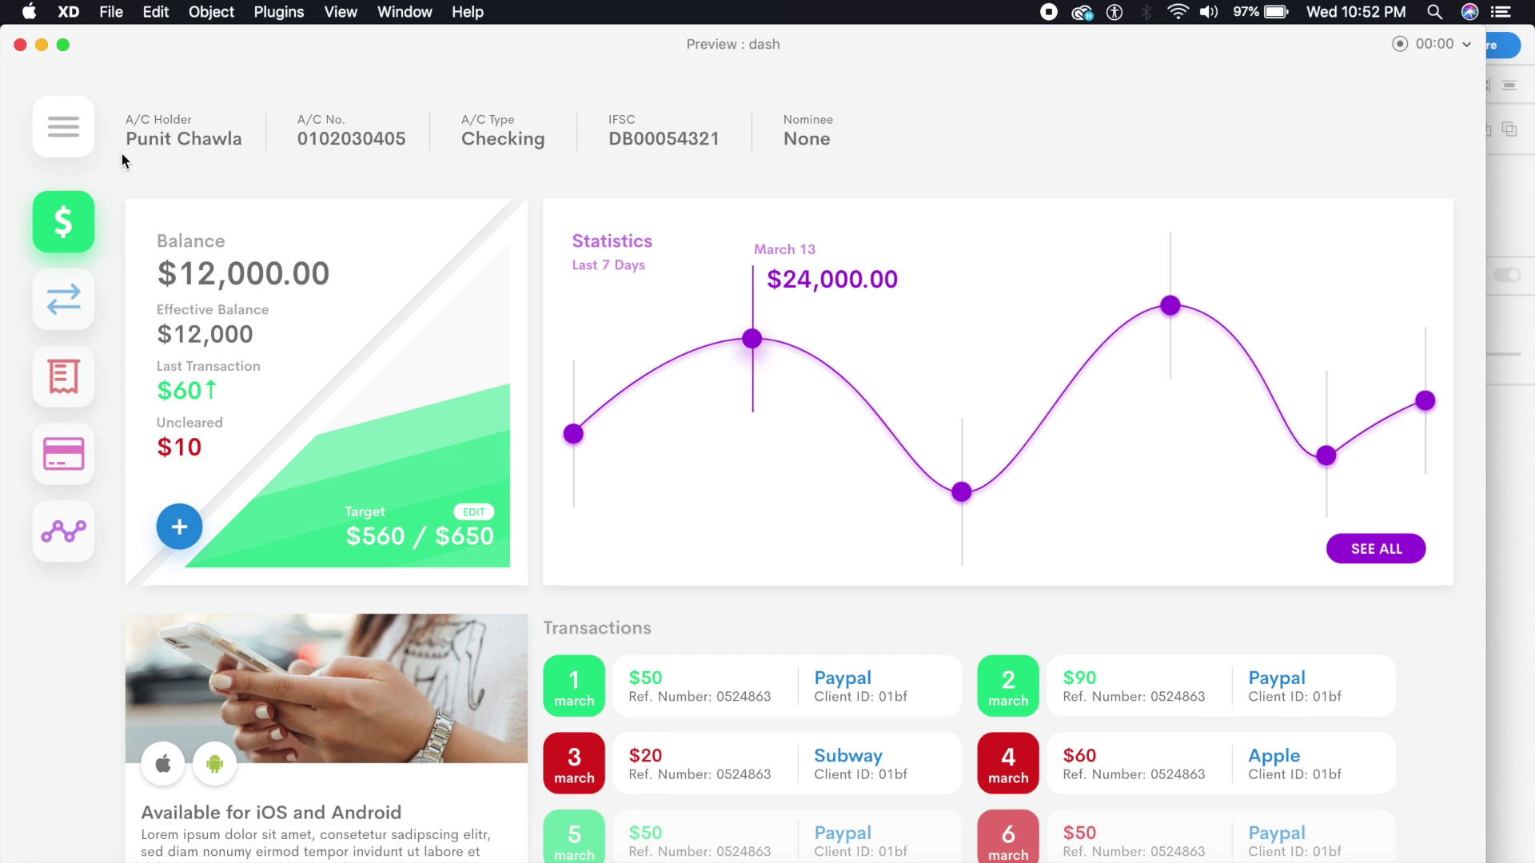
Step: Close the dashboard preview and add a new 1920 × 1080 Web 1920 artboard to the canvas
click(20, 44)
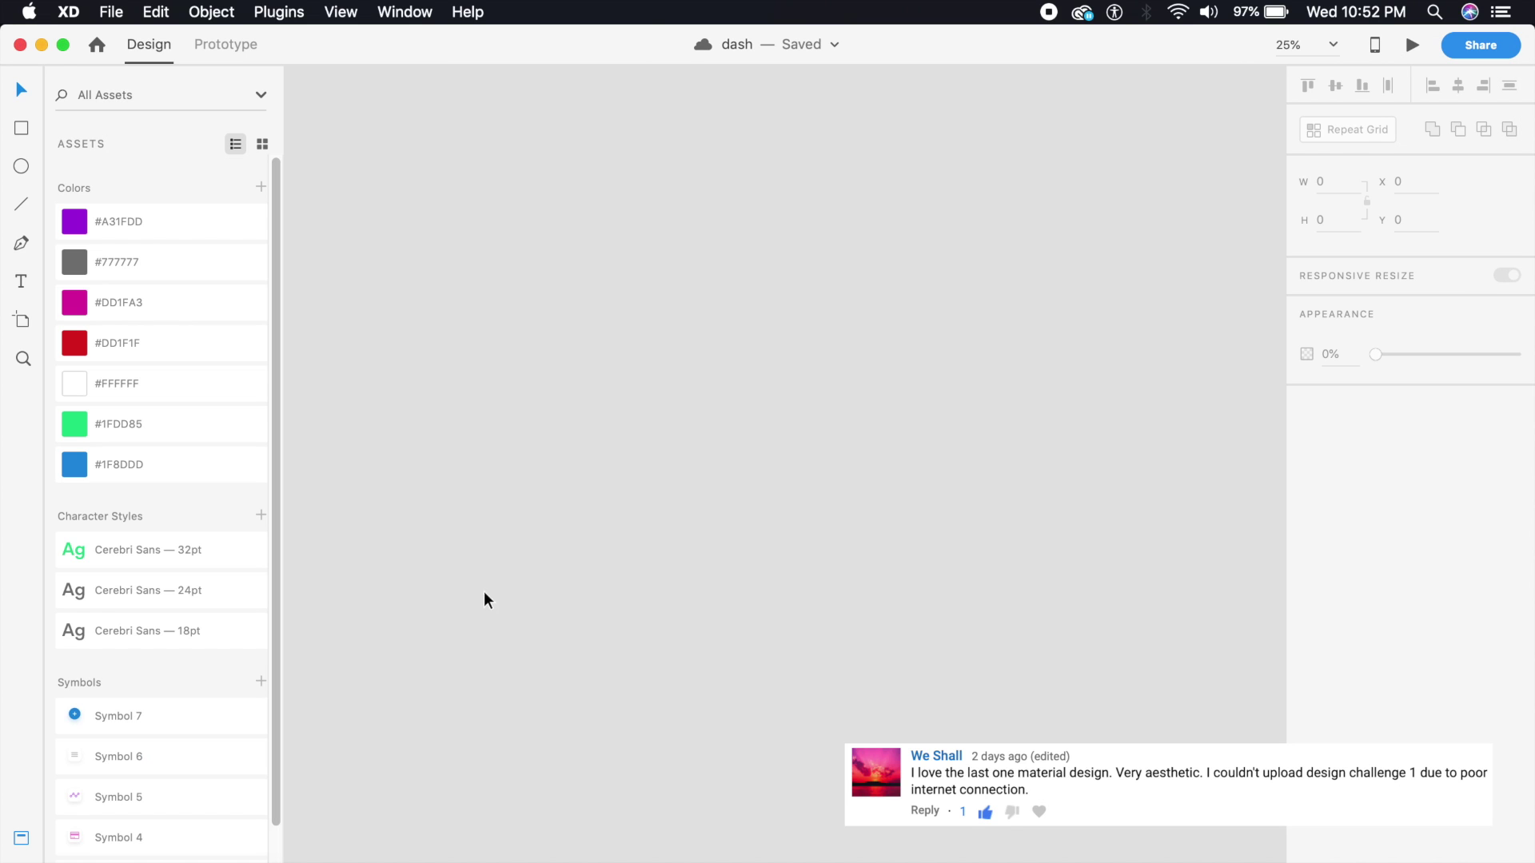
click(21, 324)
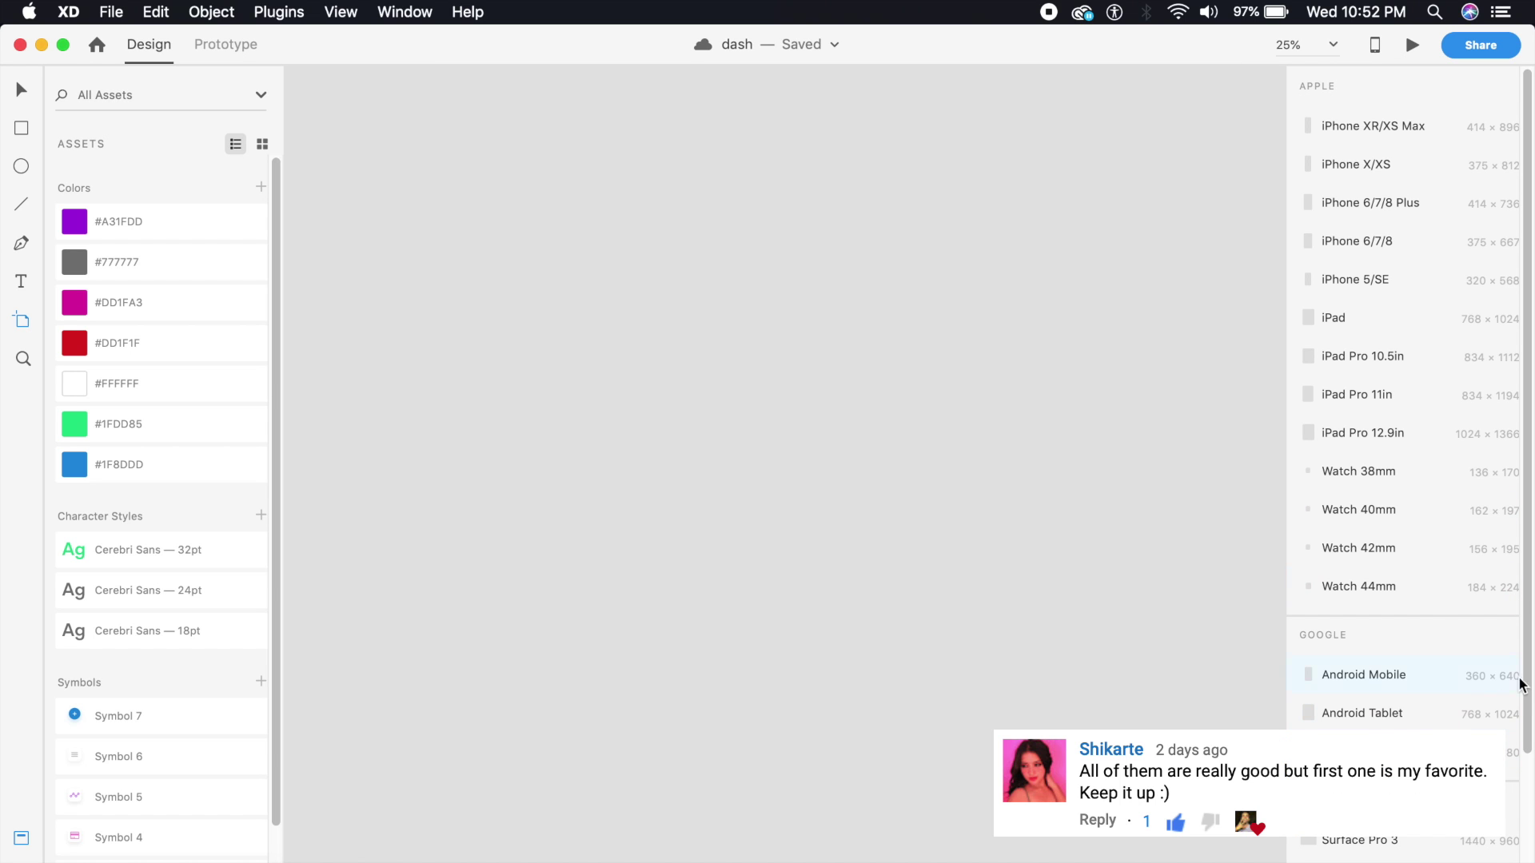
drag(1518, 676, 1509, 827)
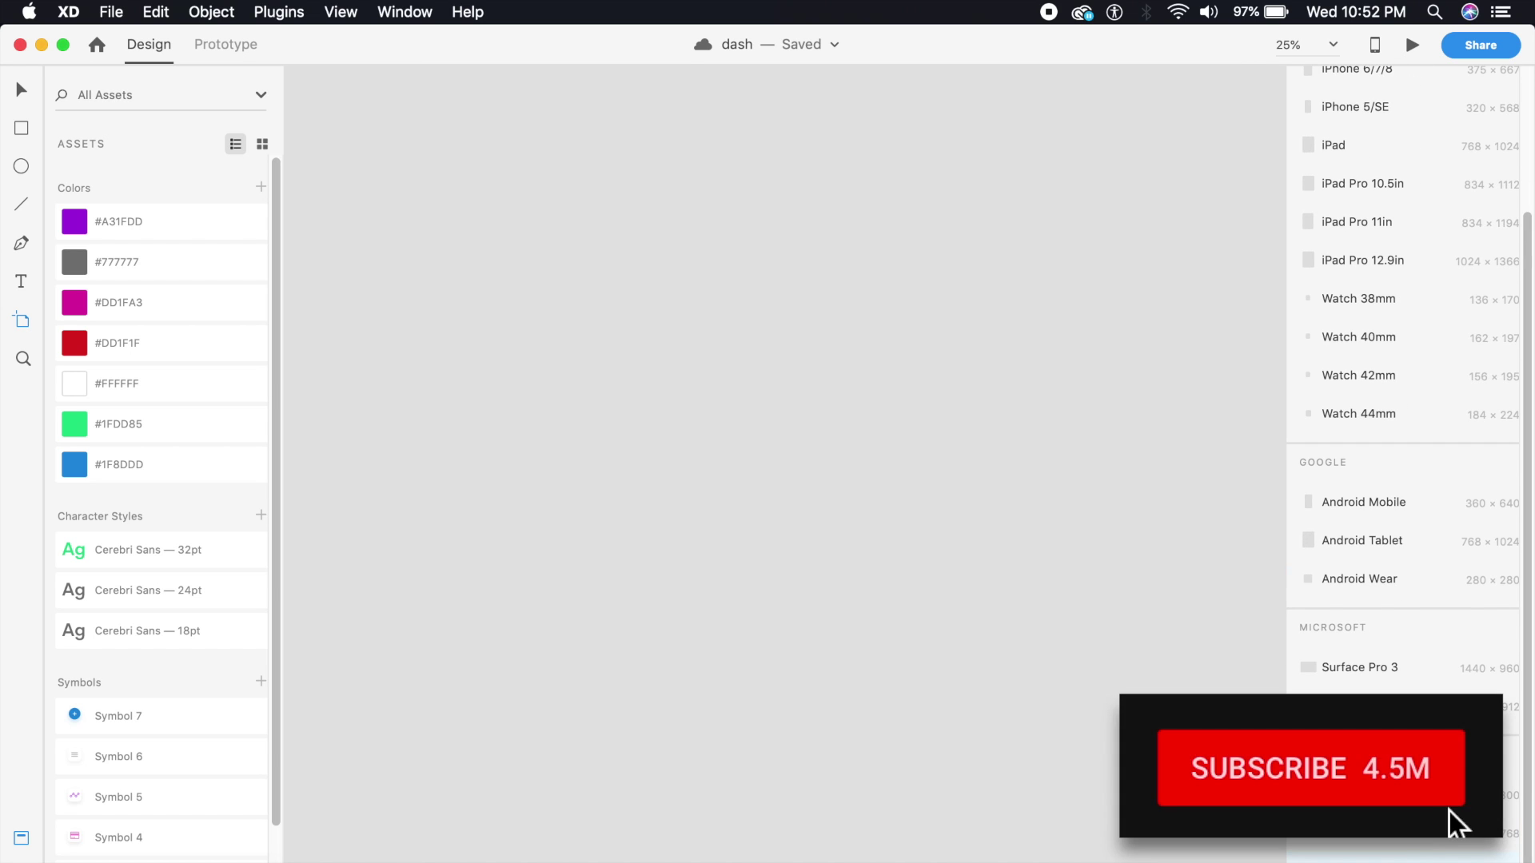
click(1358, 831)
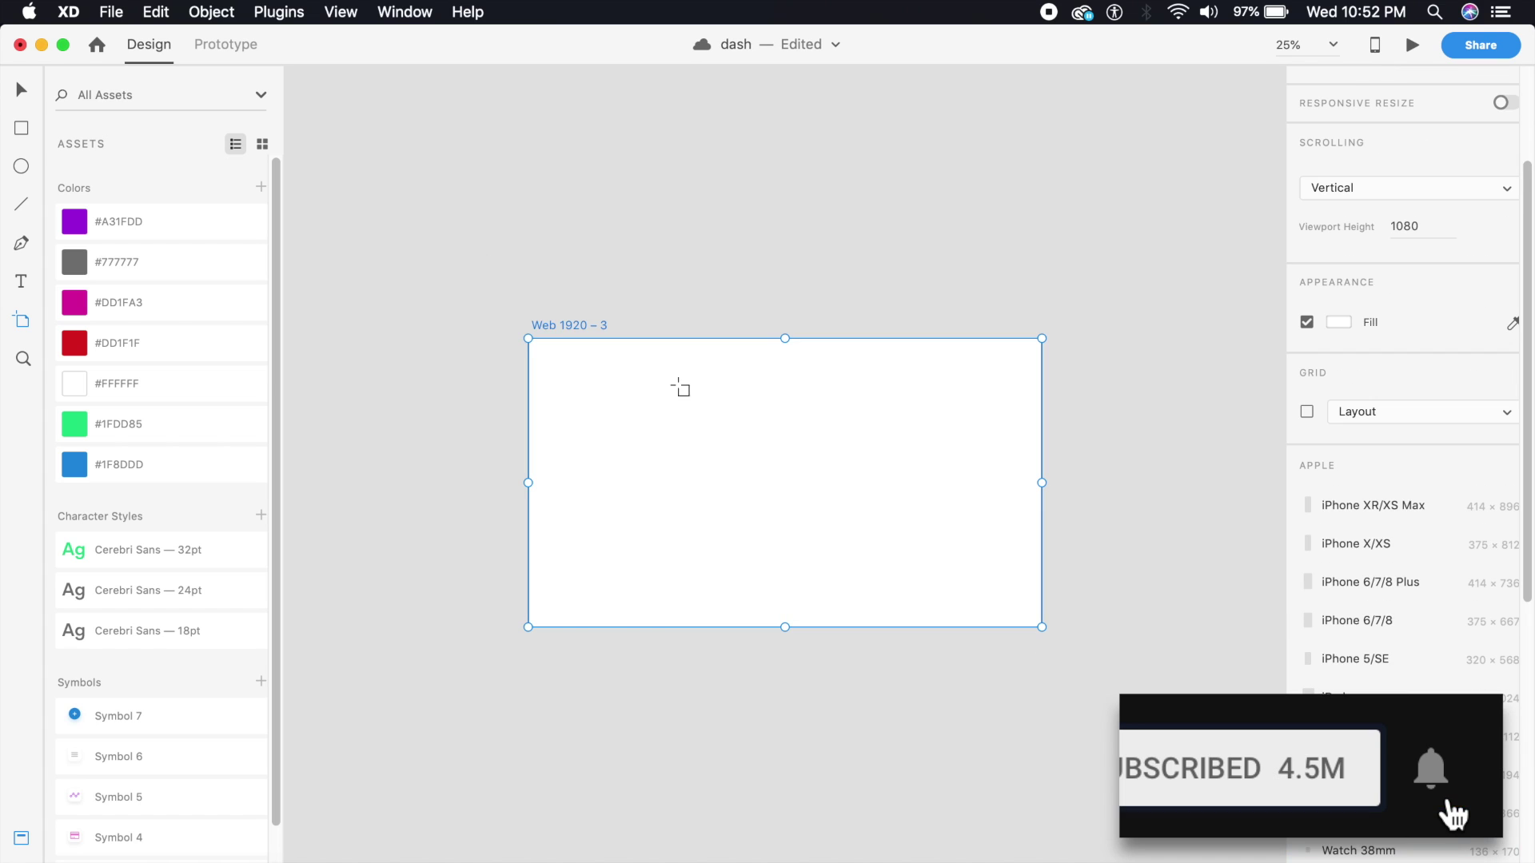
Step: Rename the new artboard as dashboard
click(21, 89)
double_click(574, 324)
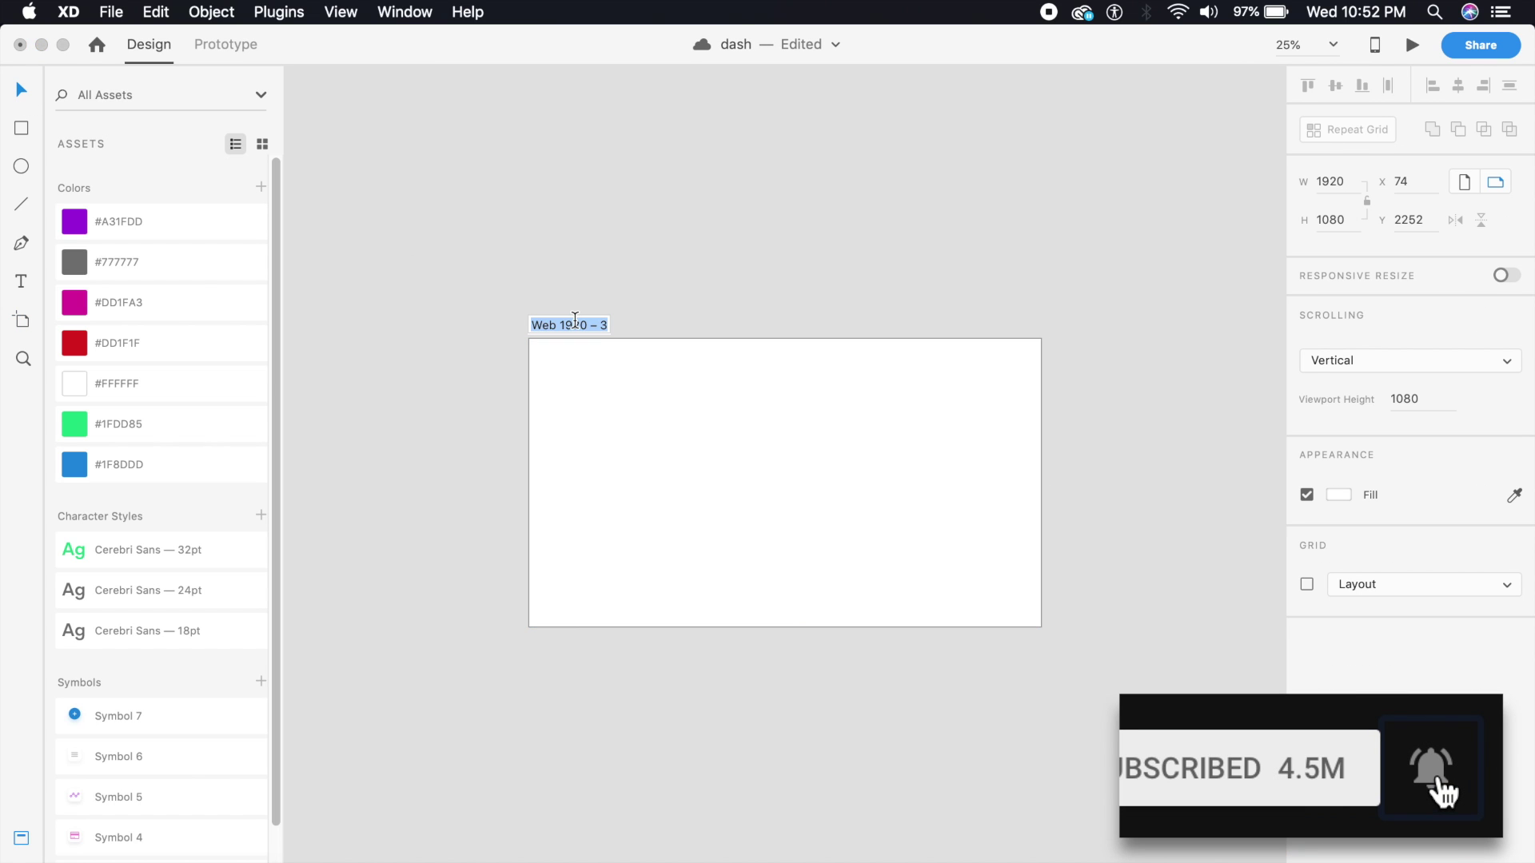
text(dashboard)
key(Return)
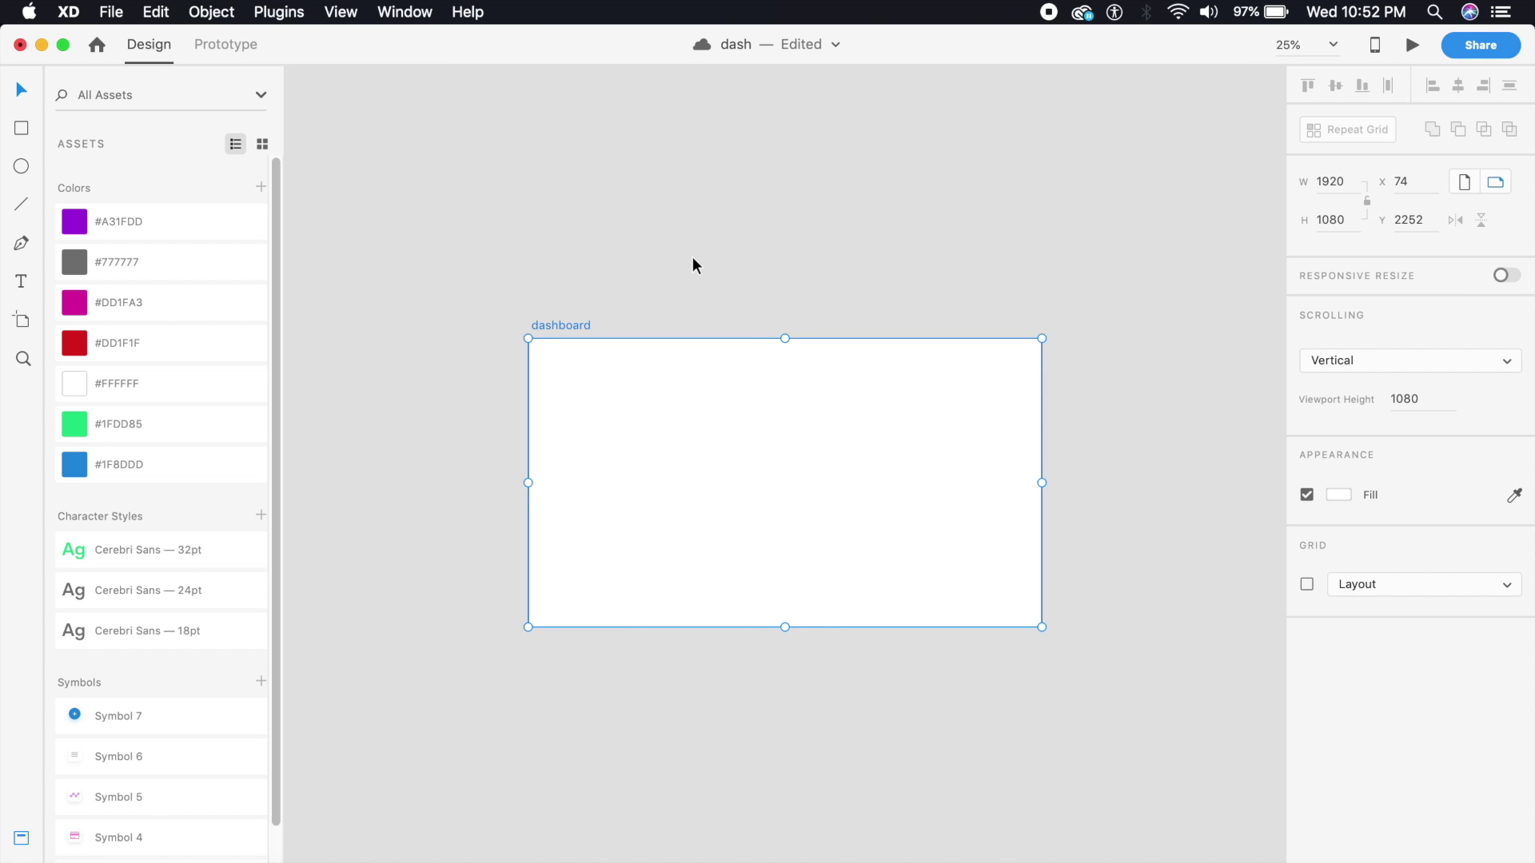
Step: Turn on the artboard's layout grid with 2 columns, gutter width 1836, column width 40 and side margins of 2
key(super+equal)
key(super+minus)
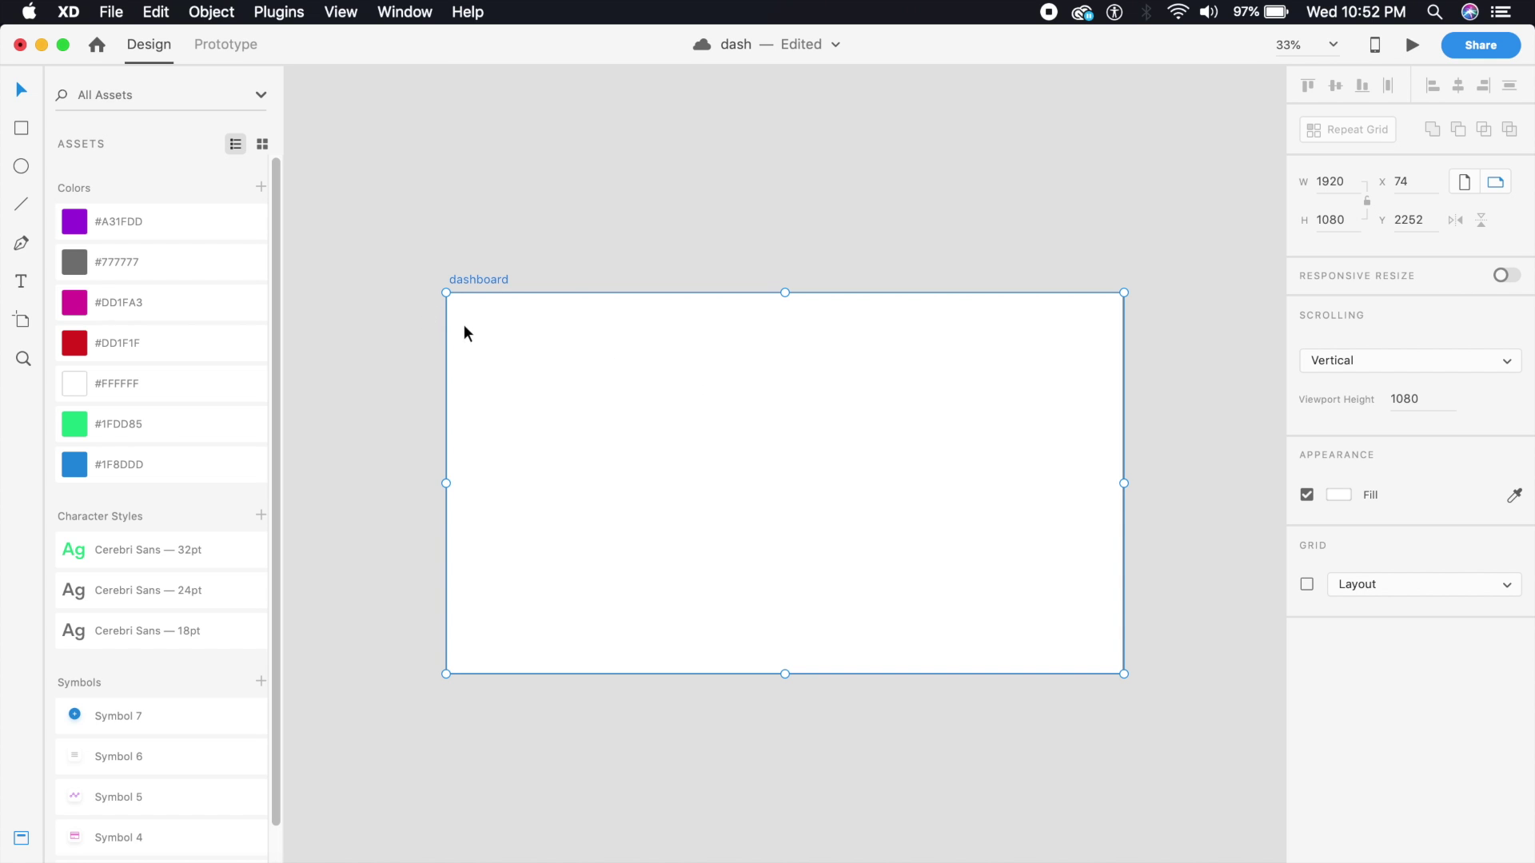
click(1306, 584)
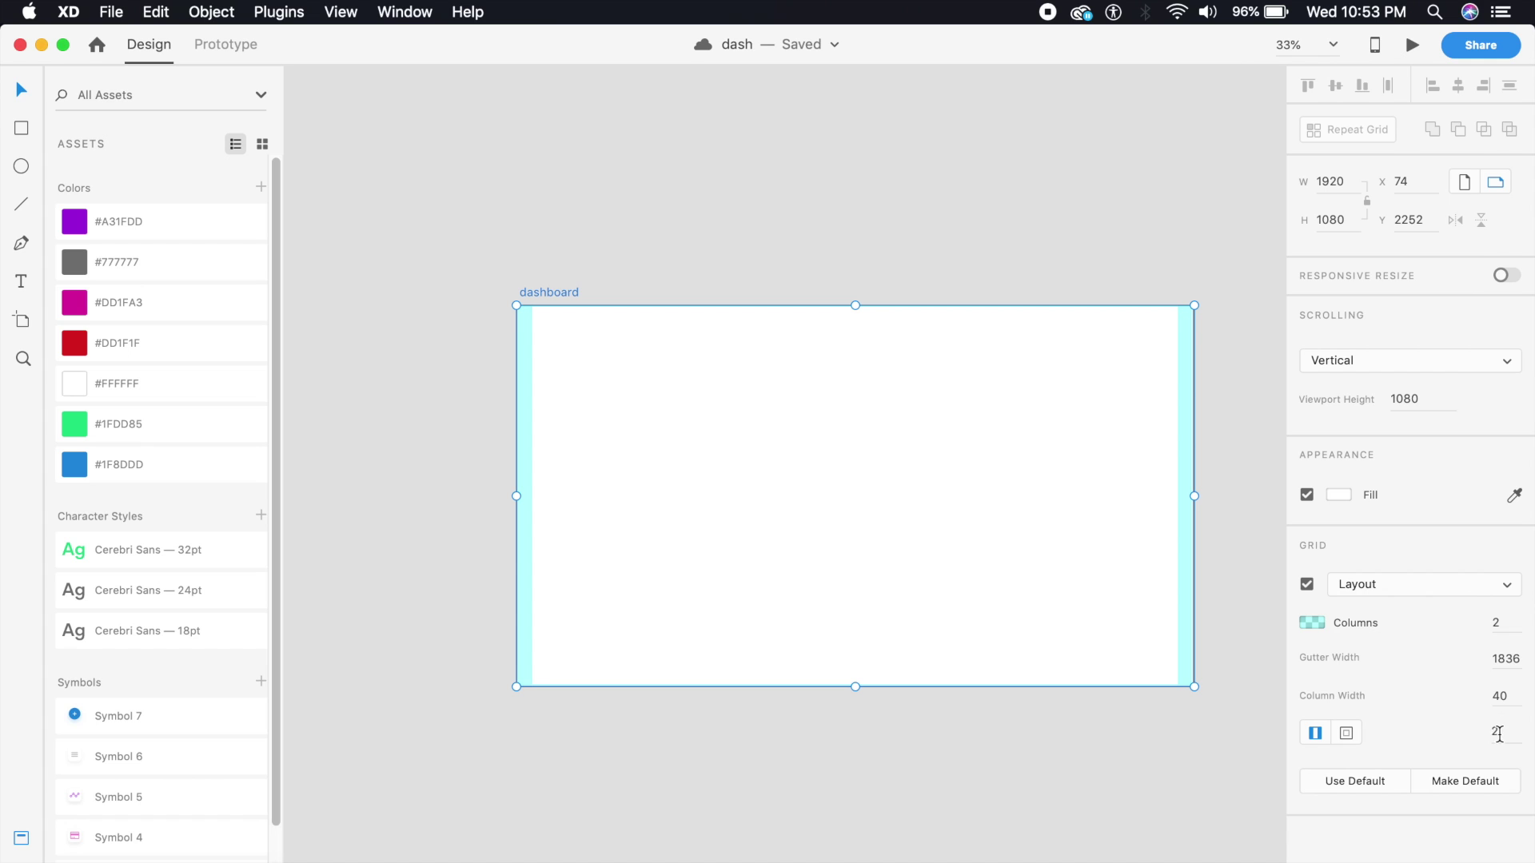
Step: Toggle the layout grid off and on to examine the artboard with and without its side margin columns
key(super+shift+semicolon)
key(super+equal)
click(960, 695)
scroll(941, 672, right, 3)
scroll(942, 671, down, 1)
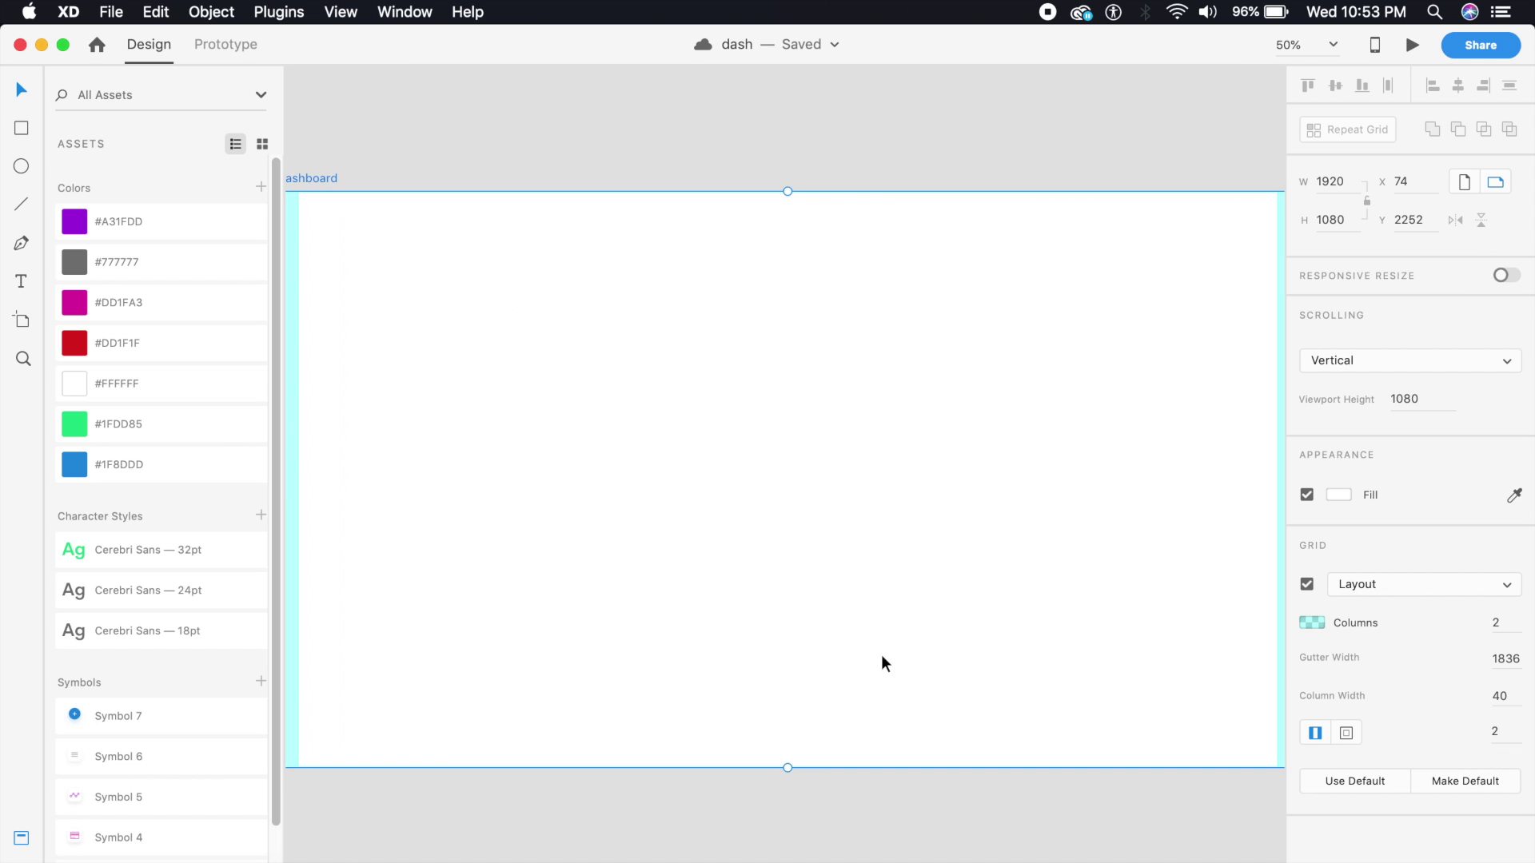
key(super+shift+semicolon)
key(super+minus)
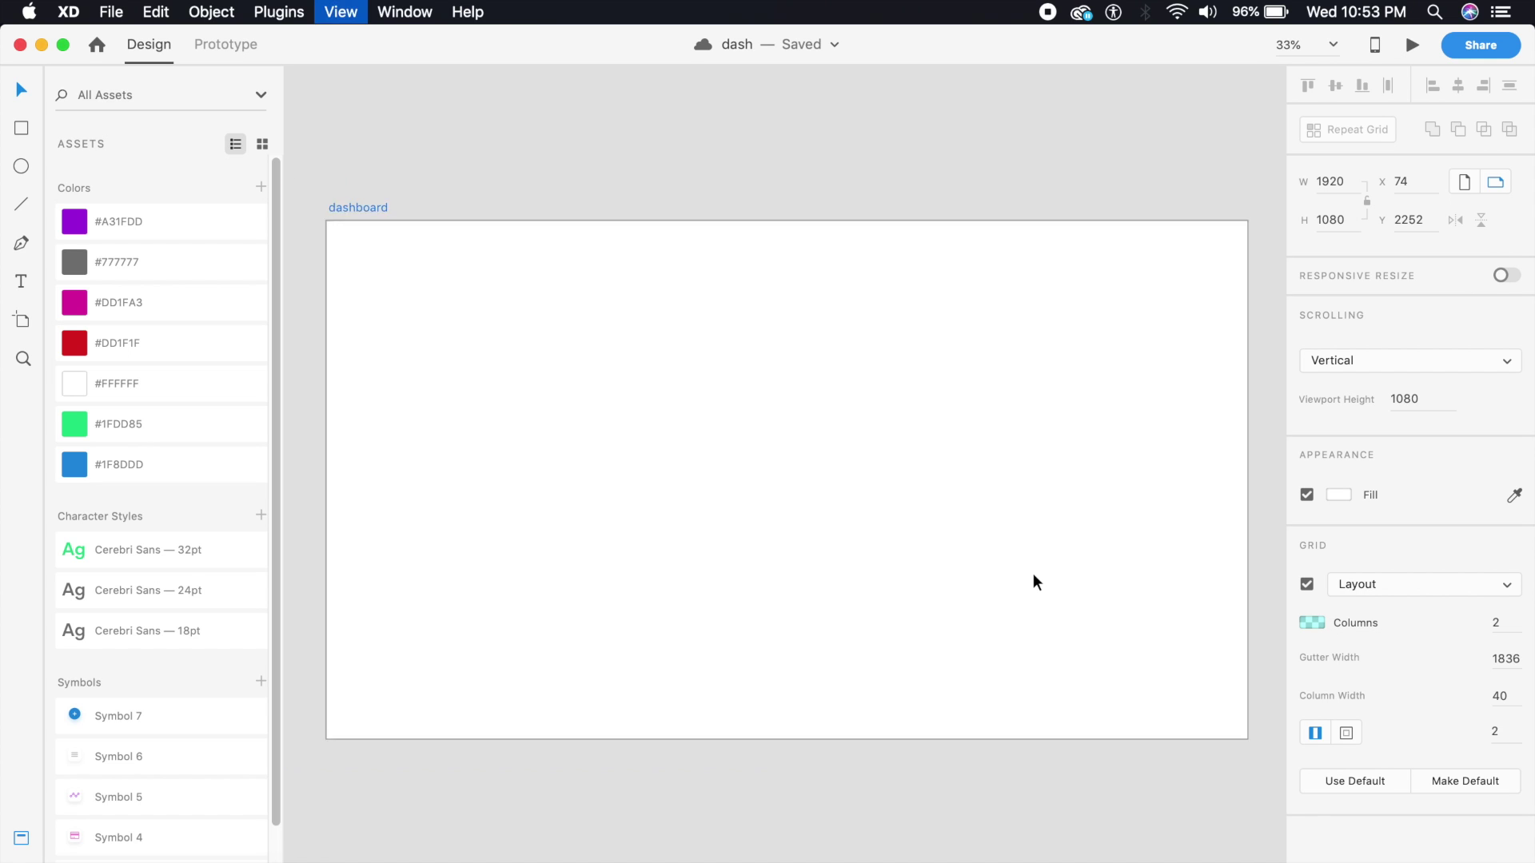
key(super+equal)
drag(647, 499, 777, 527)
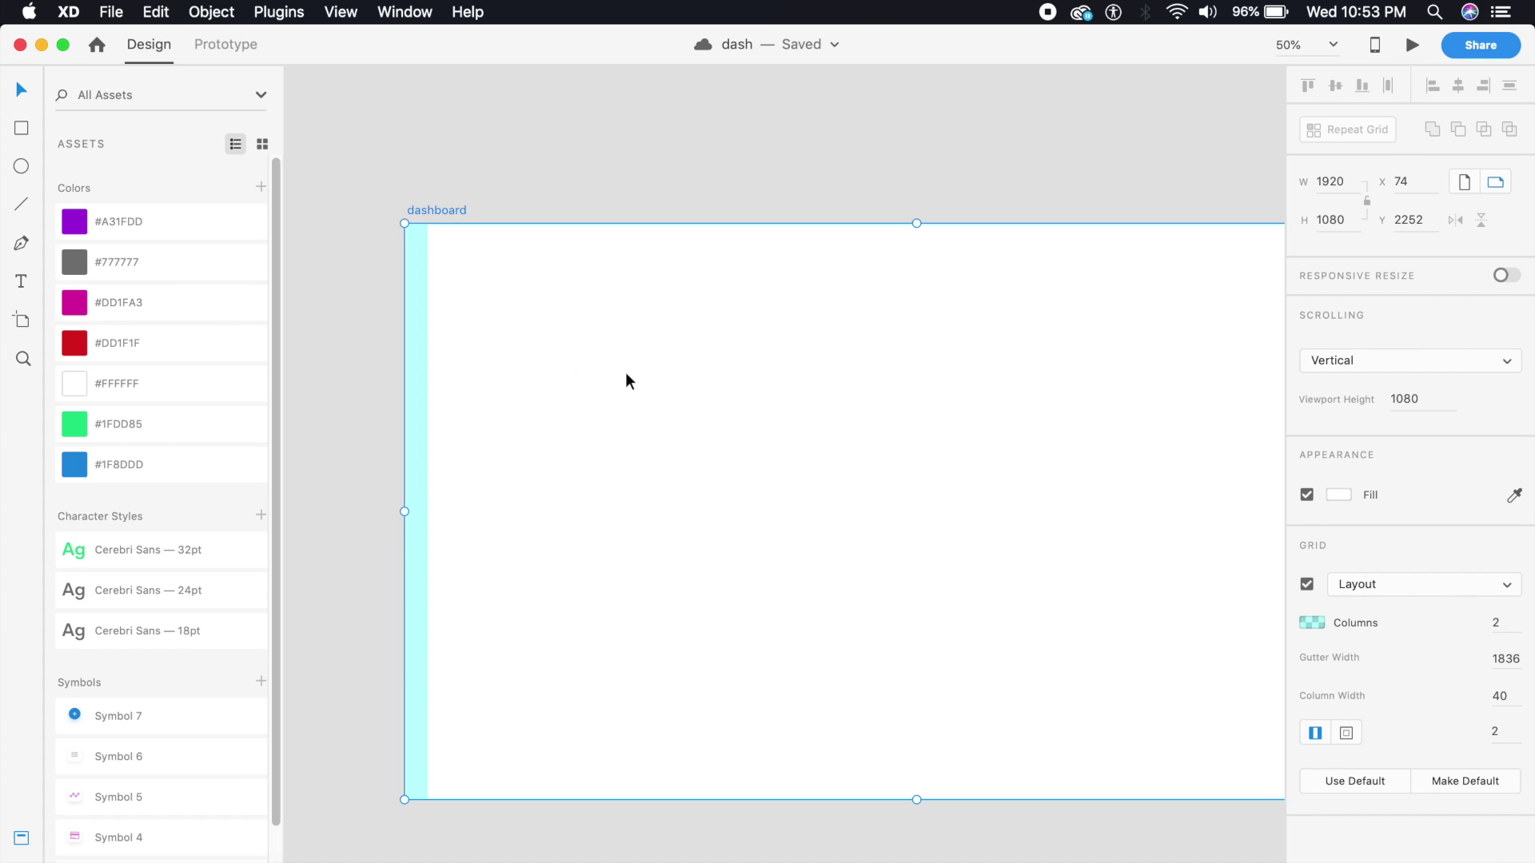
Step: Change the dashboard artboard's background fill to #F7F7F7
click(1340, 496)
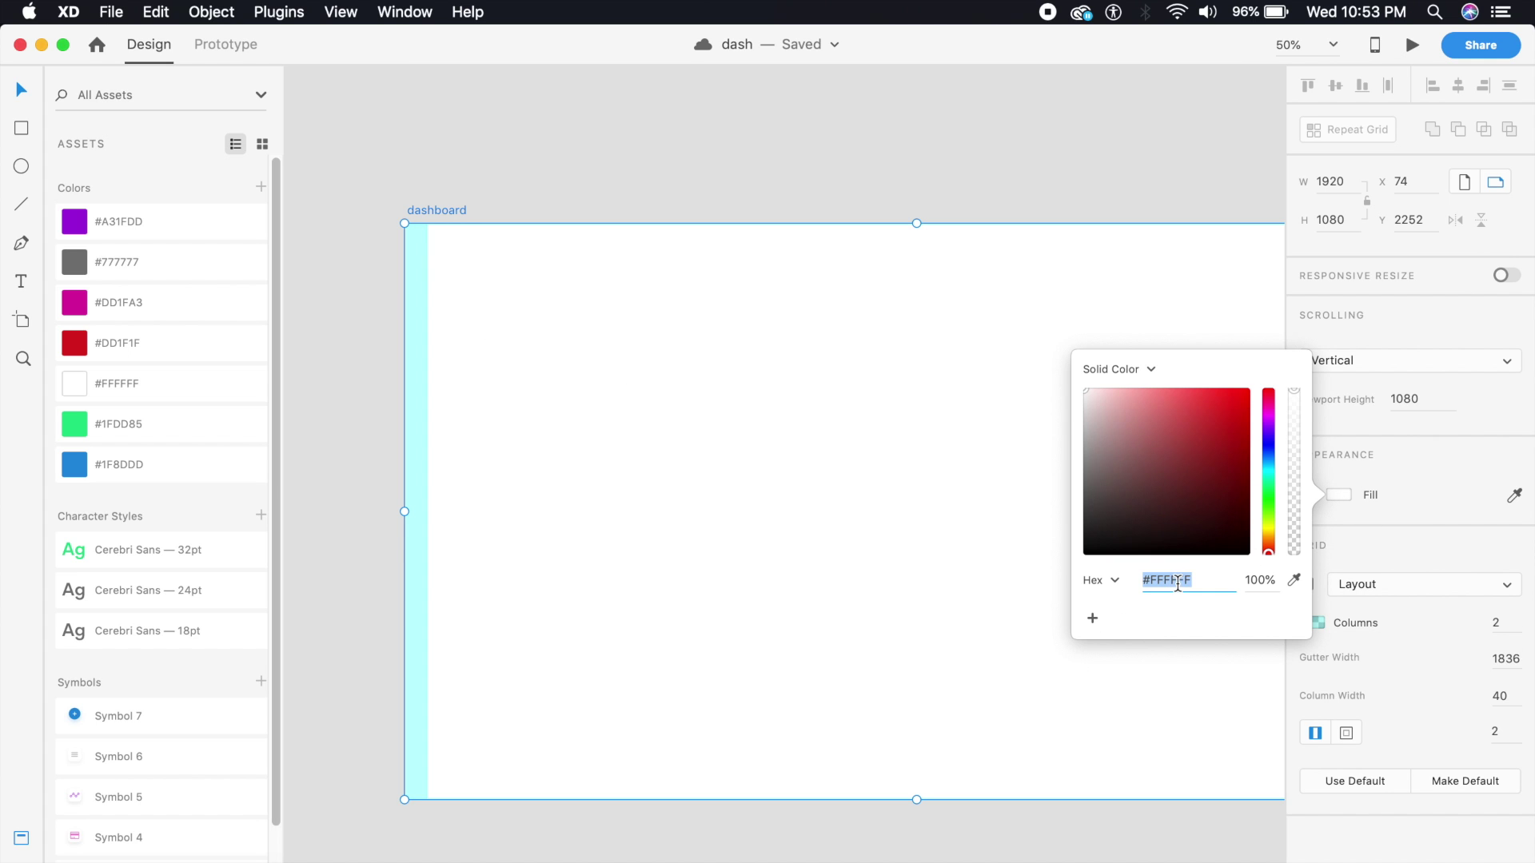
text(f7f7f7)
key(Return)
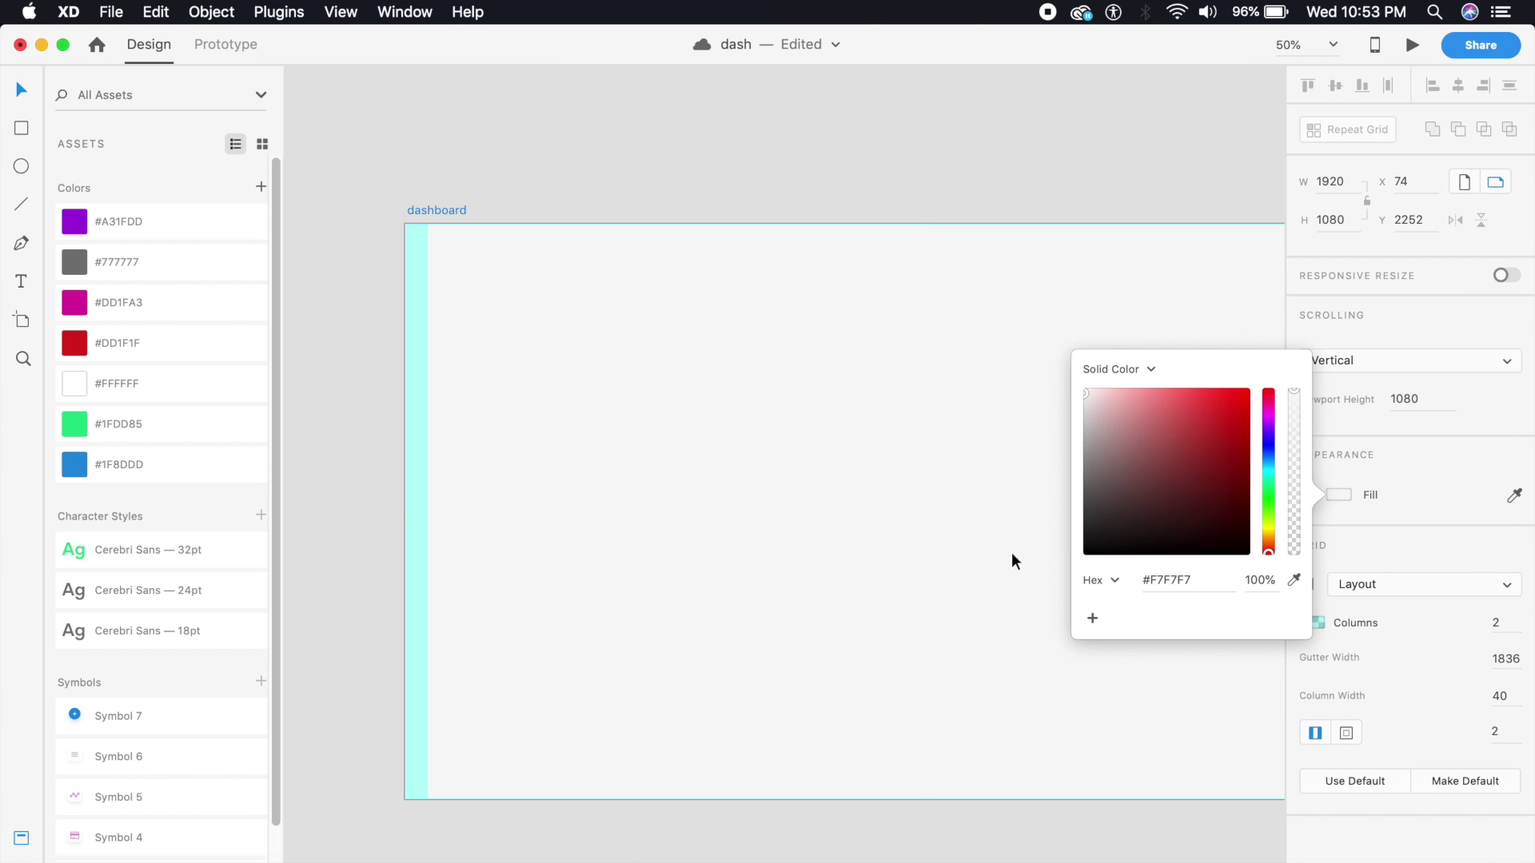
click(772, 178)
click(556, 507)
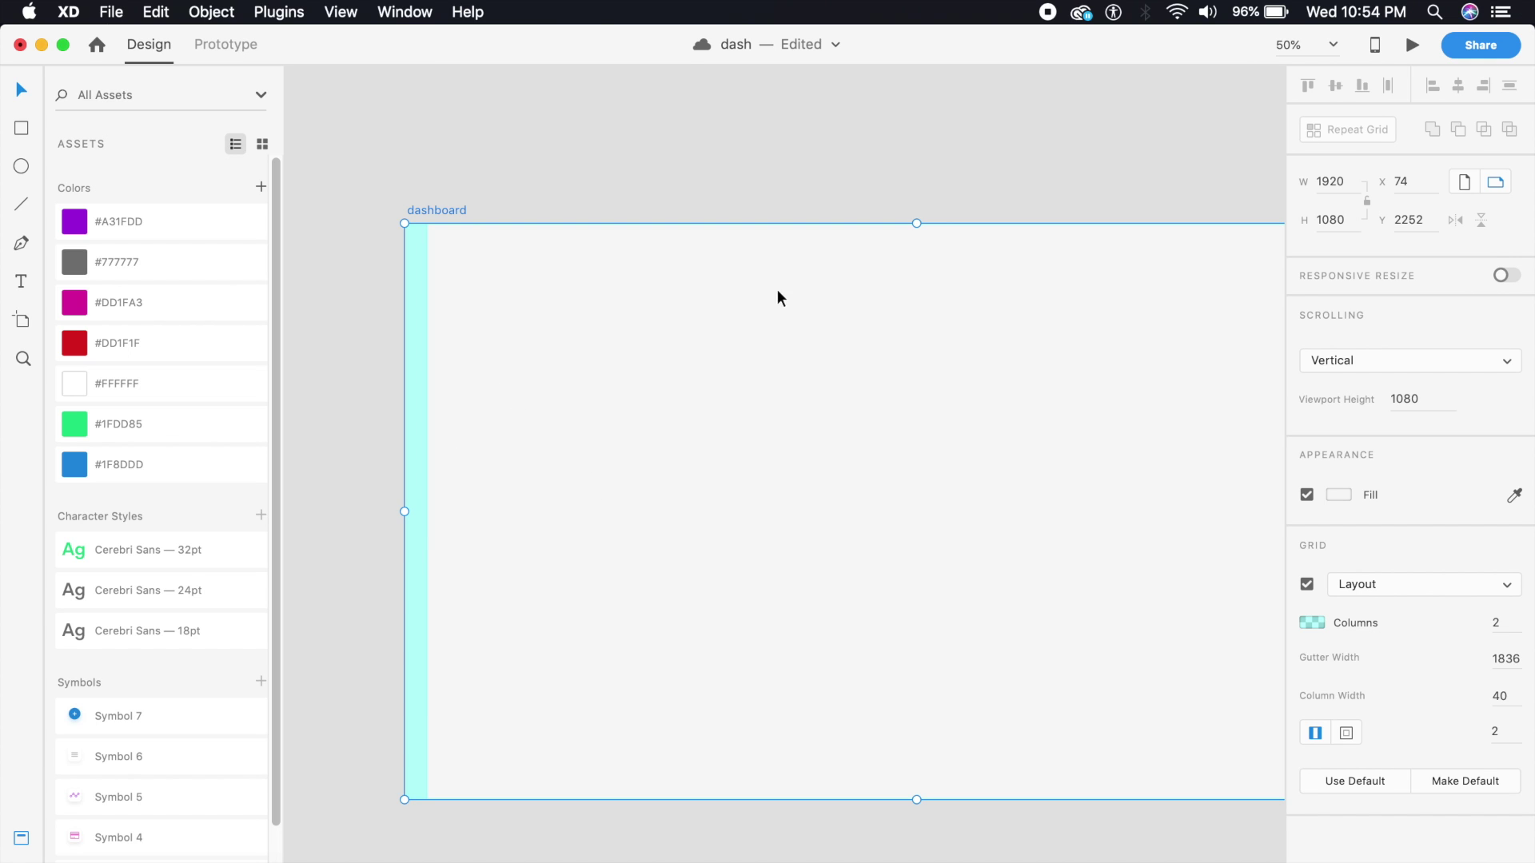
Step: Draw a square about 102 × 102 against the left margin column near the artboard's upper corner, at X 42, Y 60
click(21, 128)
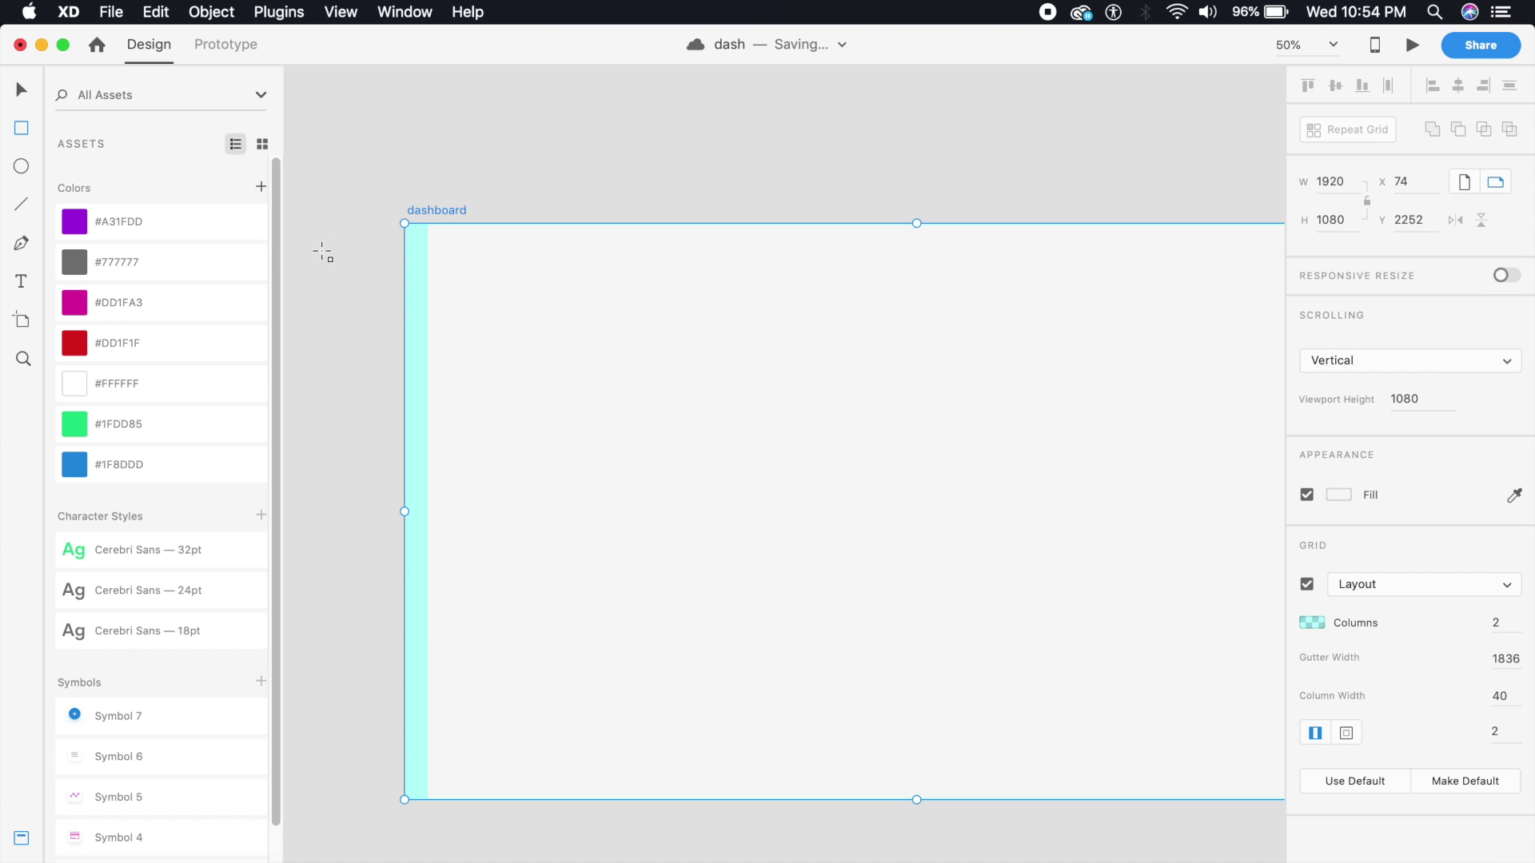
click(428, 257)
drag(427, 257, 482, 328)
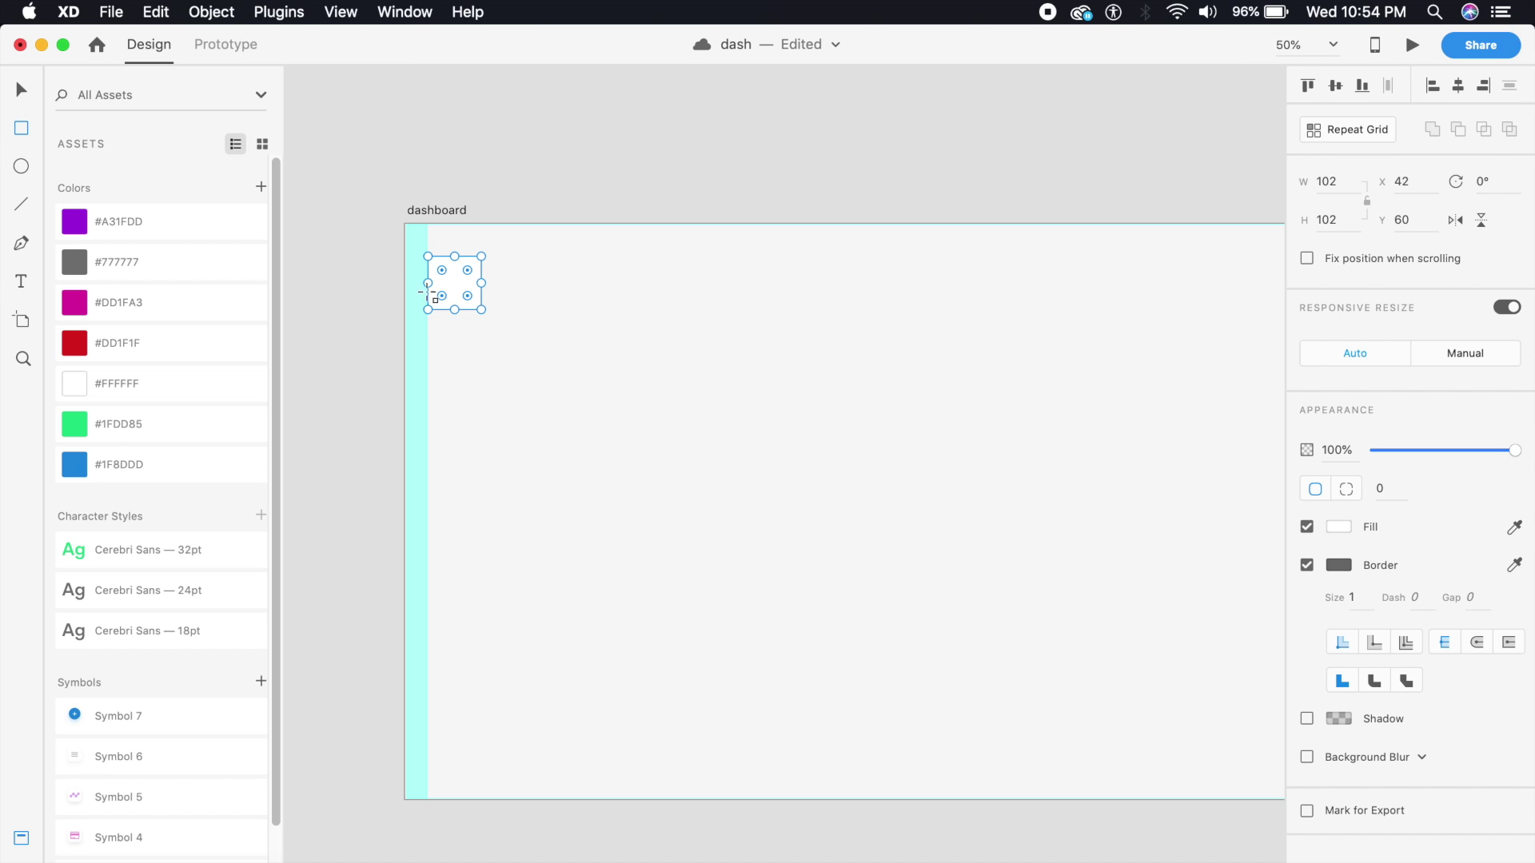
Step: Resize the square to 80 × 80
click(22, 89)
click(1326, 182)
text(60)
key(Return)
key(super+1)
key(Escape)
drag(1013, 404, 911, 390)
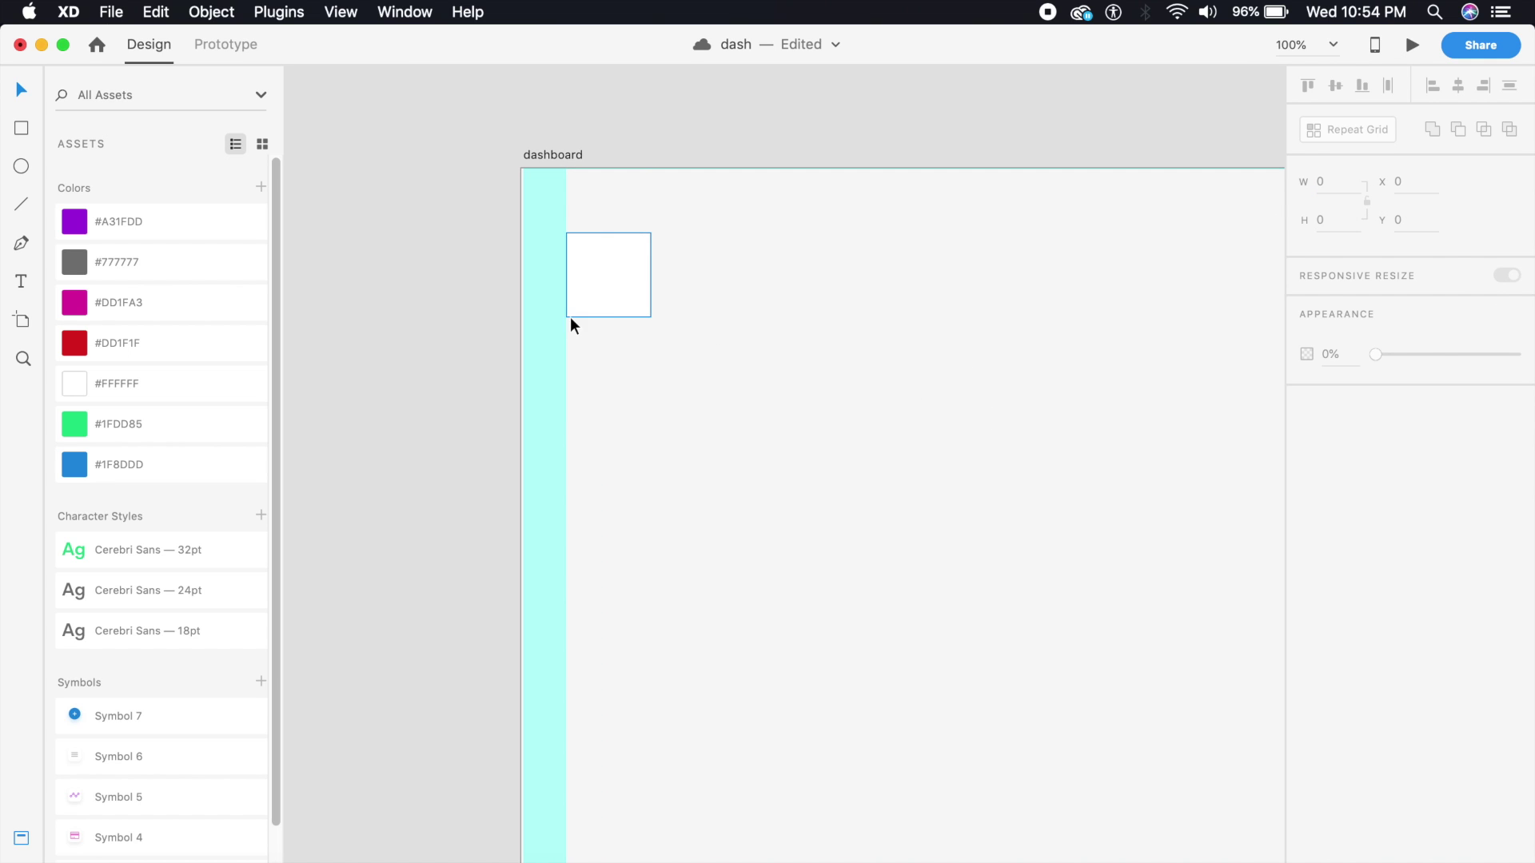
Step: Remove the square's border and give it a drop shadow with a Y offset of 12 and a blur of 24
click(629, 284)
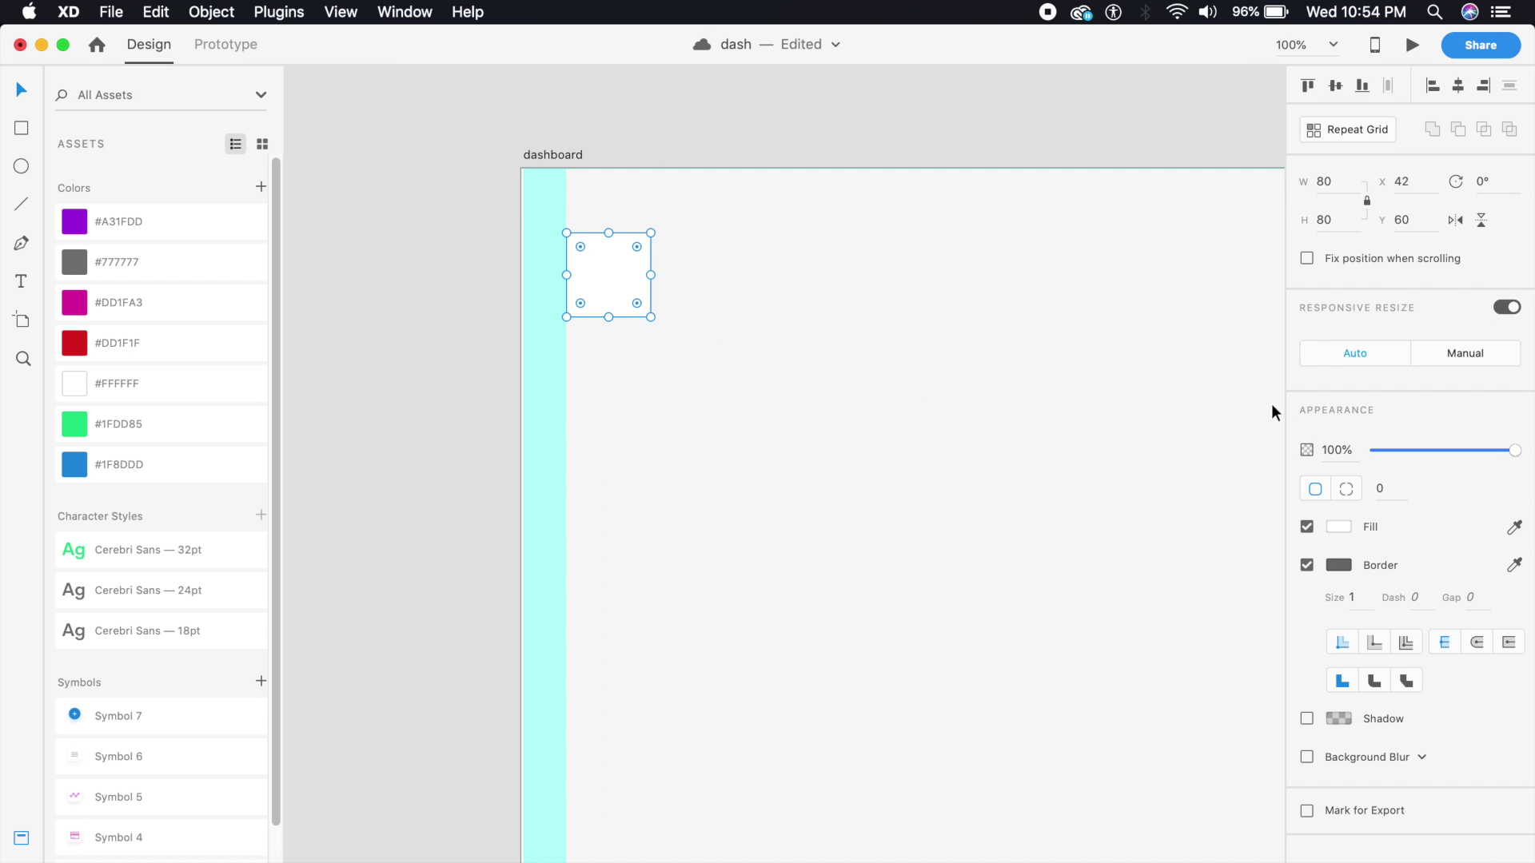
click(1307, 566)
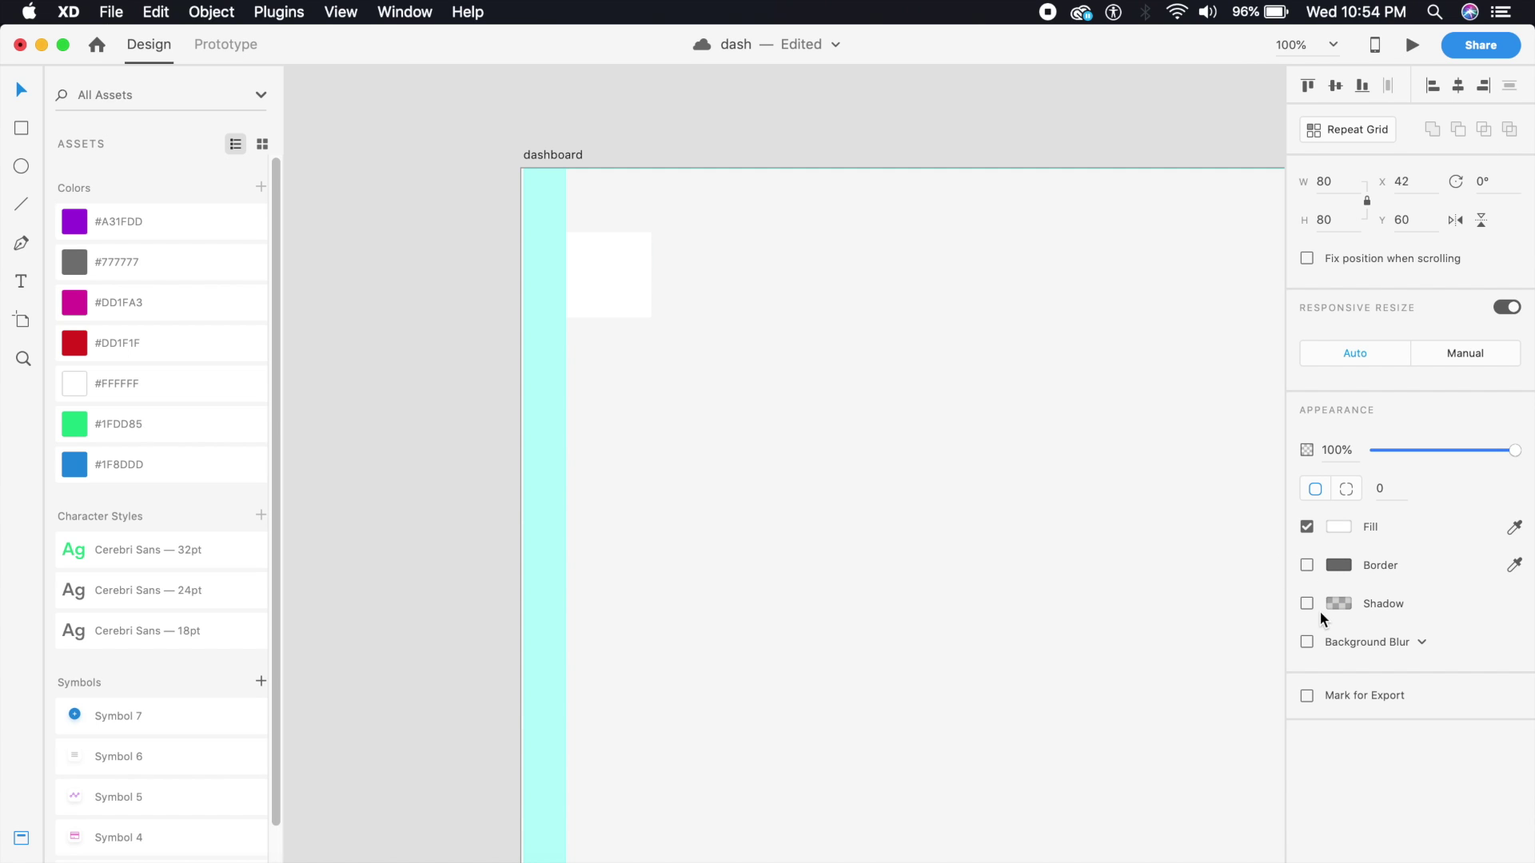
click(1306, 603)
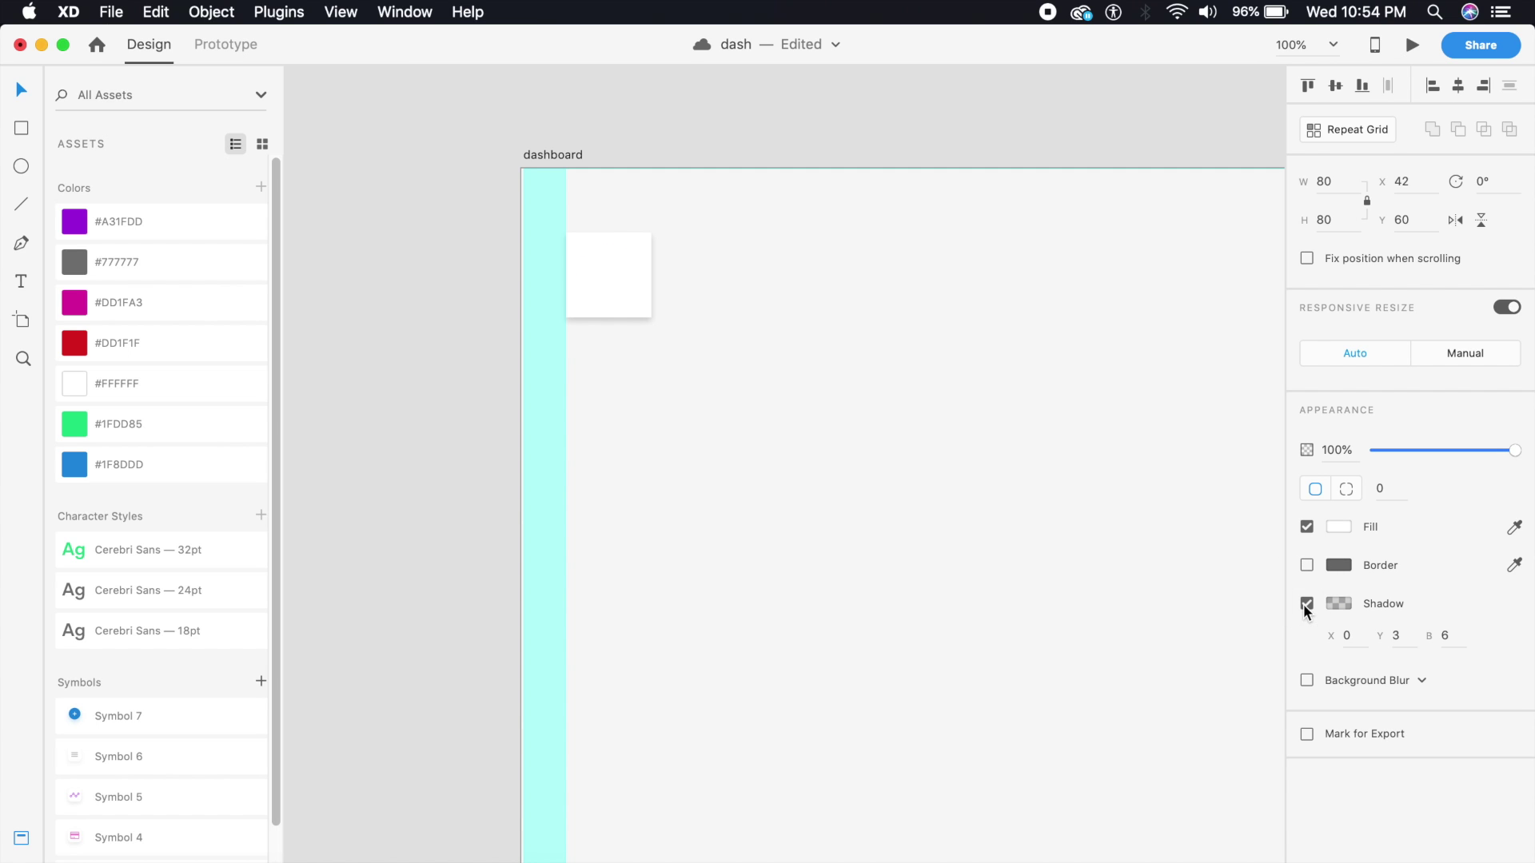
click(1395, 635)
text(12)
key(Tab)
text(24)
key(Return)
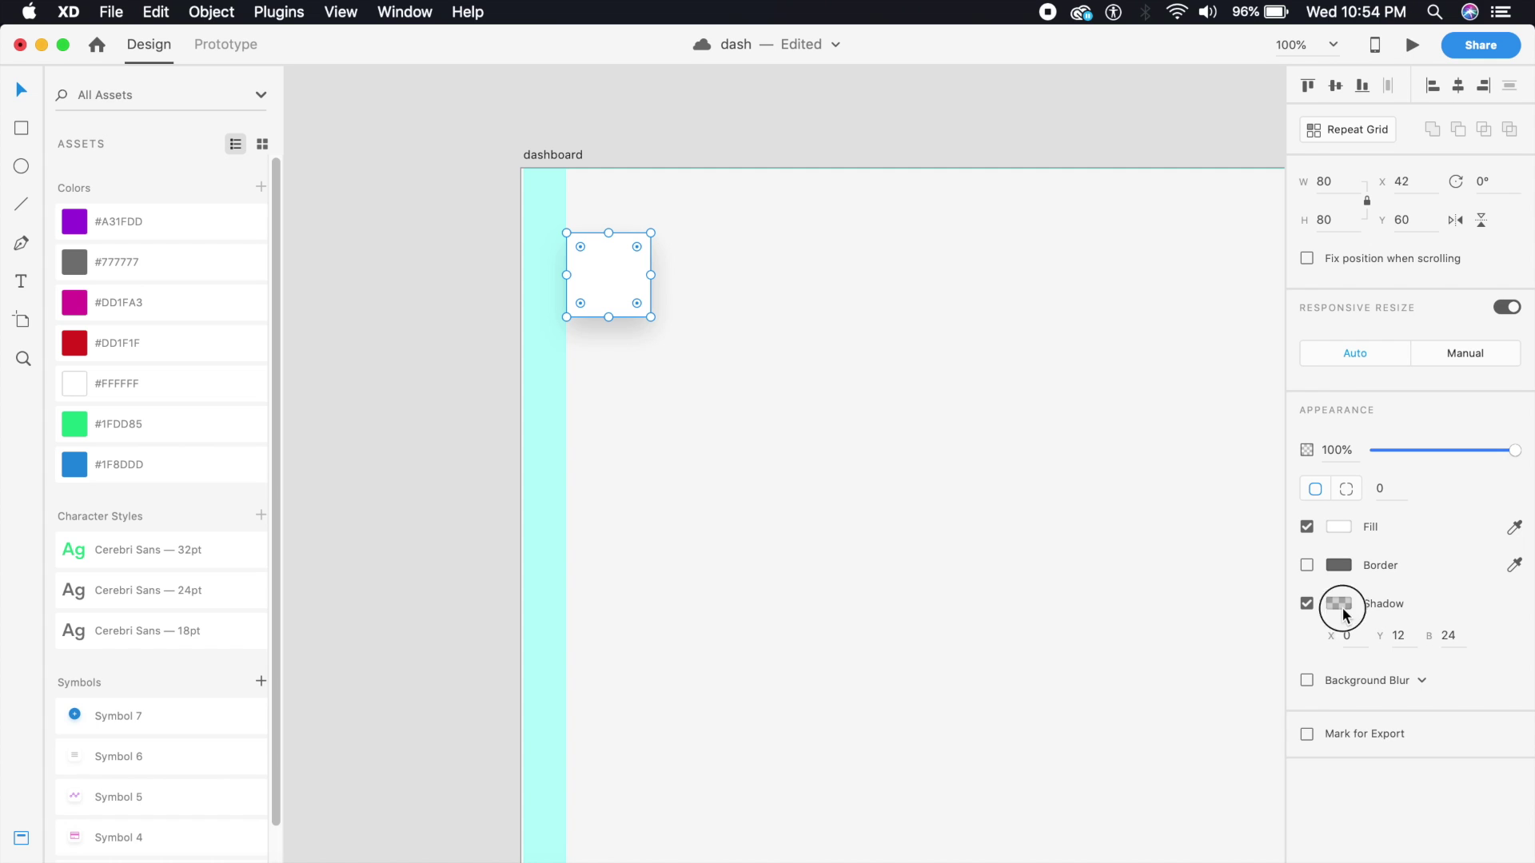
Step: Lighten the square's drop shadow by lowering the opacity of the shadow color
click(1340, 605)
key(Tab)
text(20)
key(Return)
click(644, 342)
click(649, 306)
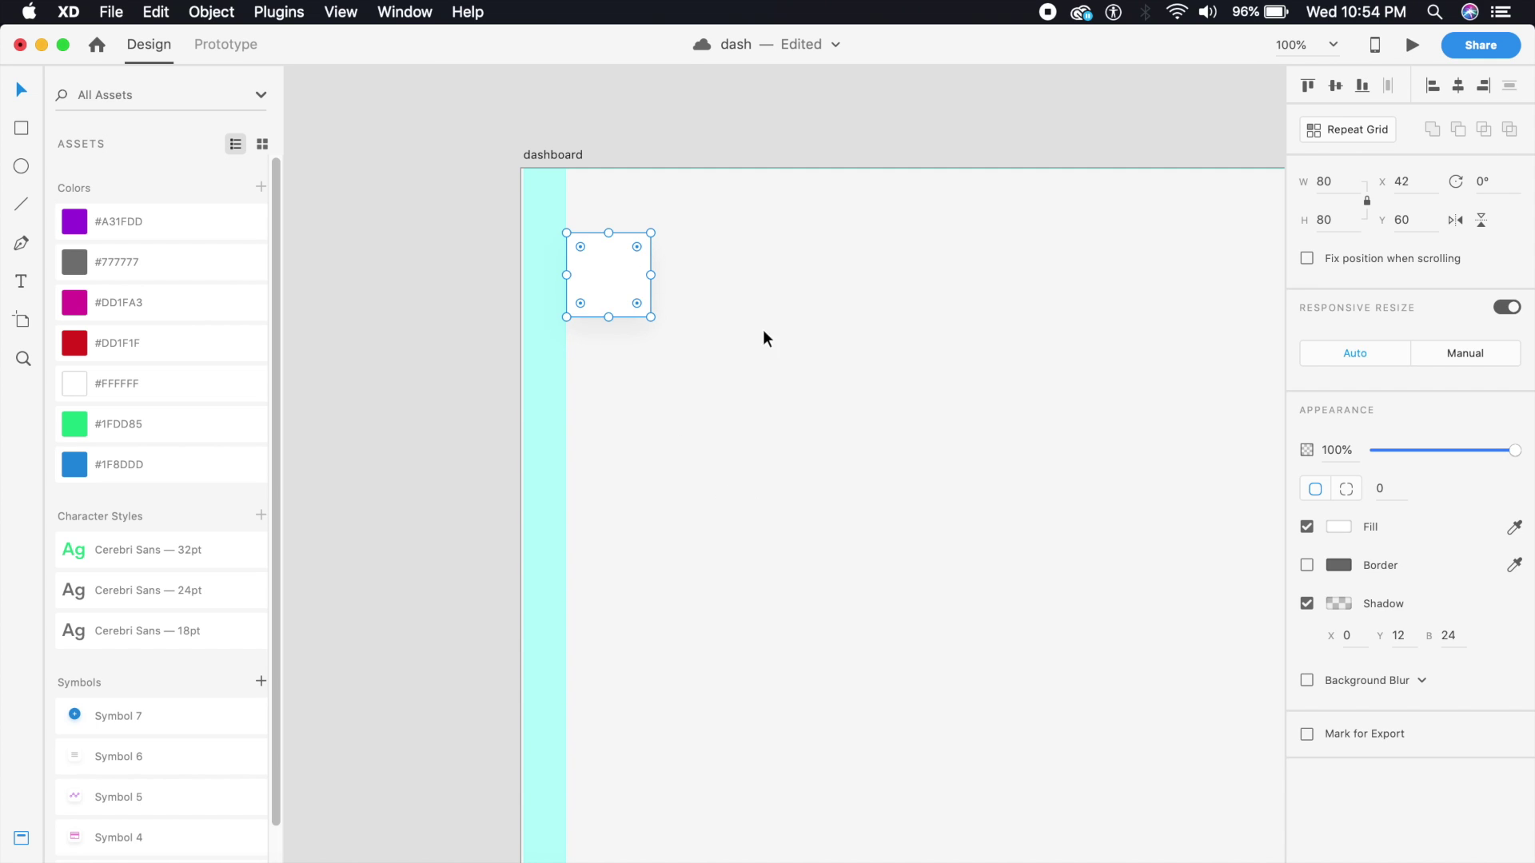
Step: Round the square's corners with a radius of 20
click(1405, 488)
text(20)
key(Return)
click(983, 497)
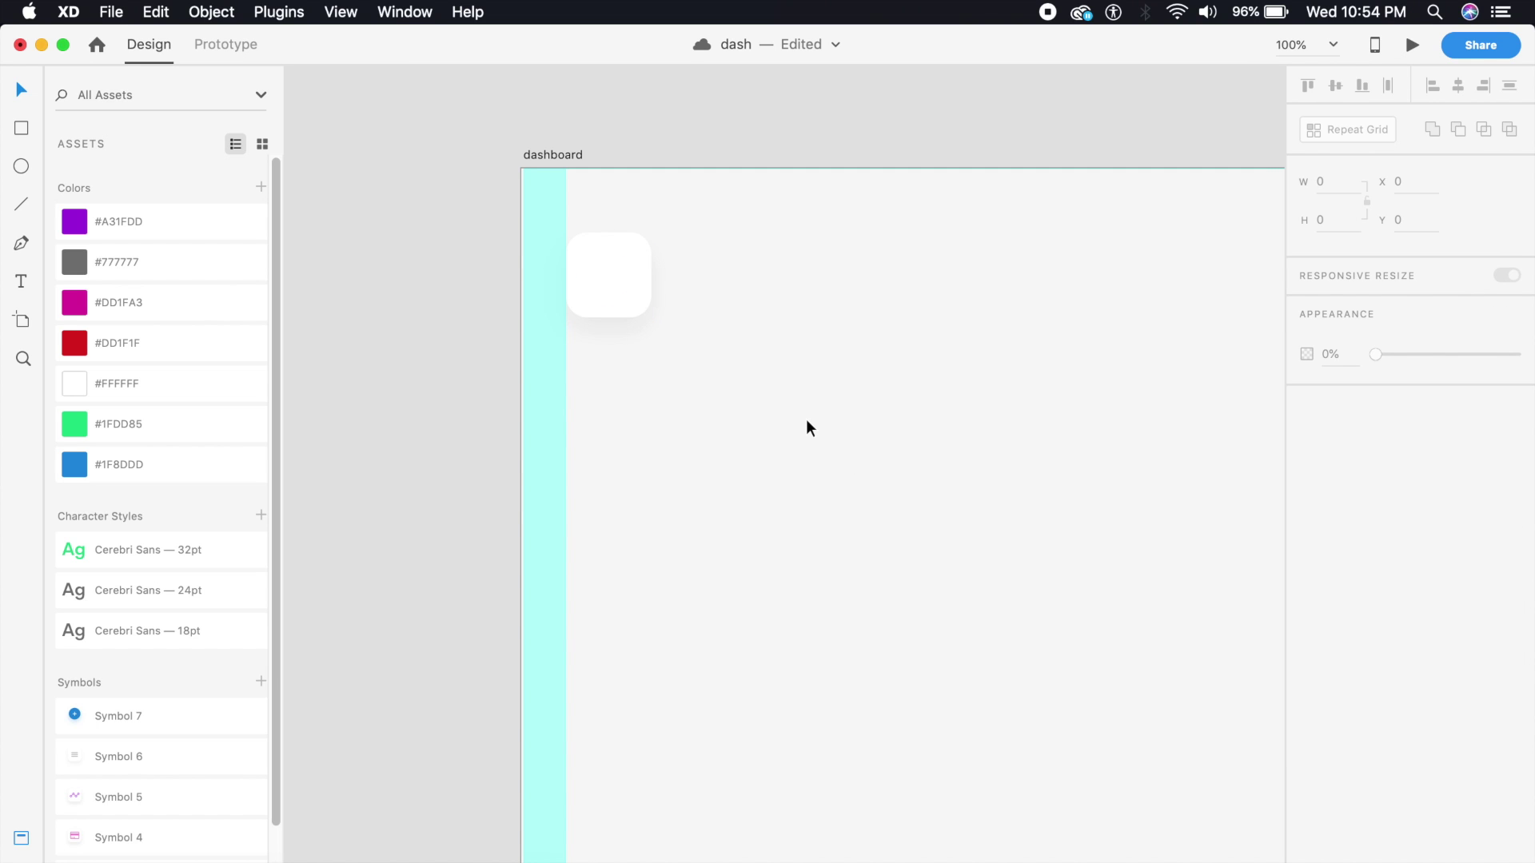
key(super+equal)
key(super+equal)
drag(566, 262, 826, 561)
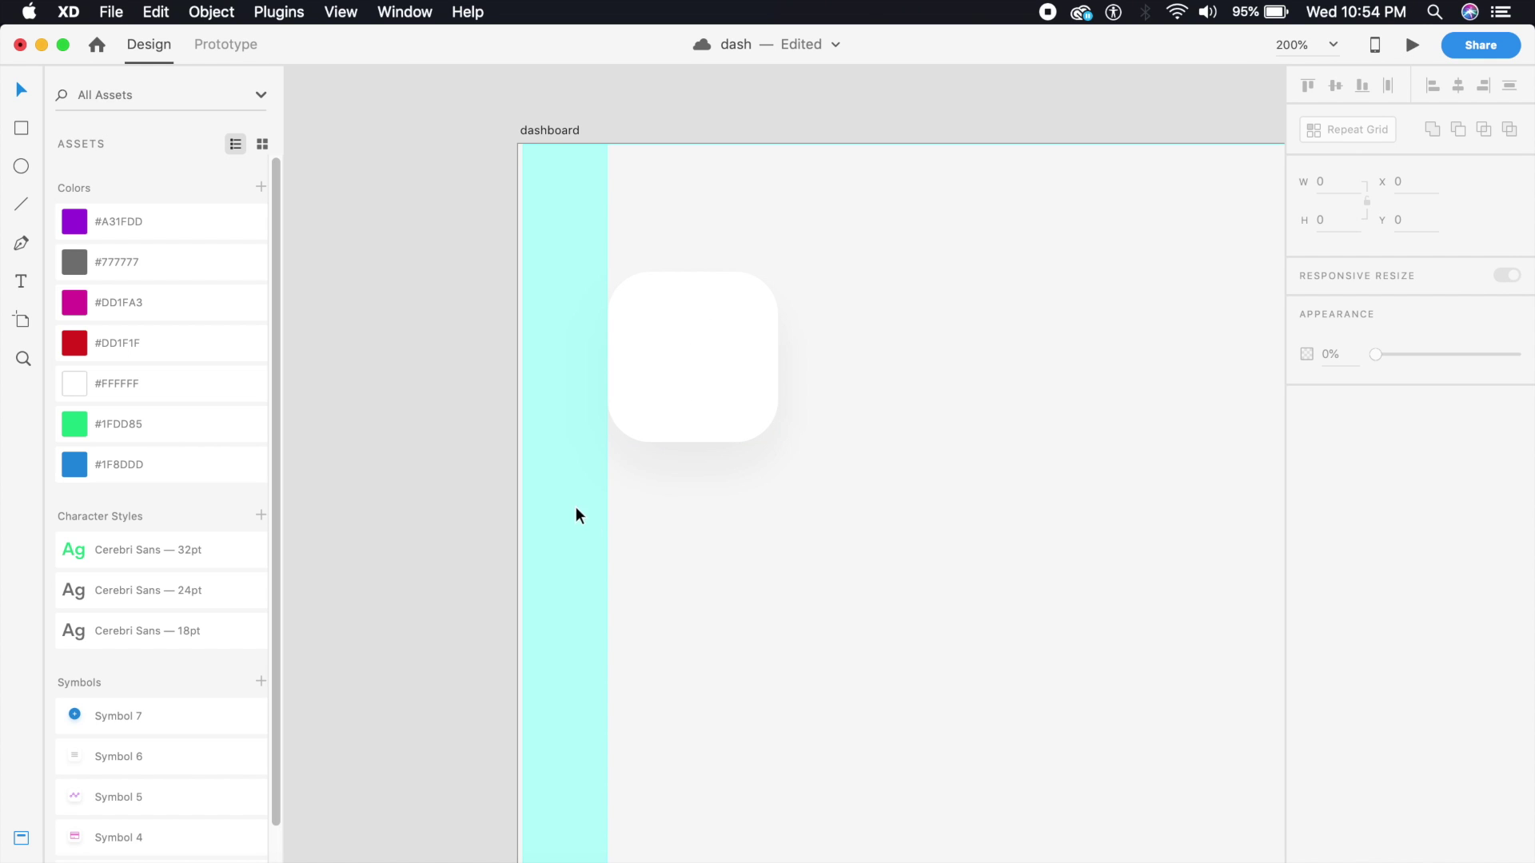
scroll(802, 631, down, 4)
scroll(801, 631, up, 2)
Step: Replace the drawn square with the hamburger menu button Symbol 6, placed at X 42, Y 0 beside the left margin column
click(722, 361)
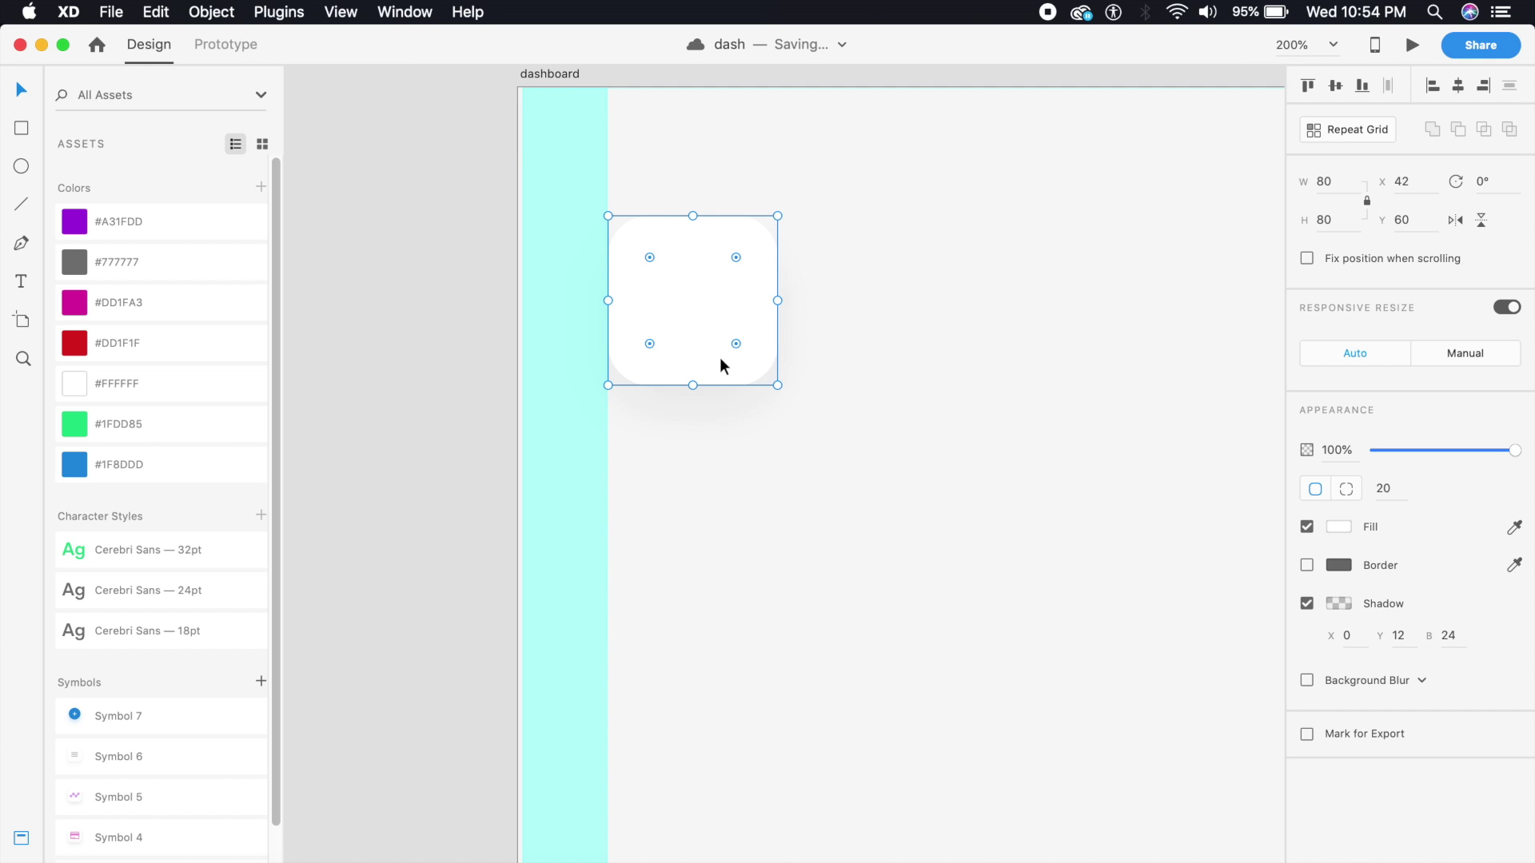
scroll(139, 733, down, 2)
scroll(139, 731, down, 1)
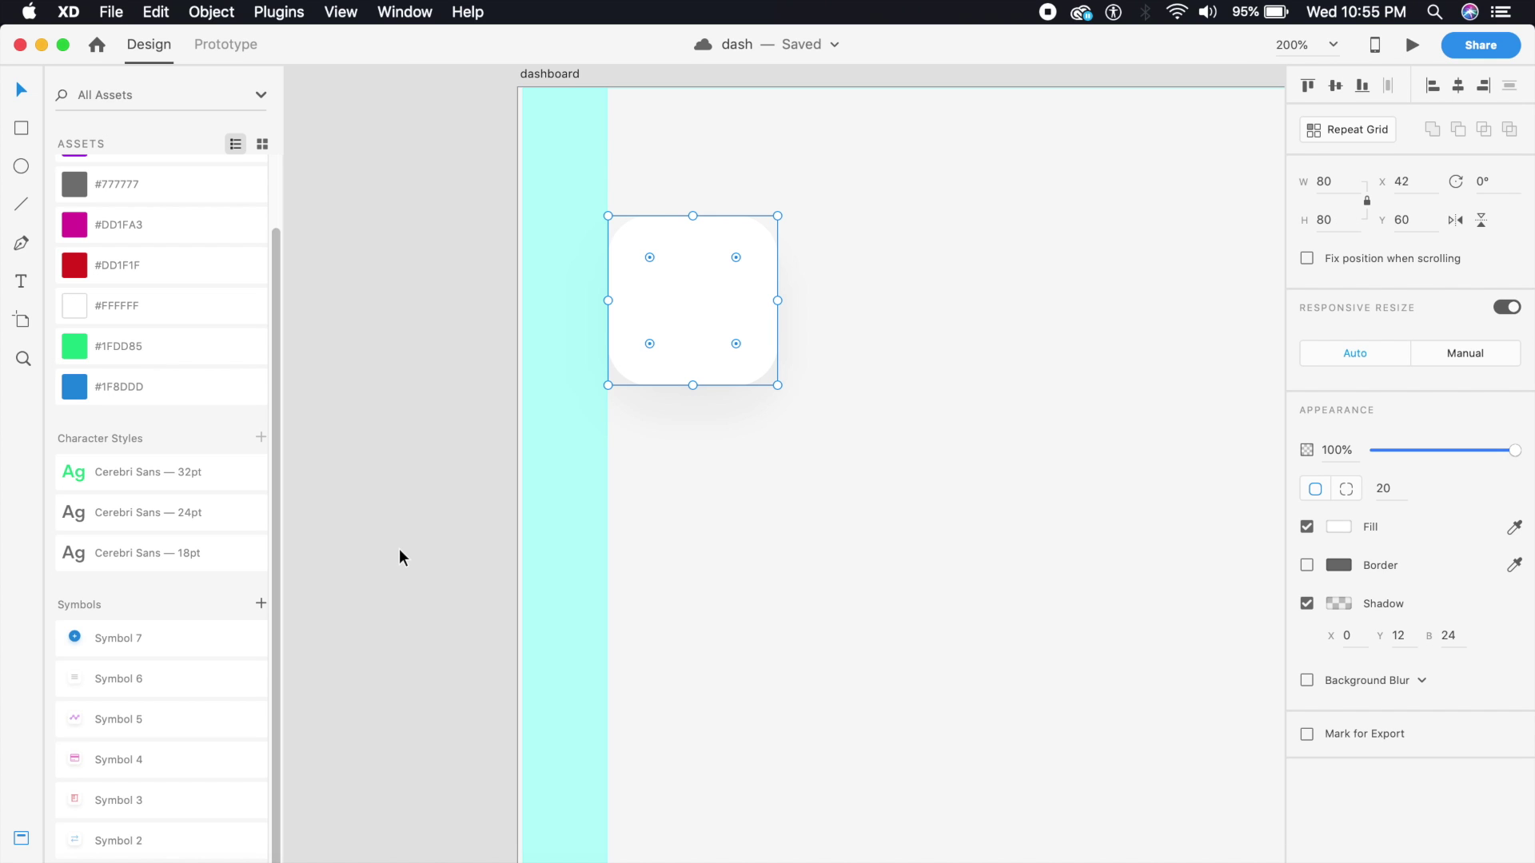
drag(189, 676, 715, 175)
click(707, 271)
key(Delete)
click(744, 402)
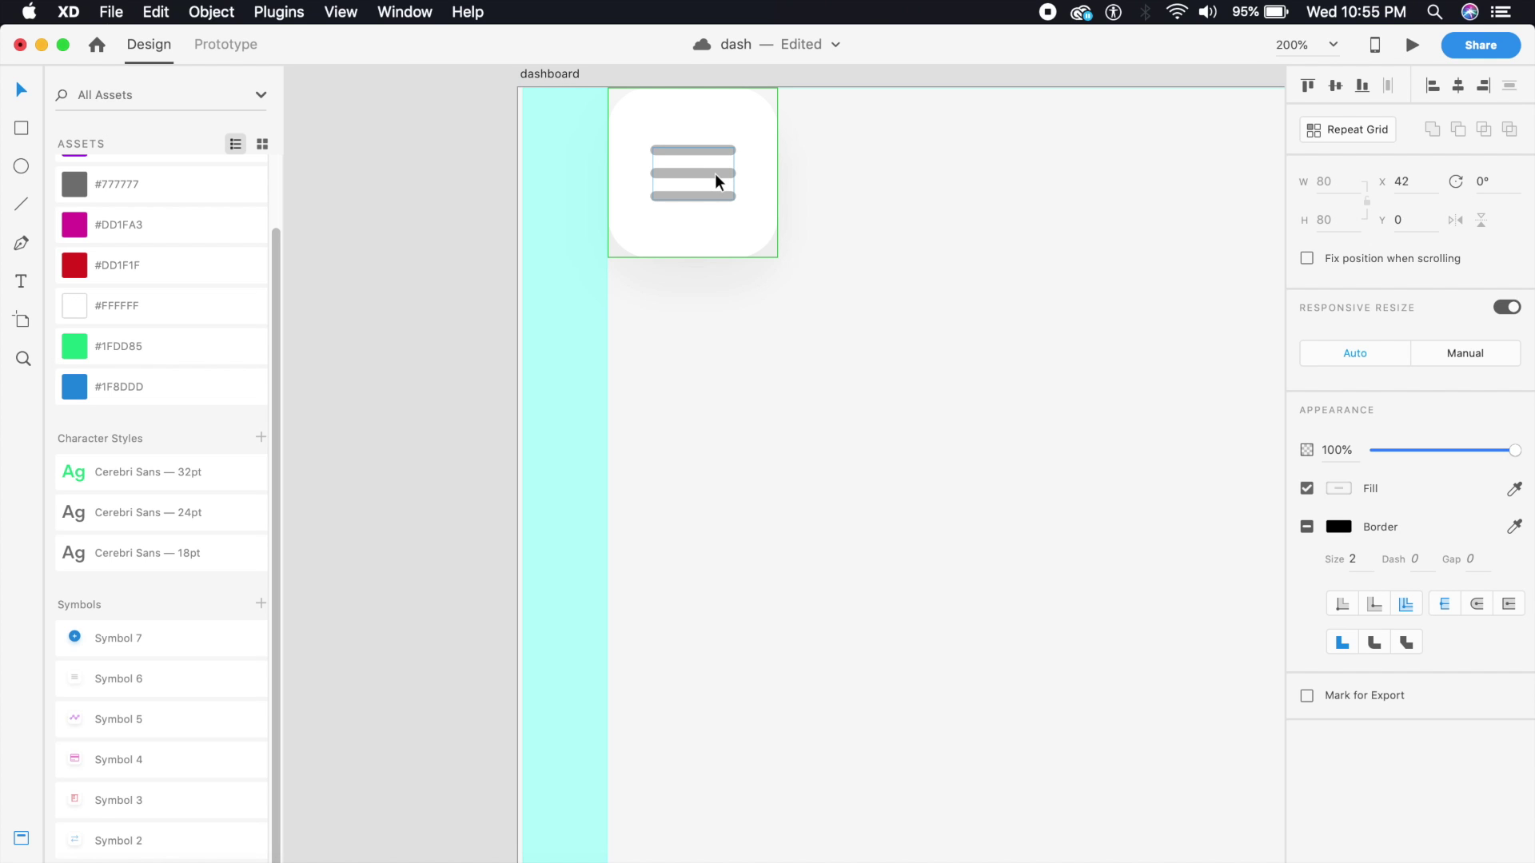
Step: Move the menu button straight down about 40 px from the artboard's upper edge
key(shift+Down)
key(shift+Down)
key(shift+Down)
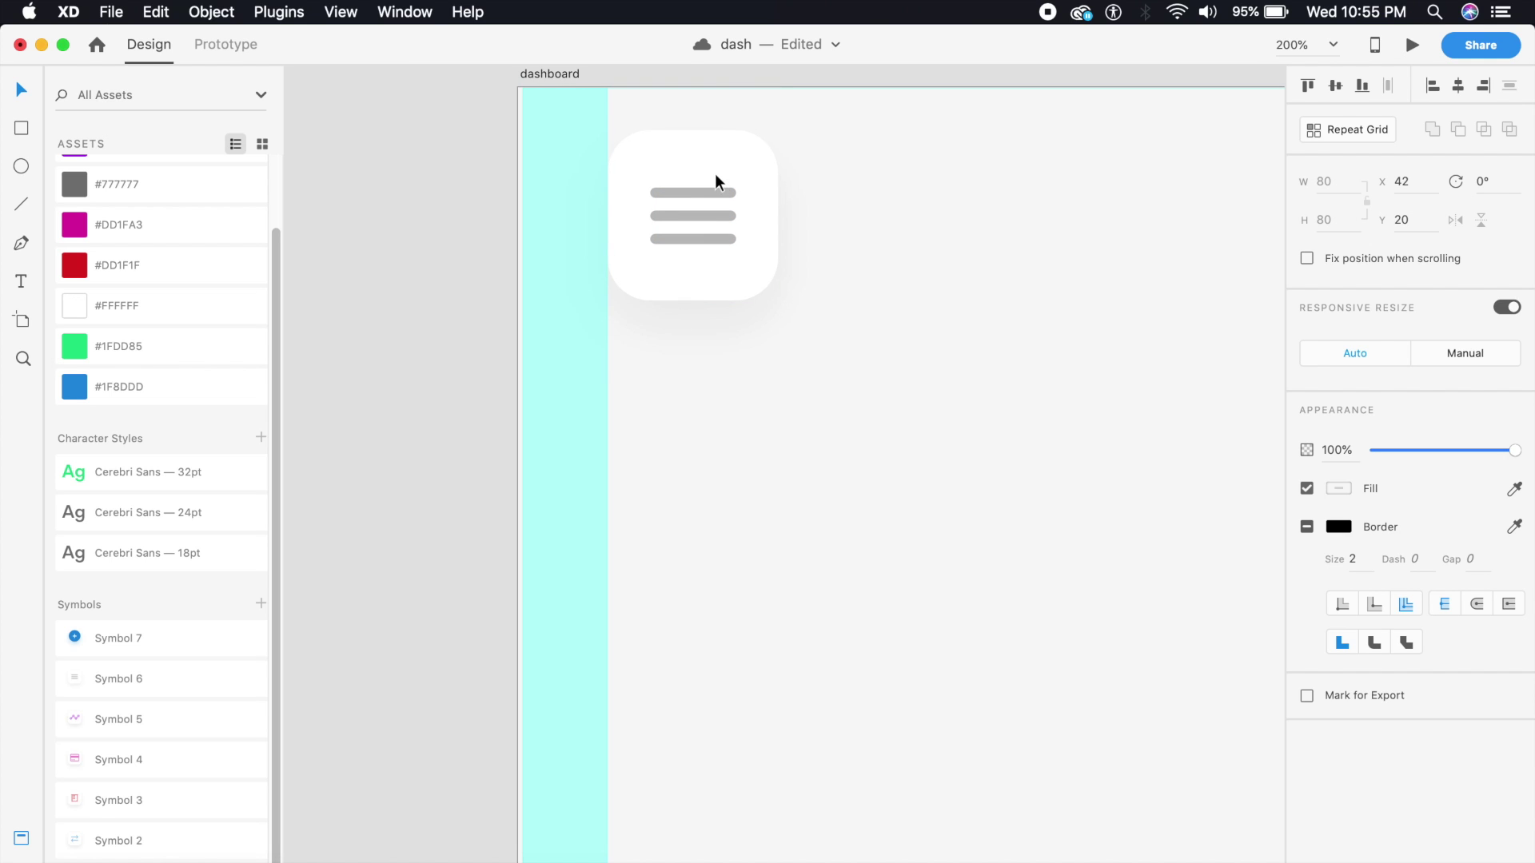
key(shift+Down)
click(857, 280)
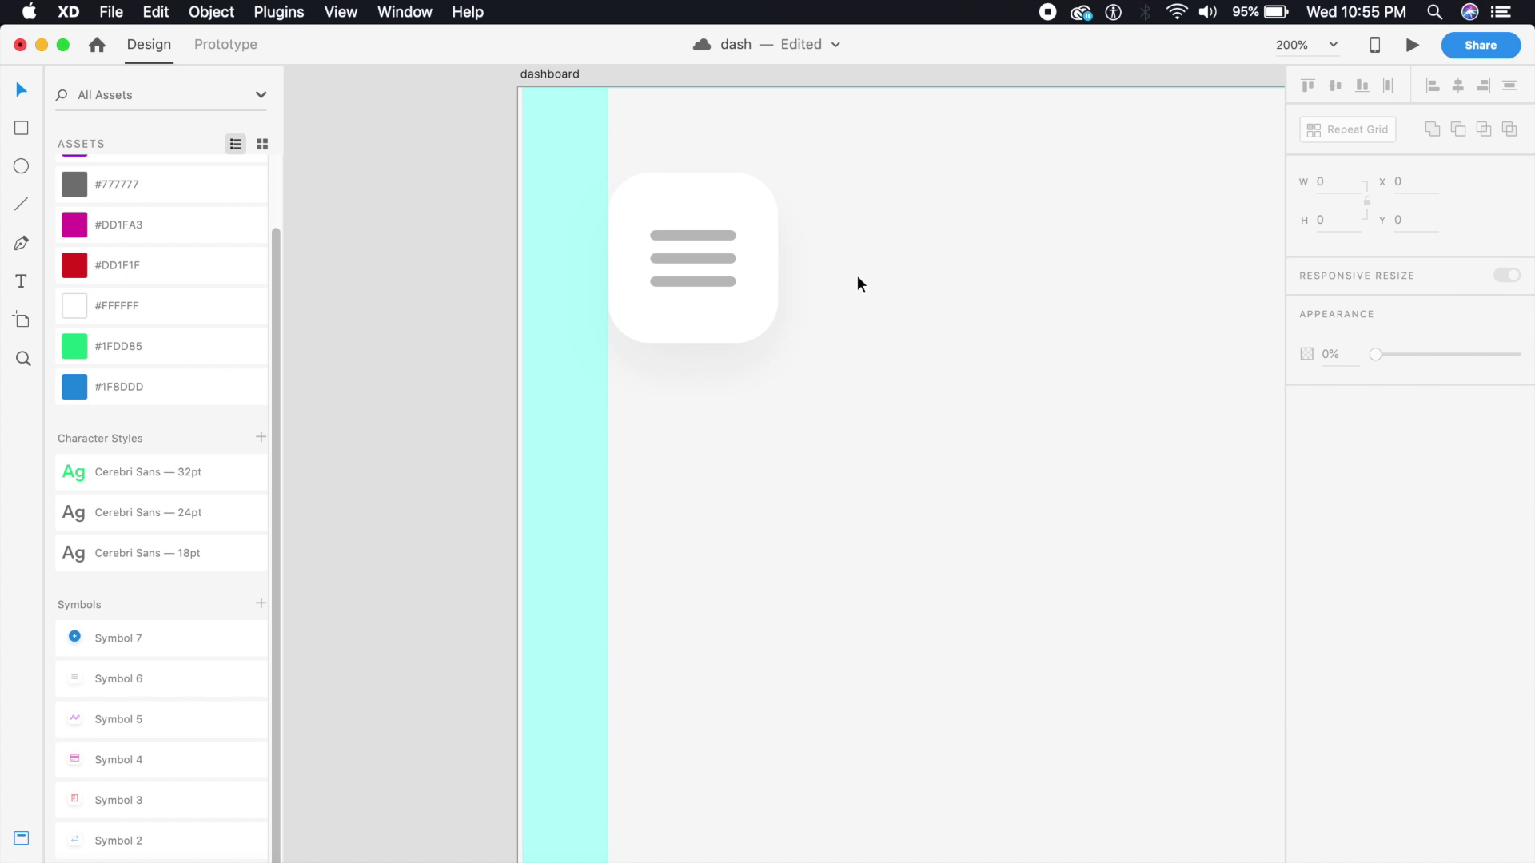
Step: Place the dollar, transfer, receipt, card and chart symbols in a column below the menu button, with the dollar at Y 160 and transfer at Y 260
key(super+minus)
scroll(815, 216, down, 5)
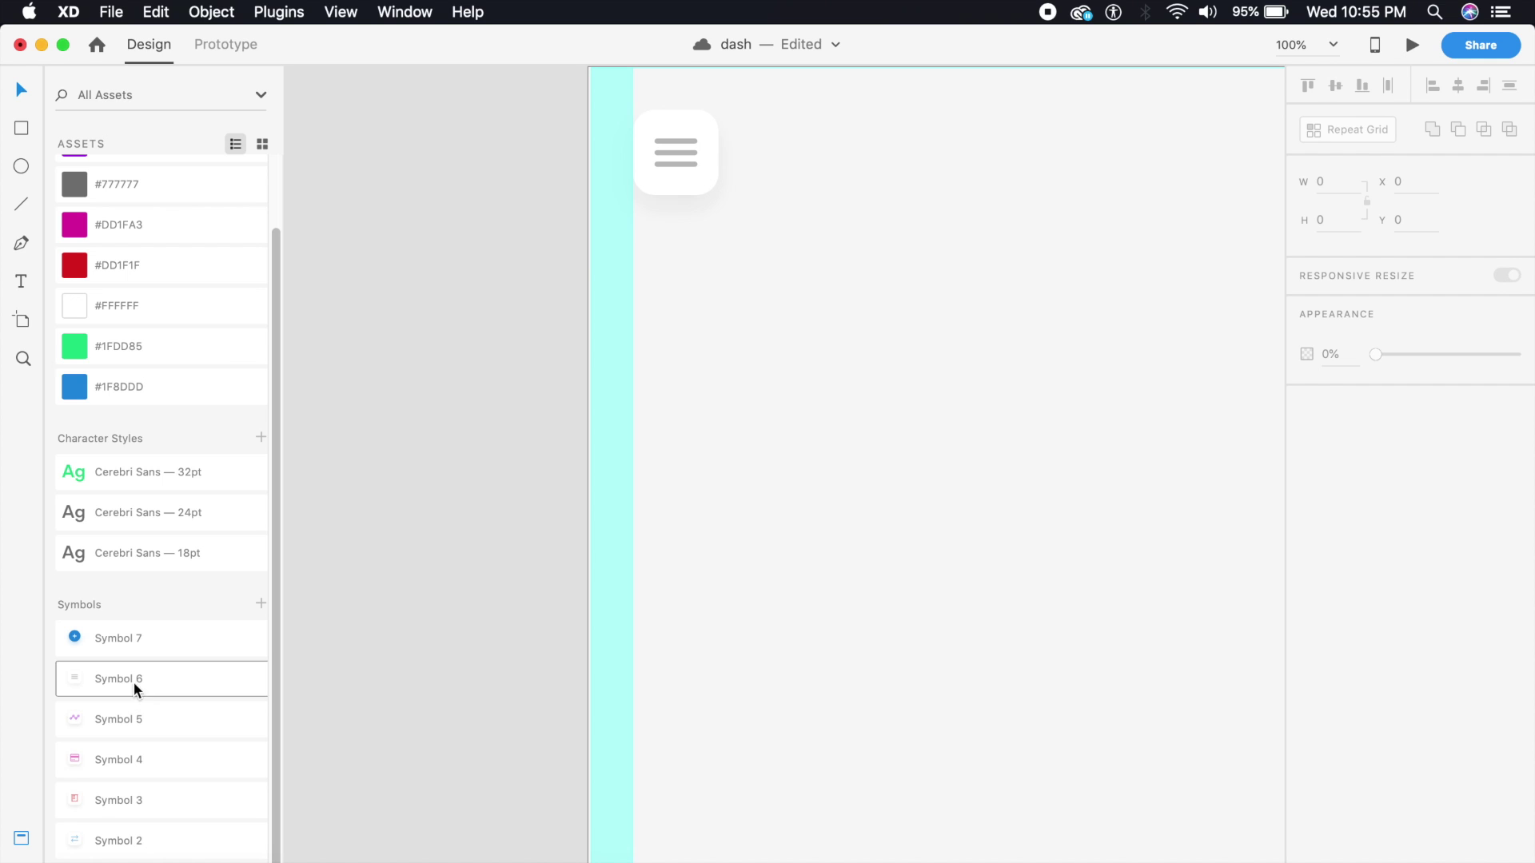
scroll(634, 455, up, 2)
scroll(634, 455, right, 1)
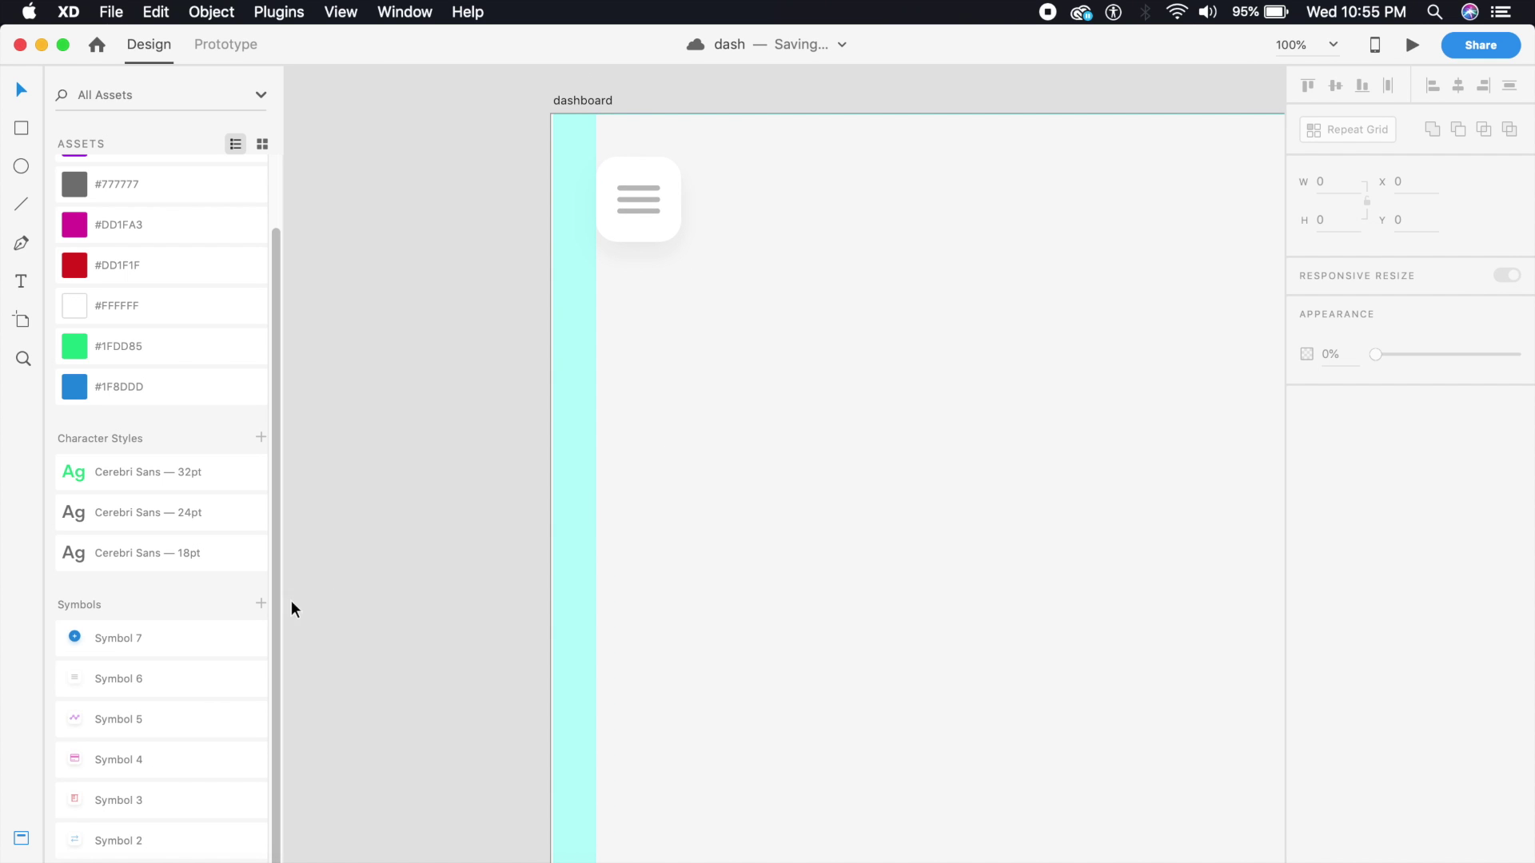
scroll(176, 759, up, 2)
scroll(177, 767, down, 2)
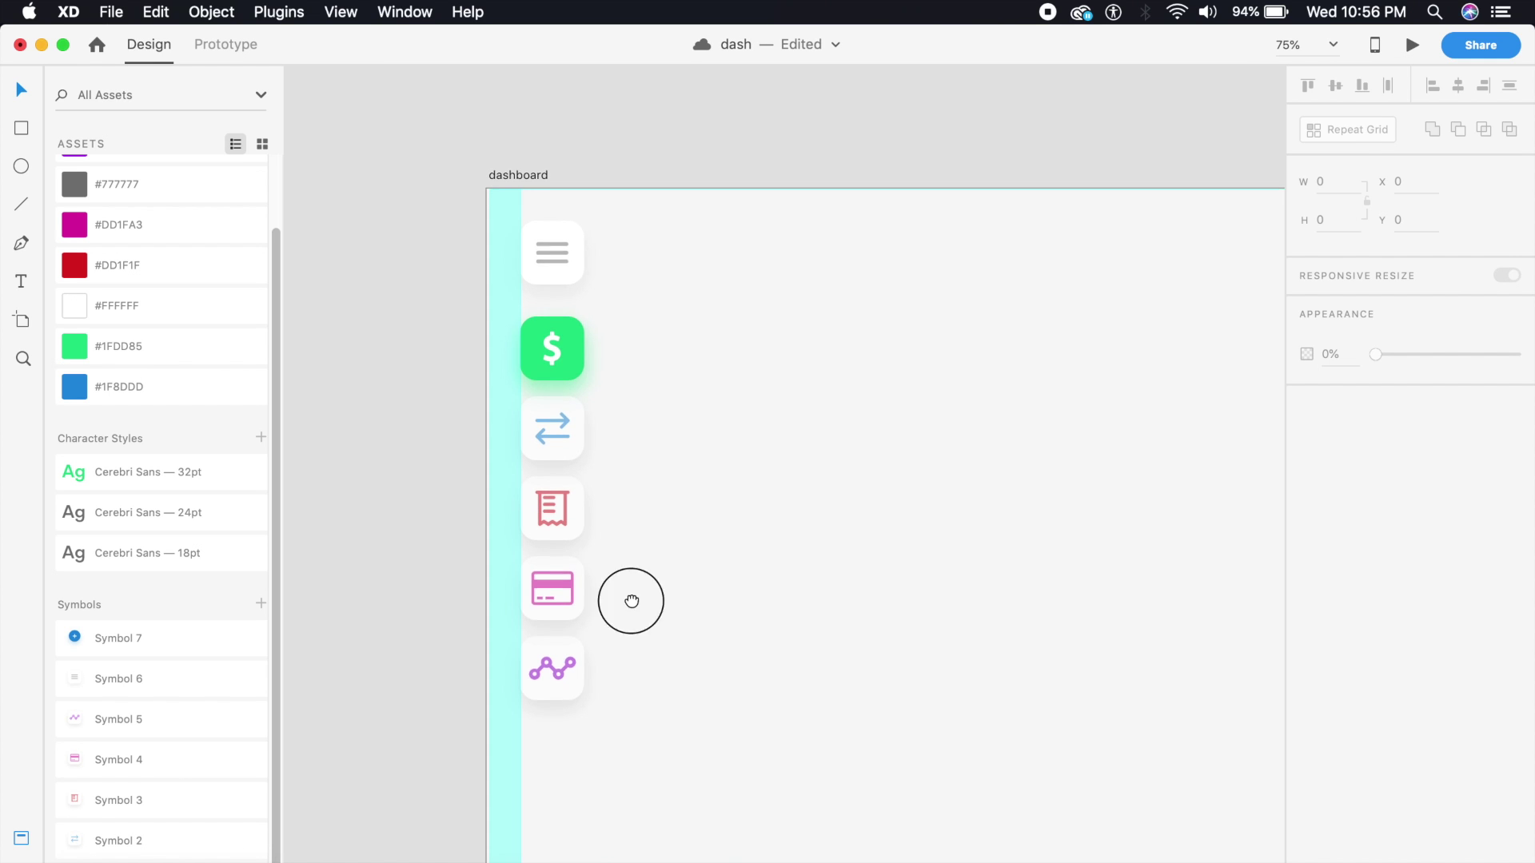
key(super+1)
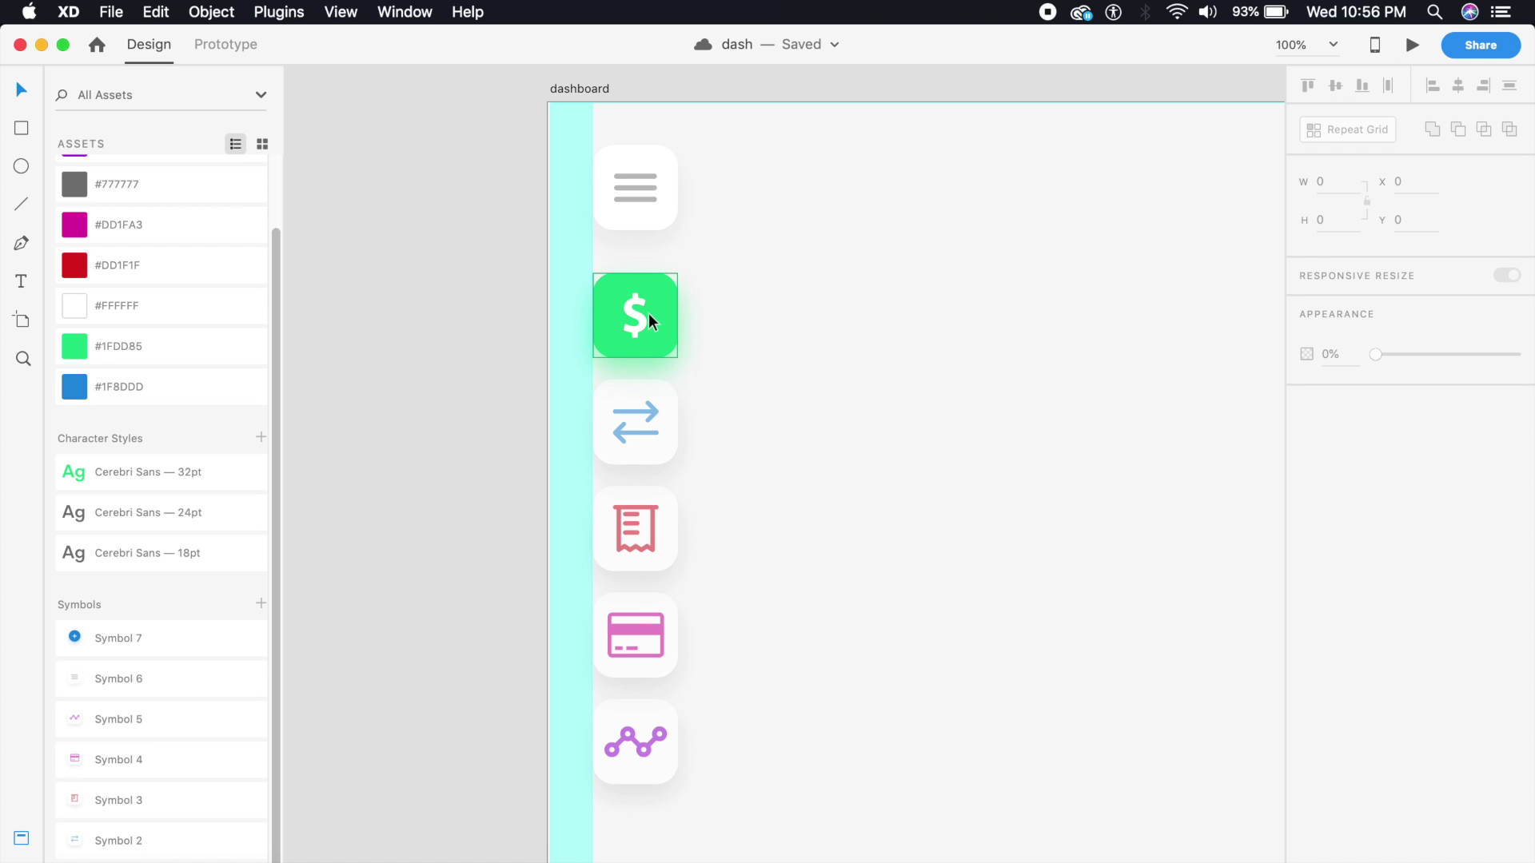
click(659, 410)
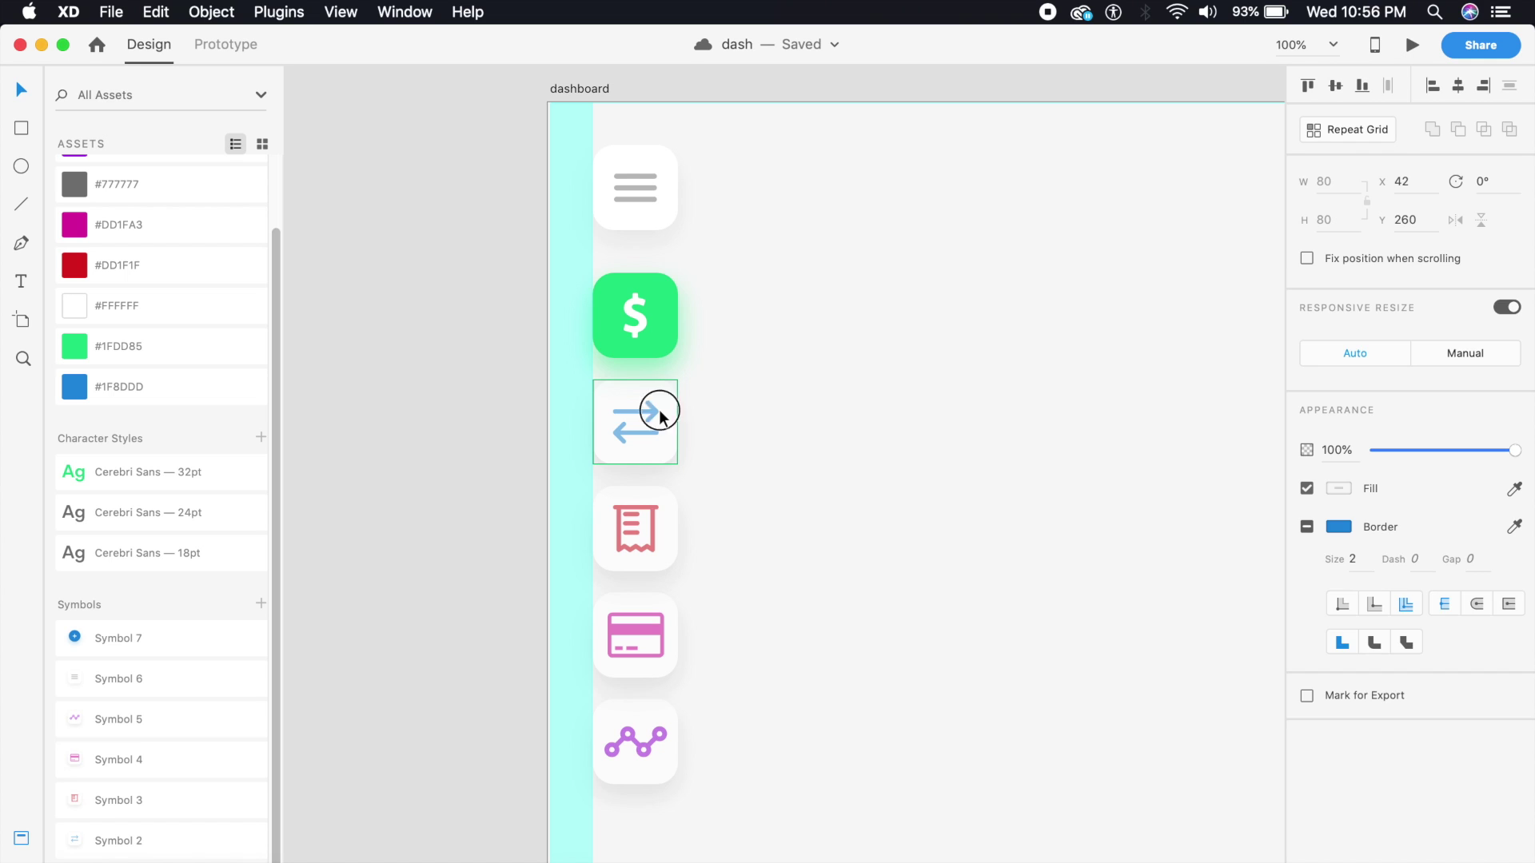
click(658, 346)
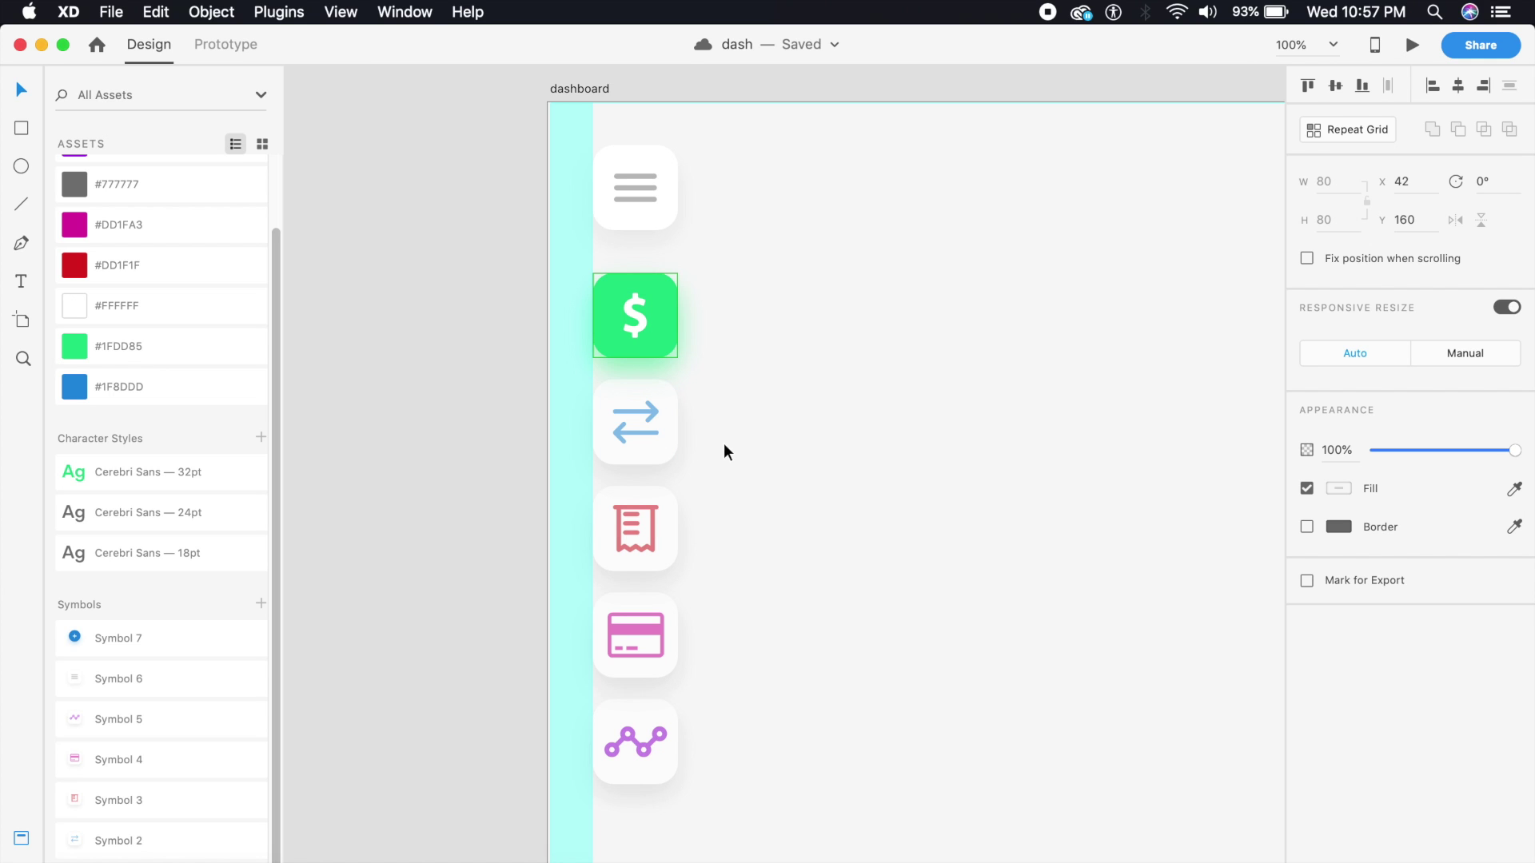
Step: Check the opacity of the arrows inside the transfer button
key(super+minus)
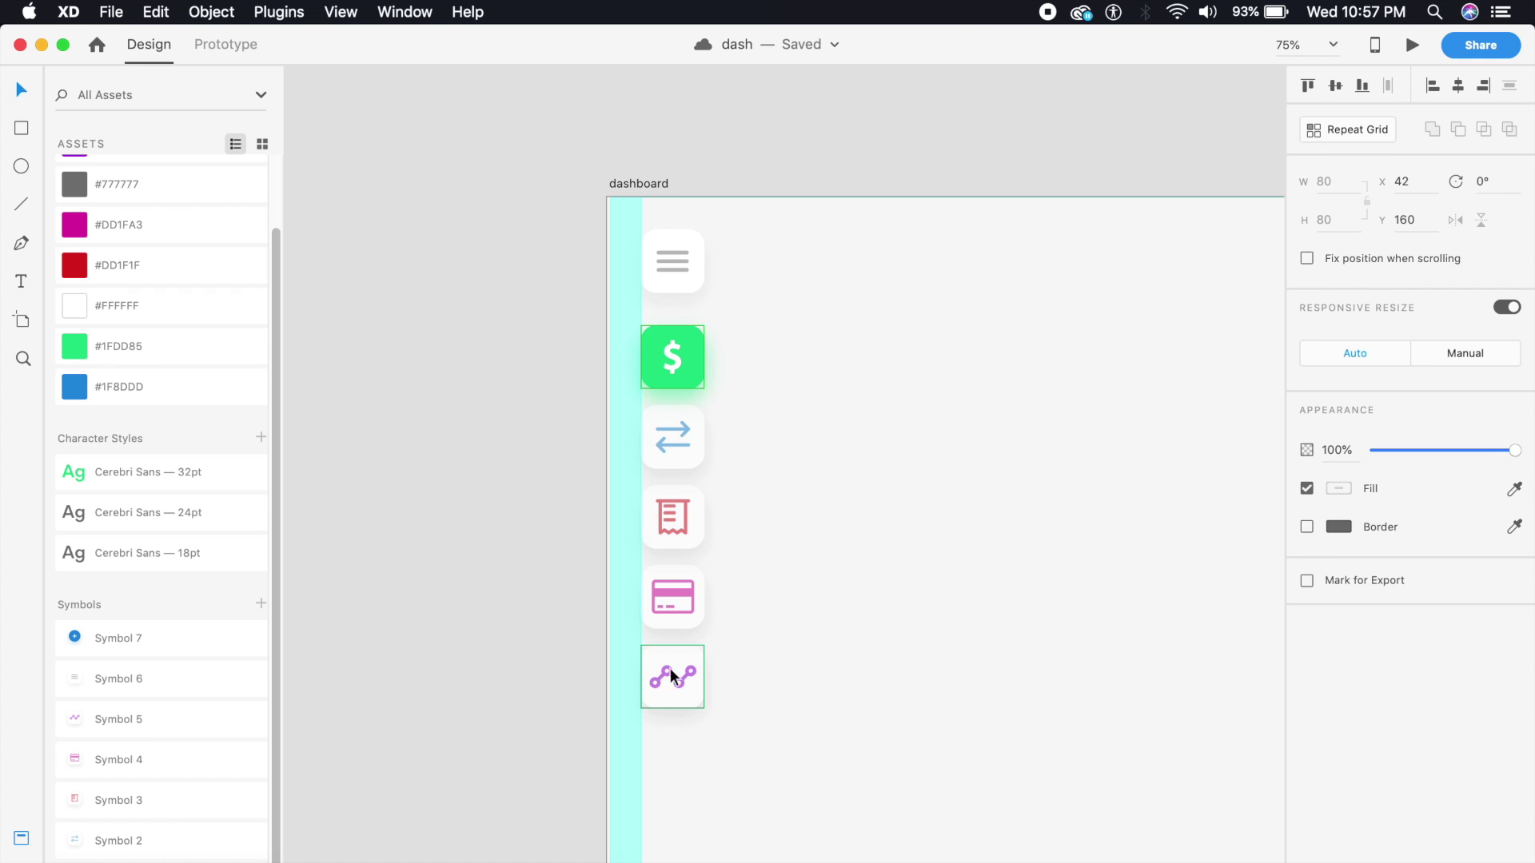
click(735, 670)
key(super+1)
click(640, 429)
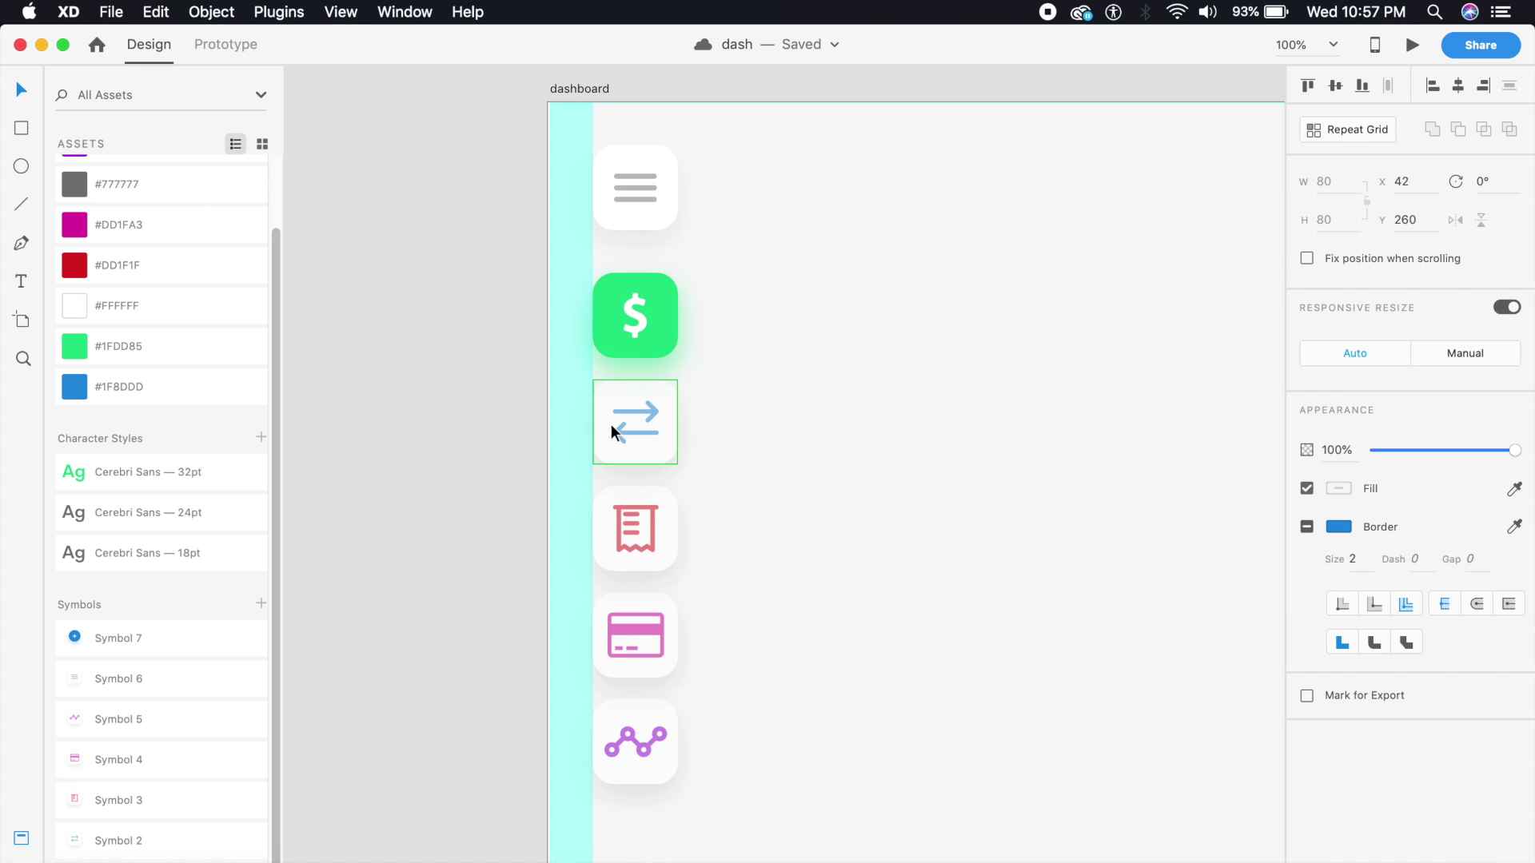
click(646, 430)
key(5)
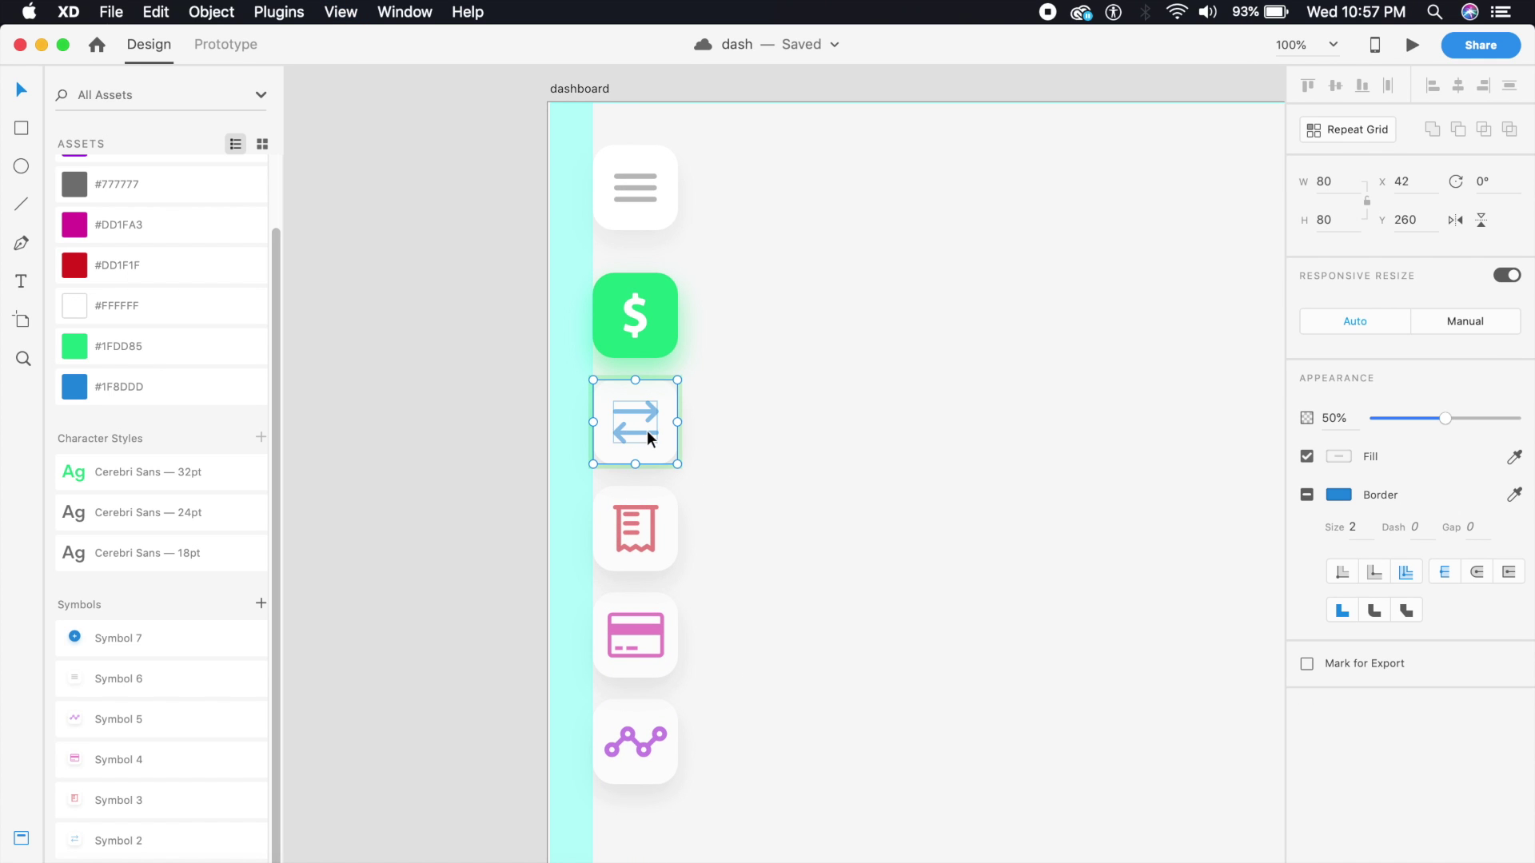
click(1069, 413)
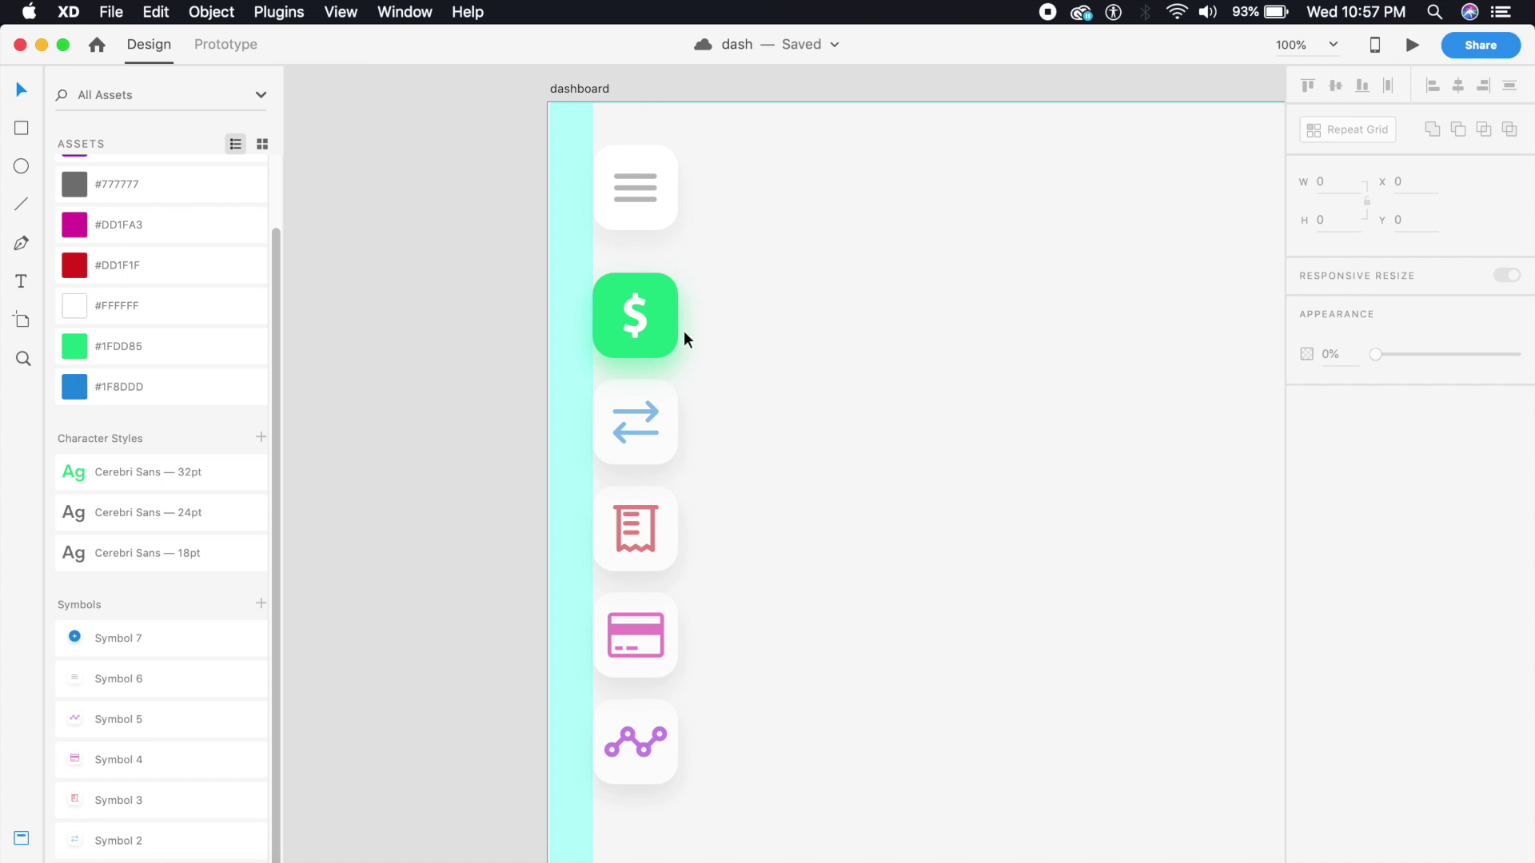
Step: Draw a square about 529 px wide beside the sidebar icons, with its upper edge level with the dollar button
key(super+minus)
drag(825, 376, 700, 430)
key(super+plus)
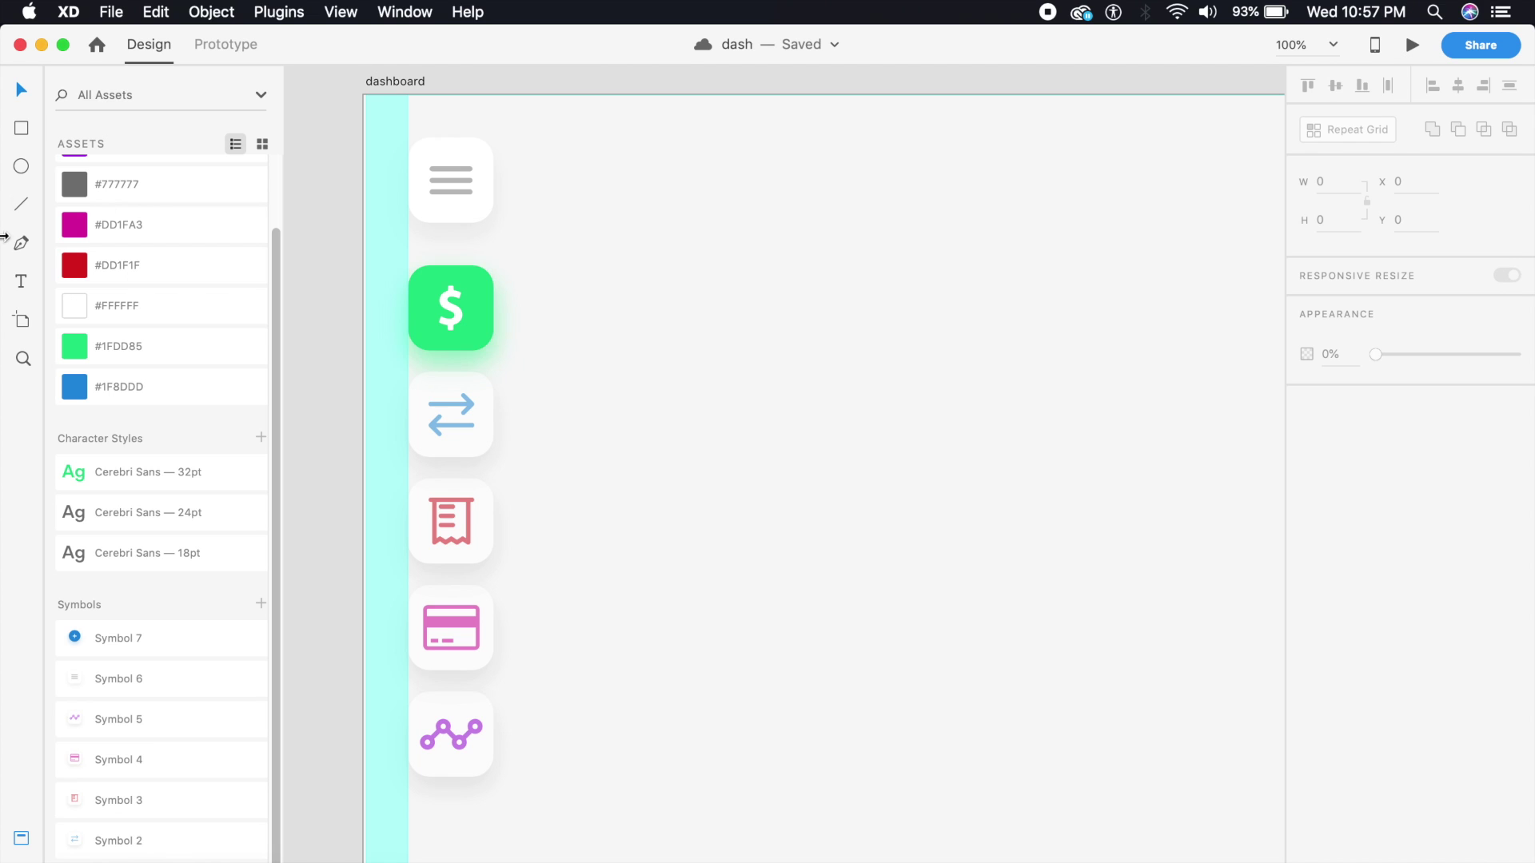
click(22, 128)
drag(550, 265, 1079, 829)
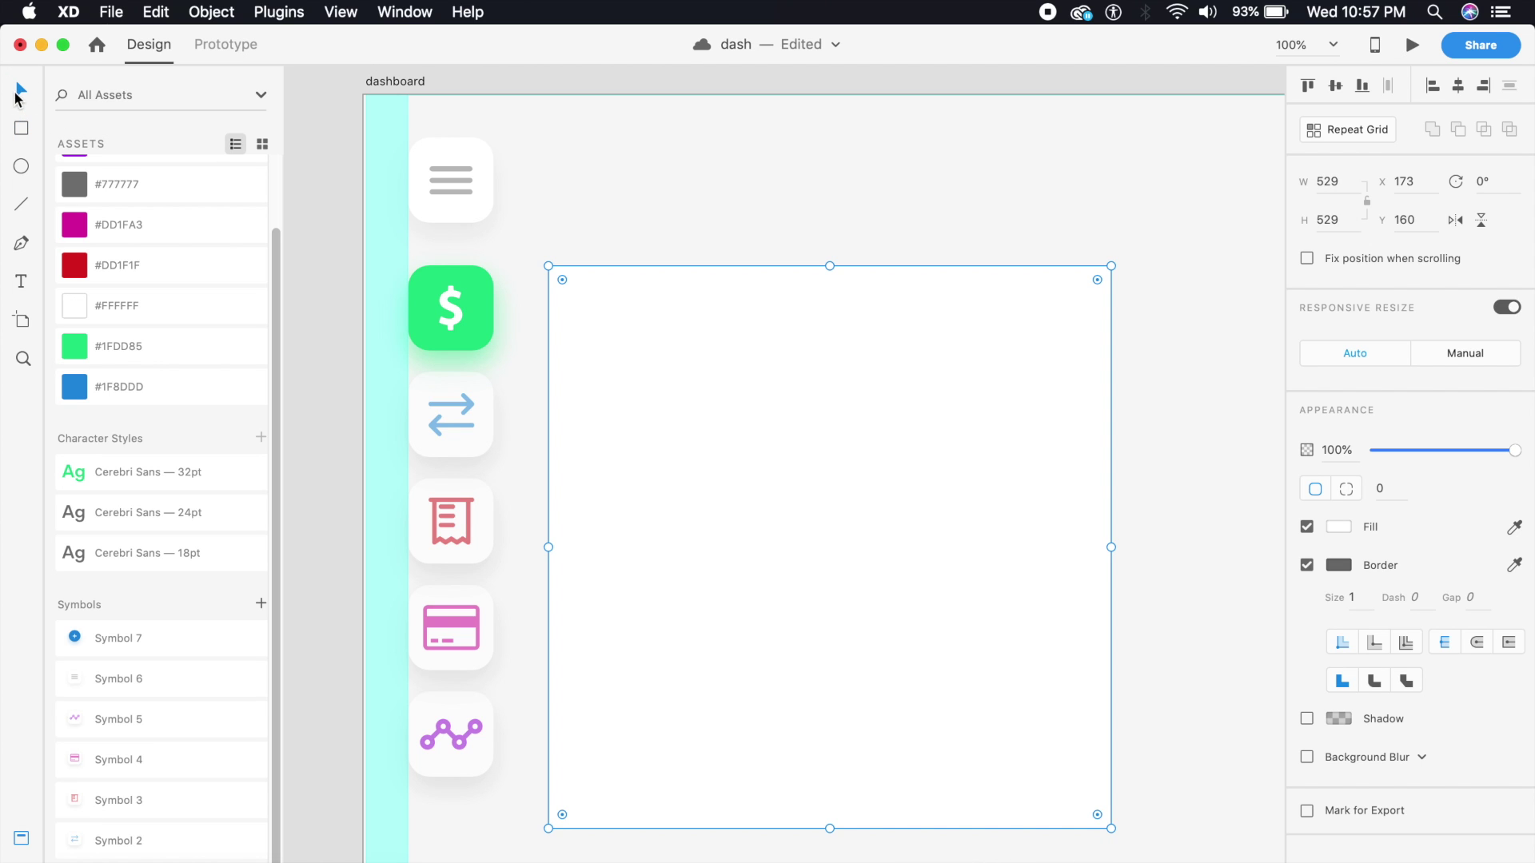
Step: Set the square's width and height to 500
click(1352, 182)
text(500)
click(1355, 219)
text(50)
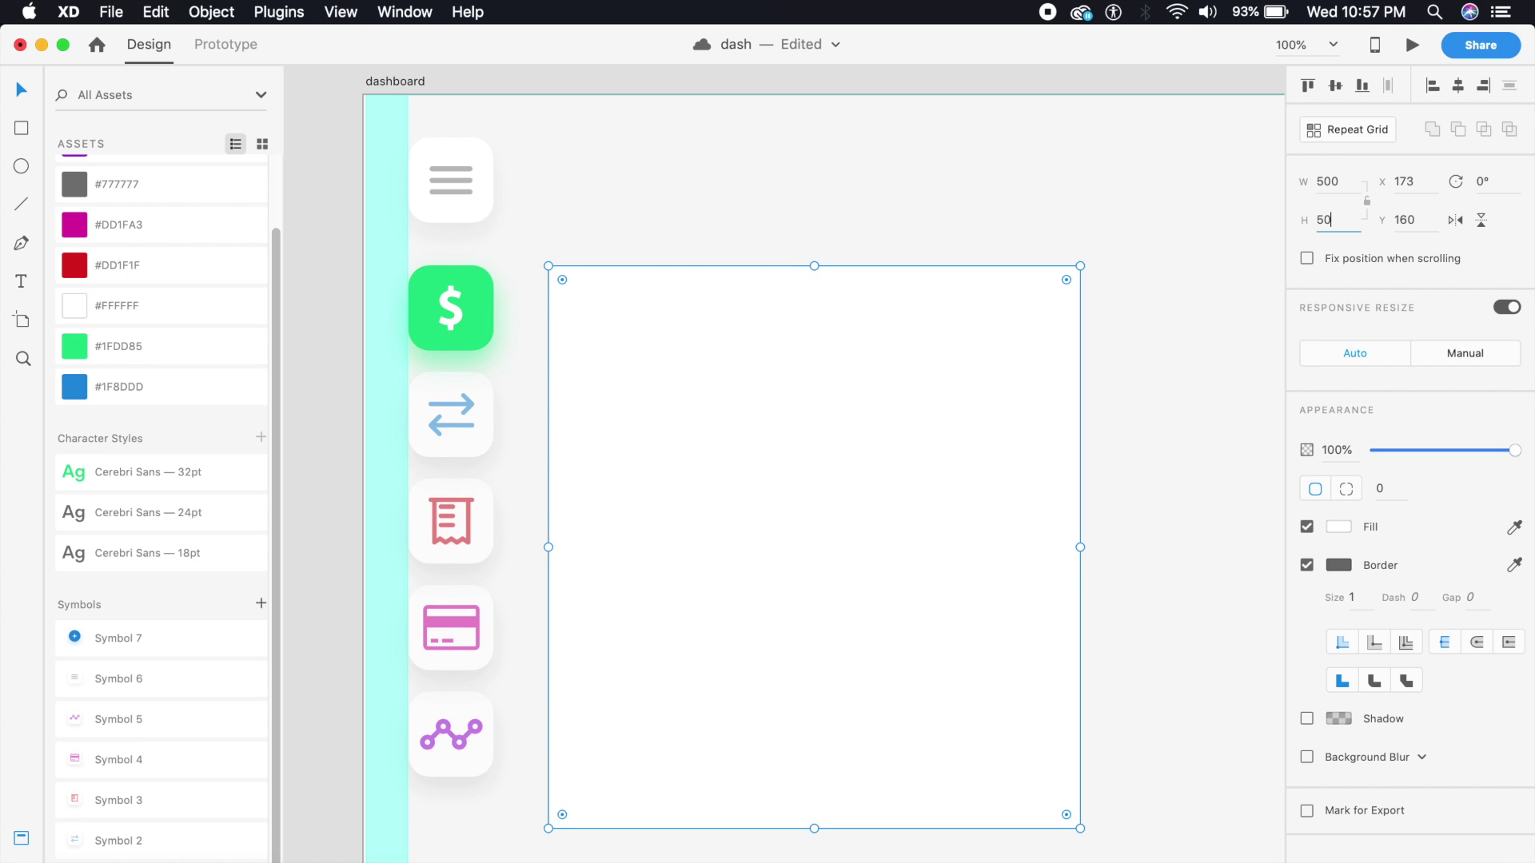
text(0)
key(Return)
click(1158, 425)
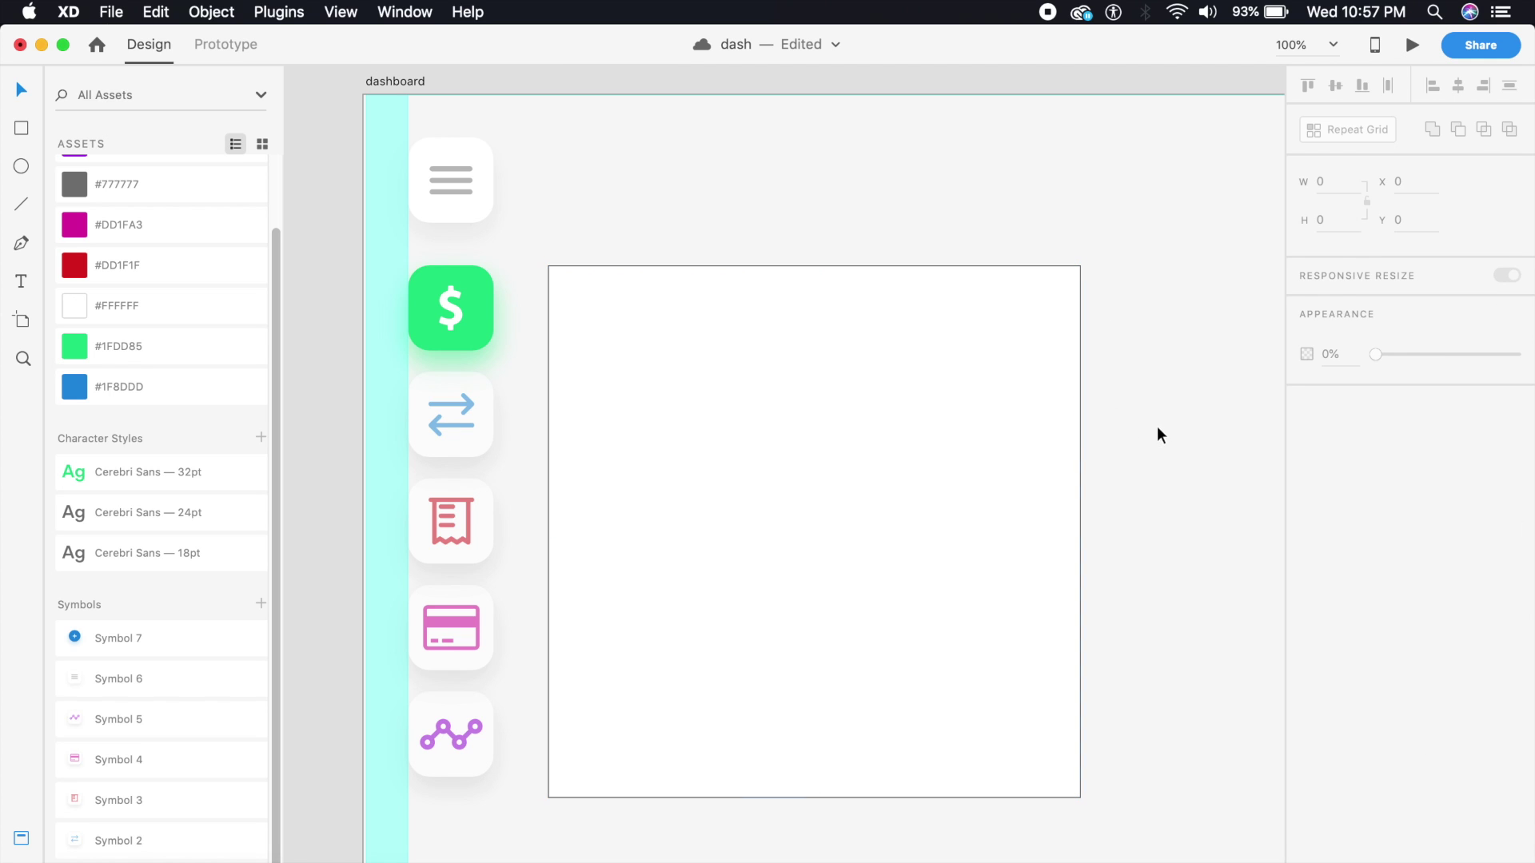
Step: Convert the square to a triangle with the Convert Shape plugin and move its apex above the lower-left corner, forming a right triangle
click(1007, 422)
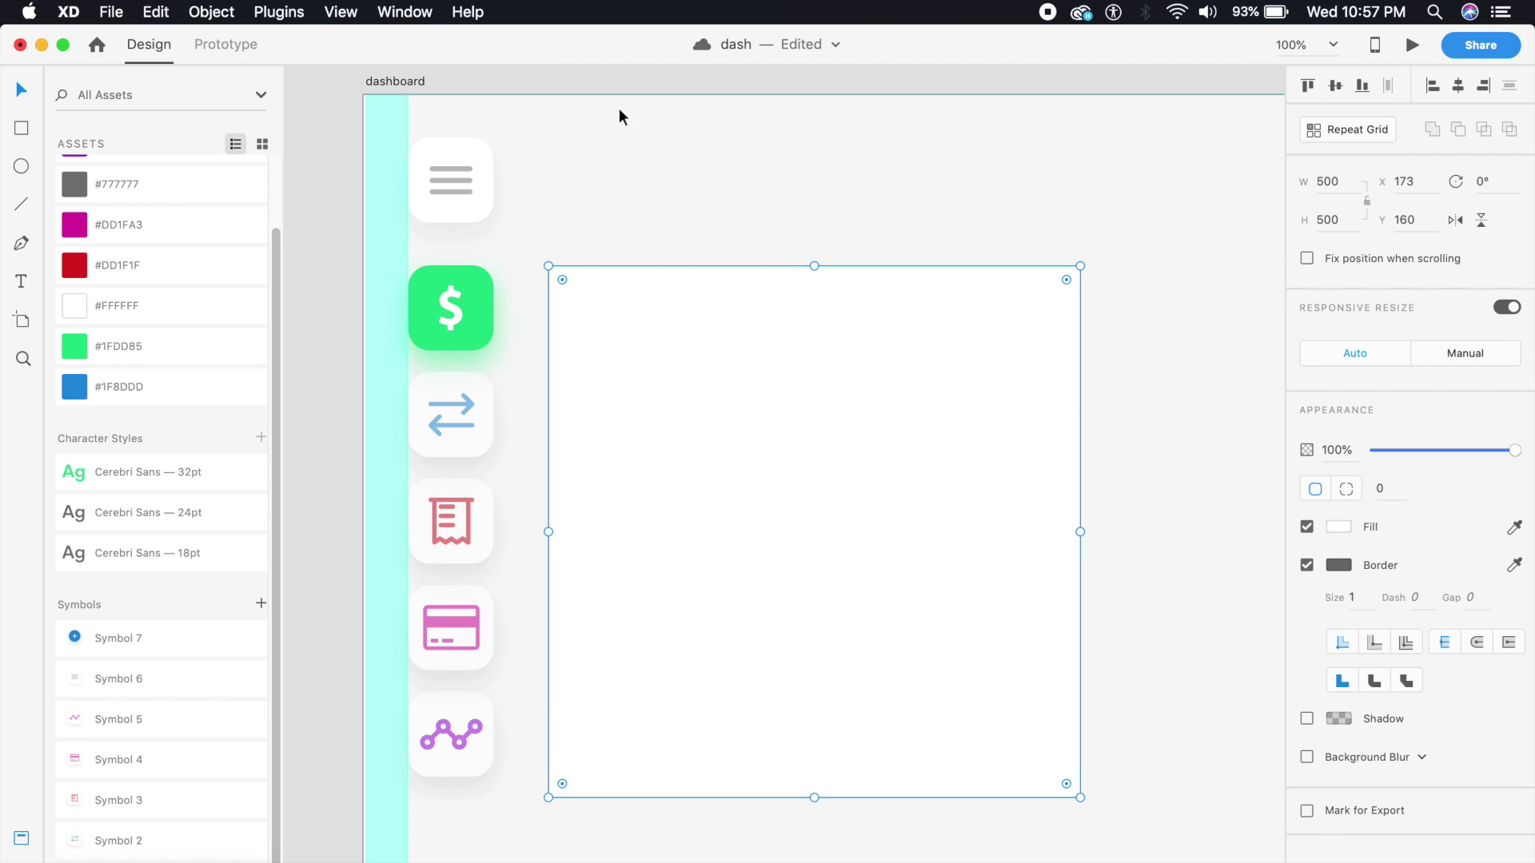
click(285, 11)
mouse_move(381, 148)
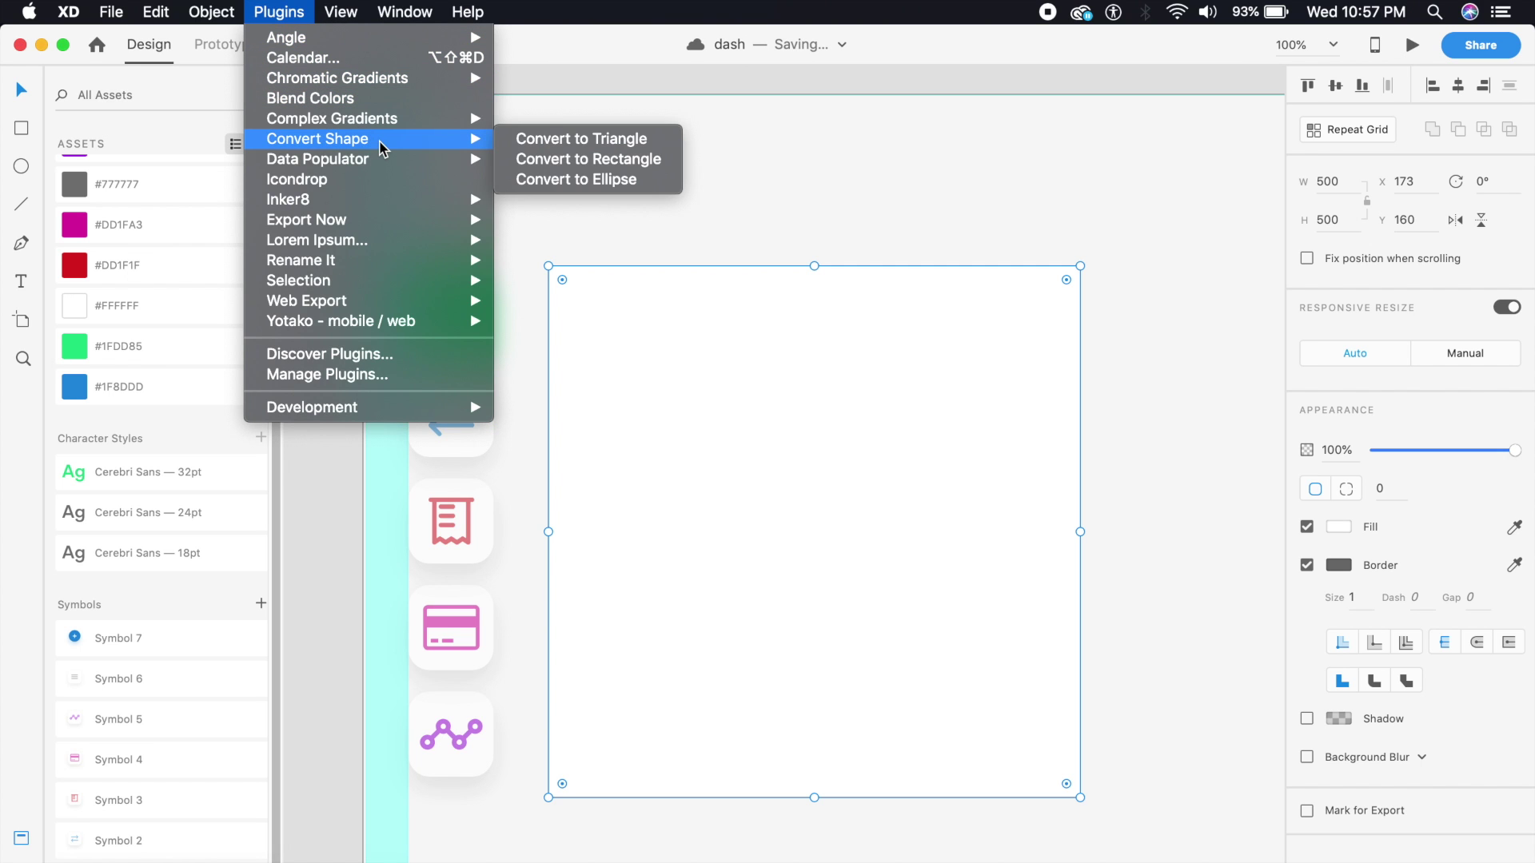
click(530, 140)
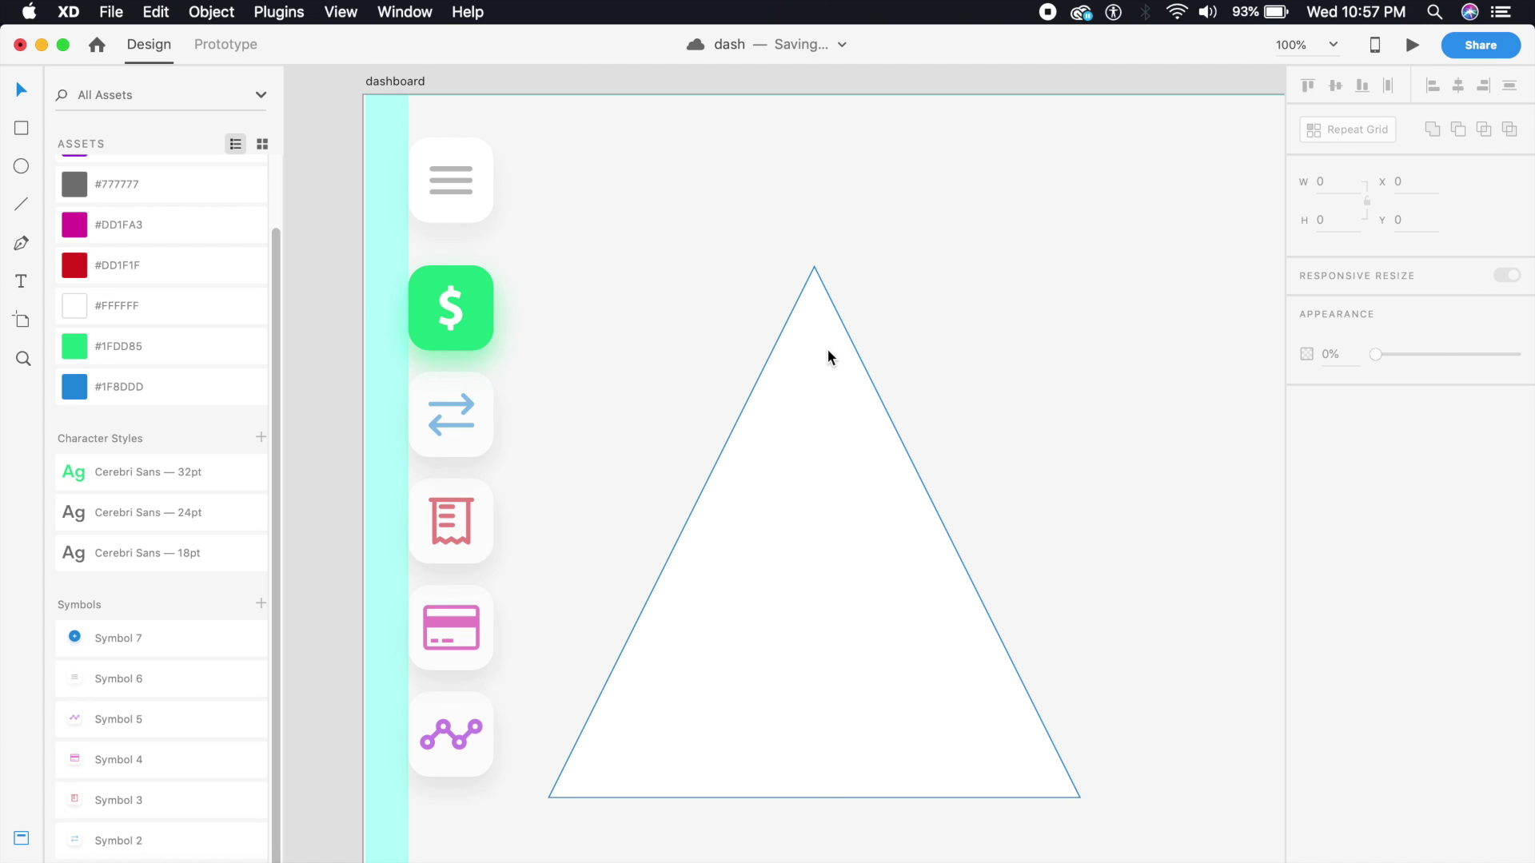
double_click(828, 350)
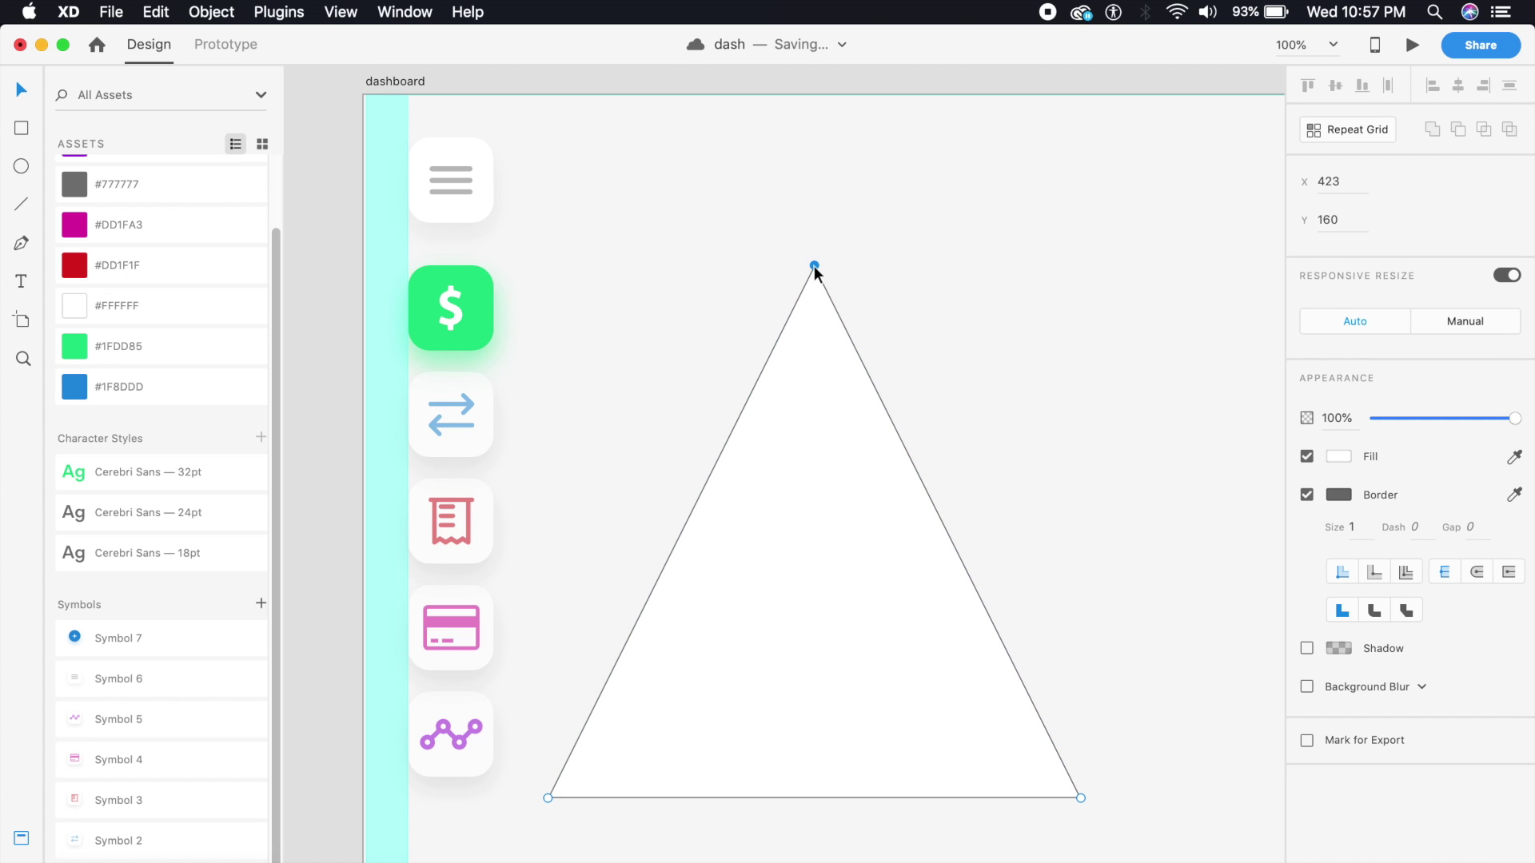
drag(814, 265, 548, 256)
click(734, 299)
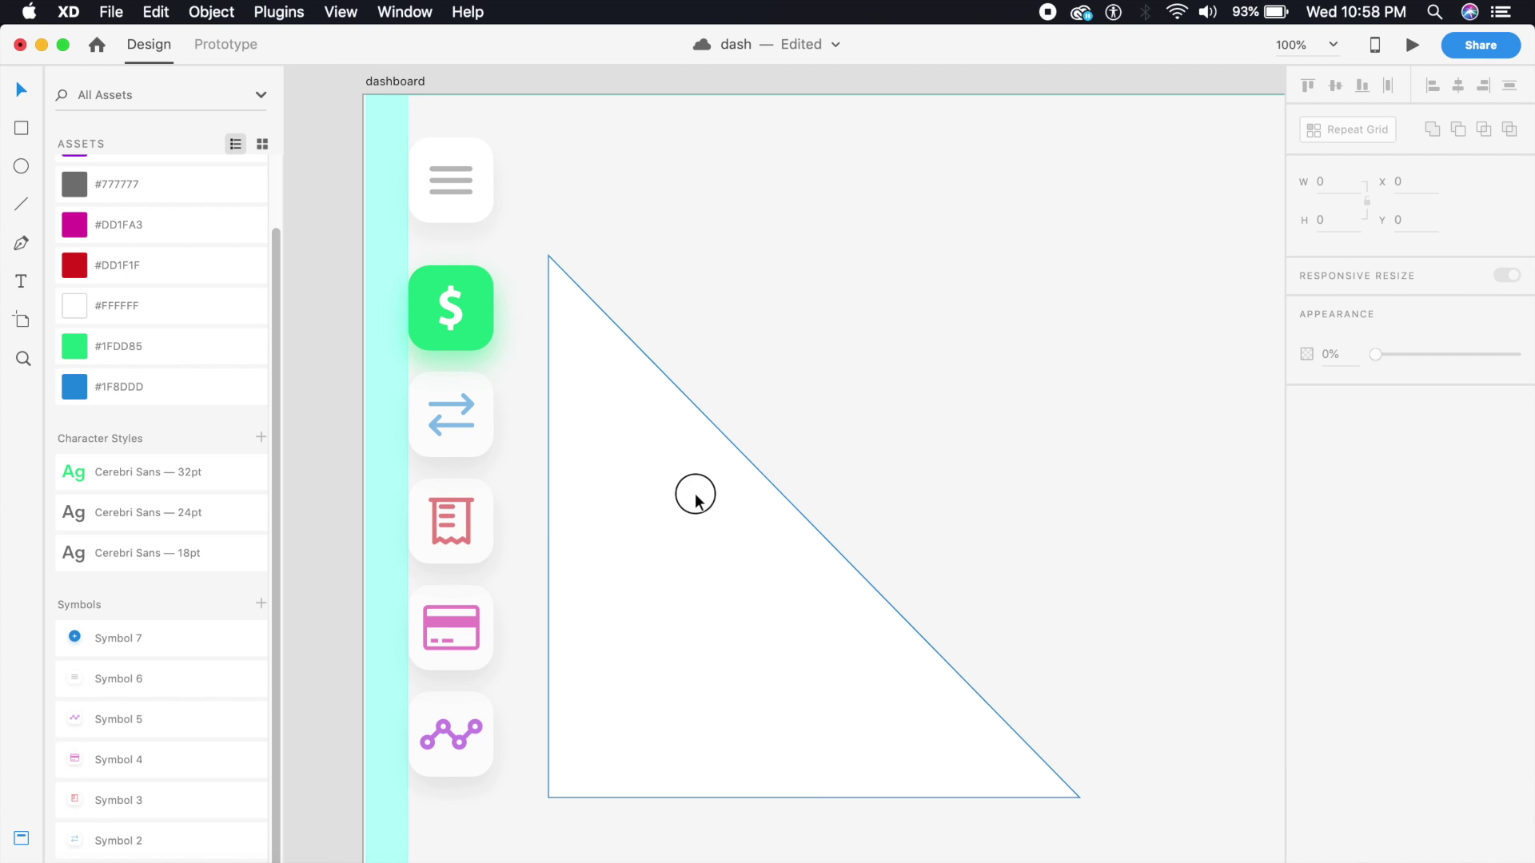
Step: Rotate the triangle a quarter turn clockwise, then pull its upper-right point inward about 49 px along the top edge
click(719, 482)
drag(1086, 248, 969, 634)
key(cmd+z)
double_click(896, 406)
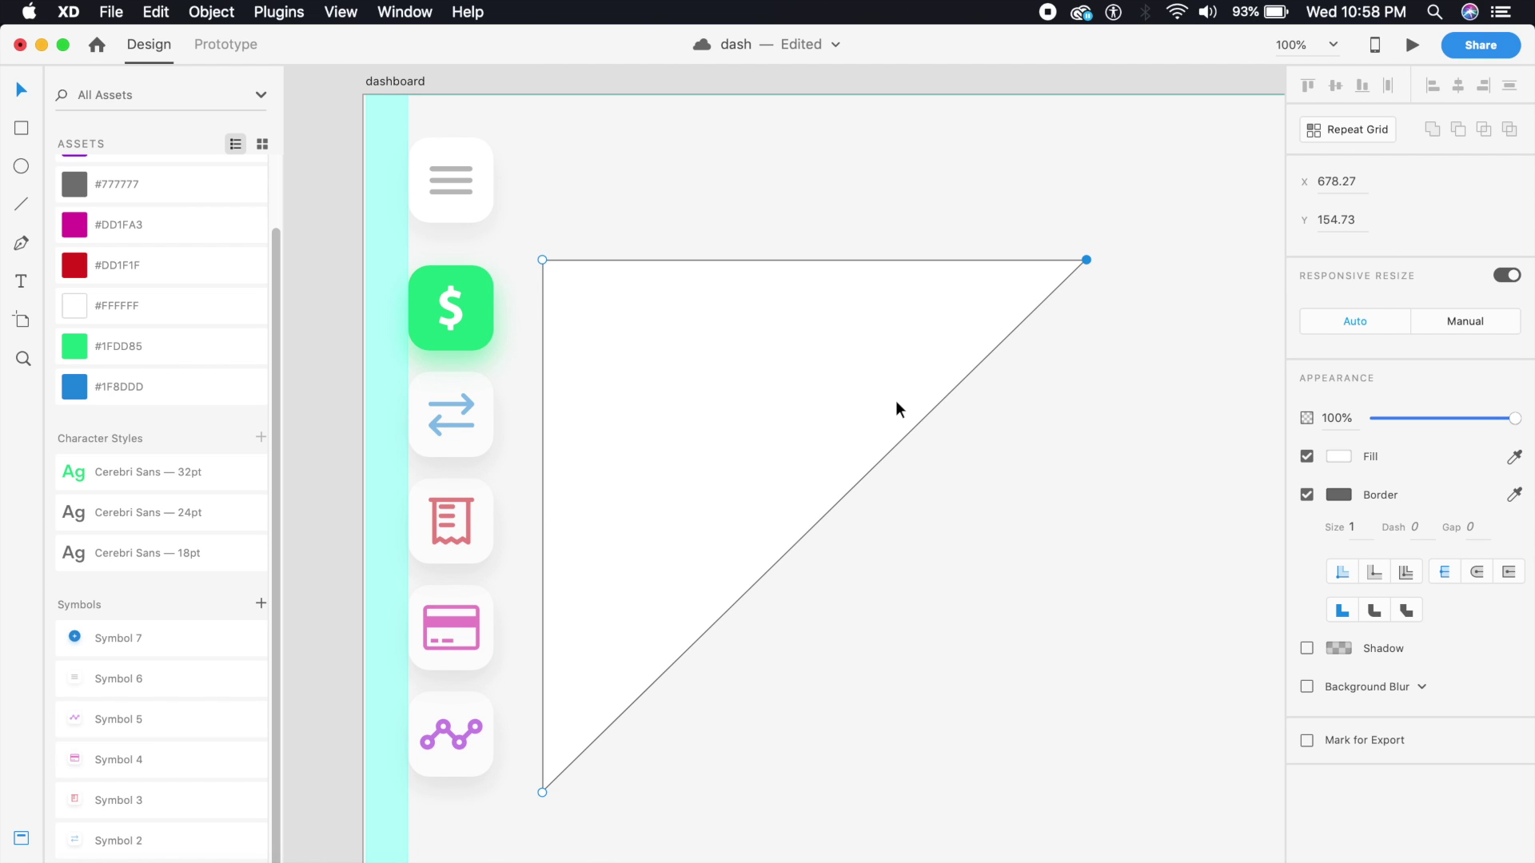
drag(1086, 260, 1033, 260)
click(1068, 459)
Step: Duplicate the triangle, rotate the copy 180° and place it against the original's diagonal edge
key(cmd+minus)
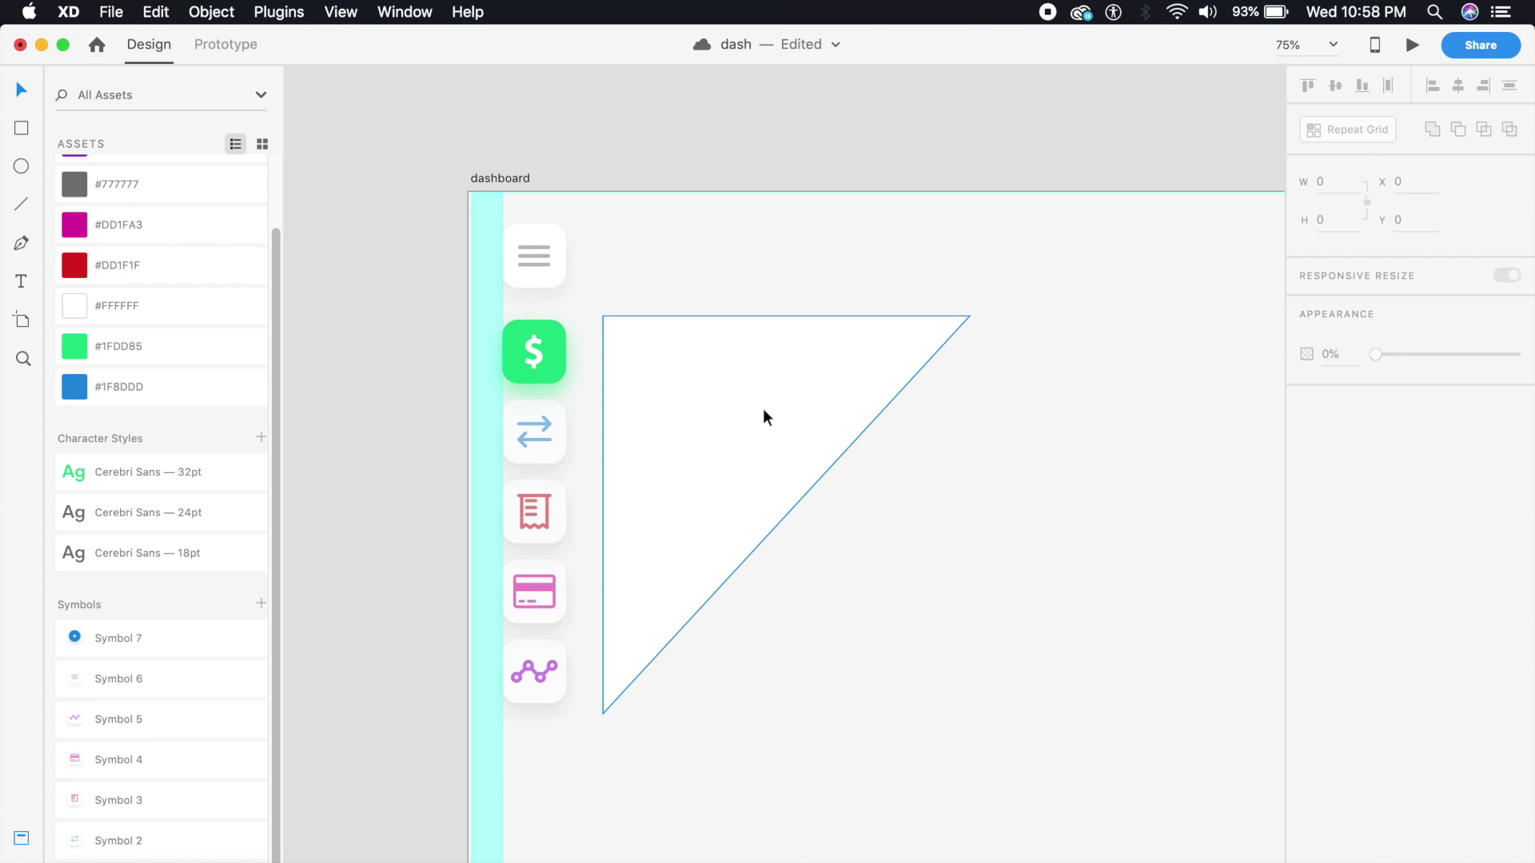
drag(762, 409, 1011, 454)
drag(1220, 762, 987, 504)
drag(1099, 655, 870, 608)
Step: Nudge the lower triangle horizontally so a narrow diagonal gap separates it from the upper triangle
key(shift+Left)
key(shift+Left)
key(Left)
key(Left)
key(Left)
key(Left)
key(Left)
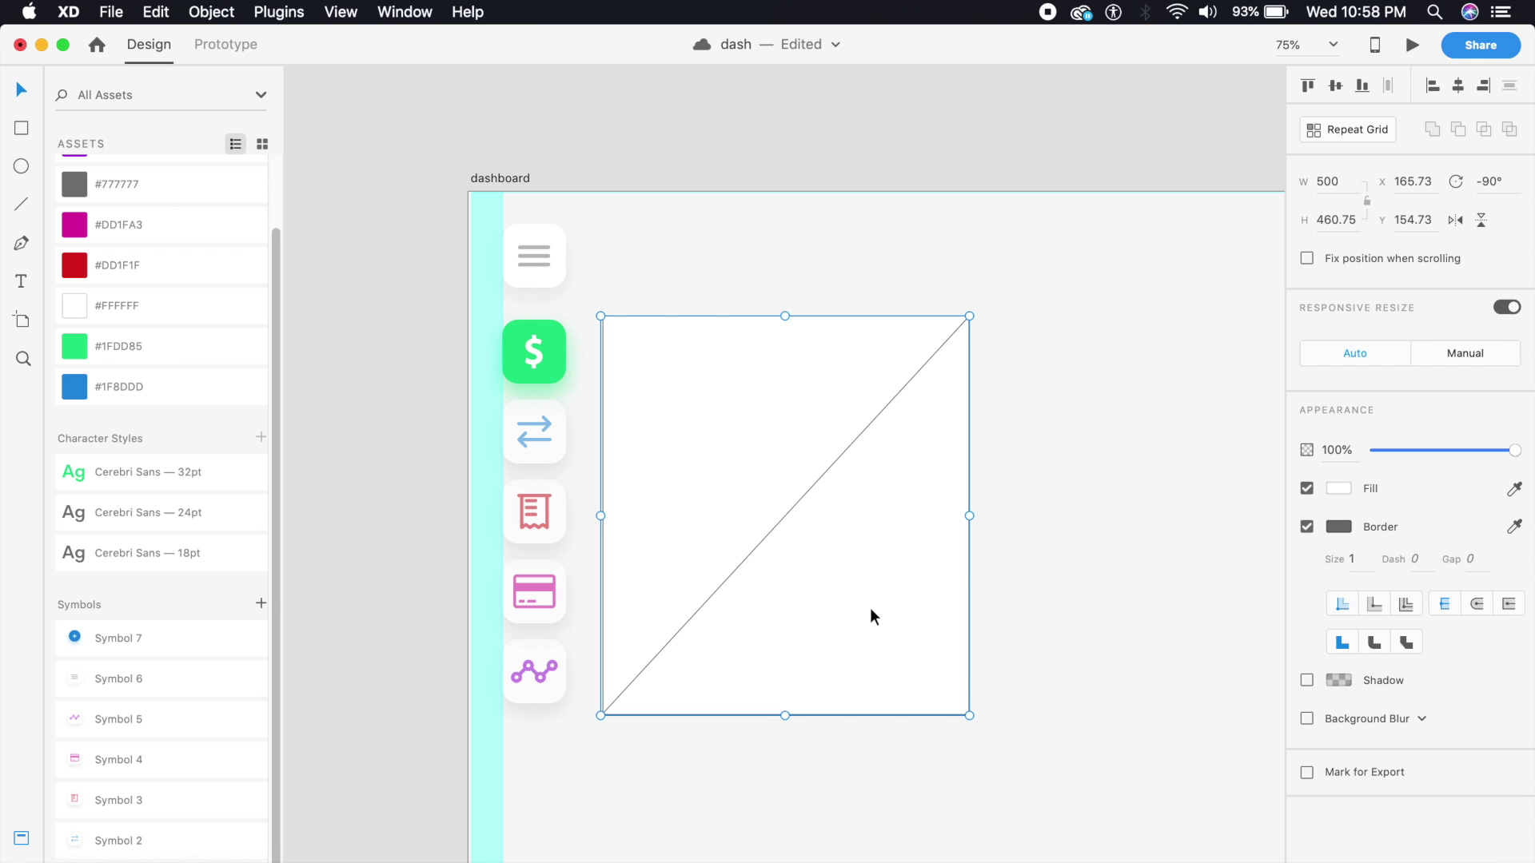
key(shift+Right)
key(shift+Right)
Step: Remove the border from both triangles
drag(1084, 624, 764, 370)
click(1308, 527)
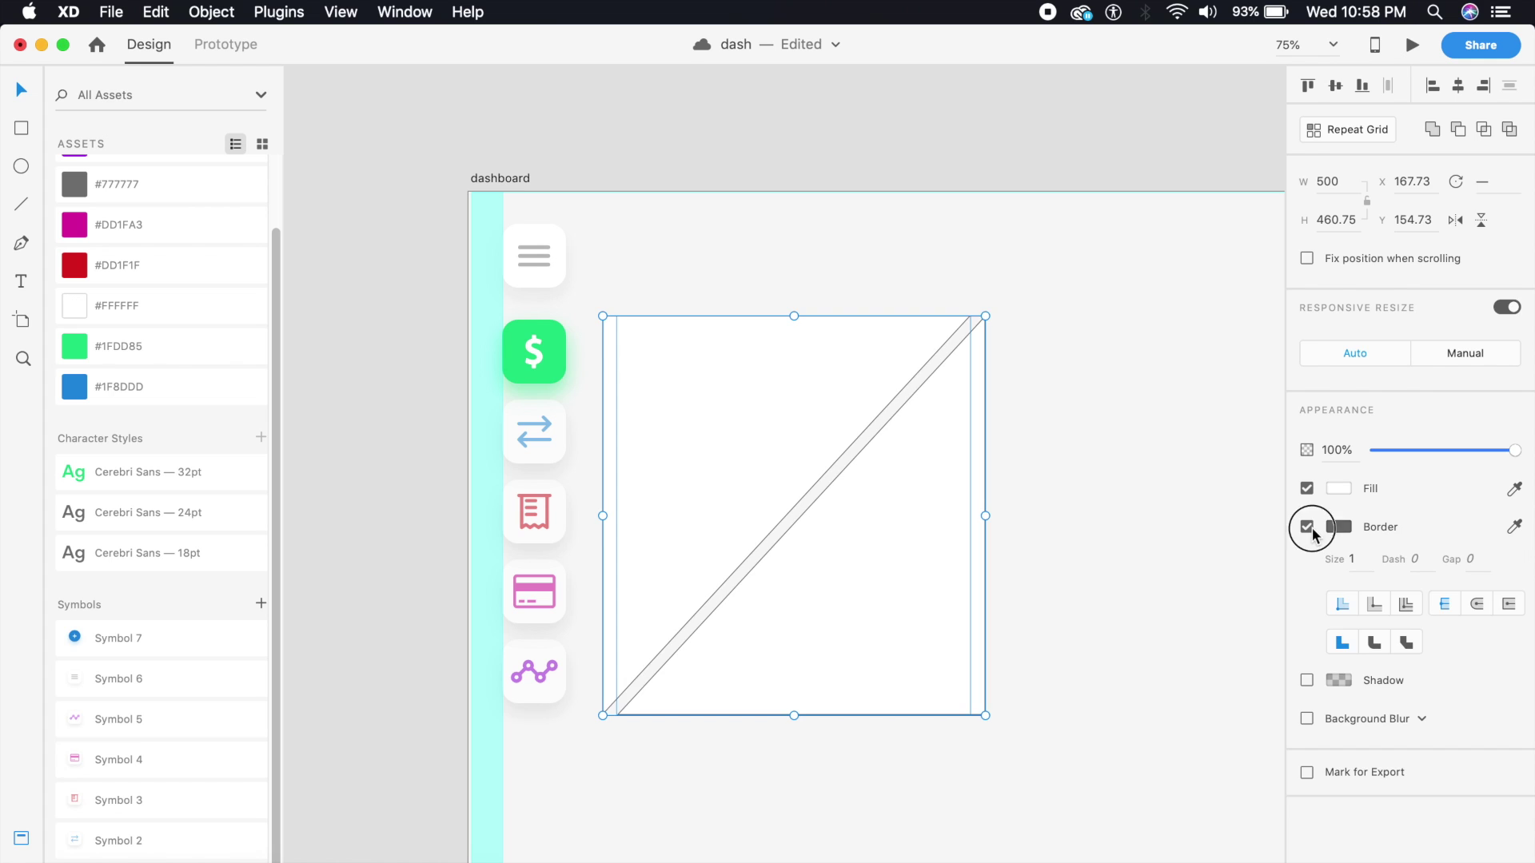
click(1082, 592)
Step: Add a shadow to both triangles with Y offset 12 and blur 24
drag(1082, 592, 712, 377)
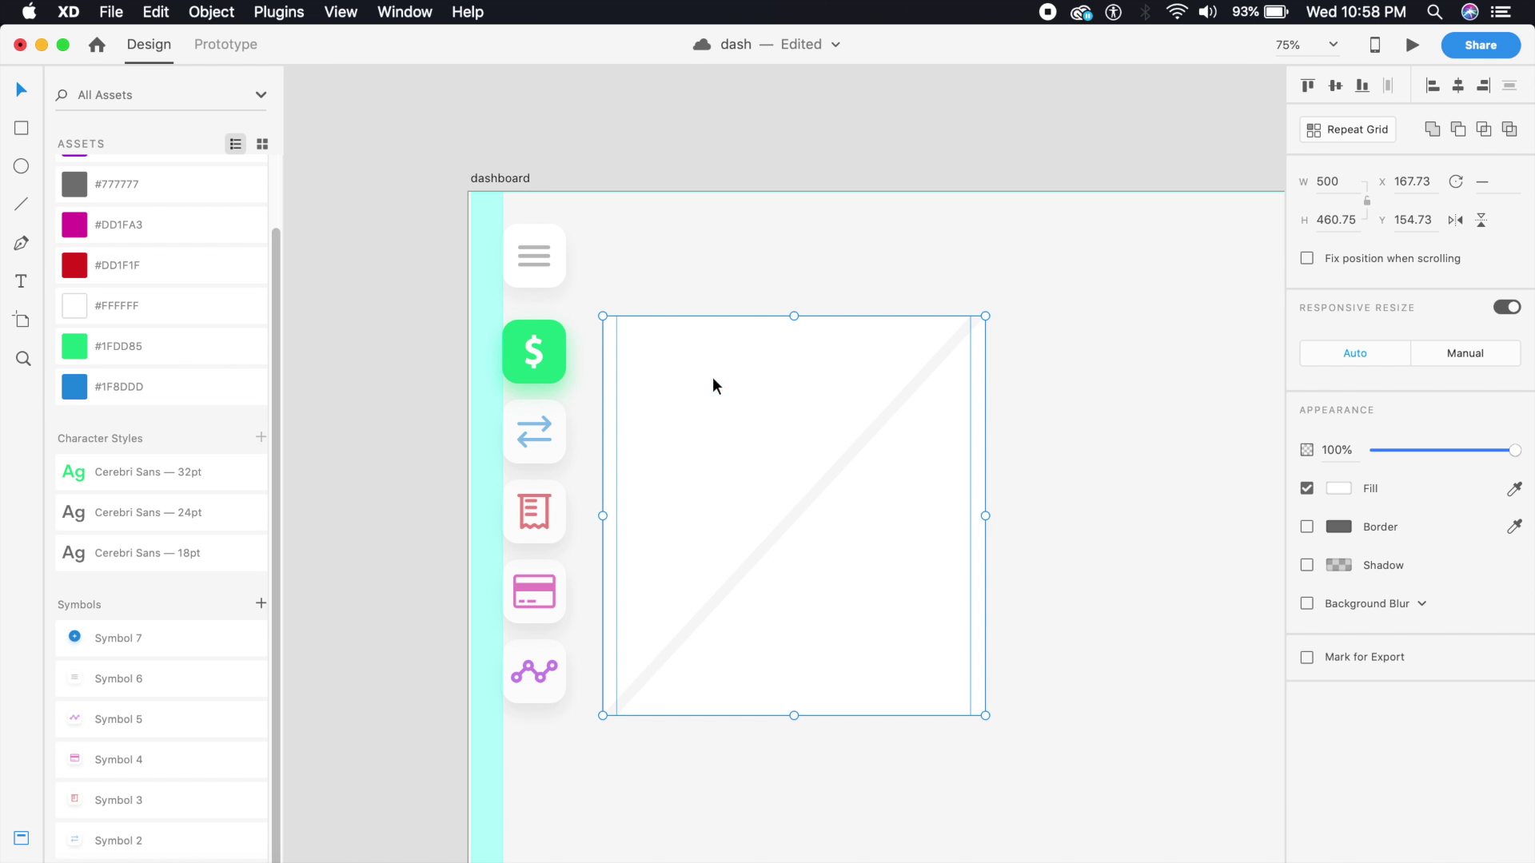
click(1306, 566)
click(1402, 601)
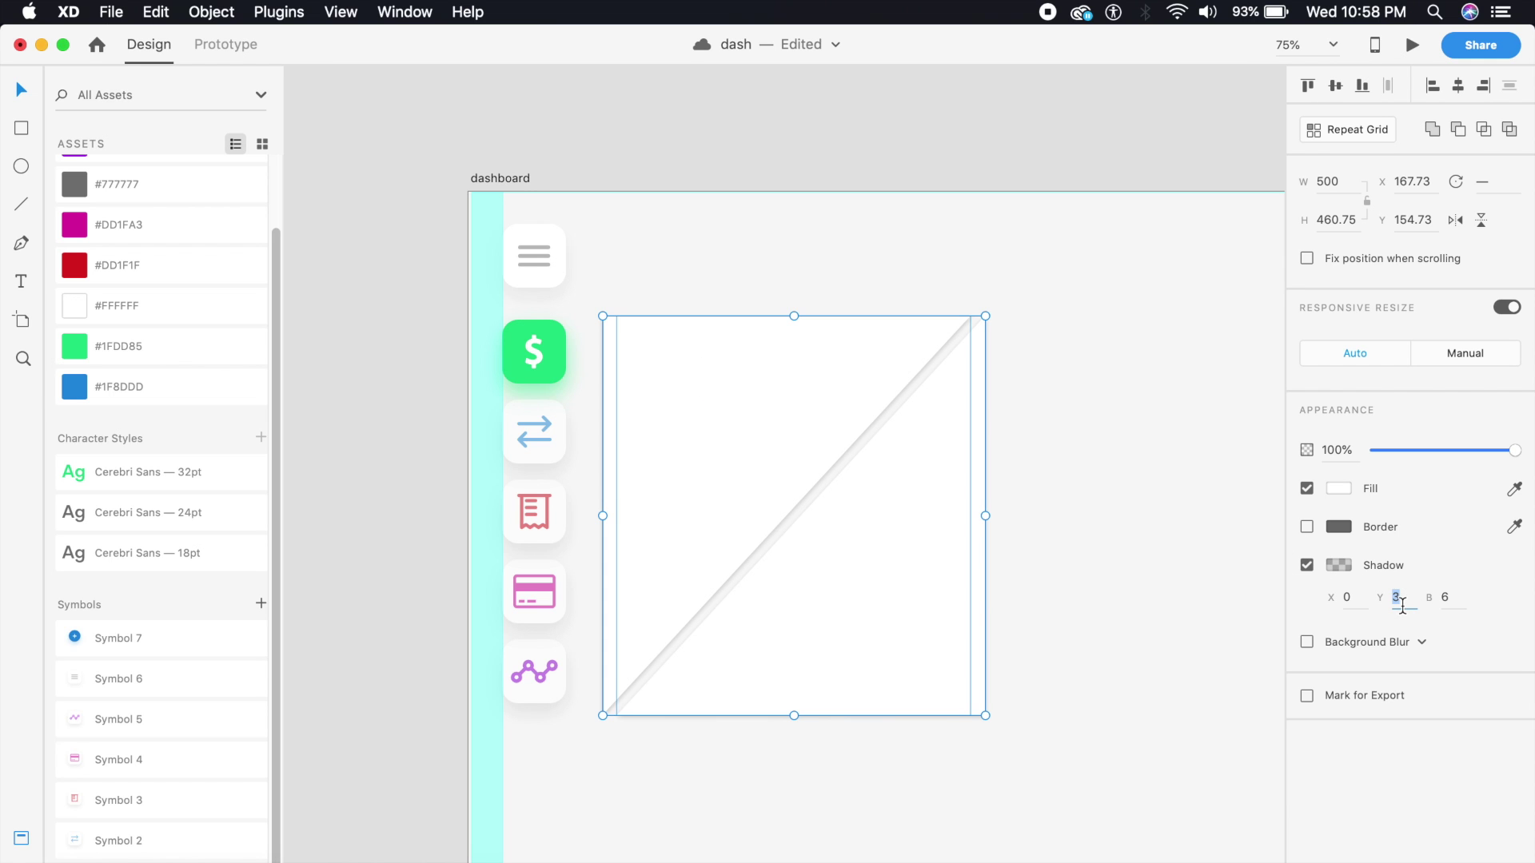
text(12)
click(1465, 597)
text(24)
key(Return)
Step: Set the opacity of the triangles' black shadow colour to 5%
click(1355, 574)
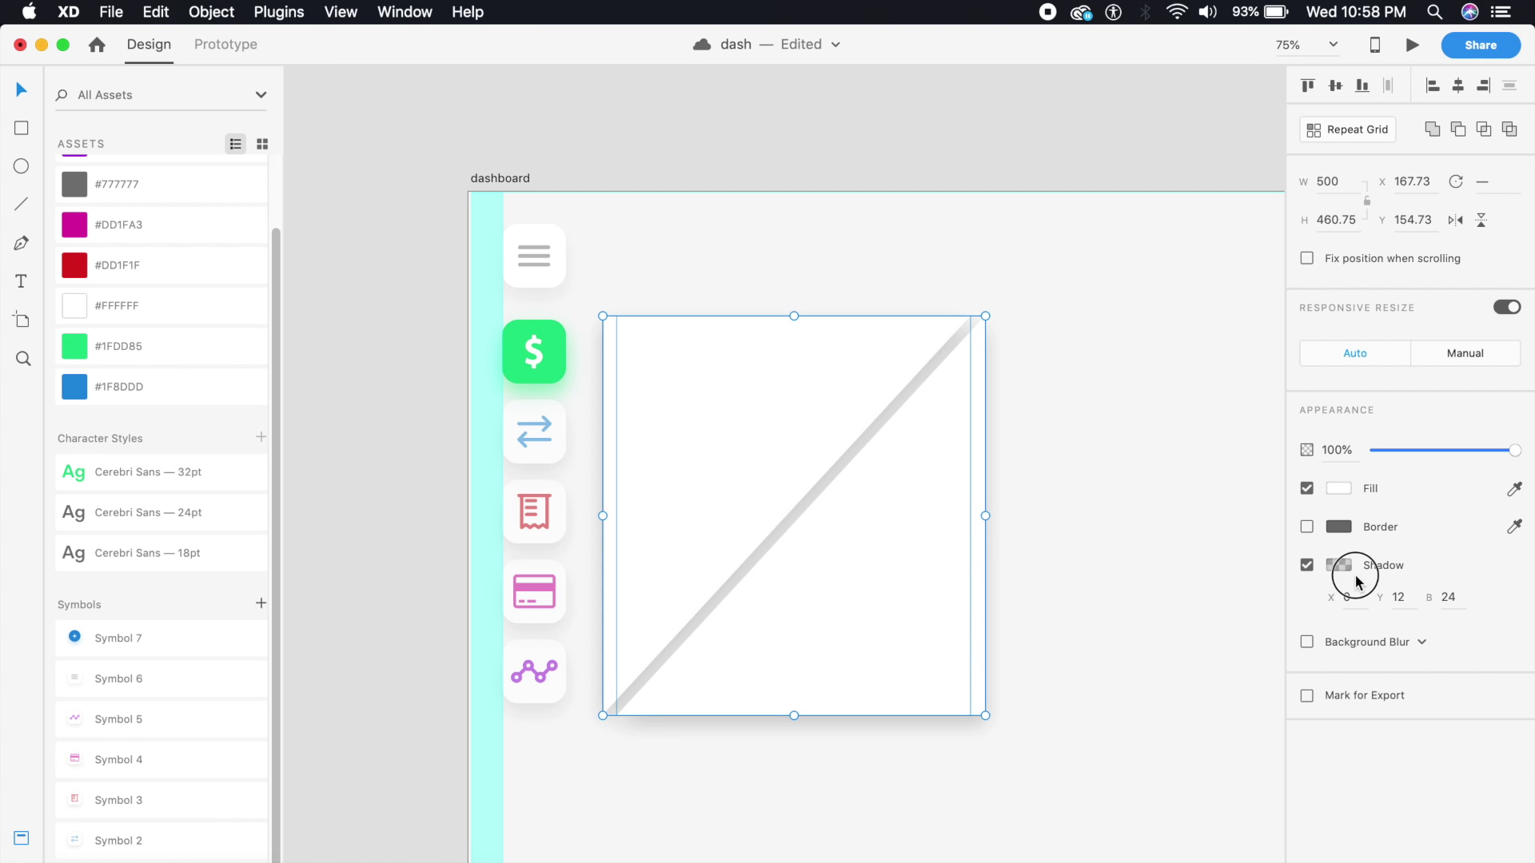
click(1337, 569)
click(1261, 638)
text(5)
key(Return)
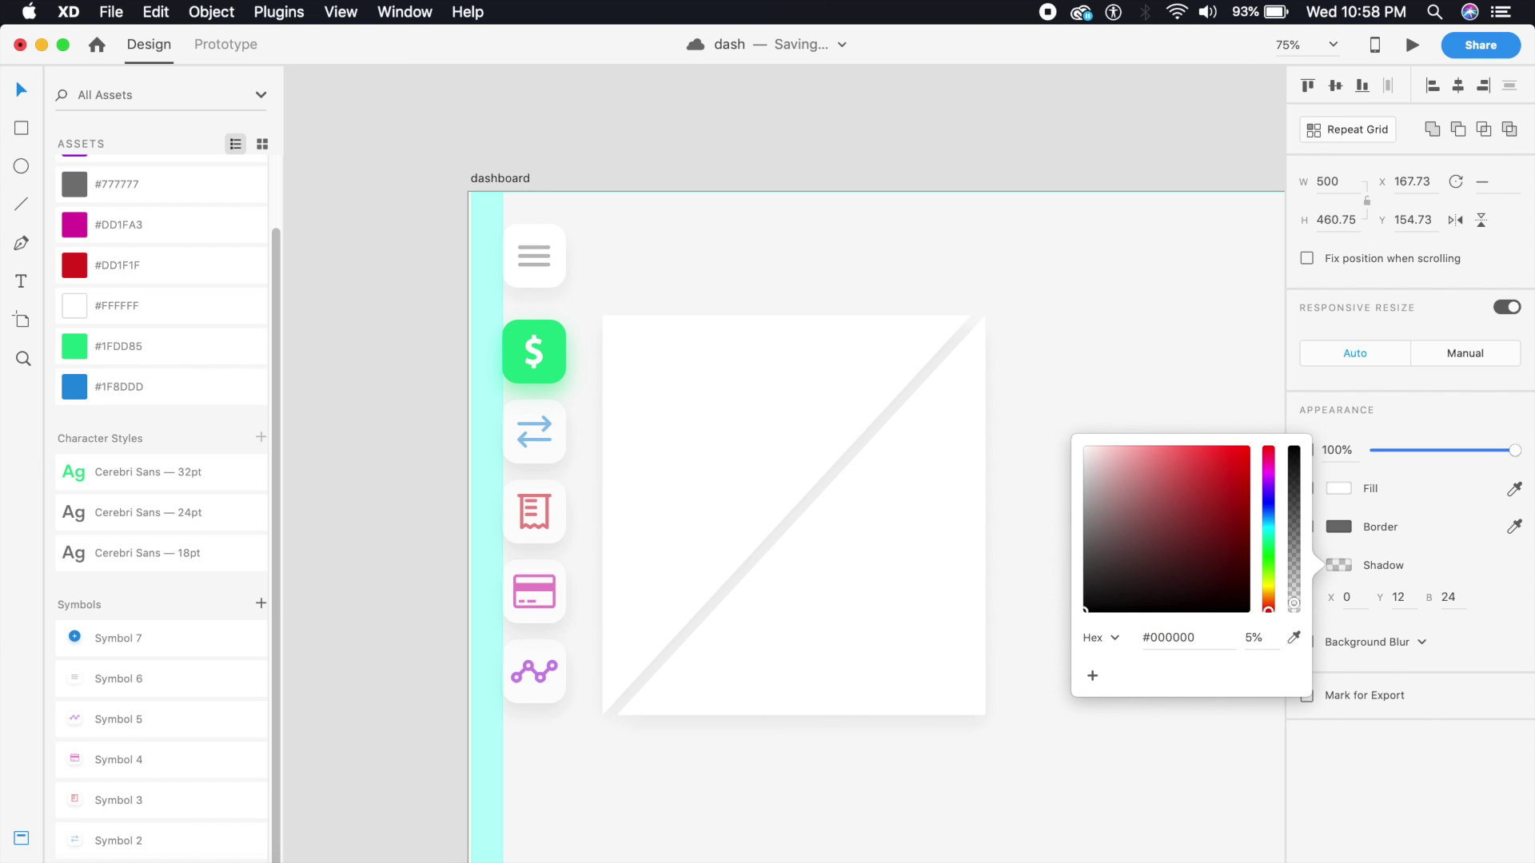
click(1083, 341)
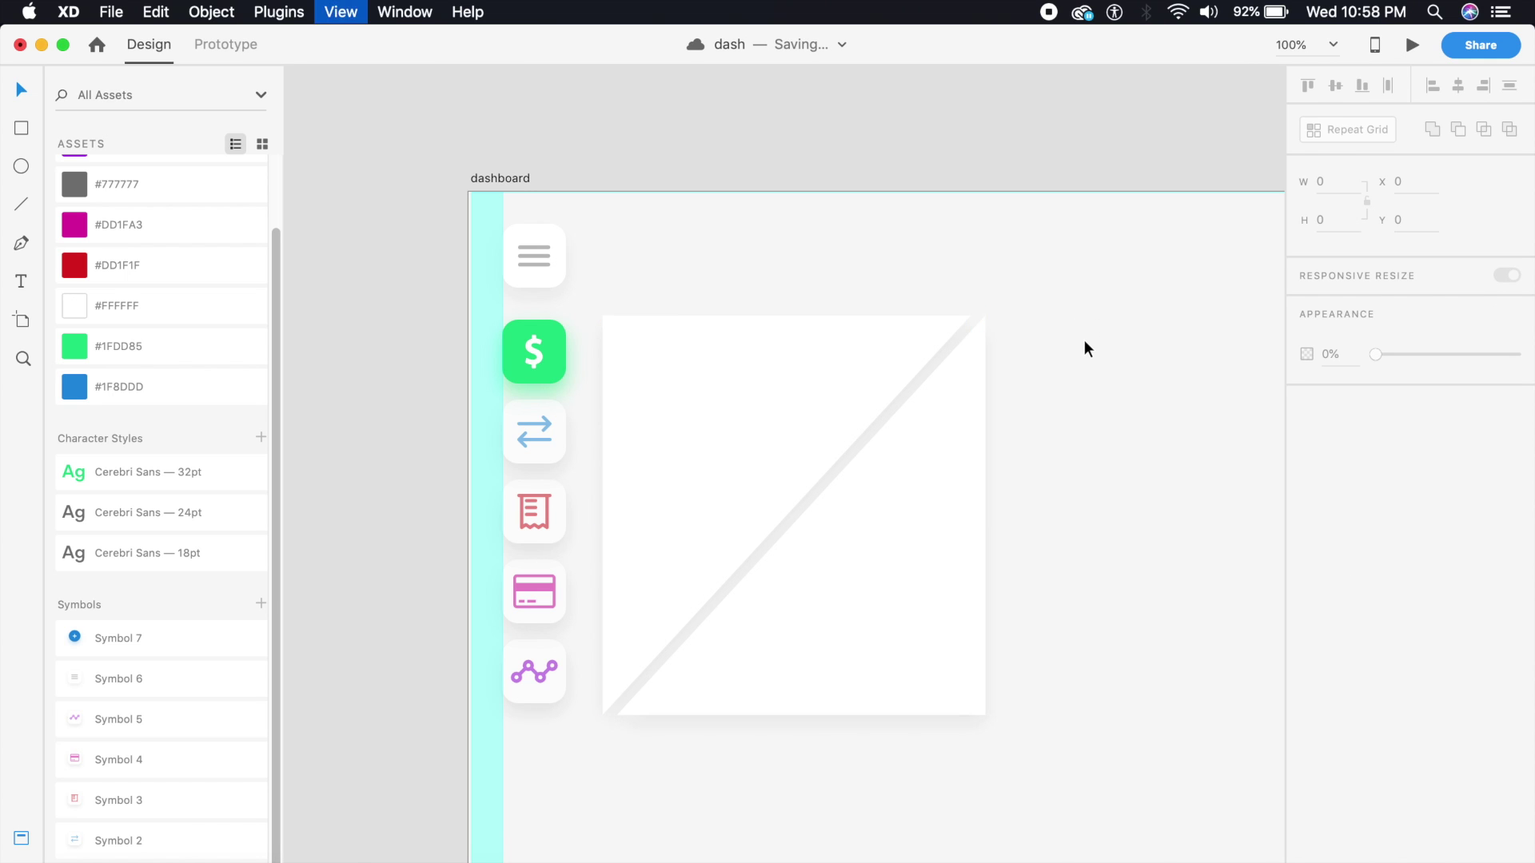
Step: Add the text "Balance" near the upper-left corner of the upper triangle
key(super+1)
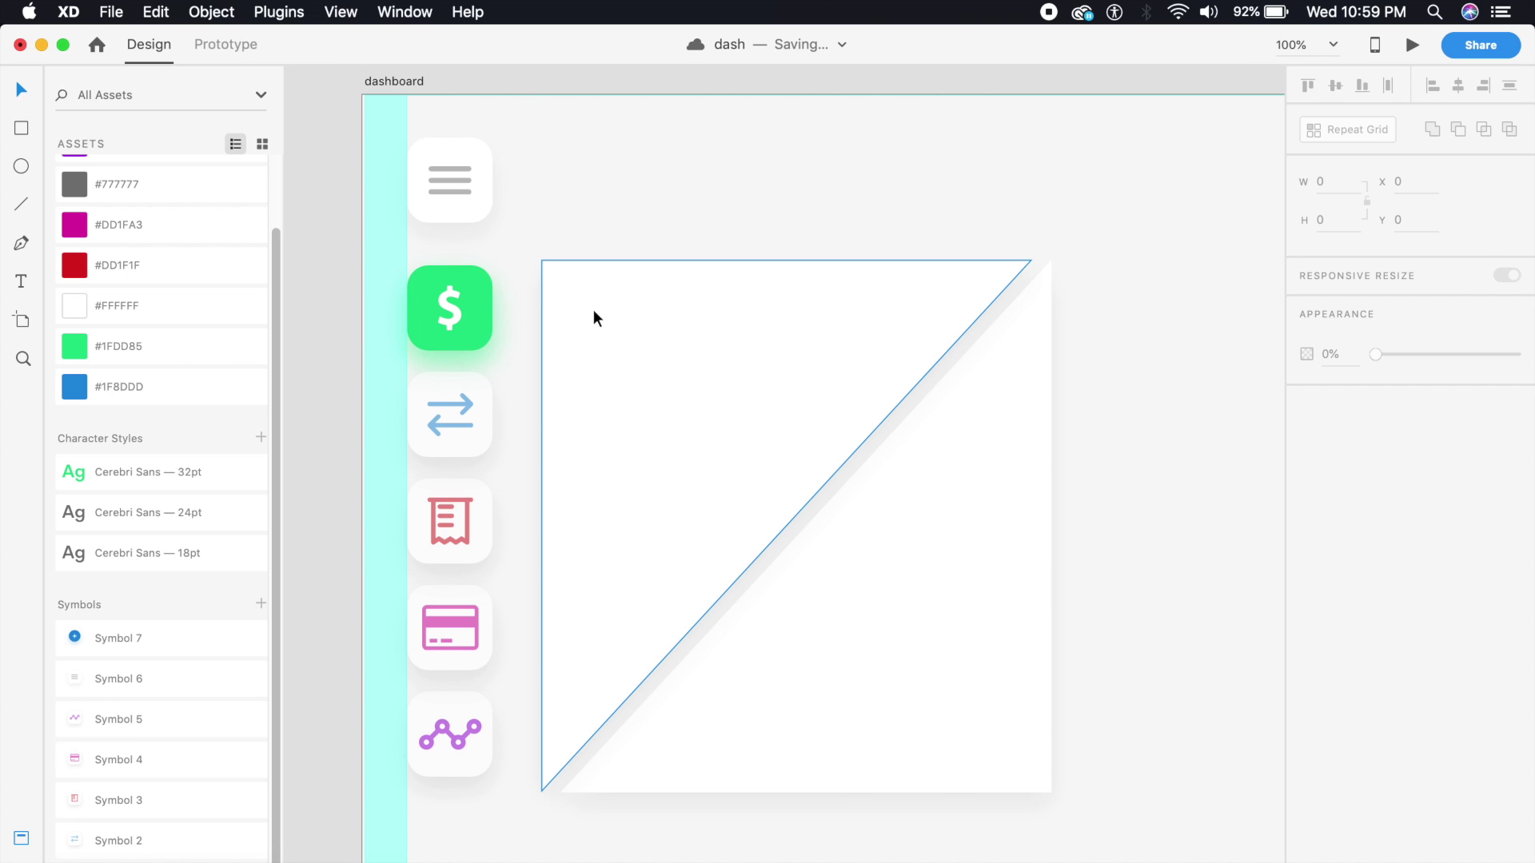
click(21, 283)
click(591, 308)
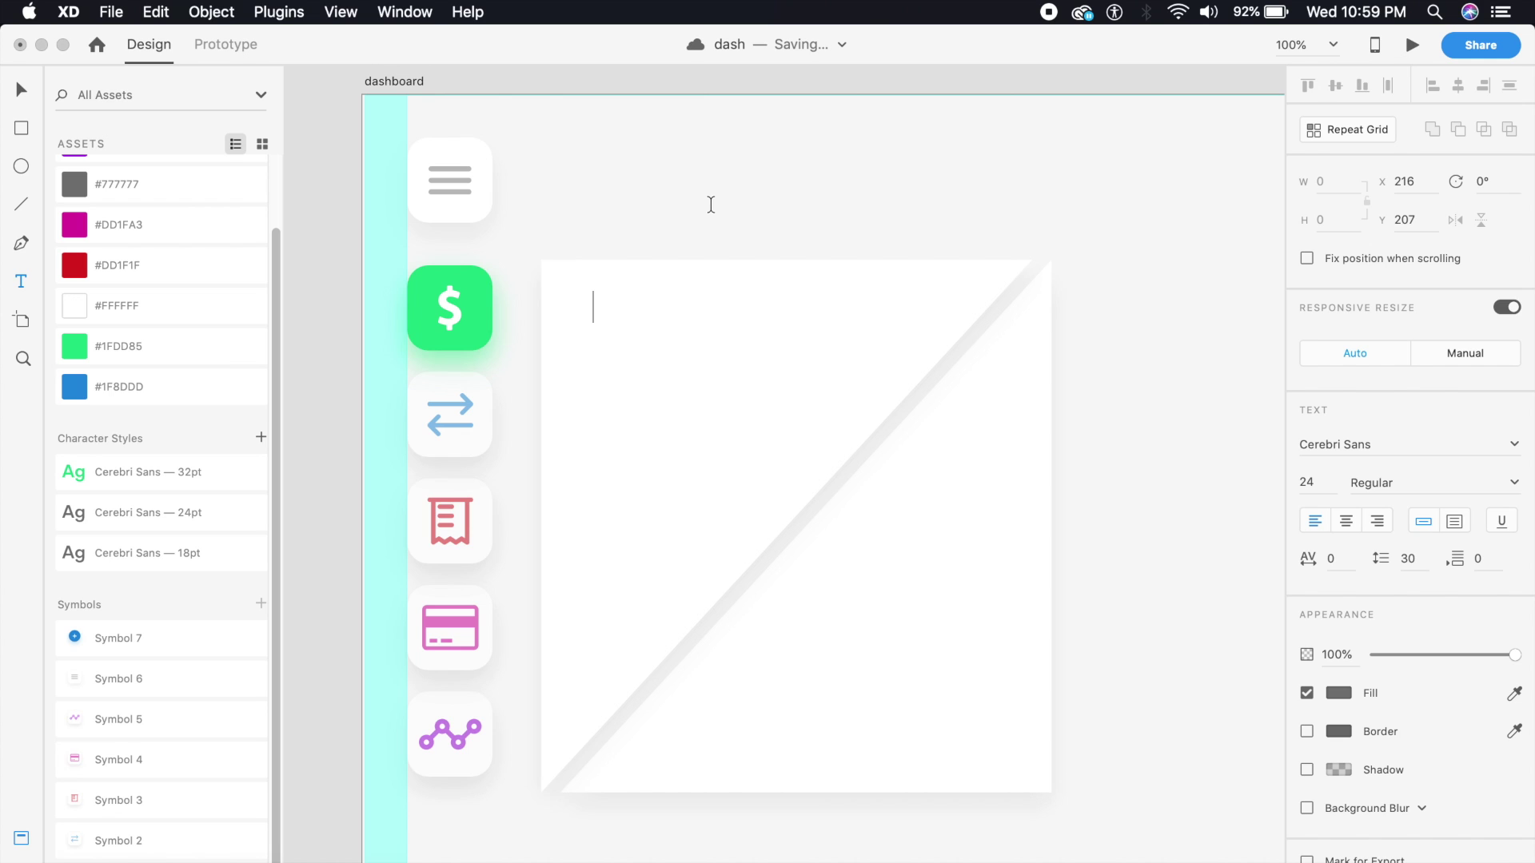
text(Balance)
click(22, 89)
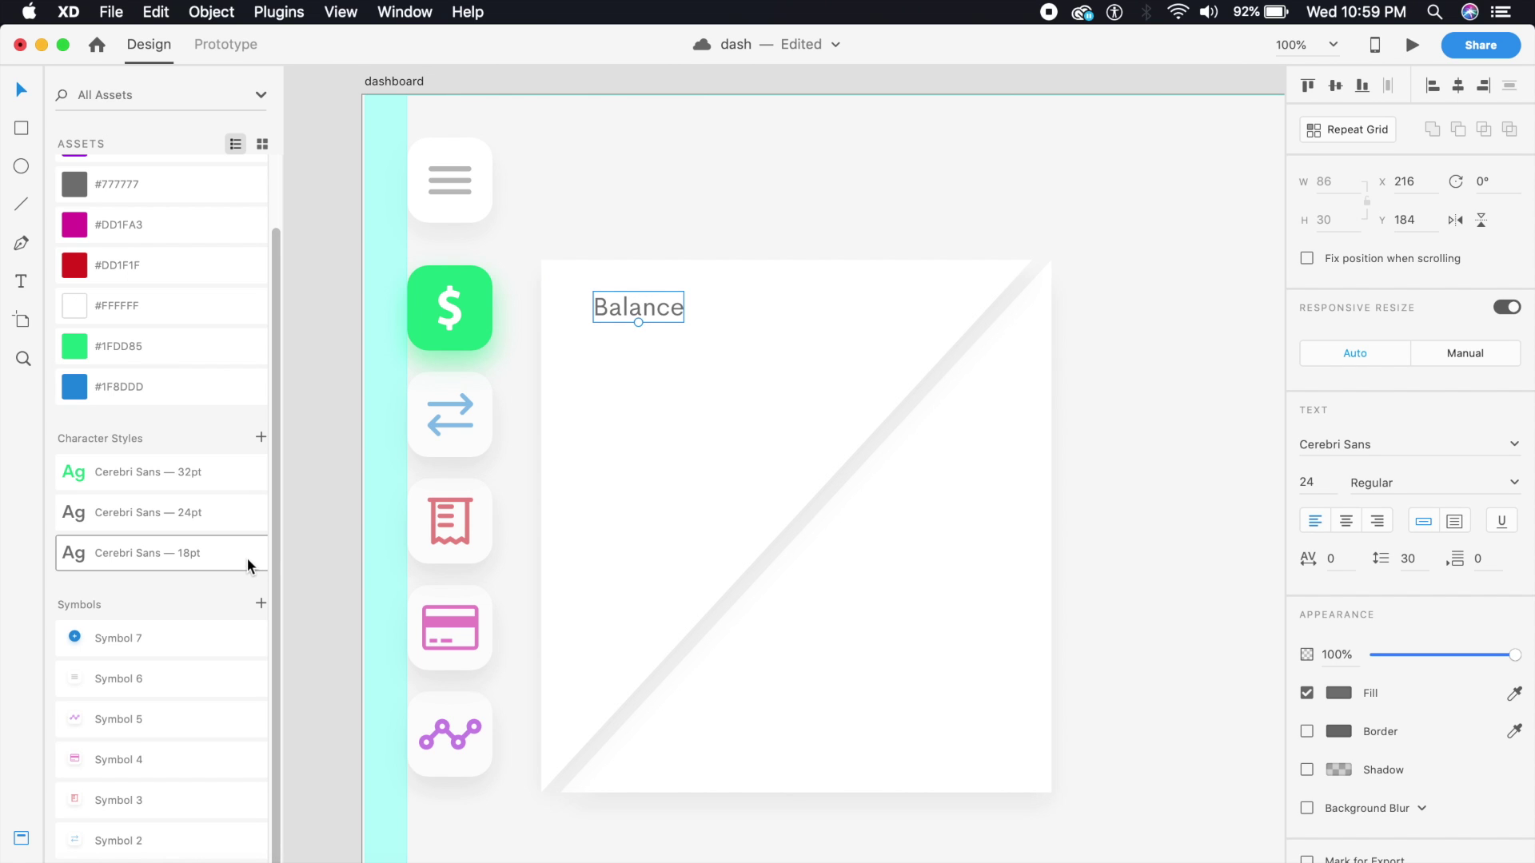
Step: Apply the Cerebri Sans 18pt character style to the Balance label and set its weight to Regular
click(140, 559)
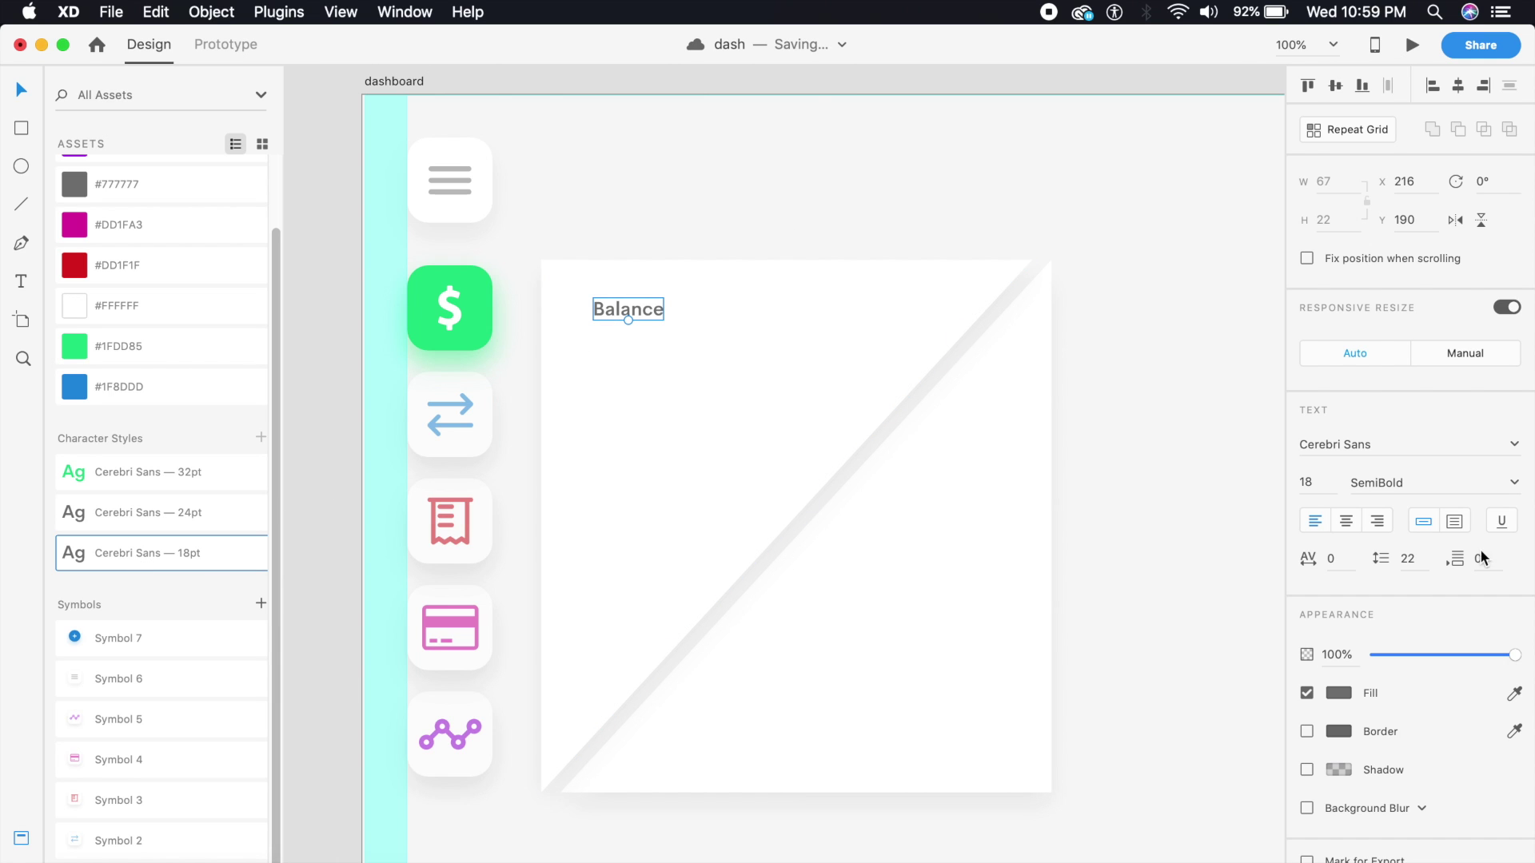
click(1510, 483)
click(1443, 504)
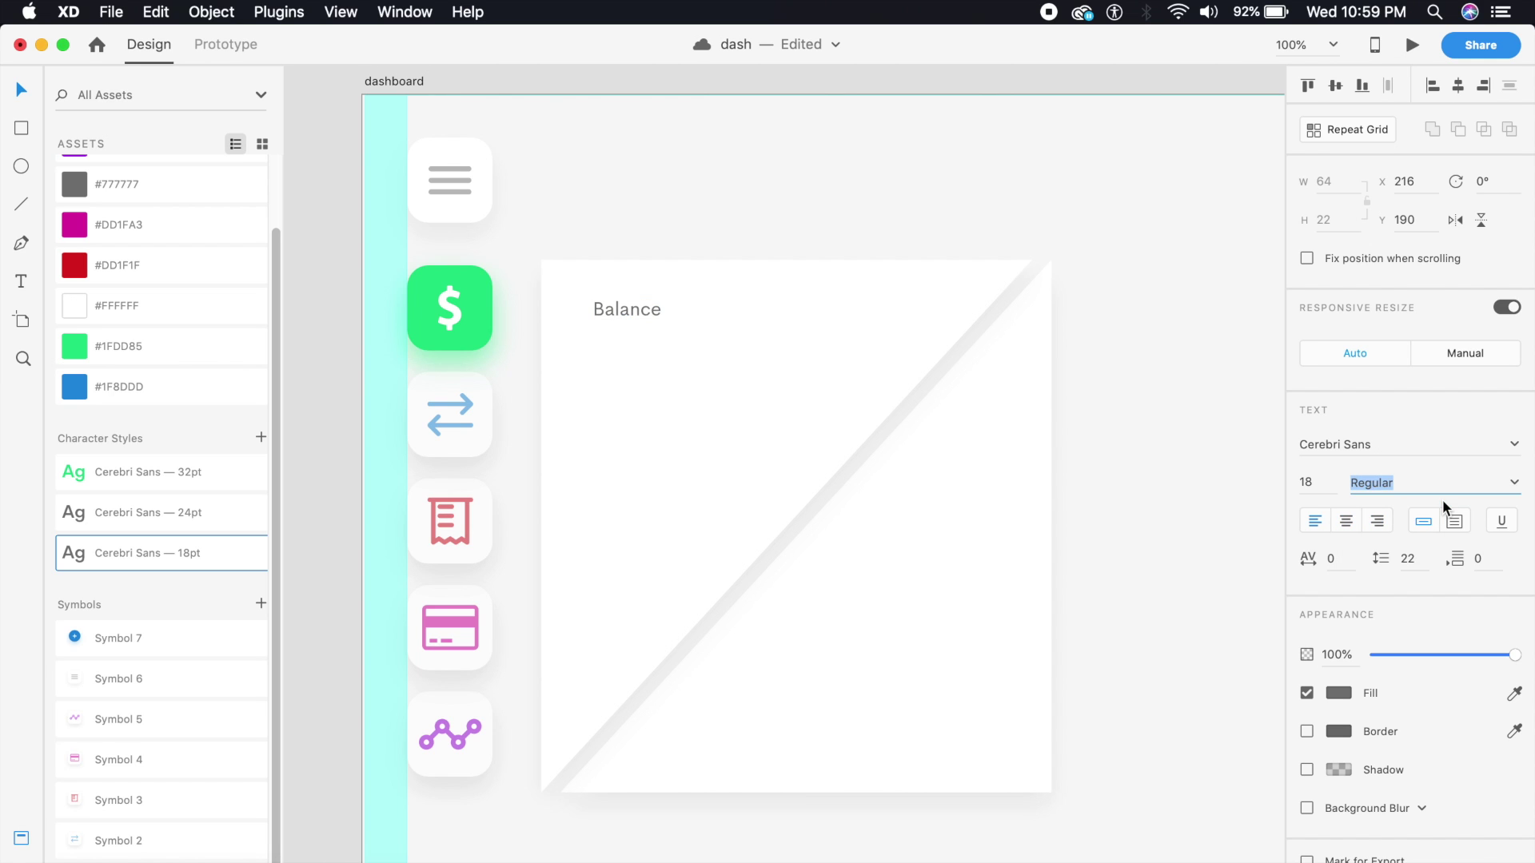
click(991, 206)
Step: Shift the Balance label to X 198 and copy it directly below at Y 211, changing the copy's text to "$12,000.00"
mouse_move(615, 308)
mouse_down()
mouse_move(592, 312)
mouse_move(596, 329)
mouse_up()
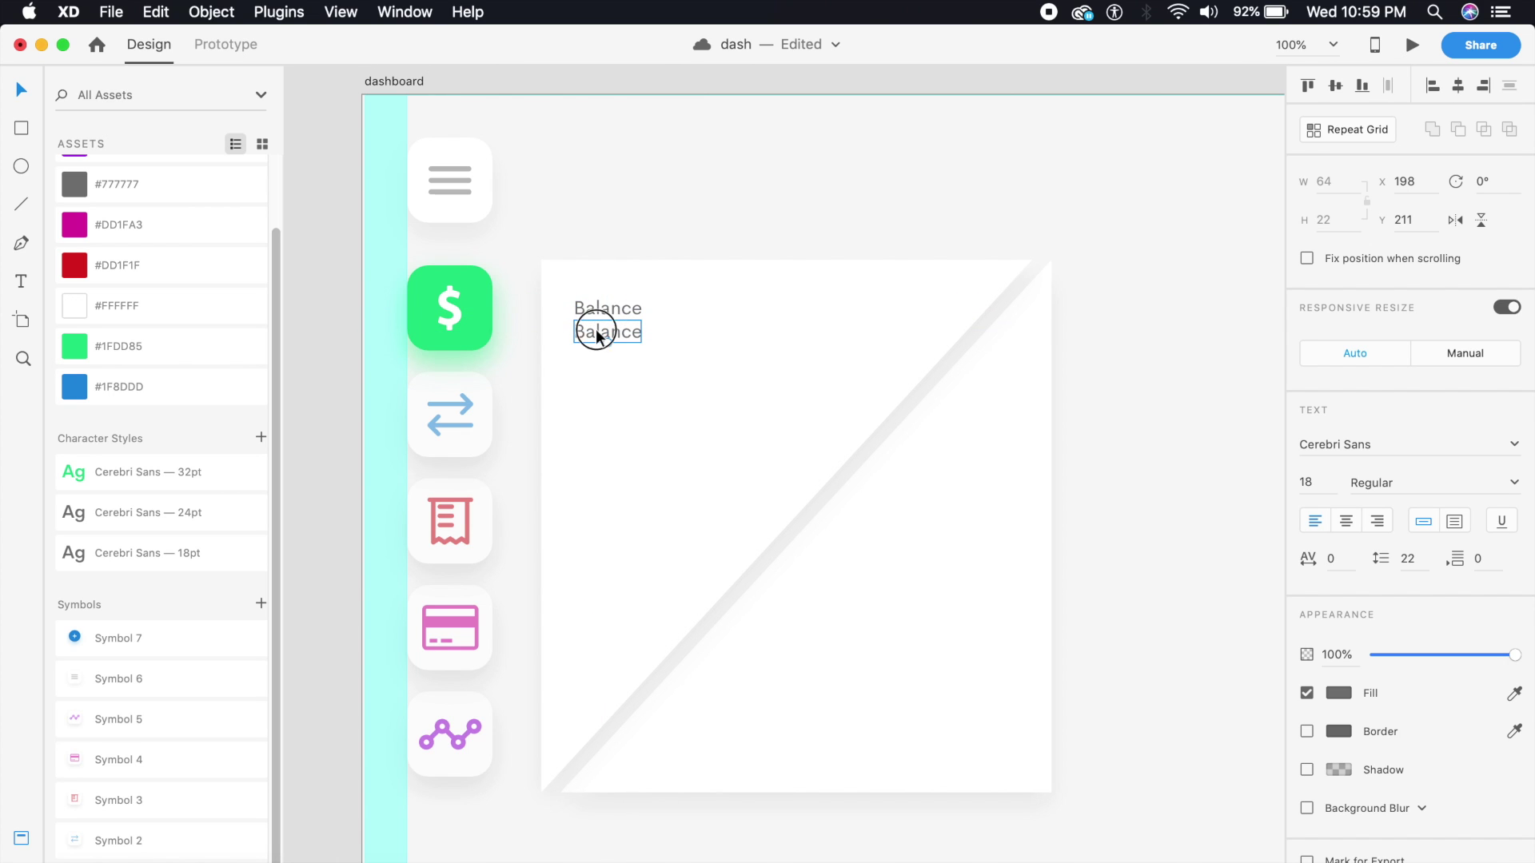
double_click(597, 331)
text($1)
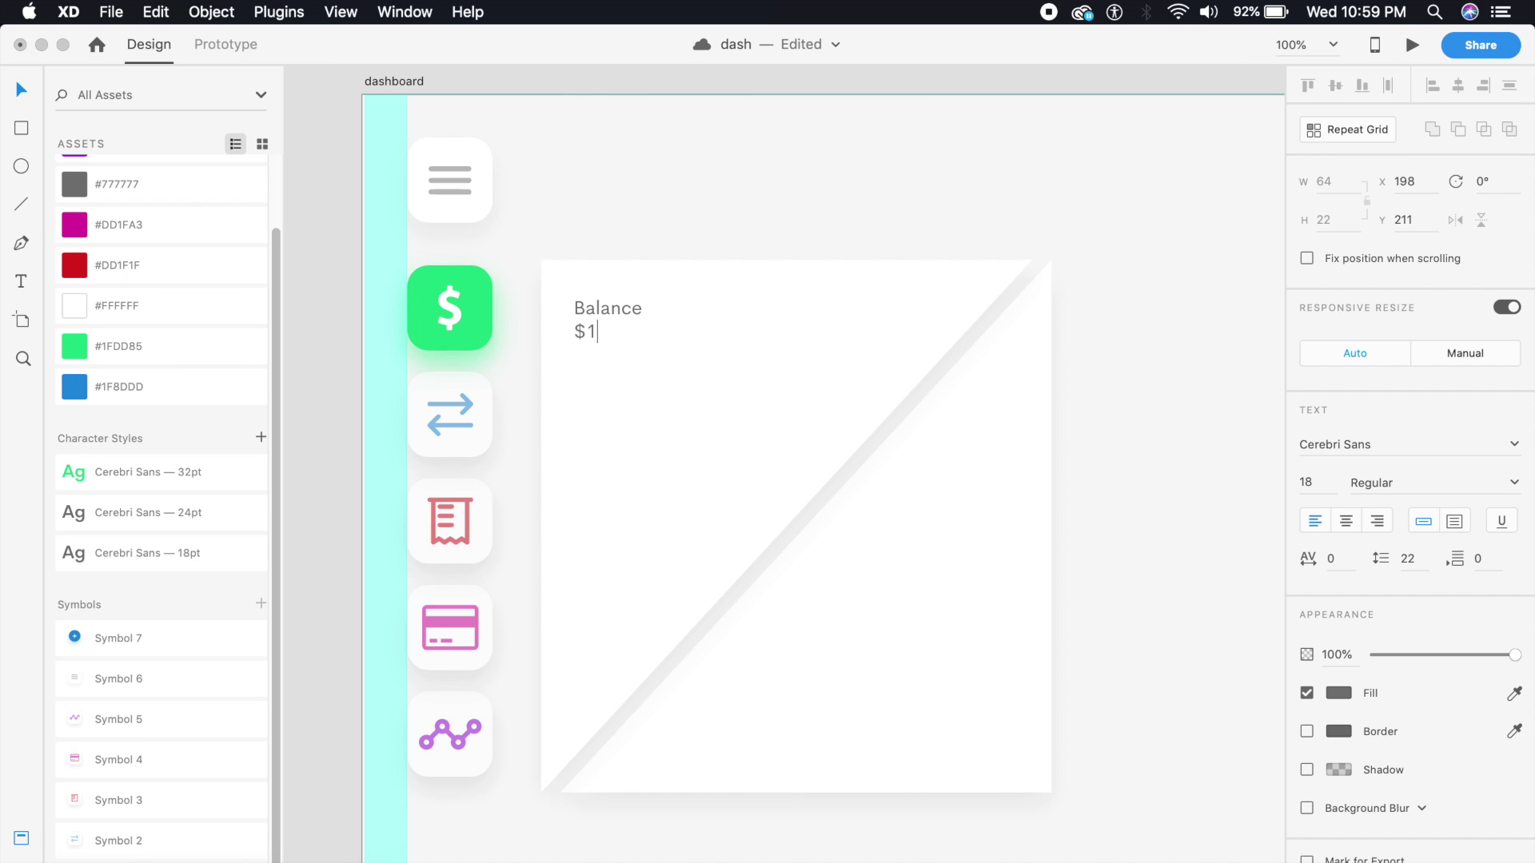
text(2,000)
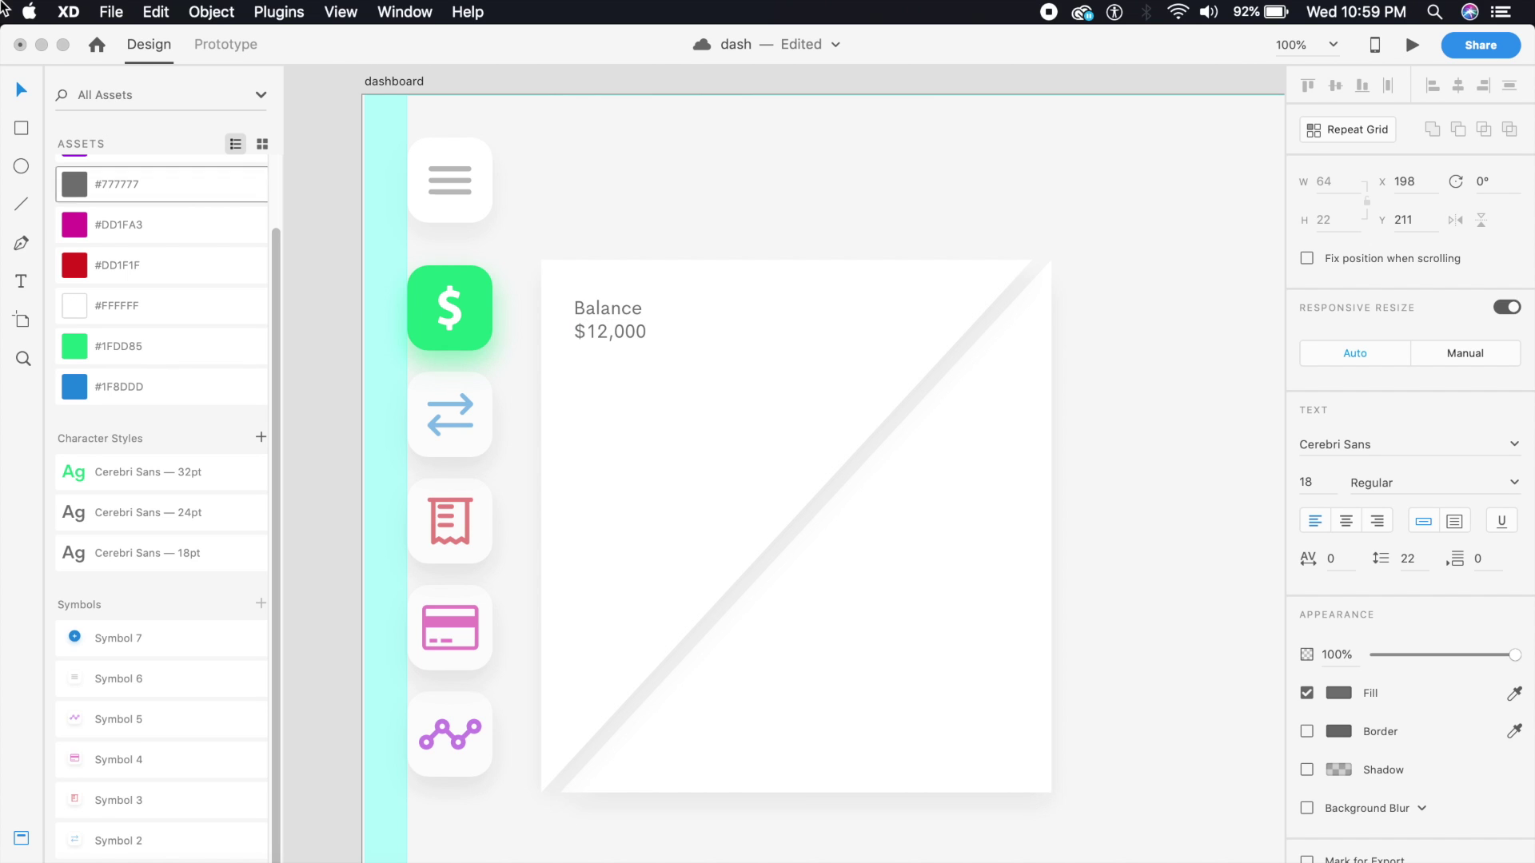
text(.00)
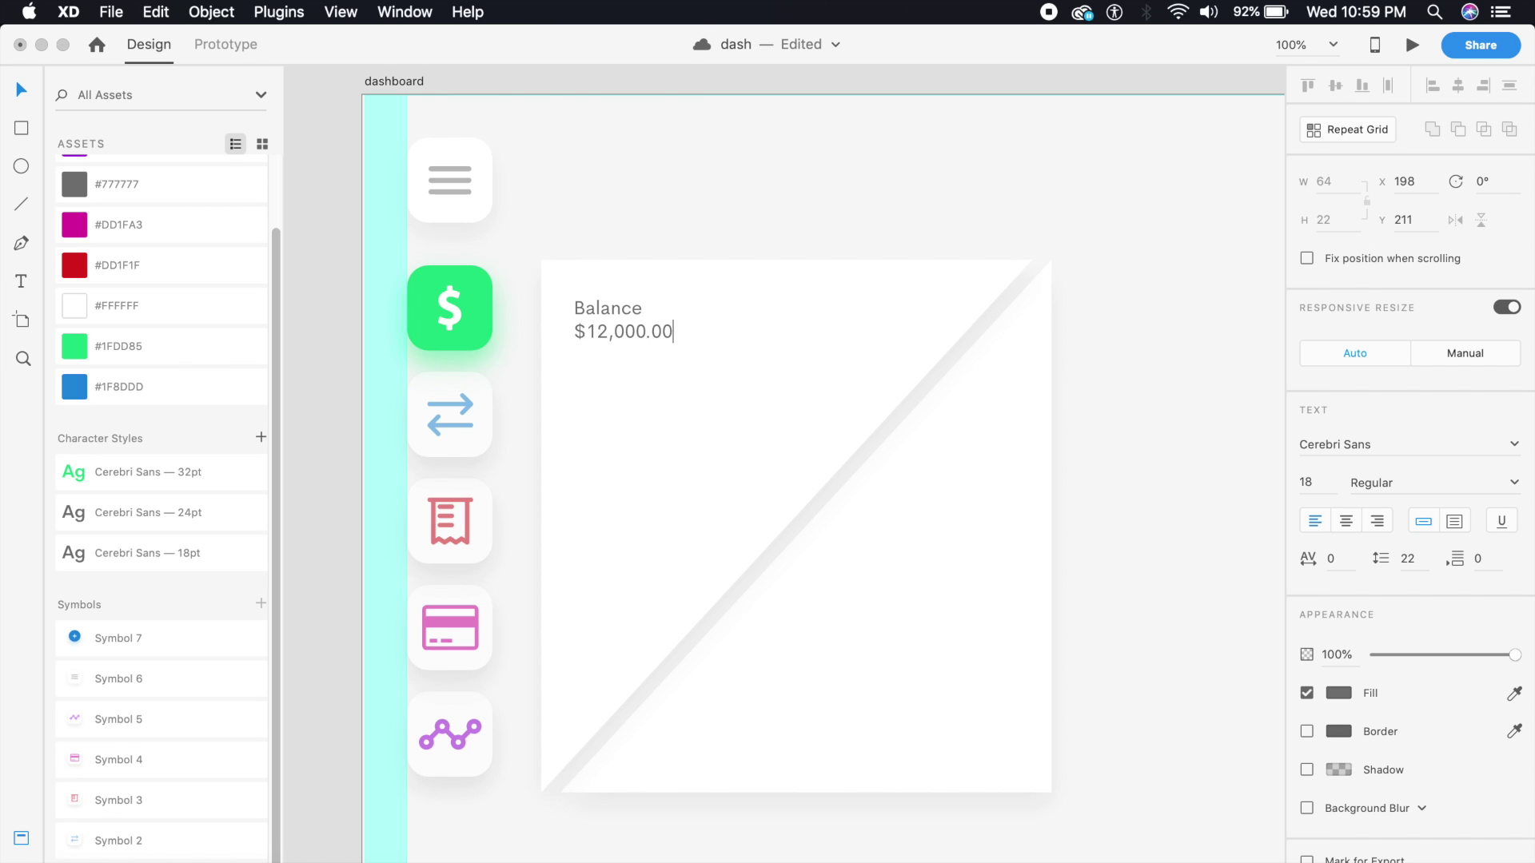
click(21, 88)
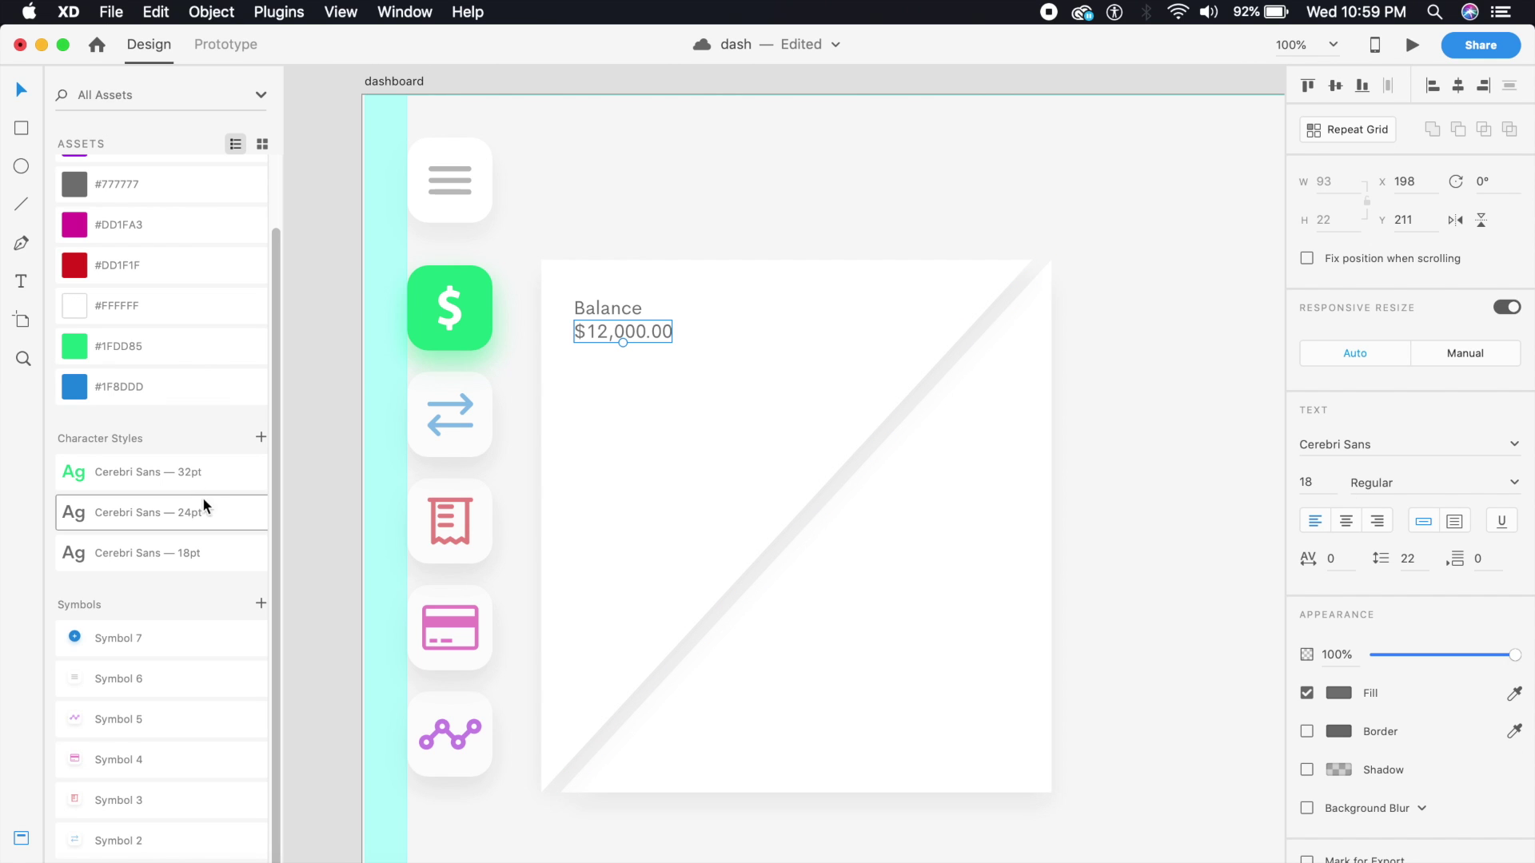
Step: Apply the green Cerebri Sans 32pt character style to the $12,000.00 amount and move it to Y 211 below the Balance label
click(147, 472)
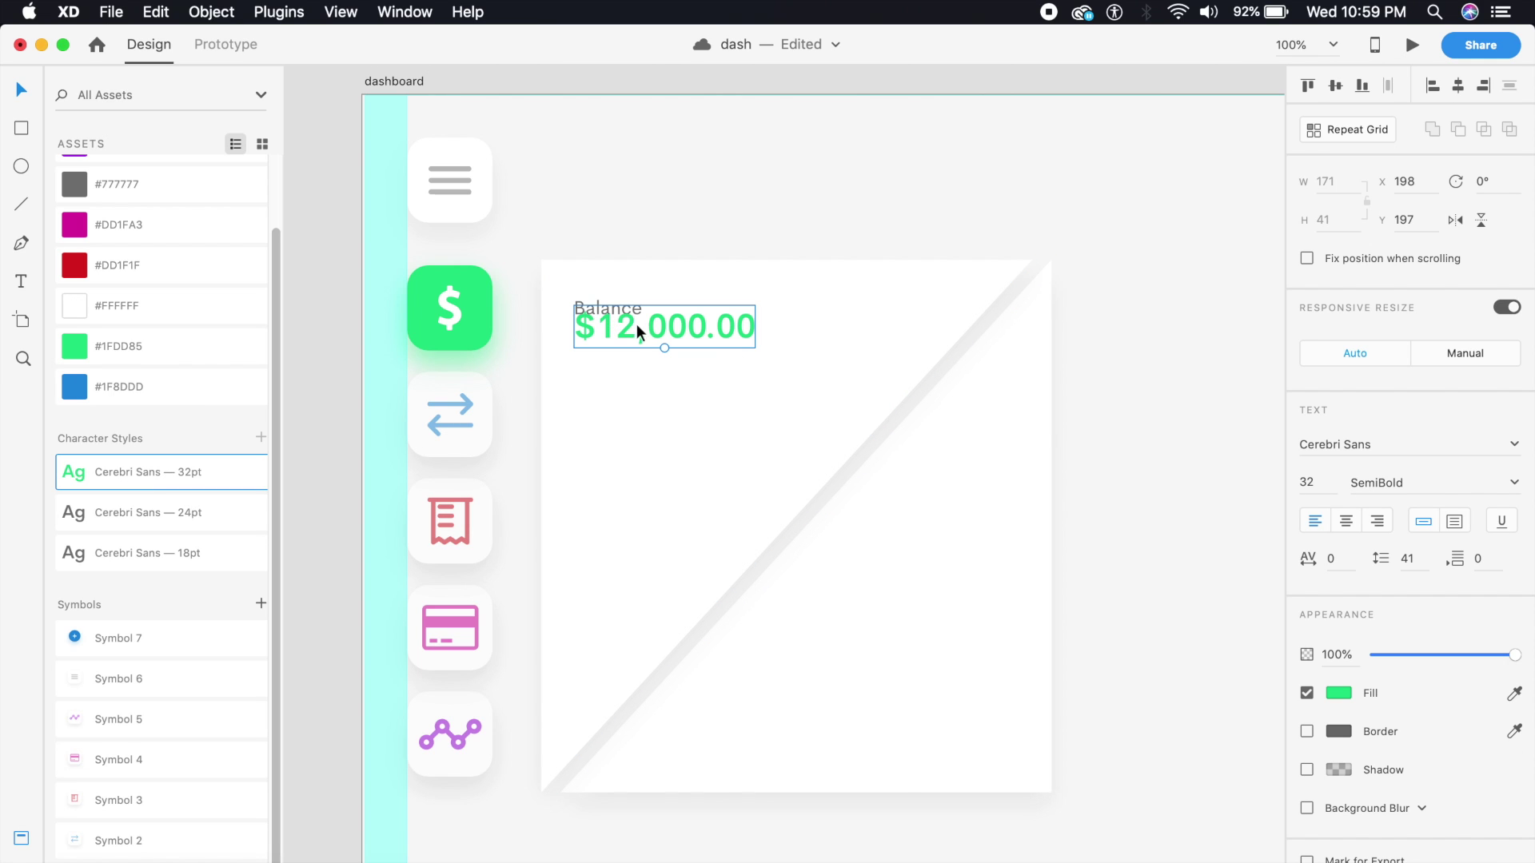
drag(626, 328, 620, 346)
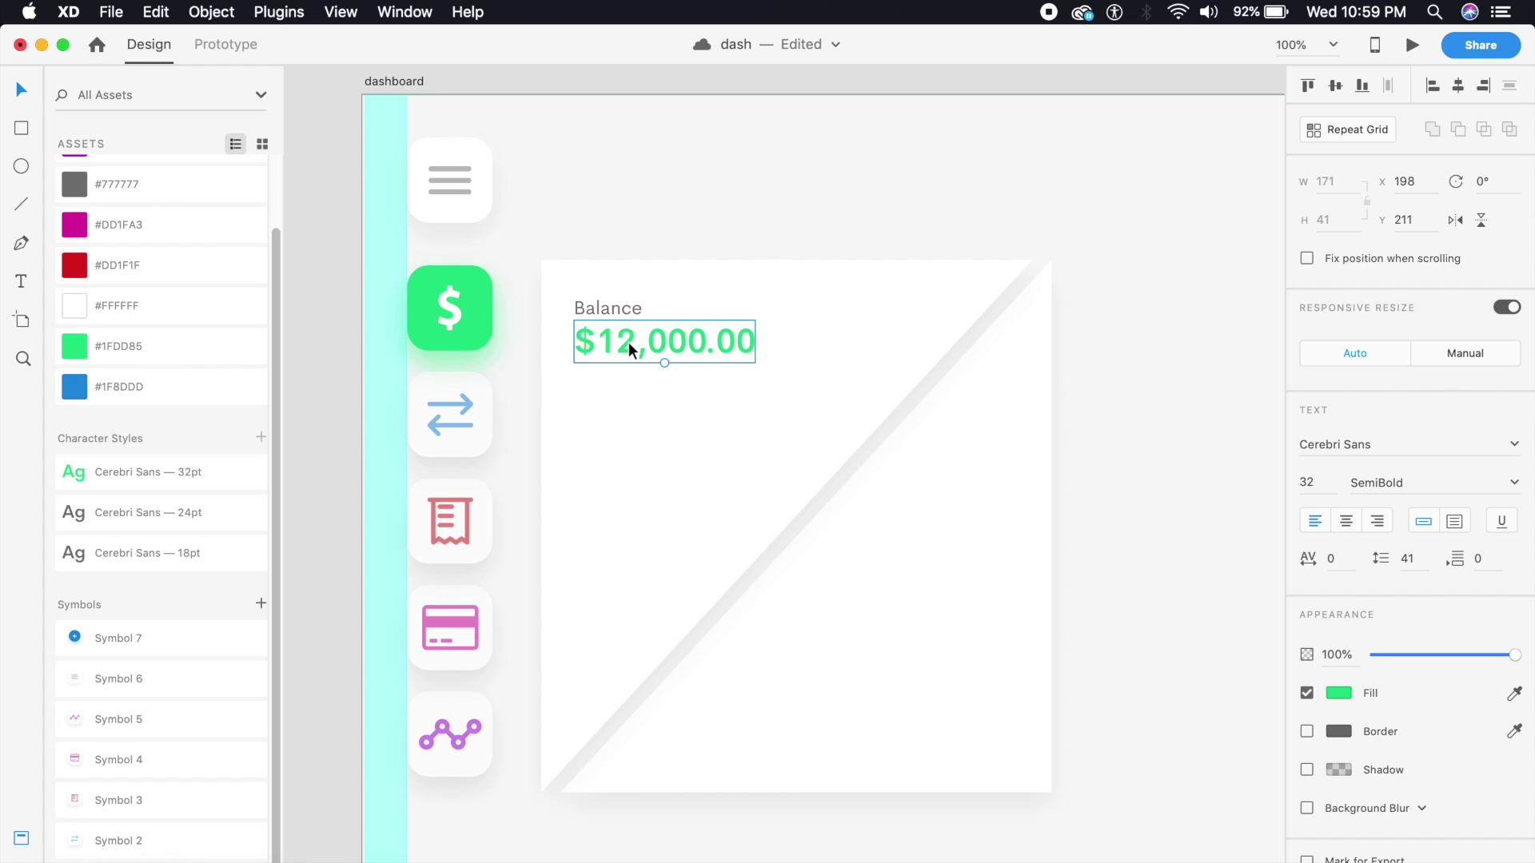
scroll(638, 344, left, 1)
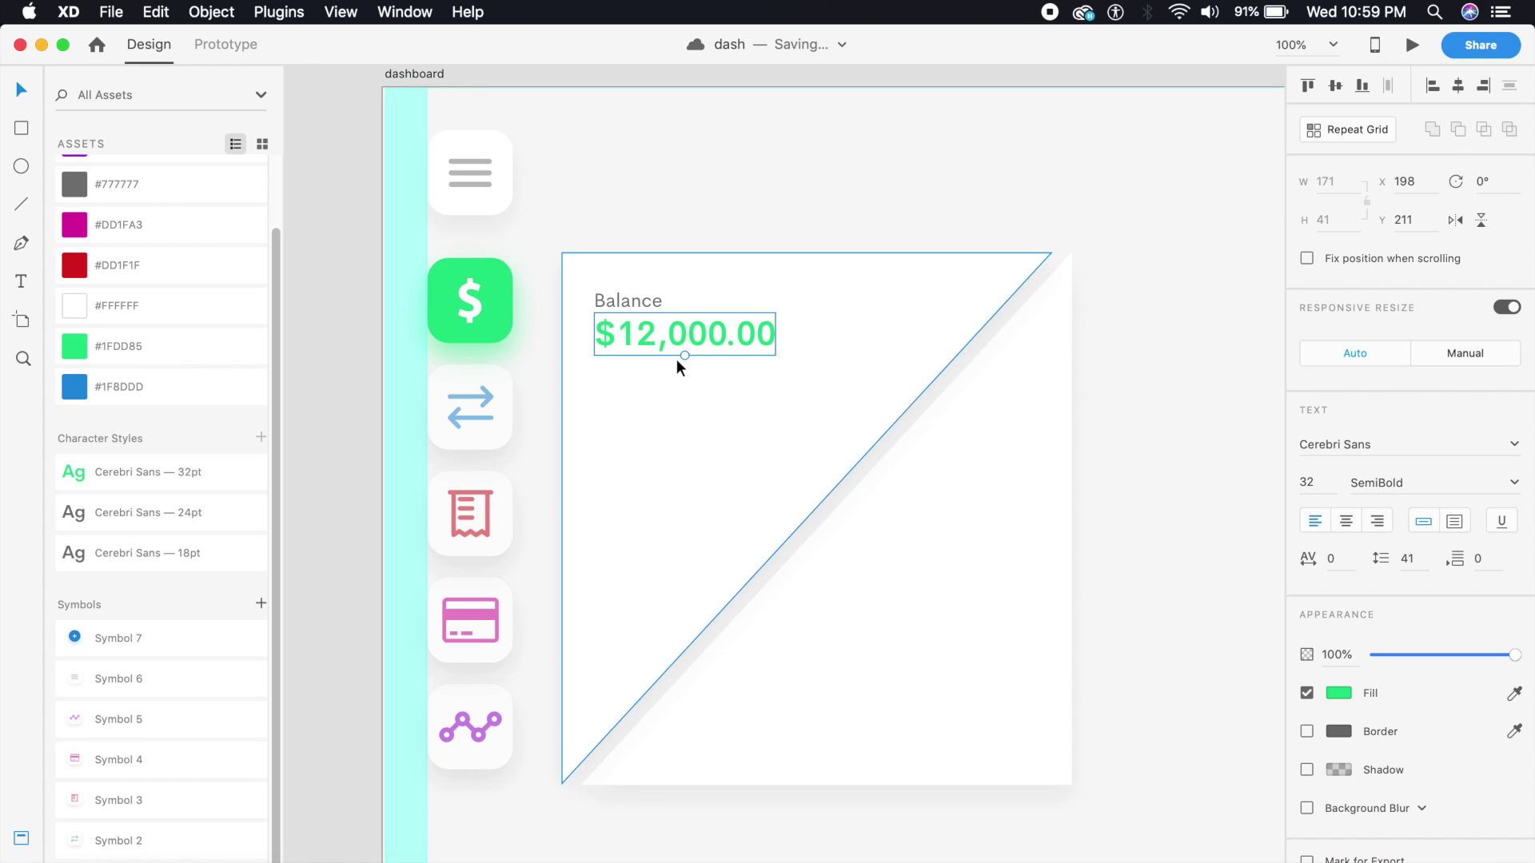
Step: Recolor the $12,000.00 amount with the saved gray #777777
click(193, 187)
scroll(165, 235, up, 2)
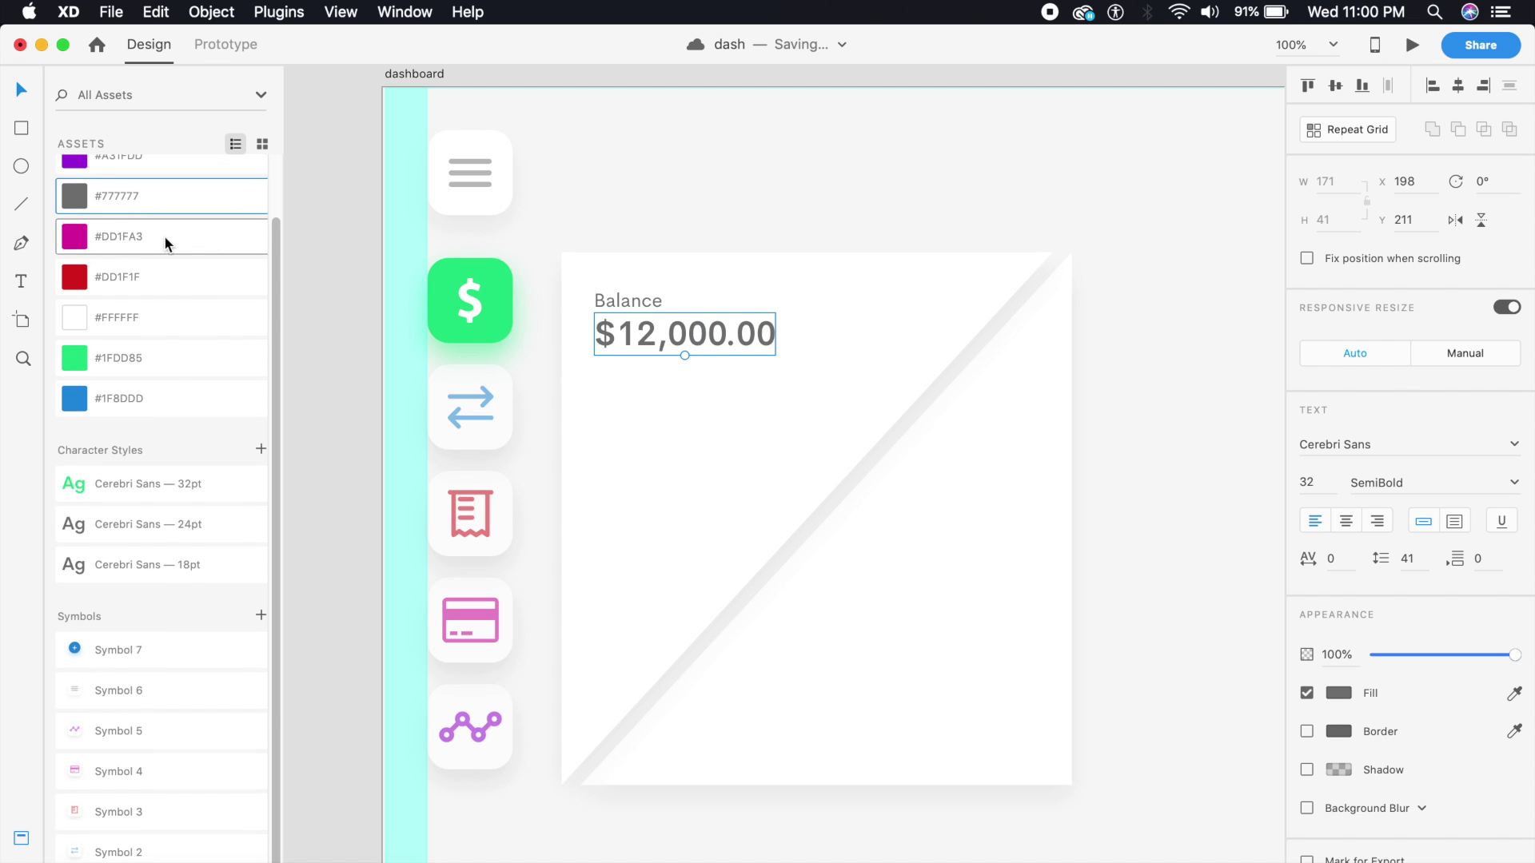
click(748, 174)
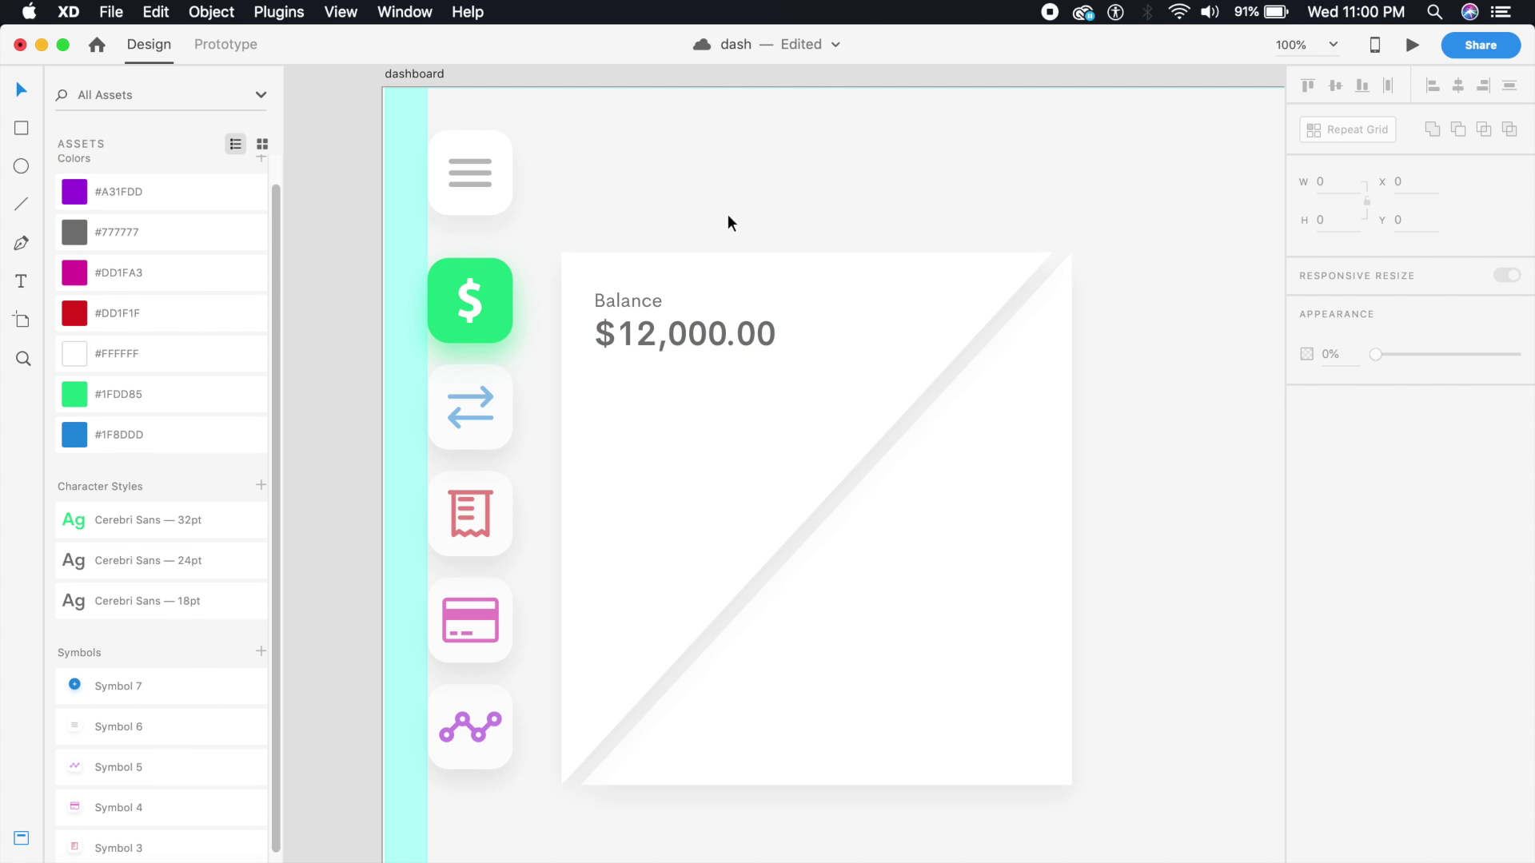
Step: Group the Balance label with its amount and place a copy of the group below at Y 262
click(650, 323)
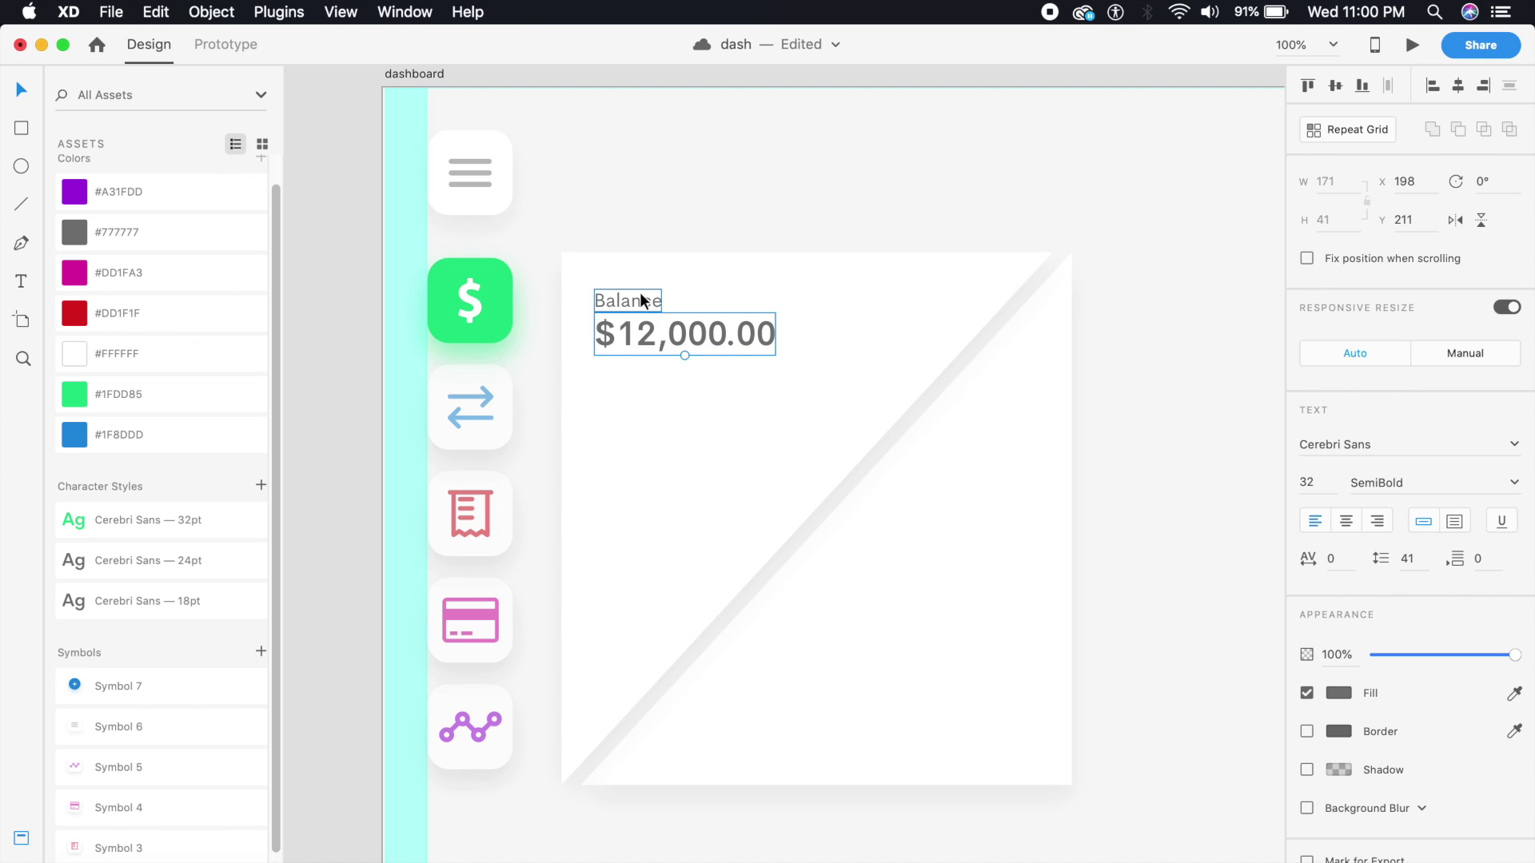
click(642, 301)
shift+click(668, 331)
key(super+g)
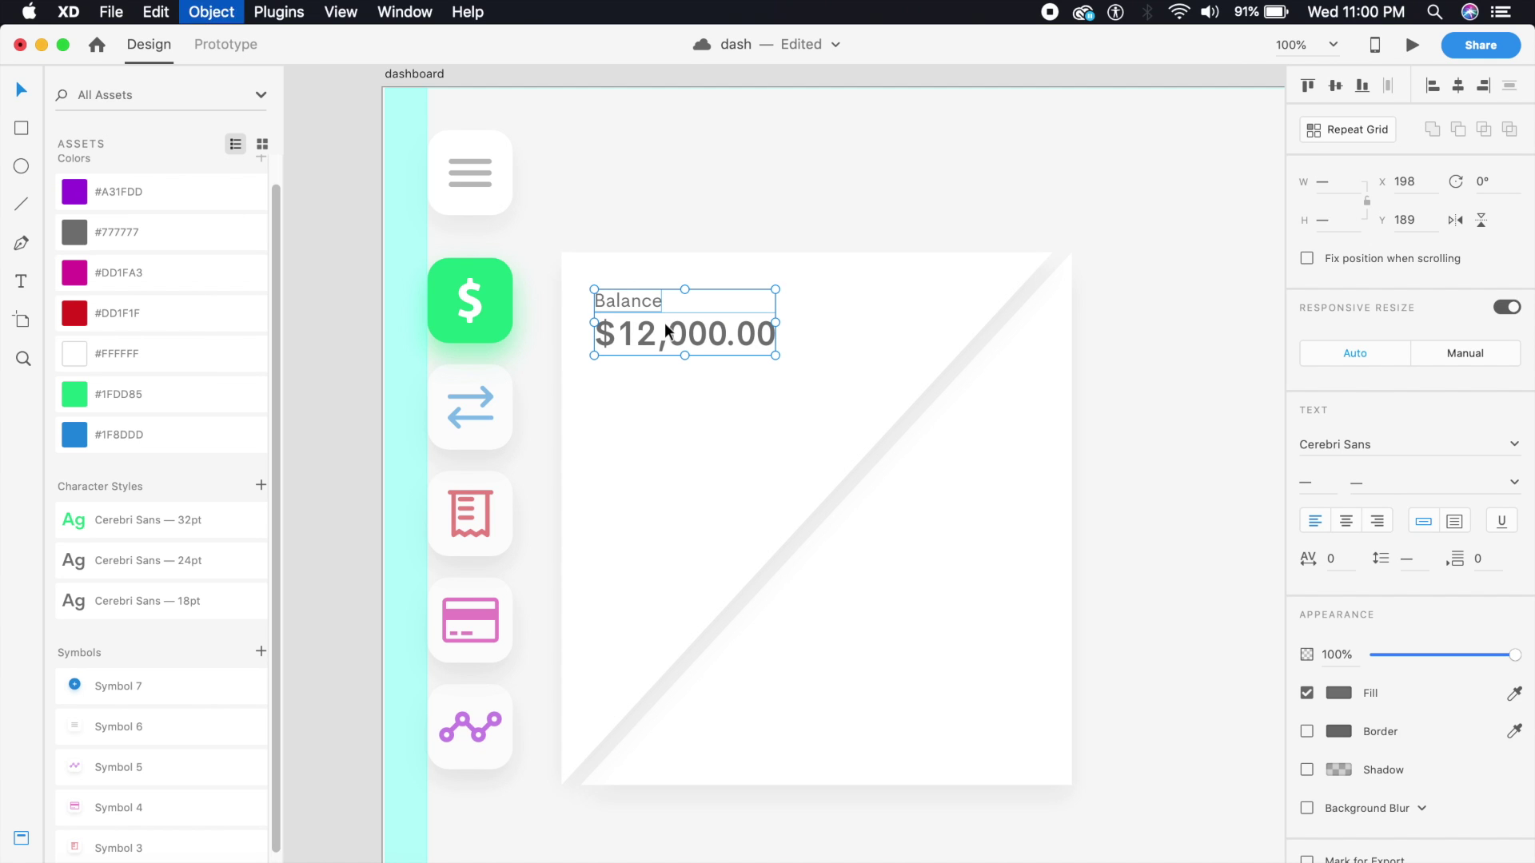
drag(651, 344, 631, 432)
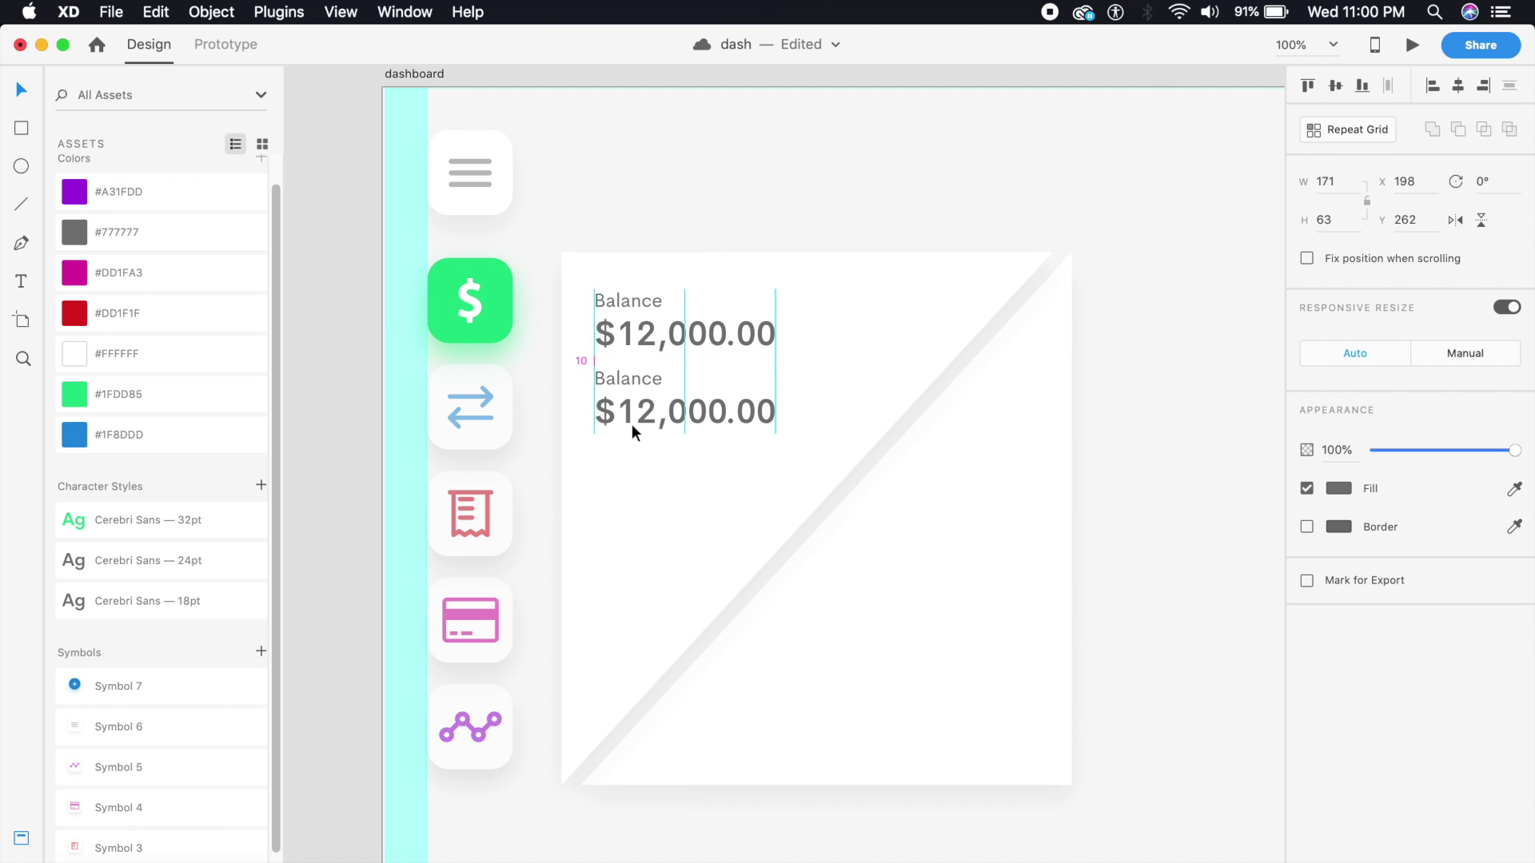
click(775, 147)
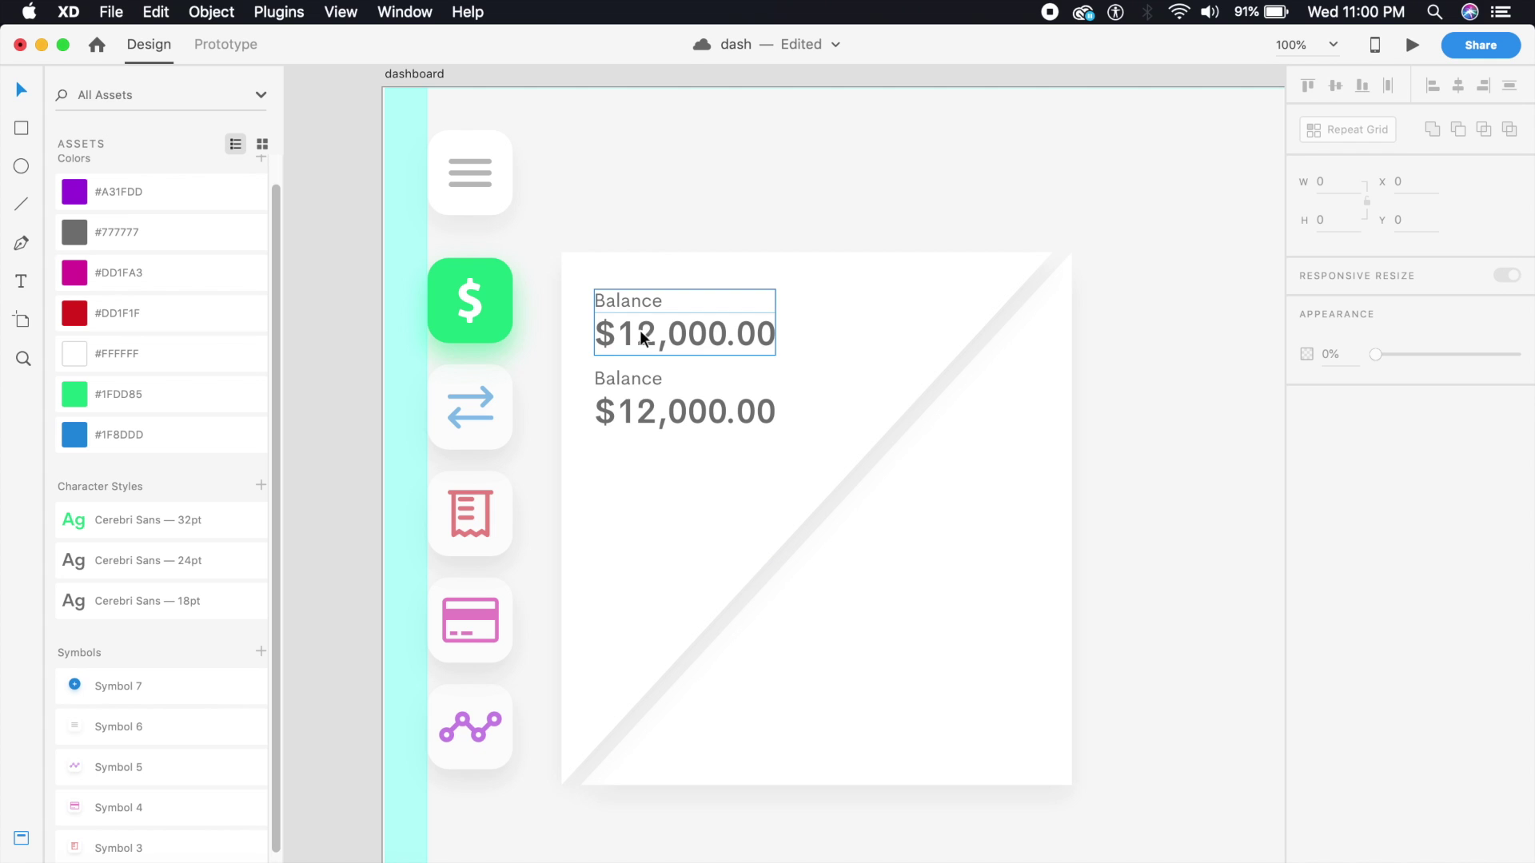
Step: Change the copied group's label to "Effective Balance"
click(638, 386)
double_click(637, 384)
double_click(598, 374)
click(598, 374)
text(Effec)
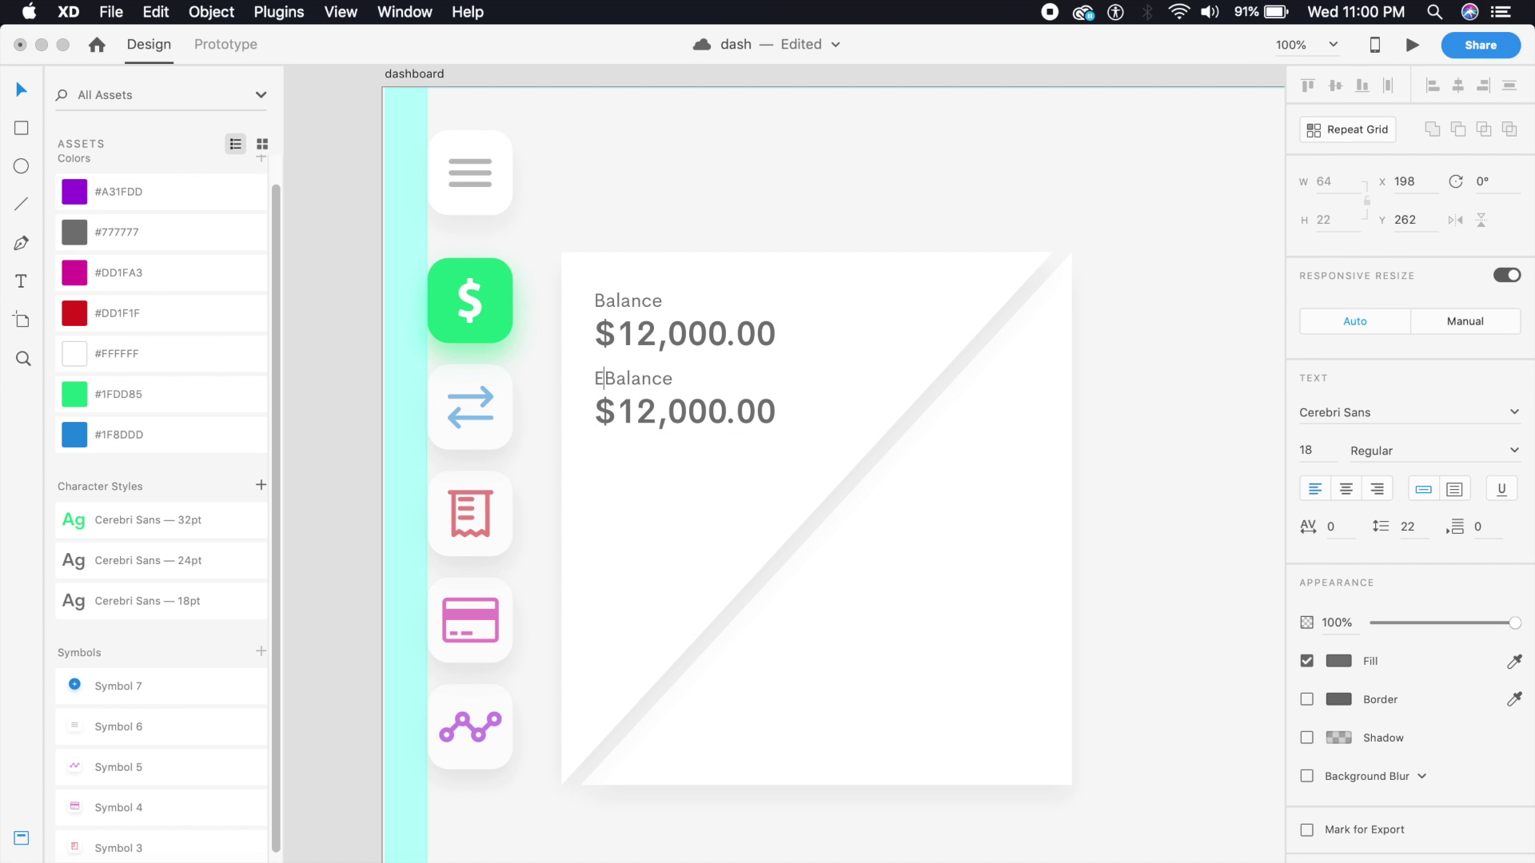
text(tive)
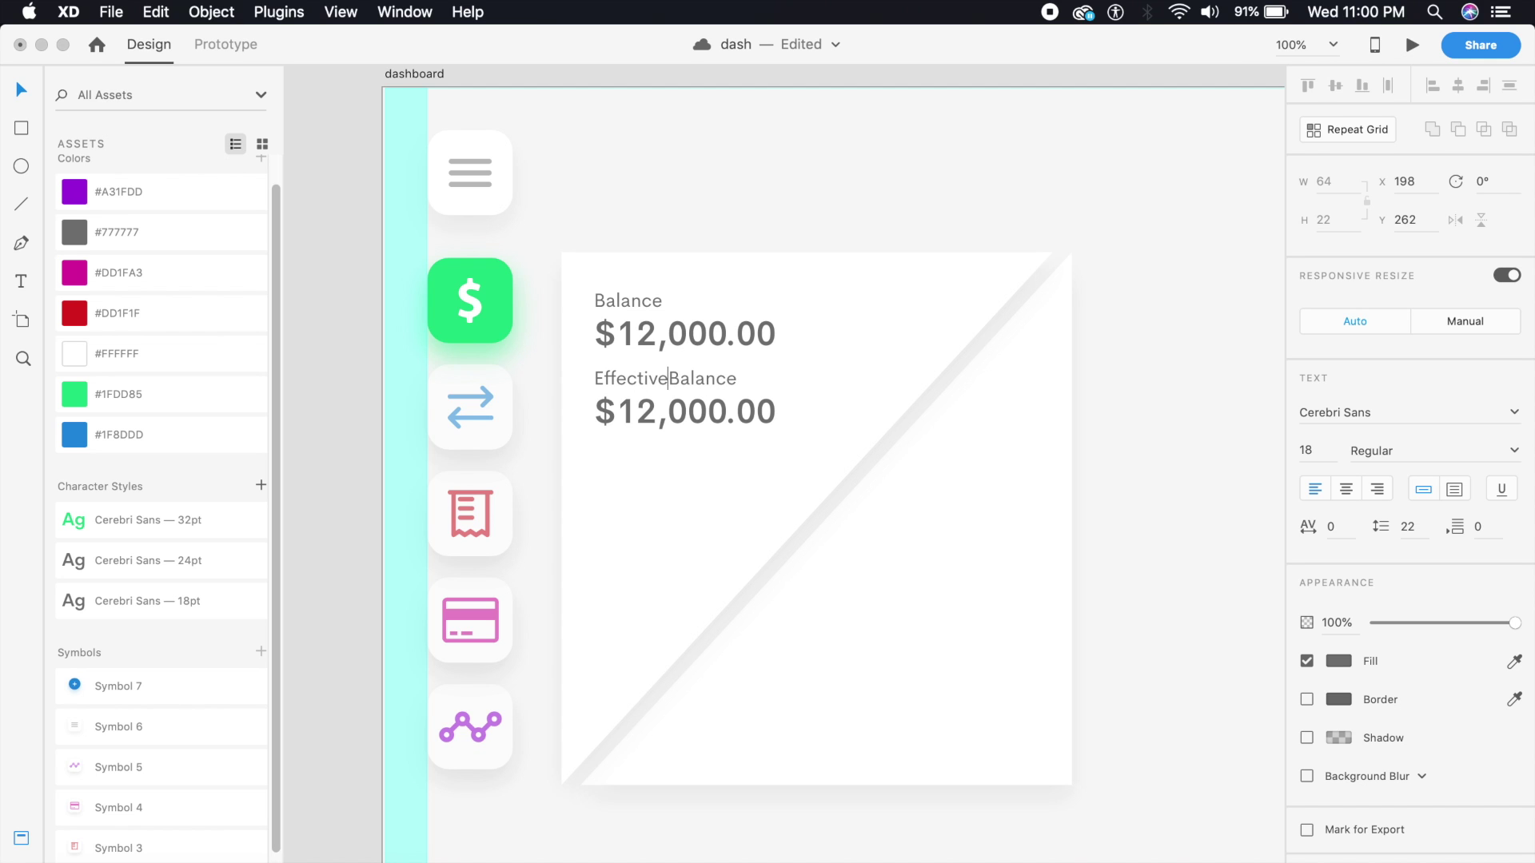
key(Escape)
Step: Change the amount below the Effective Balance label to "$12,200.00"
double_click(706, 410)
click(709, 415)
click(689, 414)
key(BackSpace)
text(2)
key(Escape)
click(925, 188)
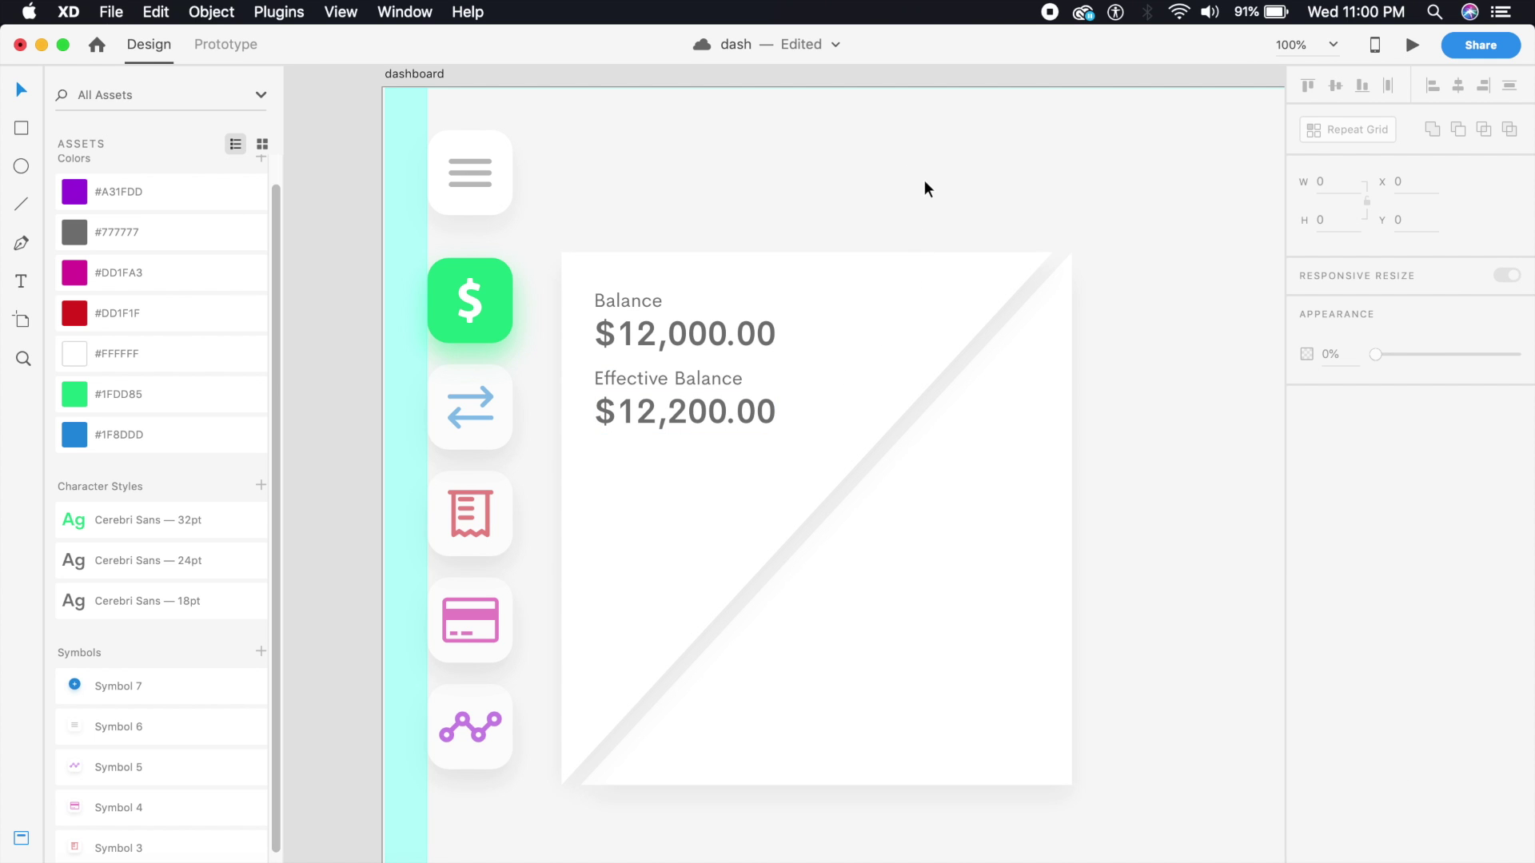
Step: Check the finished dashboard, apply the Cerebri Sans 24pt character style to the $12,200.00 amount and position it at Y 284 below its label
key(super+minus)
scroll(799, 219, down, 10)
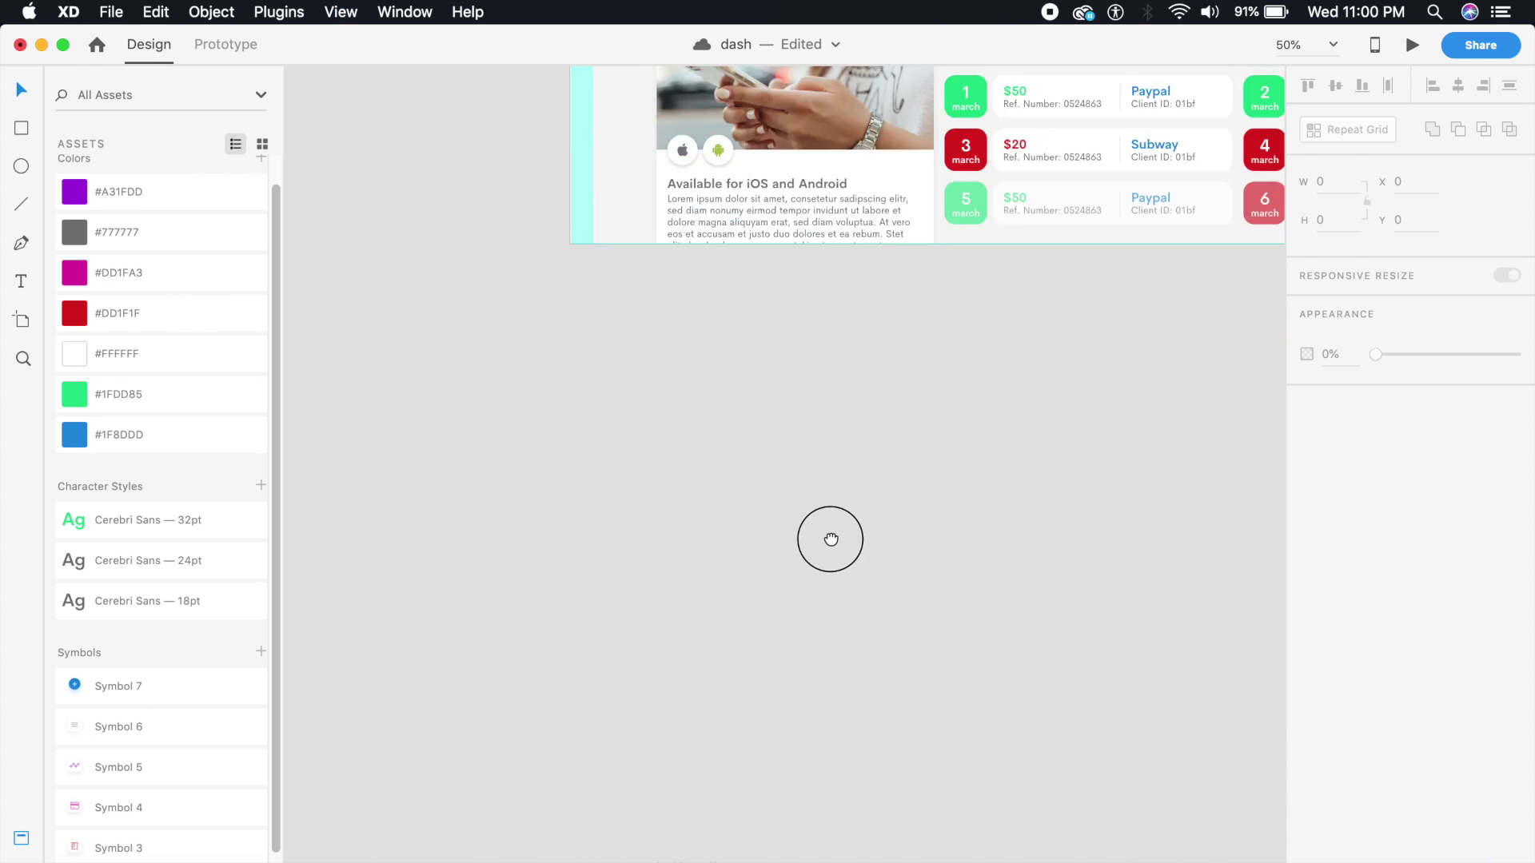
scroll(826, 538, up, 6)
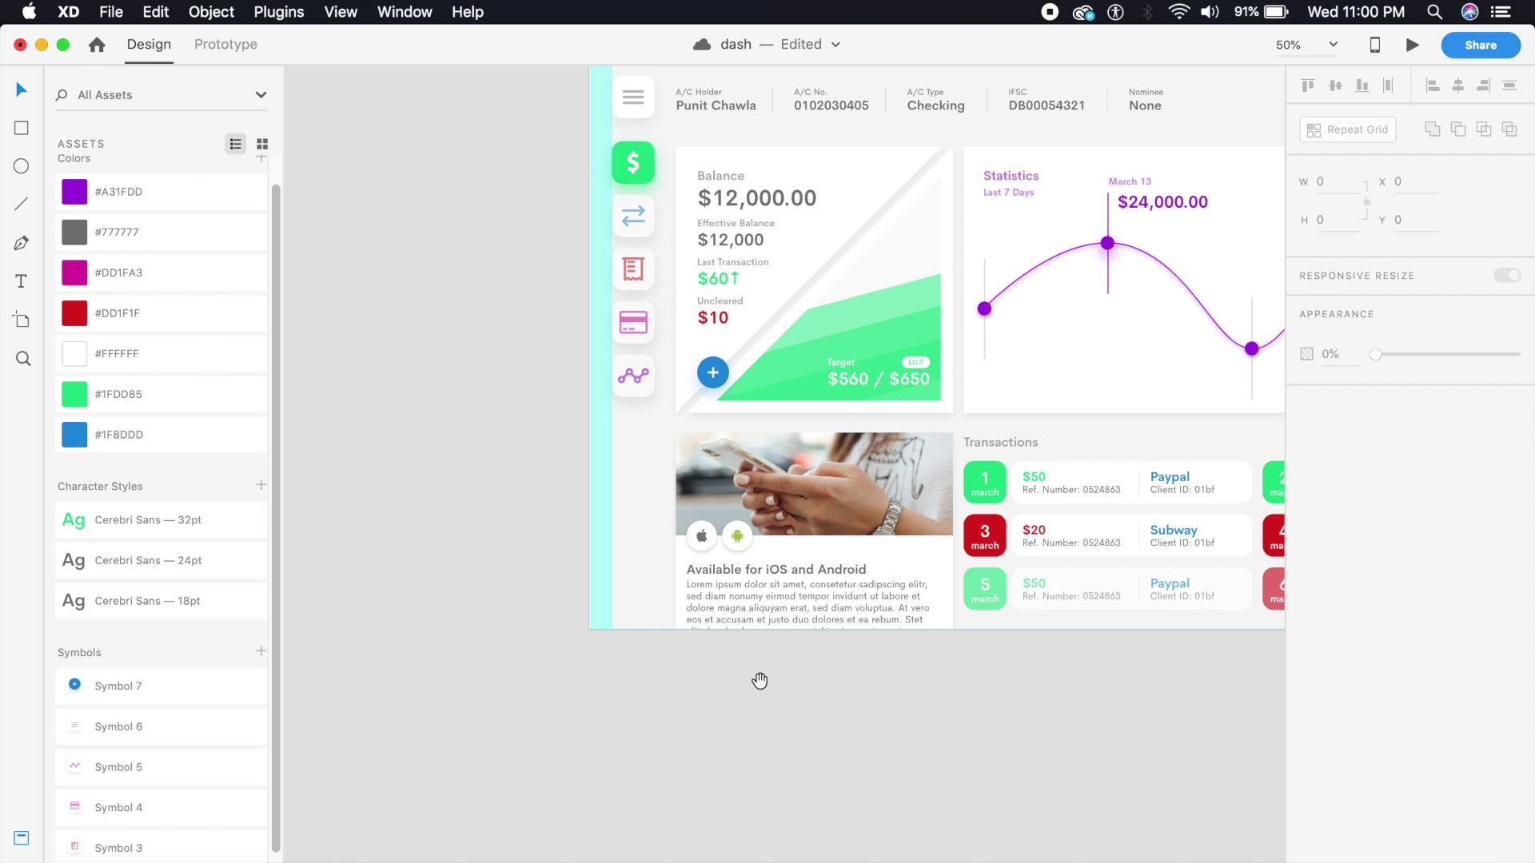
drag(760, 678, 744, 209)
scroll(736, 312, down, 5)
key(super+equal)
key(super+equal)
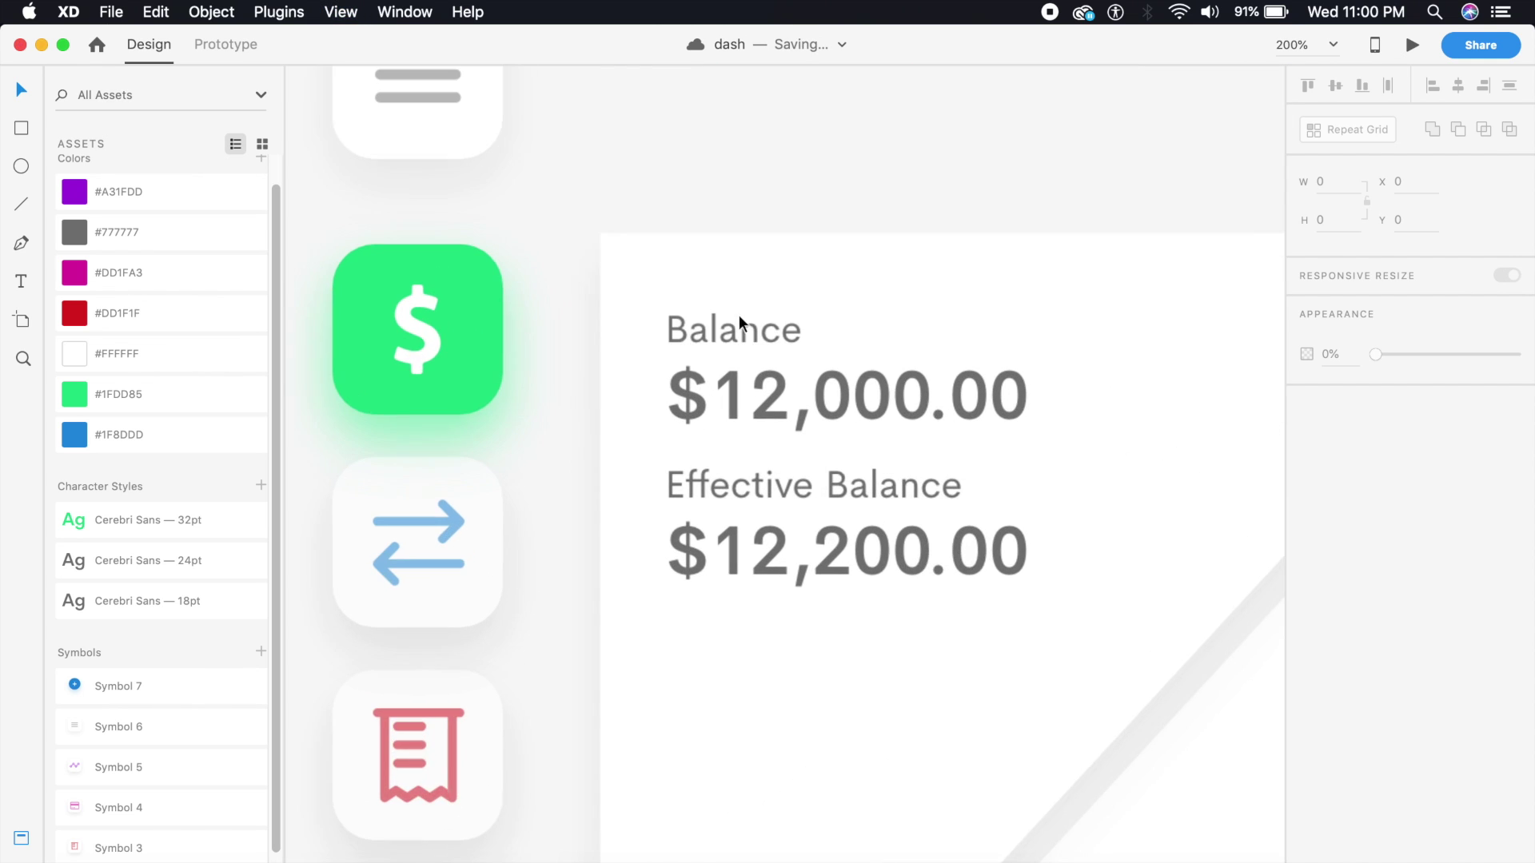
double_click(825, 569)
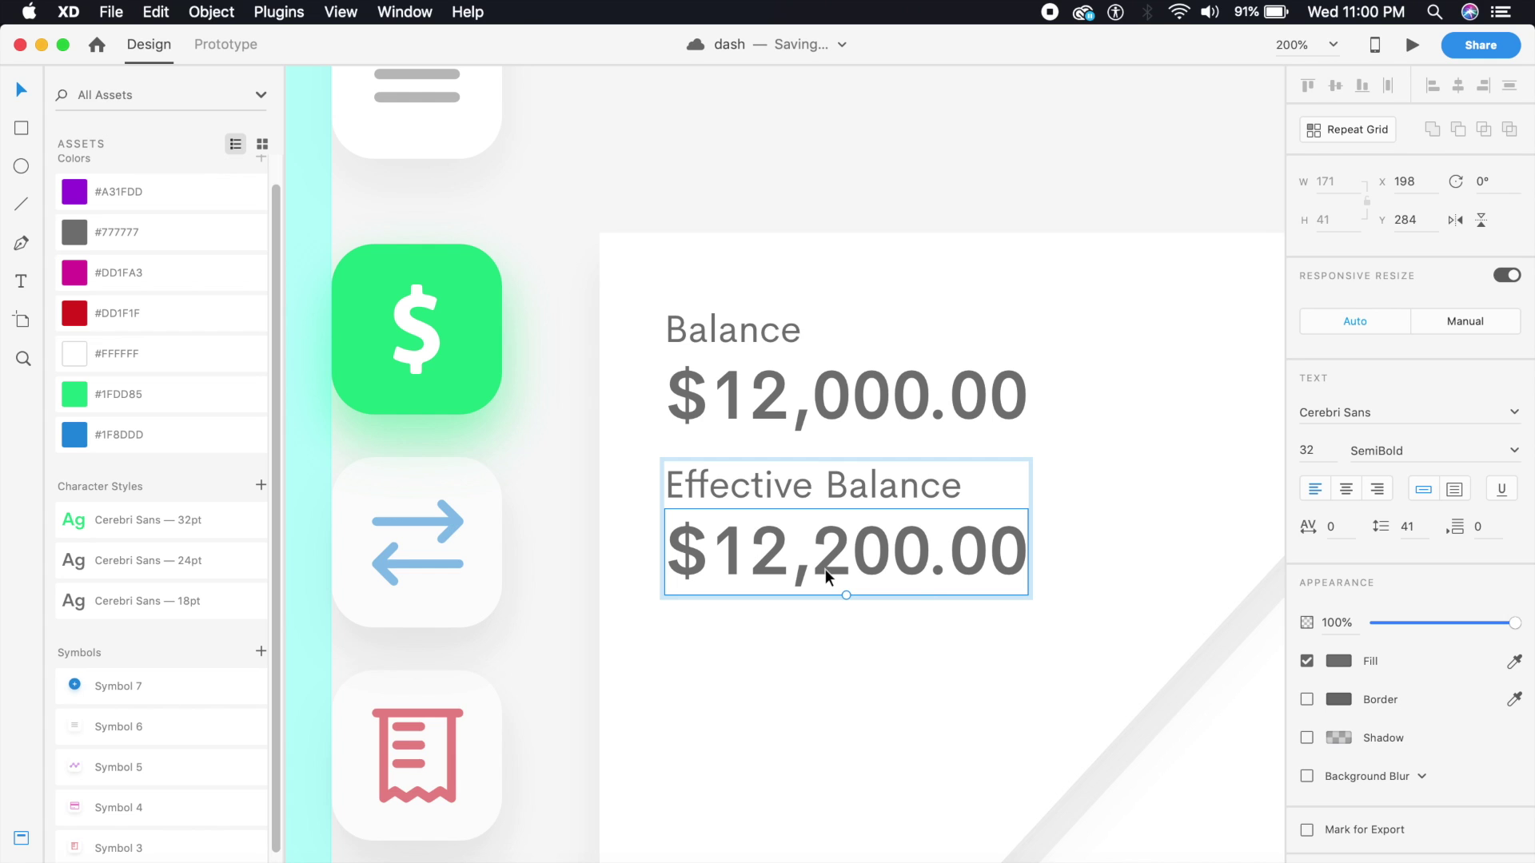
click(198, 560)
drag(834, 569, 833, 553)
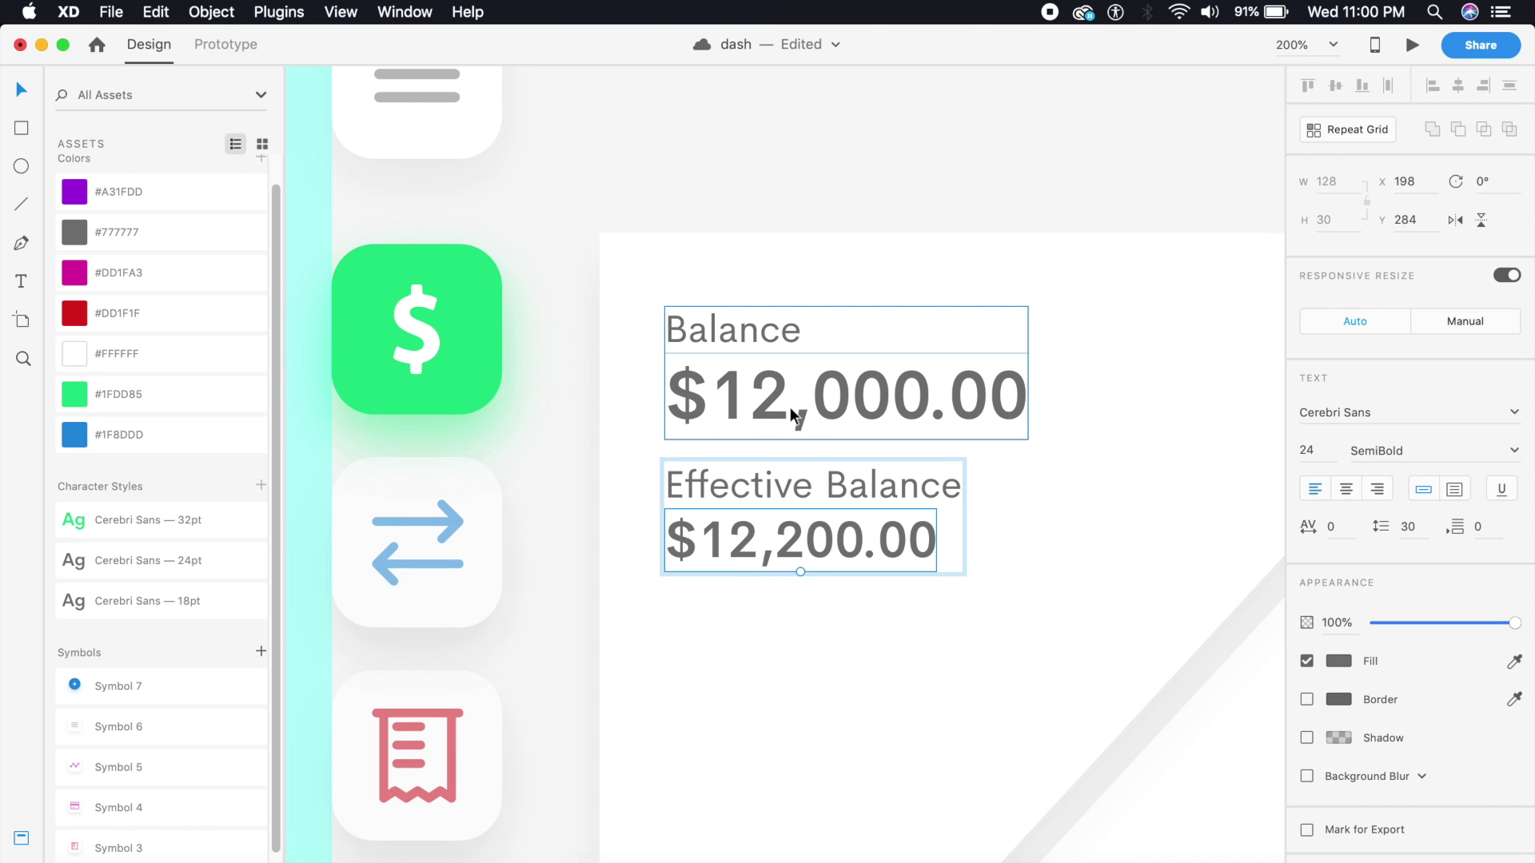
click(1083, 423)
Step: Copy the Effective Balance group directly below itself at X 198, Y 324
key(super+0)
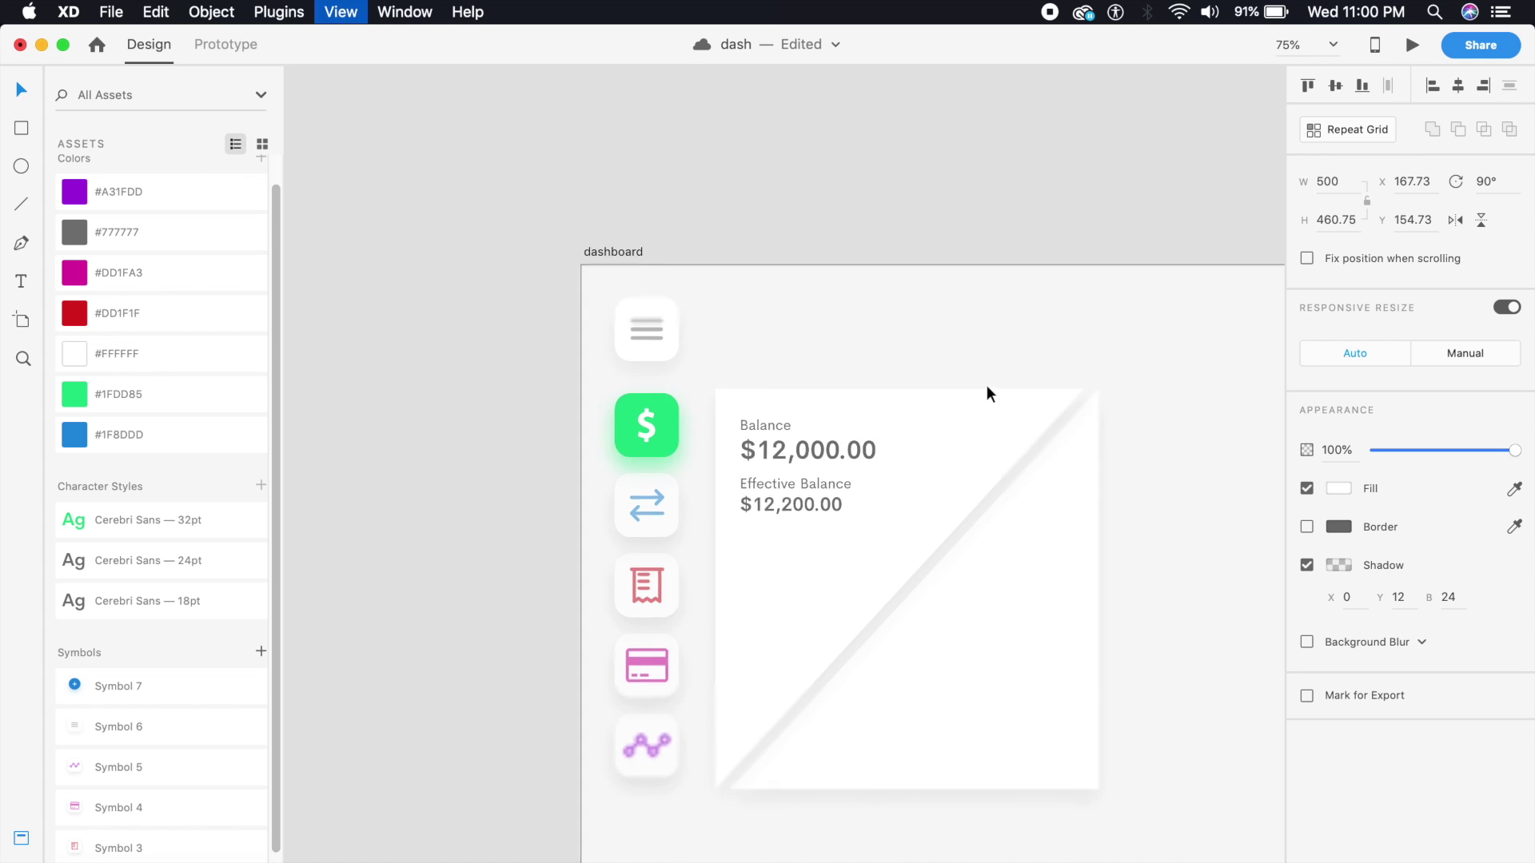
key(super+1)
drag(832, 494, 821, 559)
key(super+minus)
key(super+minus)
key(super+3)
key(super+1)
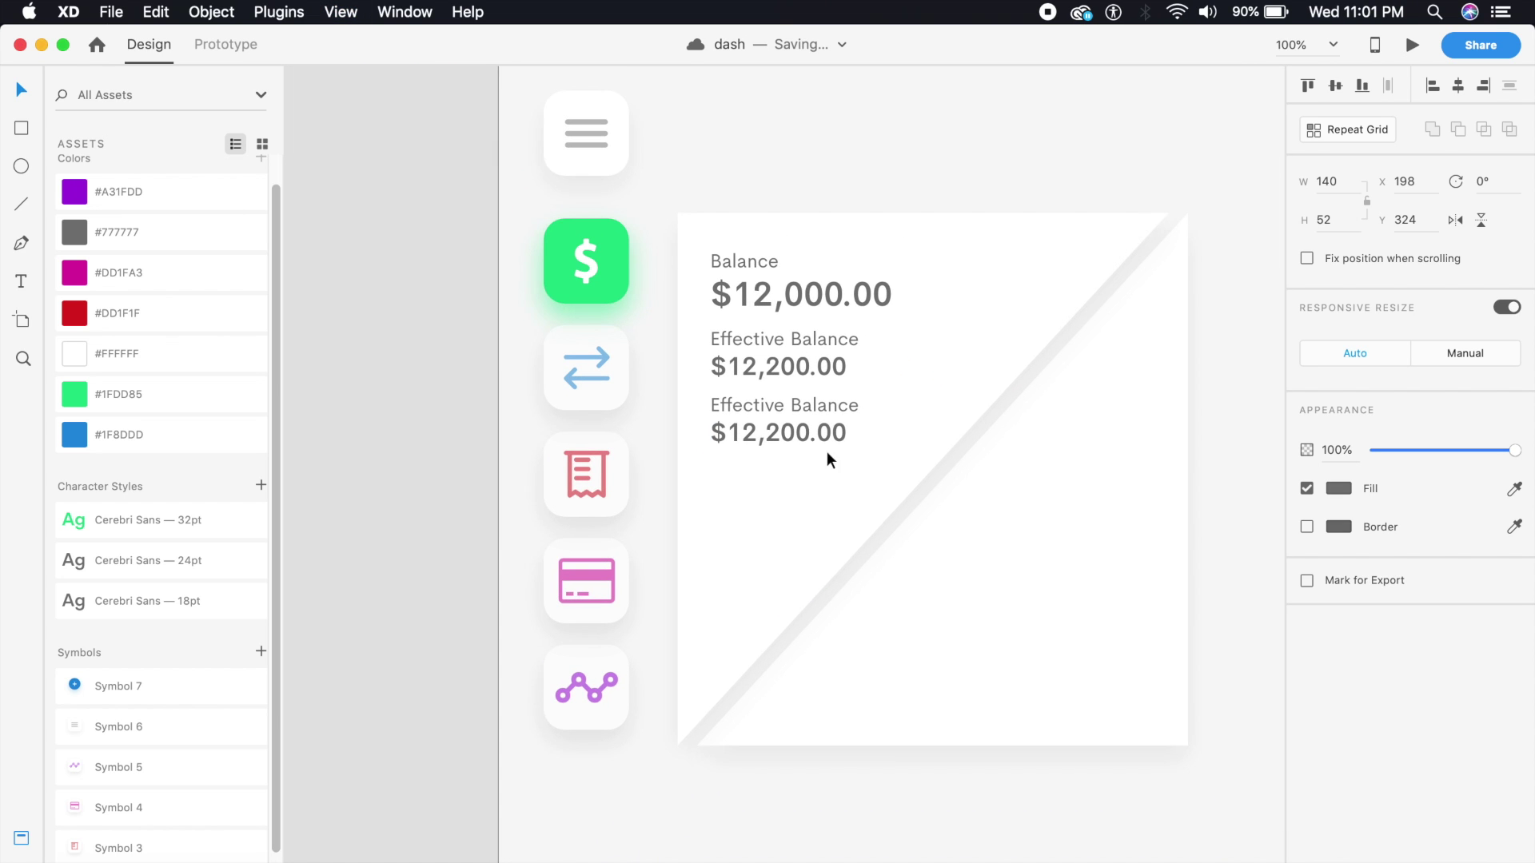
Step: Copy the lower Effective Balance group to Y 386 and change the new copy's label to "Last Transaction"
drag(776, 434, 769, 501)
double_click(780, 473)
double_click(780, 473)
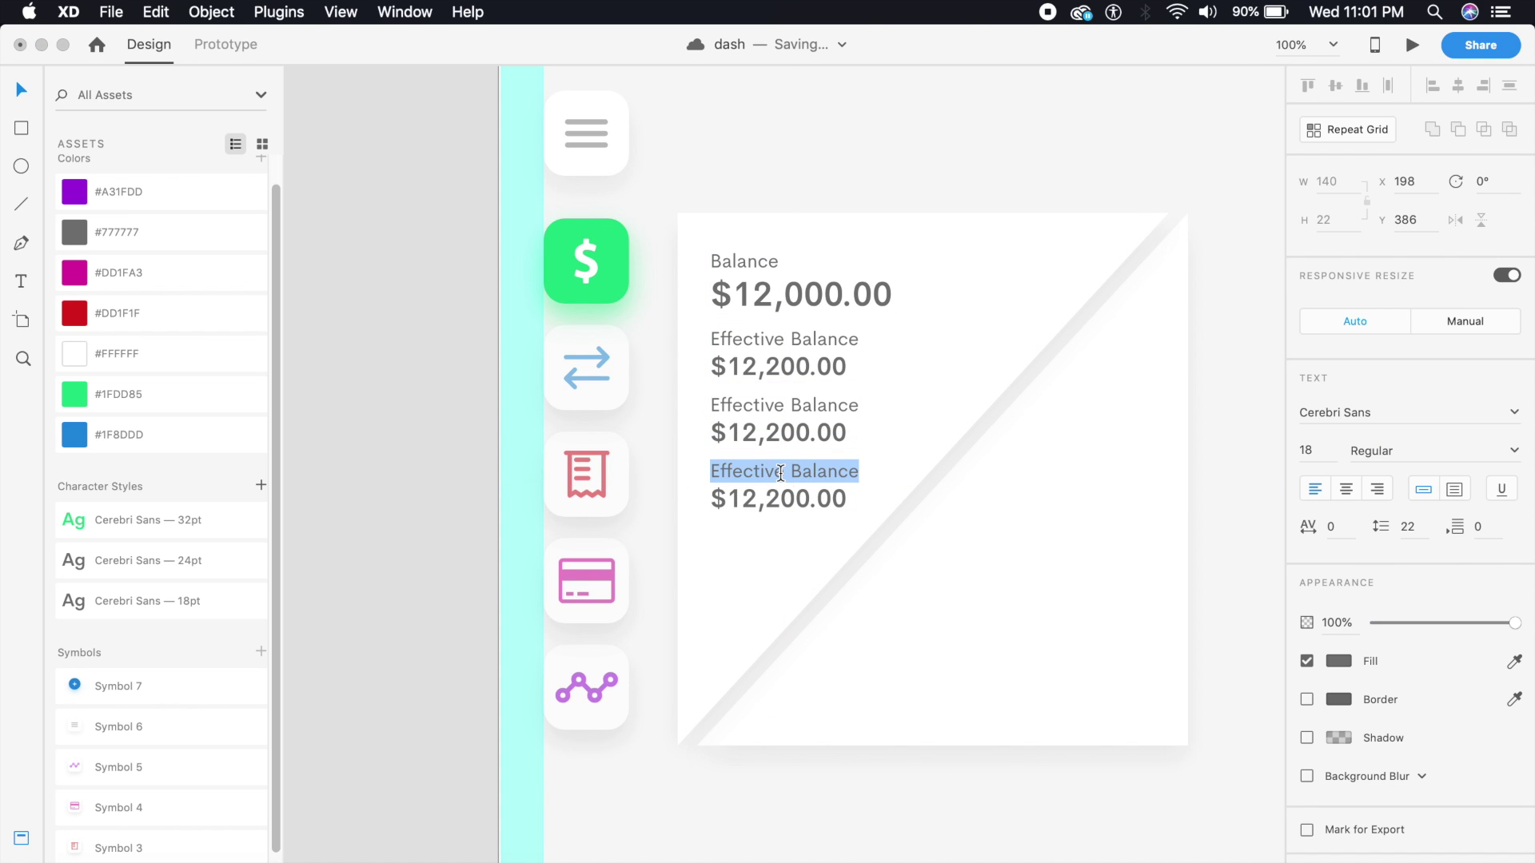
text(Last Tr)
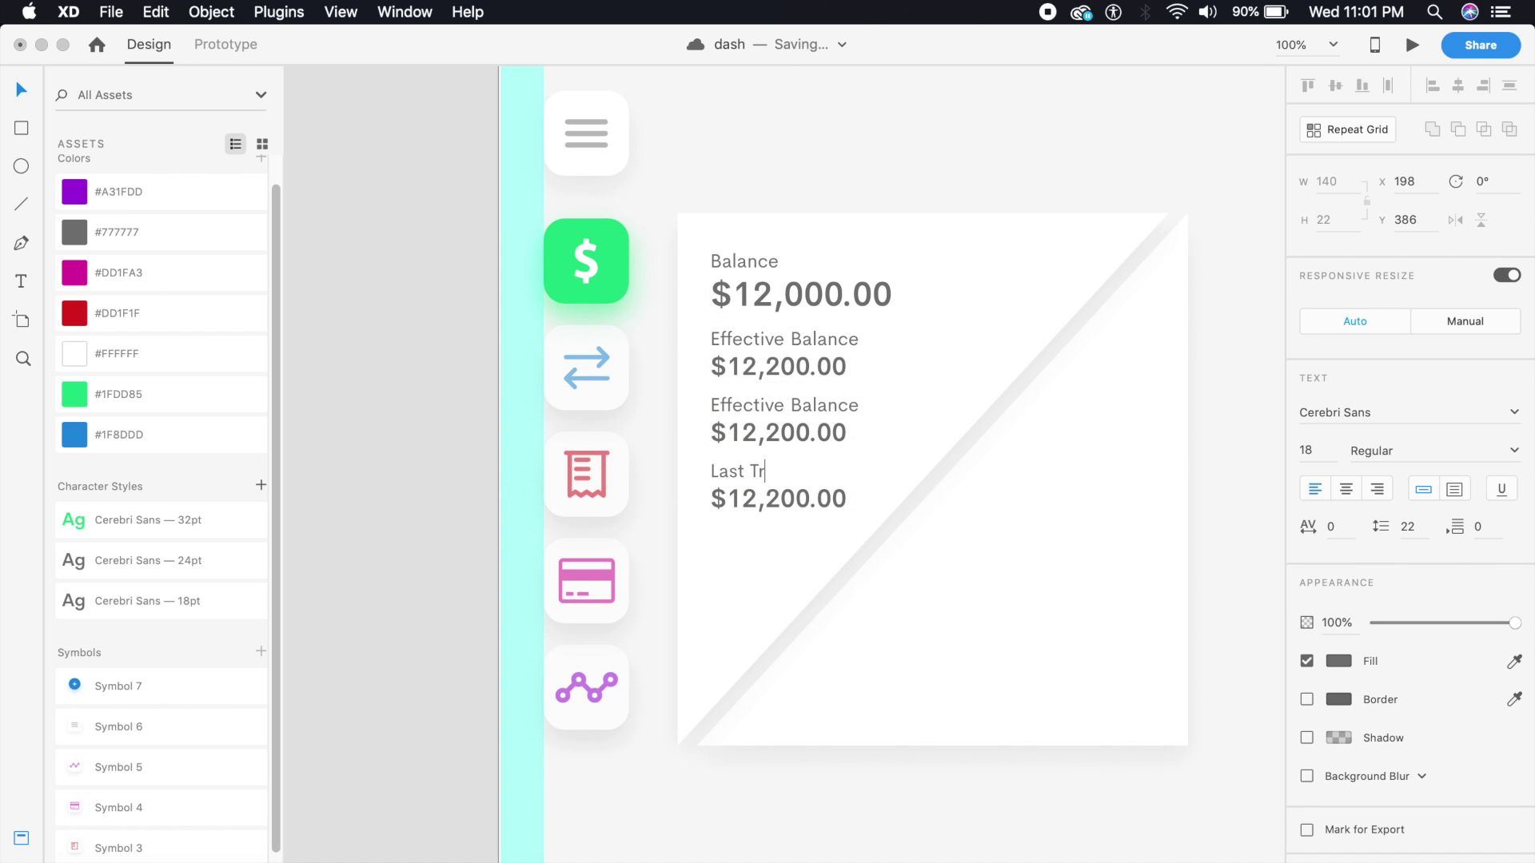
text(ansaction)
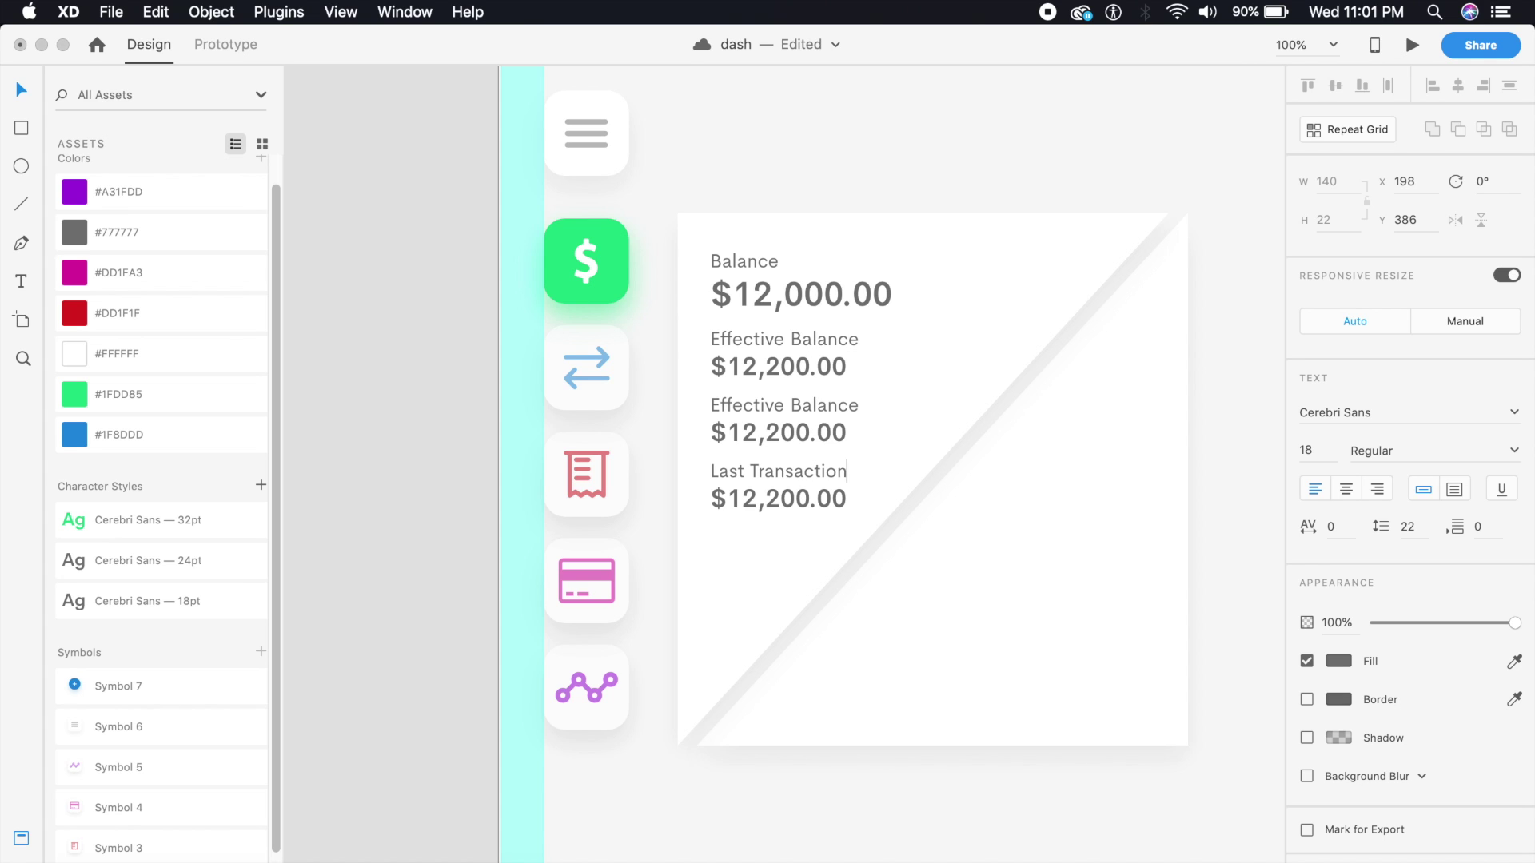
key(Escape)
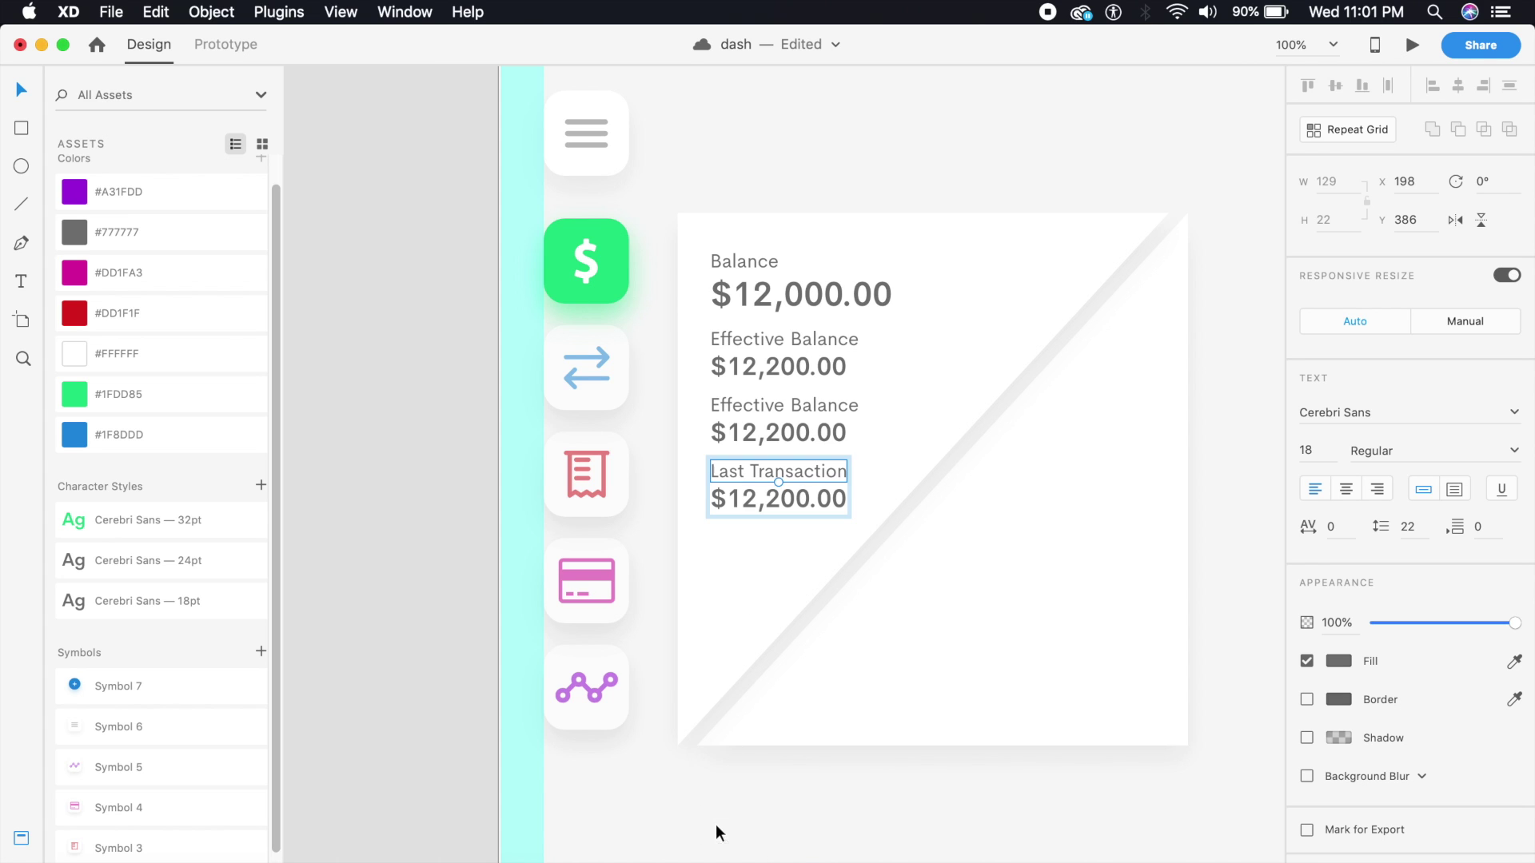
Step: Change the amount below the Last Transaction label to "$50"
double_click(798, 495)
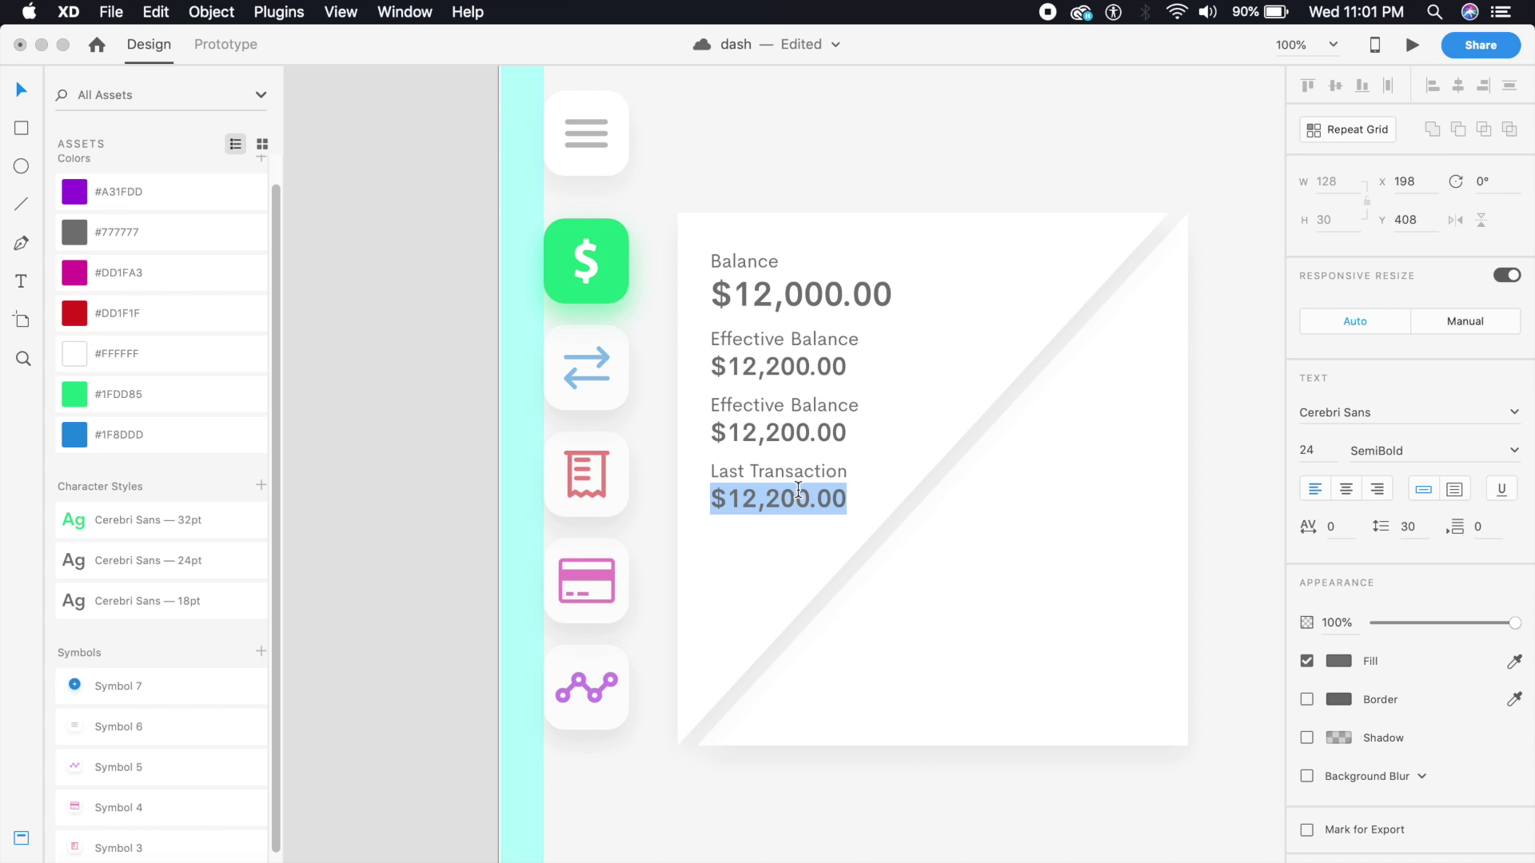
text($6)
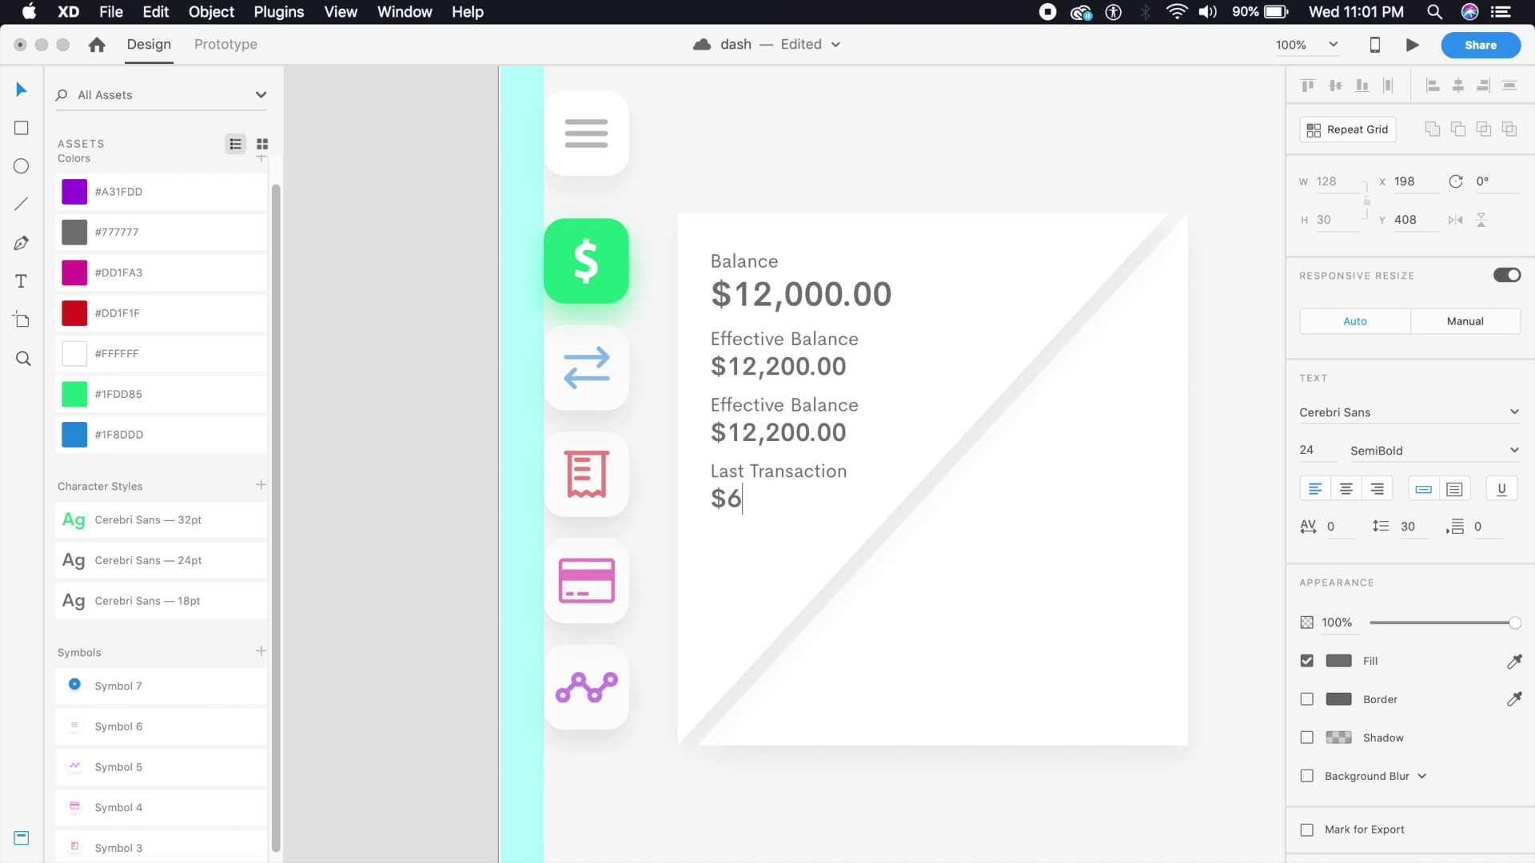
key(BackSpace)
text(50)
click(738, 495)
Step: Append an upward arrow (↑) to the $50 amount and color it with the saved green #1FDD85
key(super+equal)
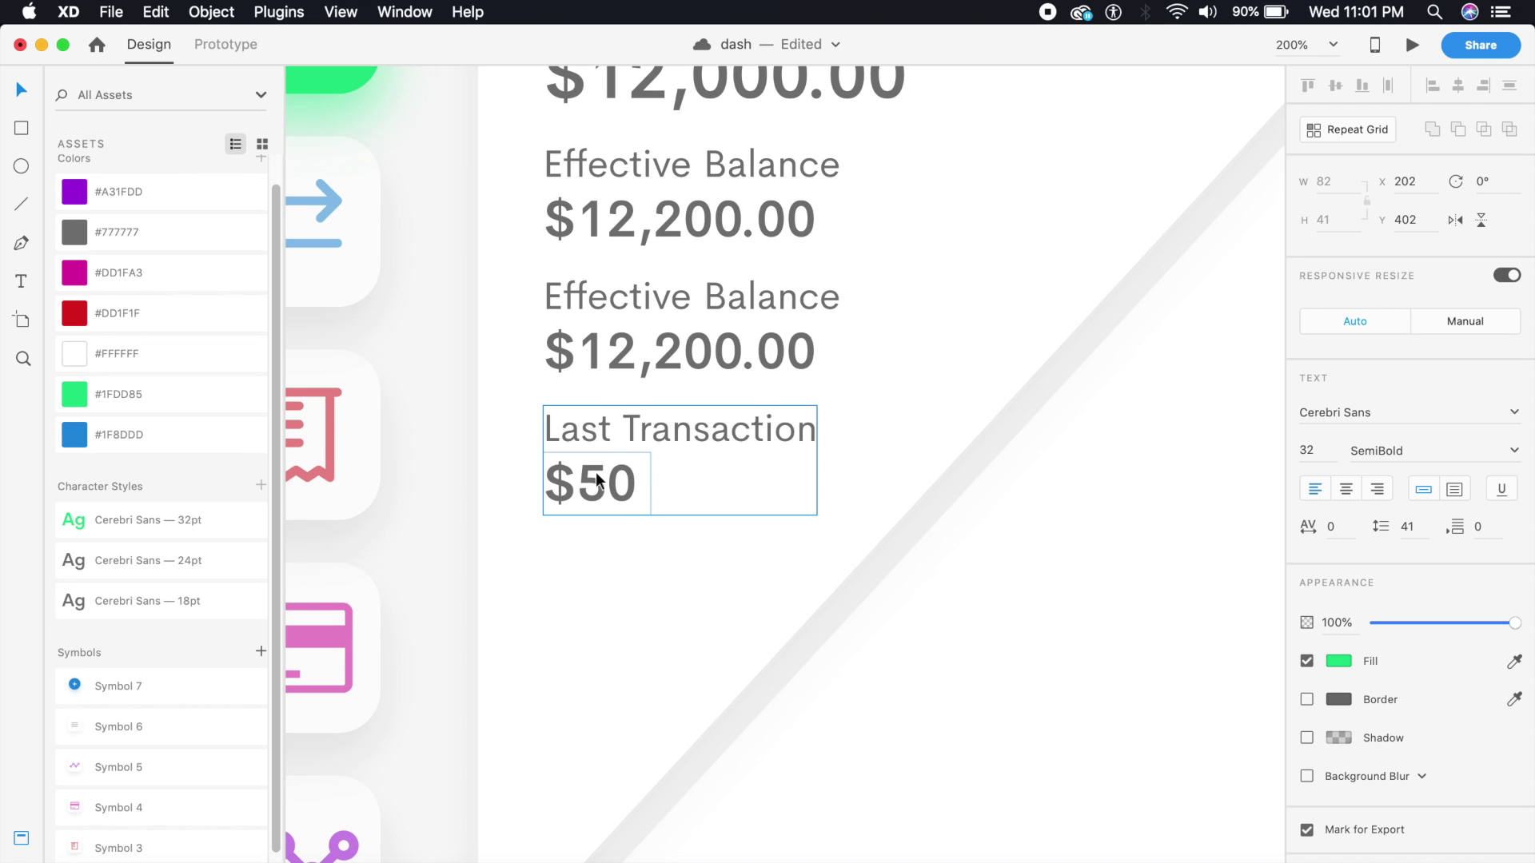
double_click(631, 496)
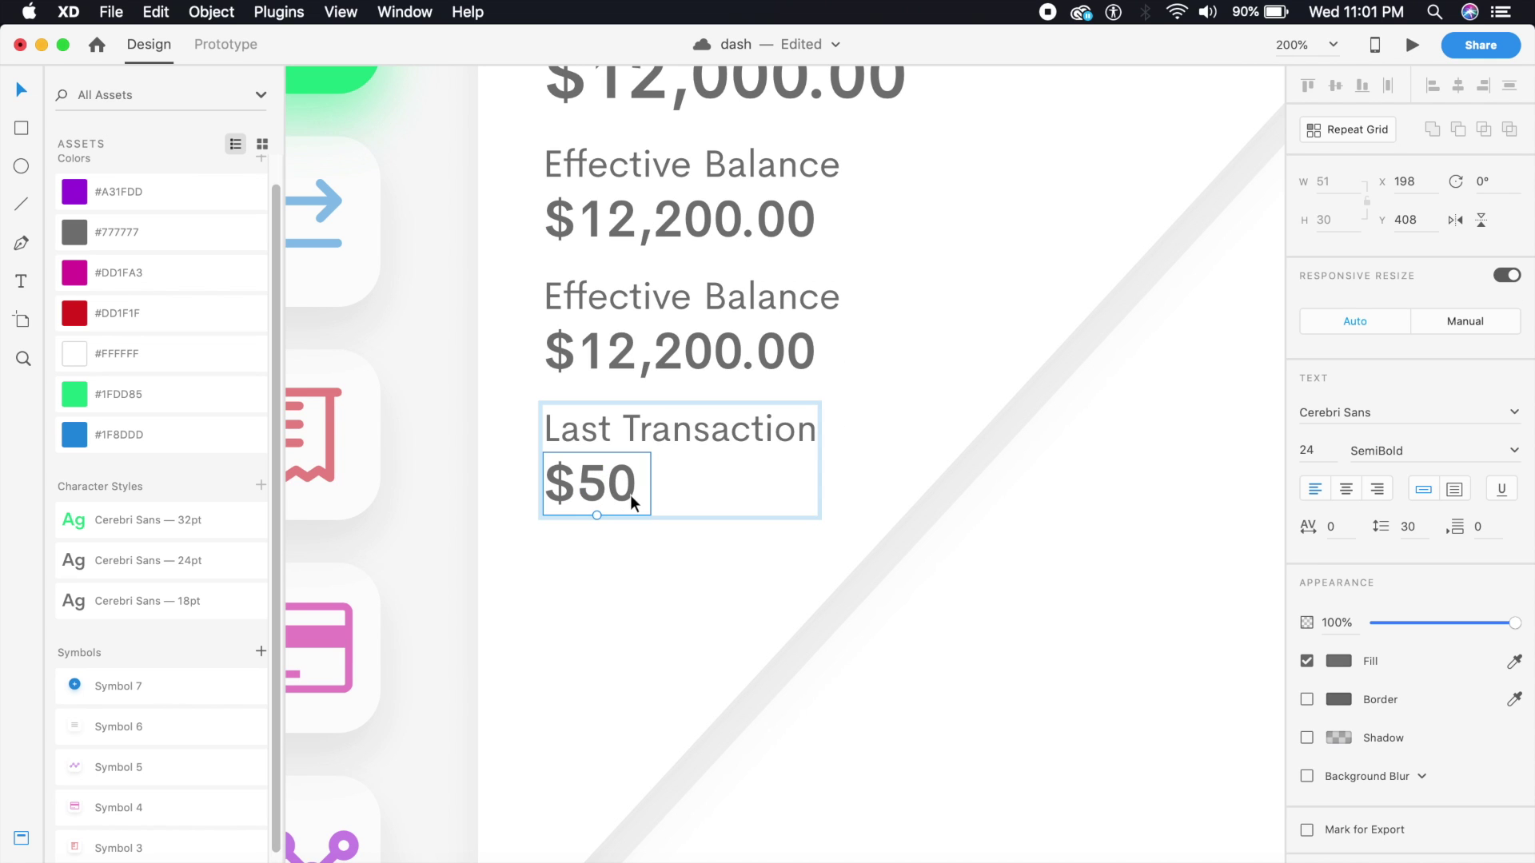
double_click(631, 496)
key(Right)
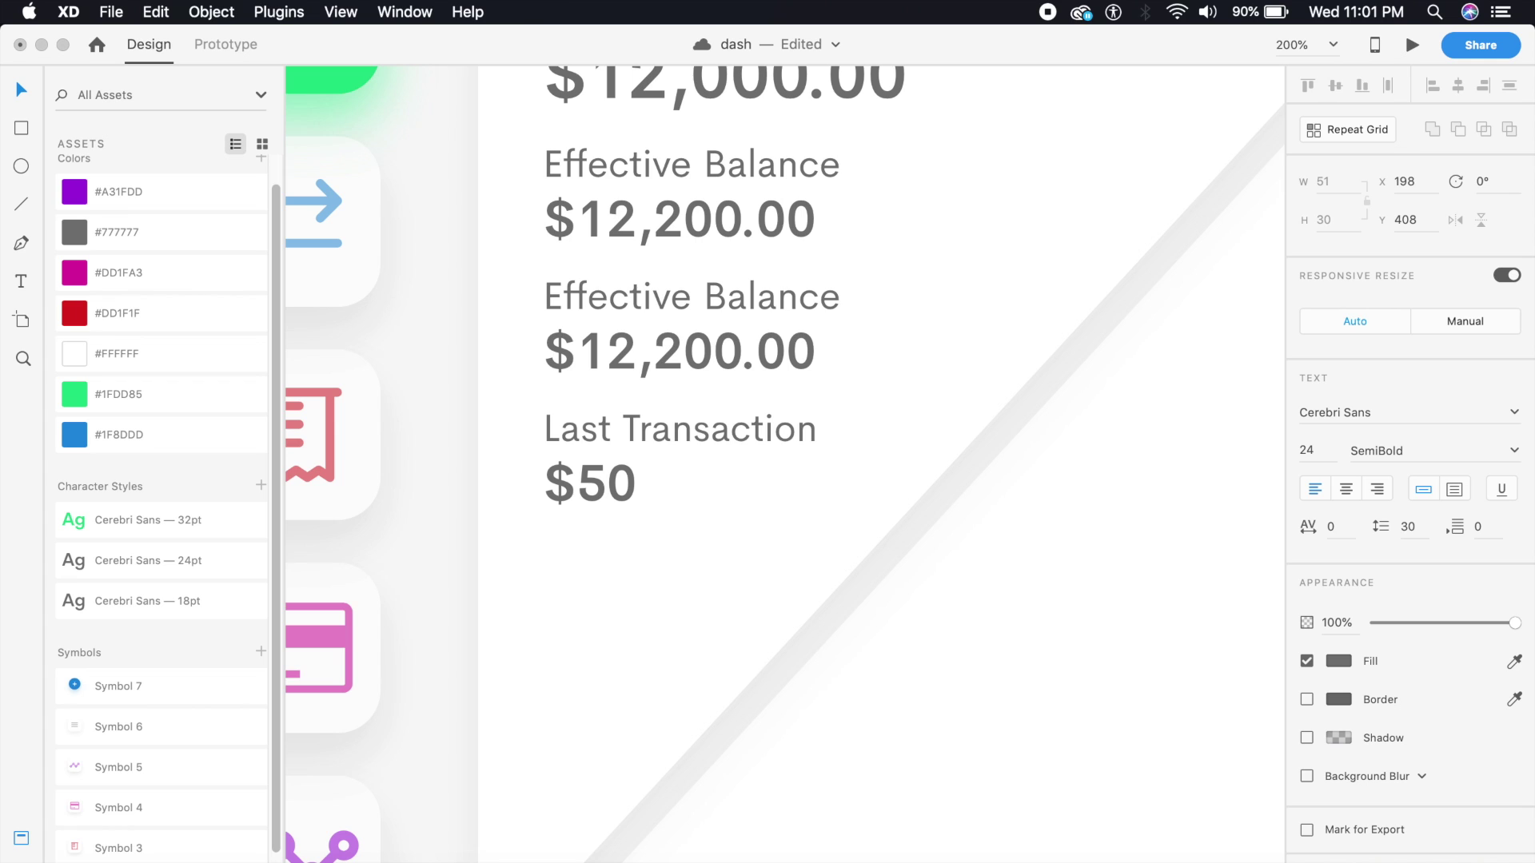
key(BackSpace)
text(↑)
click(21, 91)
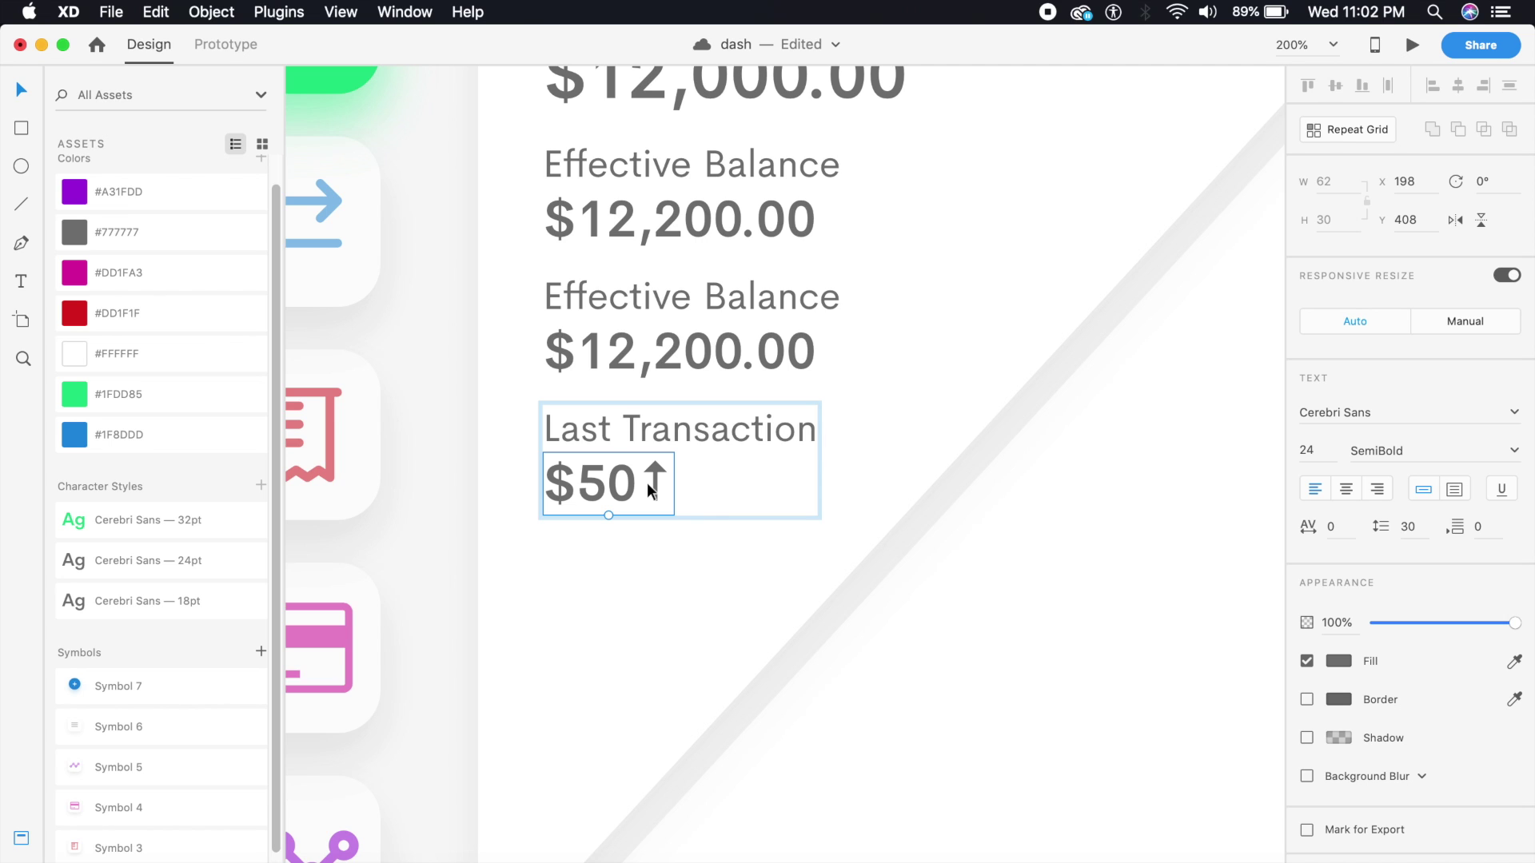
click(171, 392)
click(558, 600)
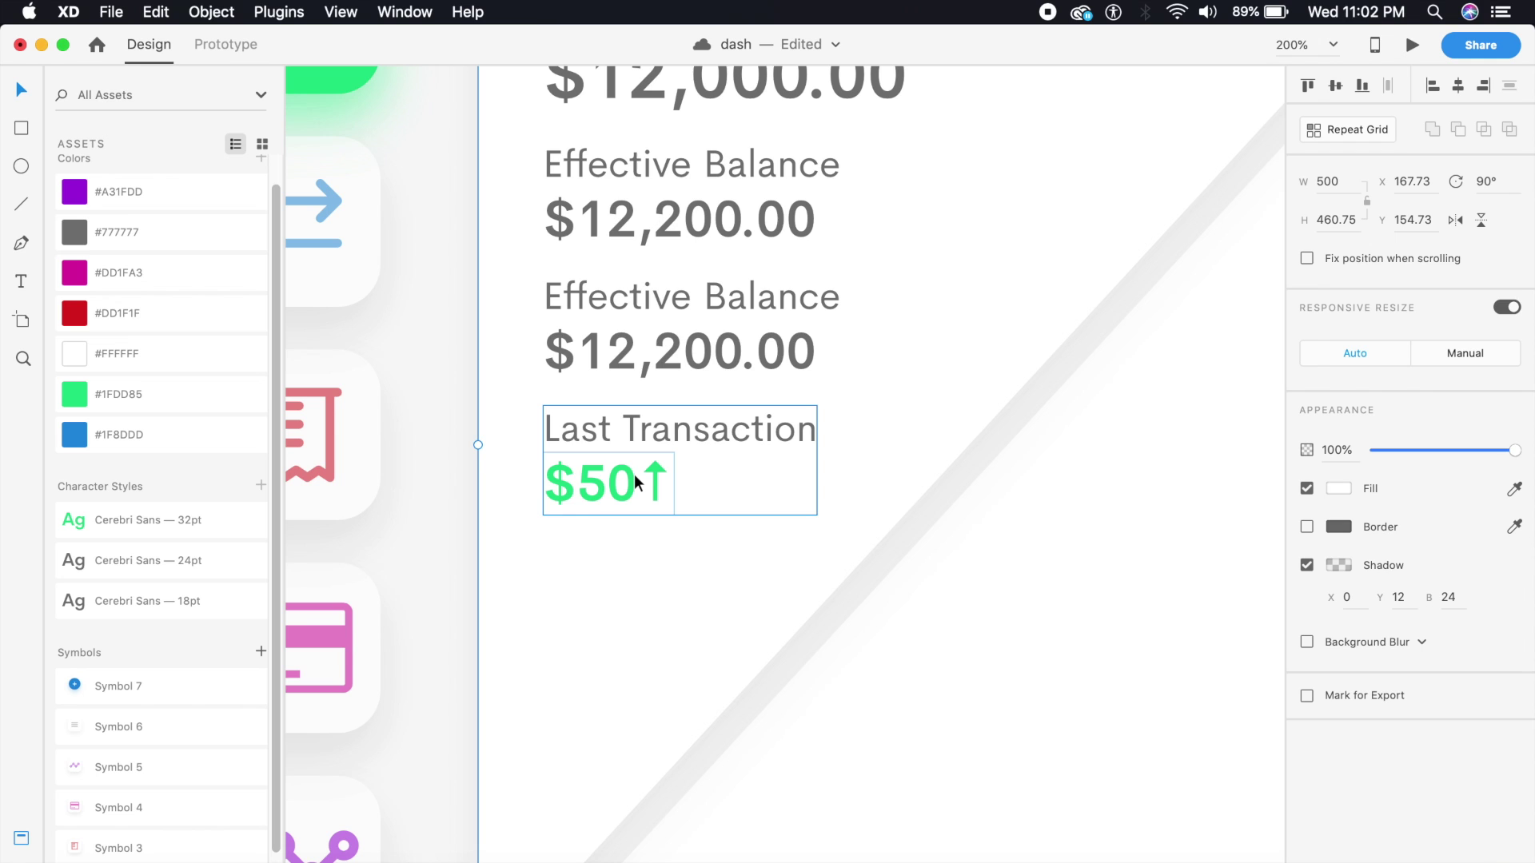
Step: Copy the Last Transaction group below itself at Y 448, leaving a 10 px gap
drag(637, 482, 628, 596)
key(Down)
key(Down)
key(Down)
key(Down)
key(Down)
key(Down)
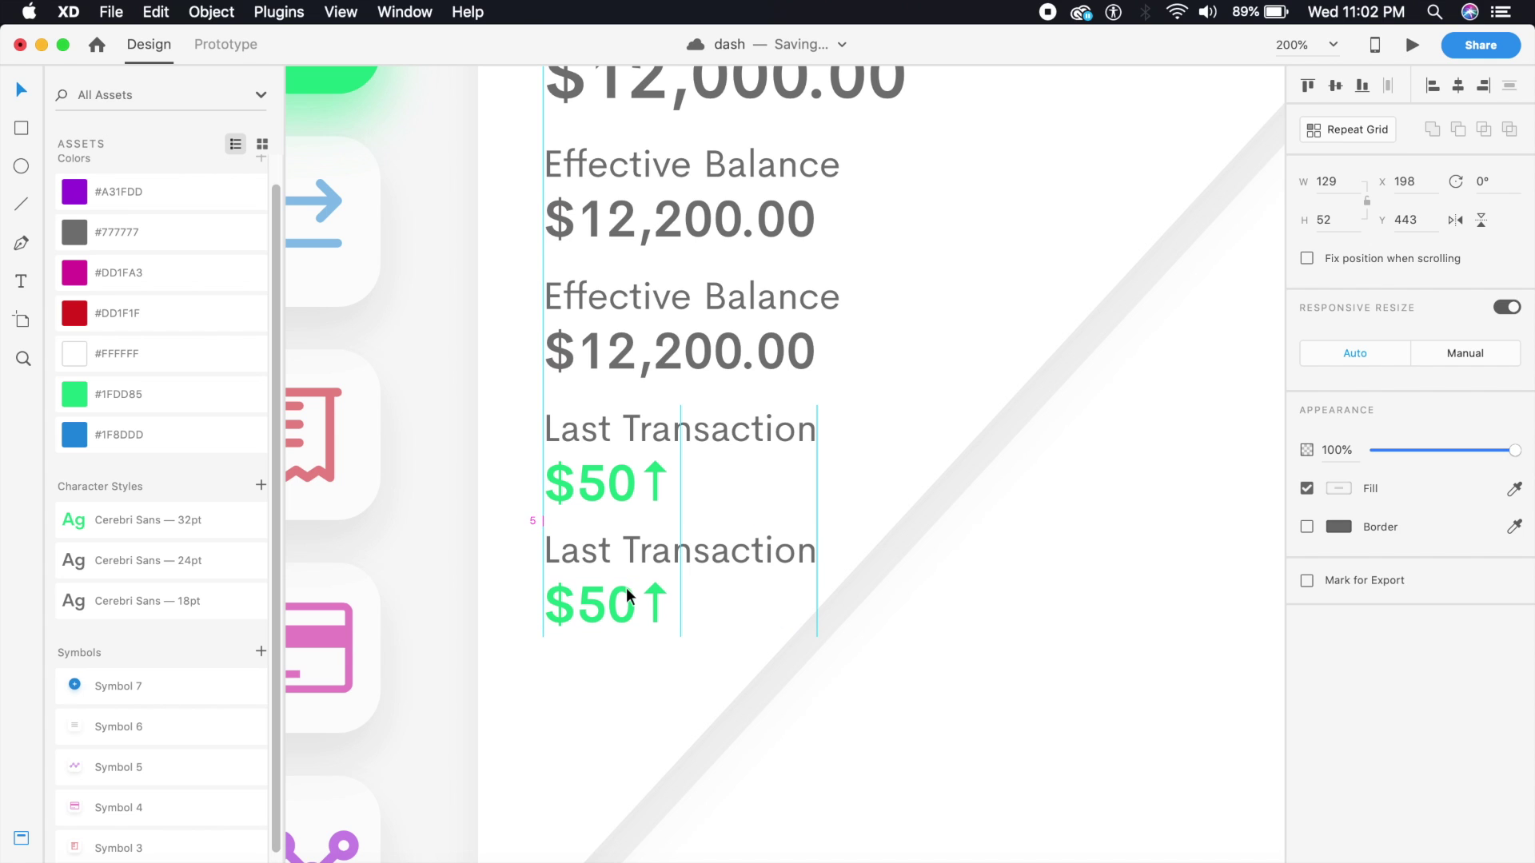
key(Down)
key(Down)
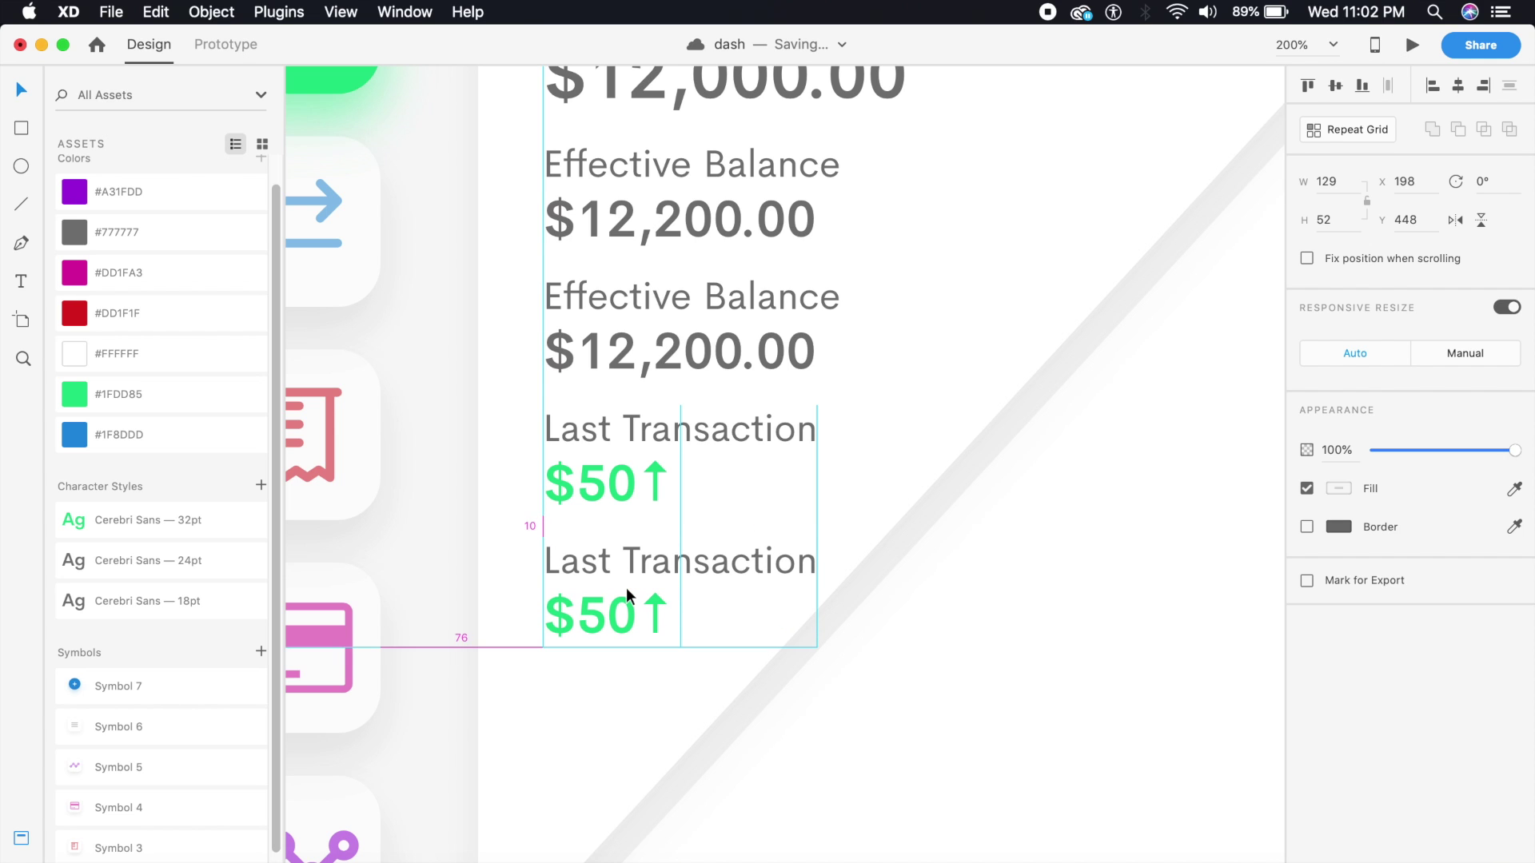
Step: Check the finished dashboard for the wording and change the lowest group's label to "Uncleared"
double_click(638, 560)
double_click(636, 562)
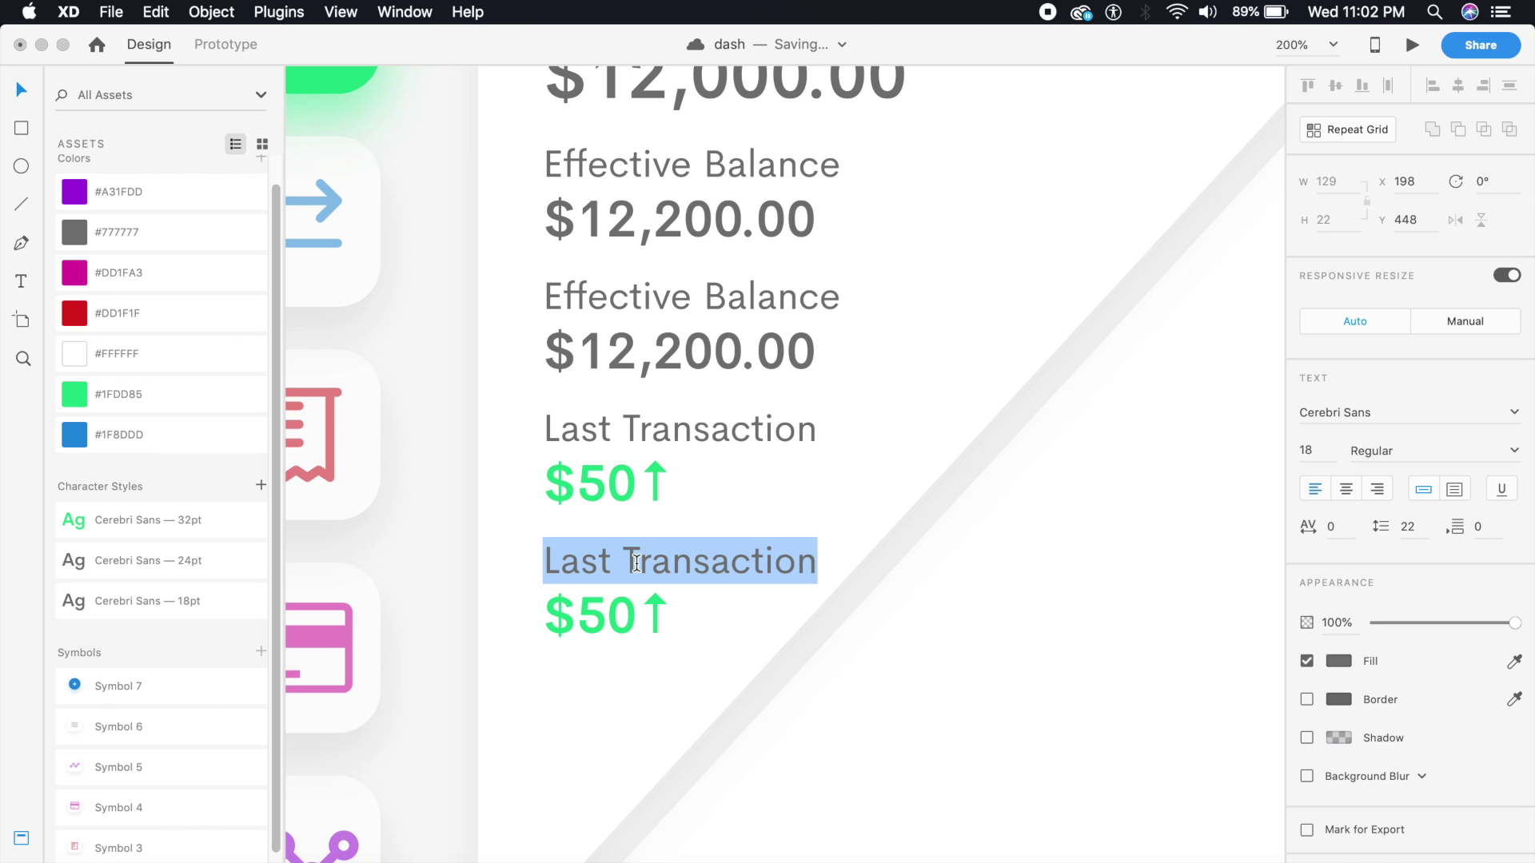
key(Escape)
key(super+minus)
key(super+minus)
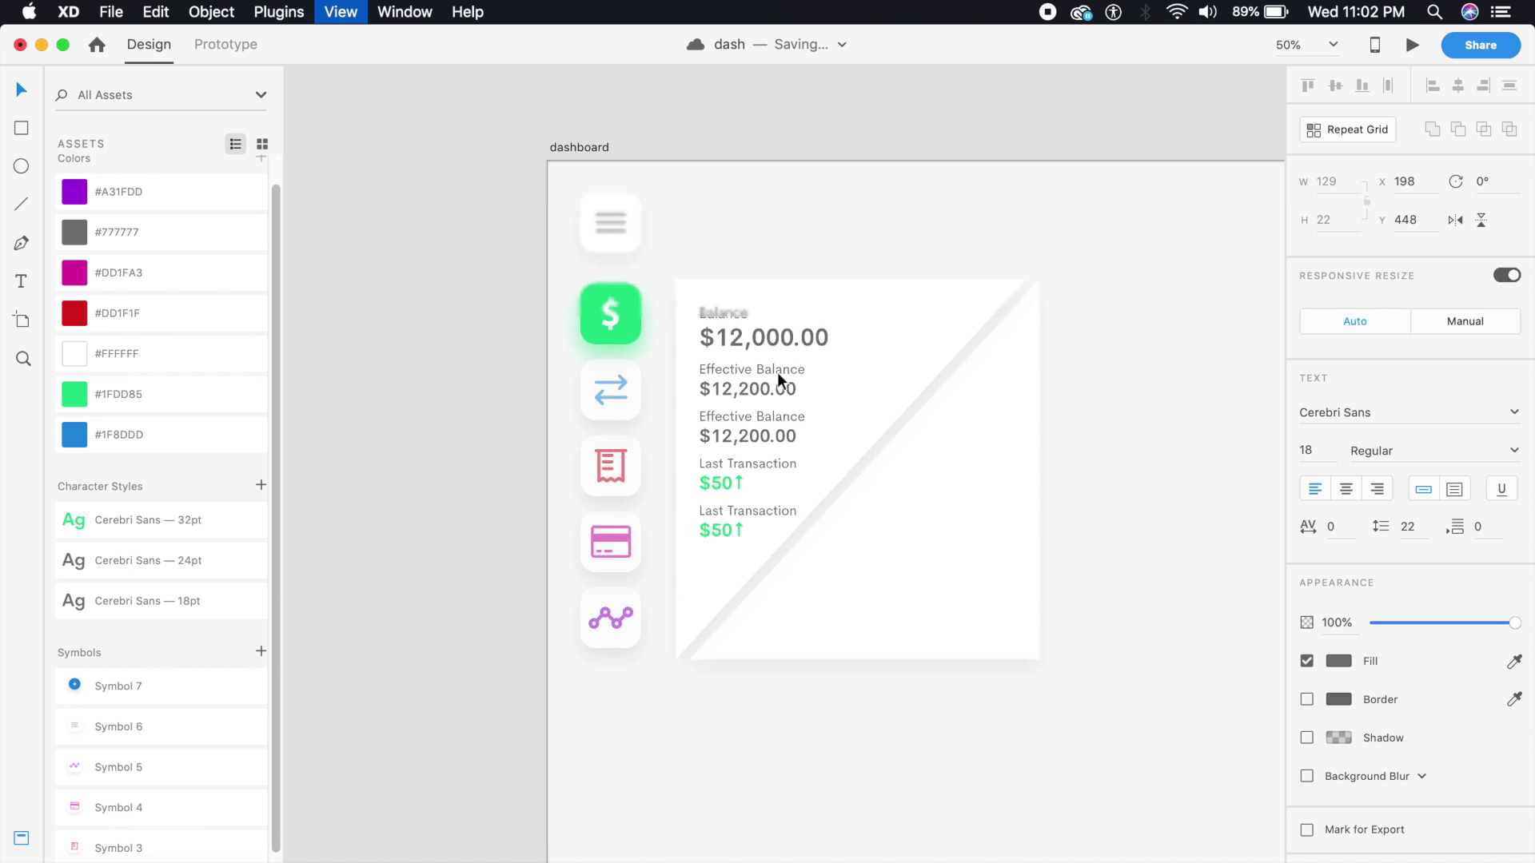
drag(747, 276, 780, 659)
drag(770, 99, 863, 572)
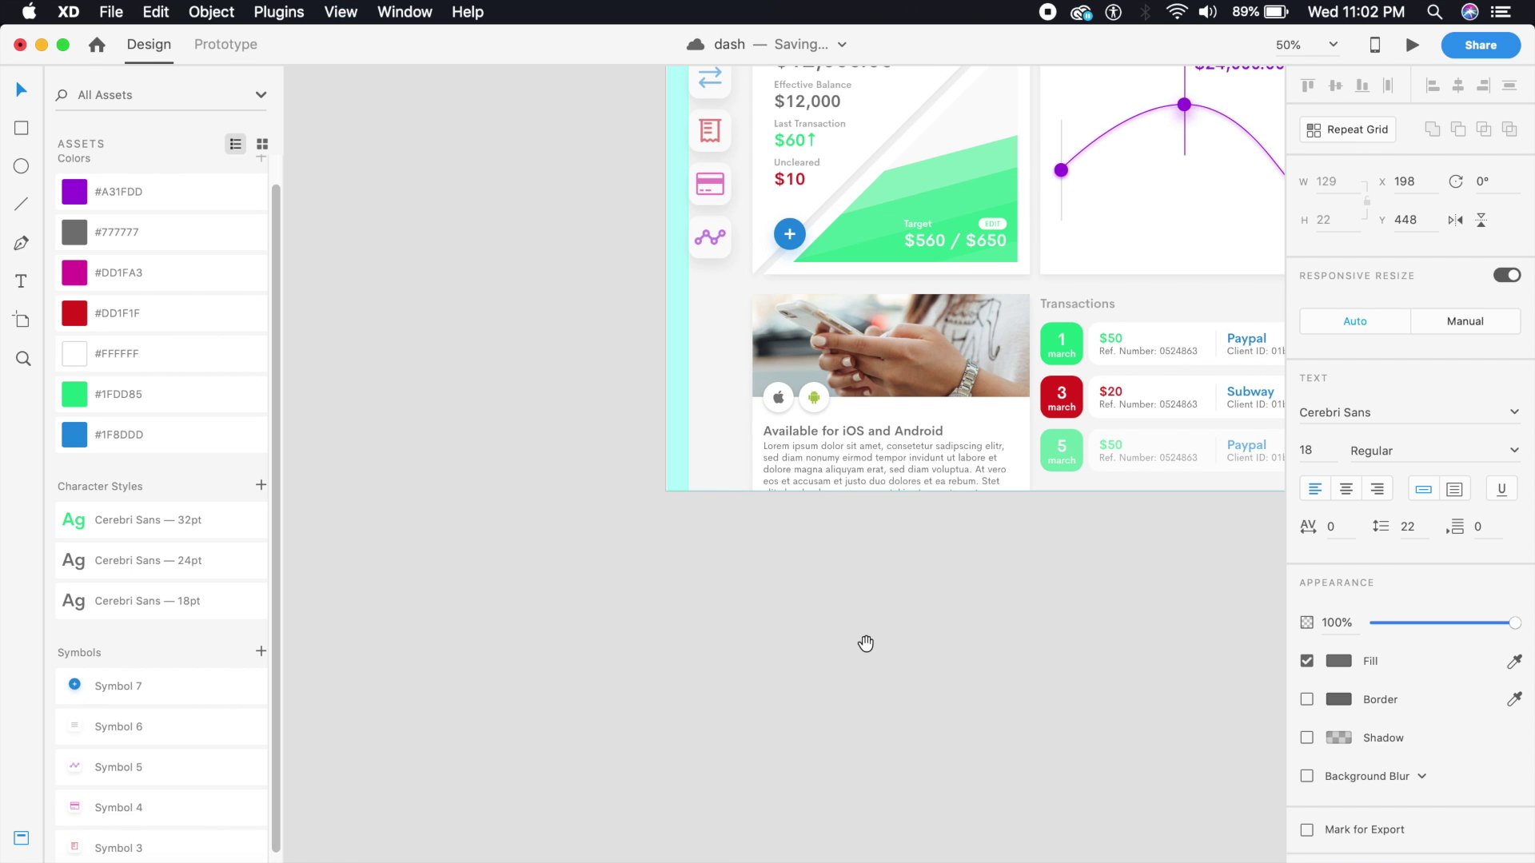
drag(864, 644, 859, 272)
drag(840, 590, 603, 602)
key(super+plus)
key(super+plus)
double_click(736, 344)
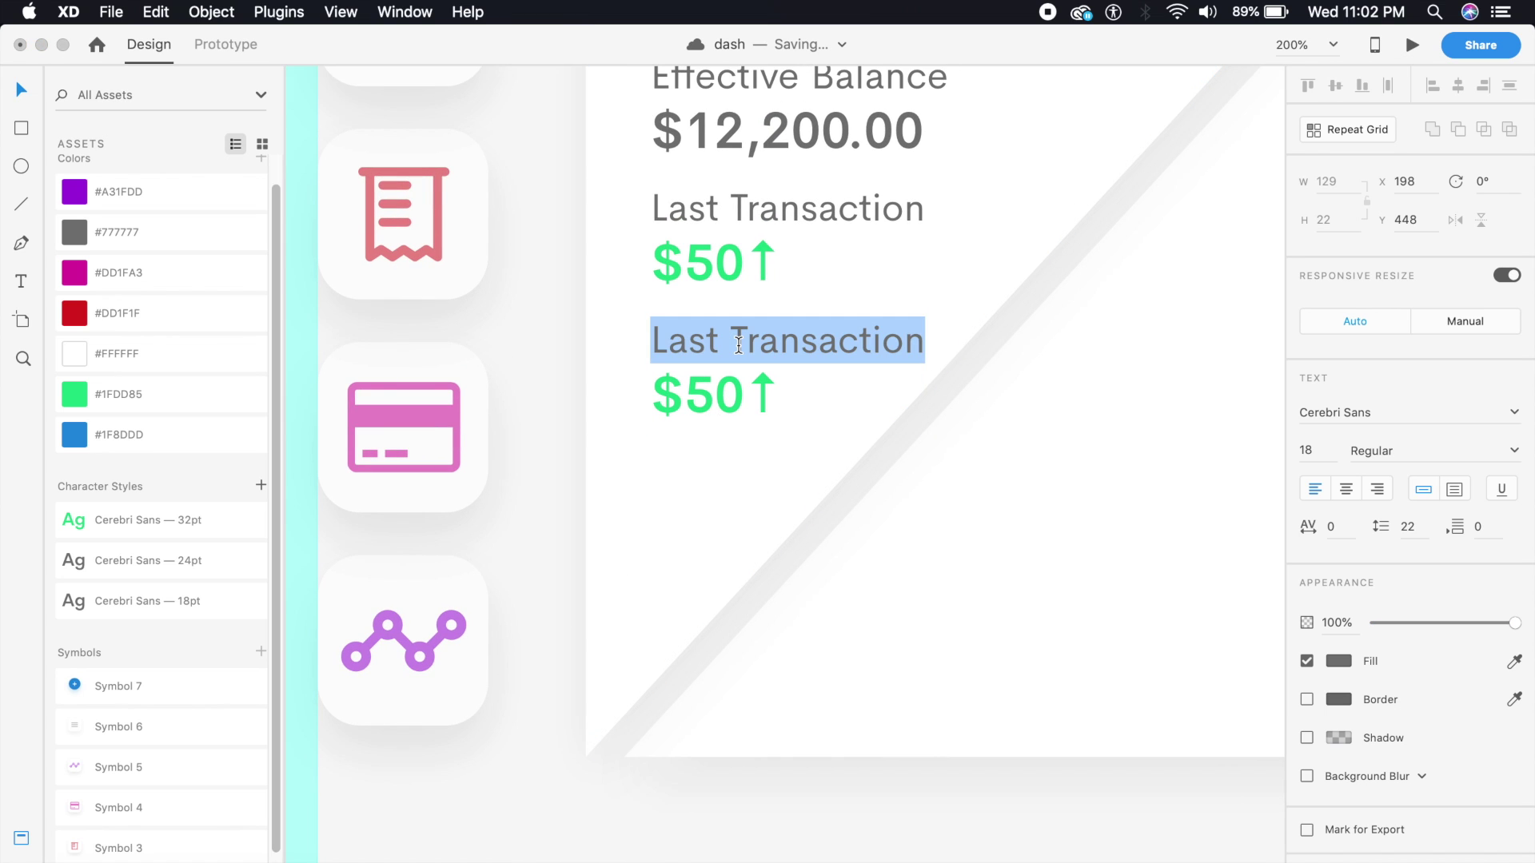
text(Unc)
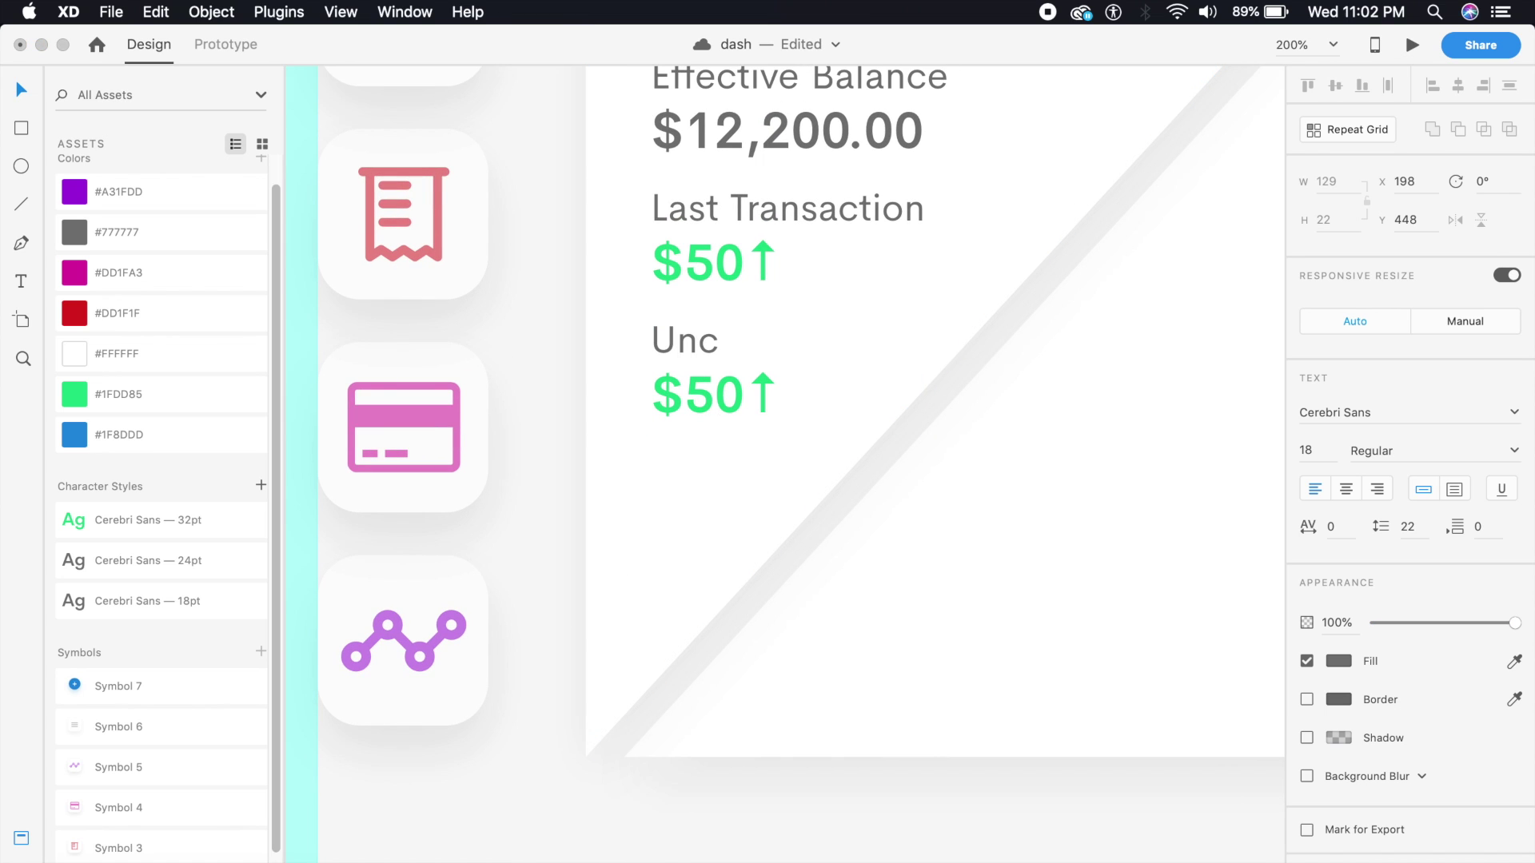
text(leared)
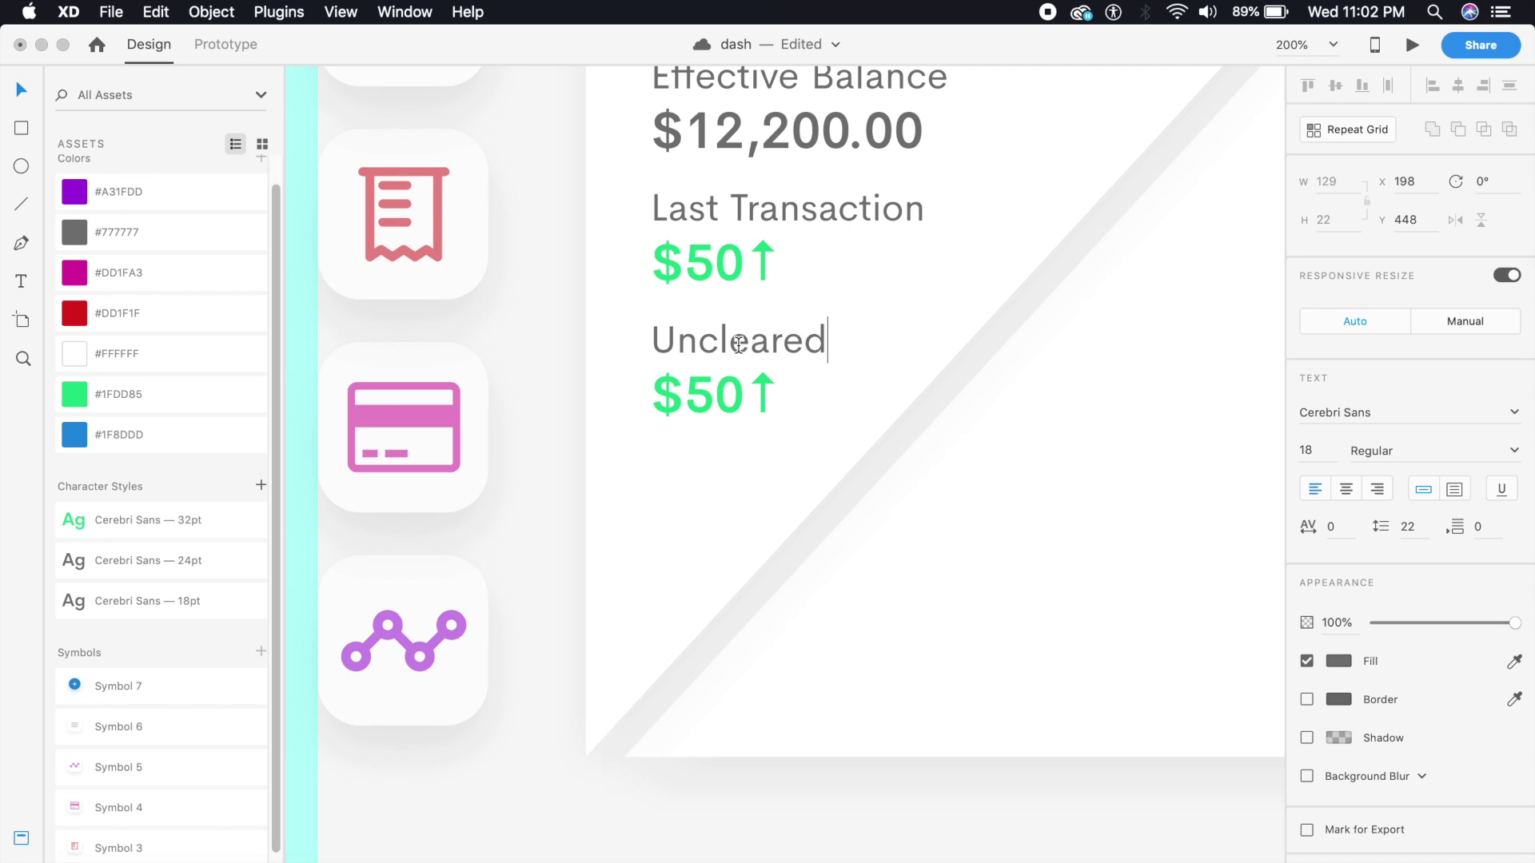
Step: Change the amount below the Uncleared label to "$100" and color it with the saved red #DD1F1F
key(Escape)
double_click(732, 393)
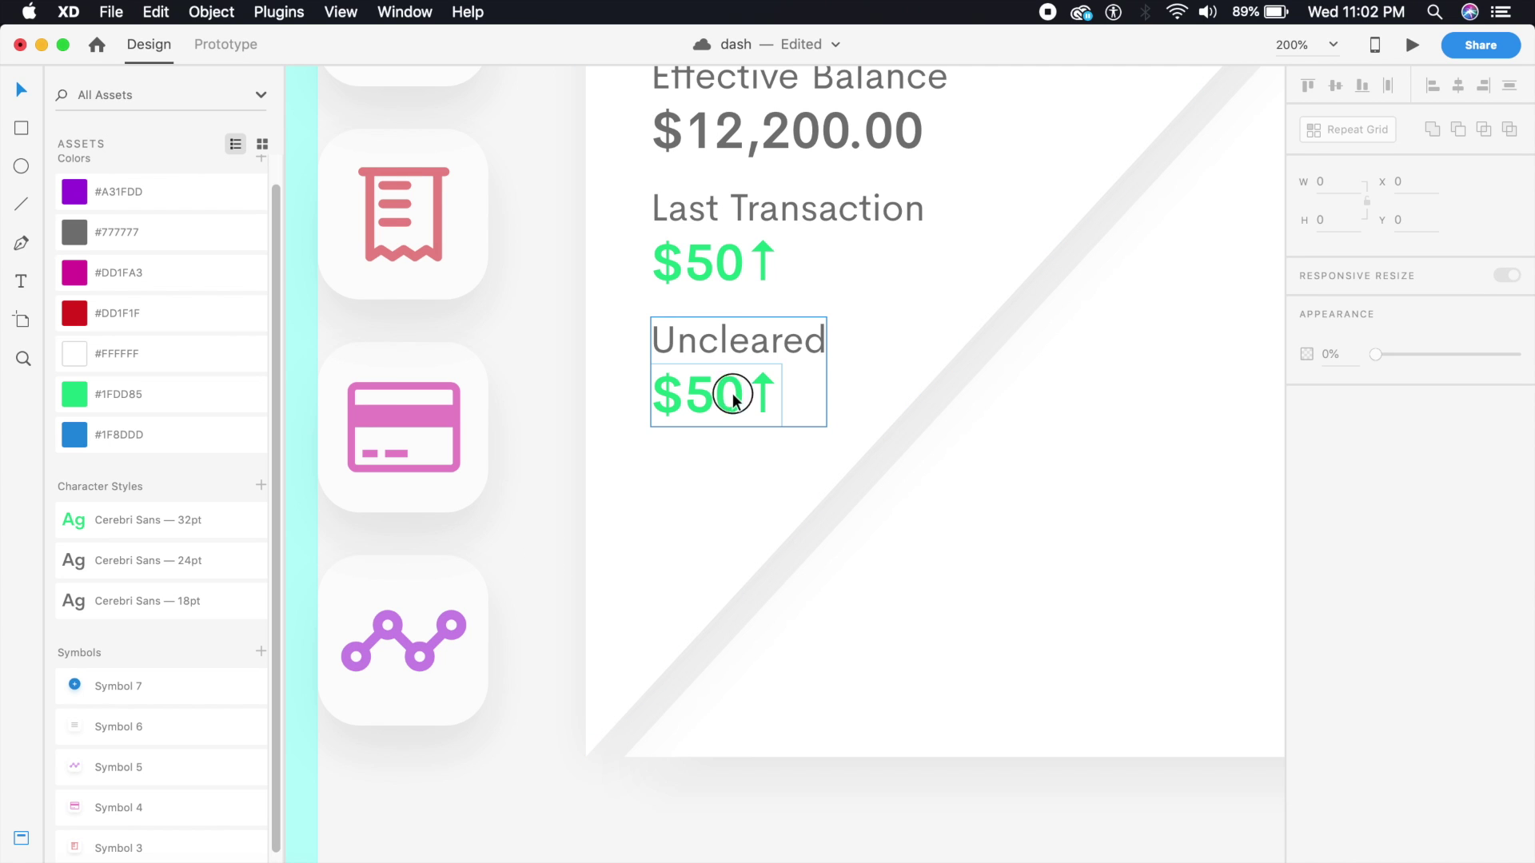
double_click(732, 393)
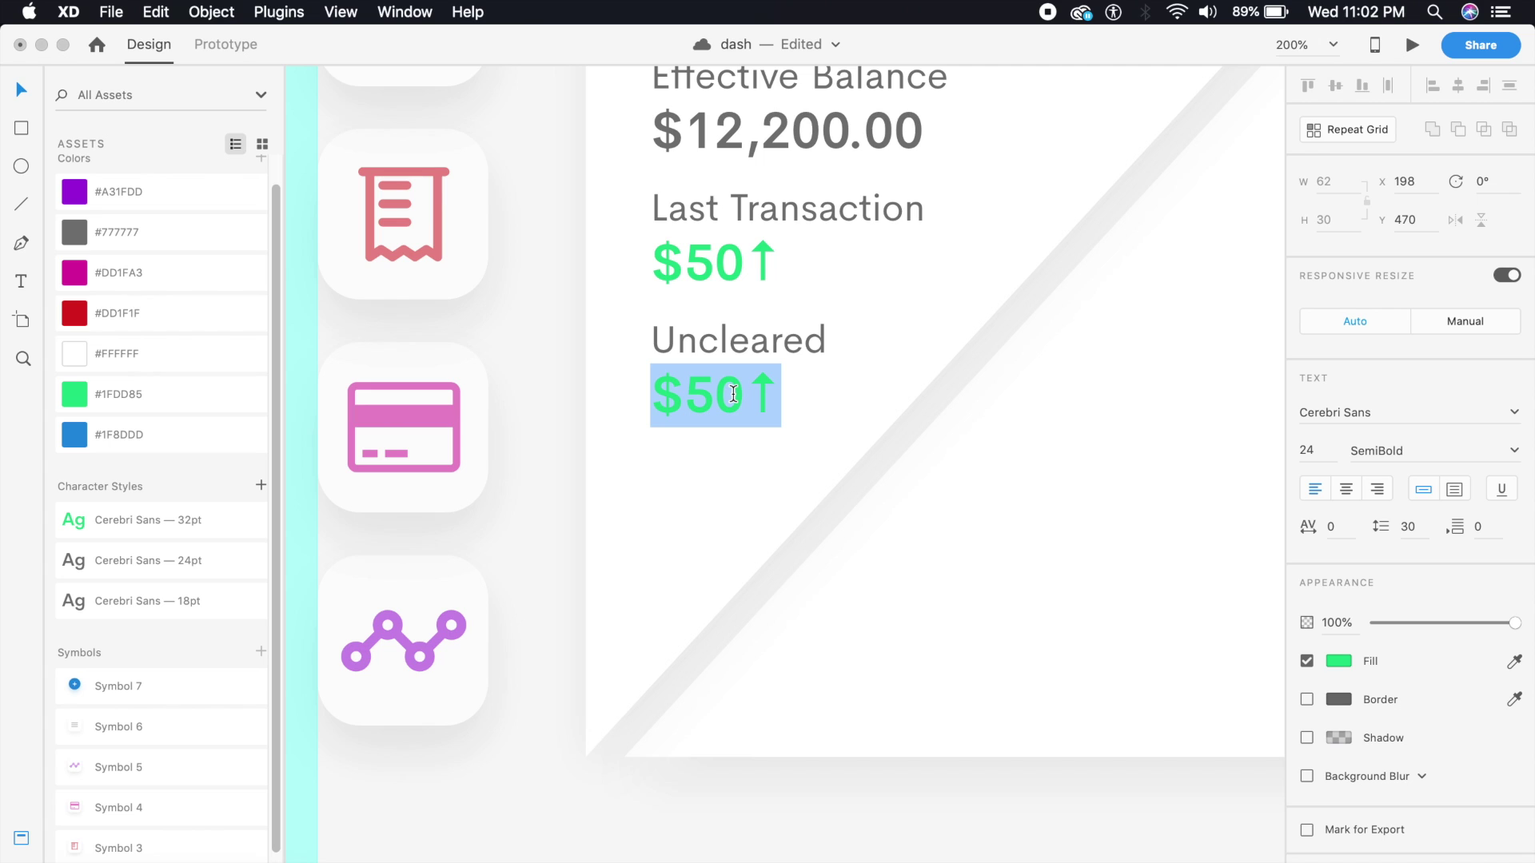
text($100)
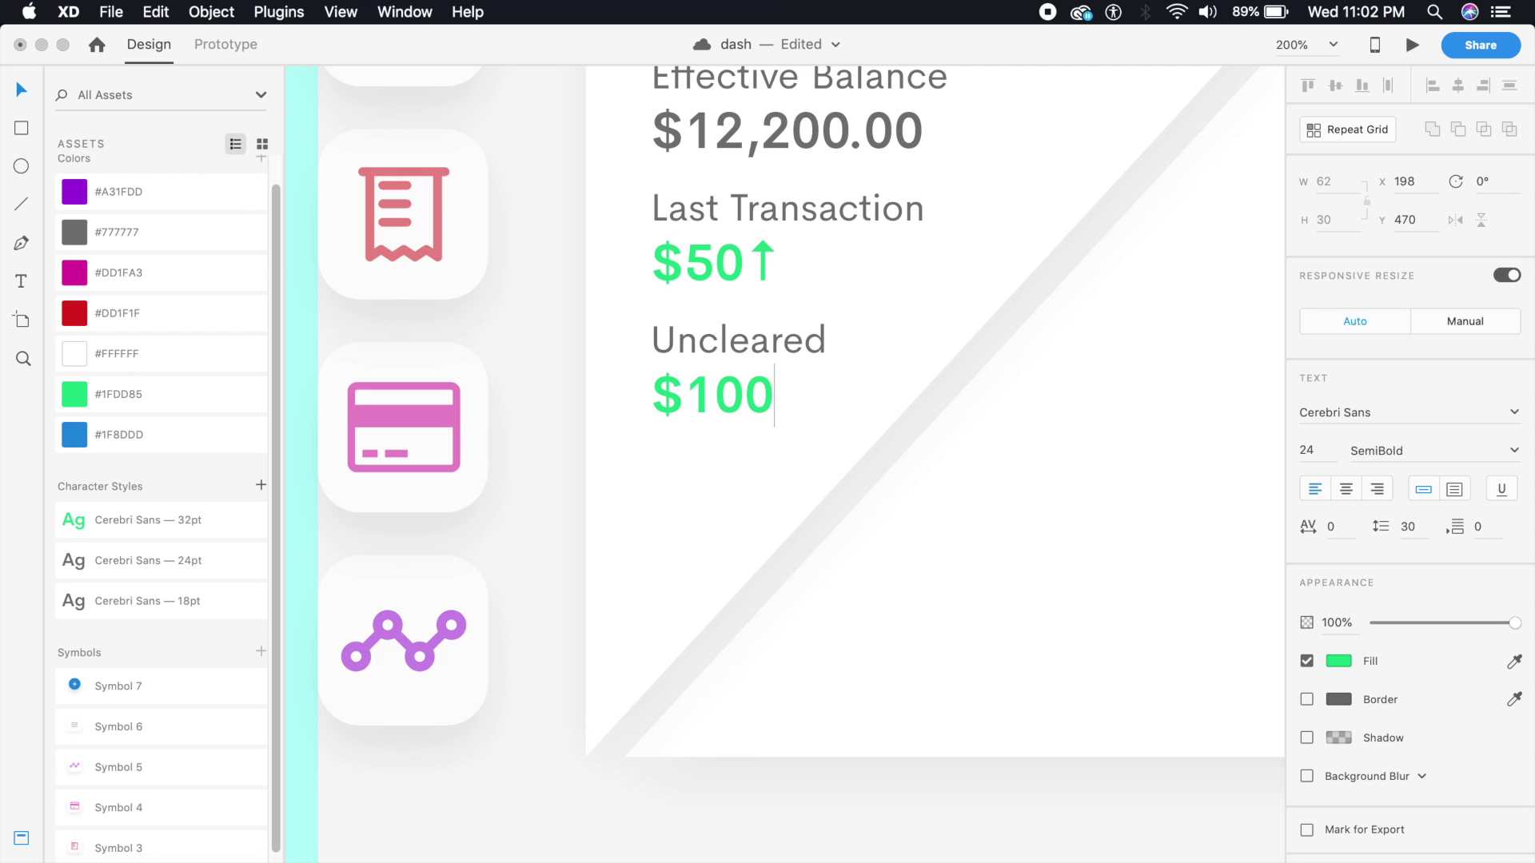
key(Escape)
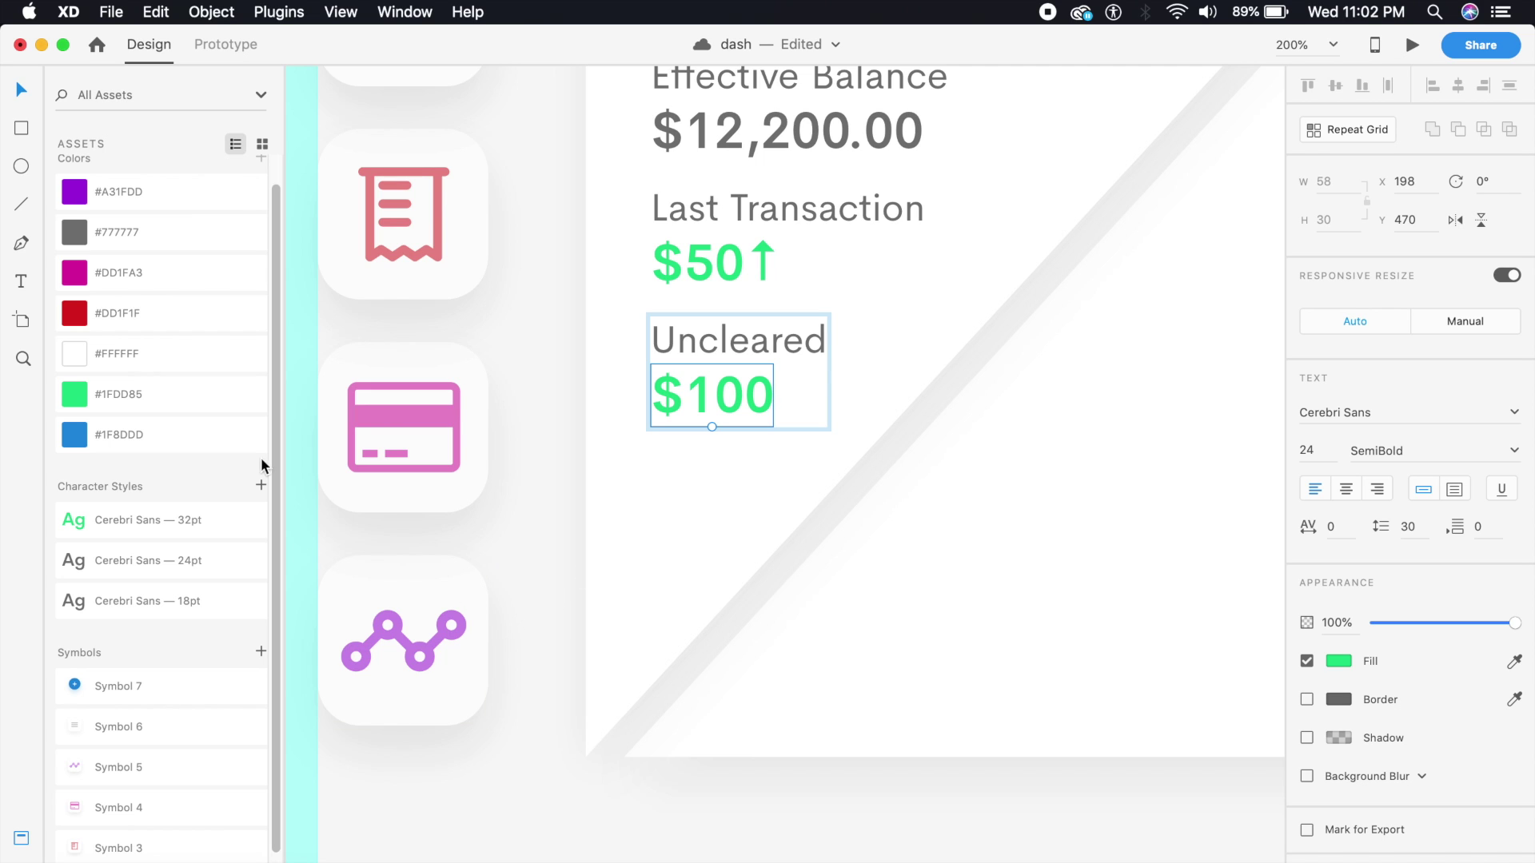
click(174, 312)
click(551, 485)
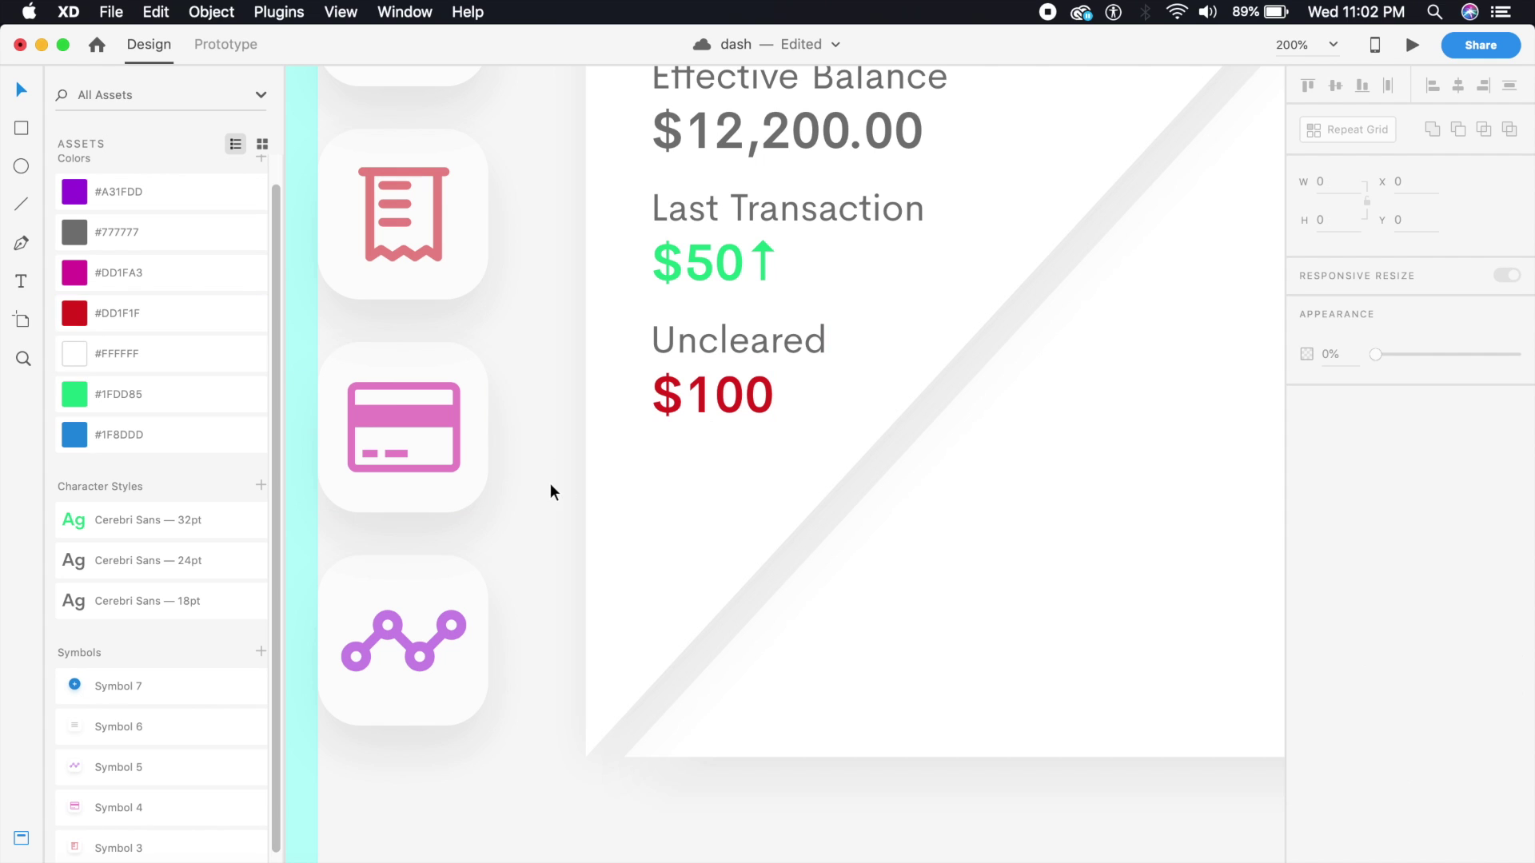
Step: Save the dashboard document with the completed amounts on the card
key(super+1)
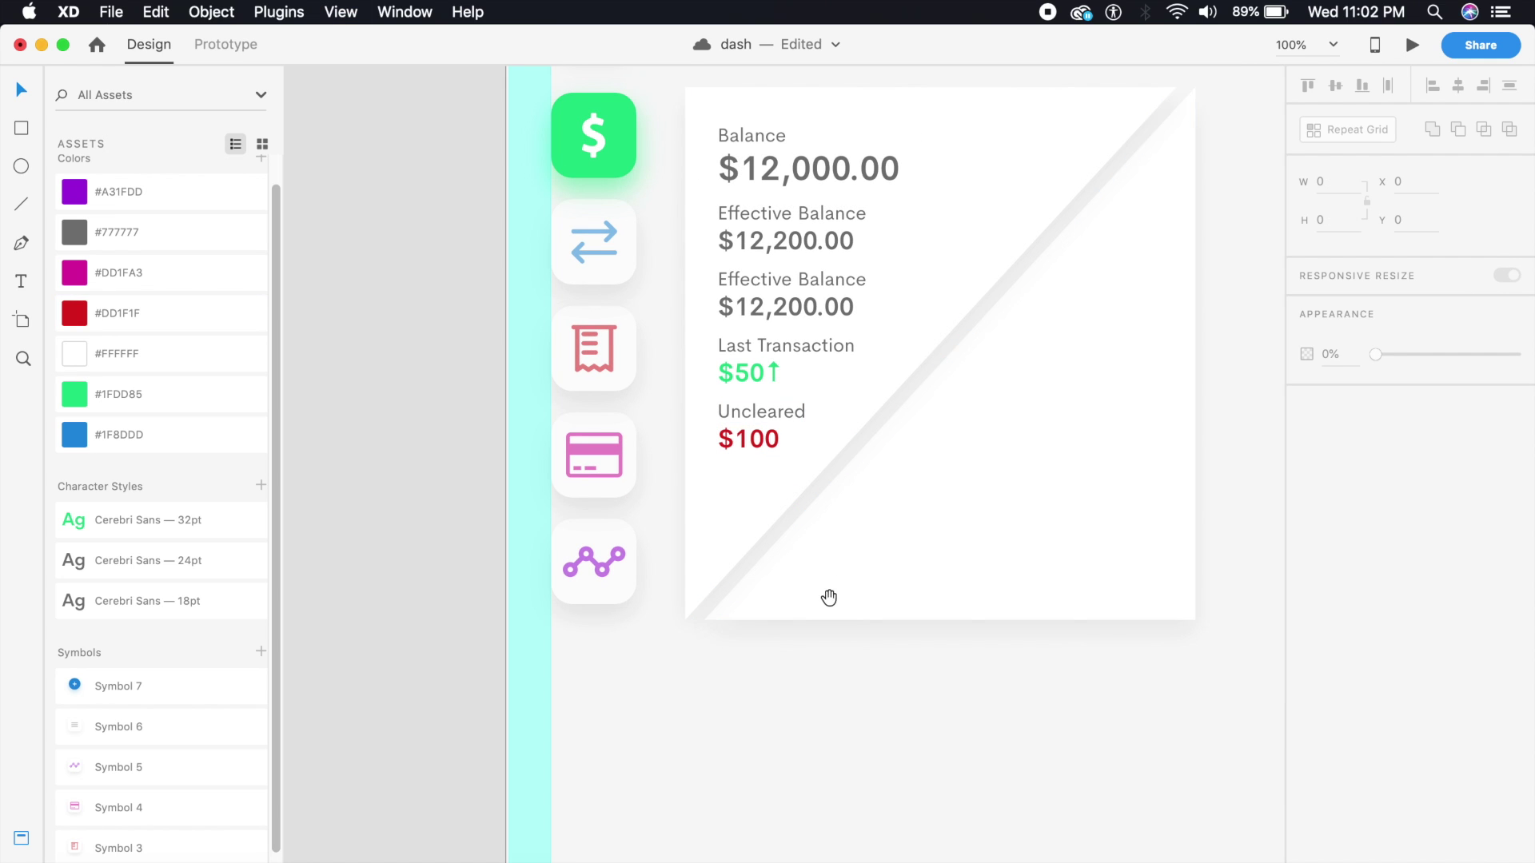
scroll(800, 640, right, 3)
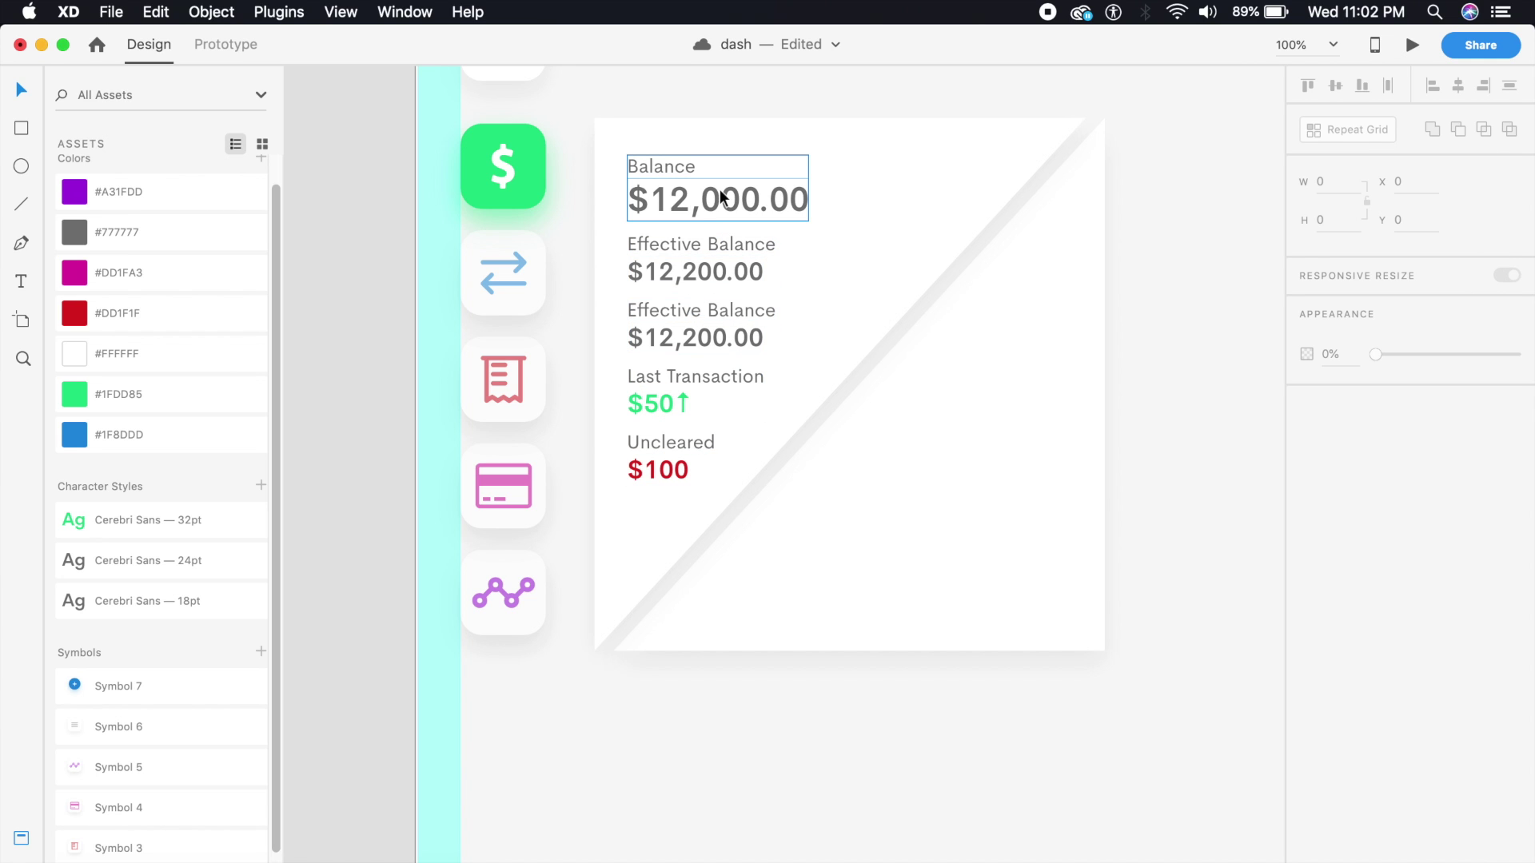
key(super+s)
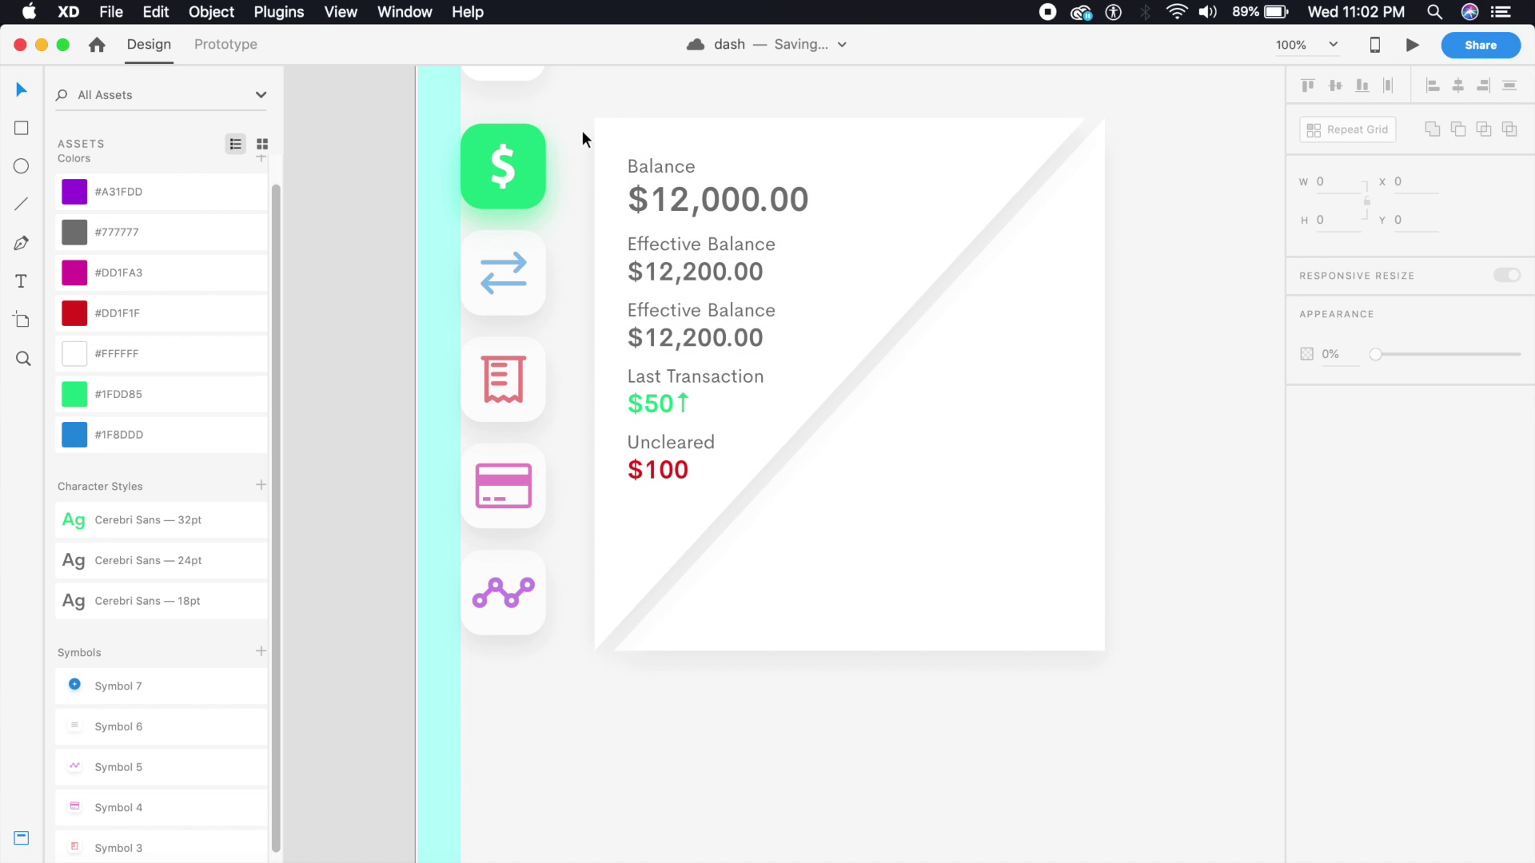
Step: Place the blue plus button symbol (Symbol 7) on the card's diagonal below the Uncleared amount at X 233, Y 520
drag(147, 688, 693, 552)
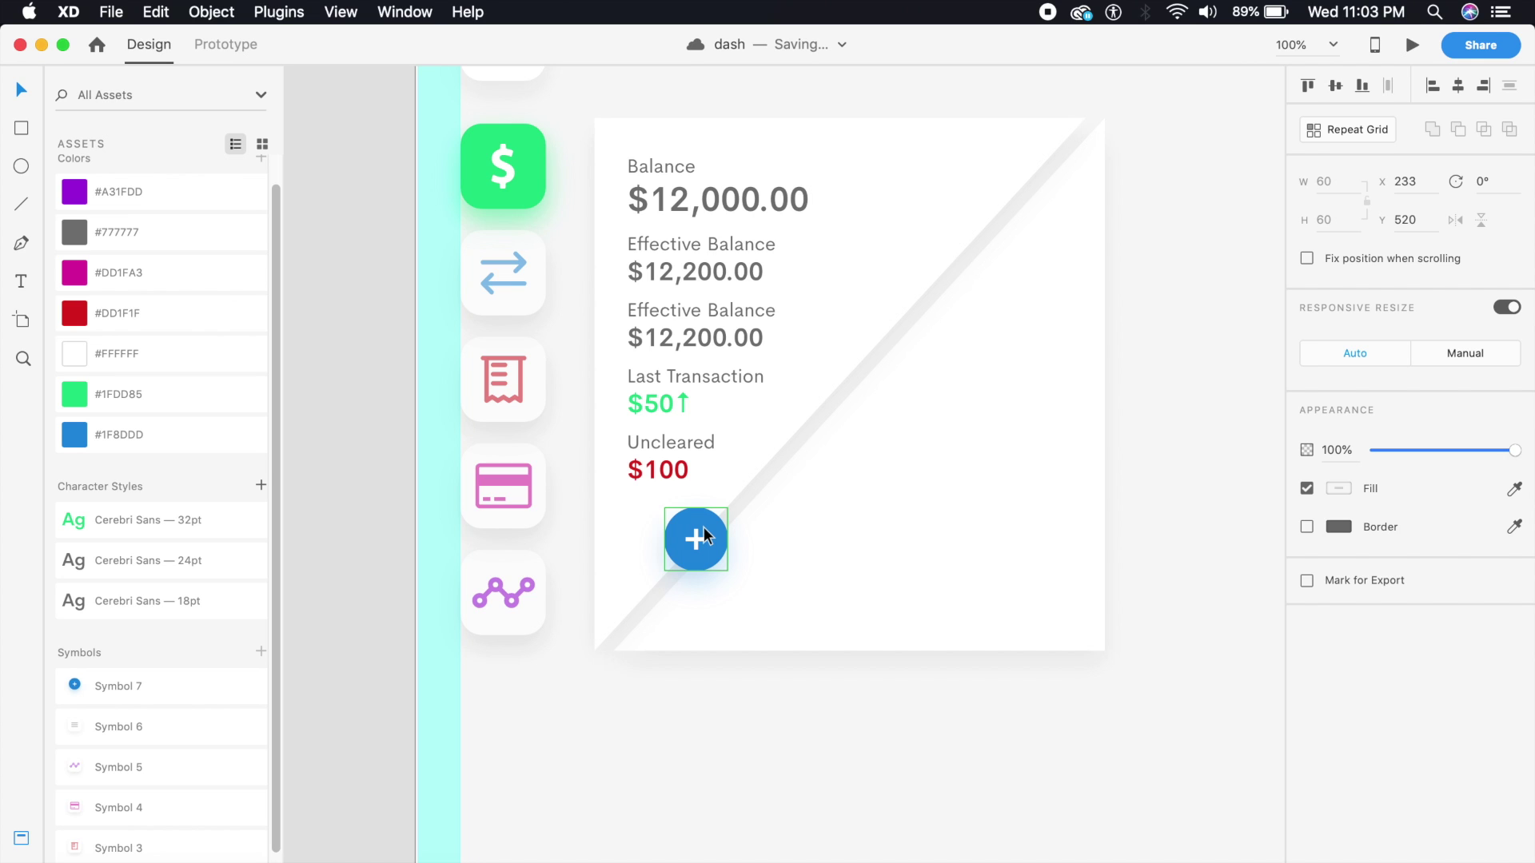
mouse_move(694, 541)
mouse_down()
mouse_move(679, 555)
mouse_move(699, 529)
mouse_up()
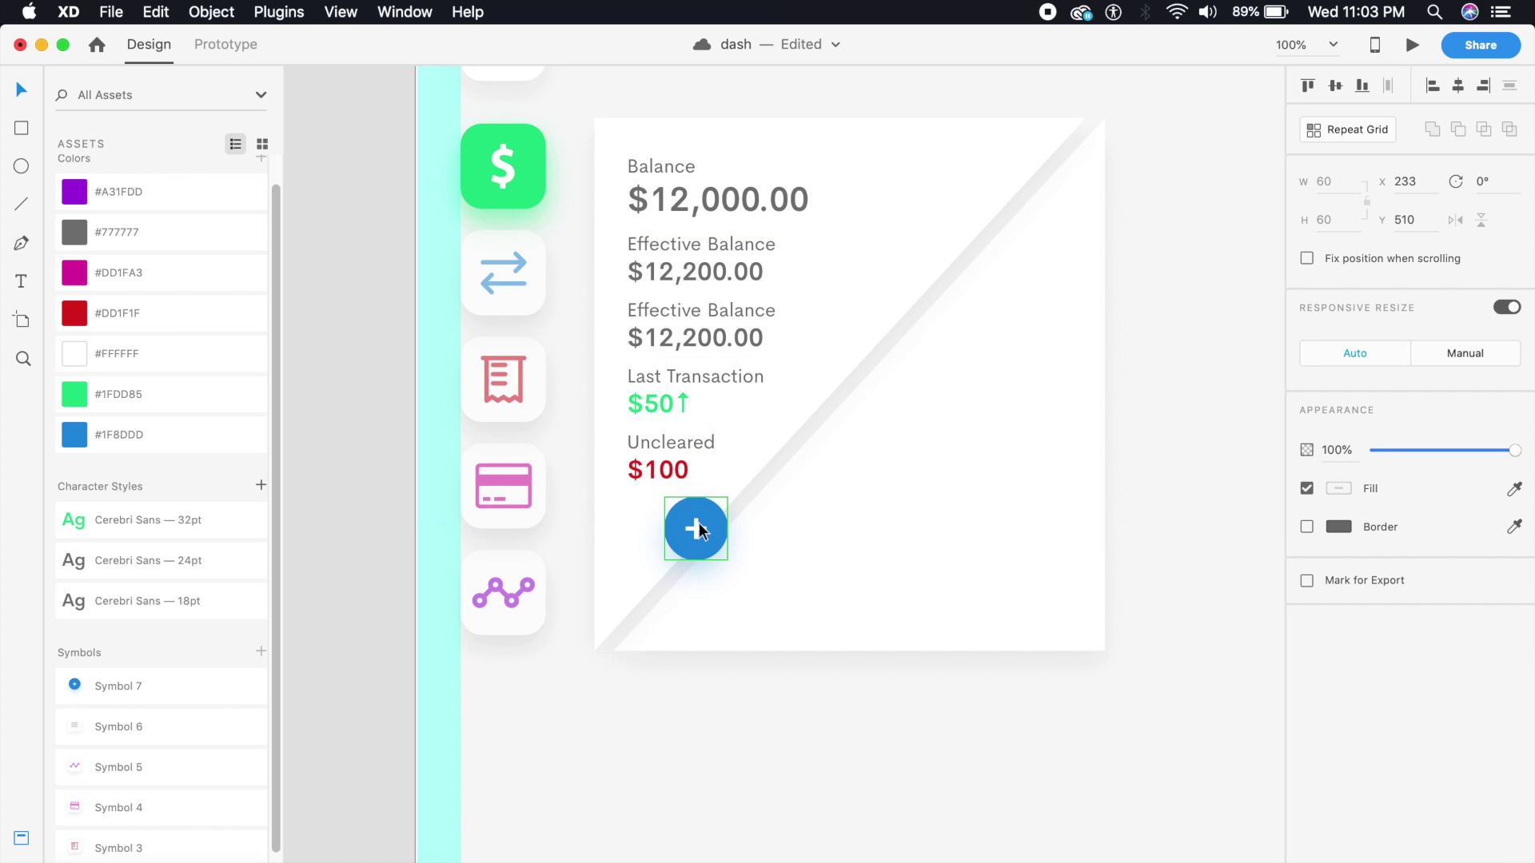
key(shift+Down)
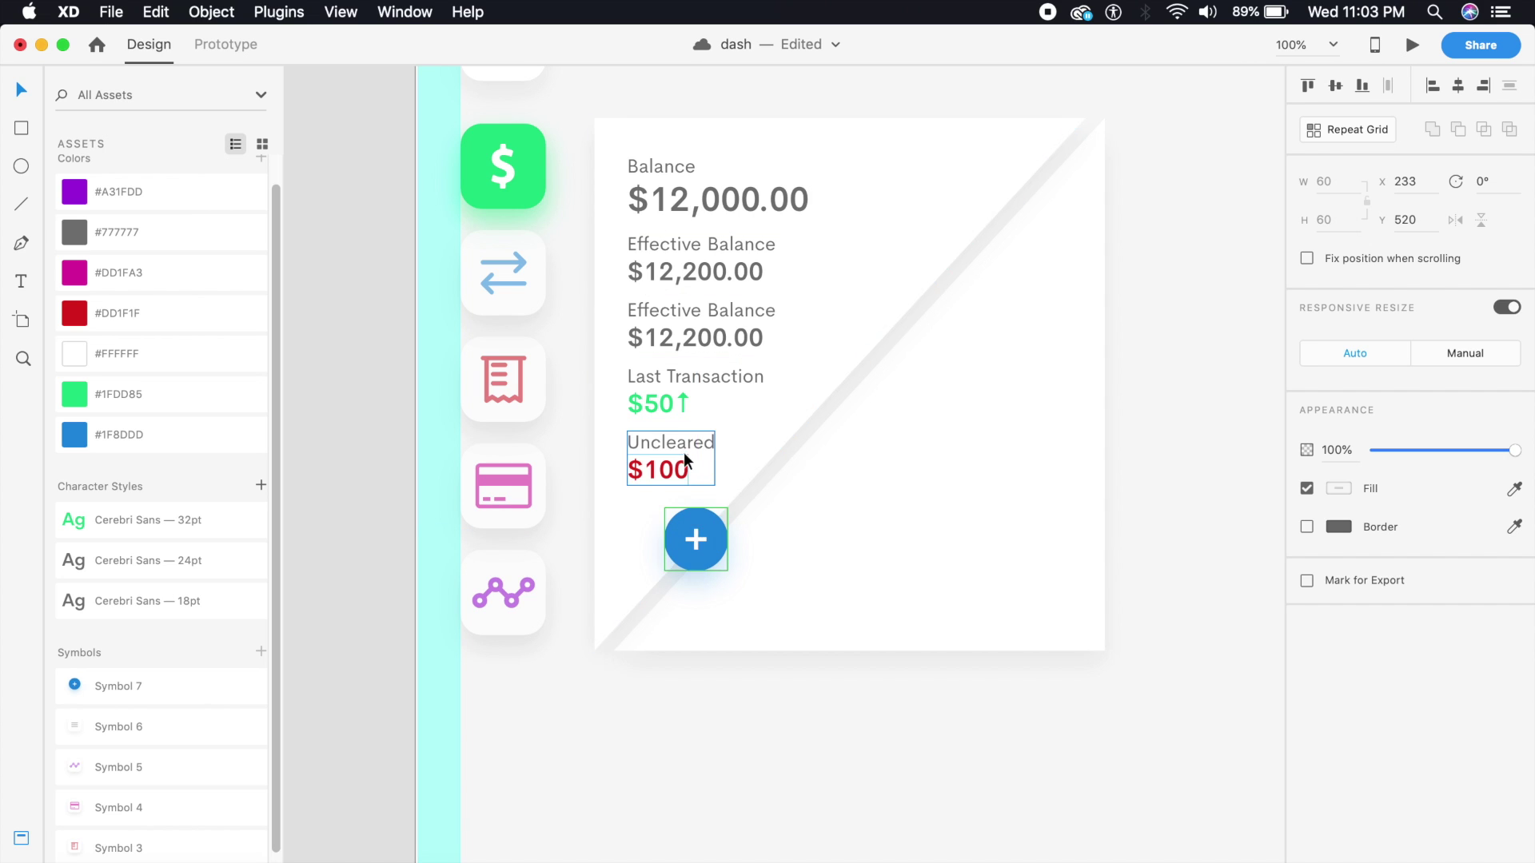
click(667, 786)
key(super+minus)
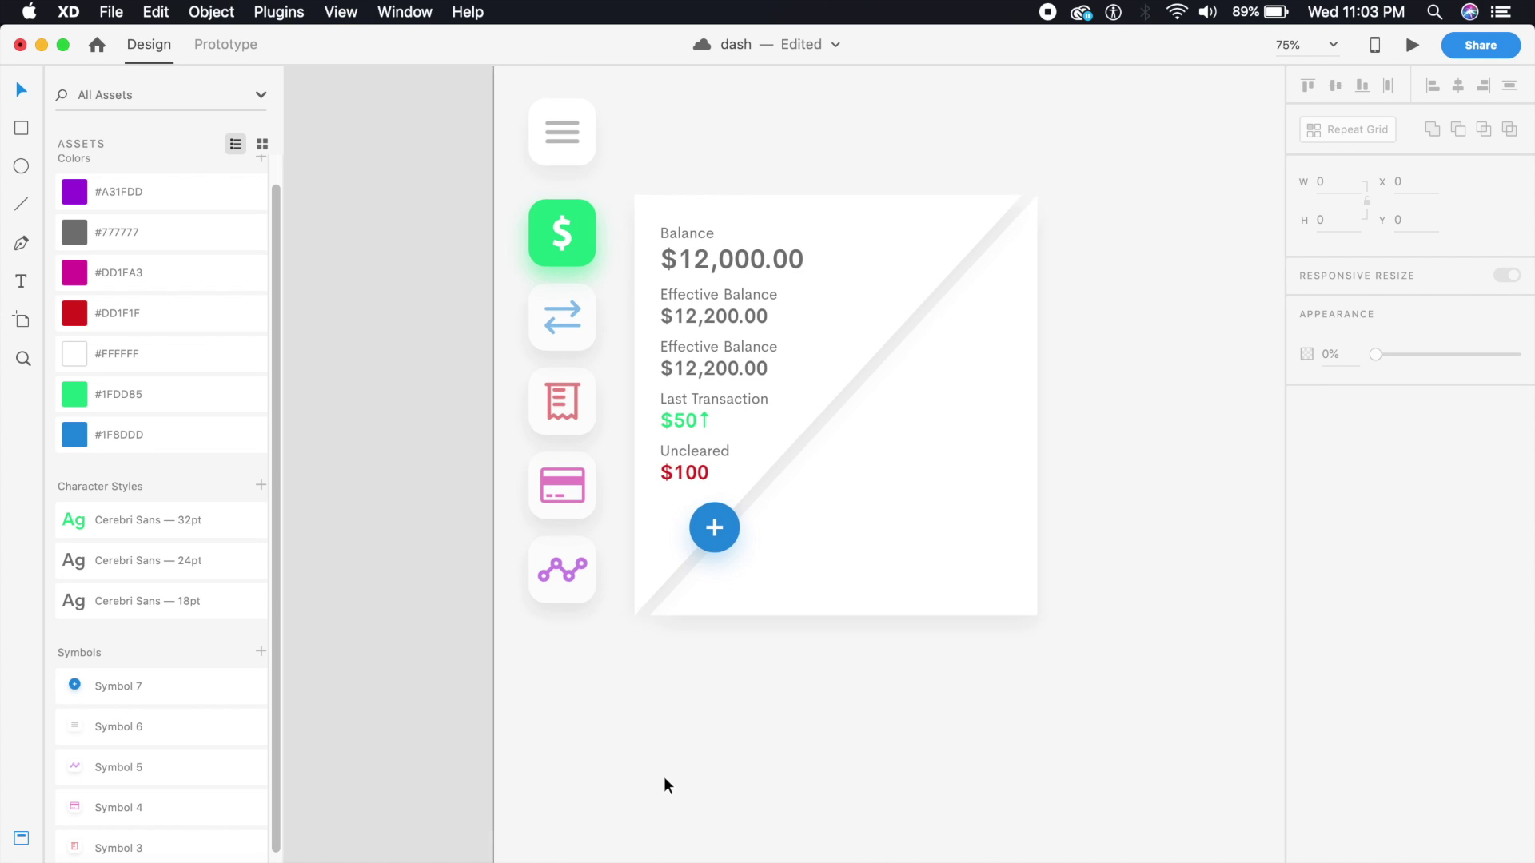
key(super+equal)
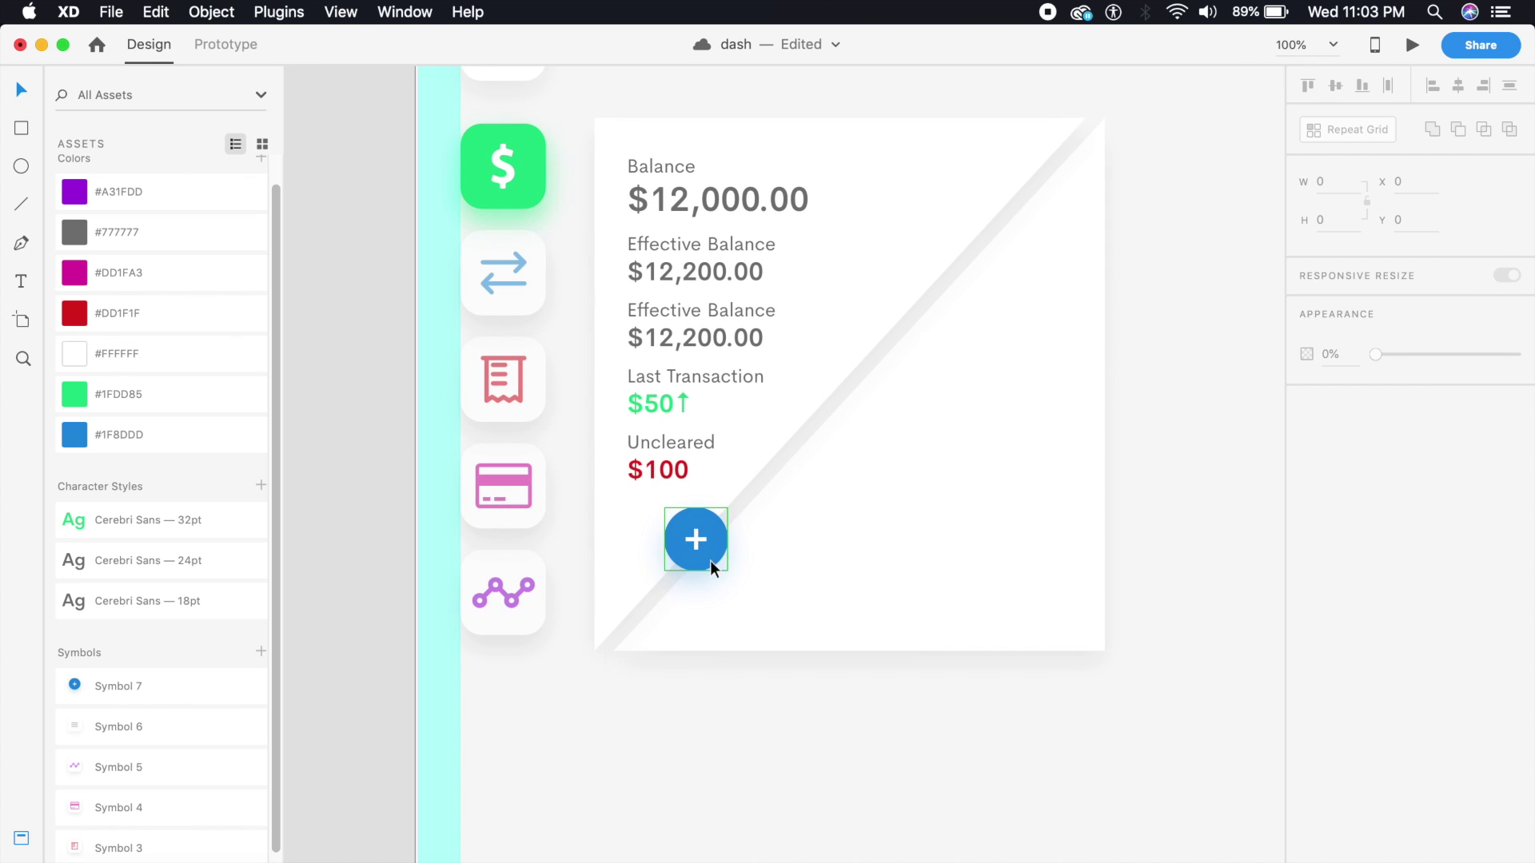
Step: Check the plus button's shadow color settings and save the document
scroll(731, 684, right, 3)
scroll(731, 684, up, 1)
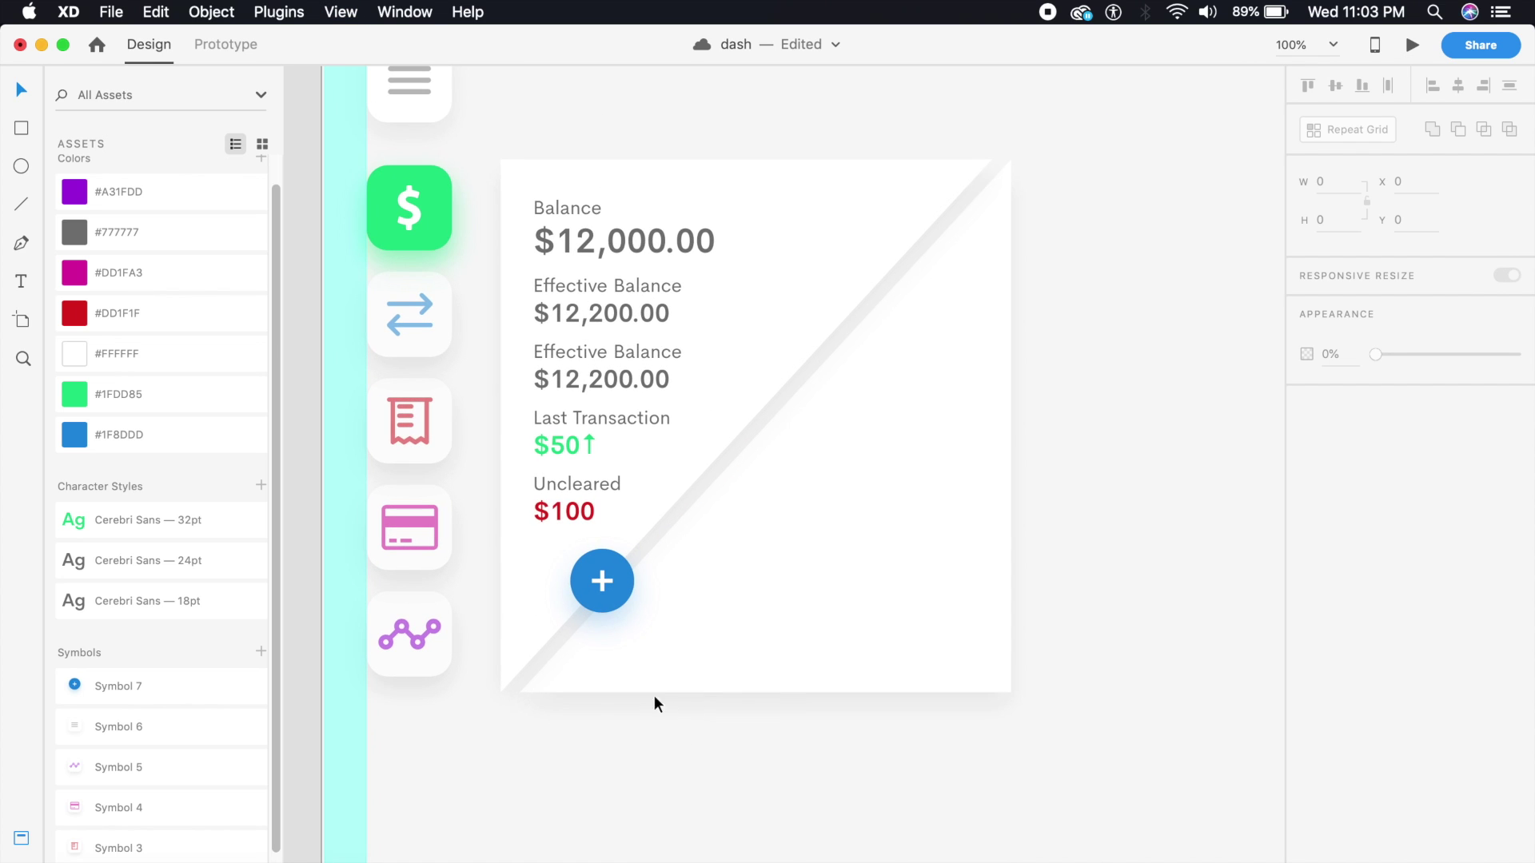
click(626, 593)
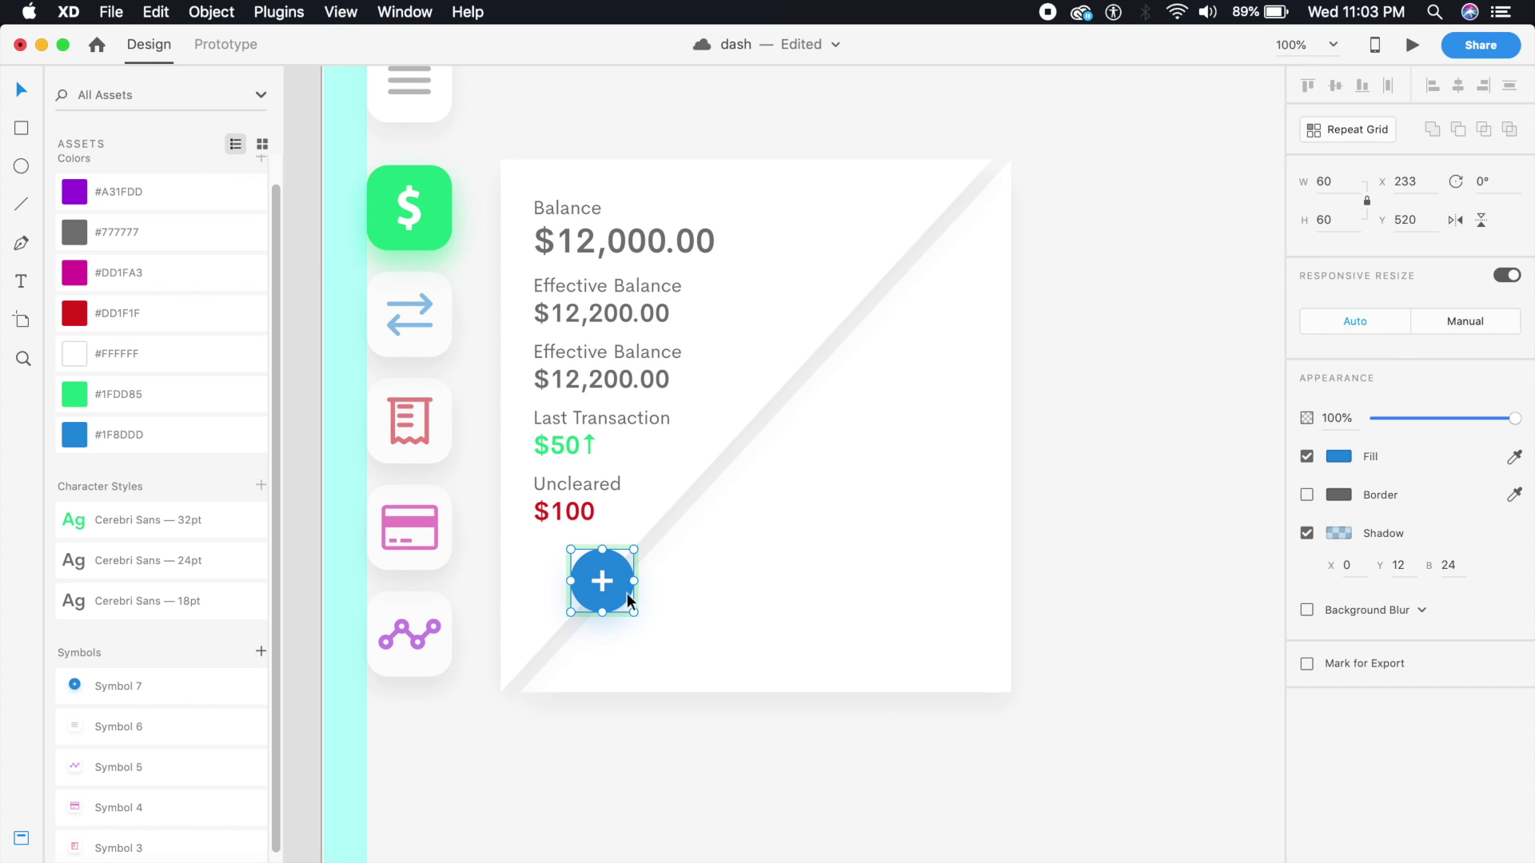
click(1340, 532)
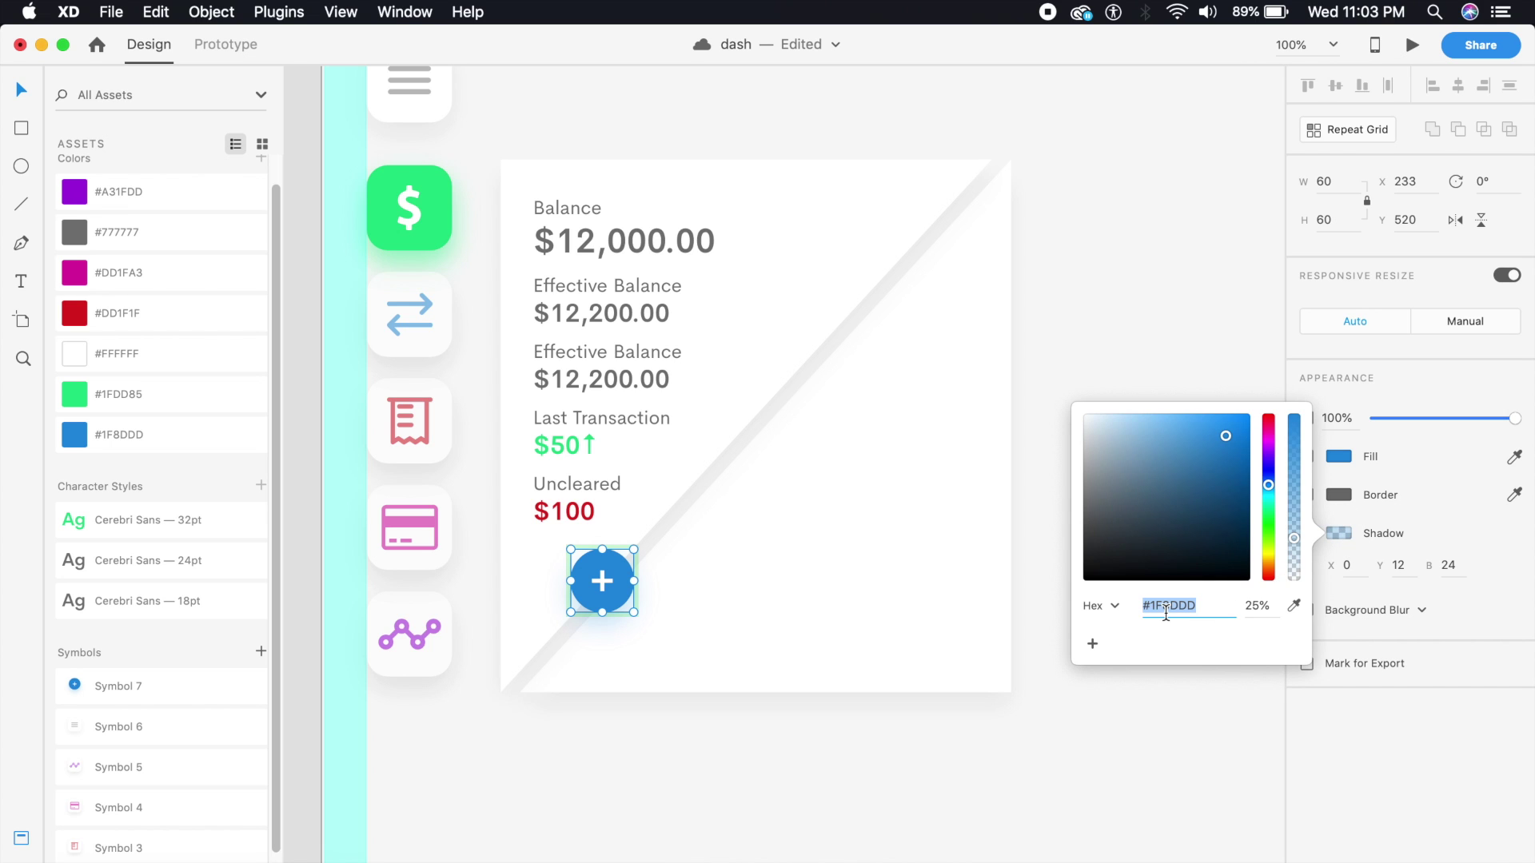
click(1052, 727)
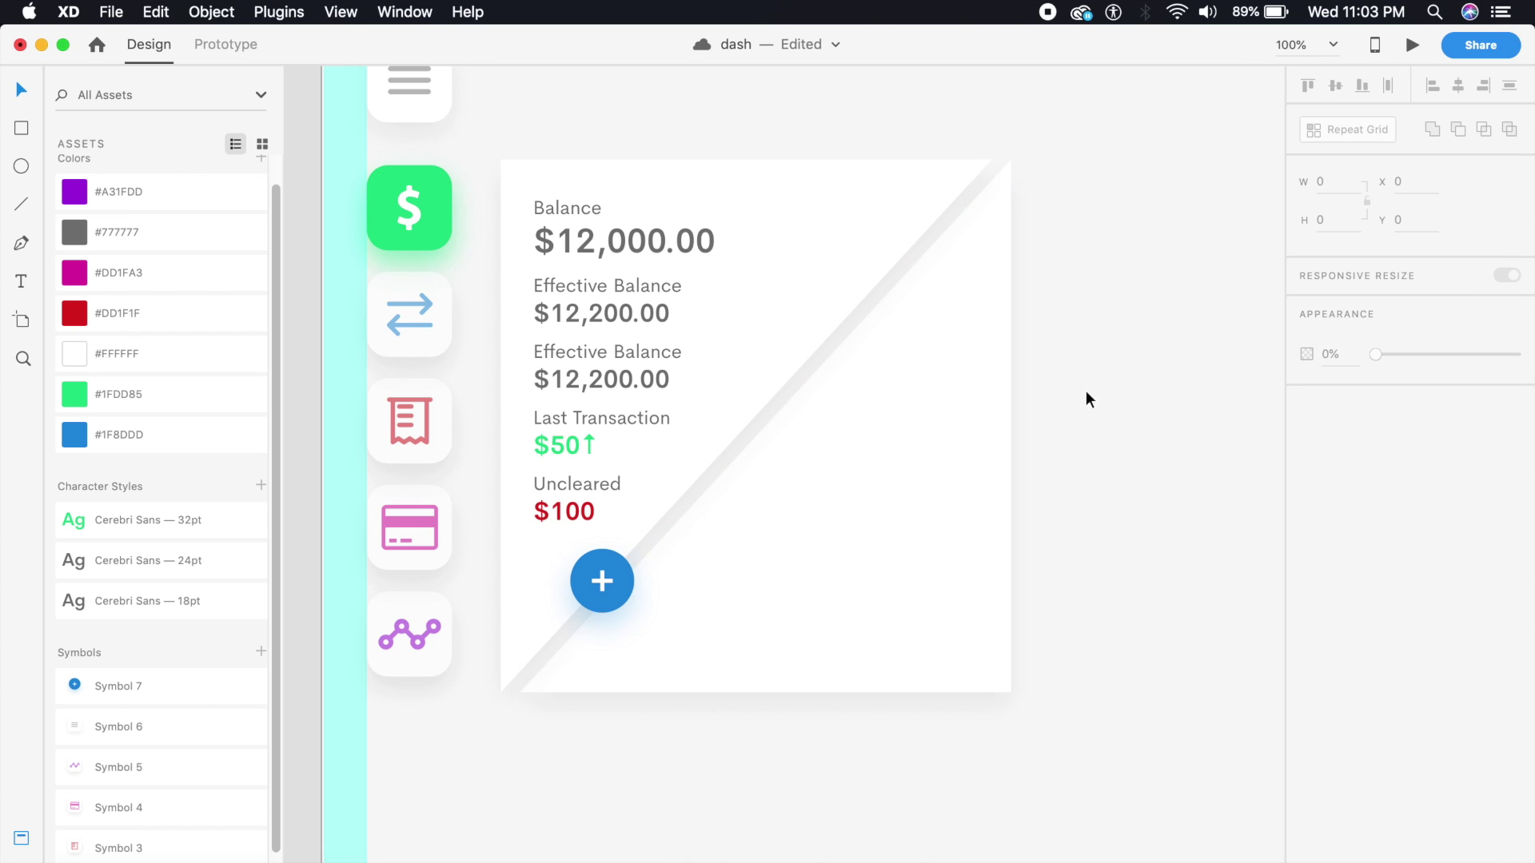
key(super+s)
Step: Make a shadowless copy of the card's lower-right triangle and fill it with grey #C6C1C1
click(1024, 524)
drag(1024, 524, 1173, 568)
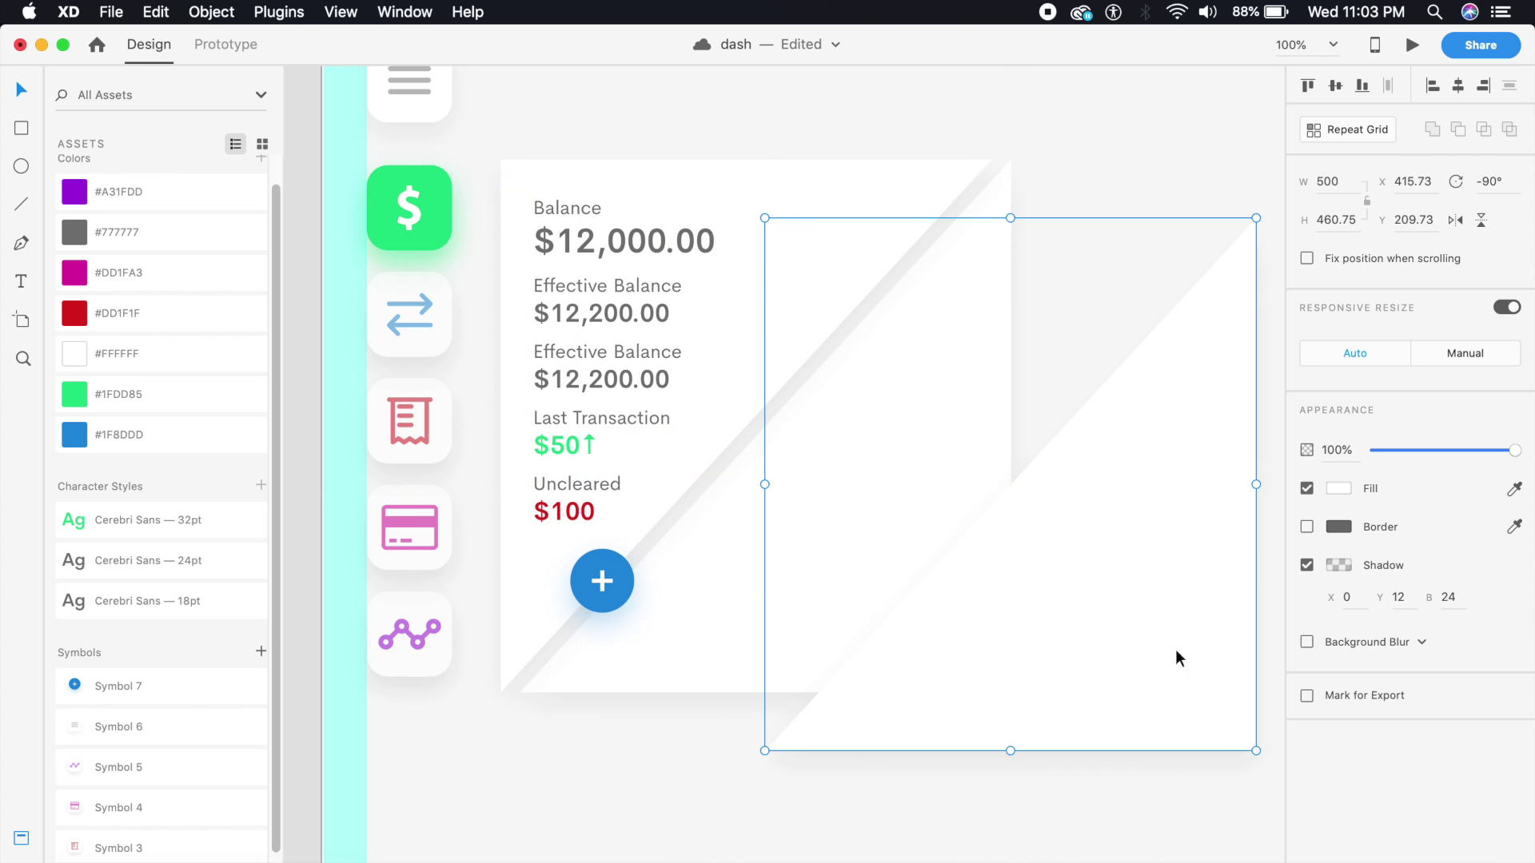
click(1307, 567)
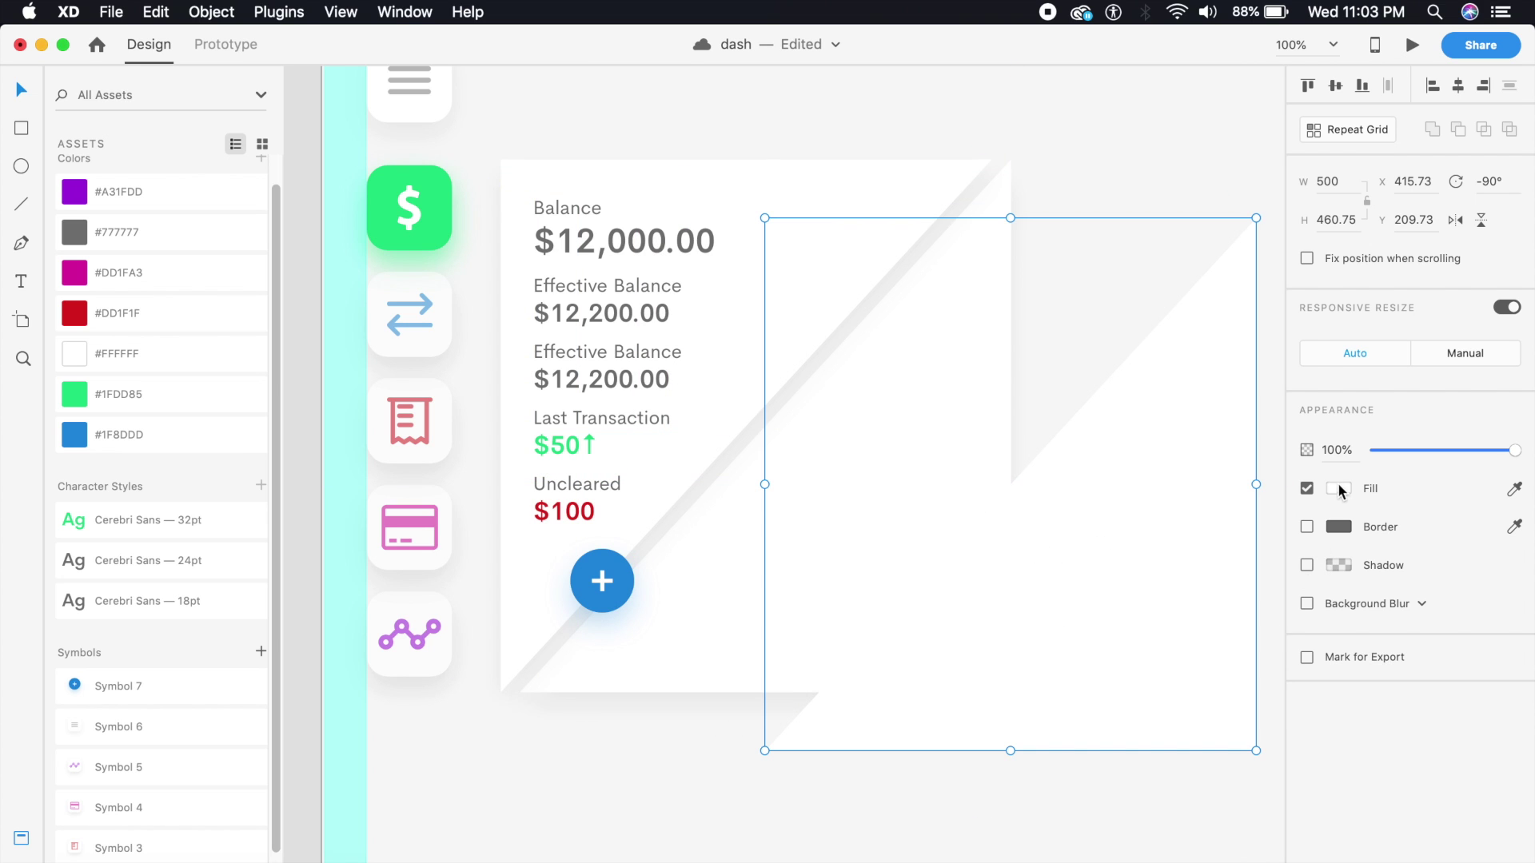
click(1339, 489)
drag(1197, 447, 1090, 414)
key(Escape)
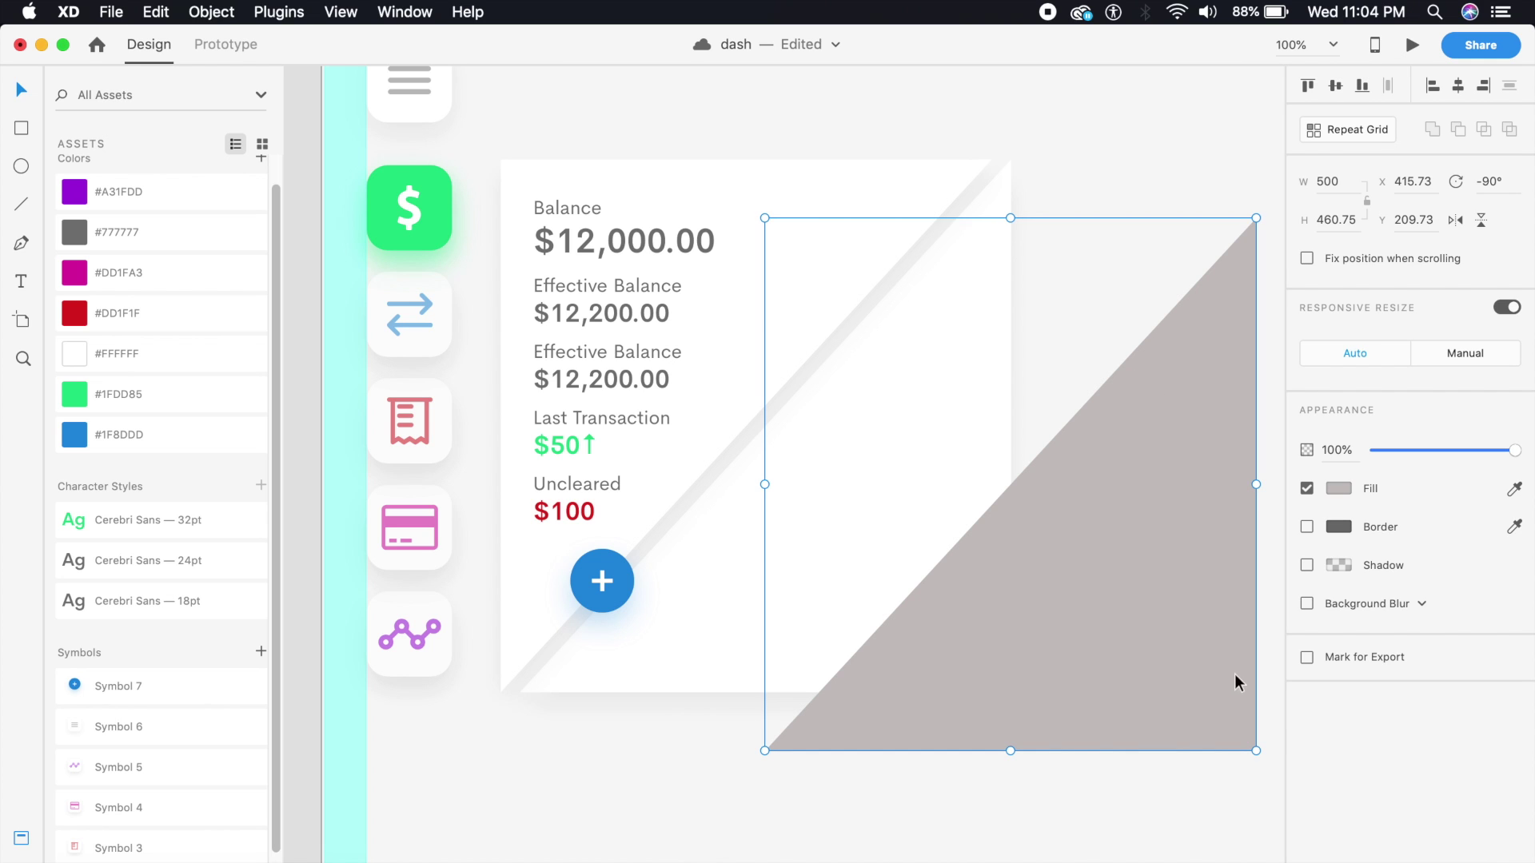
Step: Scale the grey triangle to 447.33 × 412.21 and inset it within the card's lower-right half at X 219.73, Y 192.73
drag(1256, 750, 1196, 695)
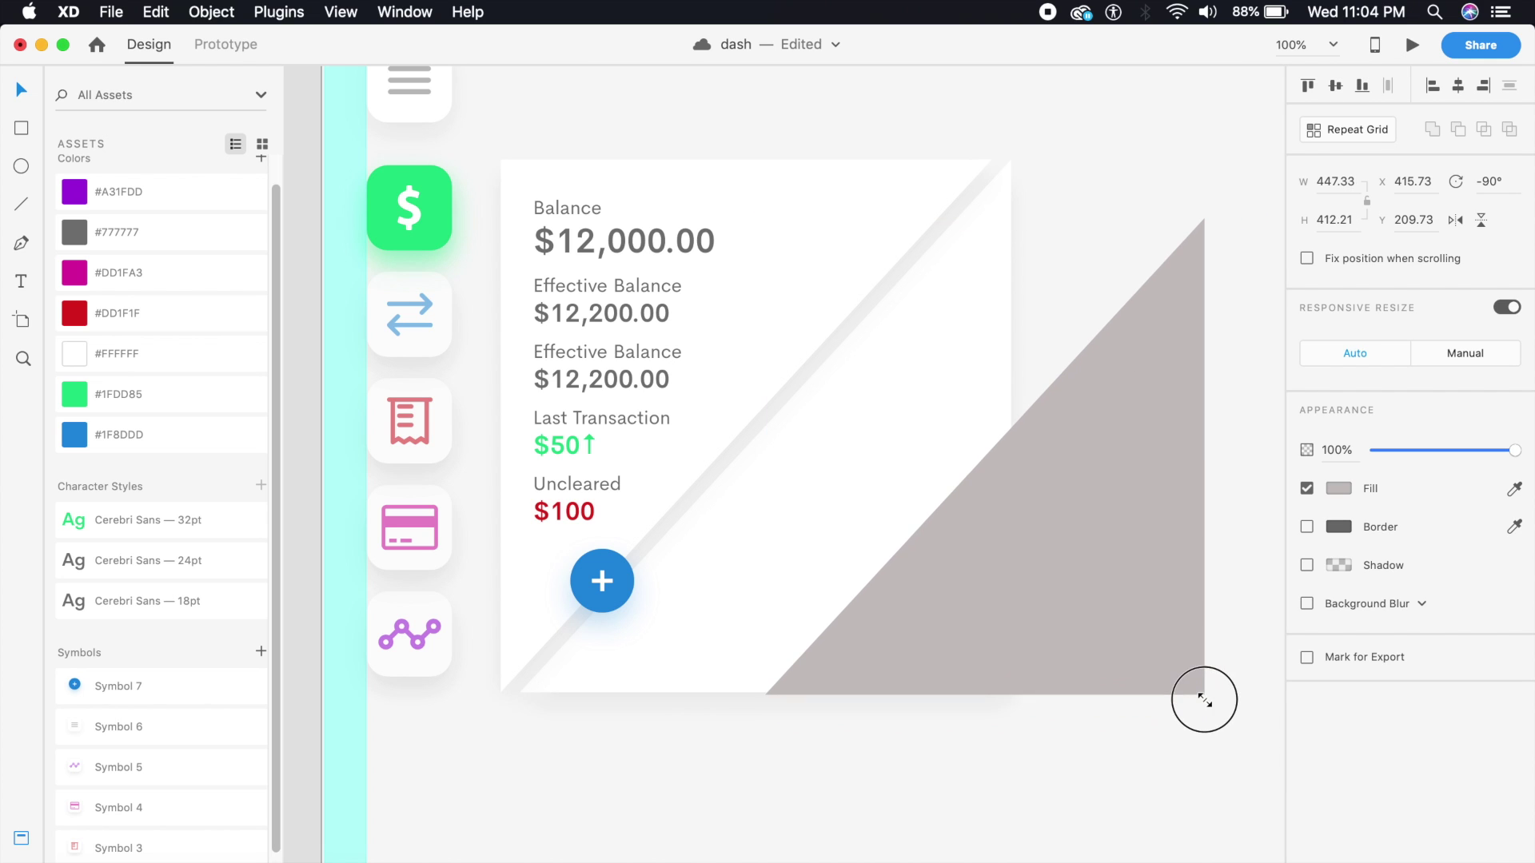
drag(1164, 620, 935, 643)
click(1068, 707)
click(932, 640)
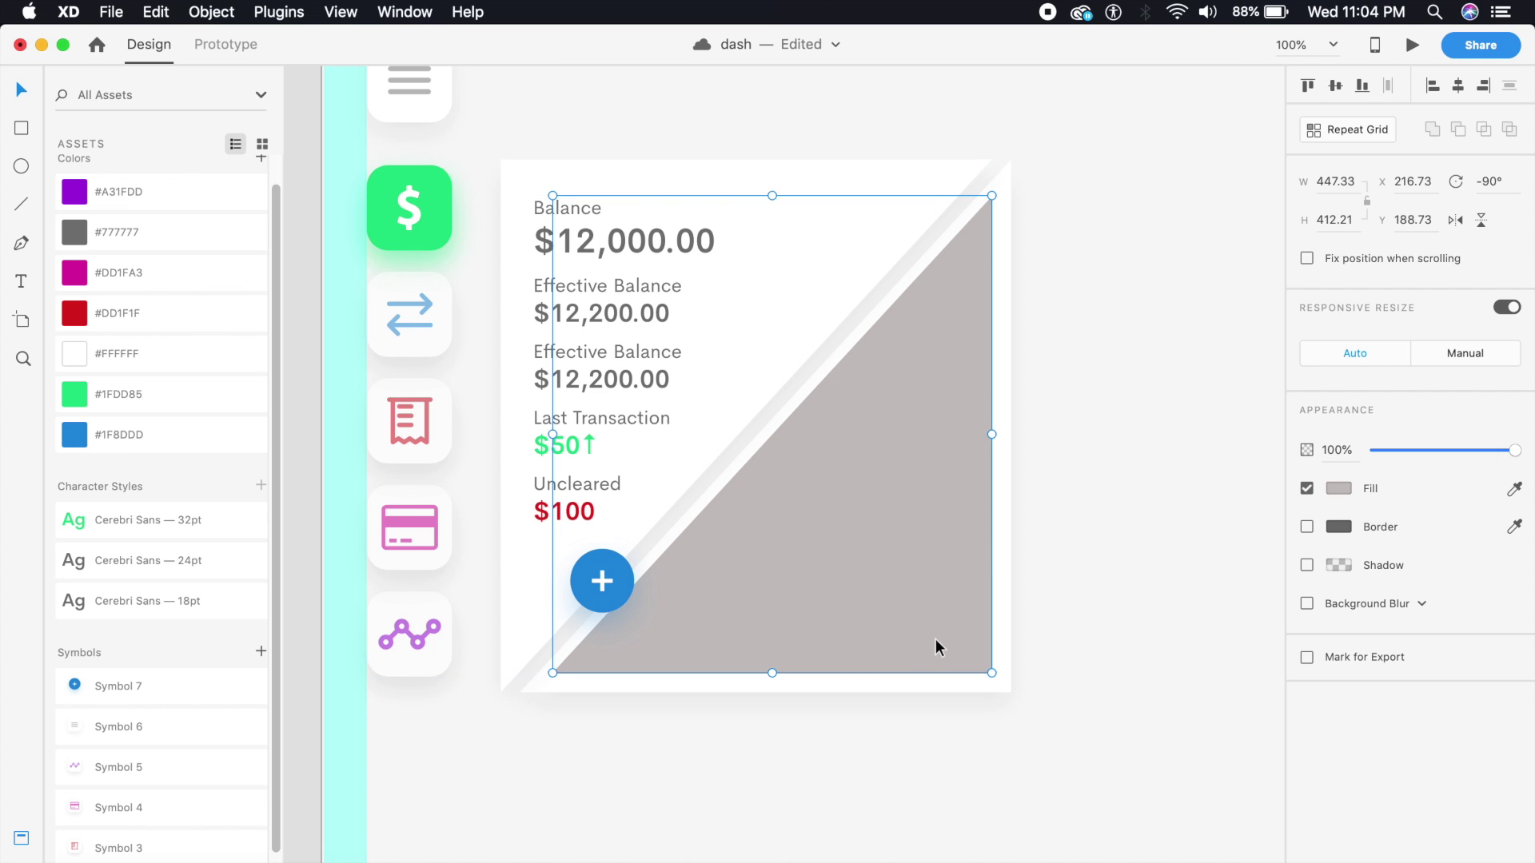
key(Right)
key(Right)
key(Down)
key(Down)
key(Down)
key(Down)
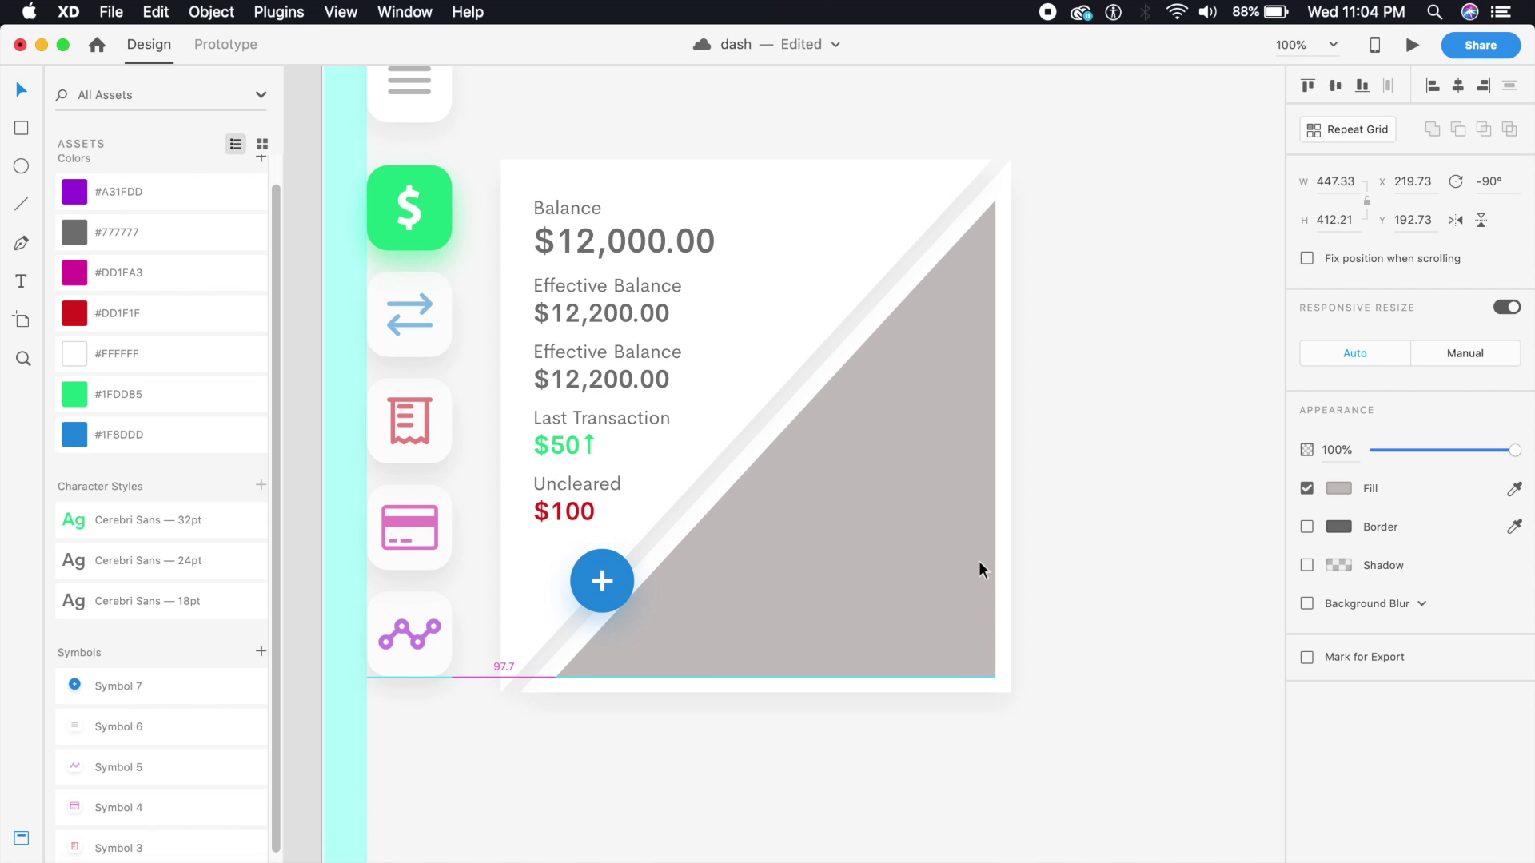
click(1097, 545)
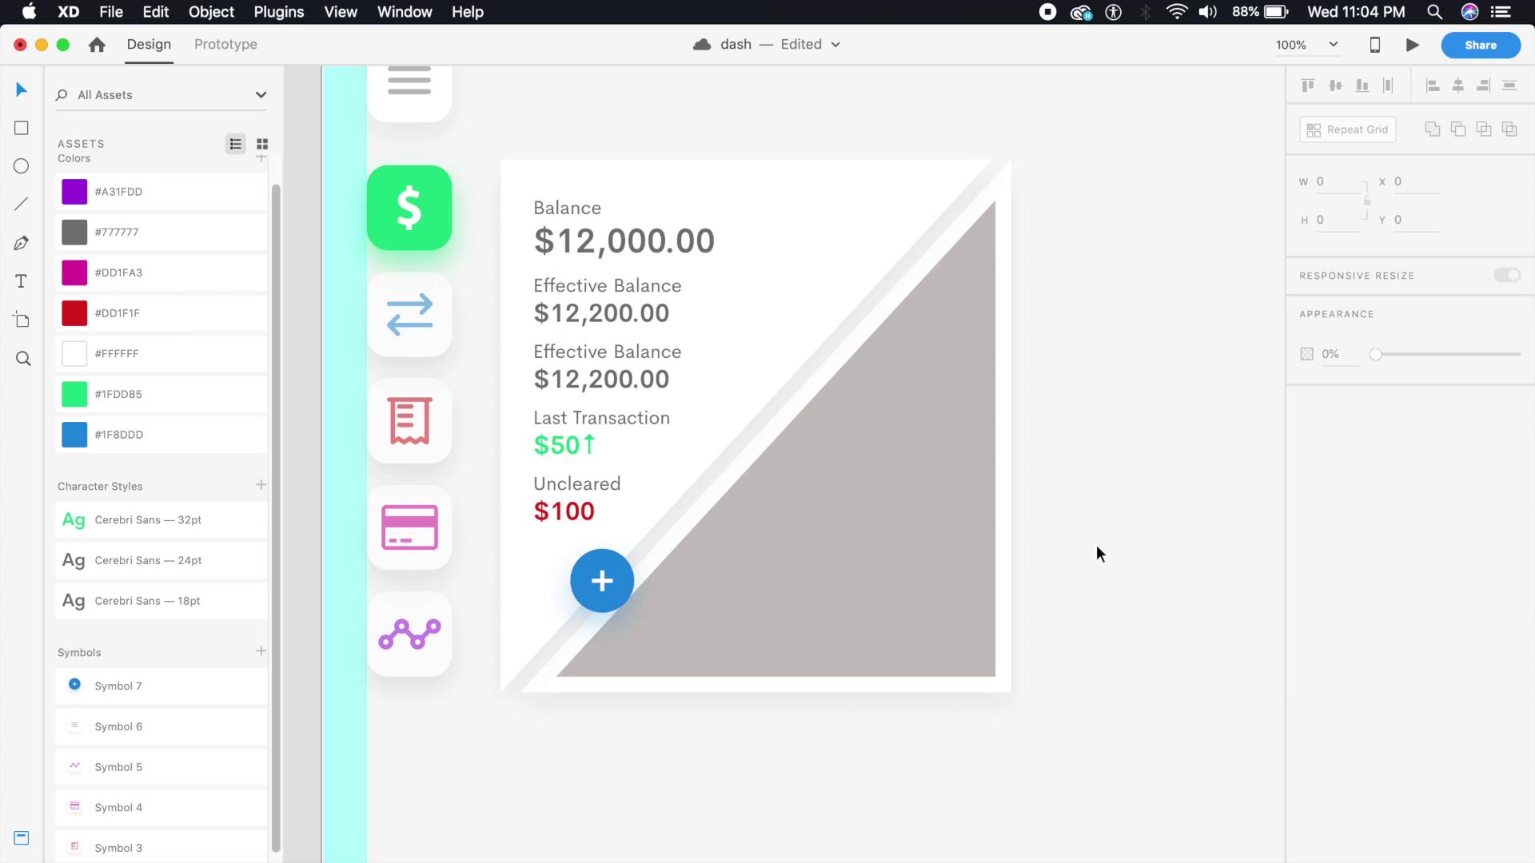
Step: Sample the artboard background as the inset triangle's fill and lighten it slightly to an off-white
click(918, 552)
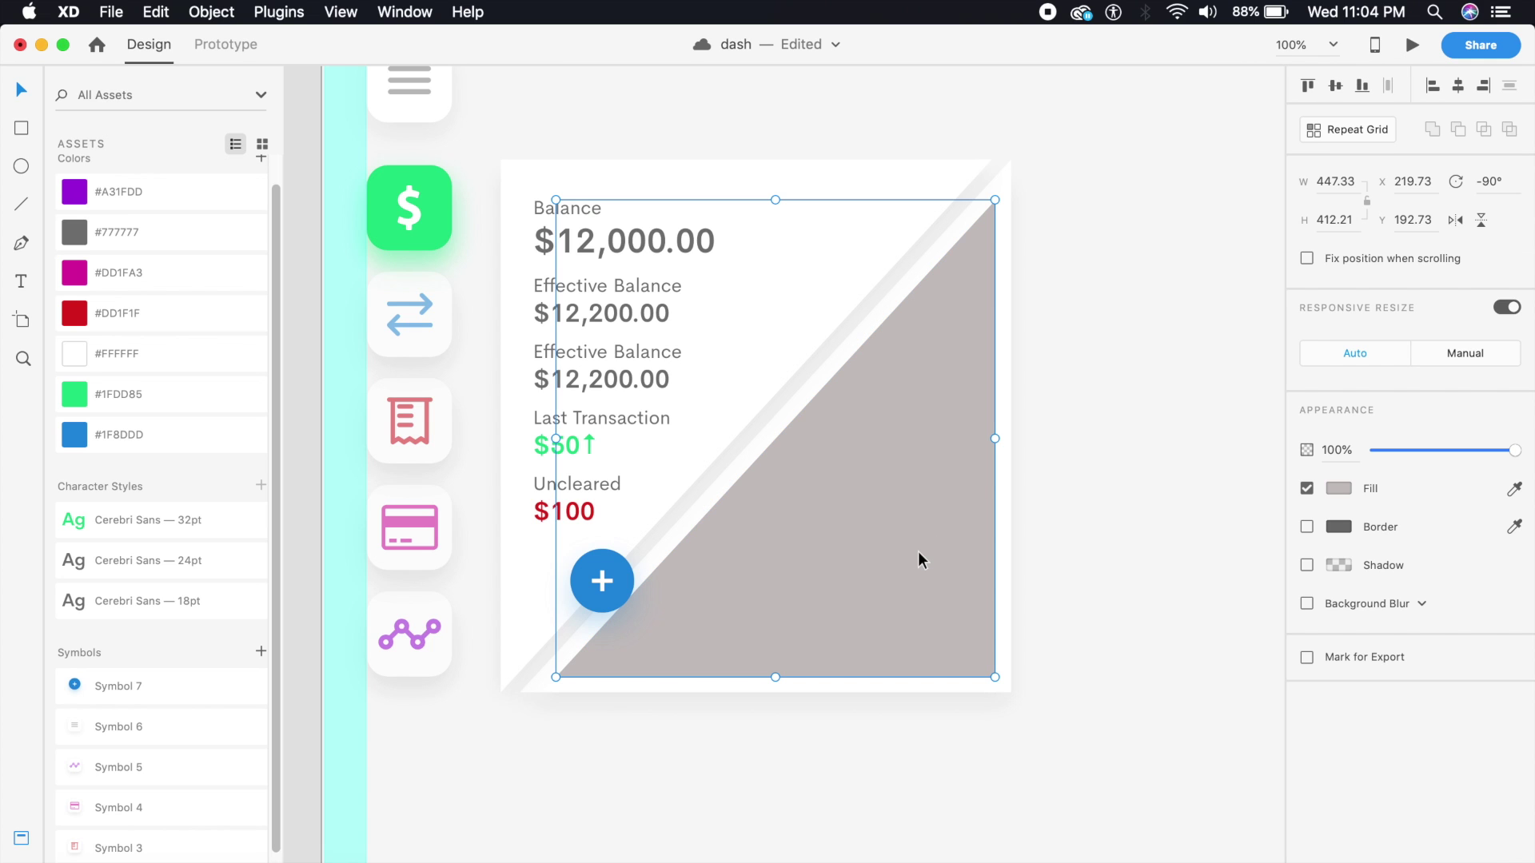
click(1338, 488)
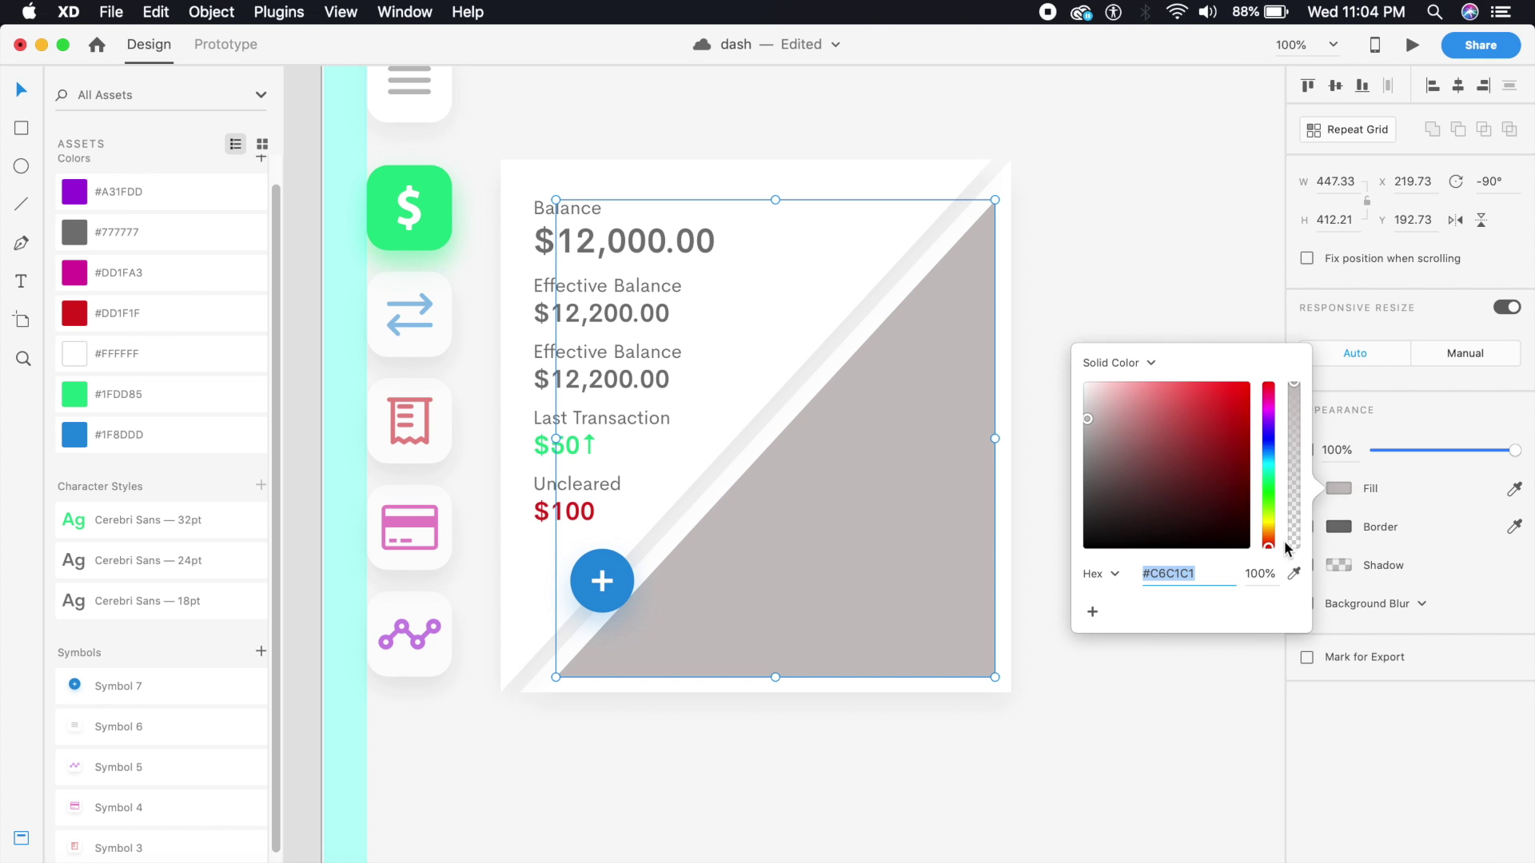
click(1293, 573)
click(1176, 240)
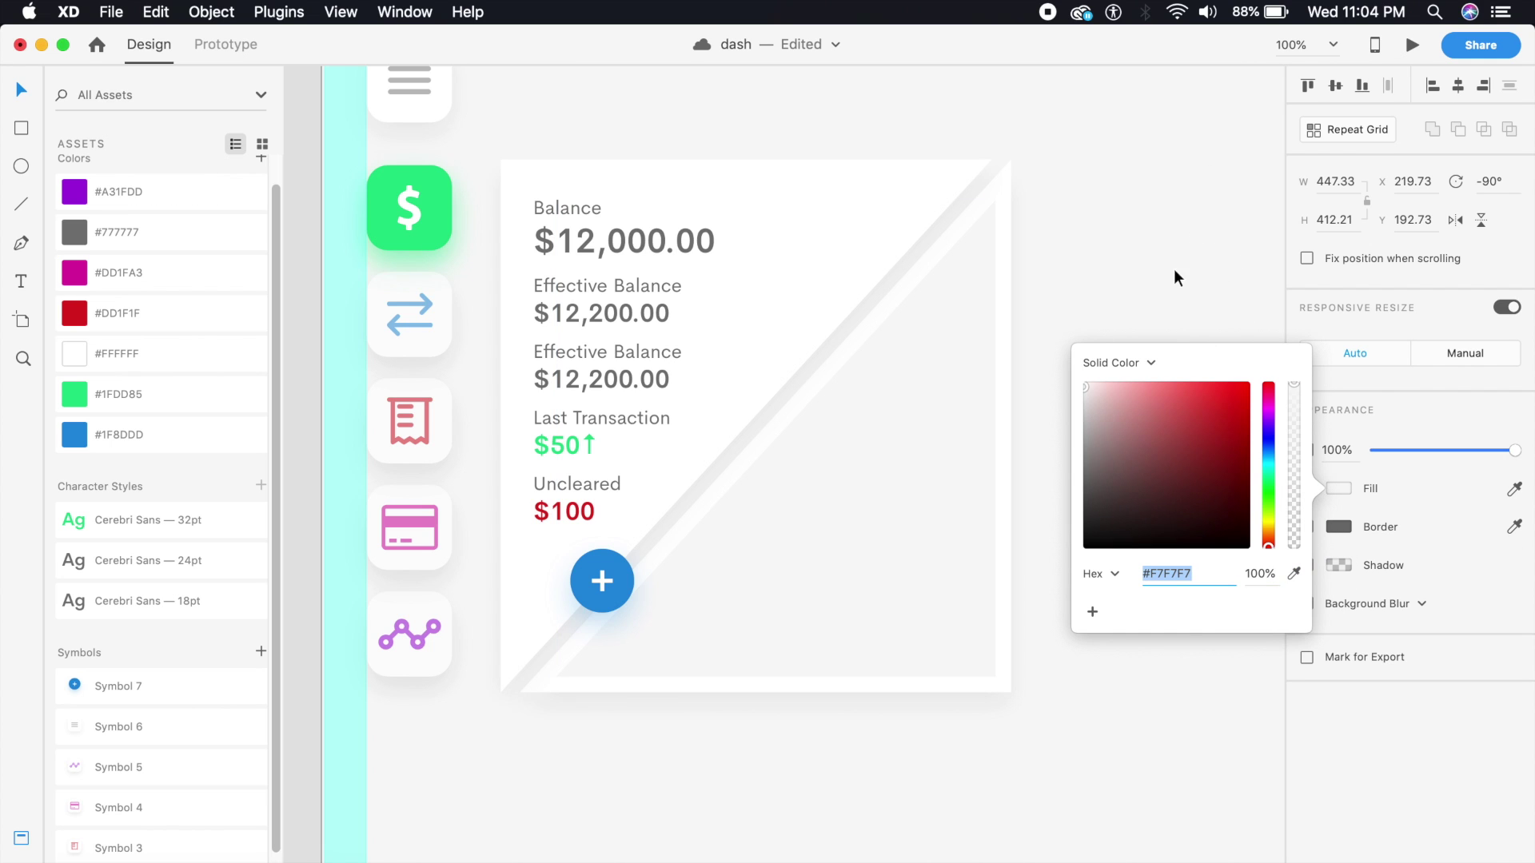
click(1085, 387)
click(1097, 285)
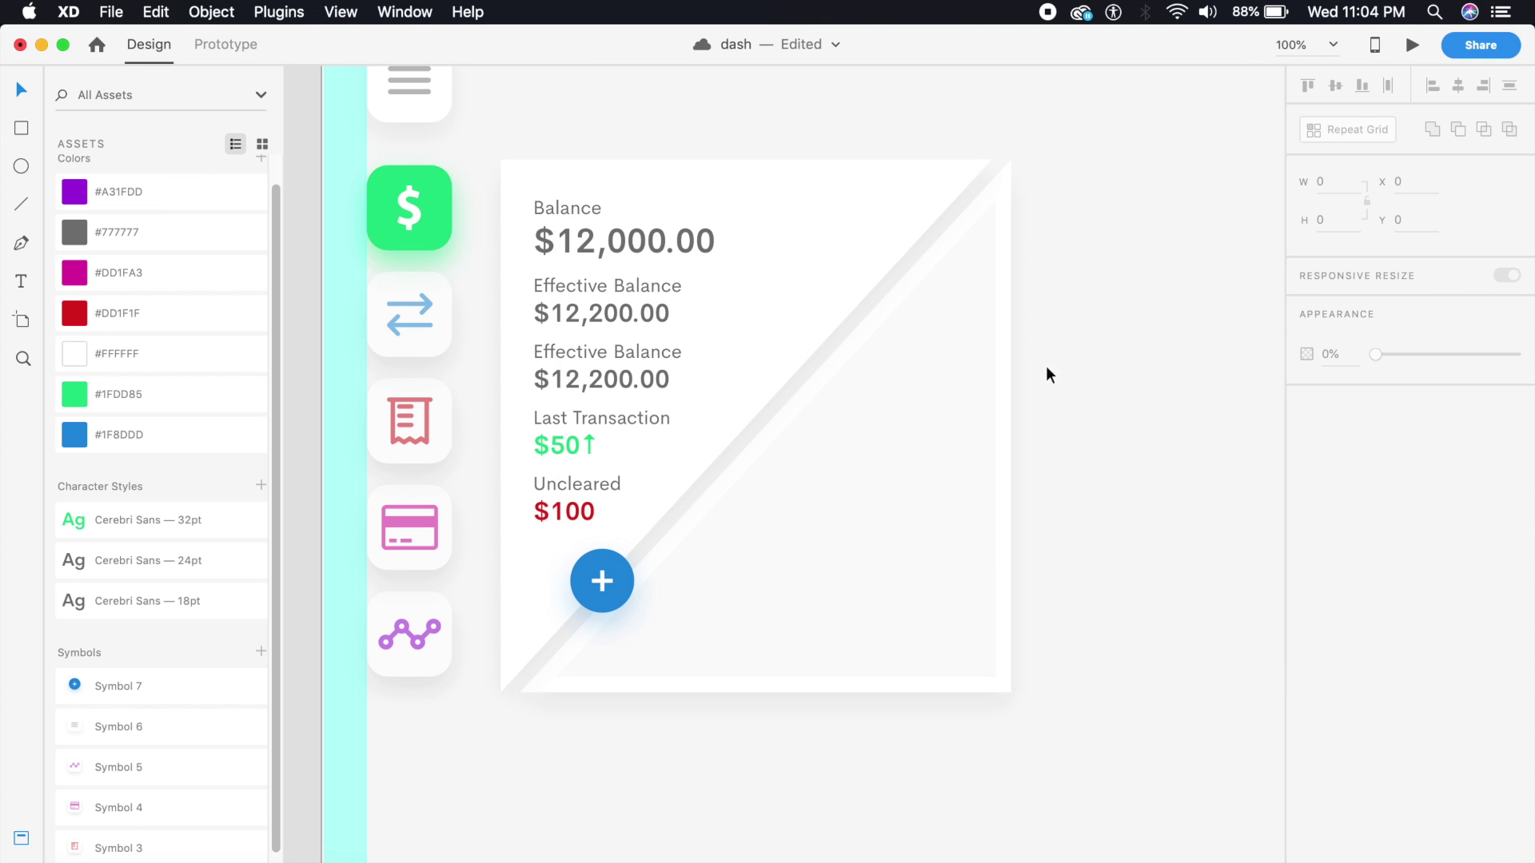
Step: Duplicate the inset triangle, offset to the right of the original, and fill the copy with near-black
click(961, 507)
drag(1135, 516, 1059, 541)
click(1338, 488)
click(1209, 242)
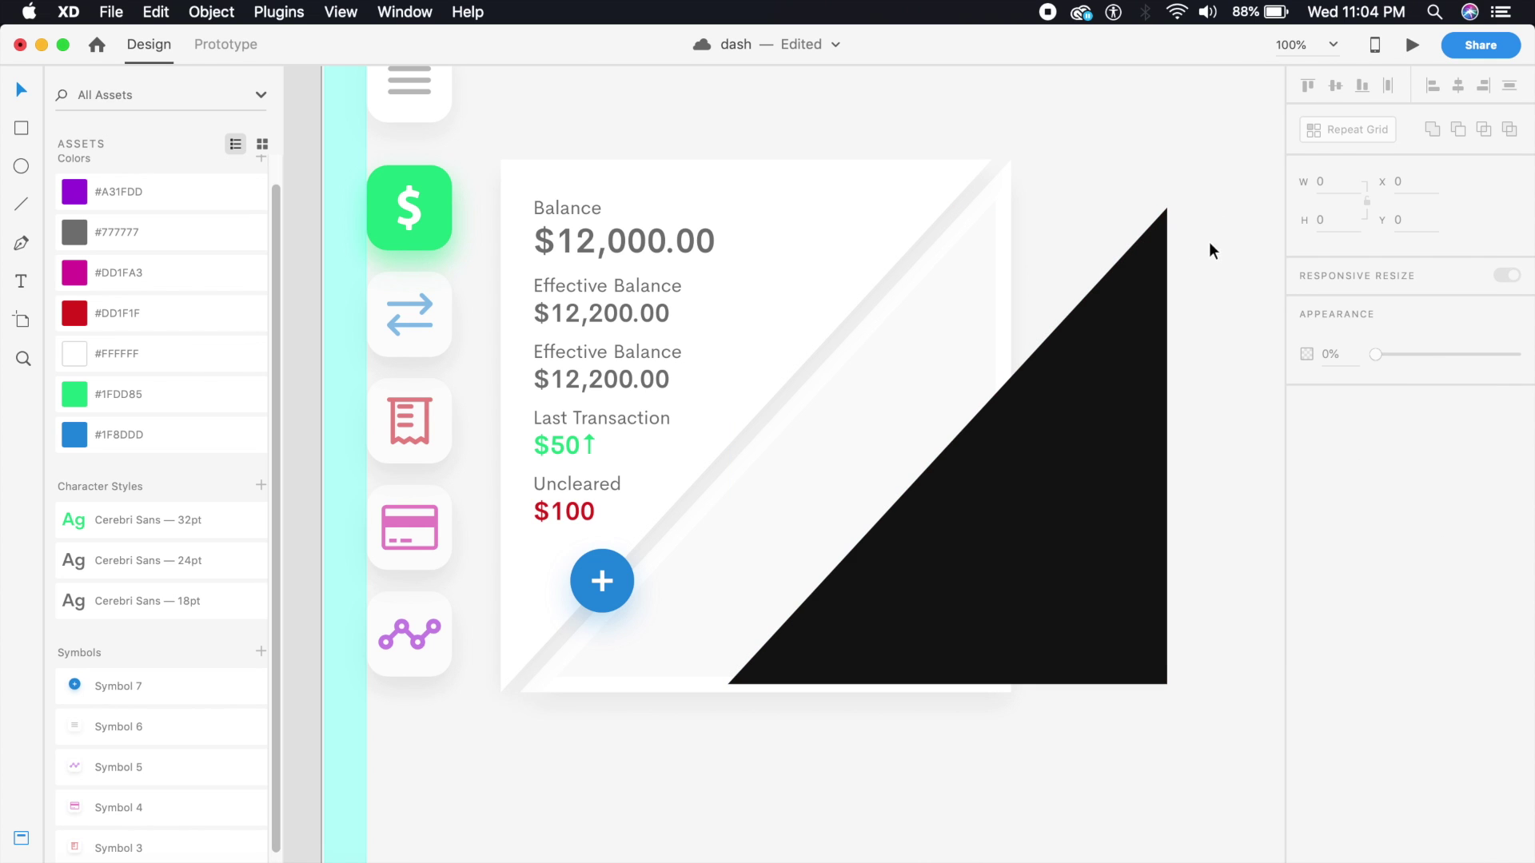
Step: Draw a 444 × 192 rectangle over the black triangle's base with the saved green #1FDD85 fill and no border
click(20, 133)
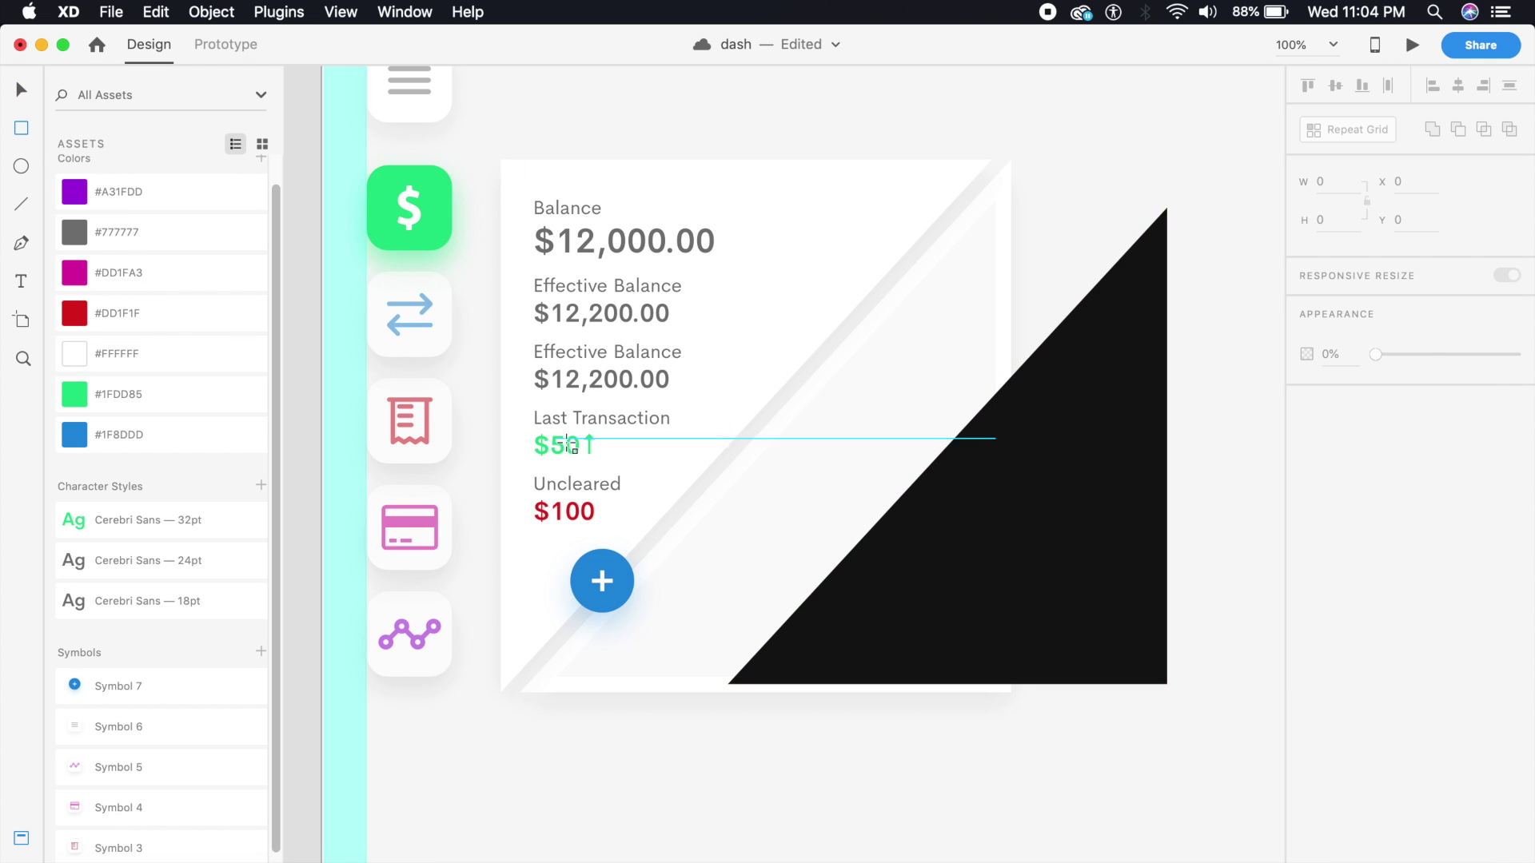
mouse_move(729, 540)
mouse_down()
mouse_move(908, 655)
mouse_move(1200, 742)
mouse_up()
click(21, 91)
click(159, 394)
click(1306, 565)
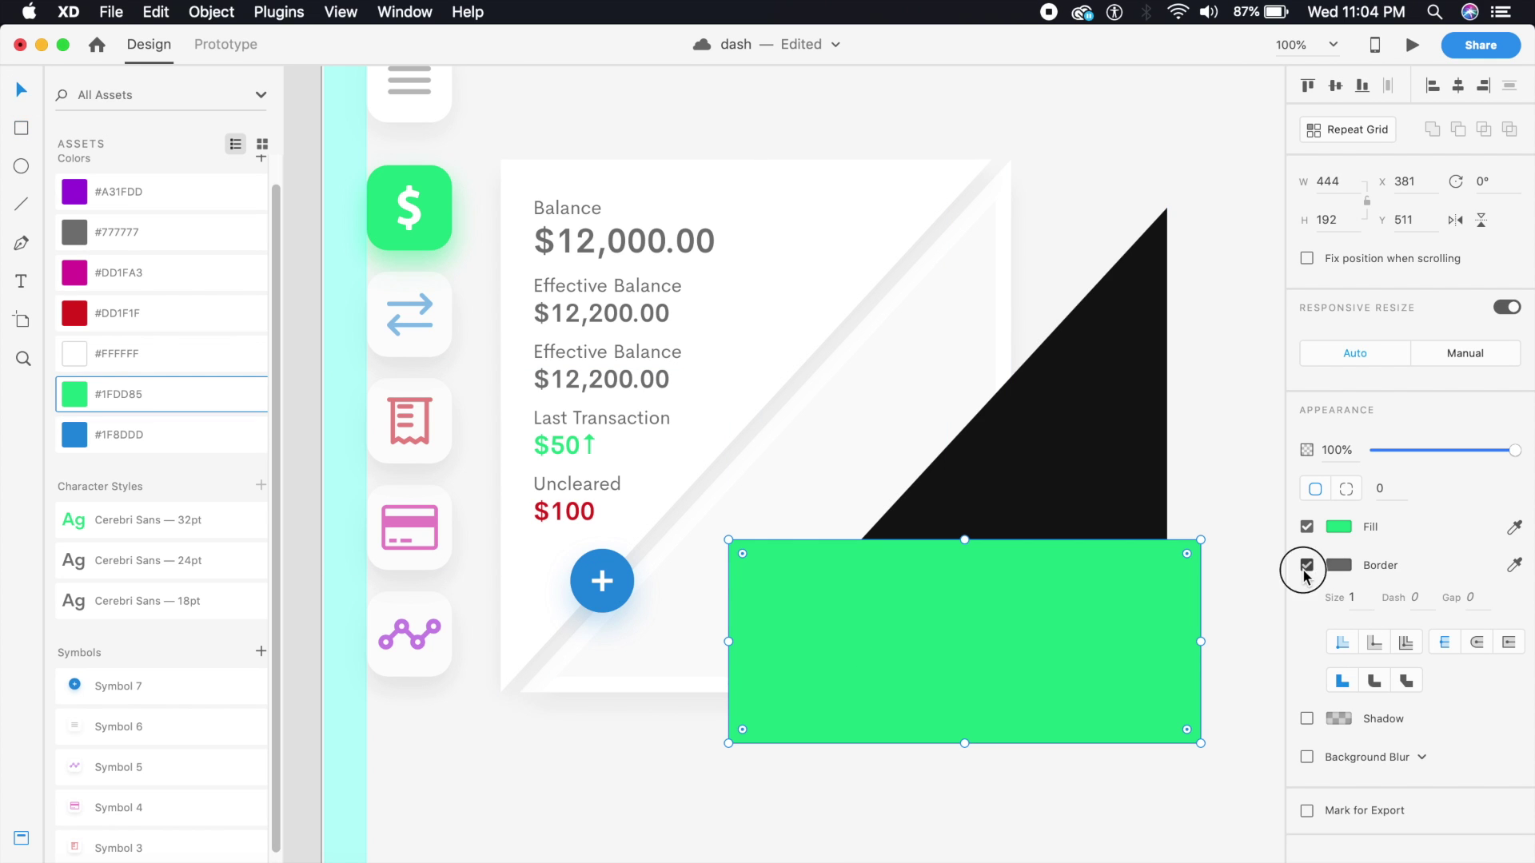
Step: Rotate the green rectangle to -10°, placing it at about X 376, Y 560 behind the black triangle
drag(1202, 745, 1229, 704)
drag(1143, 674, 1154, 773)
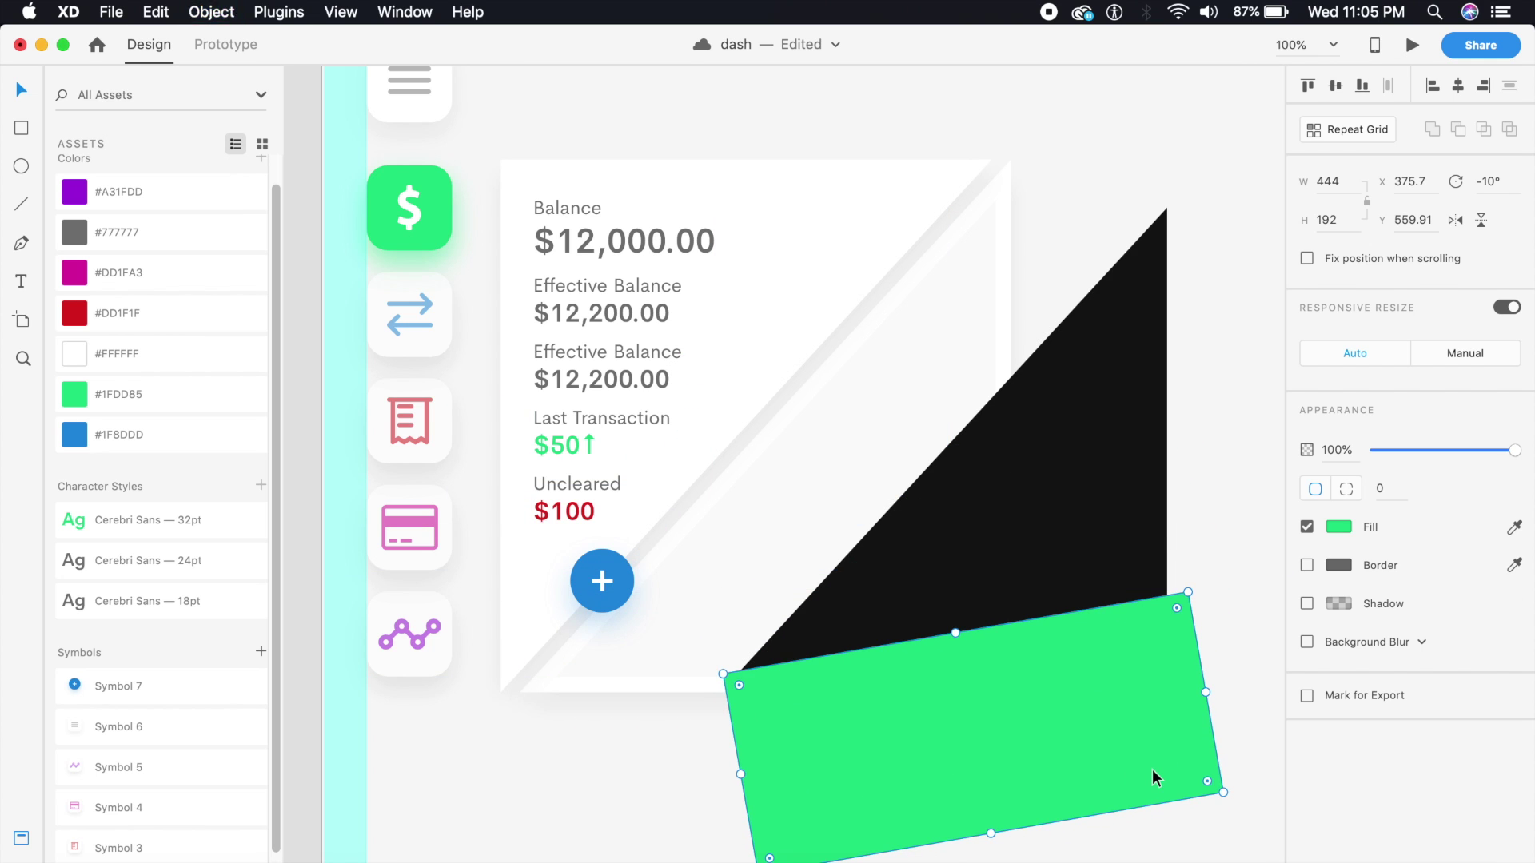
key(super+bracketleft)
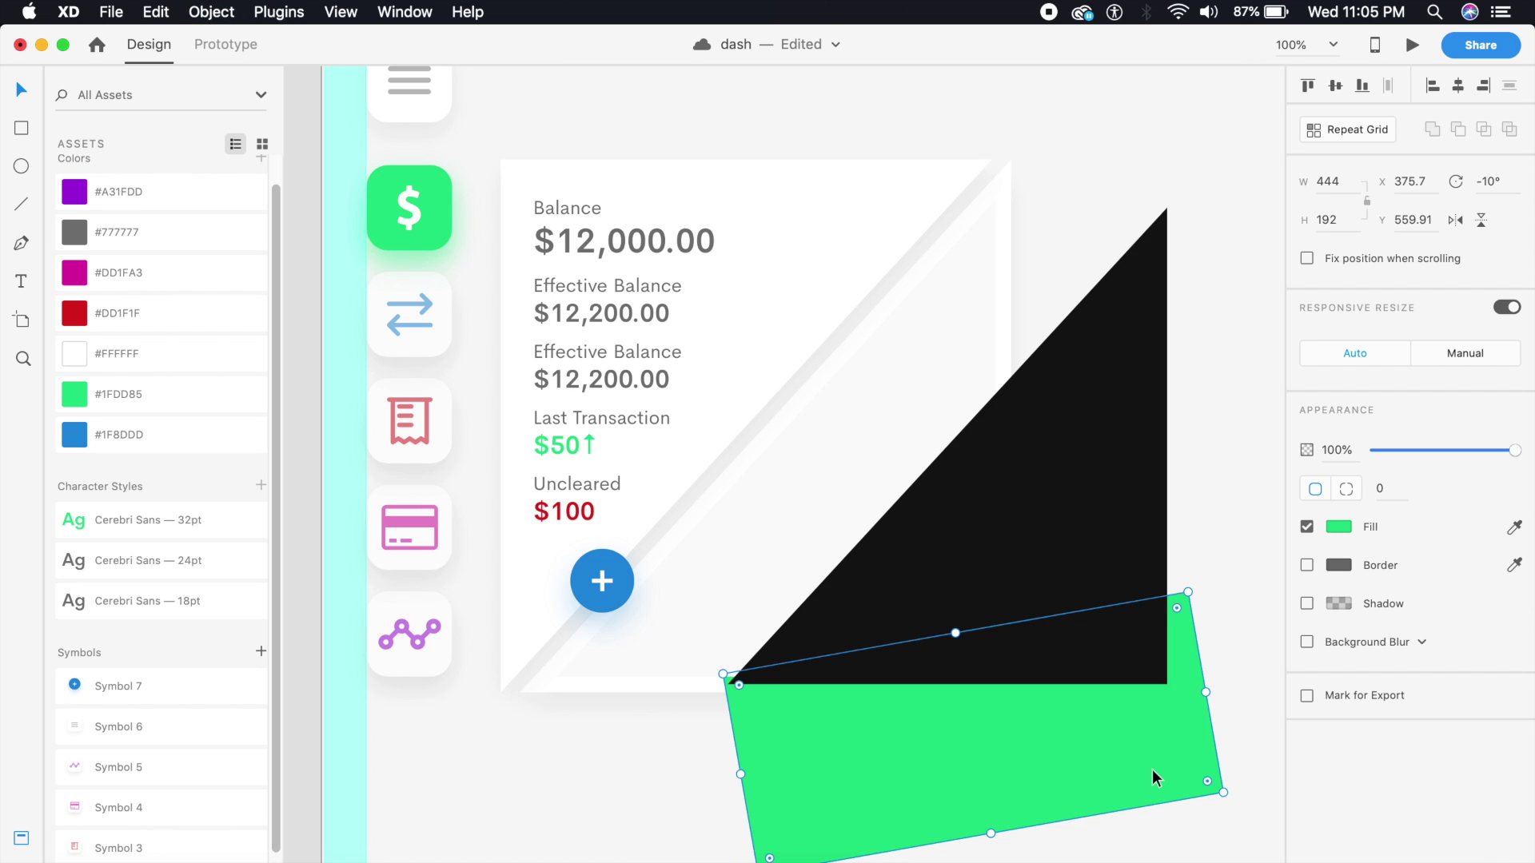
Step: Set the green rectangle's opacity to 60% and place a copy of it higher at about X 364, Y 500
text(60)
key(Return)
click(1133, 724)
drag(1134, 724, 1123, 668)
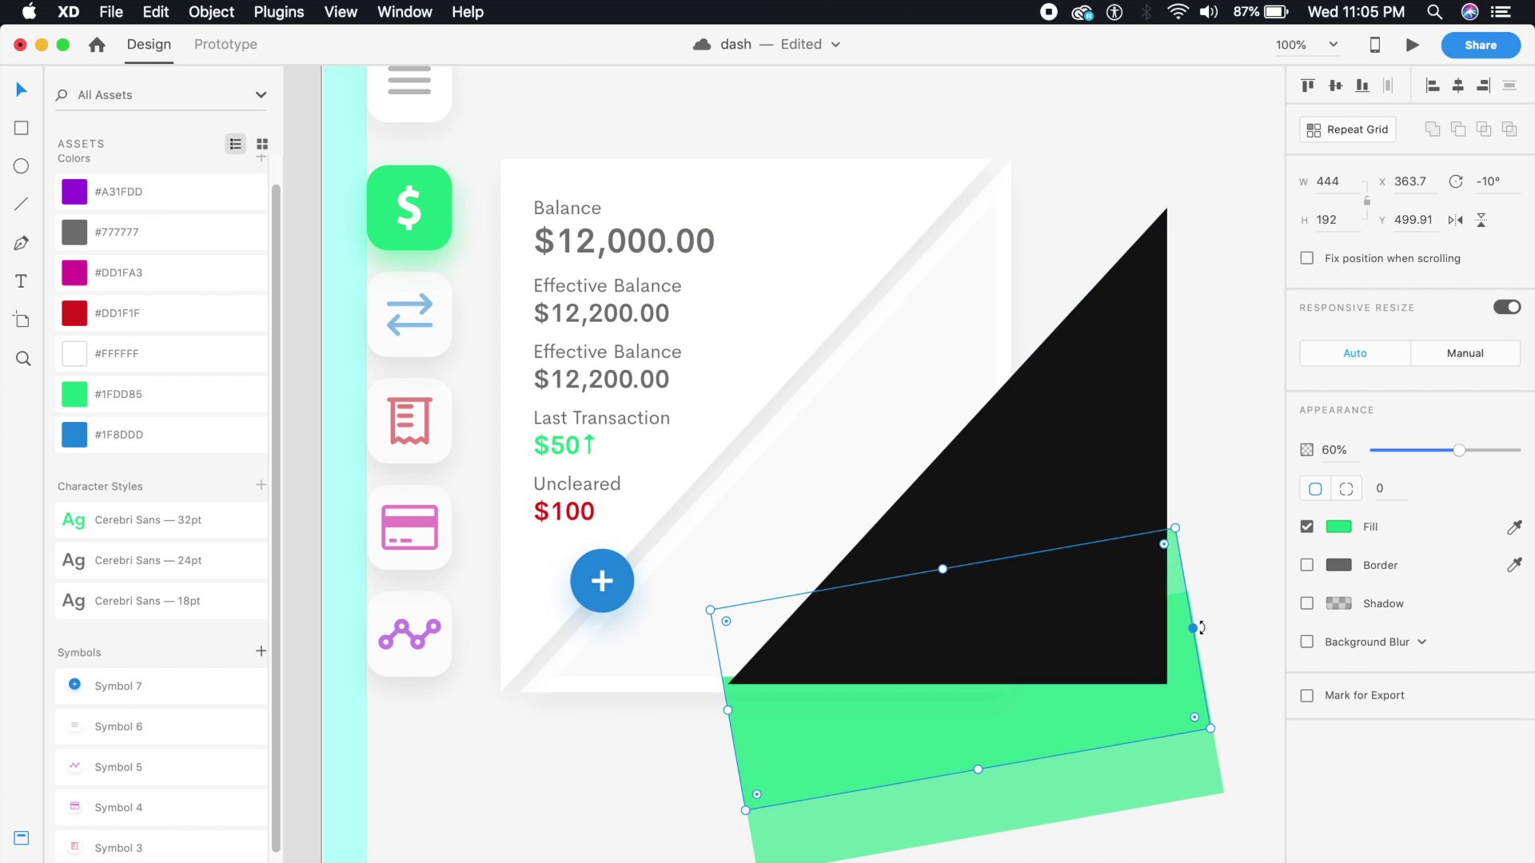
click(1261, 601)
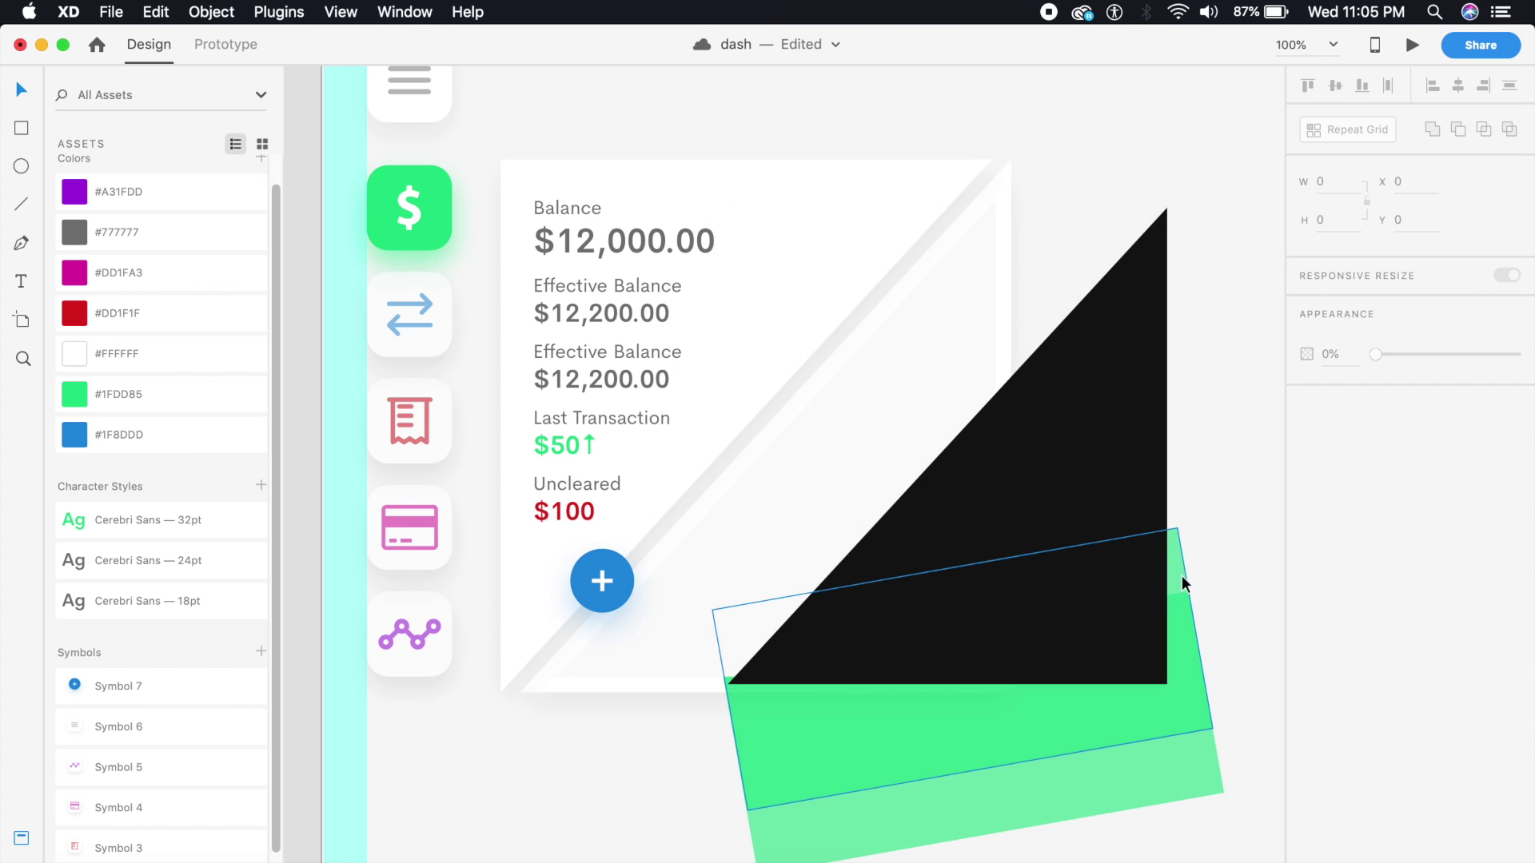
Step: Place a third copy of the 60% green rectangle higher up, at about X 358, Y 447
drag(1180, 574, 1244, 660)
click(1244, 660)
click(1186, 645)
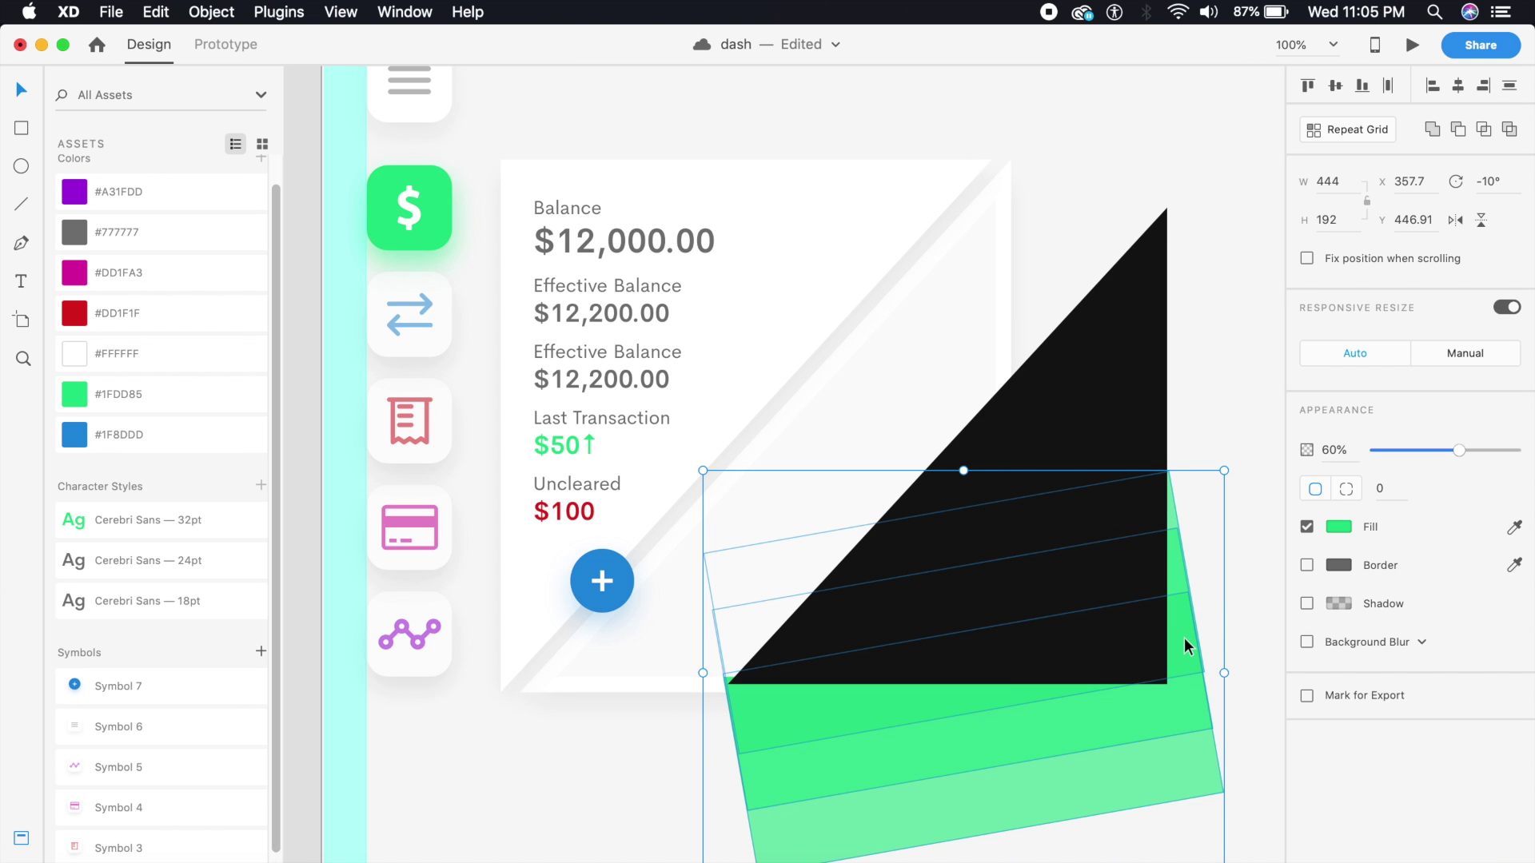
Step: Mask the green rectangles with the black triangle and move the masked graph onto the card's inset triangle, at about X 220, Y 193
drag(1218, 454, 1118, 623)
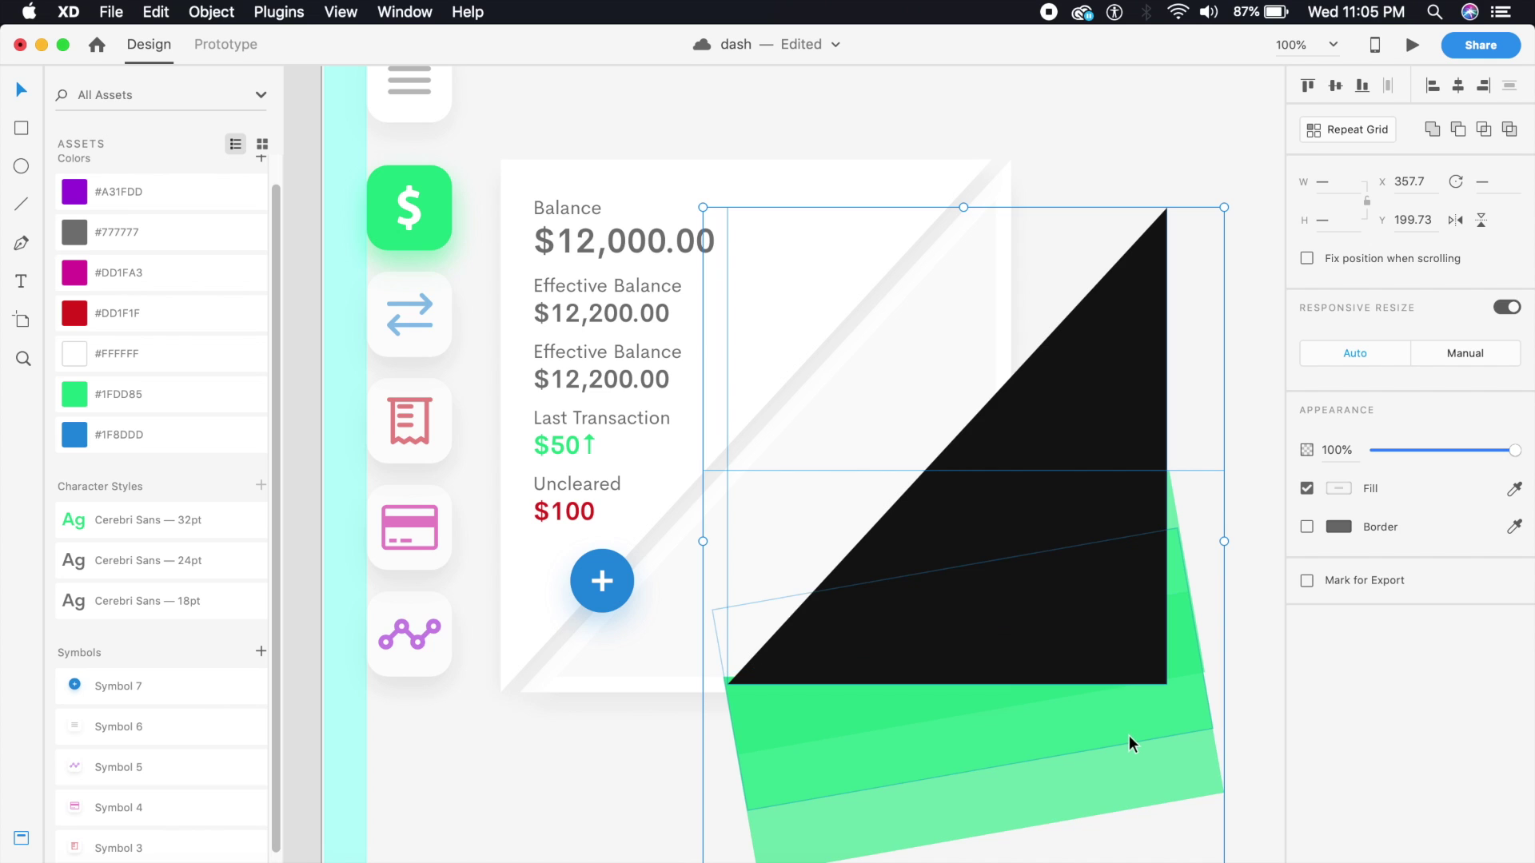
key(super+shift+m)
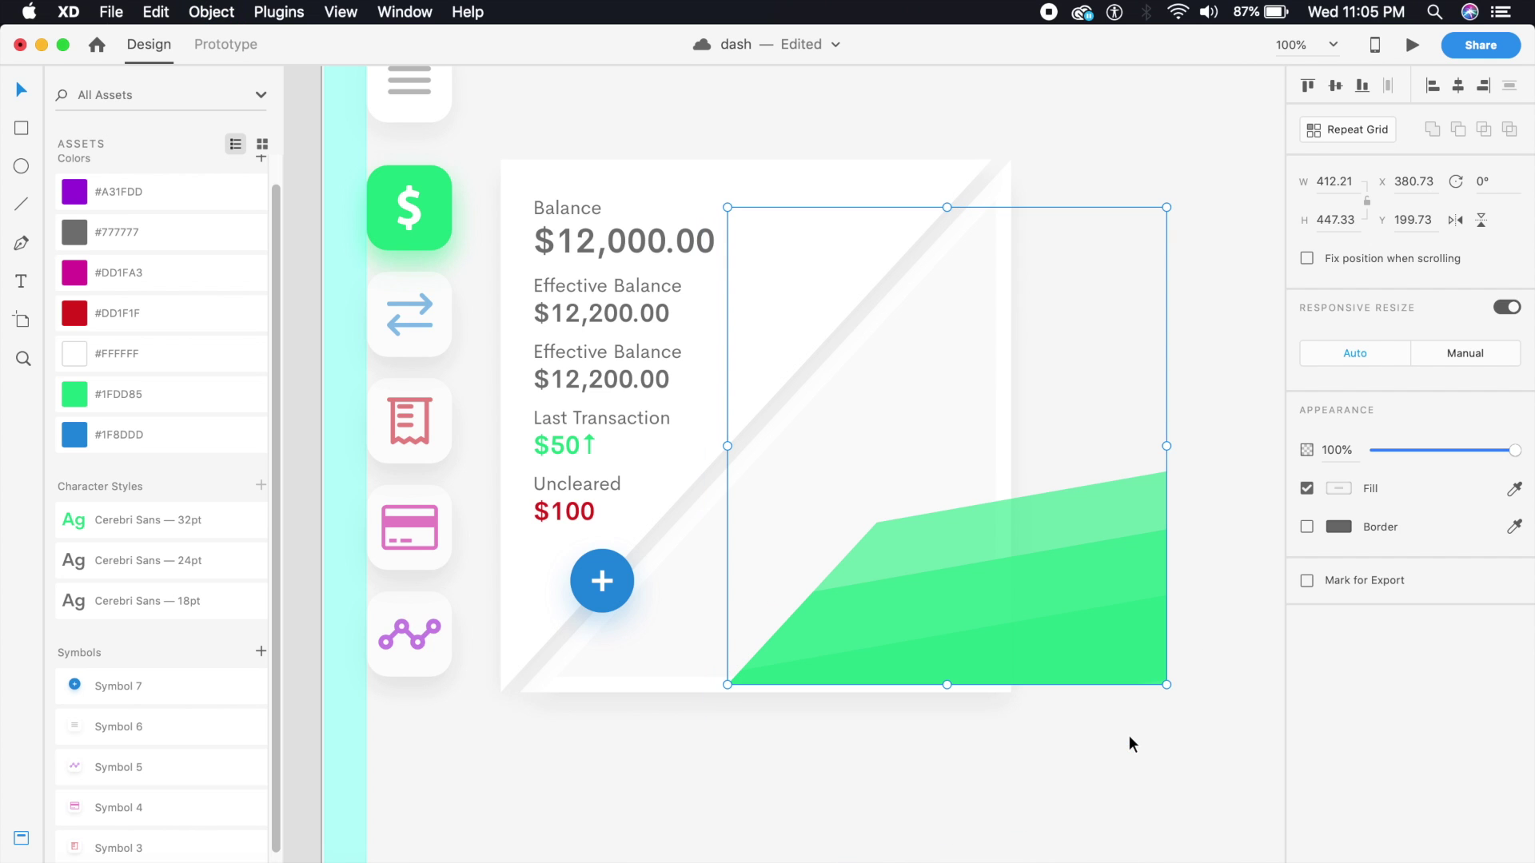
click(1129, 735)
mouse_move(1100, 624)
mouse_down()
mouse_move(973, 592)
mouse_move(936, 595)
mouse_move(928, 613)
mouse_up()
click(927, 612)
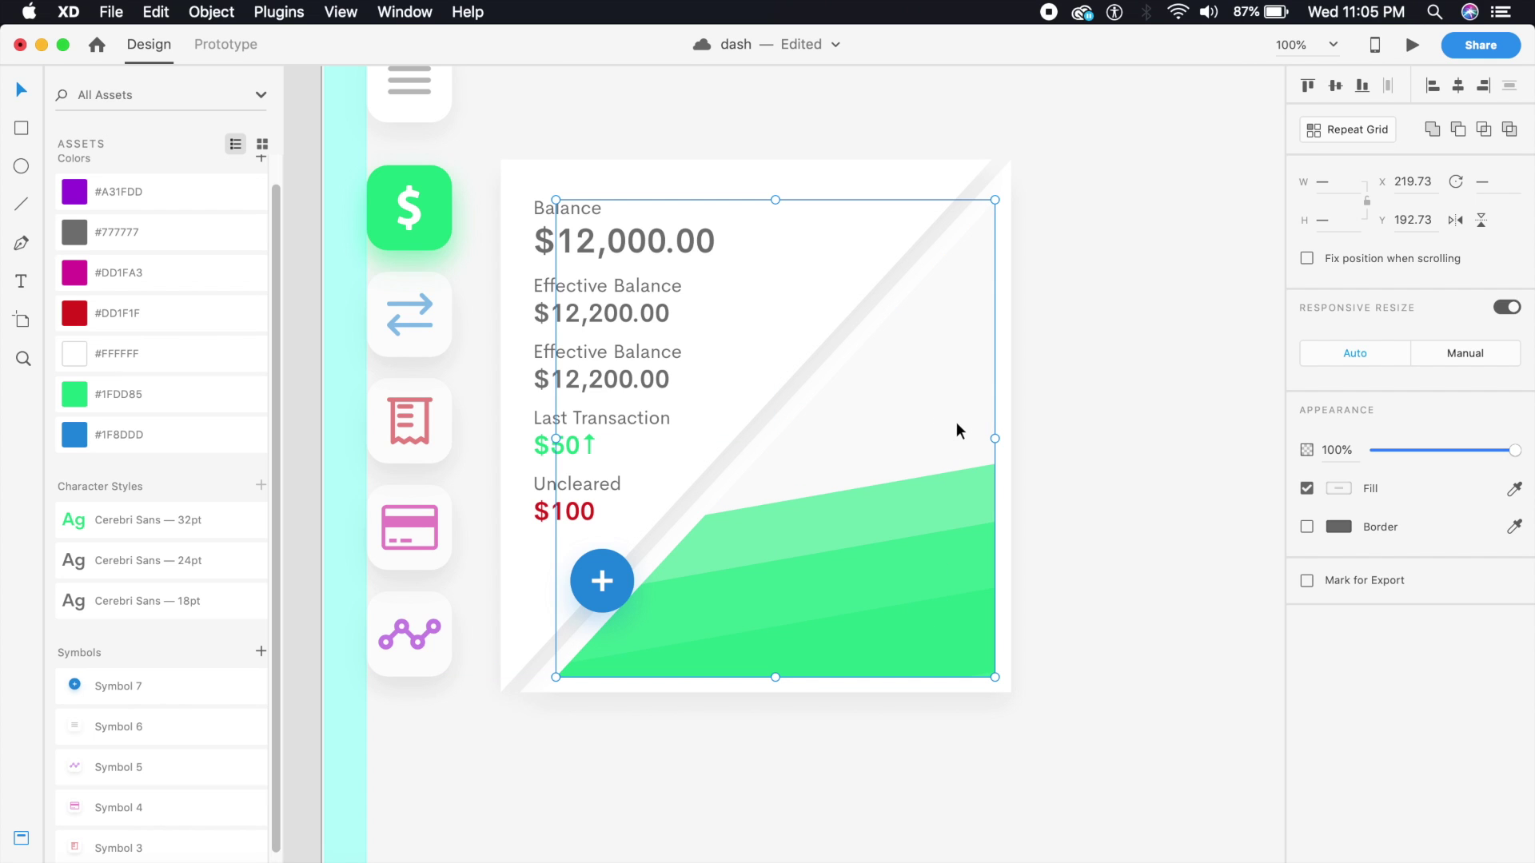
click(1061, 478)
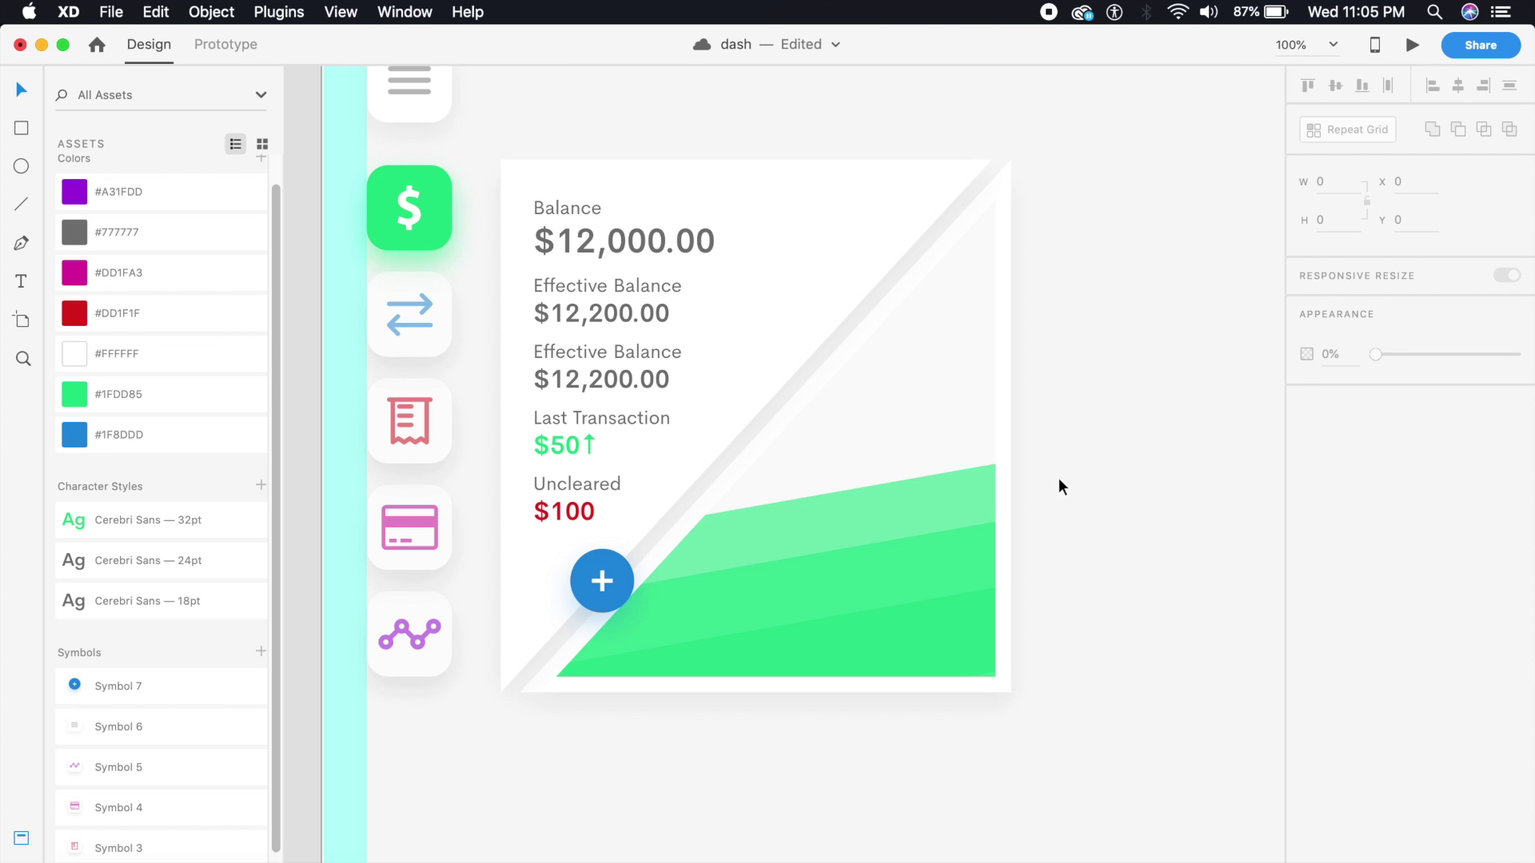
Step: Add the text "$560 / $650" over the green graph at about X 404, Y 563
scroll(986, 476, up, 3)
scroll(995, 478, down, 3)
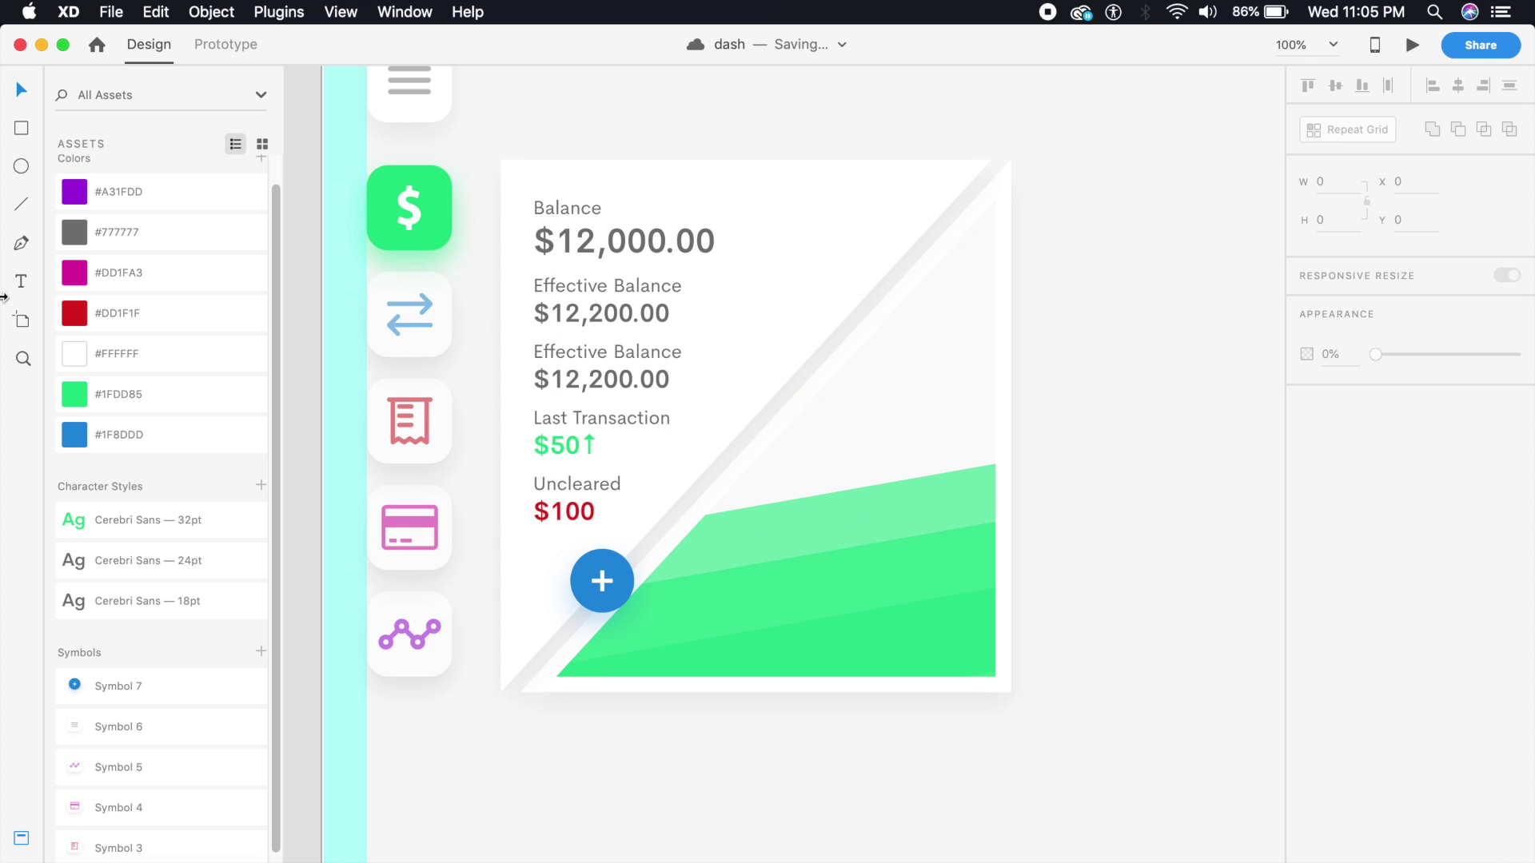
click(24, 283)
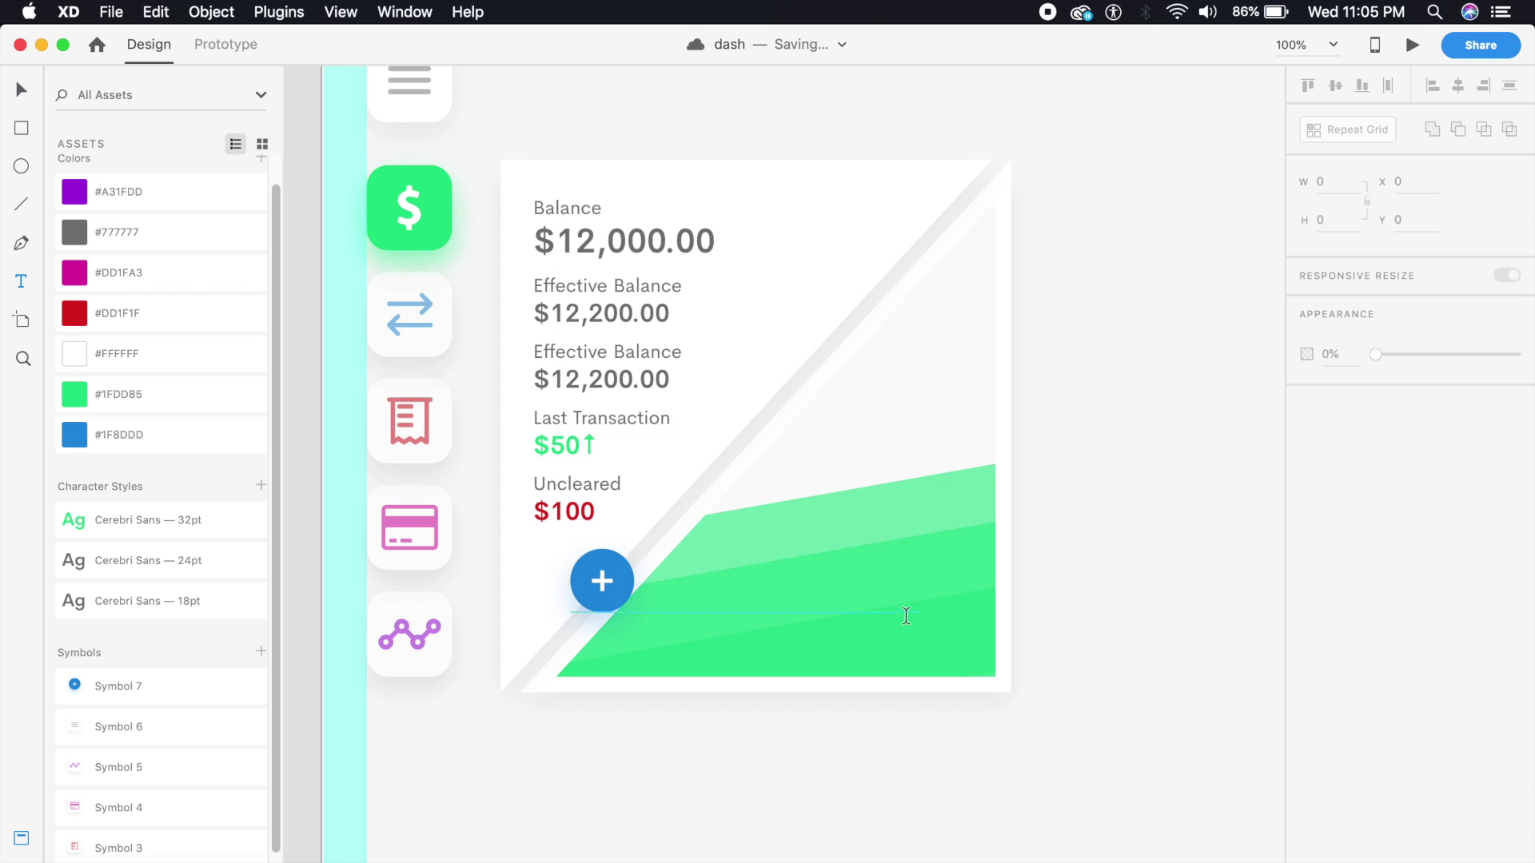
click(752, 608)
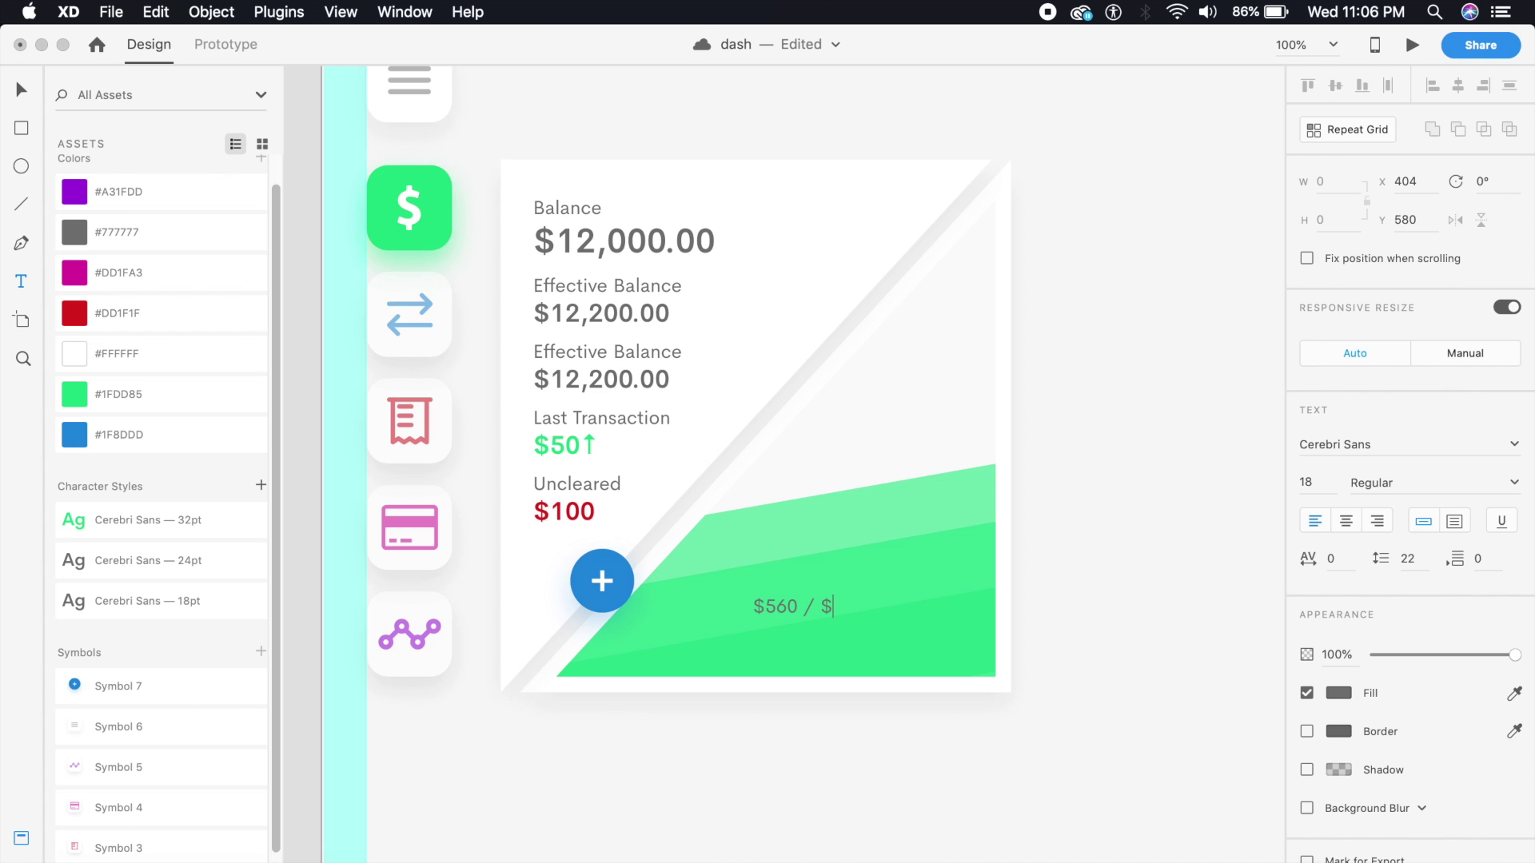
key(Escape)
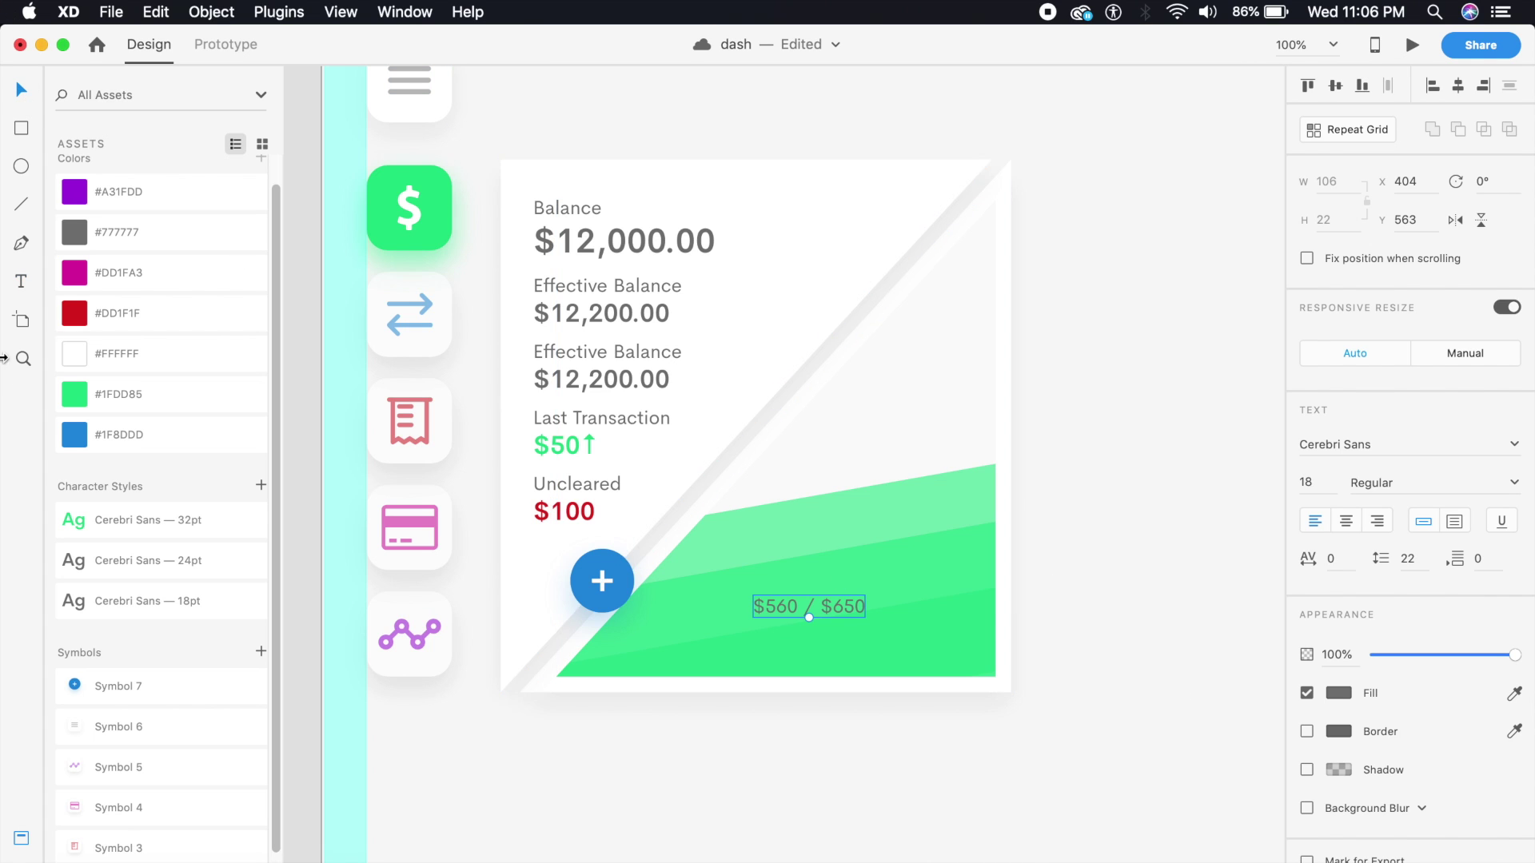
Step: Apply the Cerebri Sans 32pt character style and a white fill to the "$560 / $650" text, and move it to about X 411, Y 580
click(208, 532)
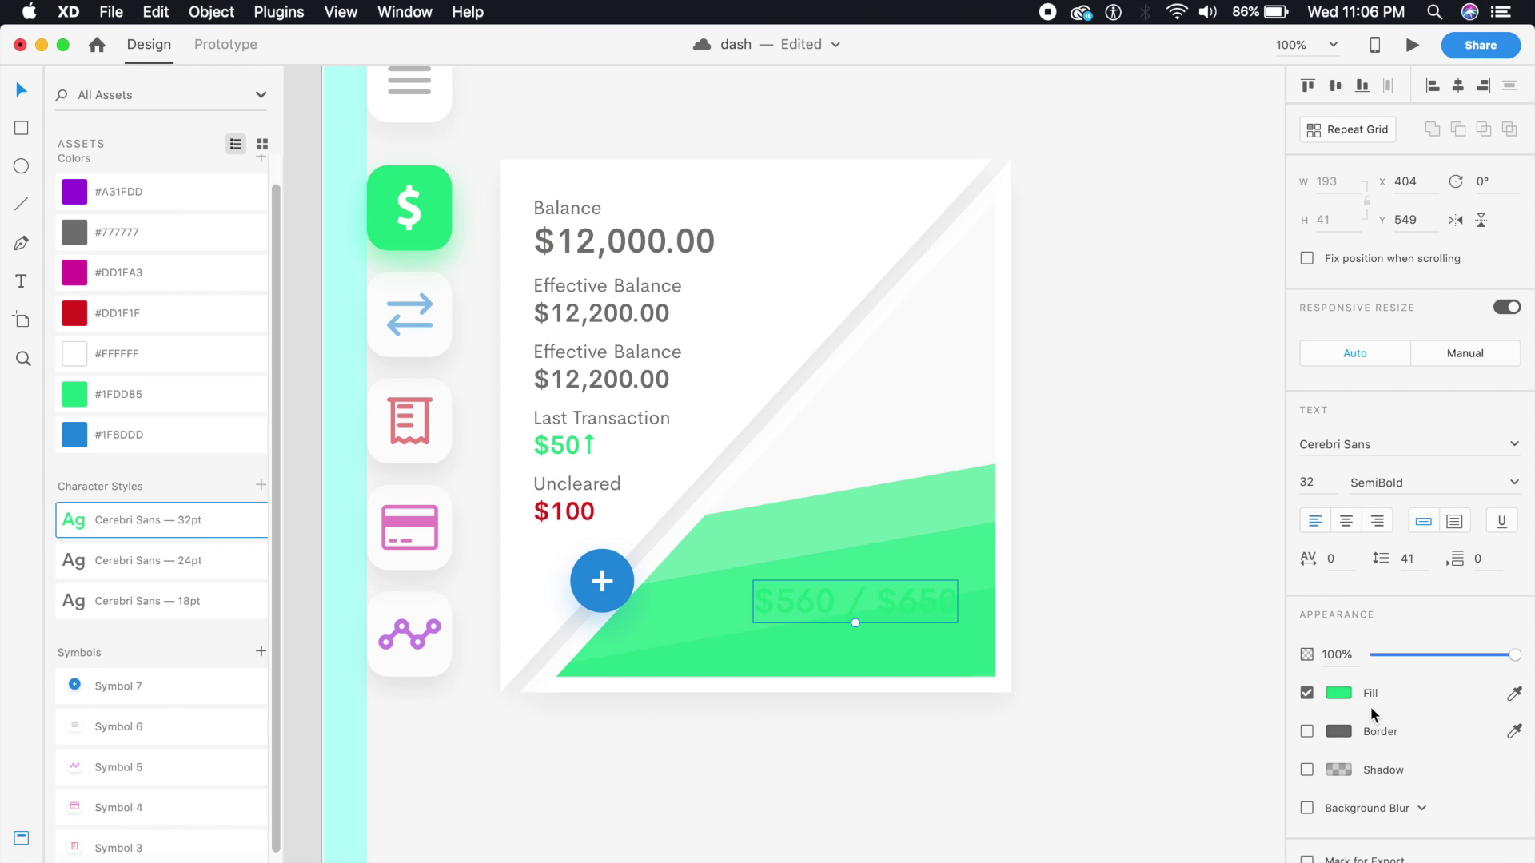
click(1339, 693)
click(1084, 570)
click(1001, 577)
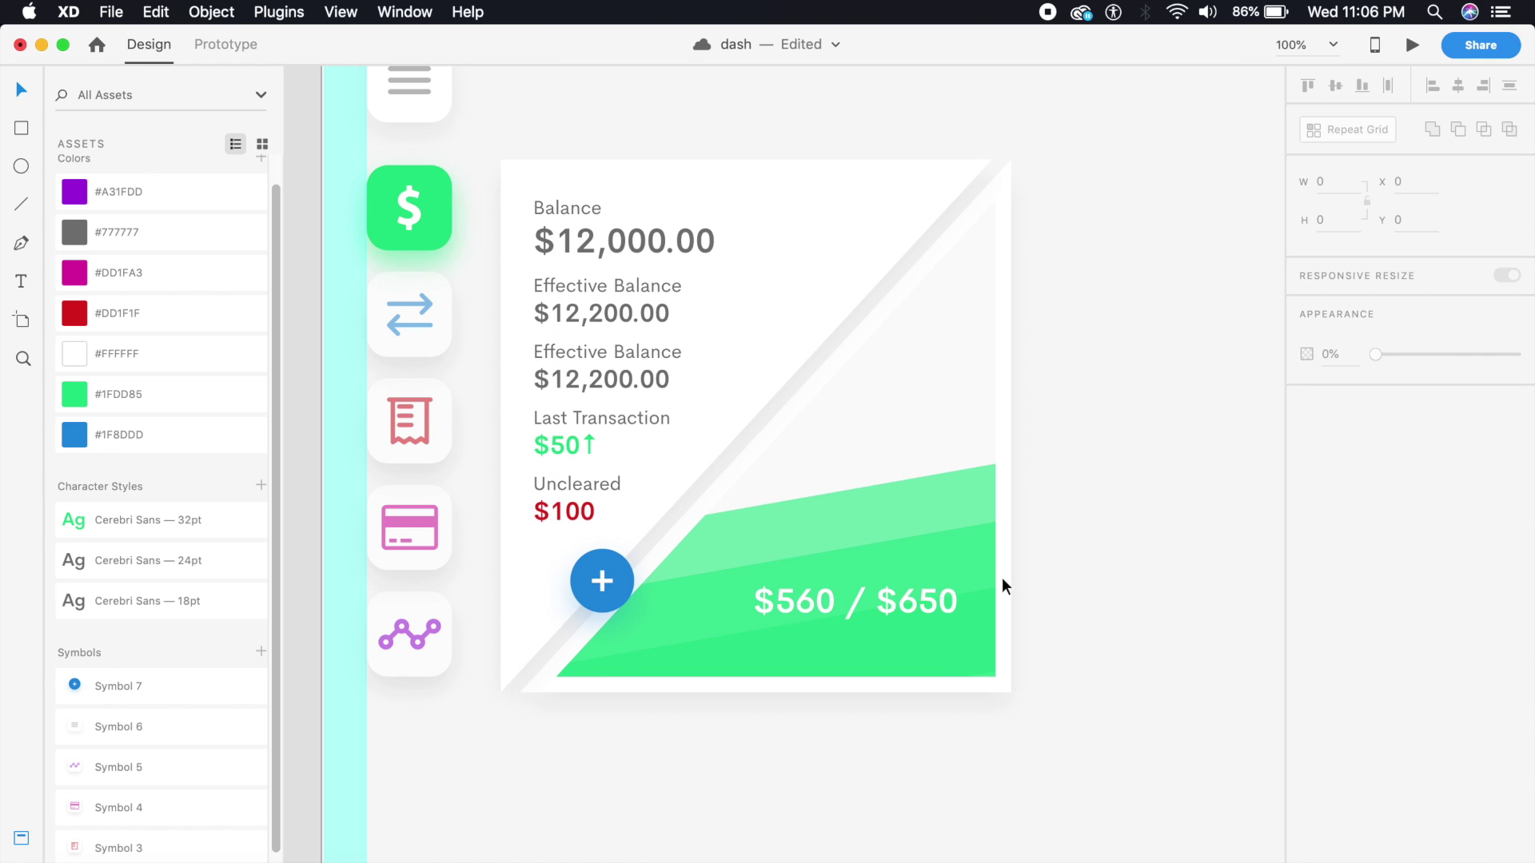
drag(913, 601, 920, 633)
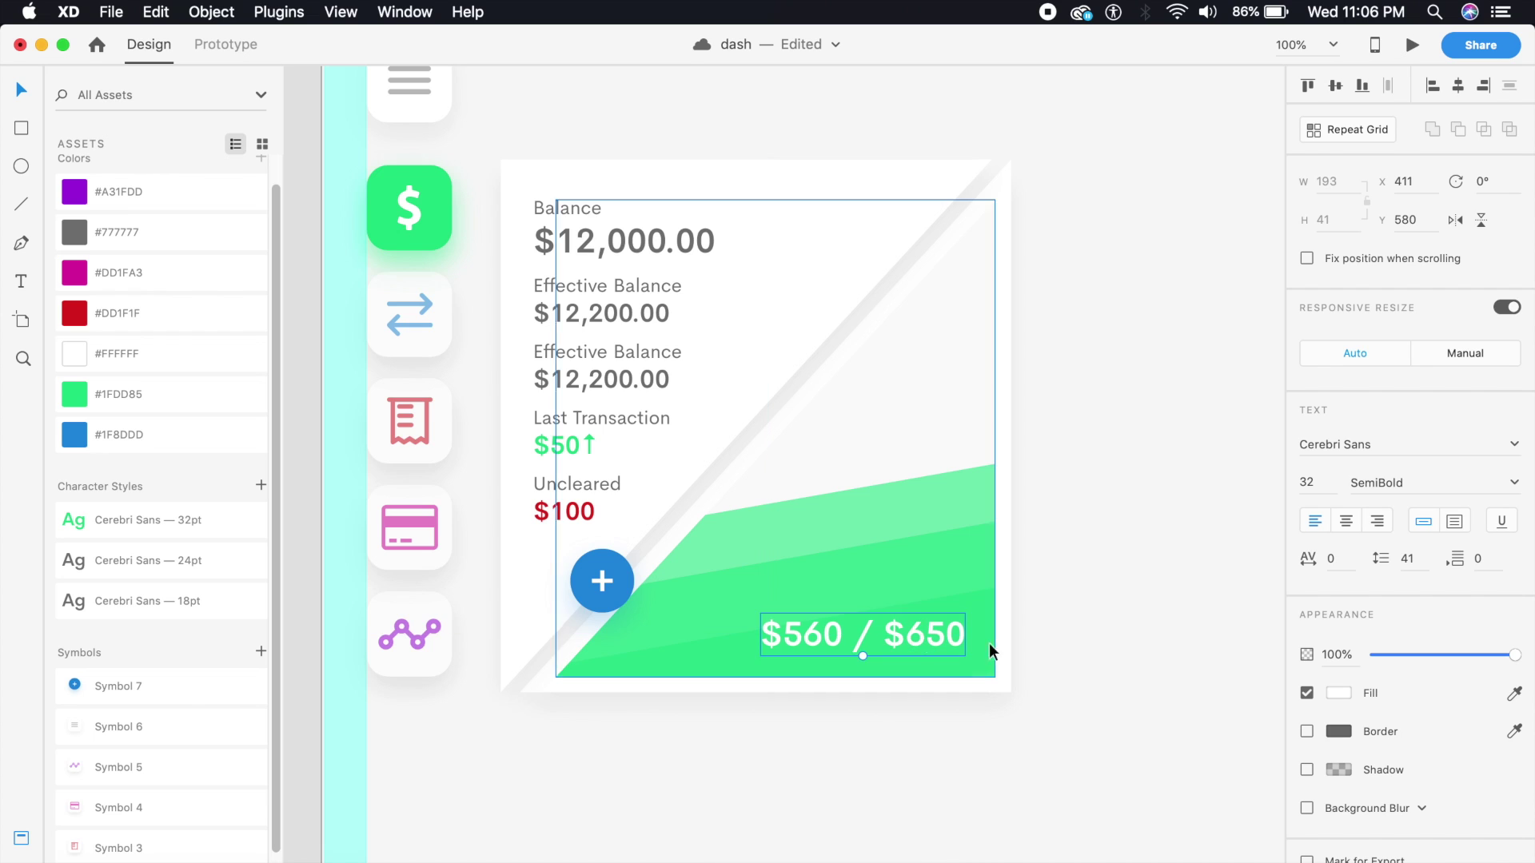
click(1049, 597)
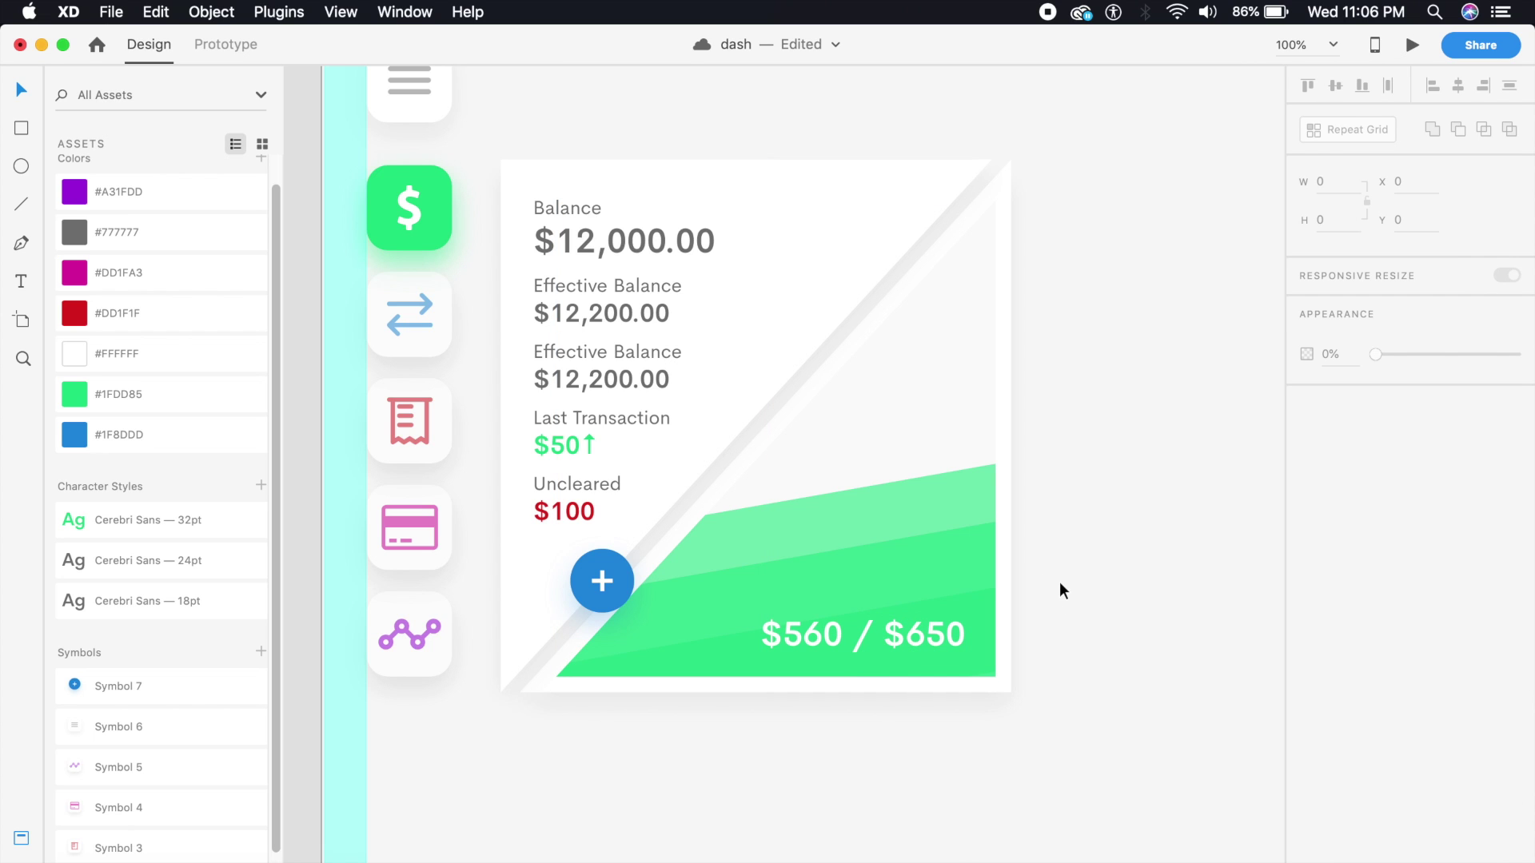
key(super+equal)
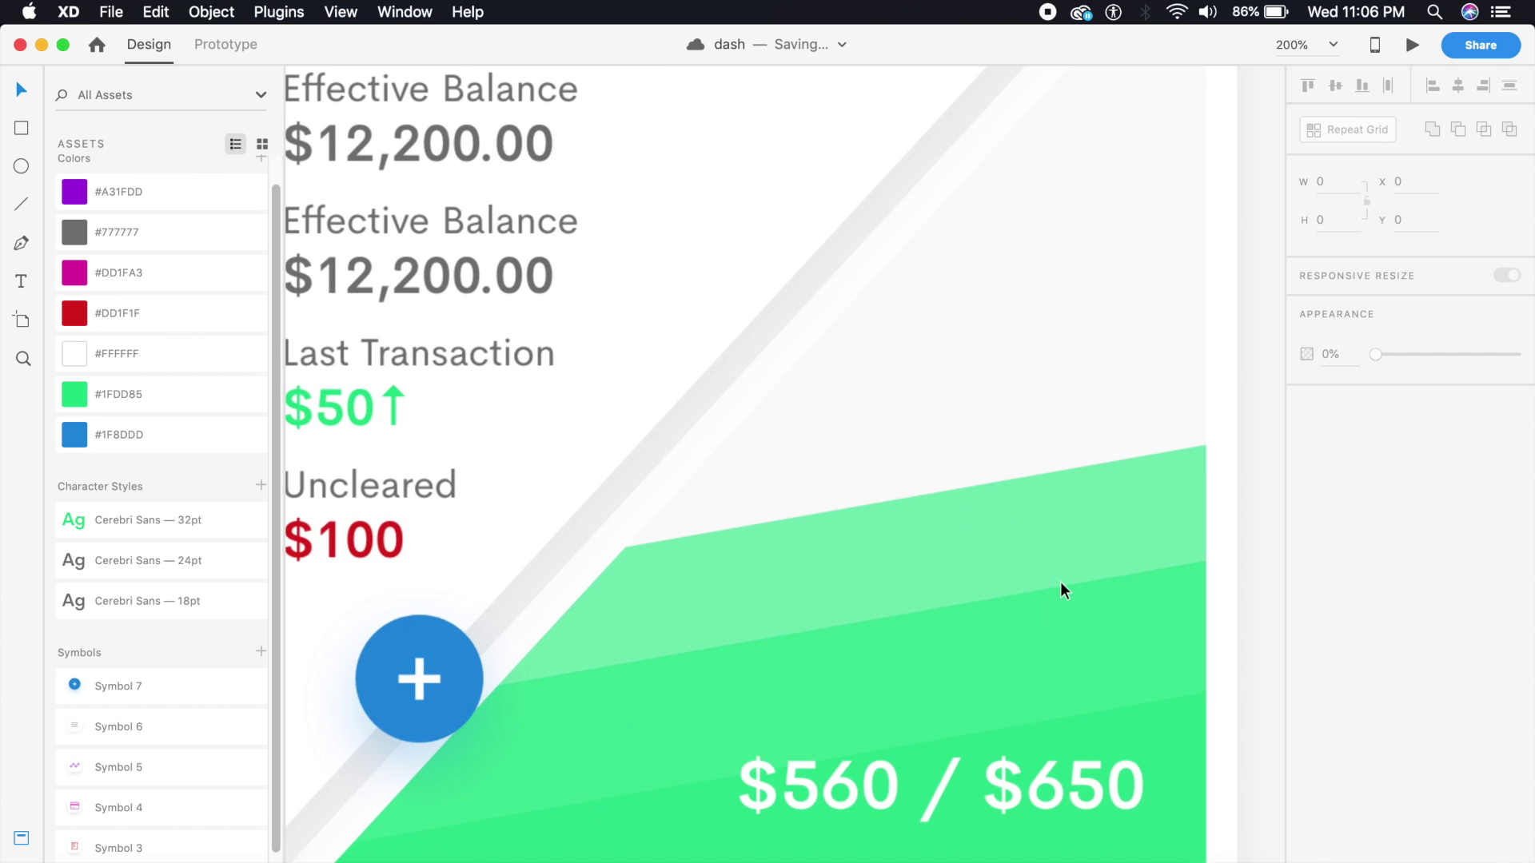
key(super+minus)
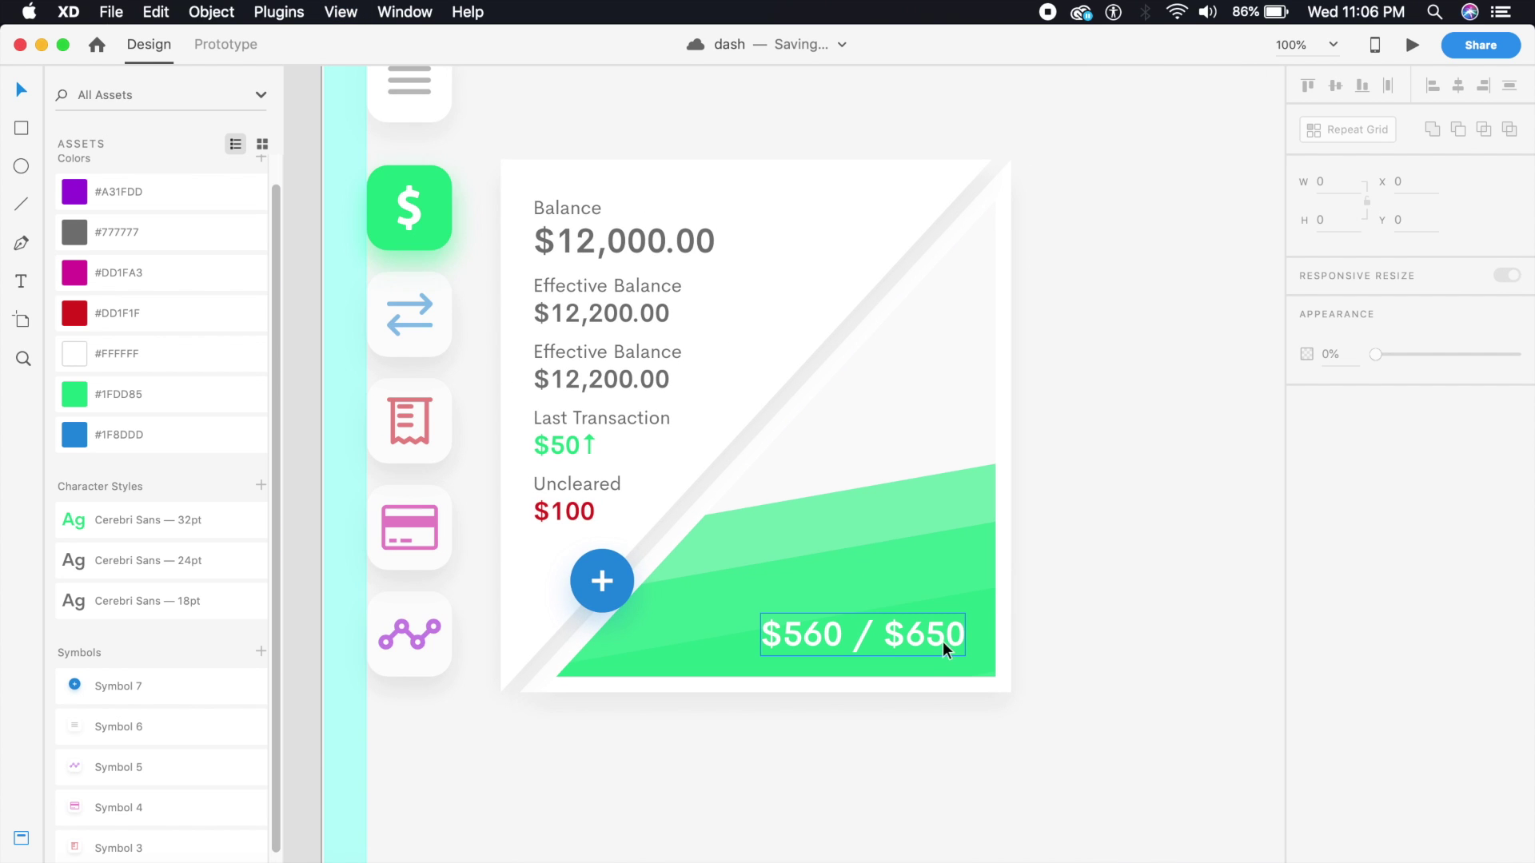
Step: Duplicate the "$560 / $650" text just above the original and change the copy's wording to "Target"
drag(807, 632, 805, 589)
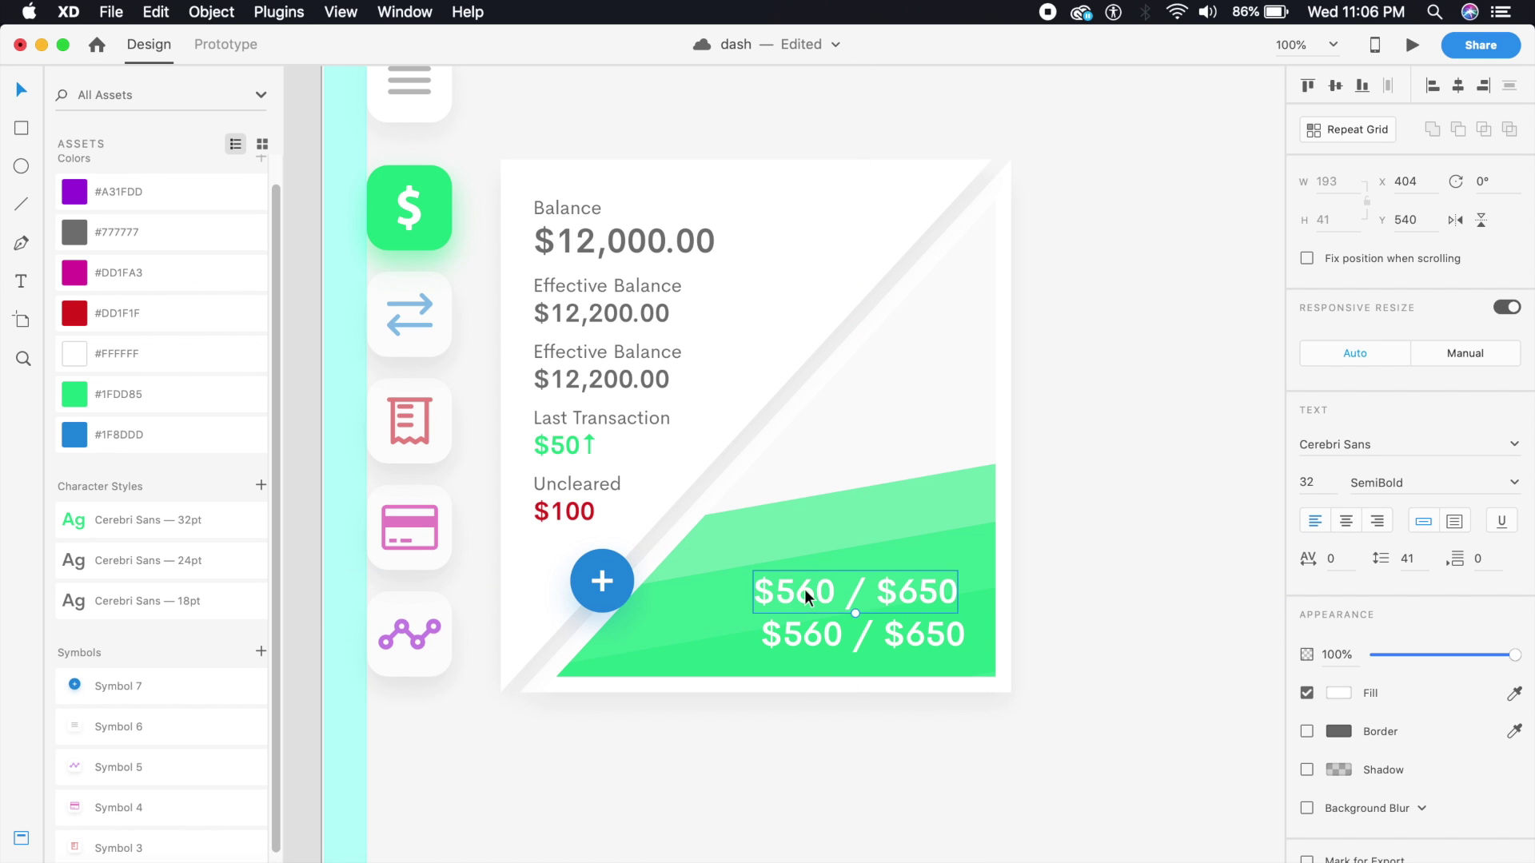
double_click(805, 588)
text(Target)
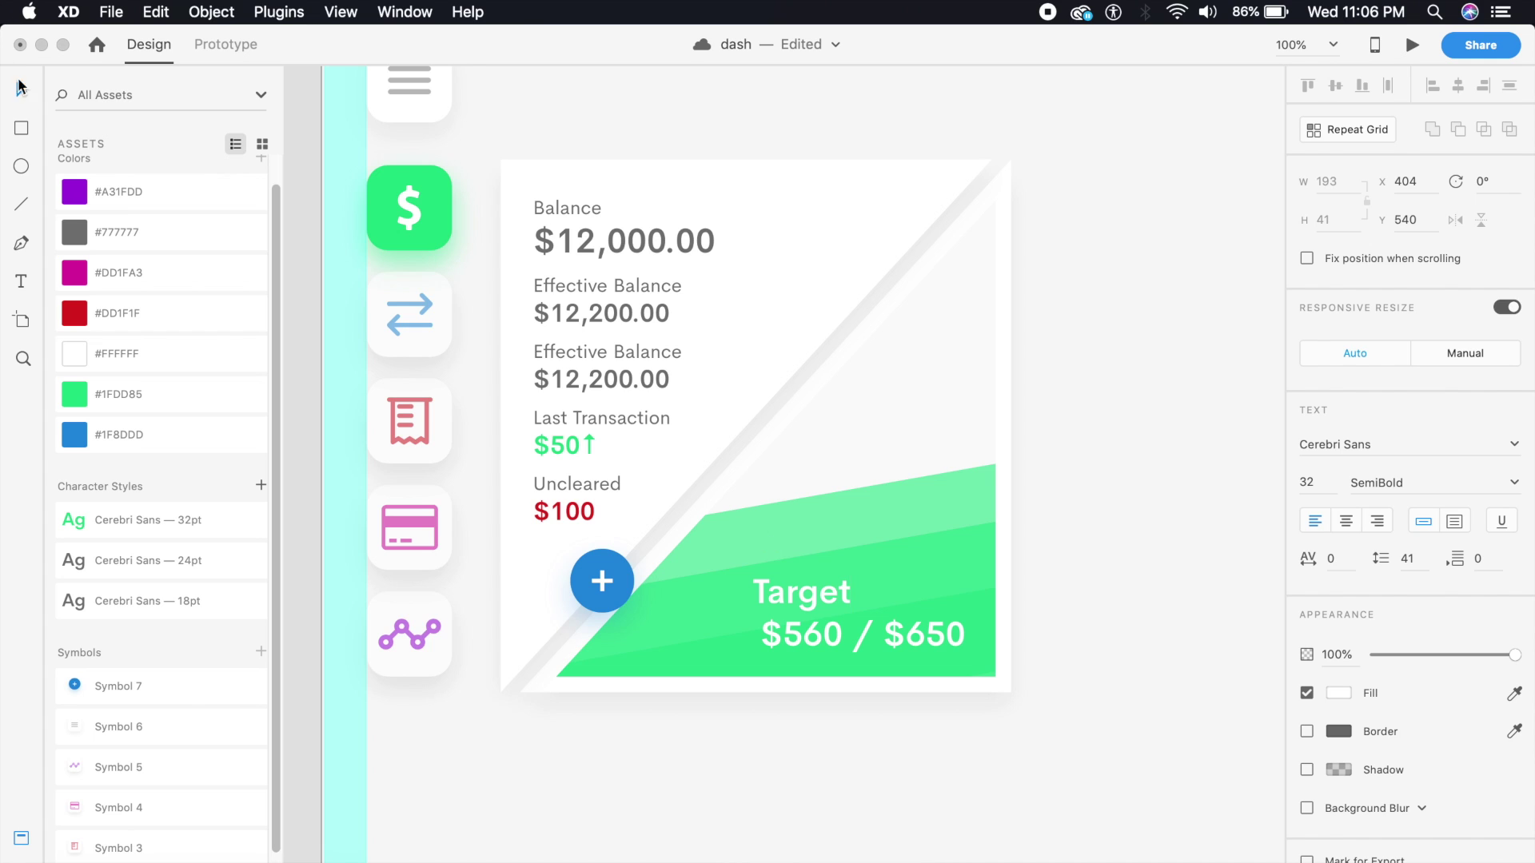
key(Escape)
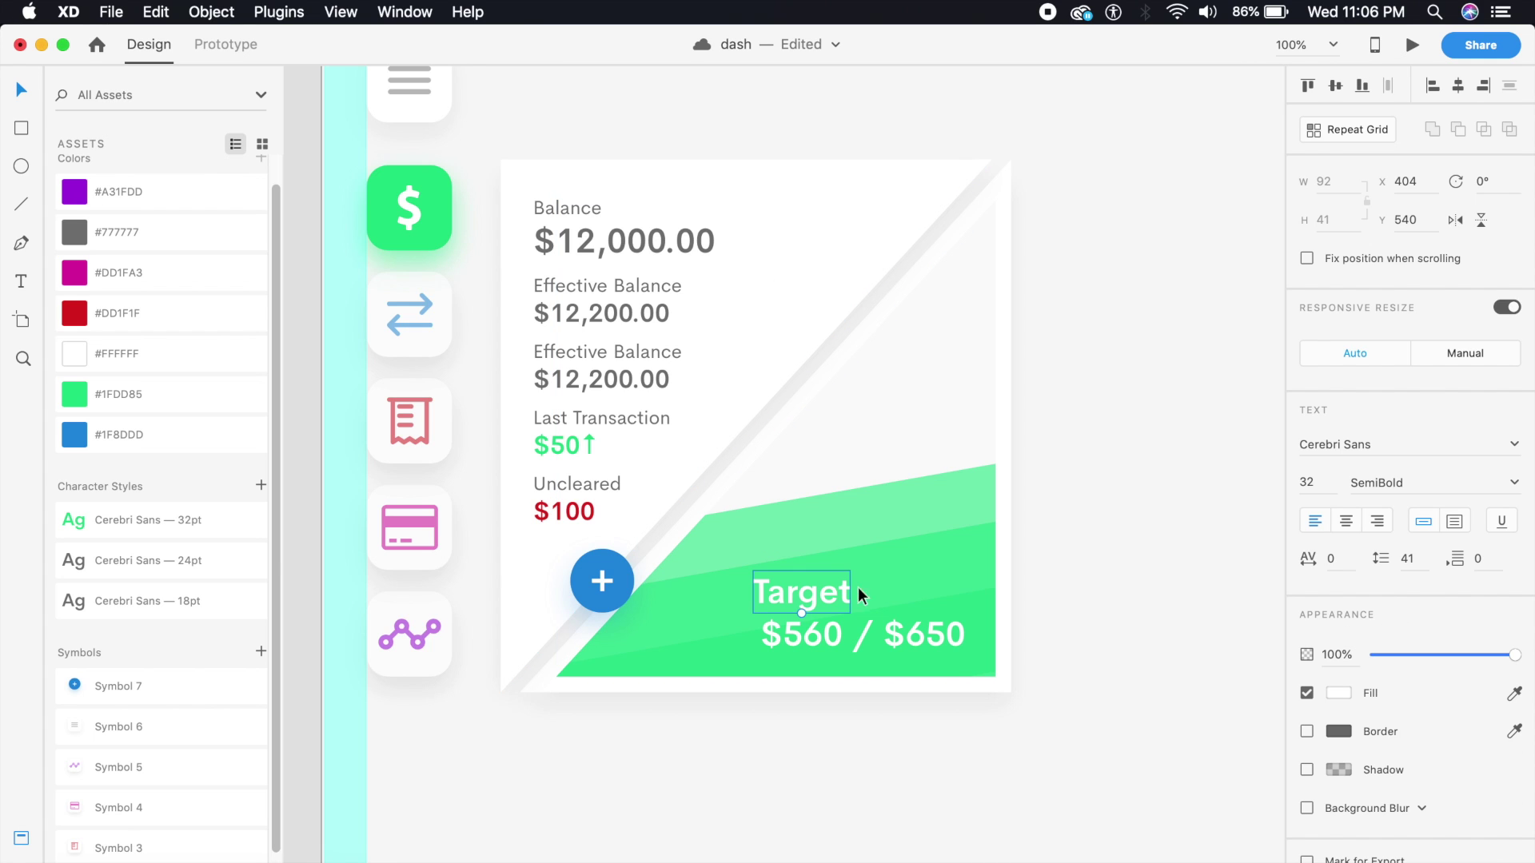
Step: Style the "Target" label as Cerebri Sans 18pt Regular and align it above the amount at X 411, Y 558
click(205, 601)
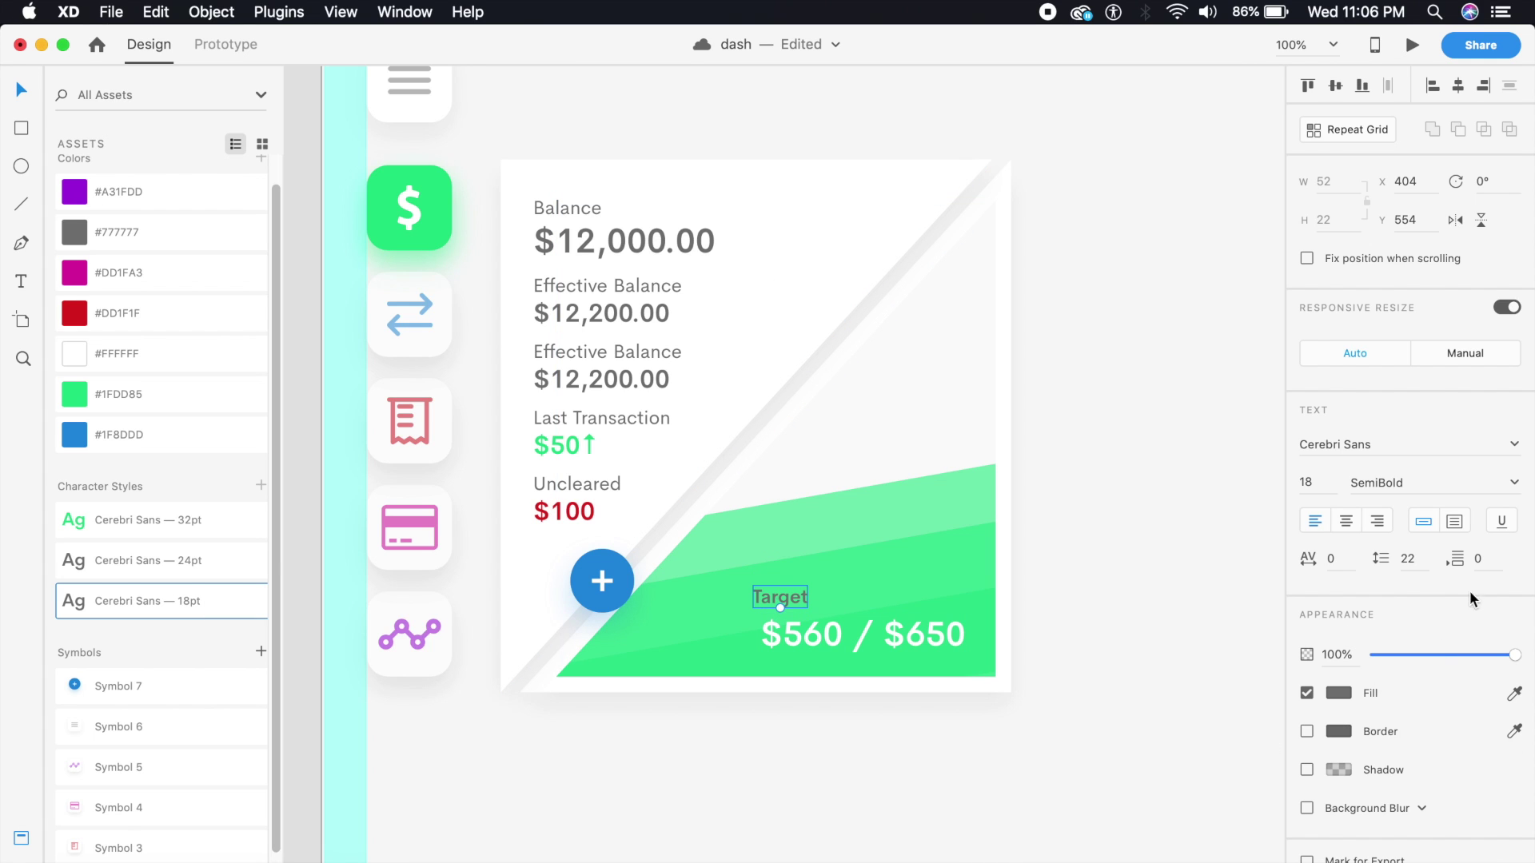
click(1513, 483)
click(1466, 484)
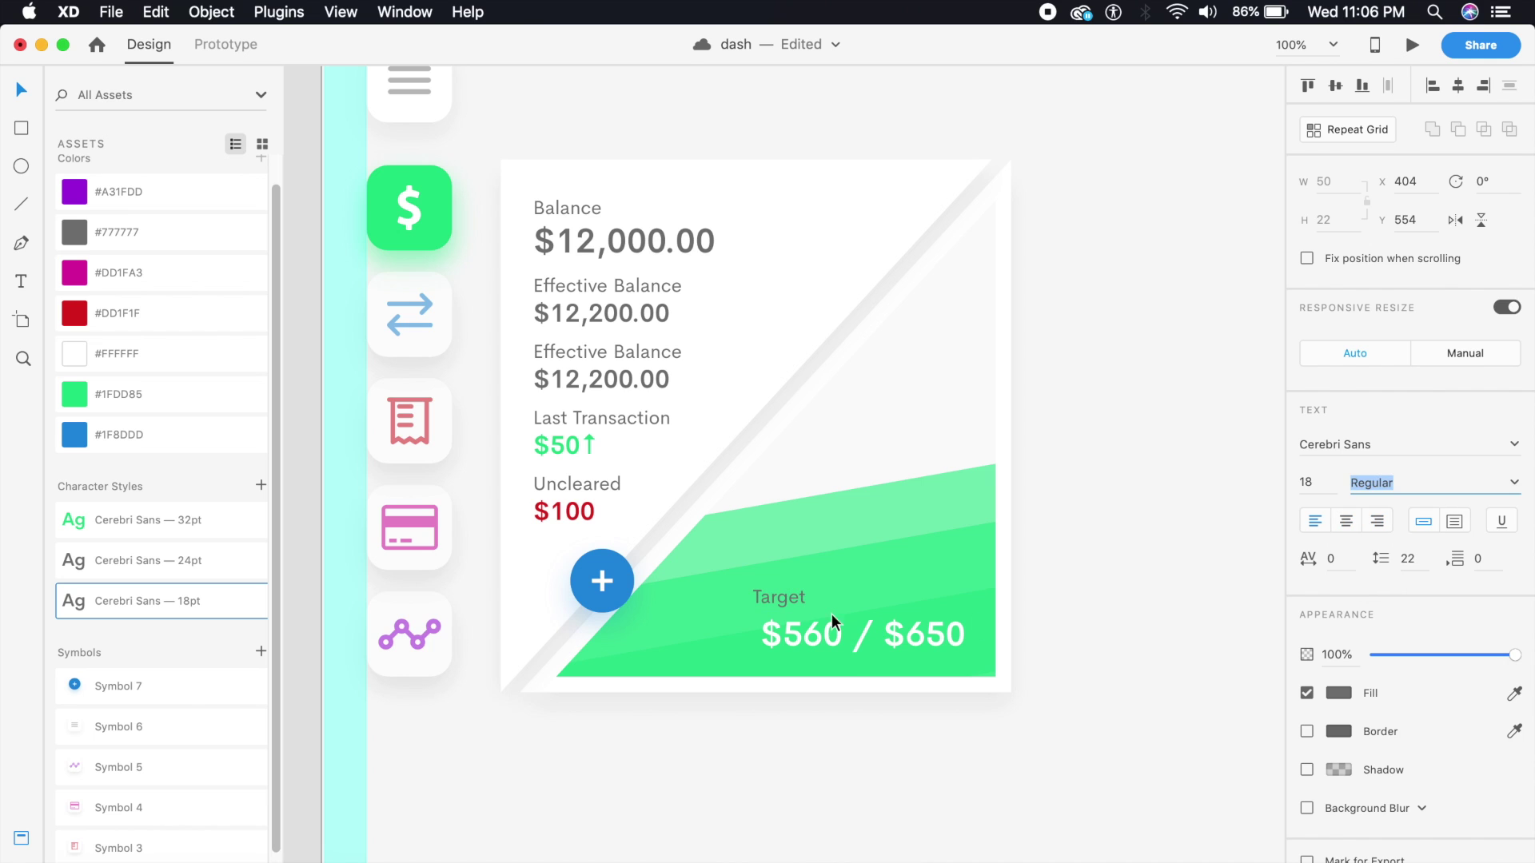
mouse_move(796, 606)
mouse_down()
mouse_move(808, 593)
mouse_move(802, 605)
mouse_up()
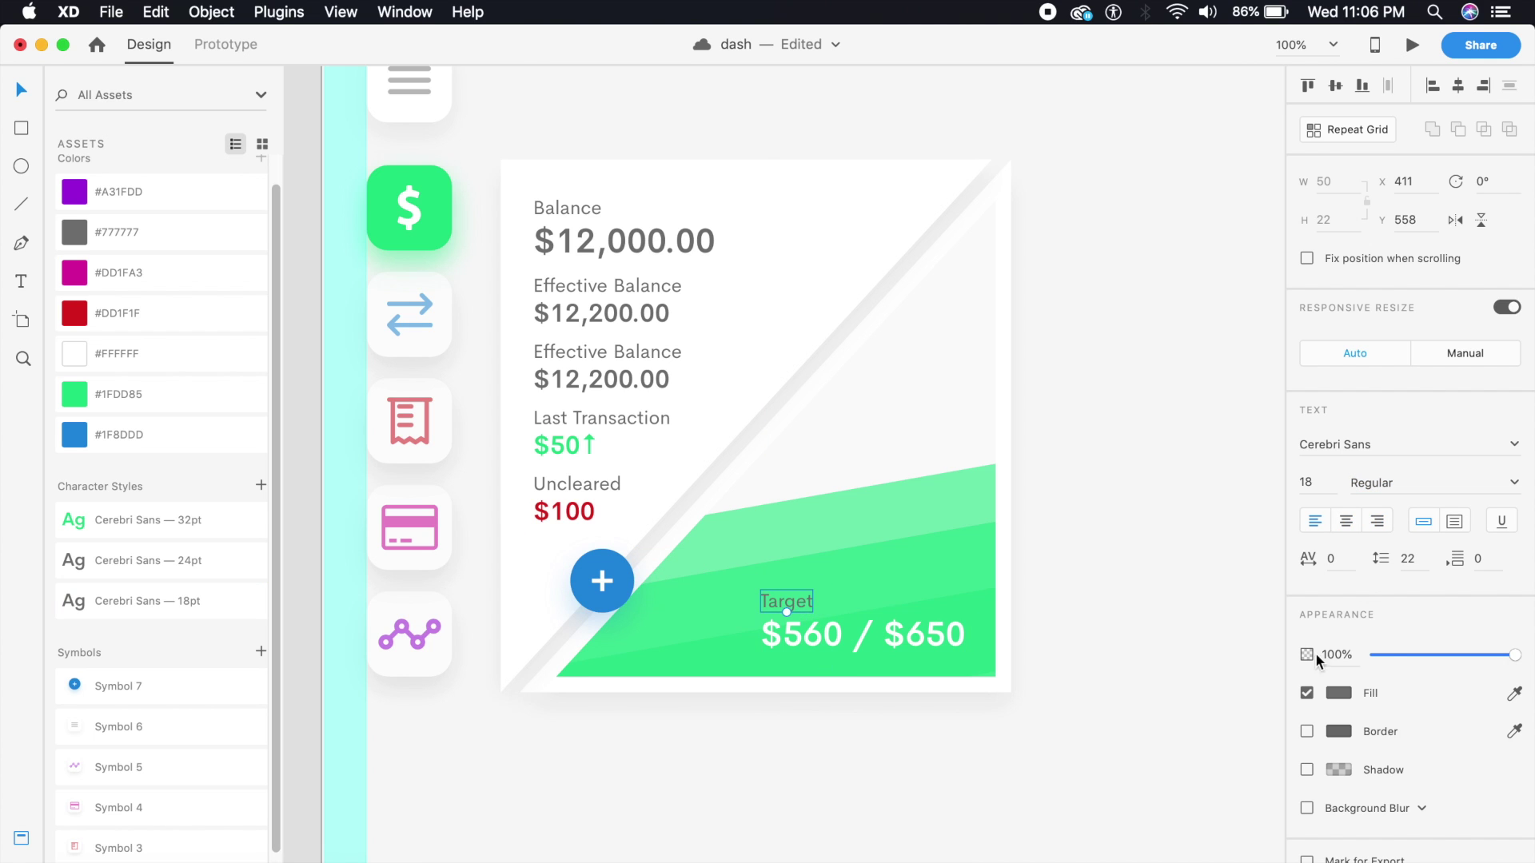
Step: Change the "Target" label's fill to white
key(super+equal)
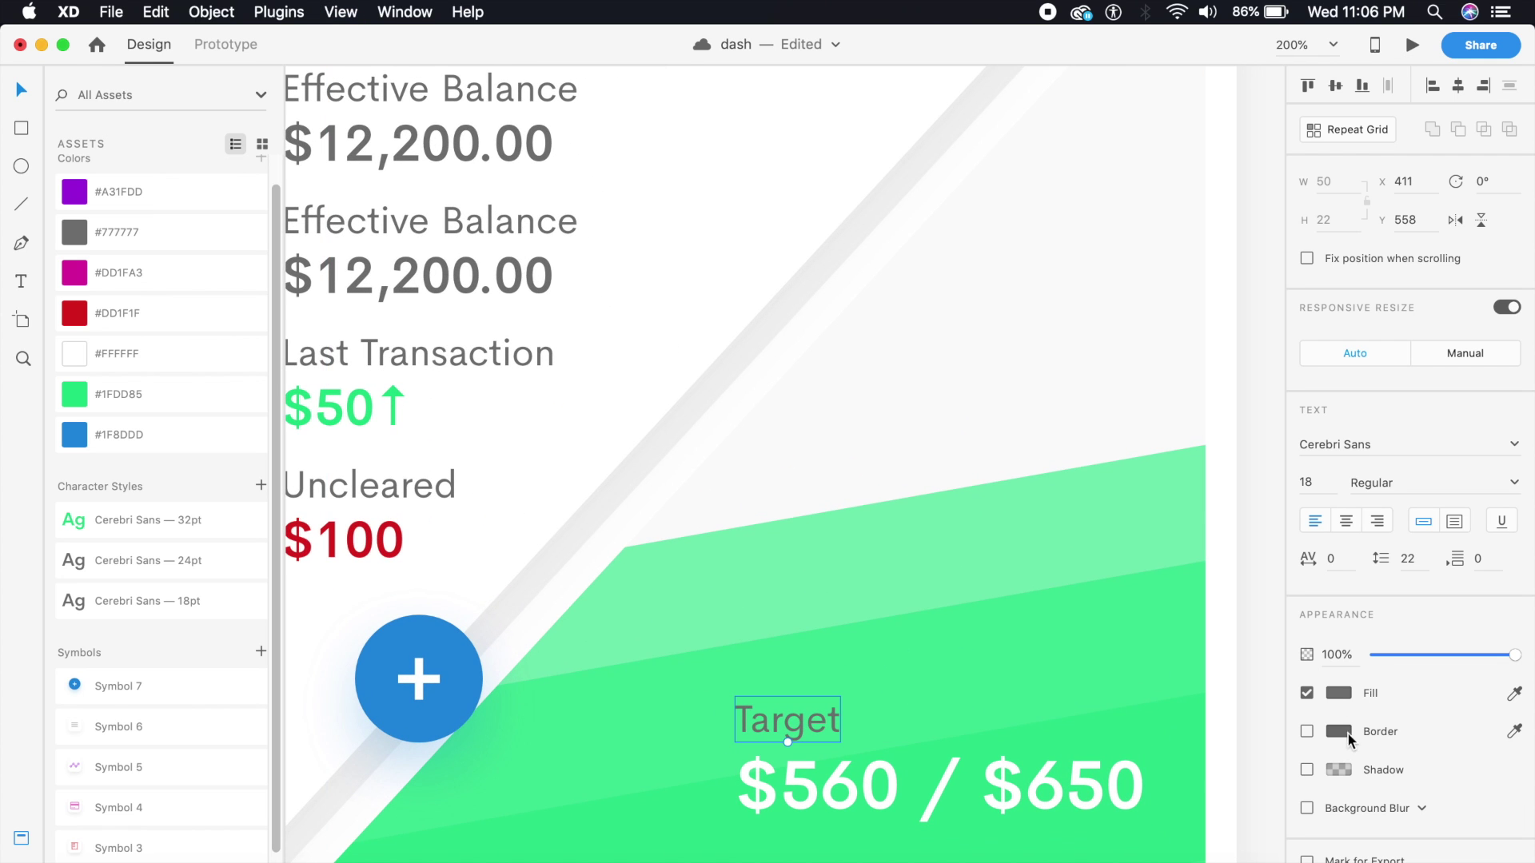
click(1338, 692)
drag(1072, 651, 1039, 583)
key(Escape)
key(super+minus)
click(1060, 421)
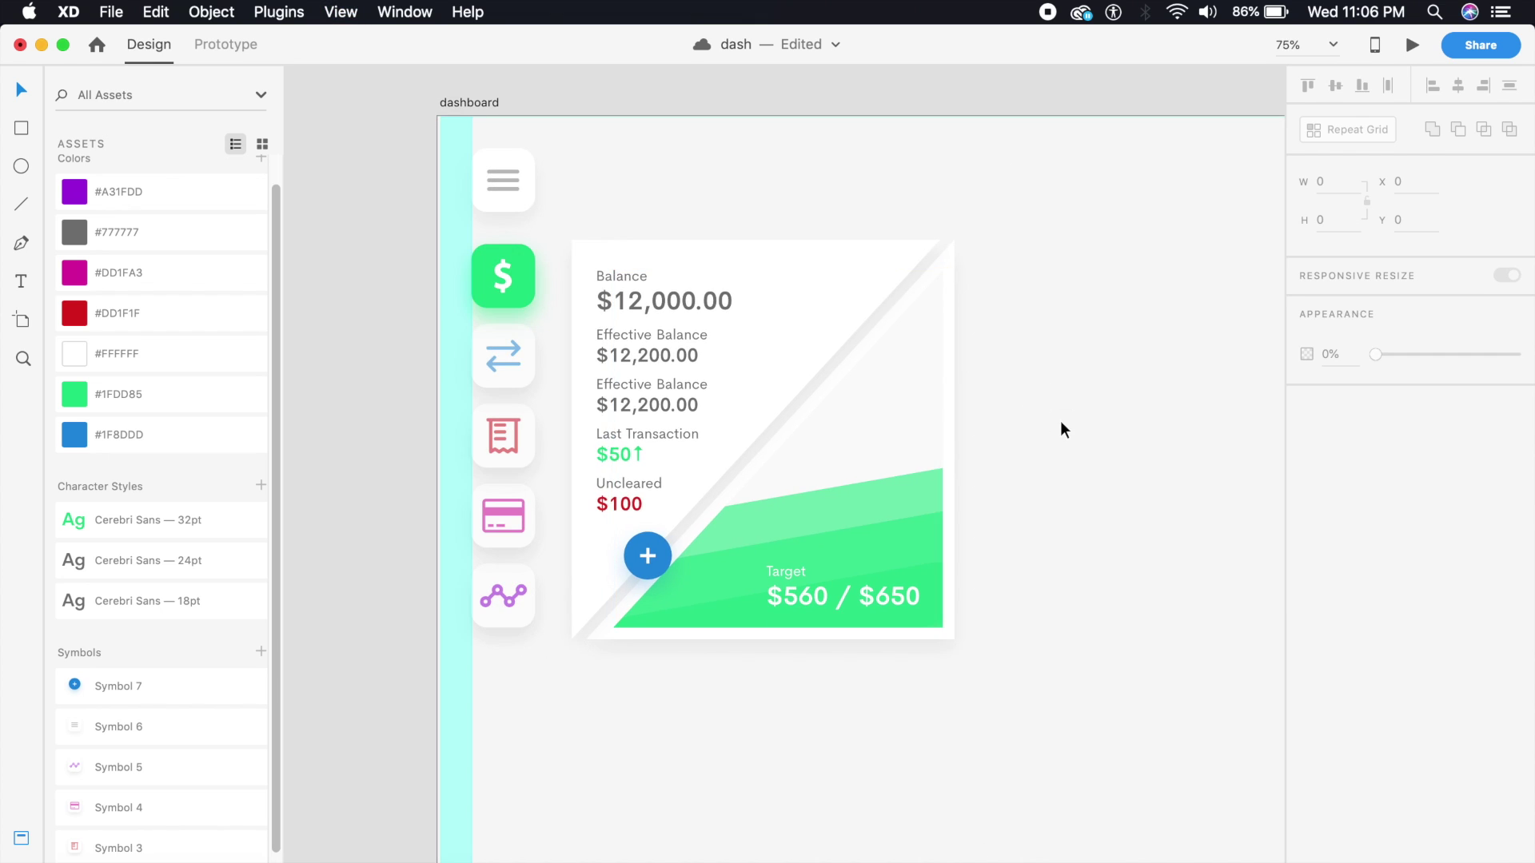
Step: Group all the elements of the balance card, including its texts, plus button and green graph
key(super+minus)
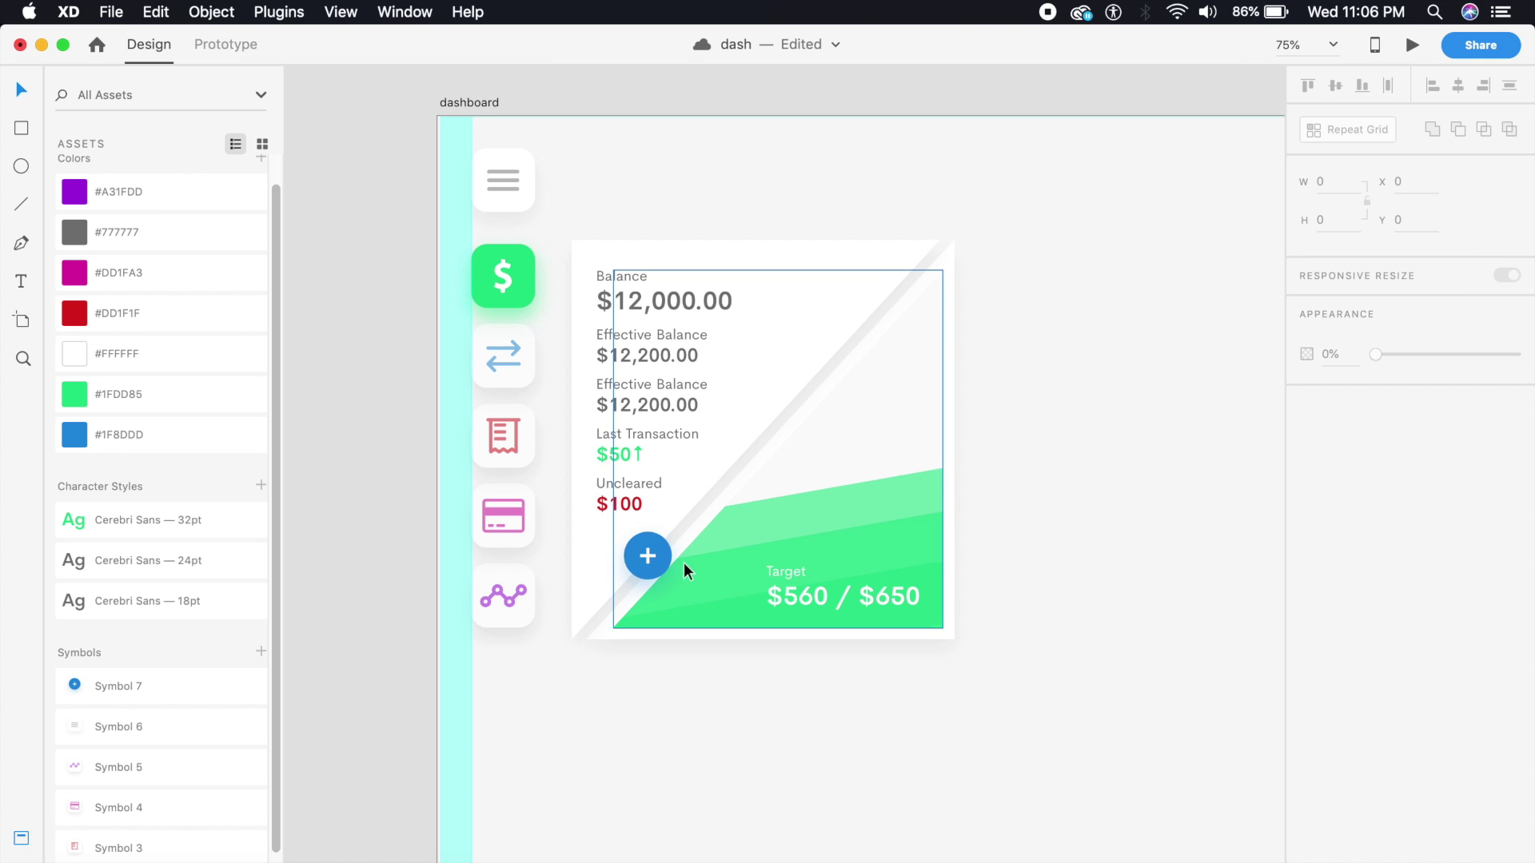
click(653, 560)
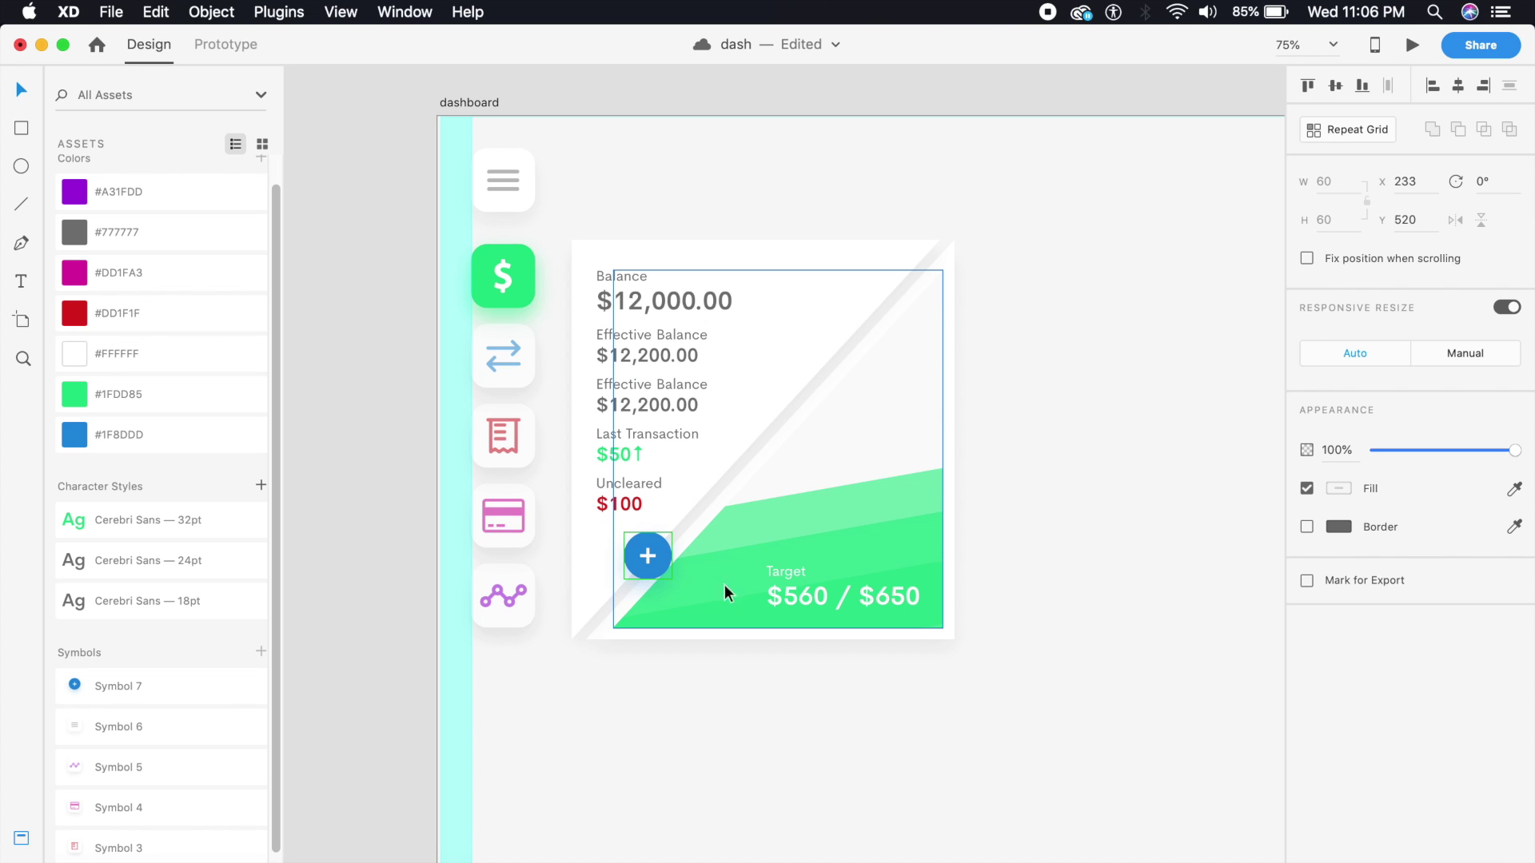
drag(1035, 651, 588, 245)
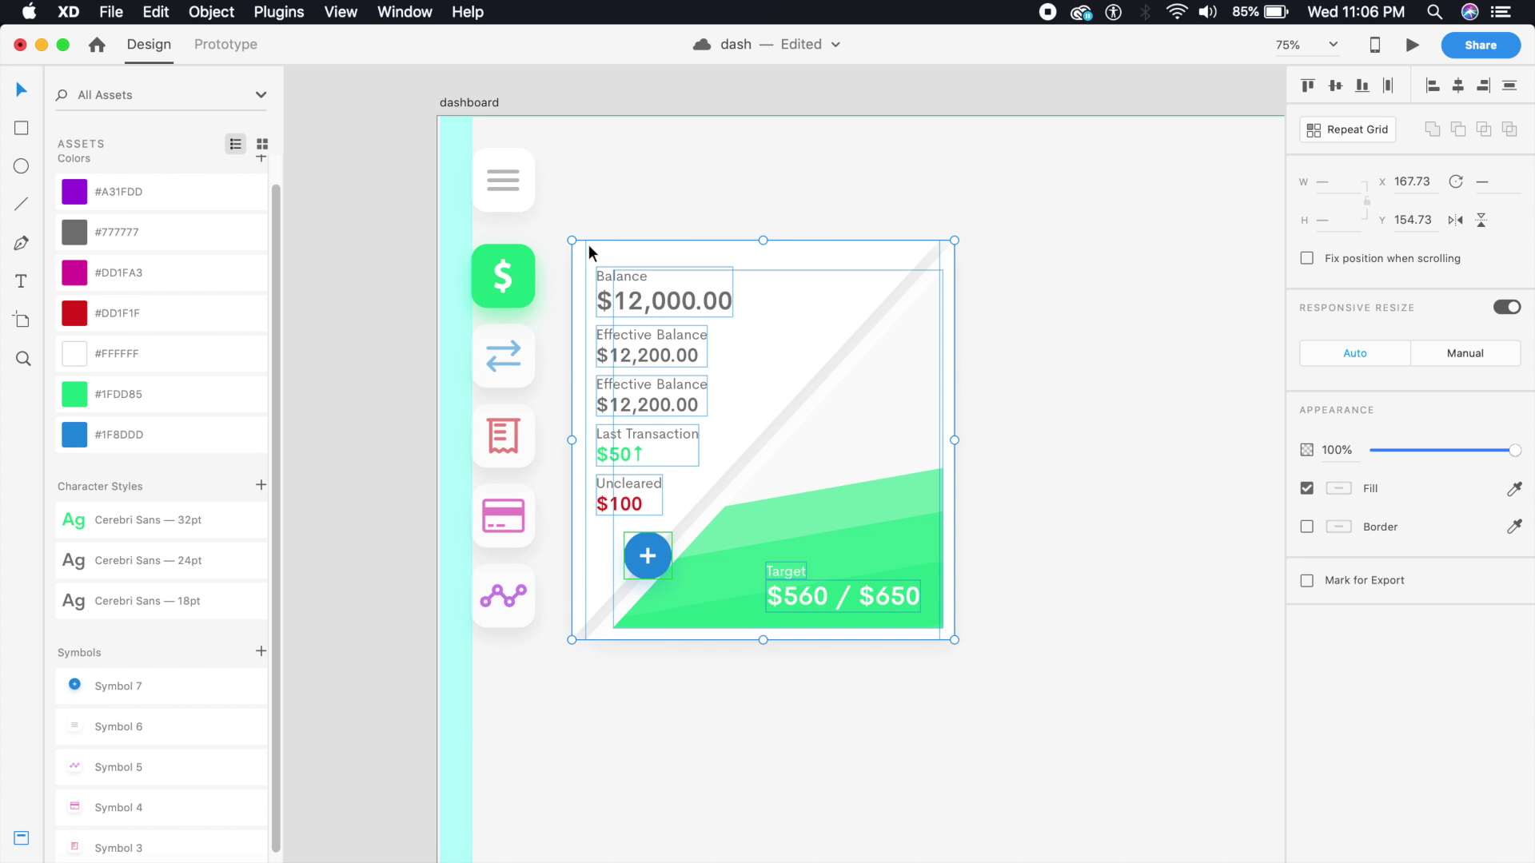
key(super+g)
key(super+minus)
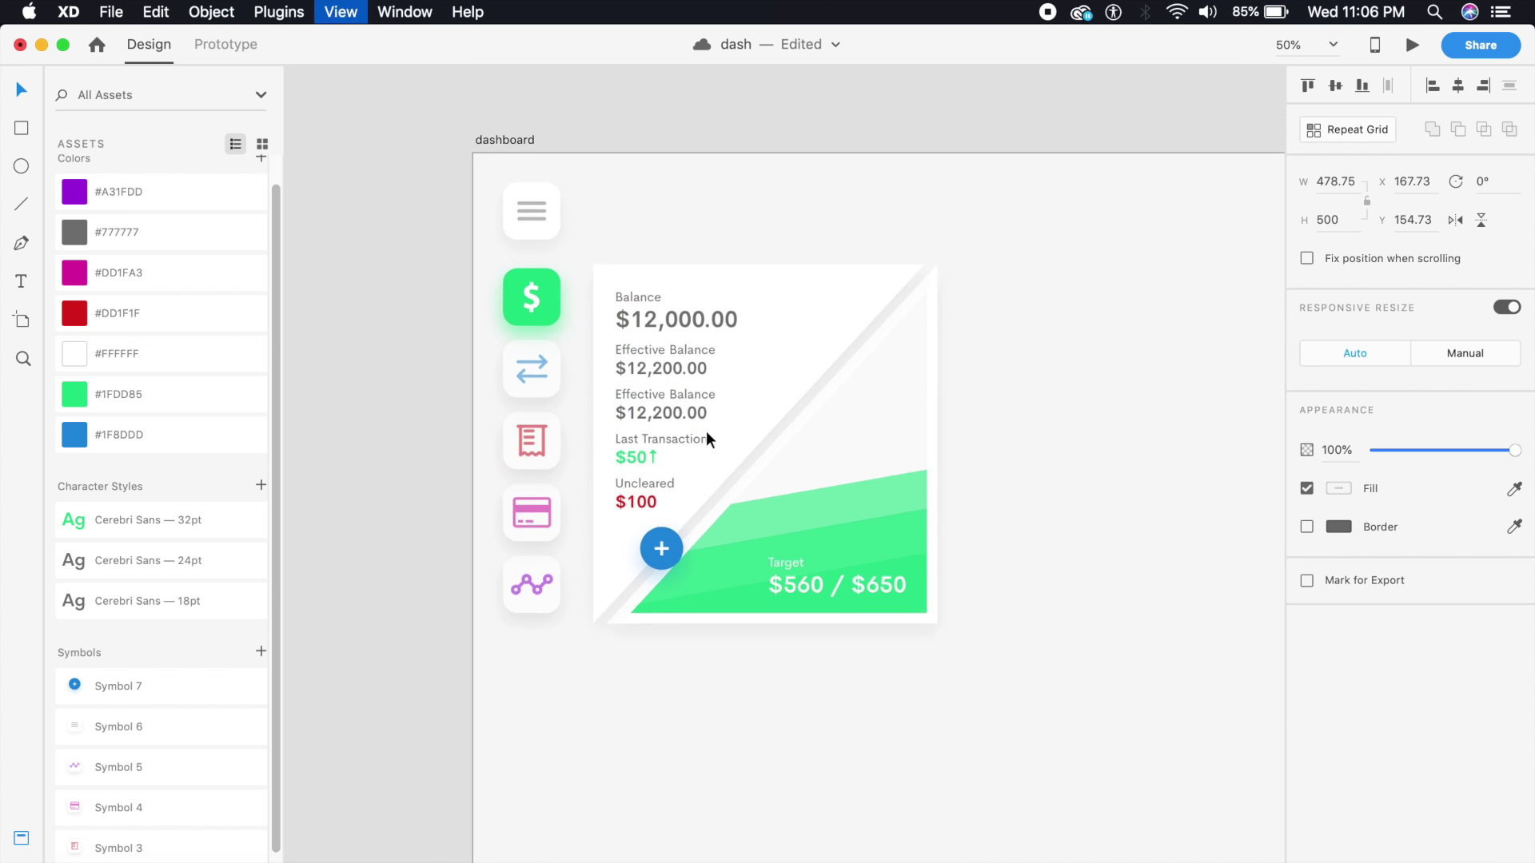
Step: Draw a 1185 × 500 rectangle in the empty space beside the balance card, at X 693, Y 155, matching the card's height
drag(921, 425, 622, 427)
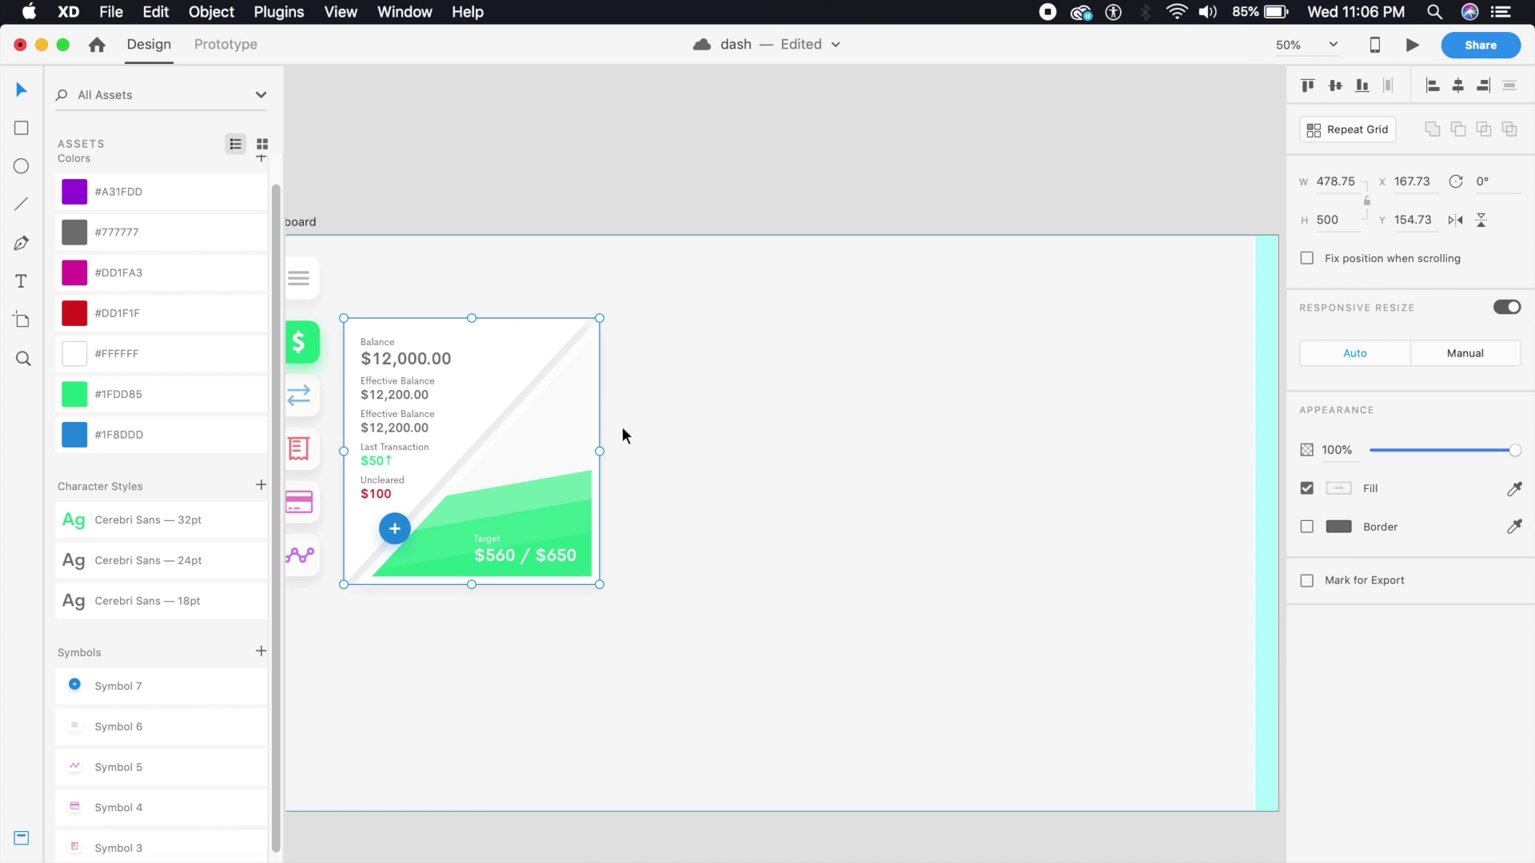
key(super+equal)
key(super+minus)
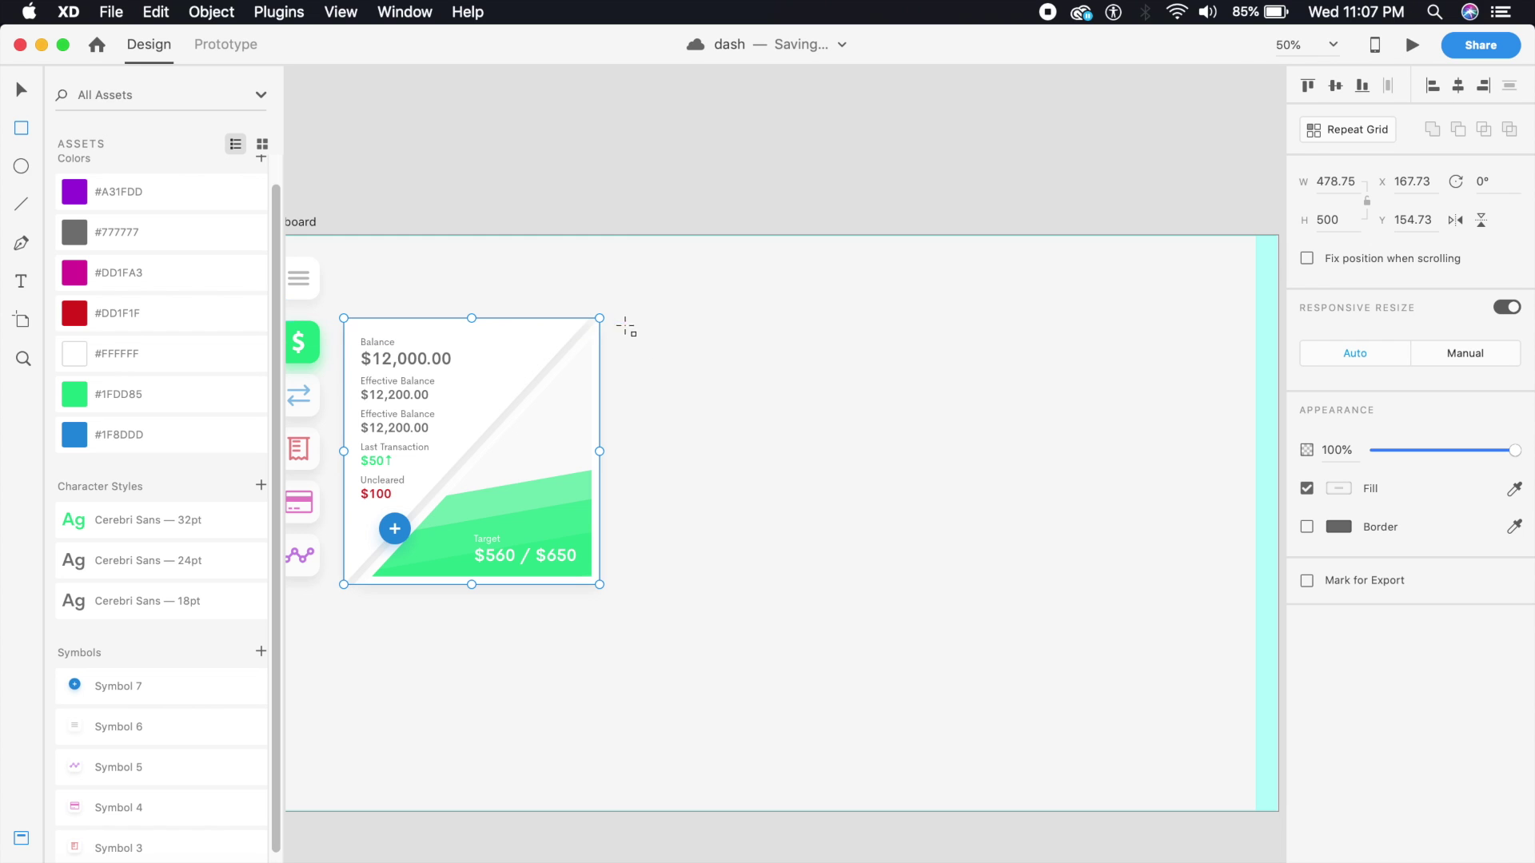
drag(624, 318, 1257, 585)
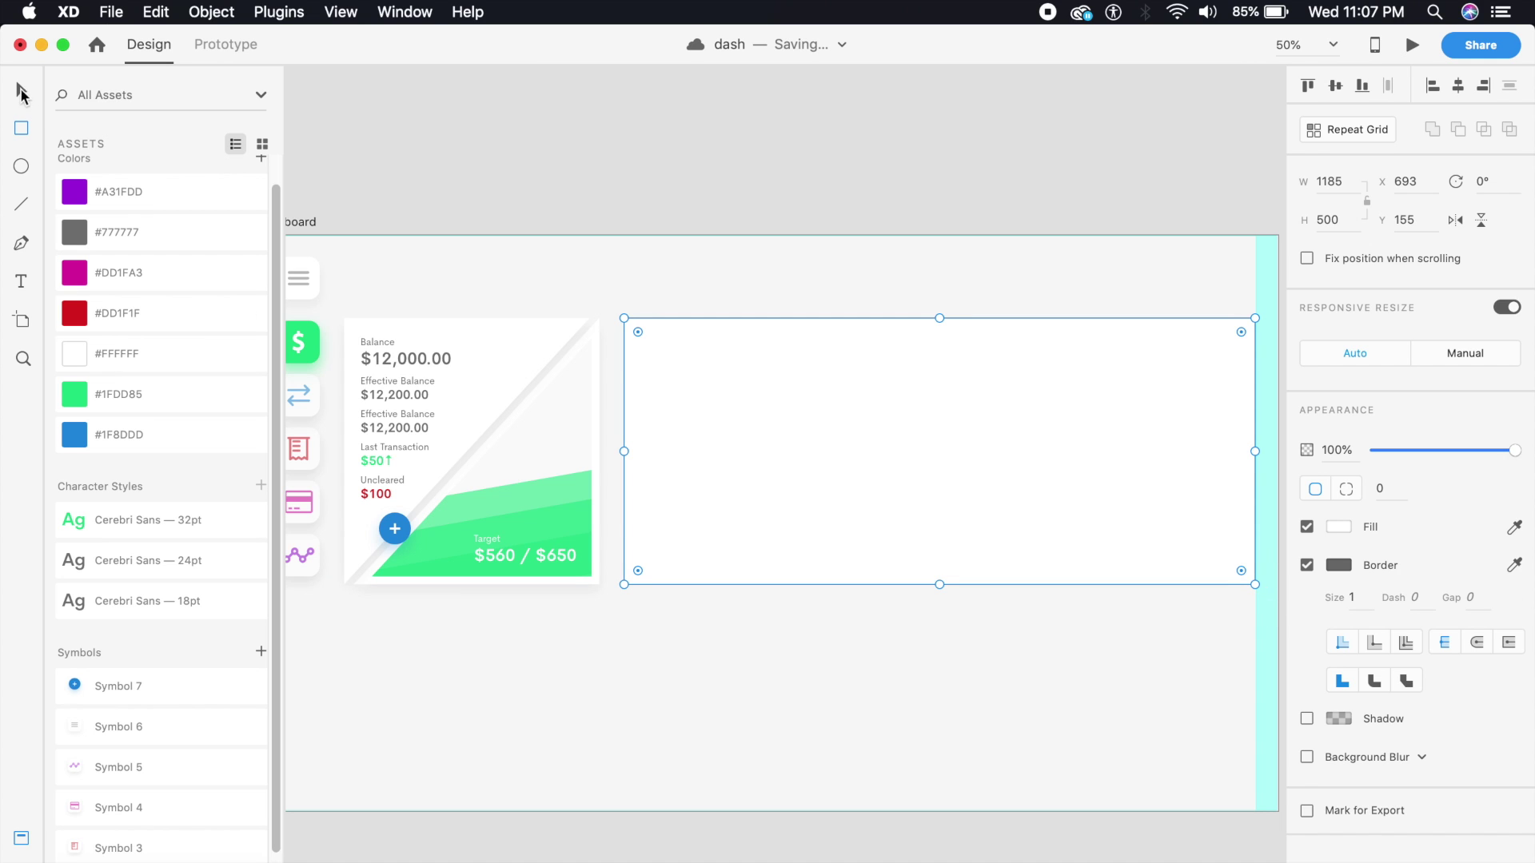
Step: Nudge the new rectangle closer to the card to X 687 and widen it to 1191 to reach the right margin guide
key(Left)
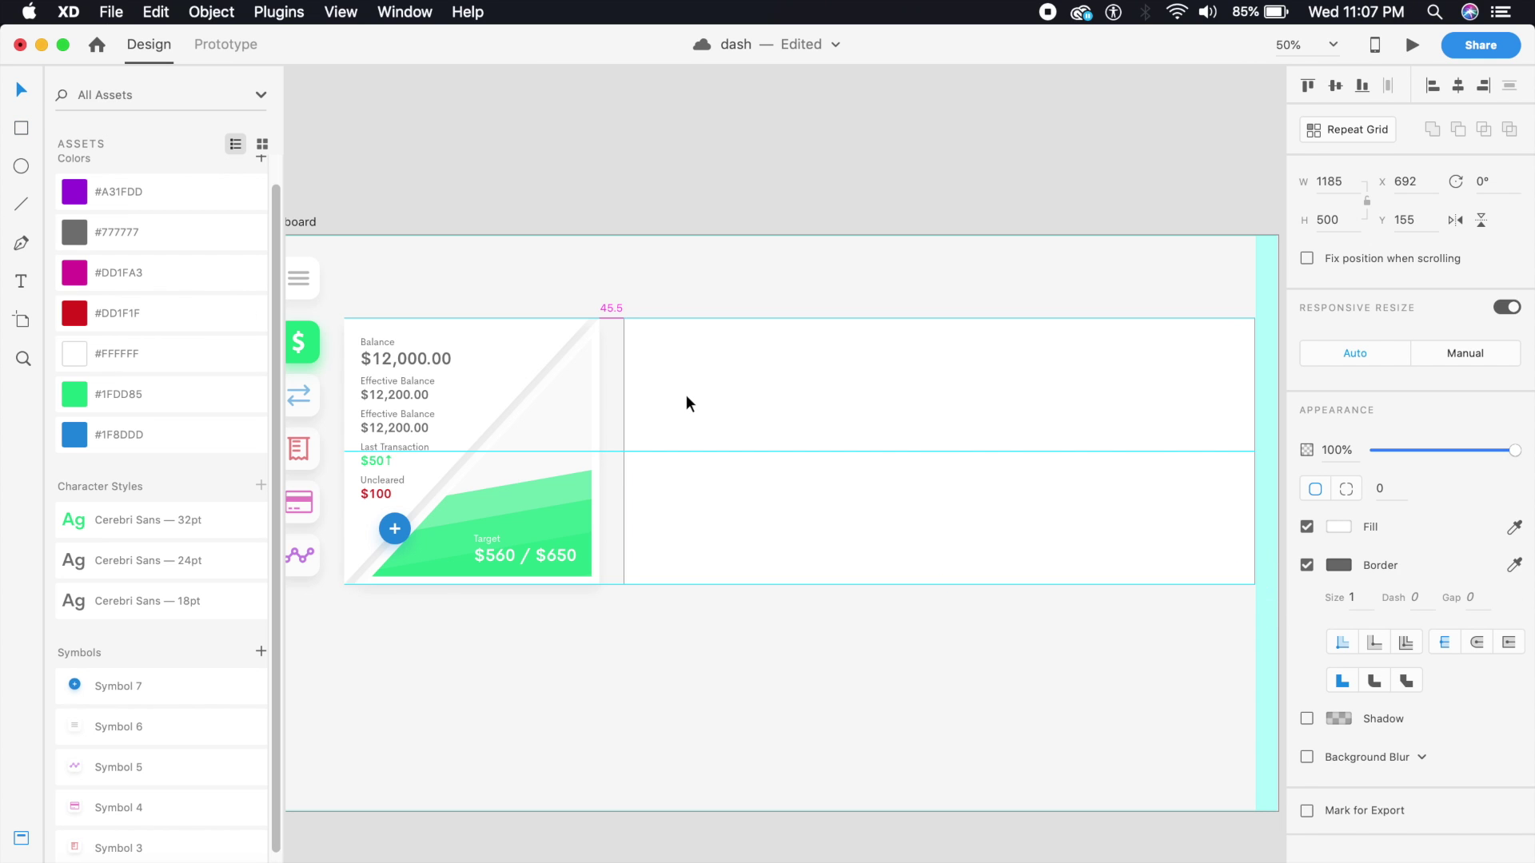
key(Left)
key(Left)
key(Left)
key(Left)
key(Left)
key(Left)
key(Left)
key(Left)
key(Left)
key(Left)
key(Left)
key(Right)
key(Right)
key(Right)
key(Right)
key(Right)
key(Right)
key(Right)
key(Right)
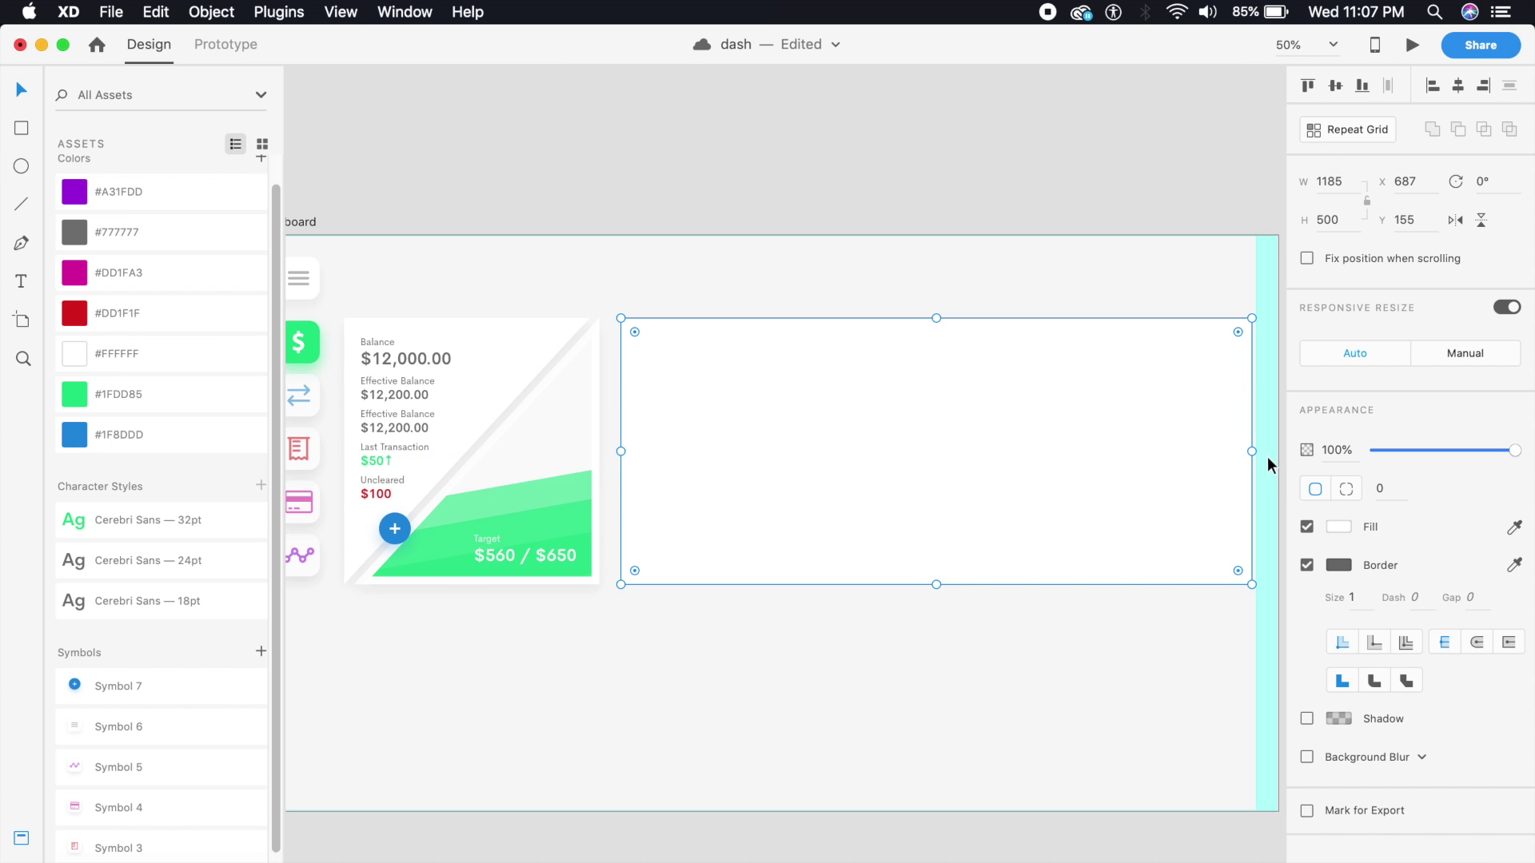
drag(1252, 453, 1263, 455)
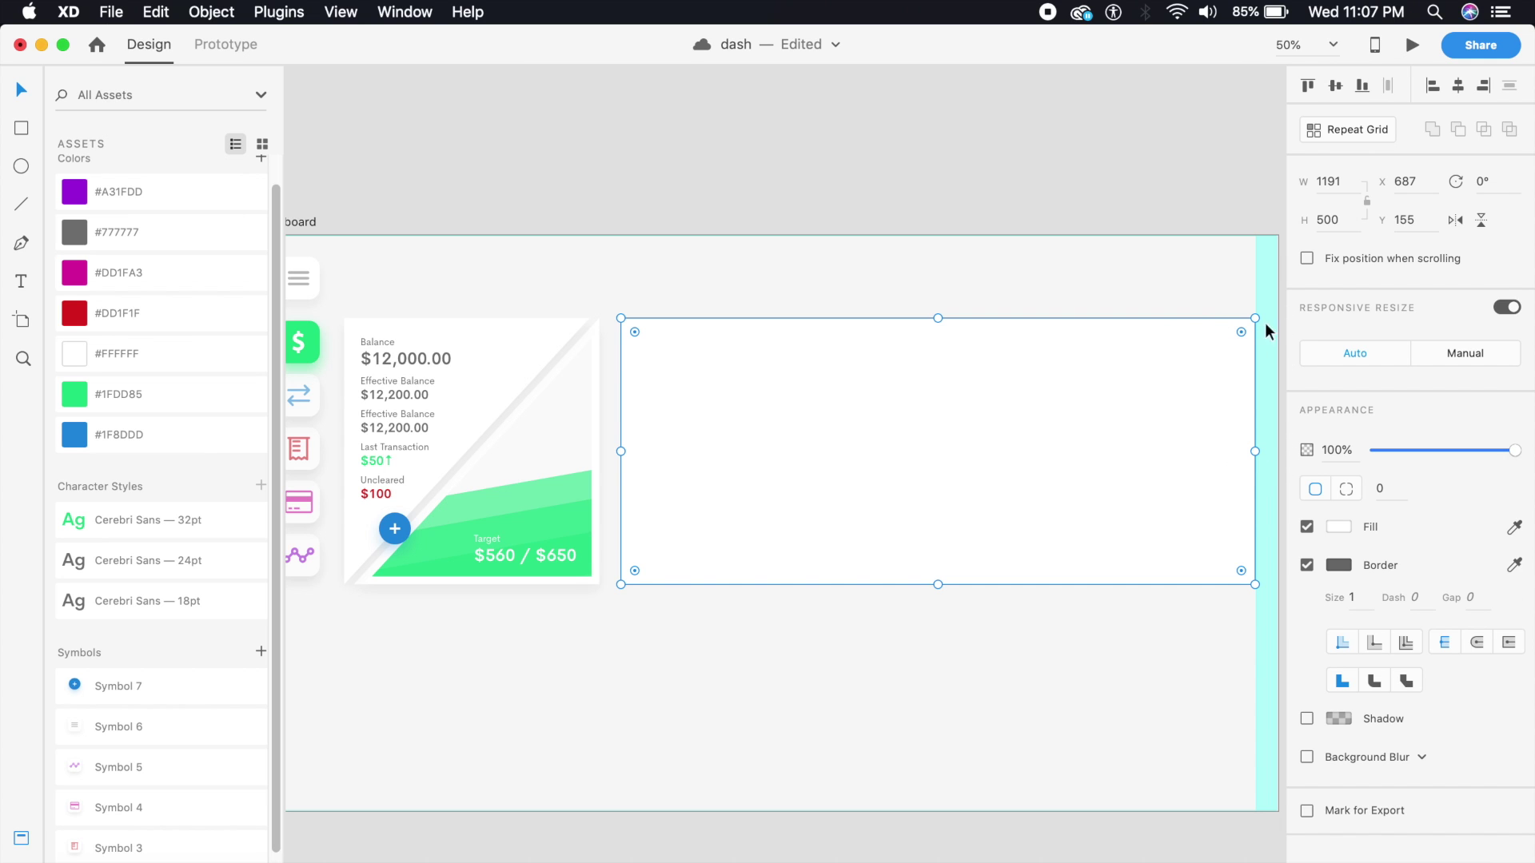
Step: Remove the wide rectangle's border and give it a shadow with Y offset 12 and blur 24
click(1308, 566)
click(1307, 603)
click(1408, 633)
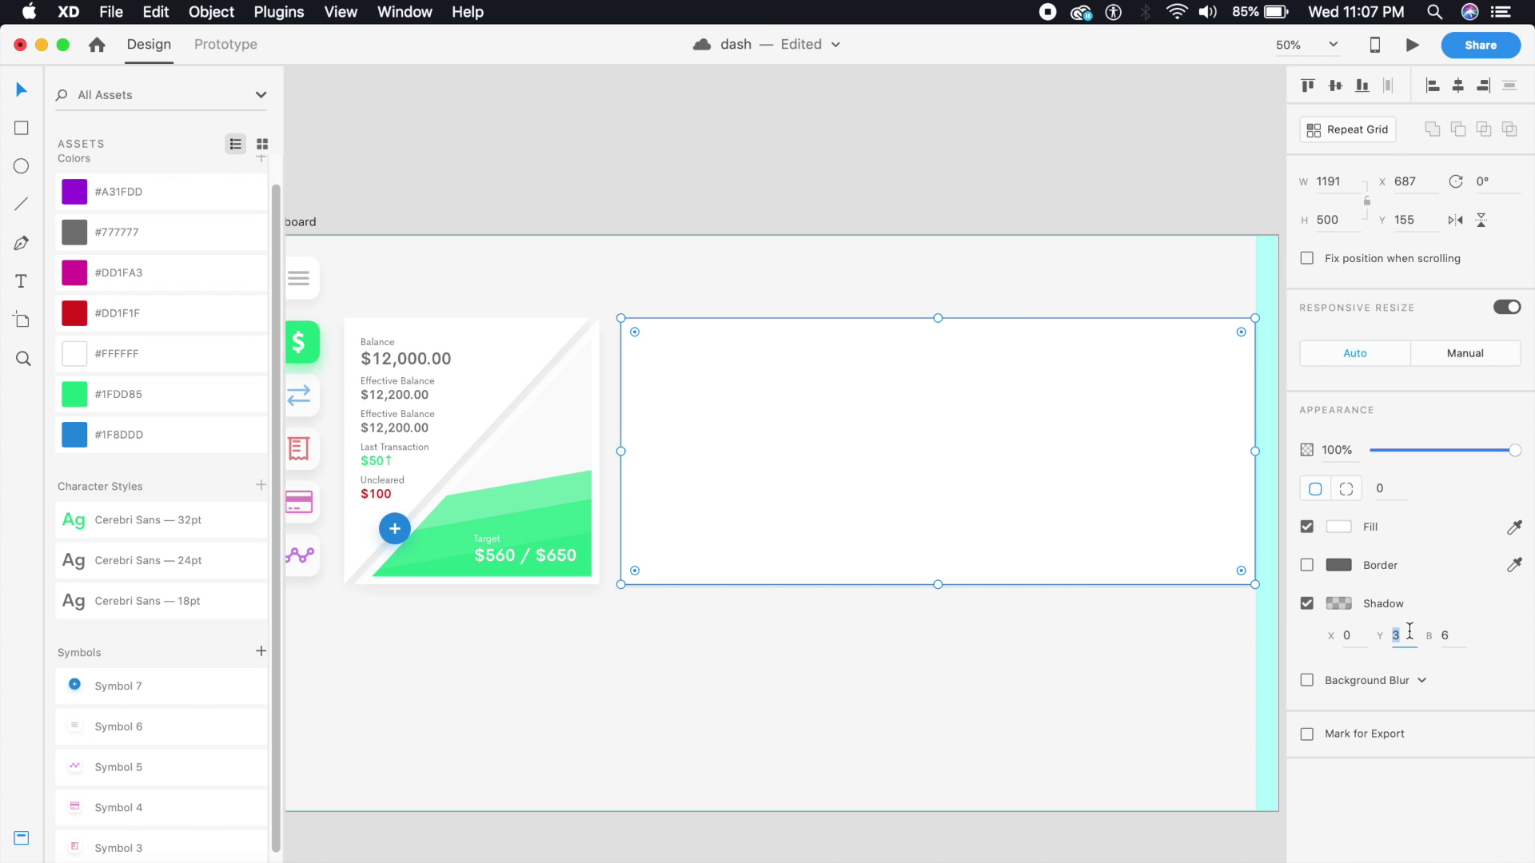
click(1445, 635)
text(24)
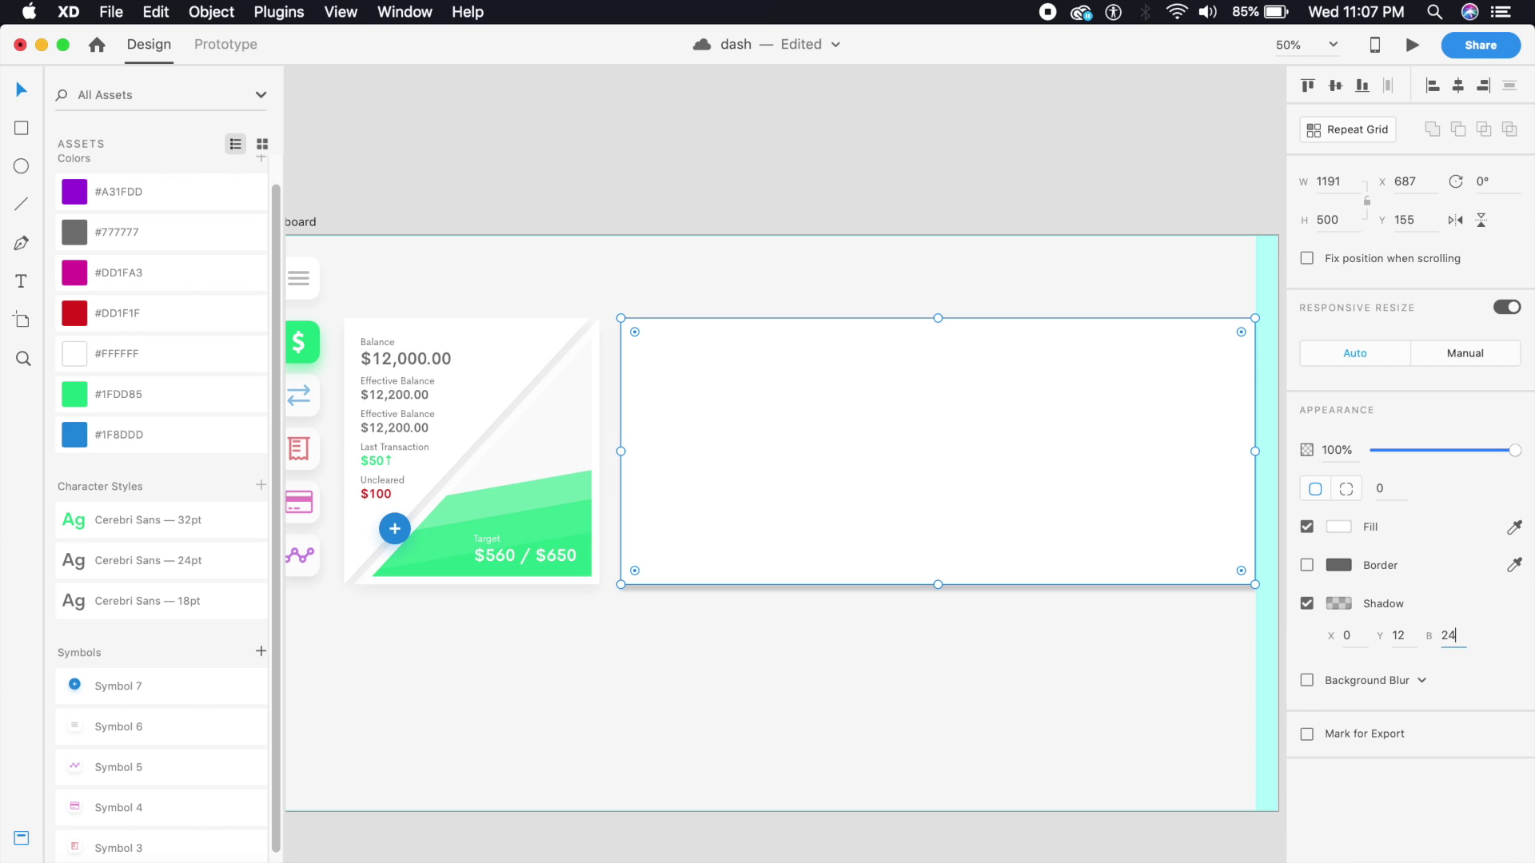
Step: Set the opacity of the wide rectangle's black shadow to 5%
click(1338, 603)
click(1270, 678)
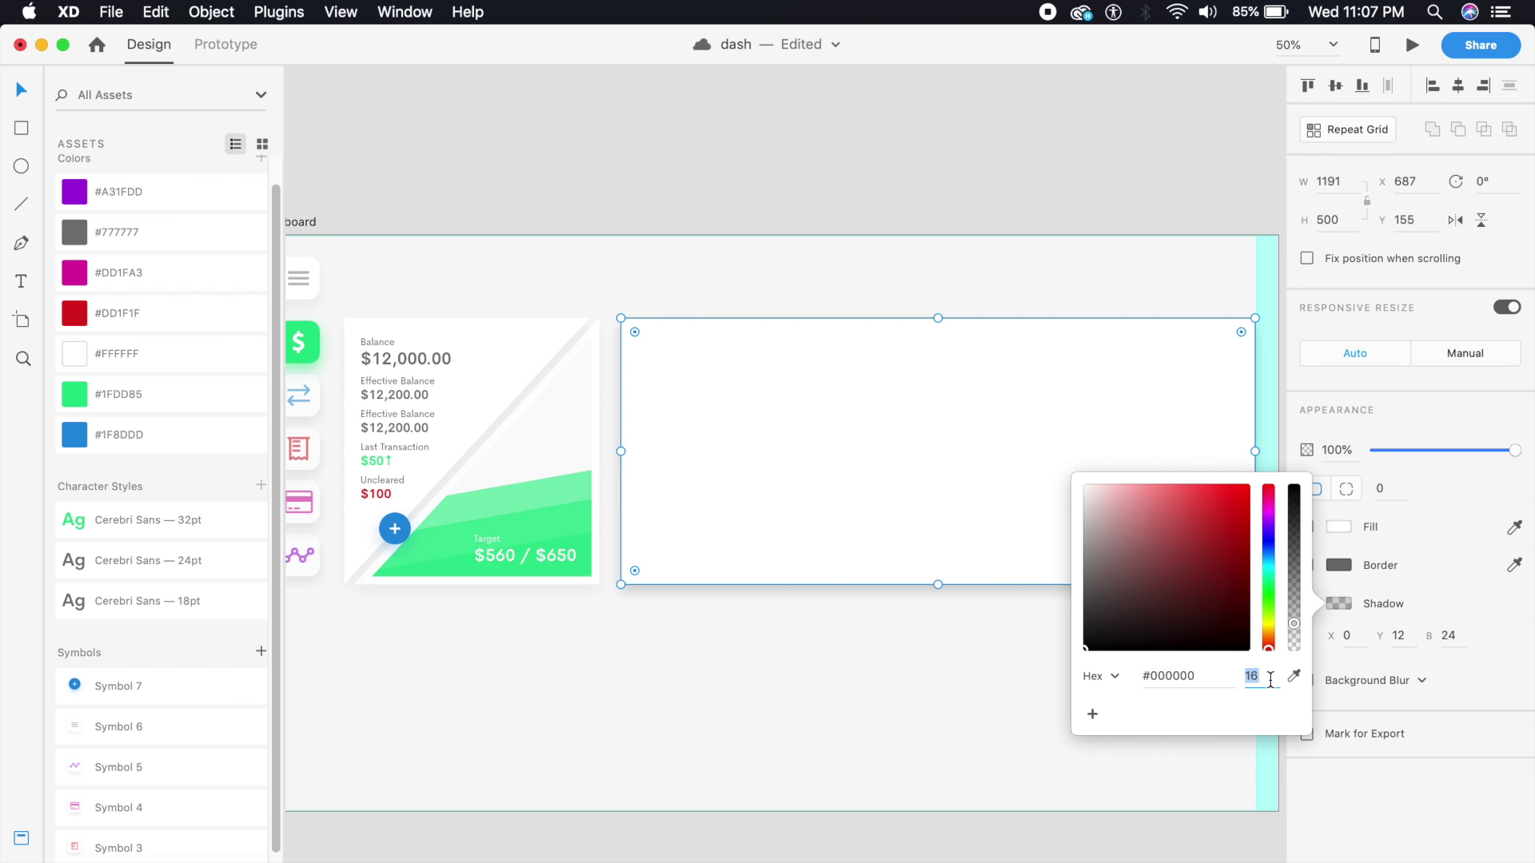
text(5)
key(Return)
click(805, 151)
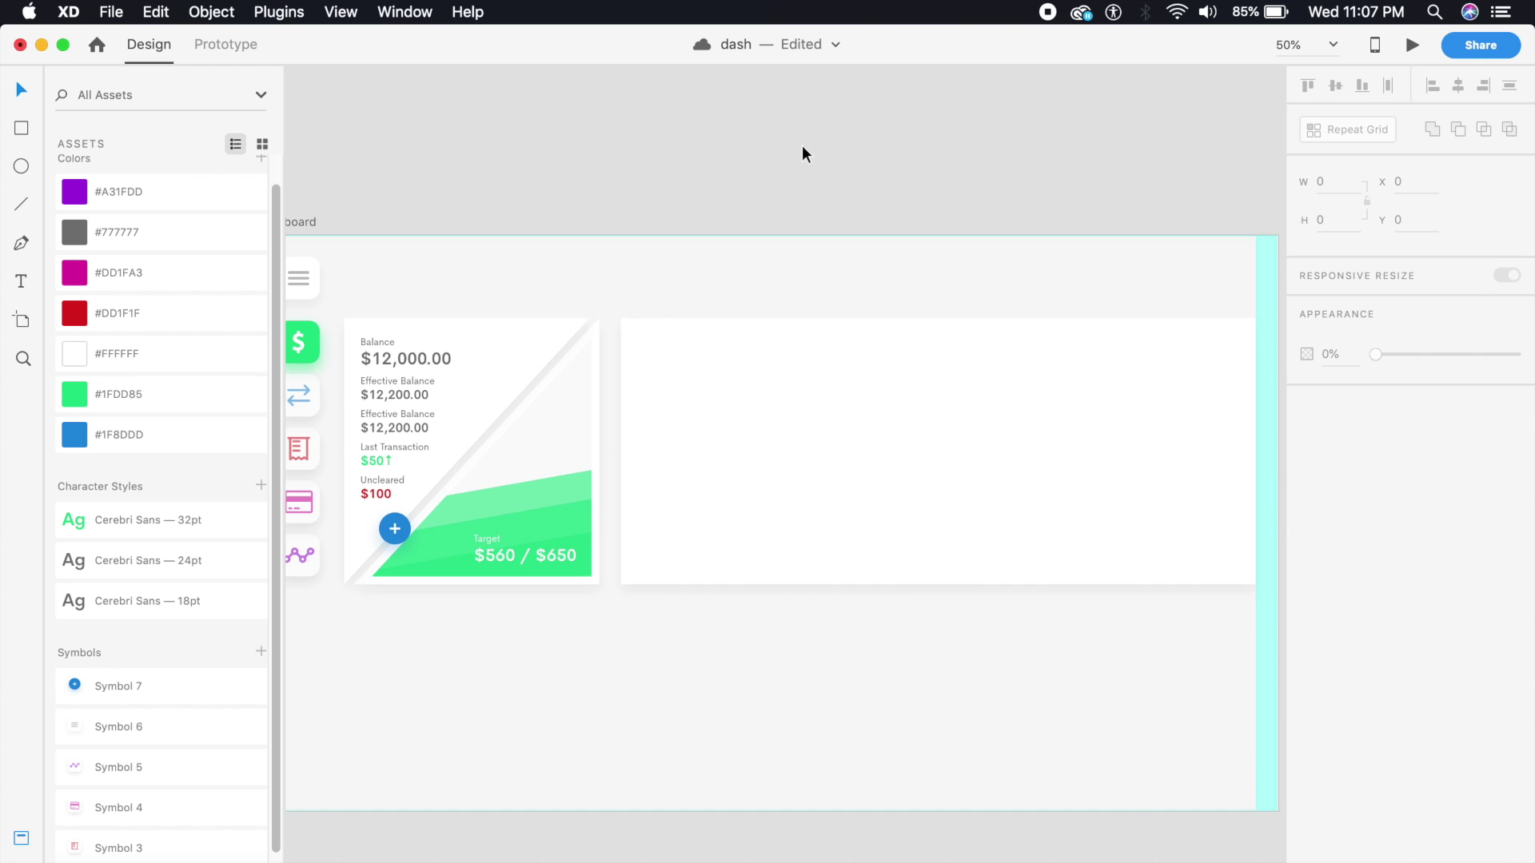
Step: Copy the balance card's "Balance" label into the upper corner of the wide card, at X 727, Y 189
scroll(808, 150, up, 2)
drag(807, 150, 599, 175)
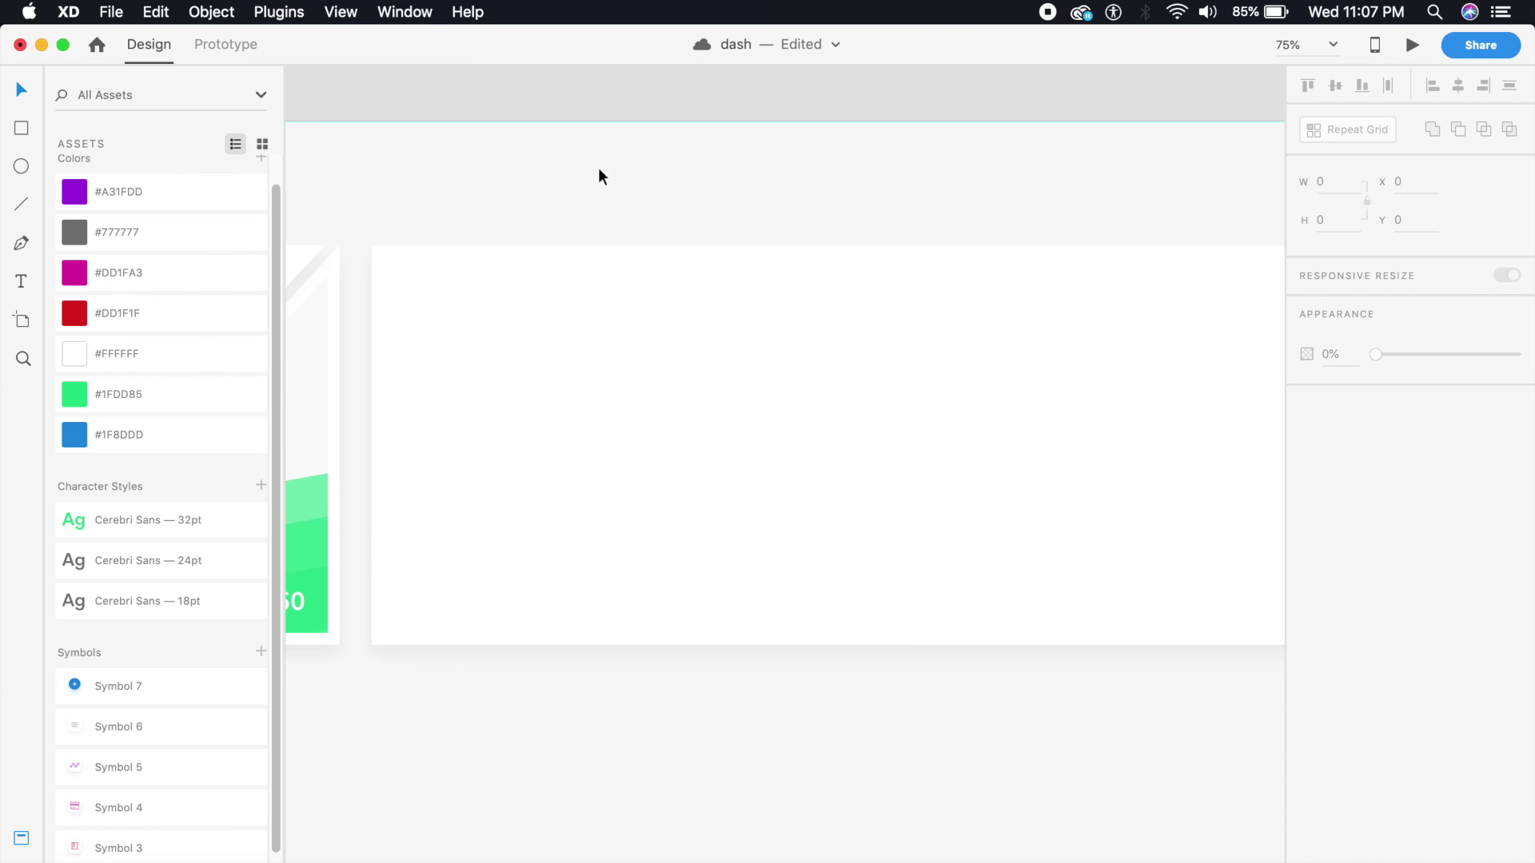
drag(453, 312, 903, 328)
click(447, 301)
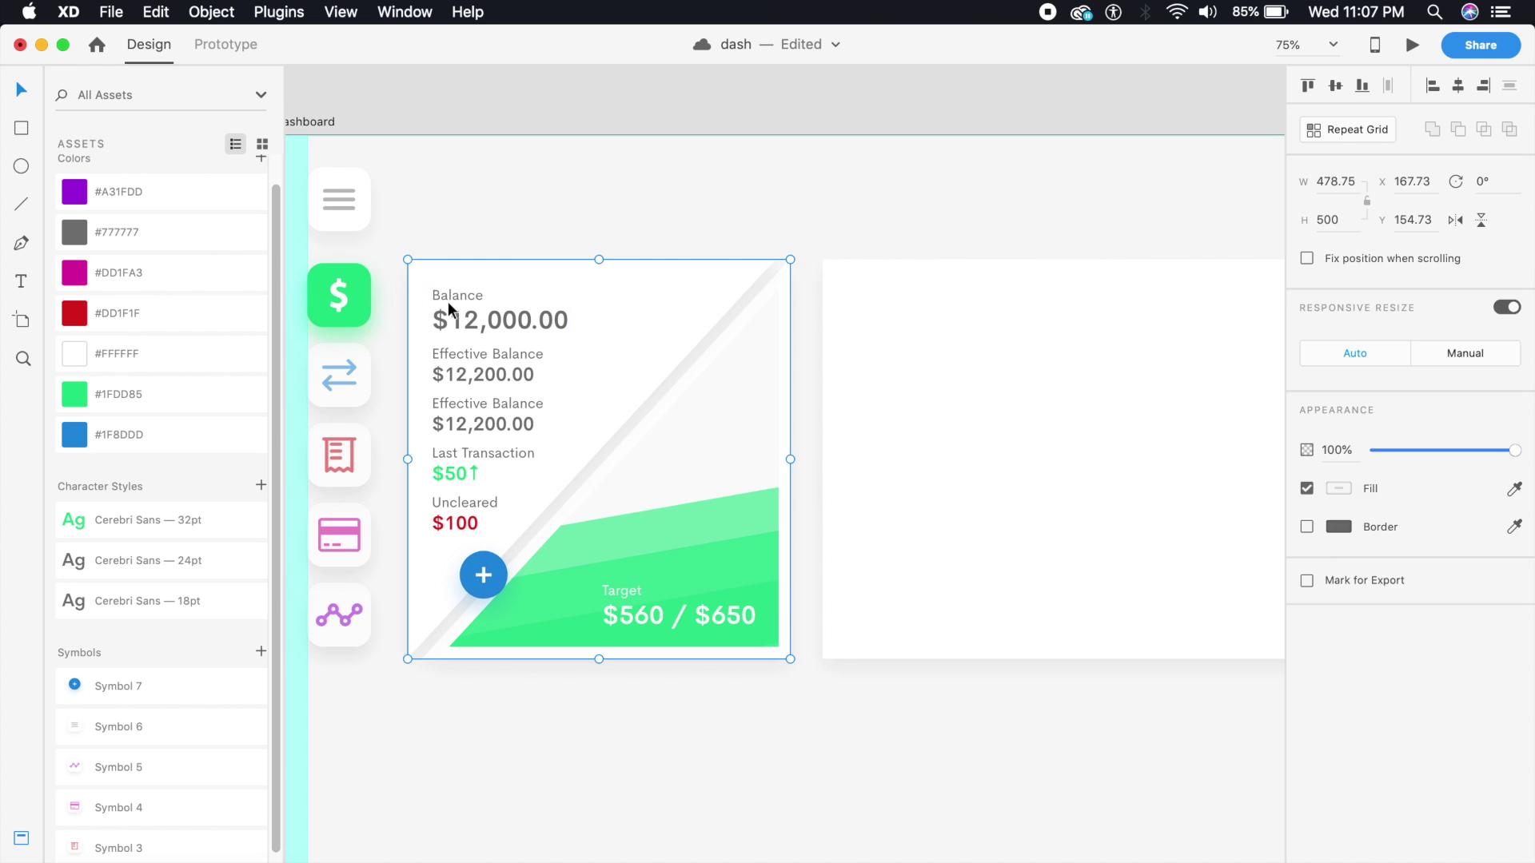
click(447, 301)
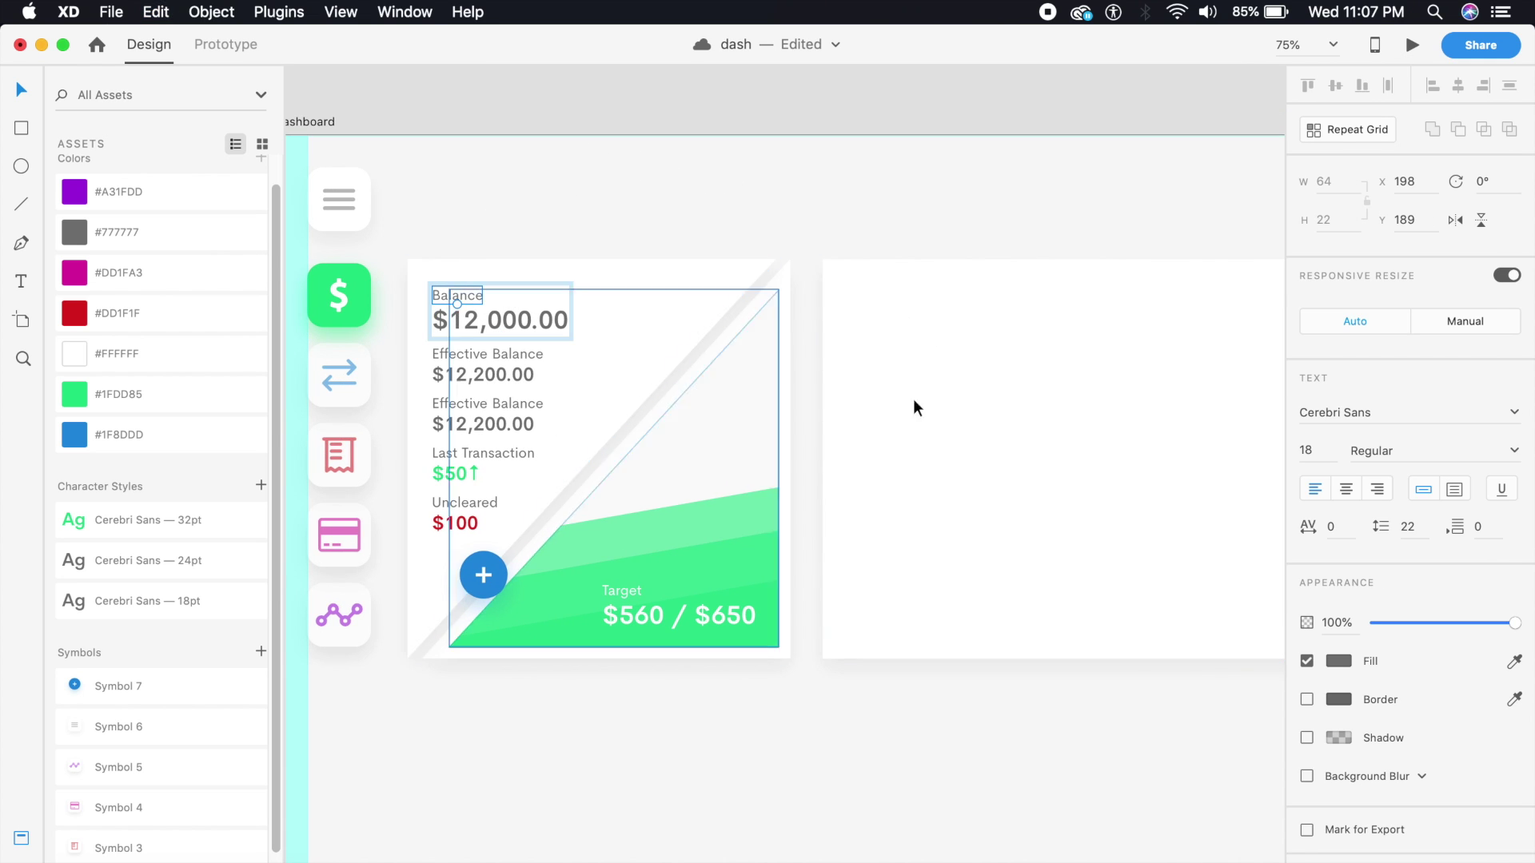
click(972, 388)
key(super+z)
drag(473, 294, 894, 332)
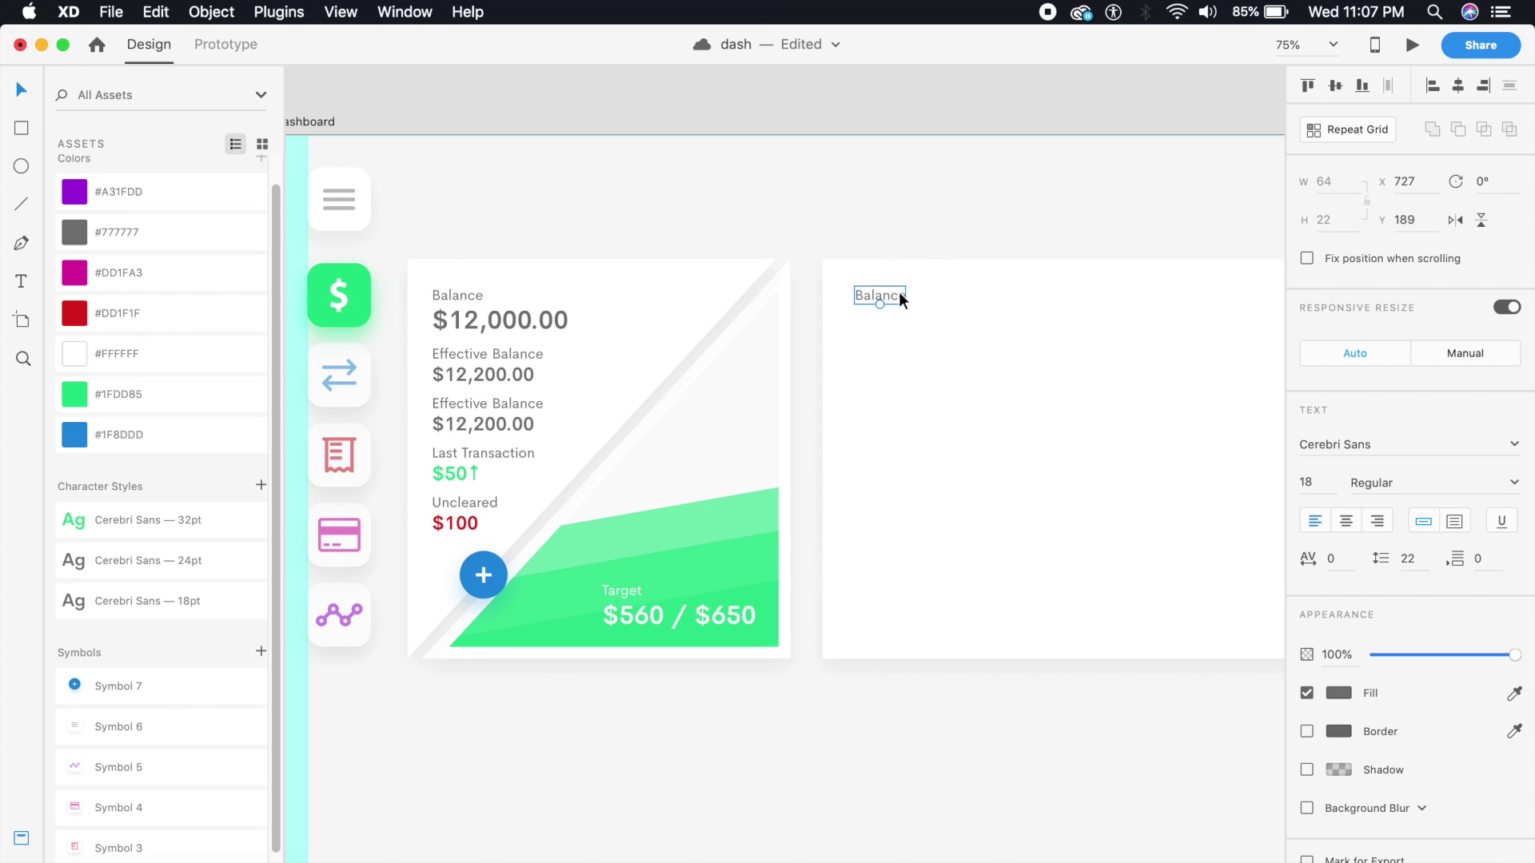
Step: Change the copied label's text to "Statistics" and its fill to purple #A31FDD
double_click(898, 293)
text(Statistics)
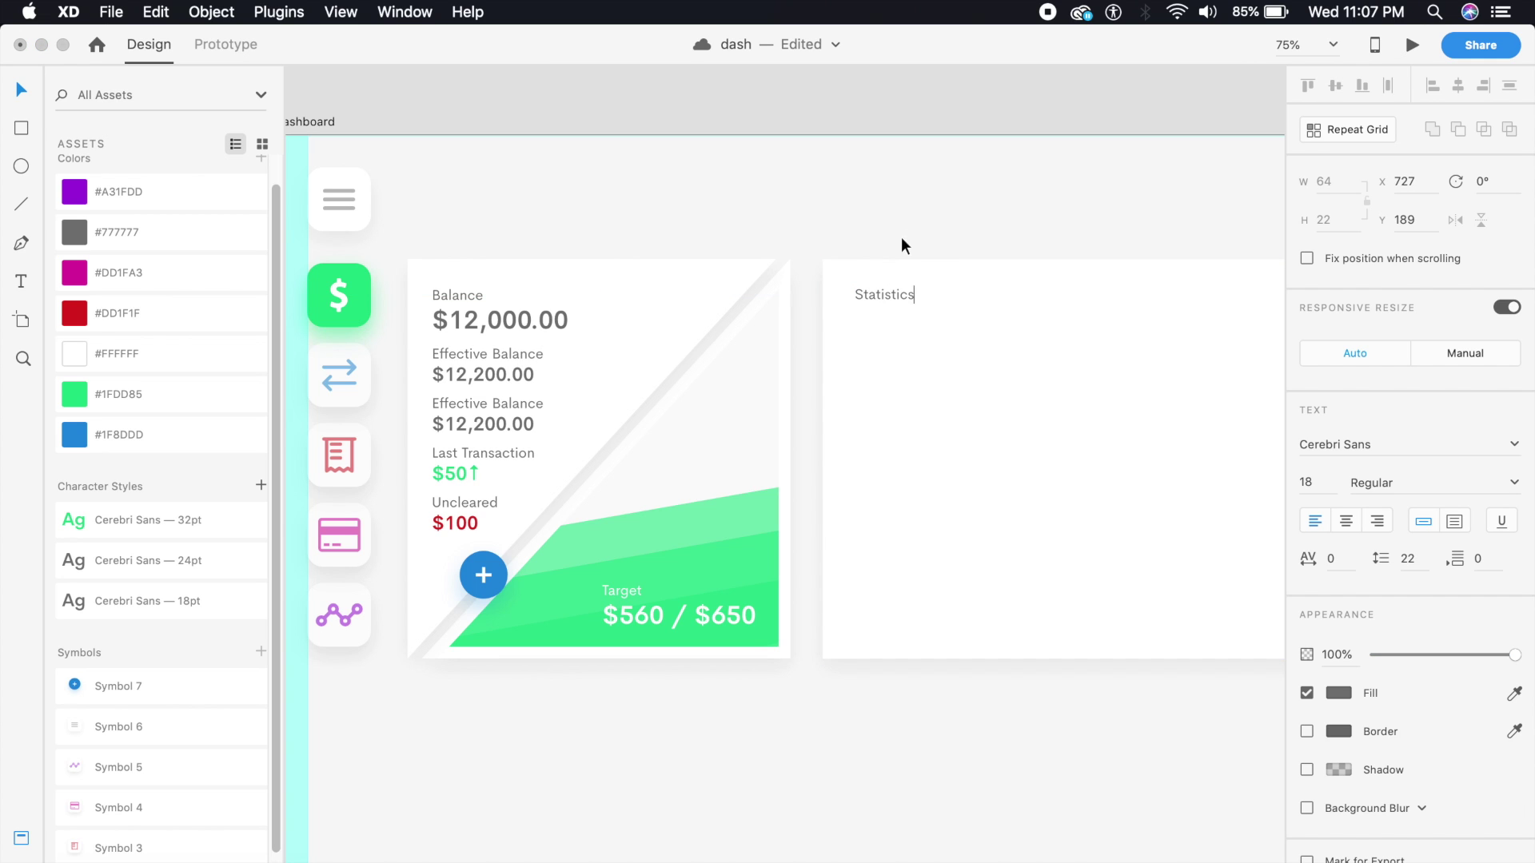
key(Escape)
click(127, 196)
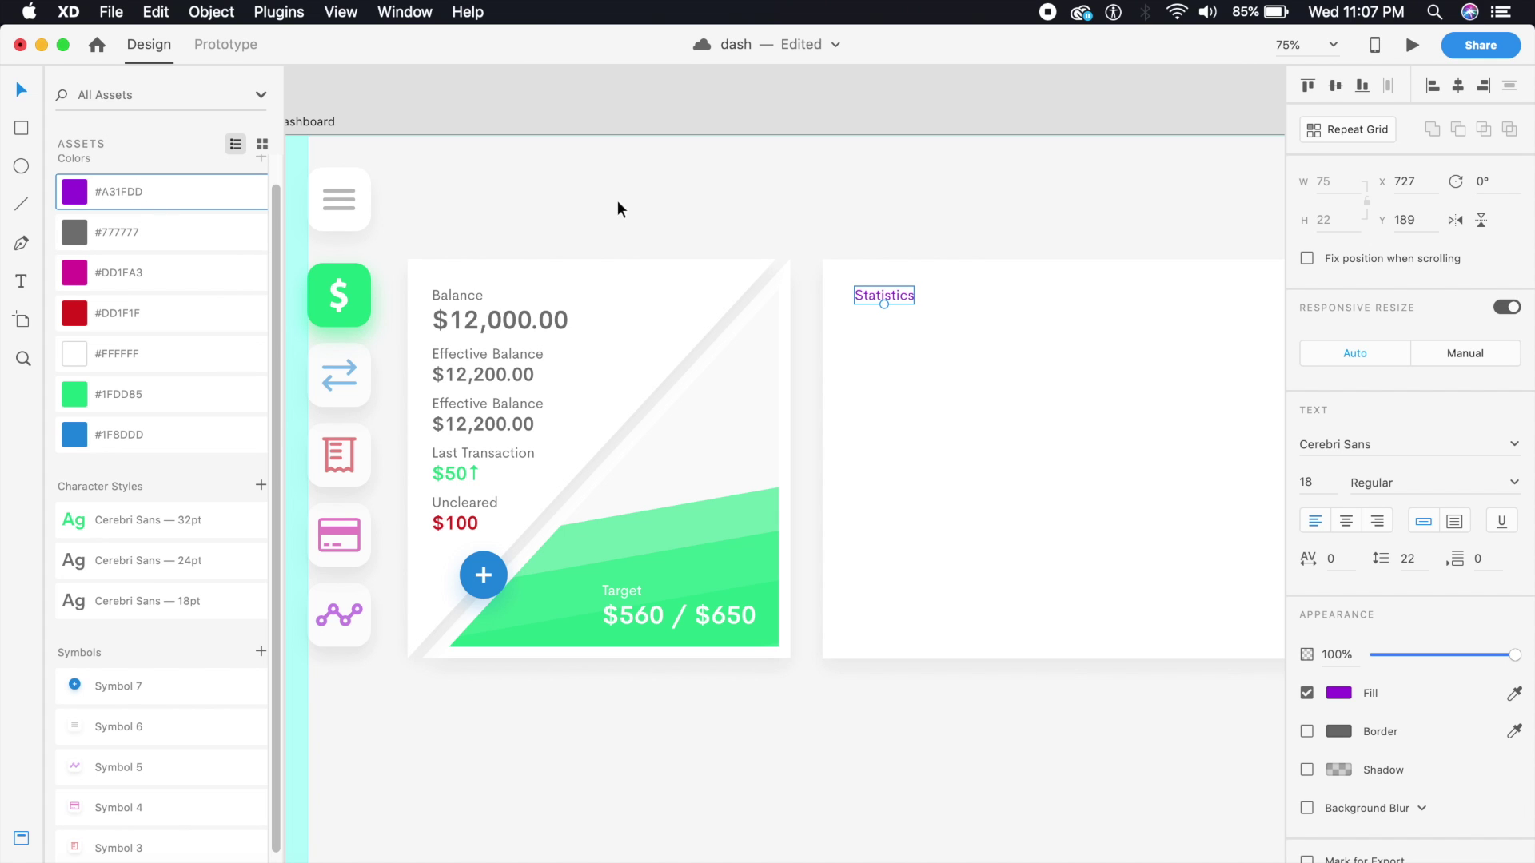
Step: Give the "Statistics" title a bolder font weight
click(964, 206)
drag(964, 206, 662, 181)
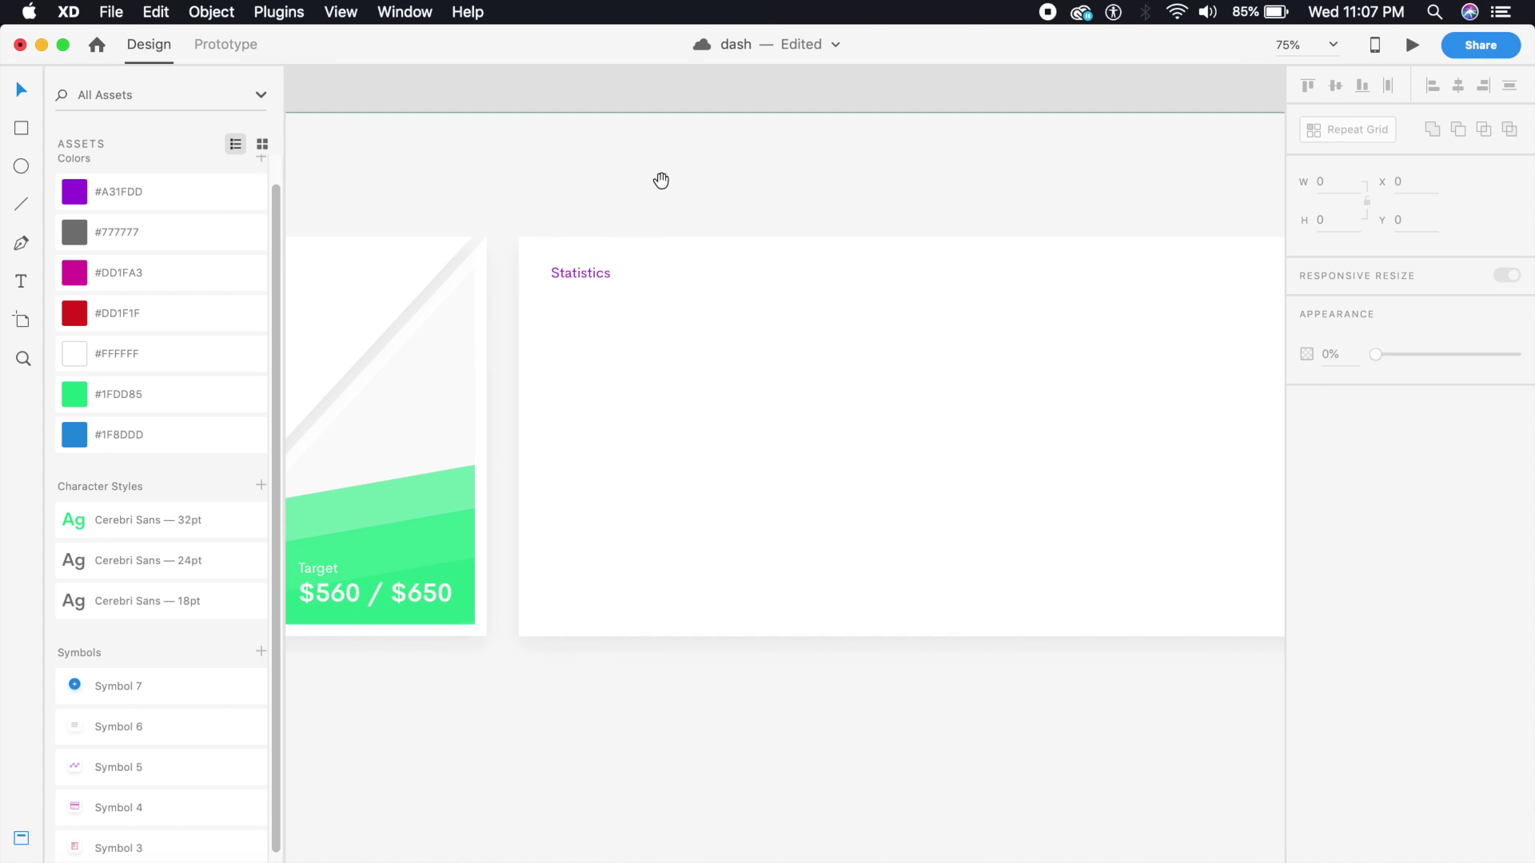
click(596, 276)
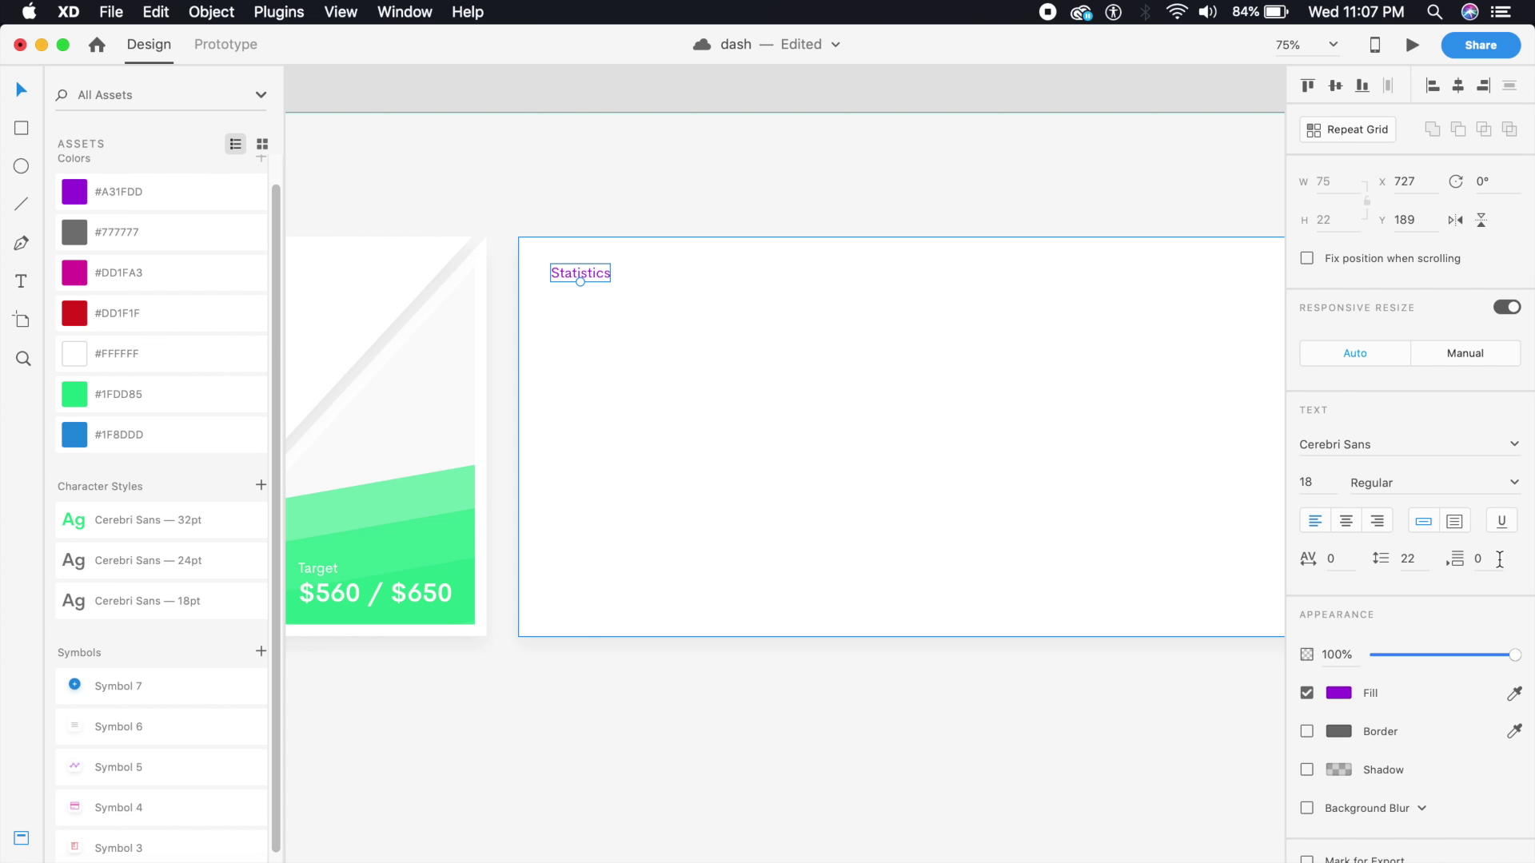
click(1513, 483)
click(1361, 564)
click(703, 171)
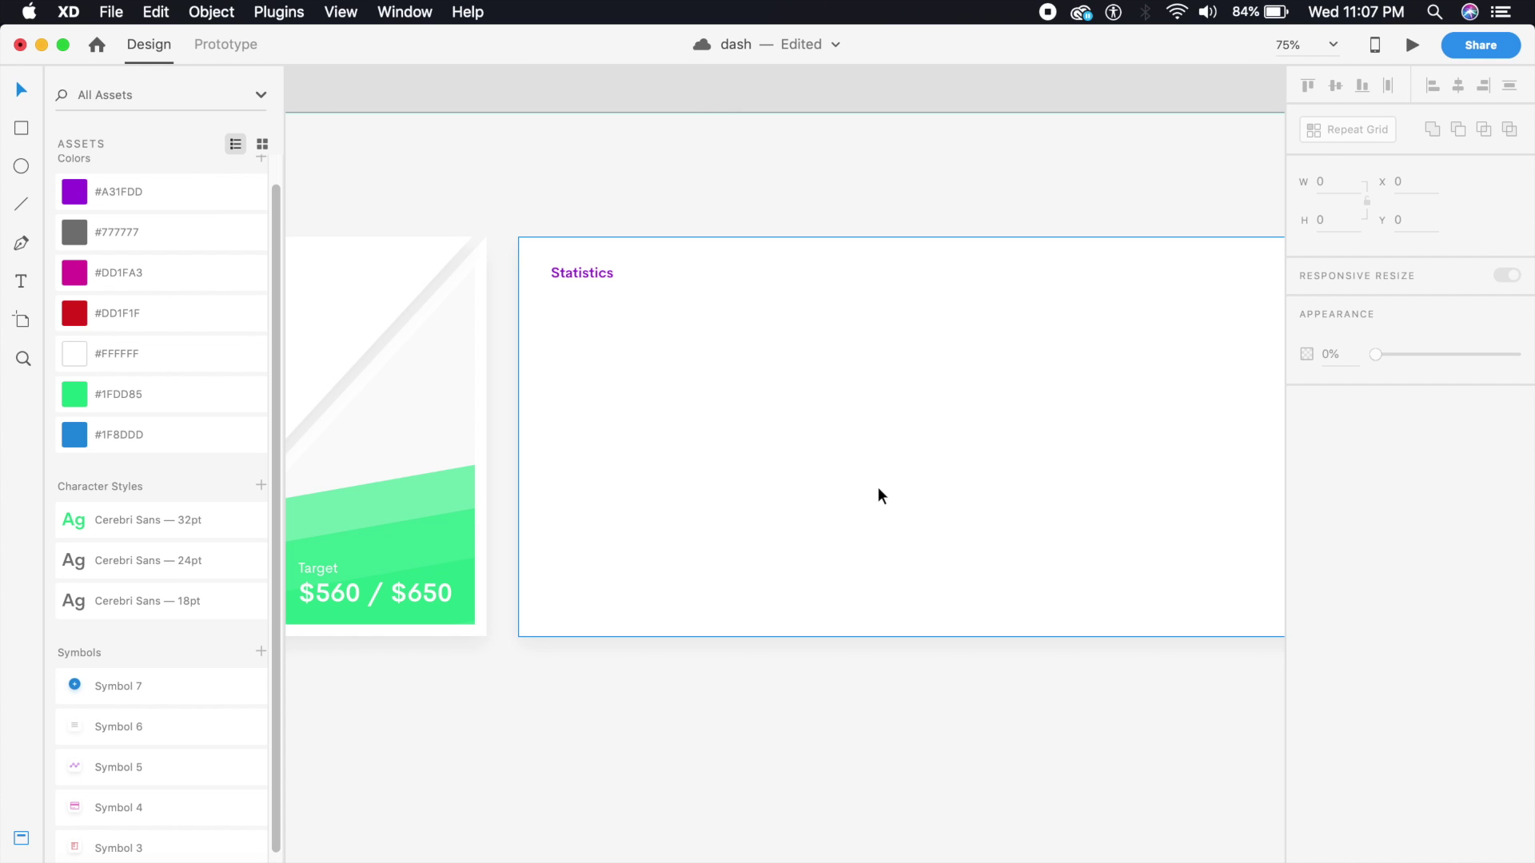
Step: Lock the wide card's rectangle together with its "Statistics" title
drag(1010, 716, 839, 720)
key(super+minus)
drag(952, 624, 517, 345)
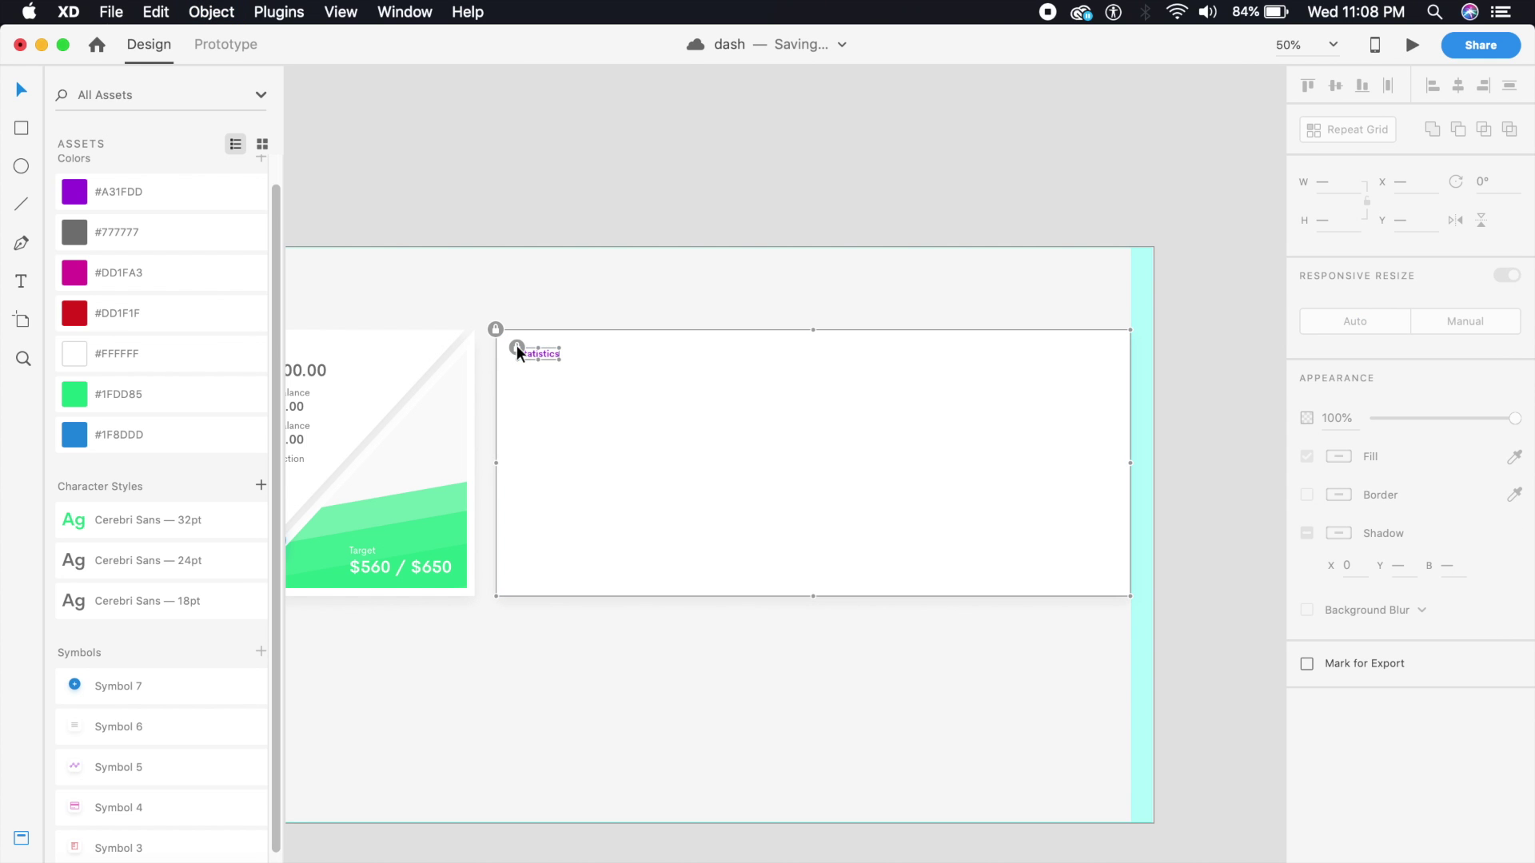
click(711, 260)
Step: Draw a smooth seven-point wavy line with the Pen tool across the Statistics card, about 1133 × 178, starting at X 727 below the title
key(super+equal)
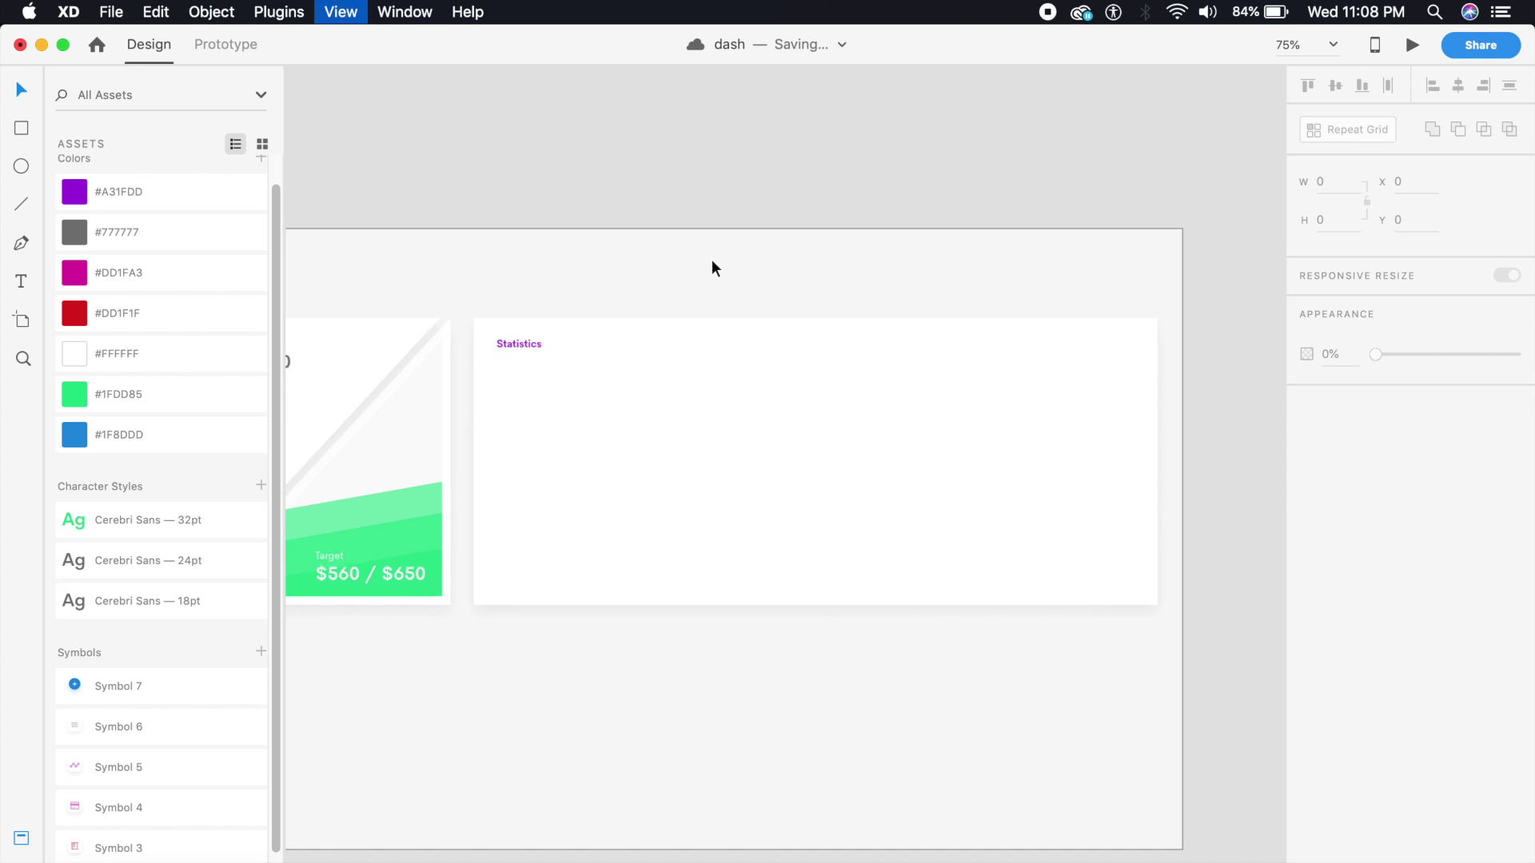
drag(705, 272, 776, 269)
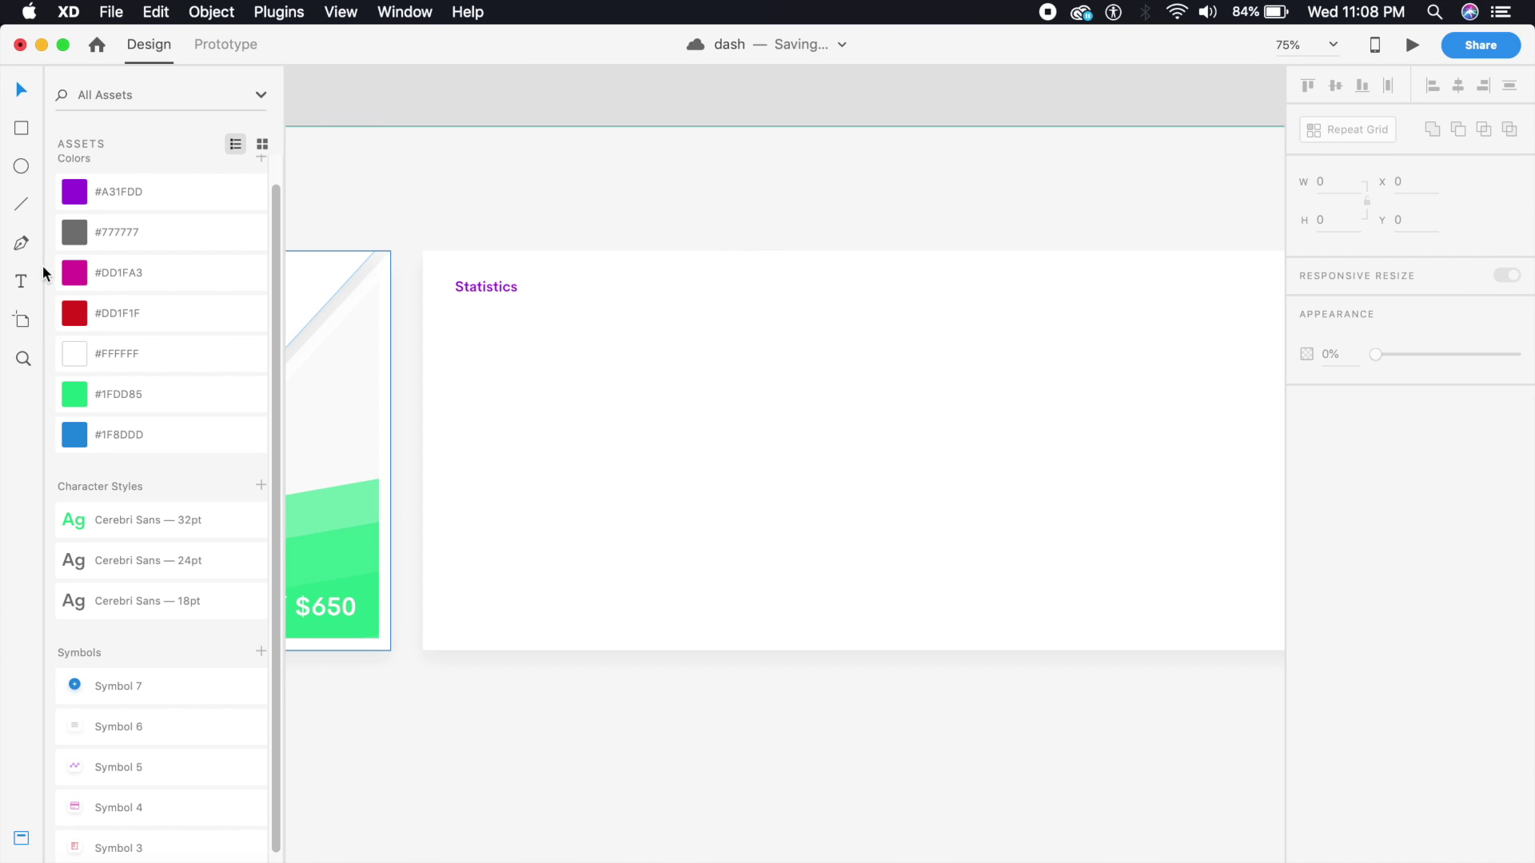
click(22, 249)
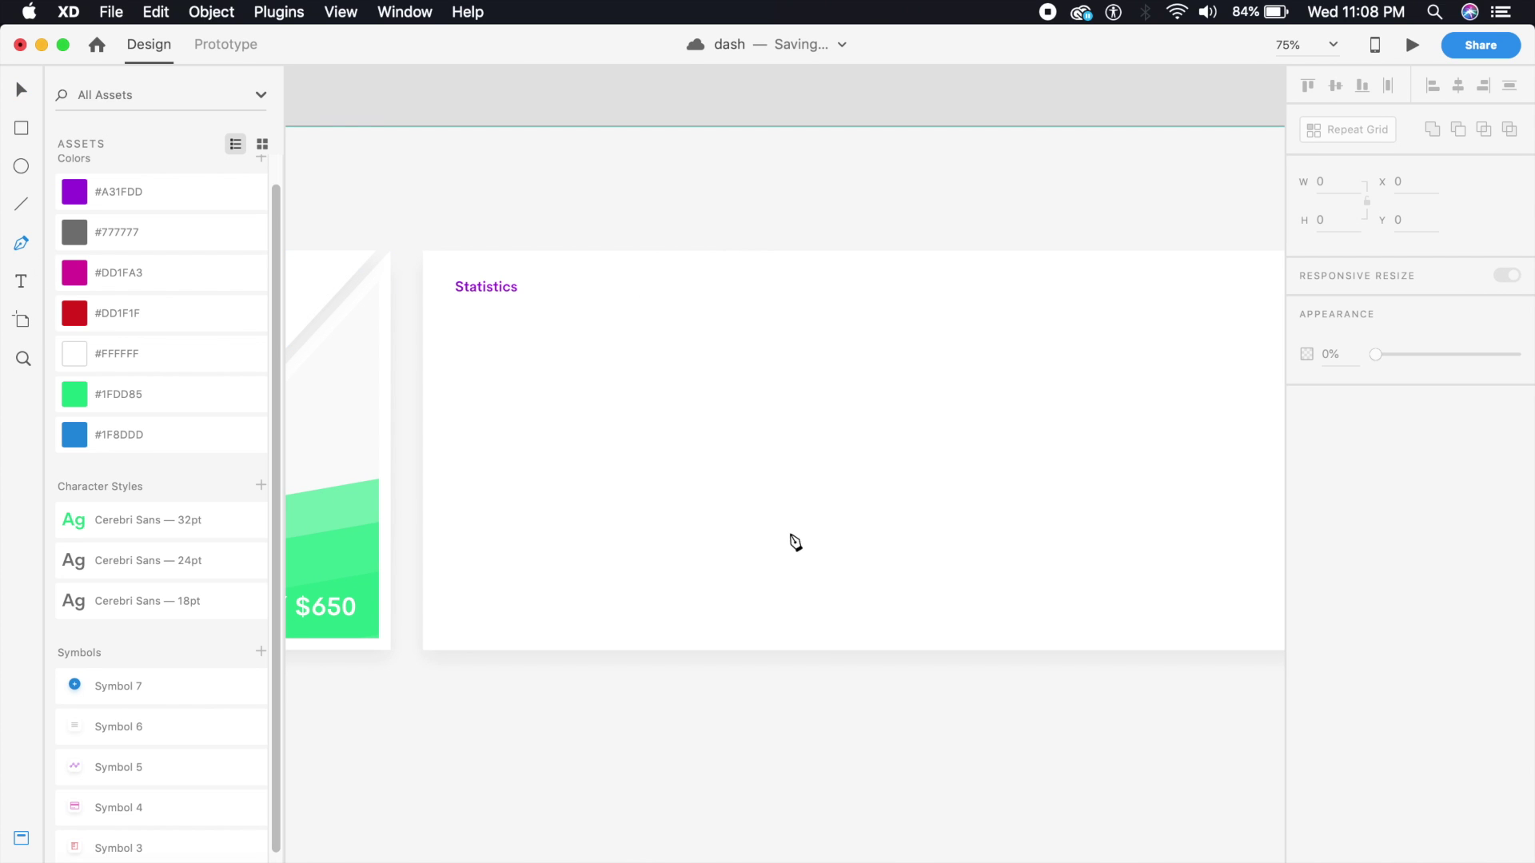
click(455, 461)
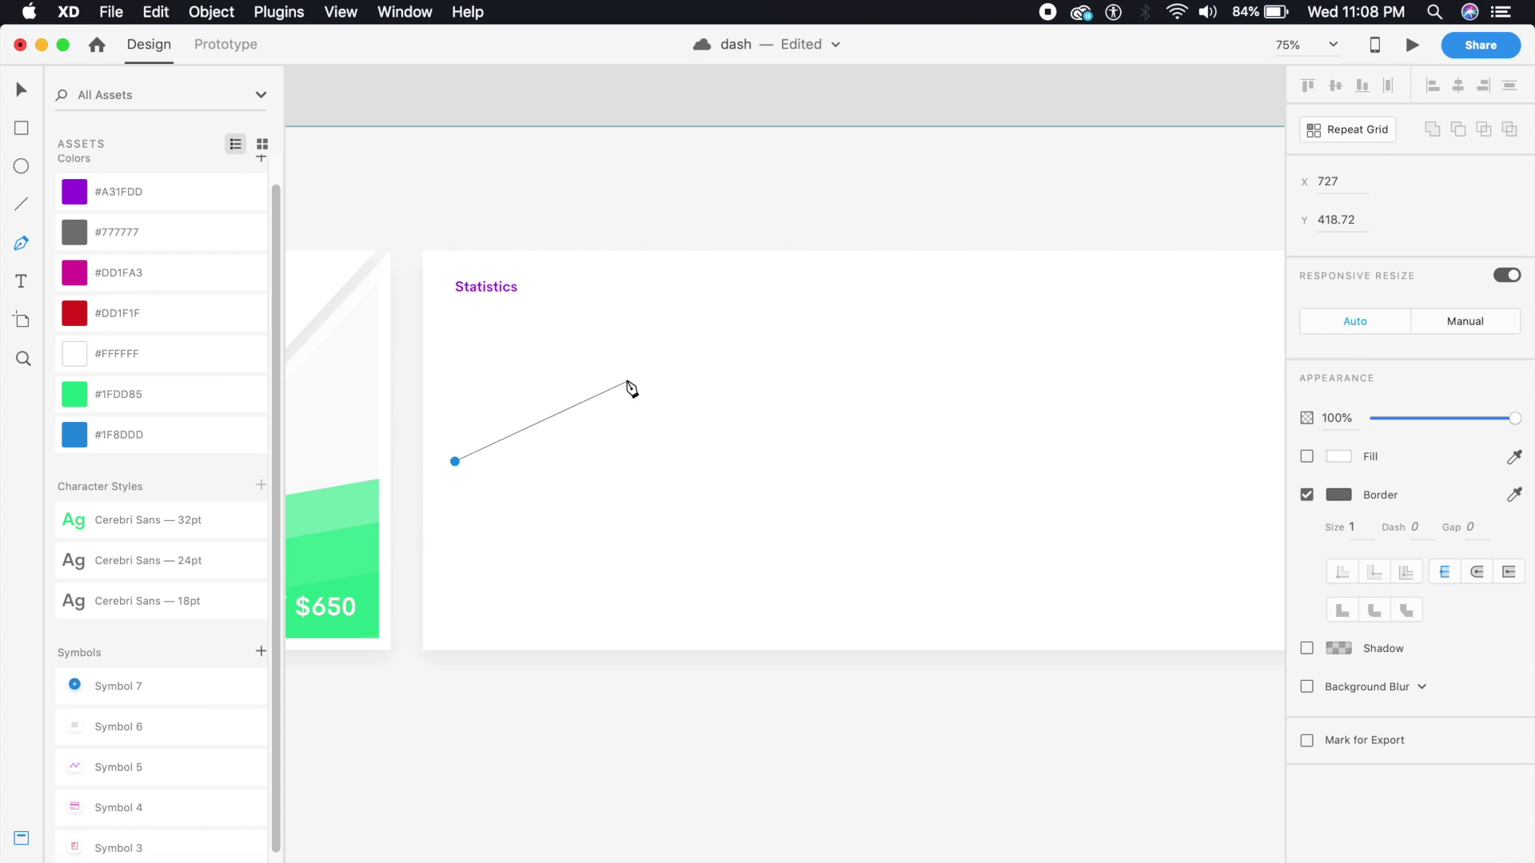
drag(624, 366, 681, 382)
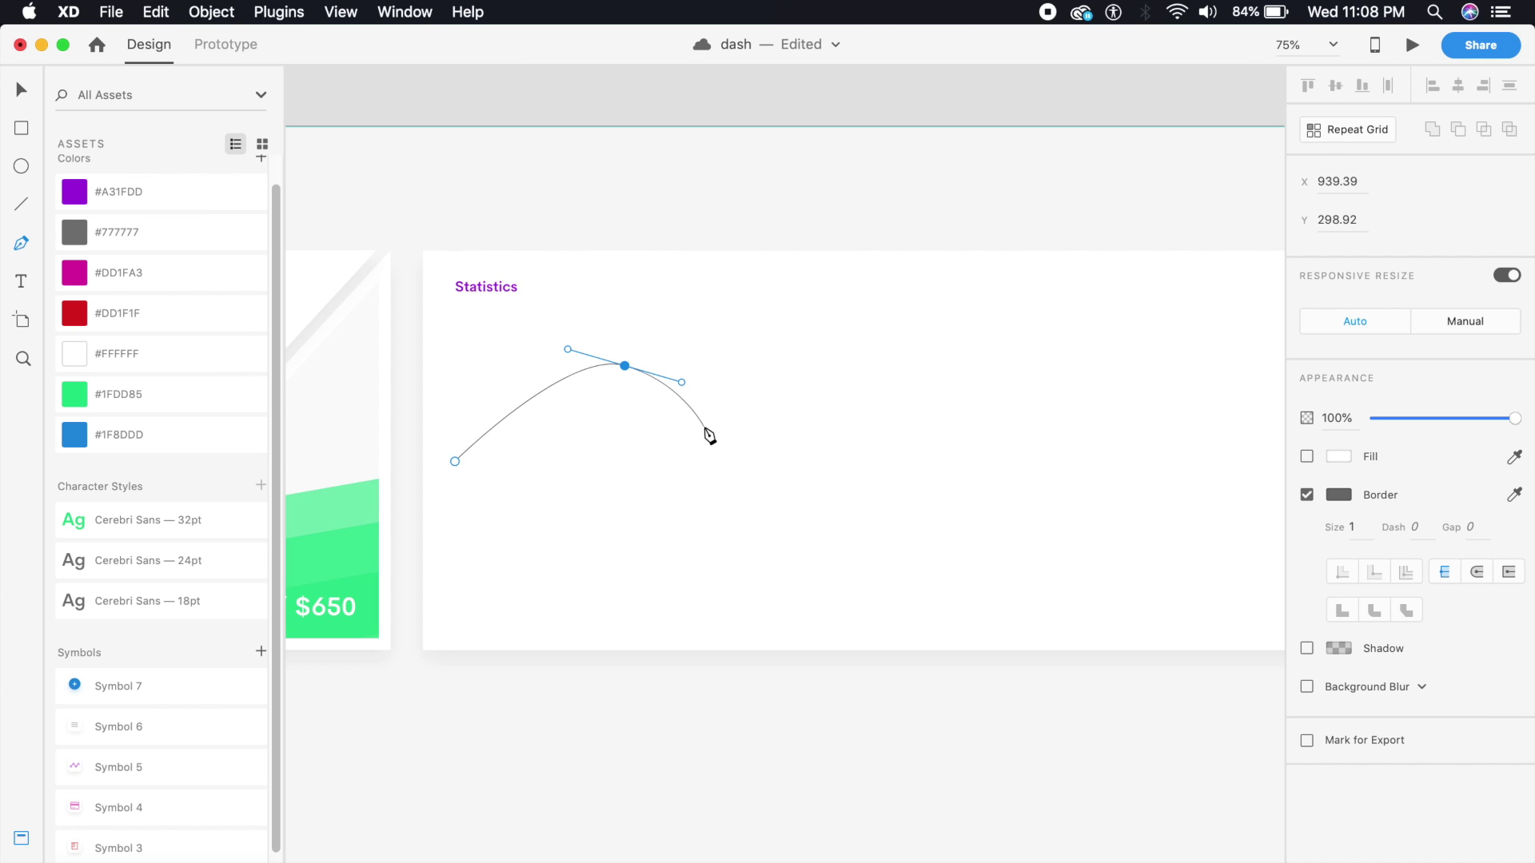
click(735, 434)
drag(735, 434, 769, 415)
drag(887, 325, 942, 325)
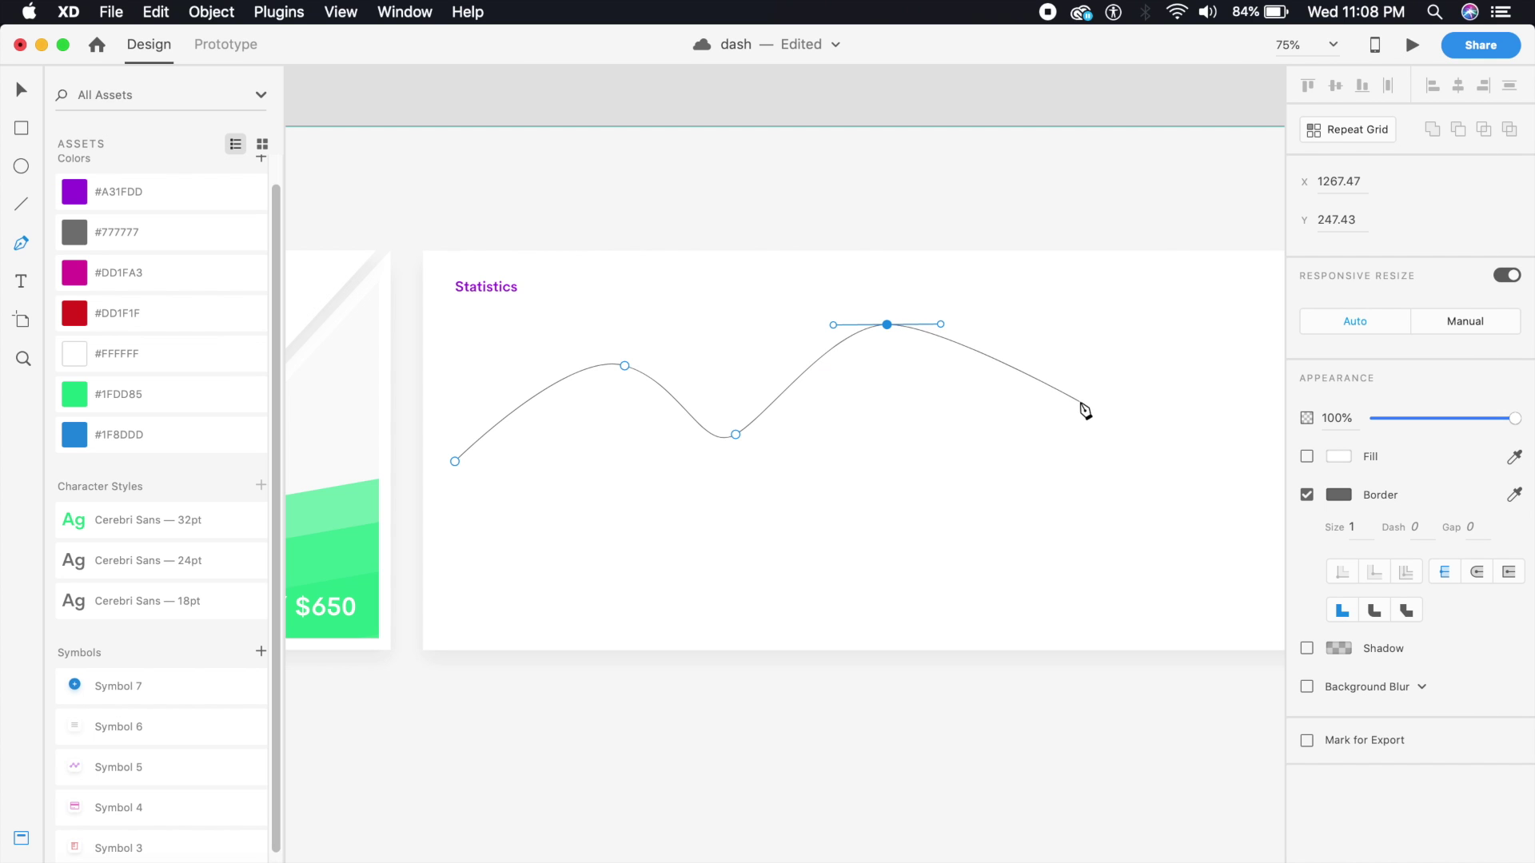
drag(1058, 394, 1096, 376)
scroll(1141, 404, right, 7)
scroll(1141, 404, up, 2)
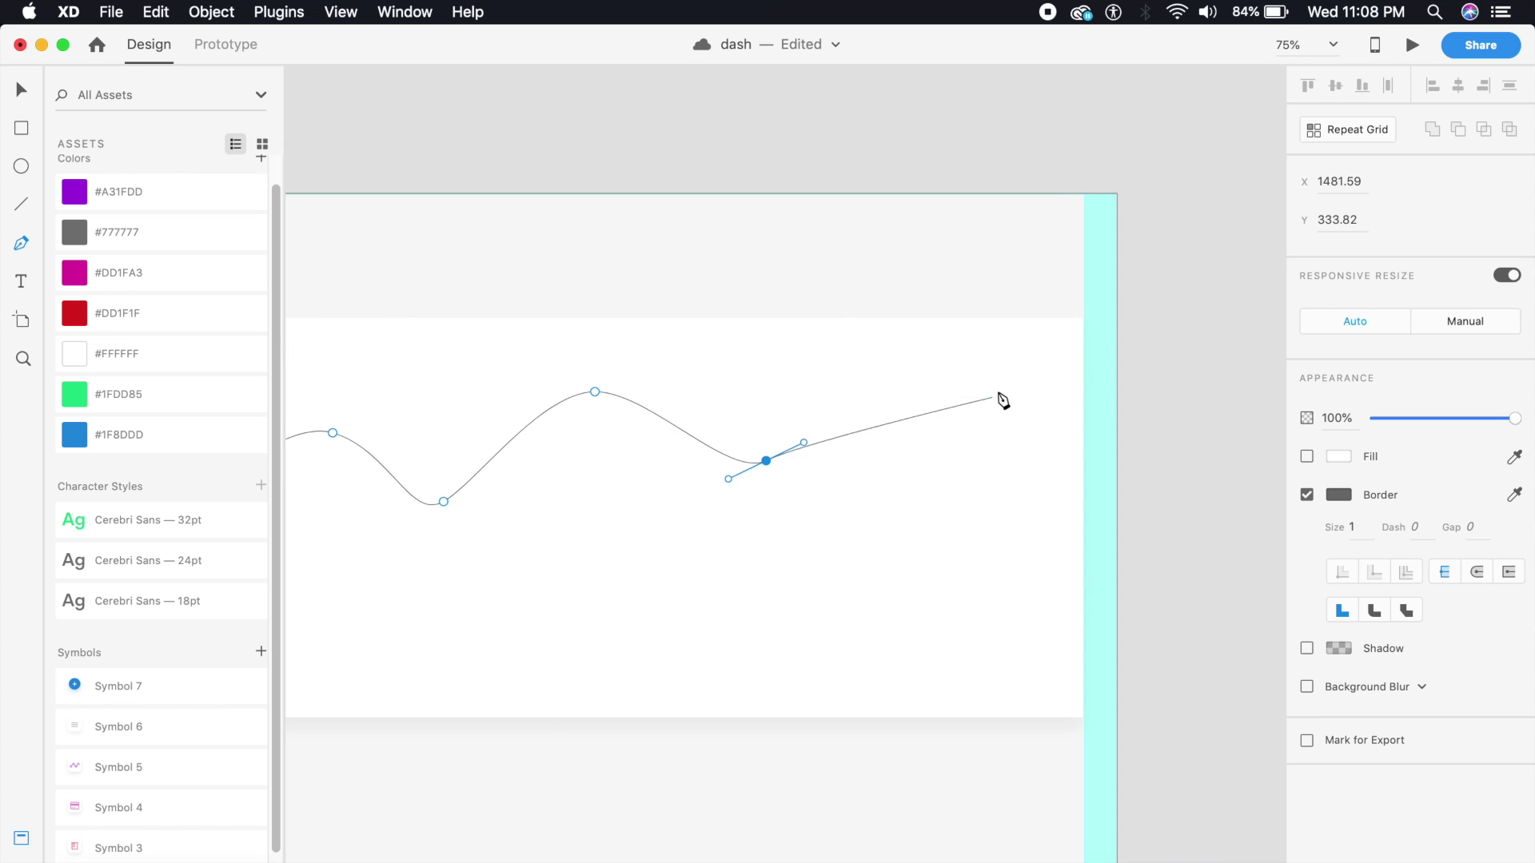
drag(949, 386, 999, 391)
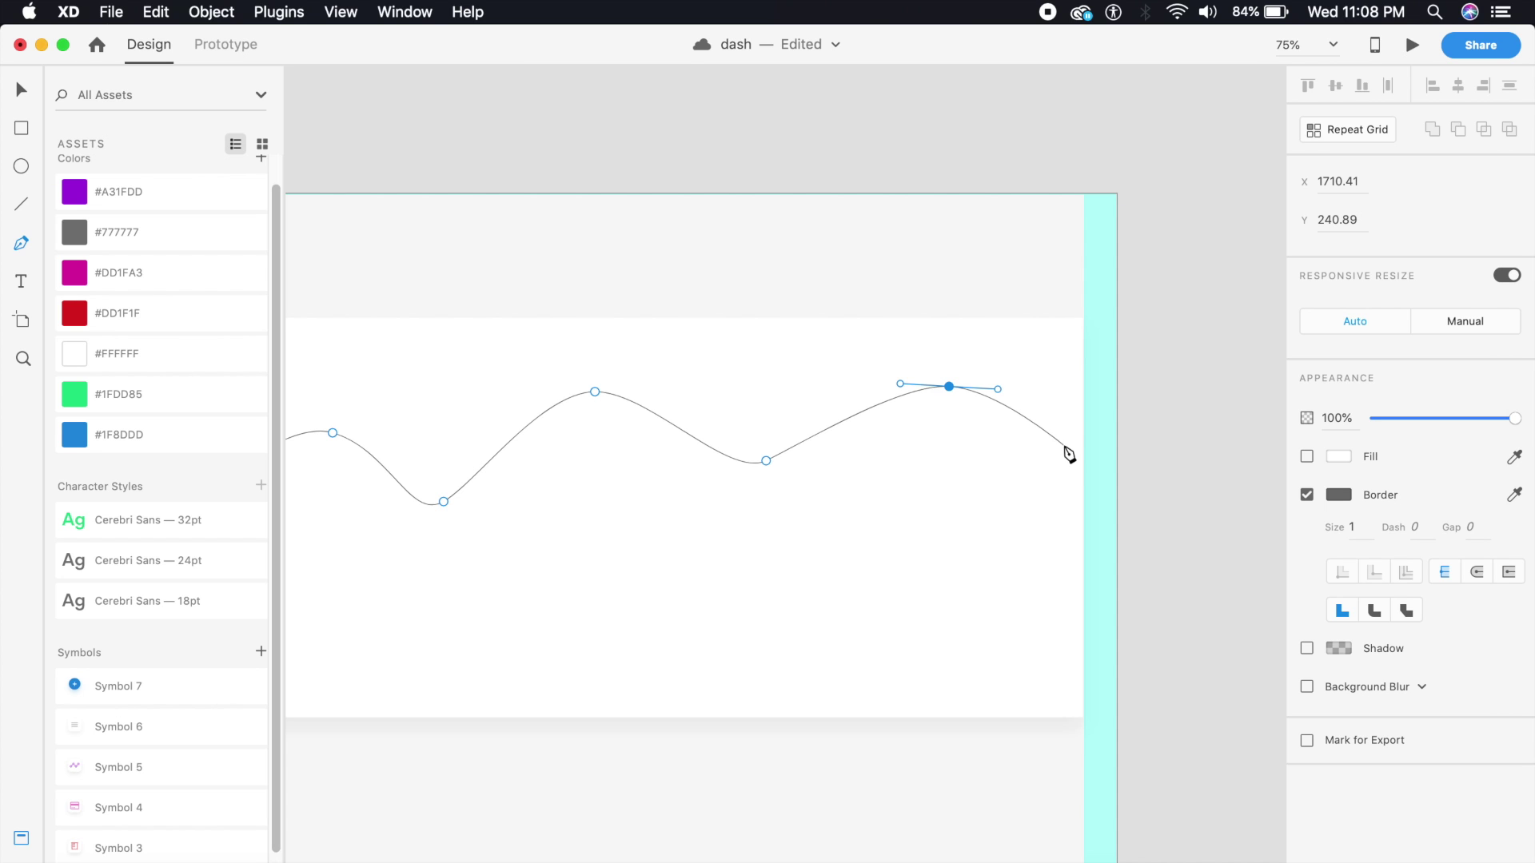
drag(1069, 447, 1089, 442)
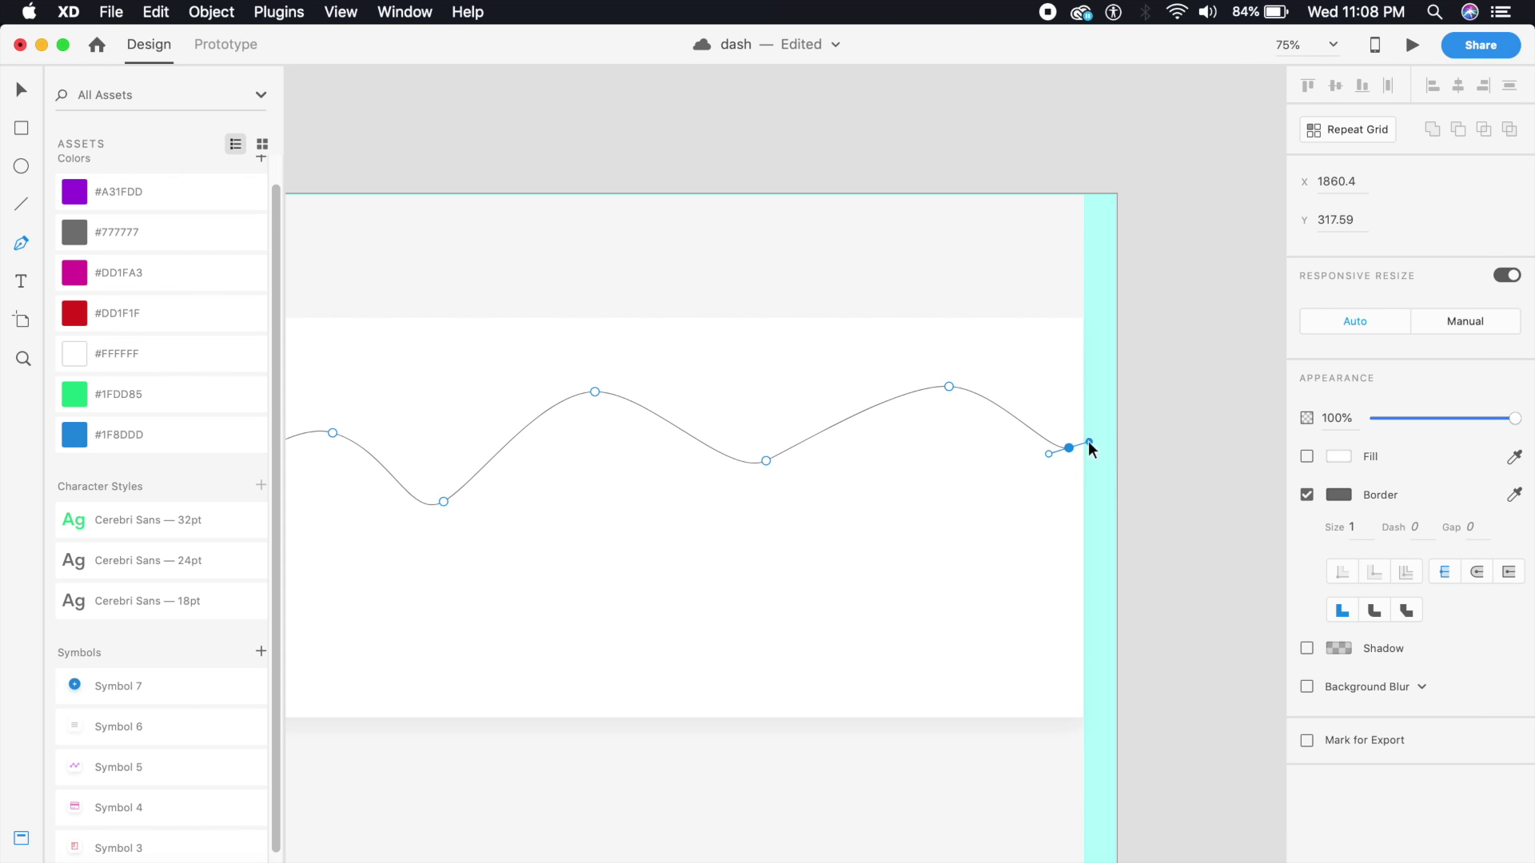
key(Escape)
Step: Set the wavy line's border size to 2 and its border colour to purple #A31FDD
drag(844, 562, 1051, 534)
click(985, 418)
click(1354, 559)
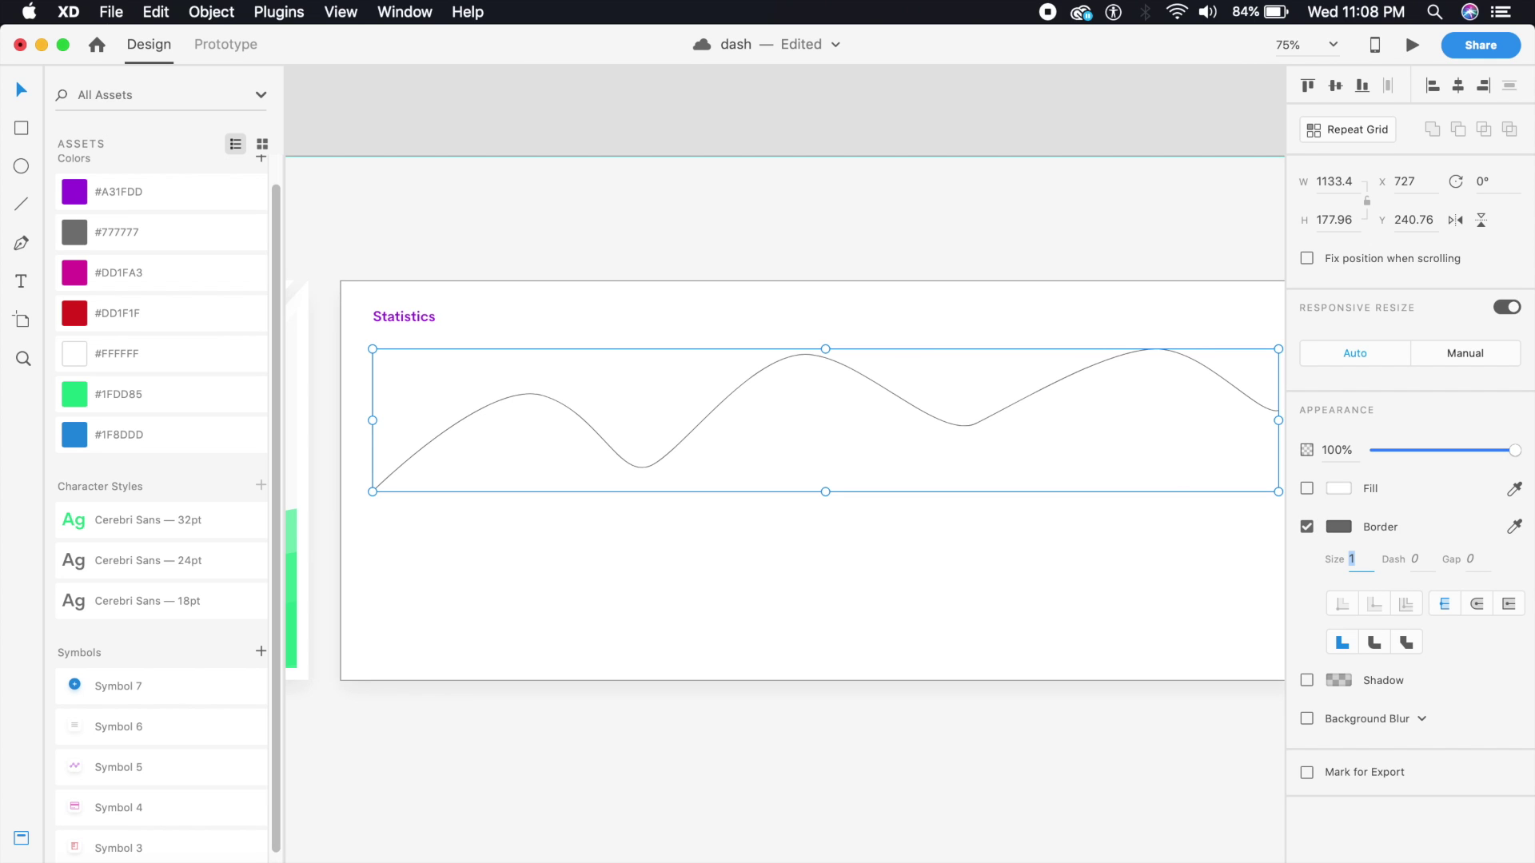
text(4)
key(Return)
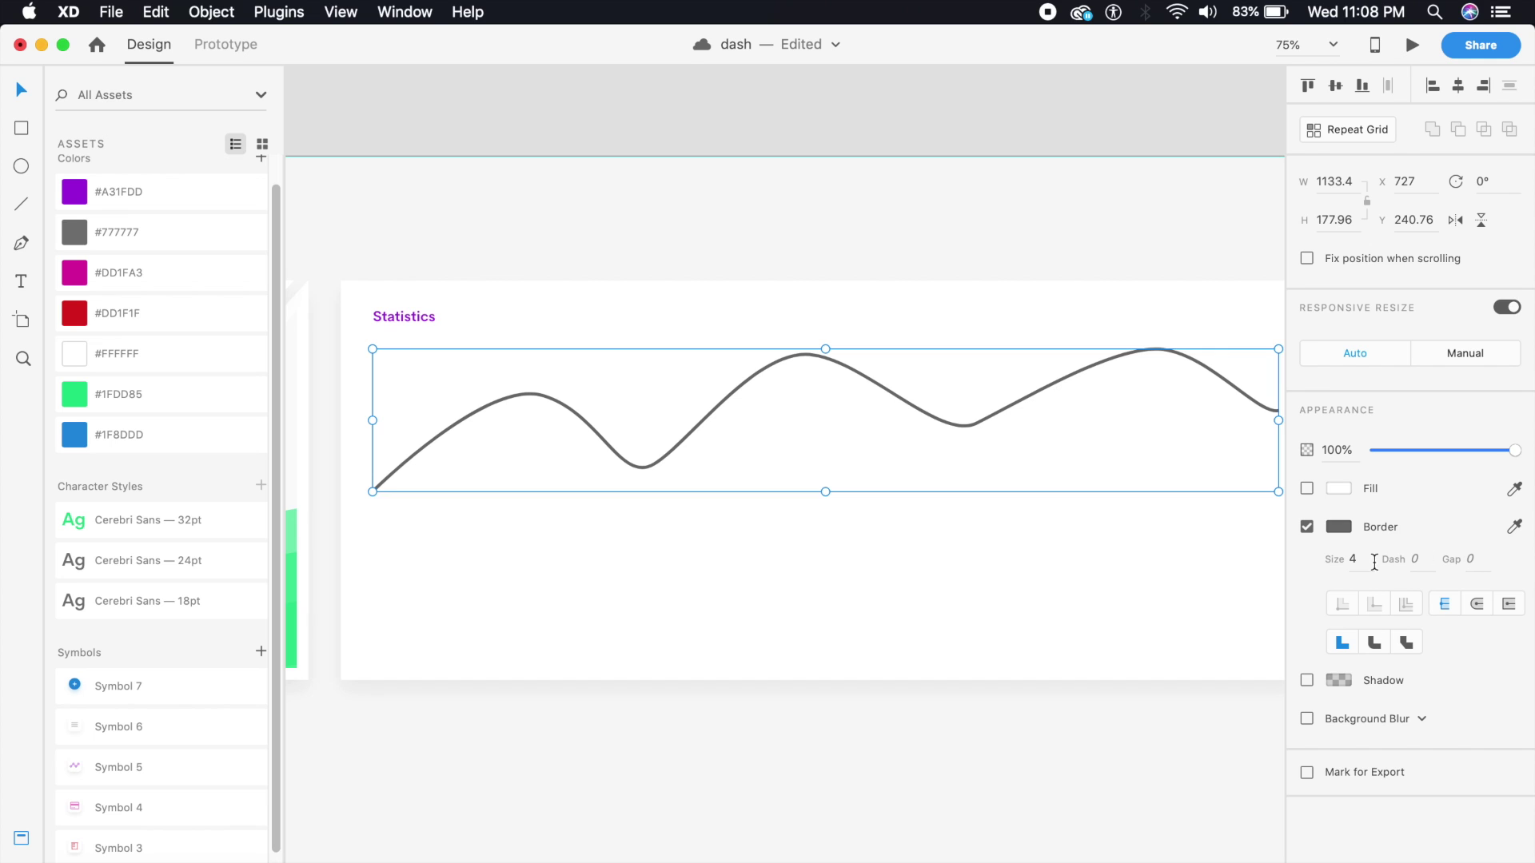
text(2)
key(Return)
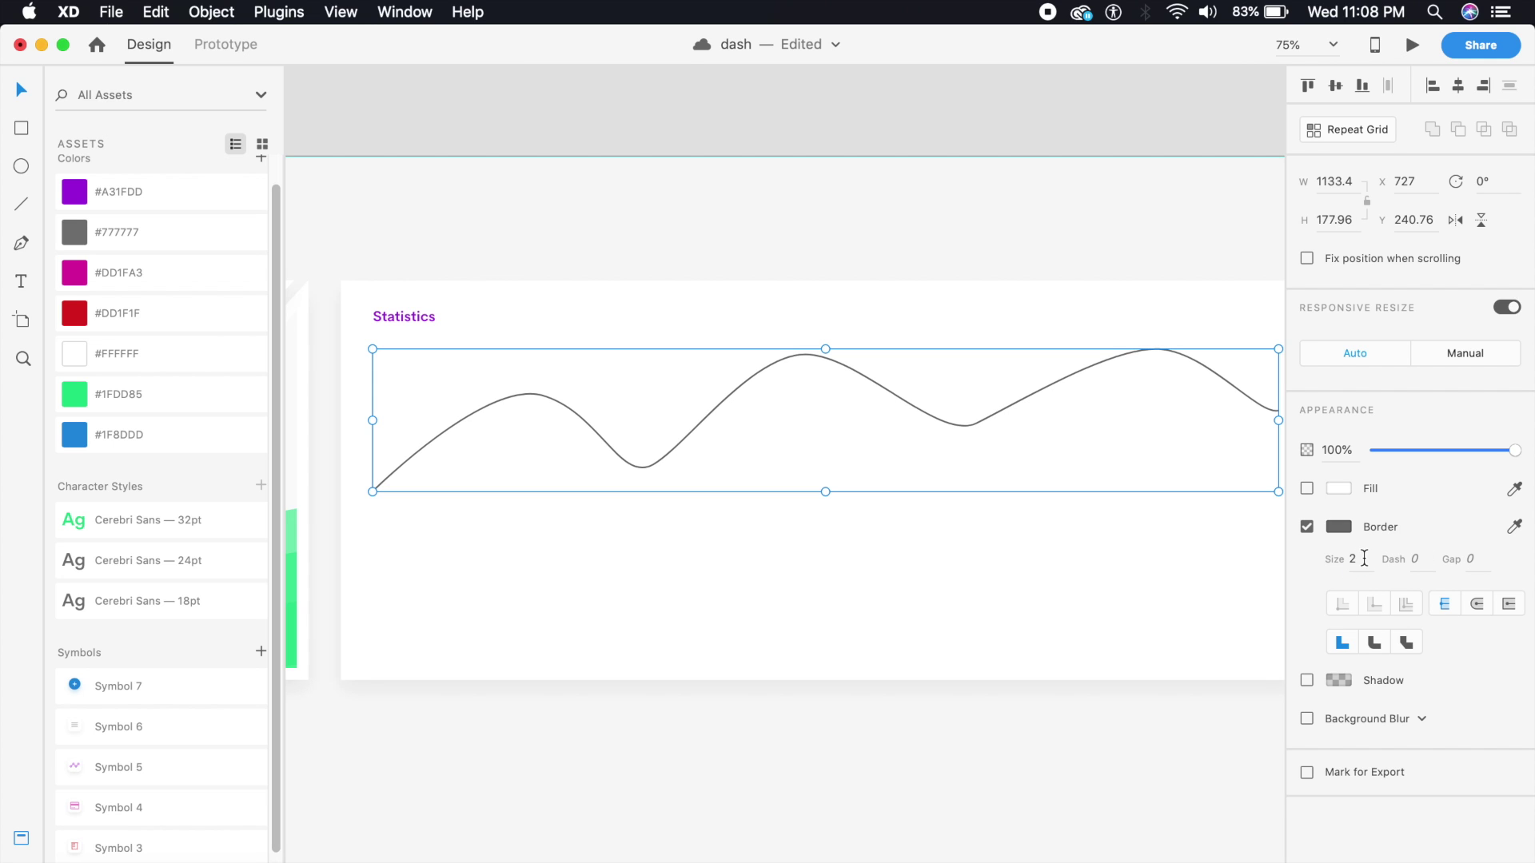
click(1513, 527)
click(81, 191)
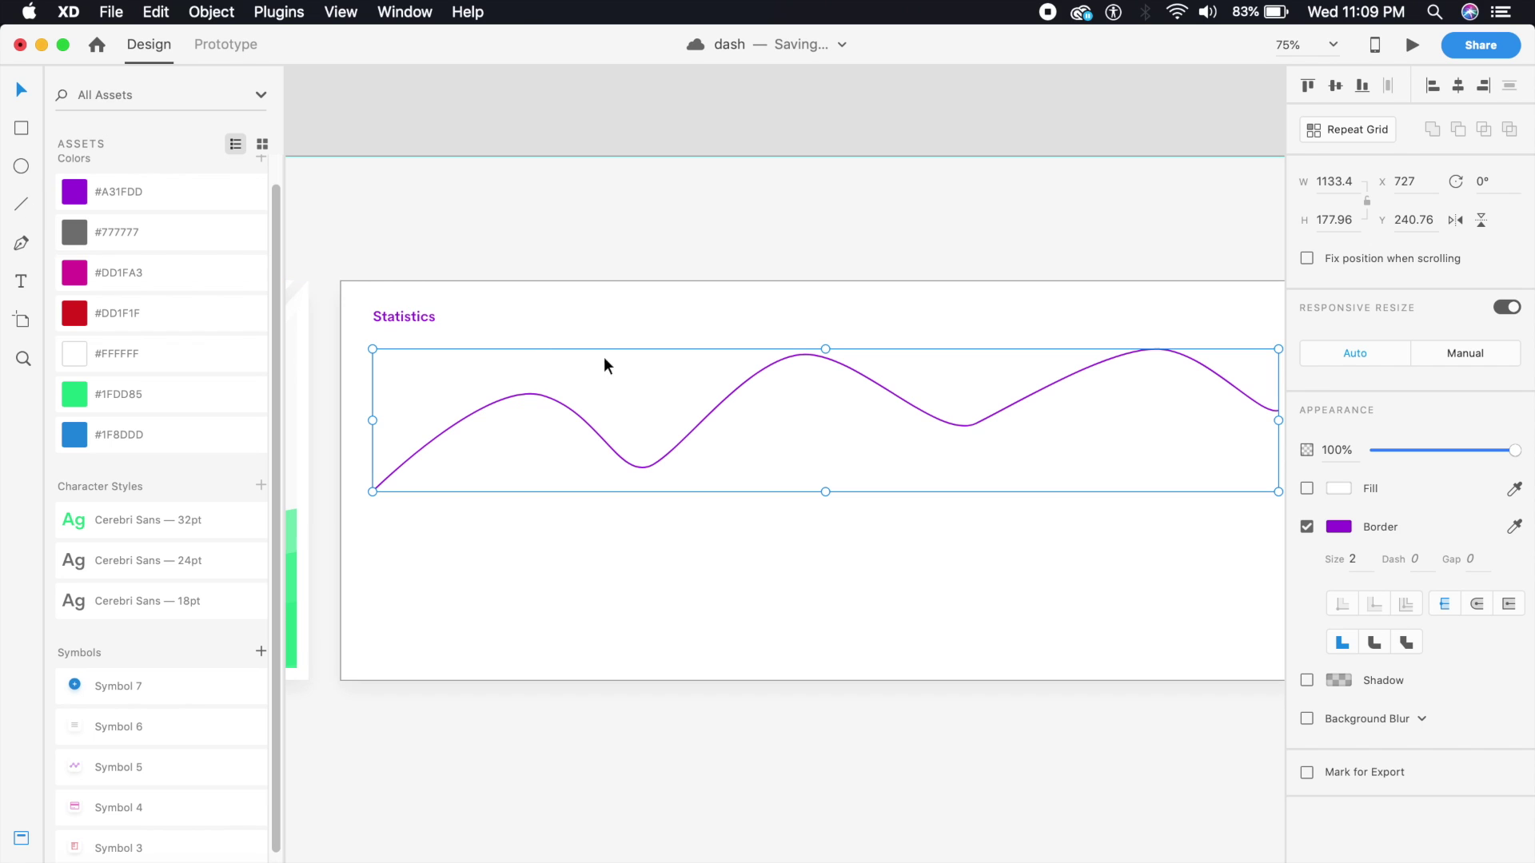
Step: Add a shadow to the wavy line with Y offset 6 and blur 12
click(1307, 680)
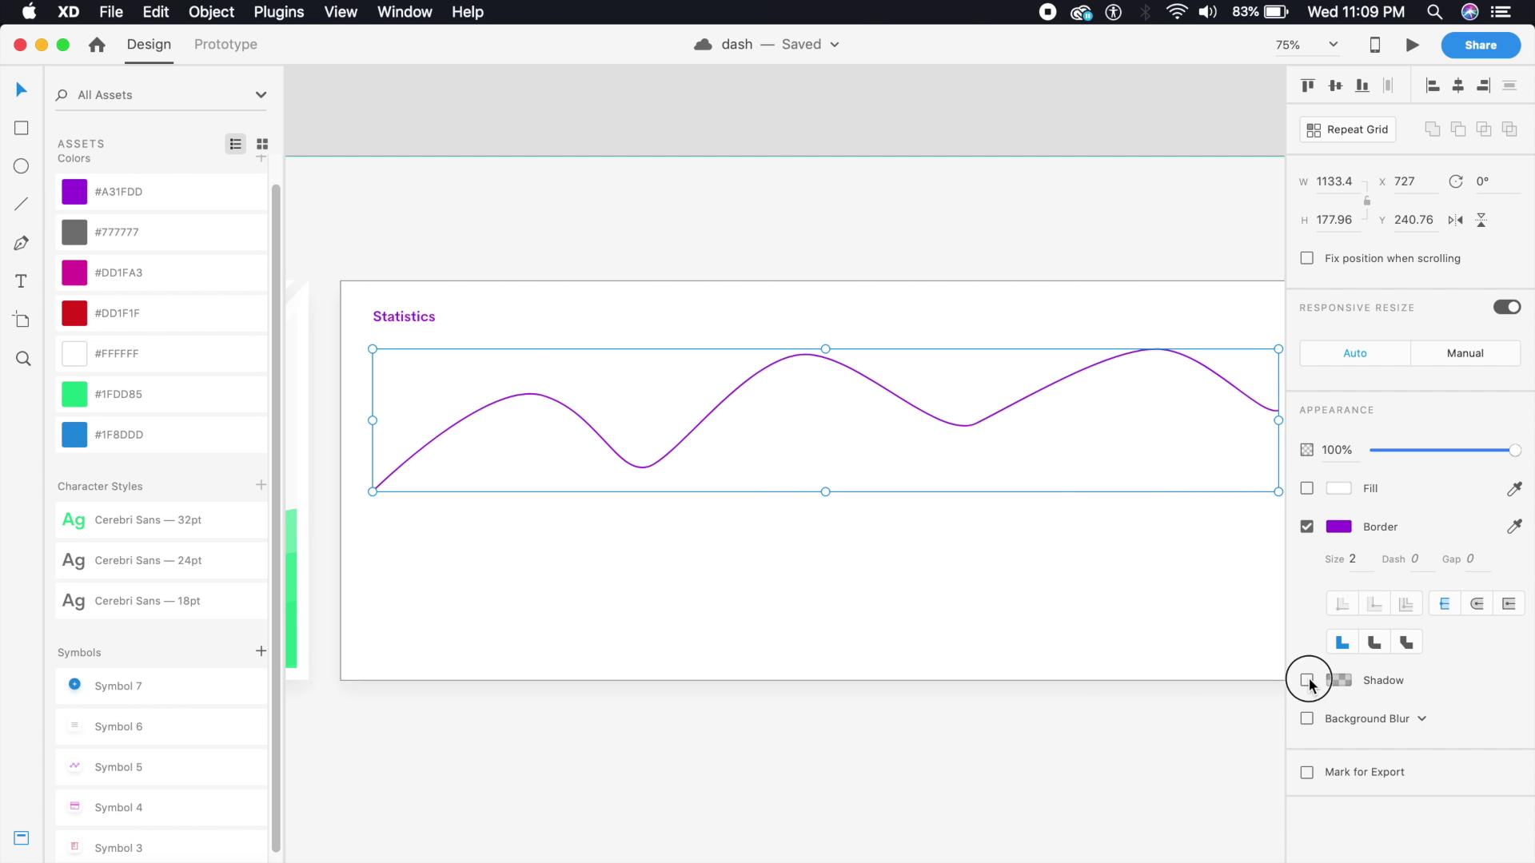
click(1403, 714)
text(6)
click(1465, 707)
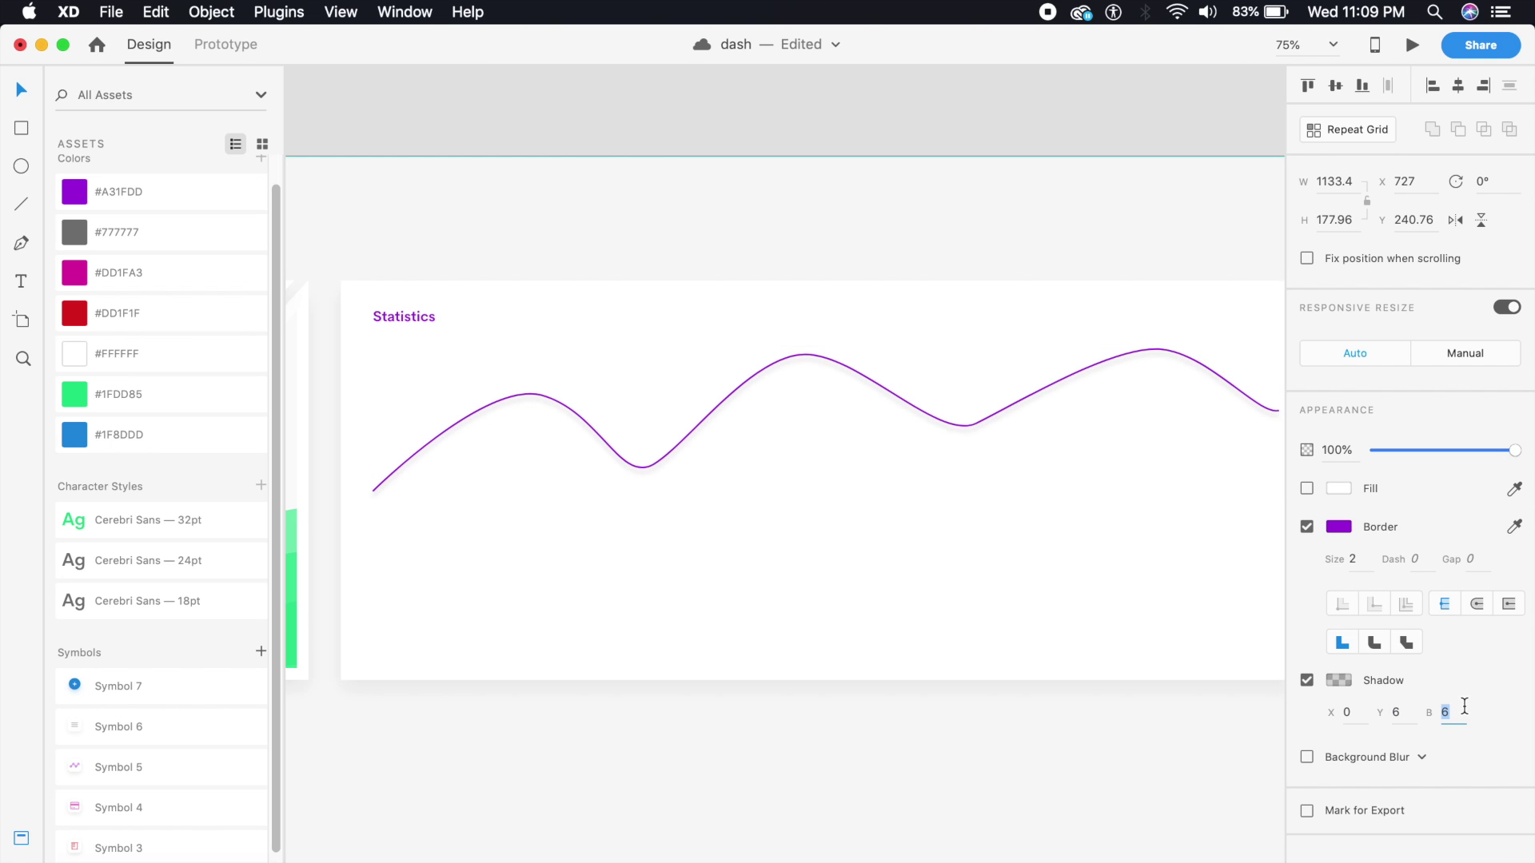
text(12)
key(Return)
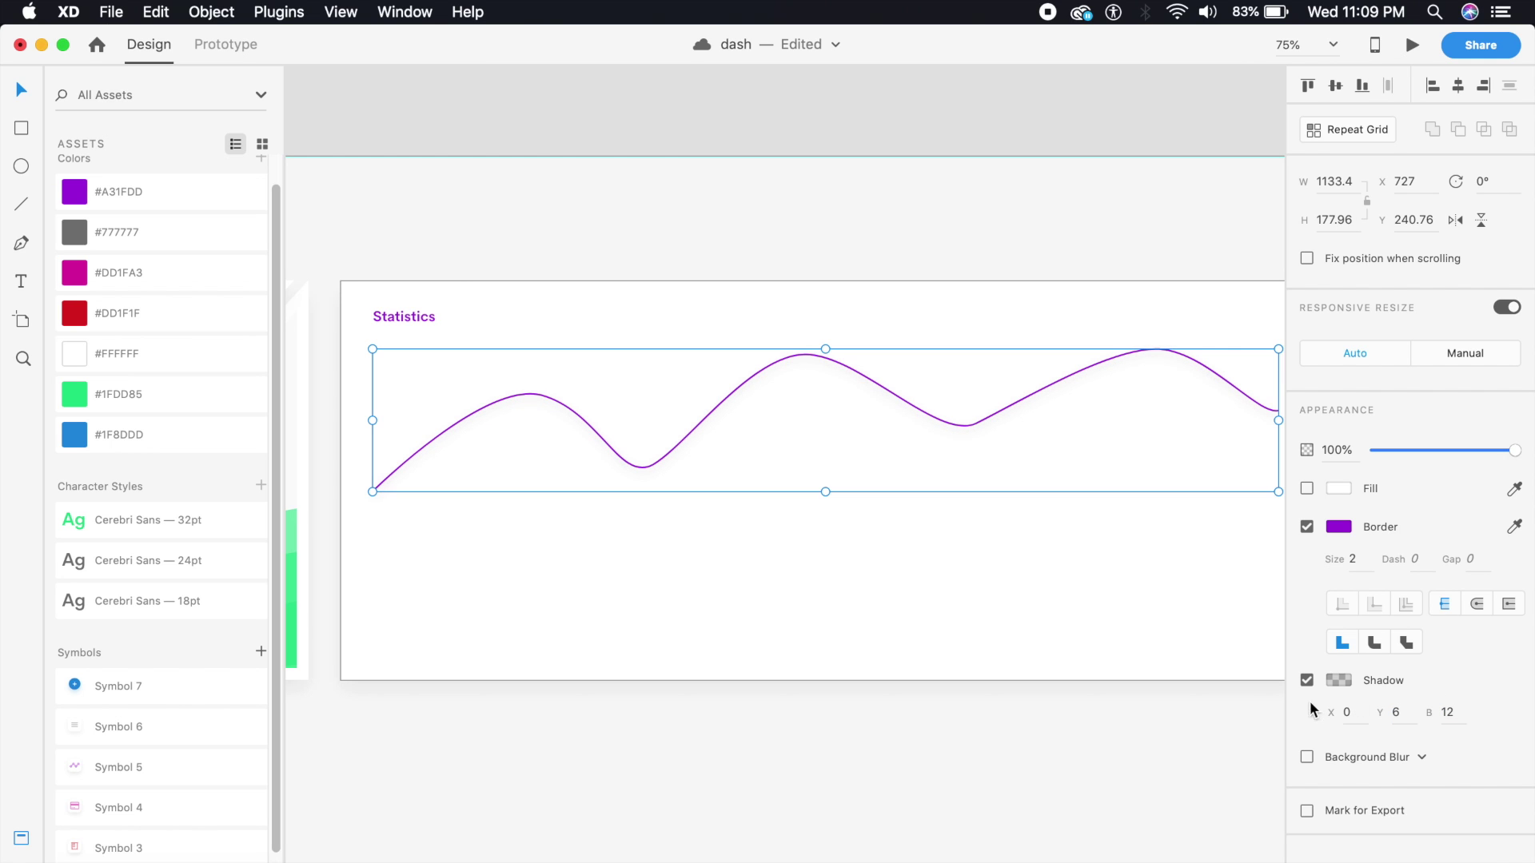
Step: Sample the line's purple #A31FDD as its shadow colour and set the shadow's opacity to 50%
click(1345, 688)
click(1293, 752)
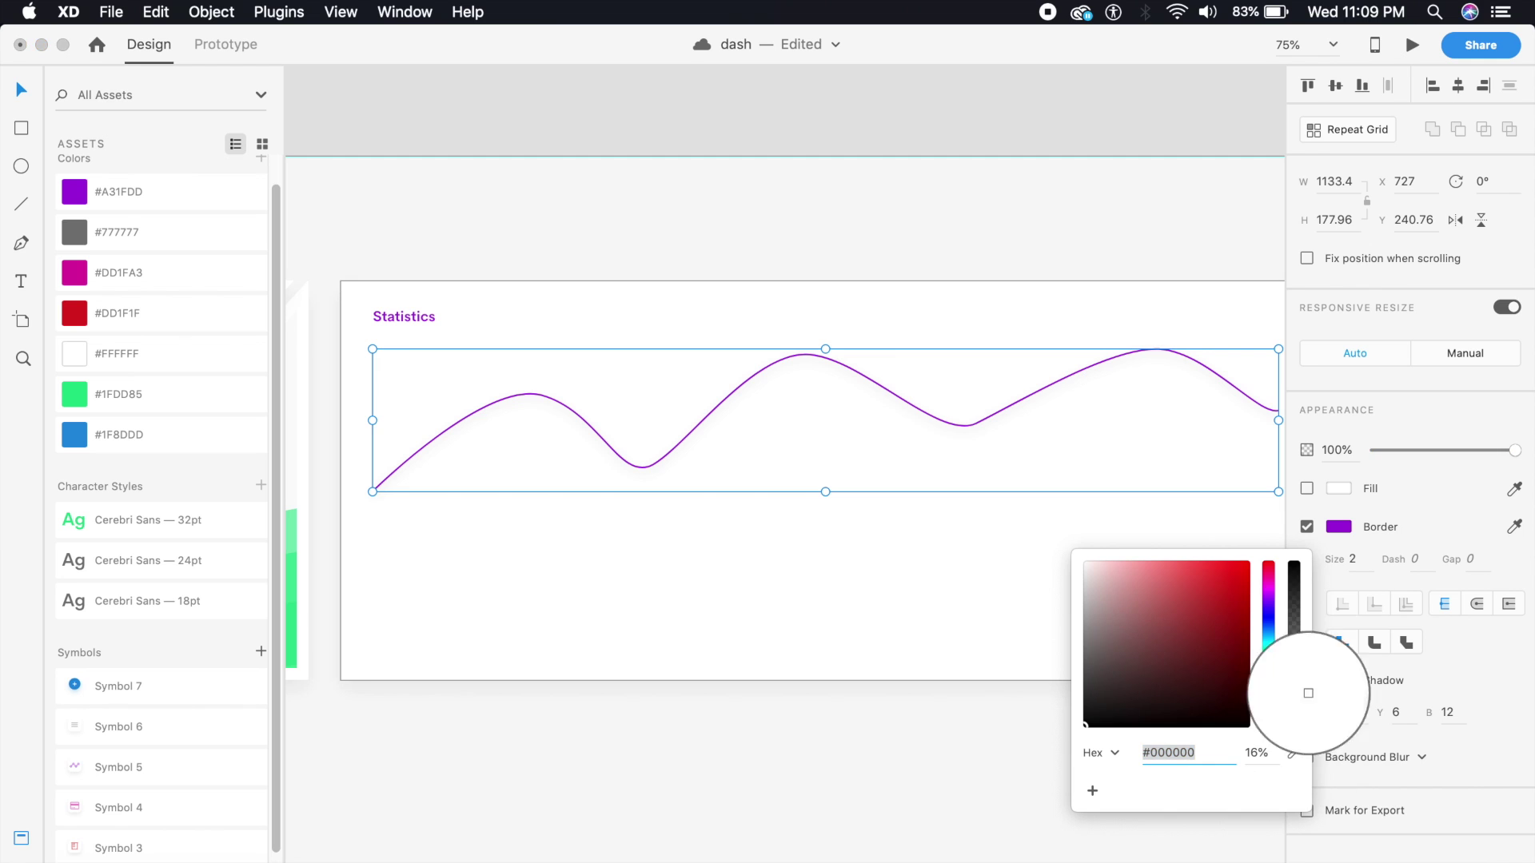
click(1339, 526)
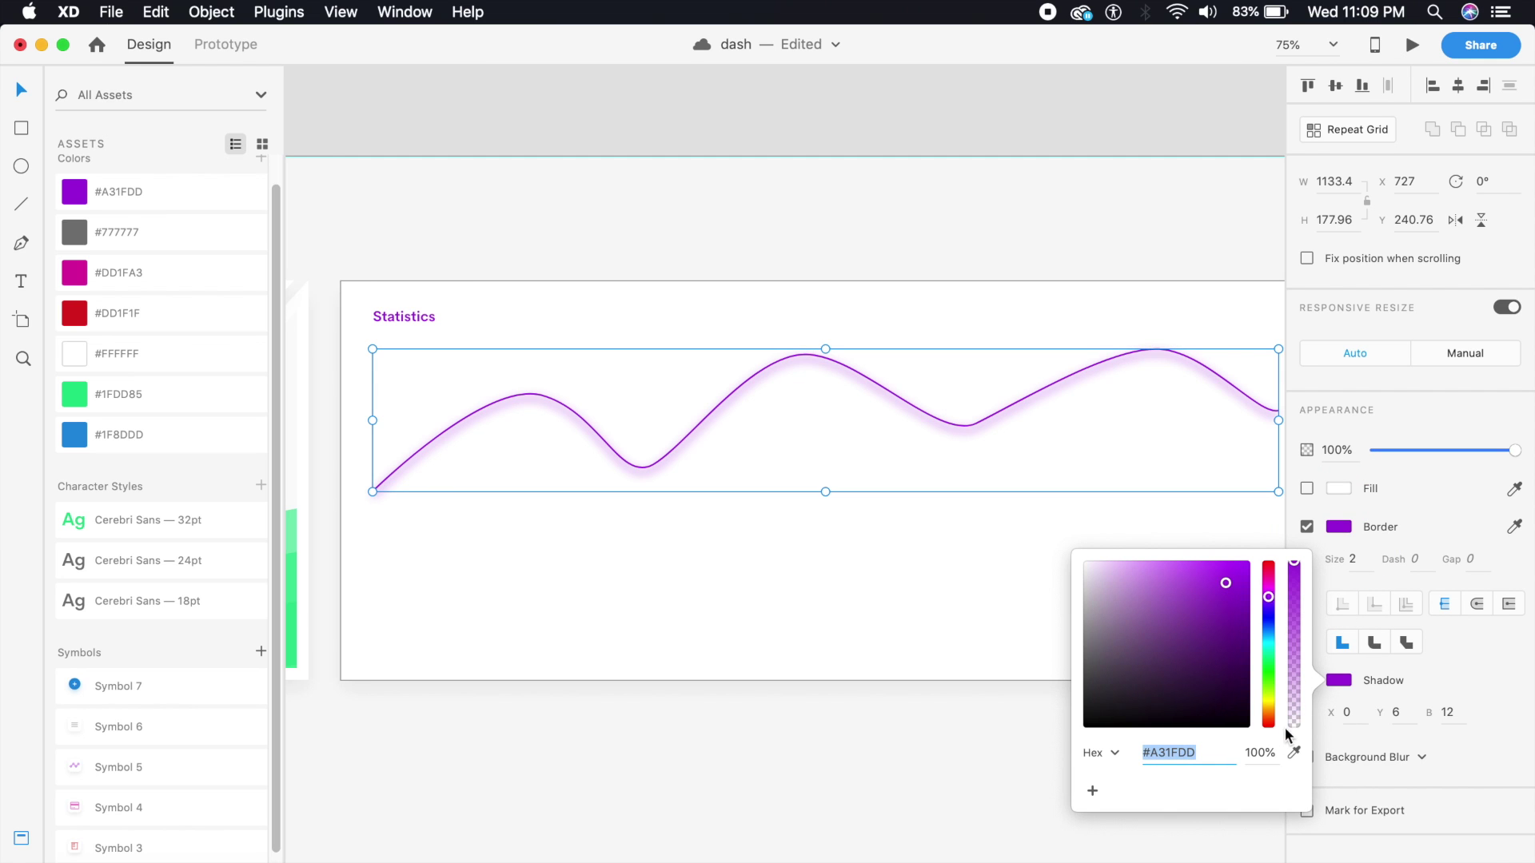
click(1267, 754)
double_click(1266, 754)
text(50)
key(Return)
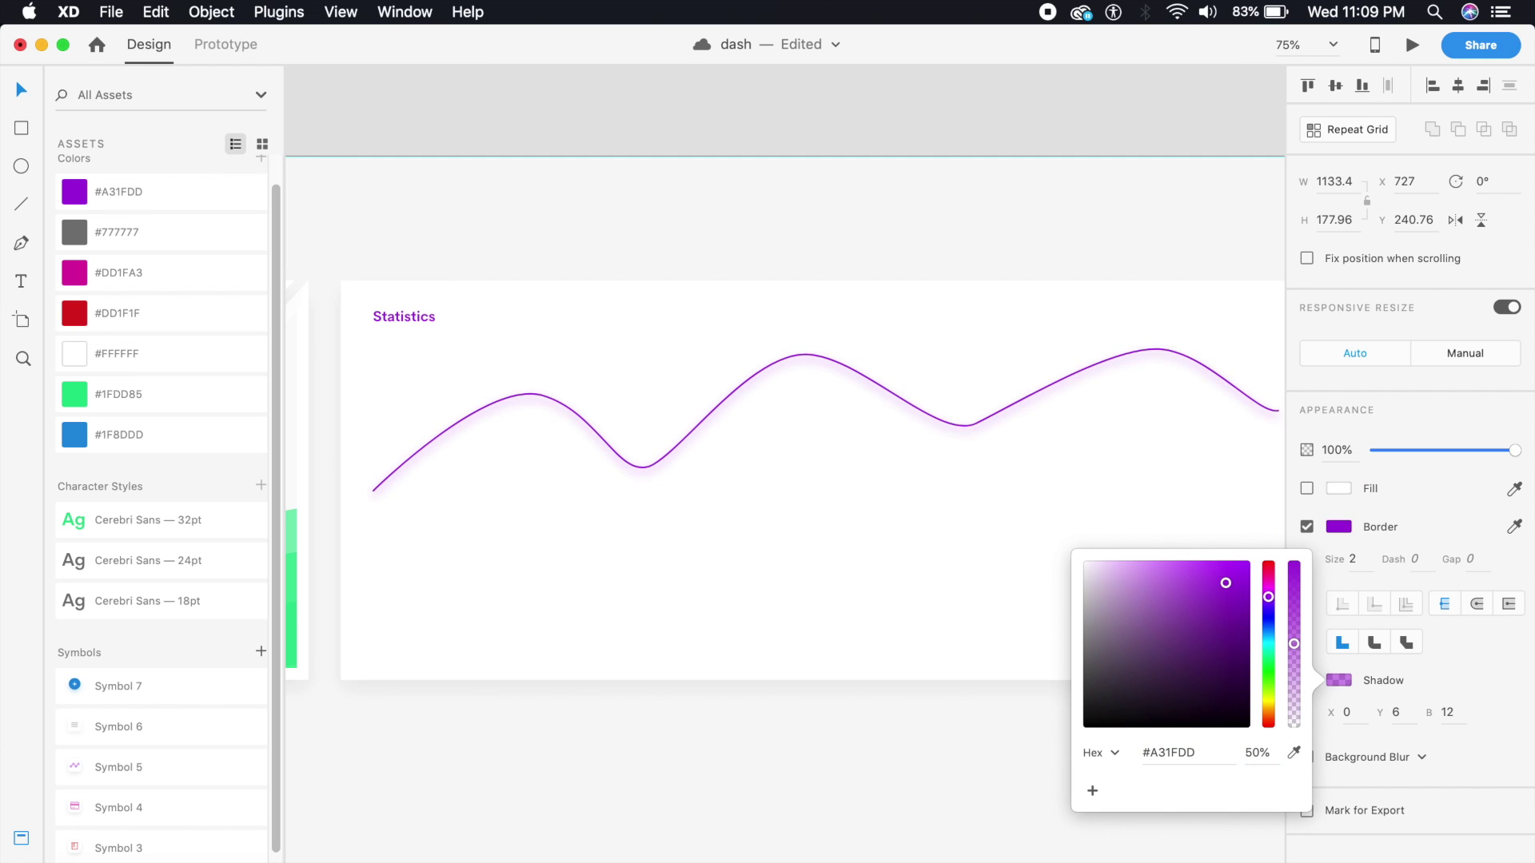
Step: Reduce the opacity of the wavy line's purple shadow further for a softer glow
double_click(1268, 753)
key(Return)
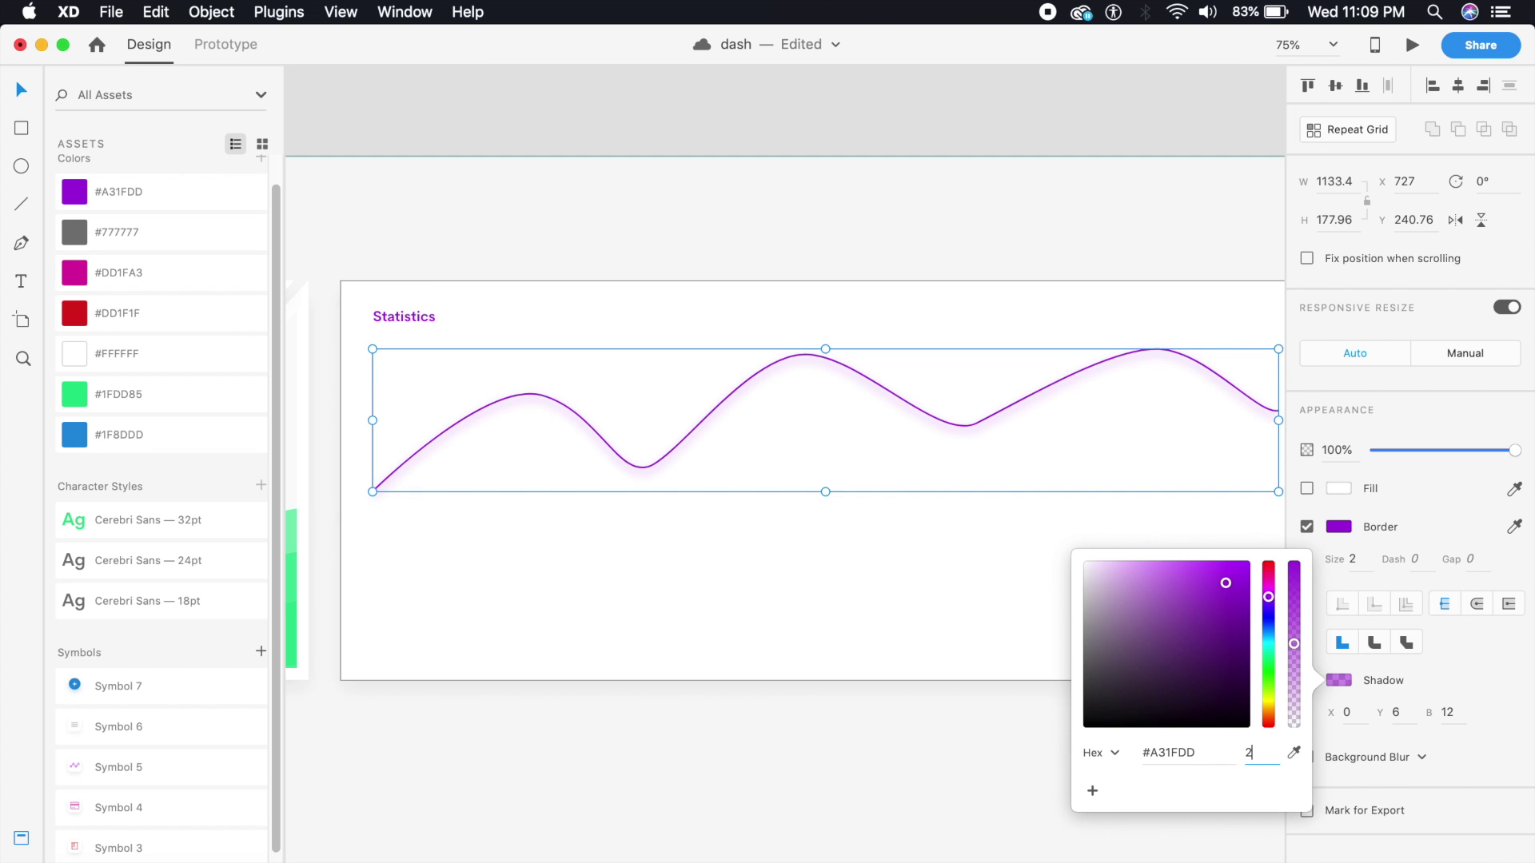
click(846, 230)
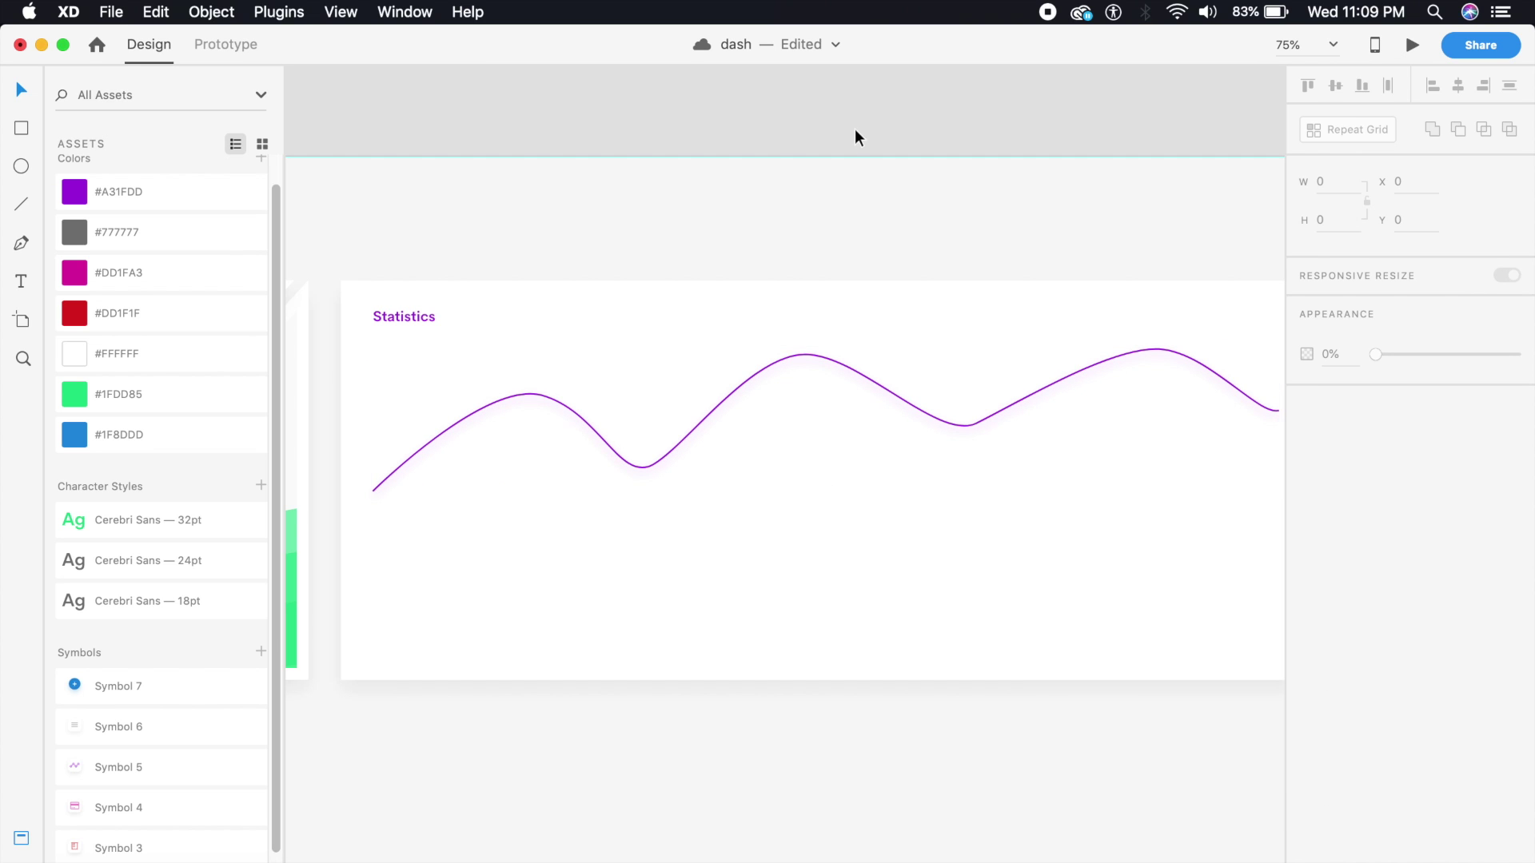
Step: Draw a circle about 27 px wide centred on the wavy line's starting point in the Statistics card
scroll(623, 457, up, 3)
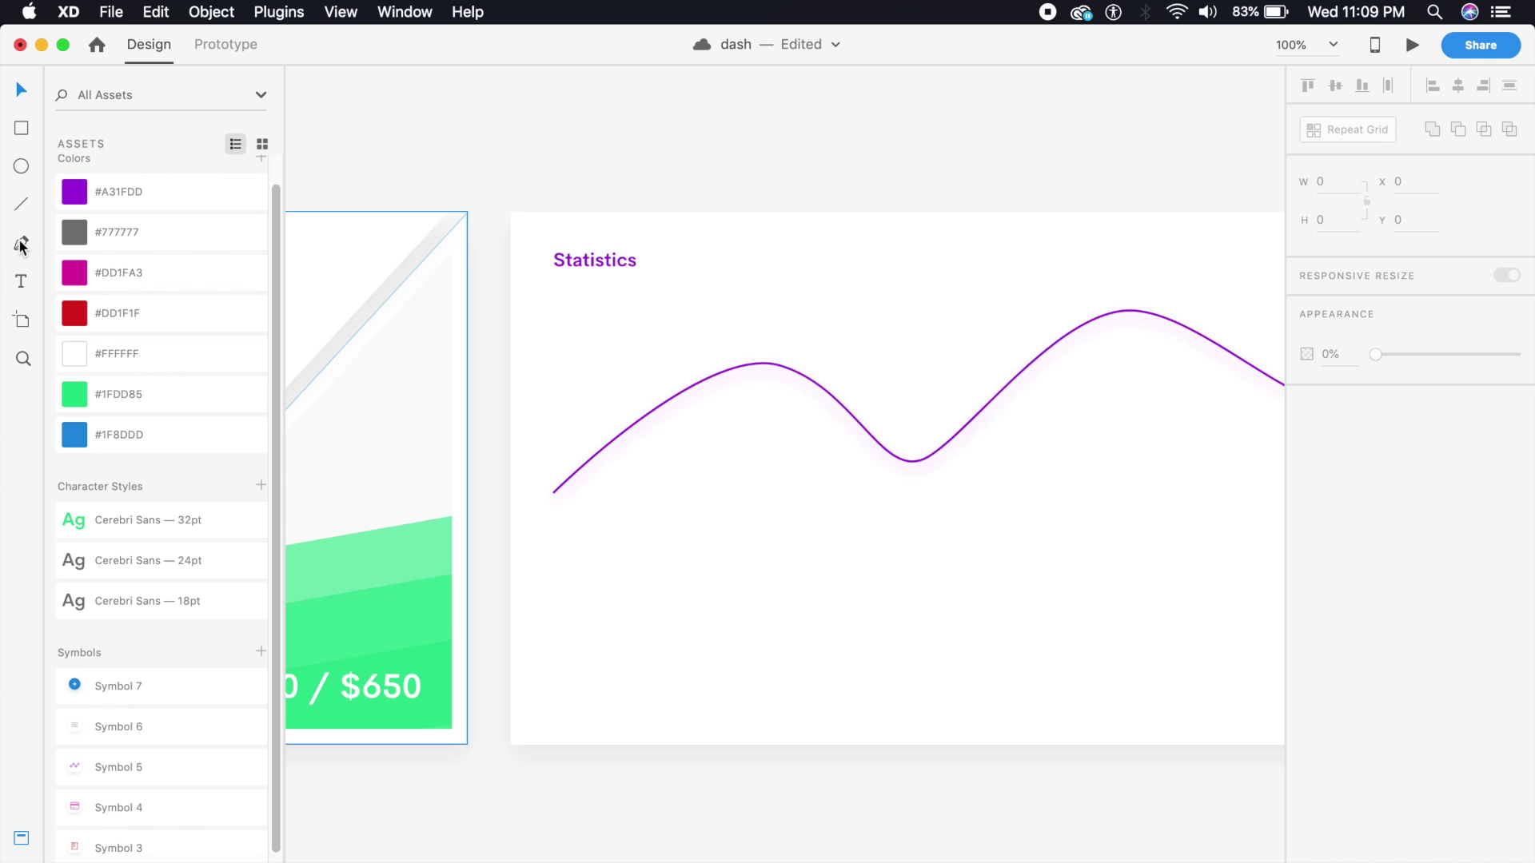
click(26, 170)
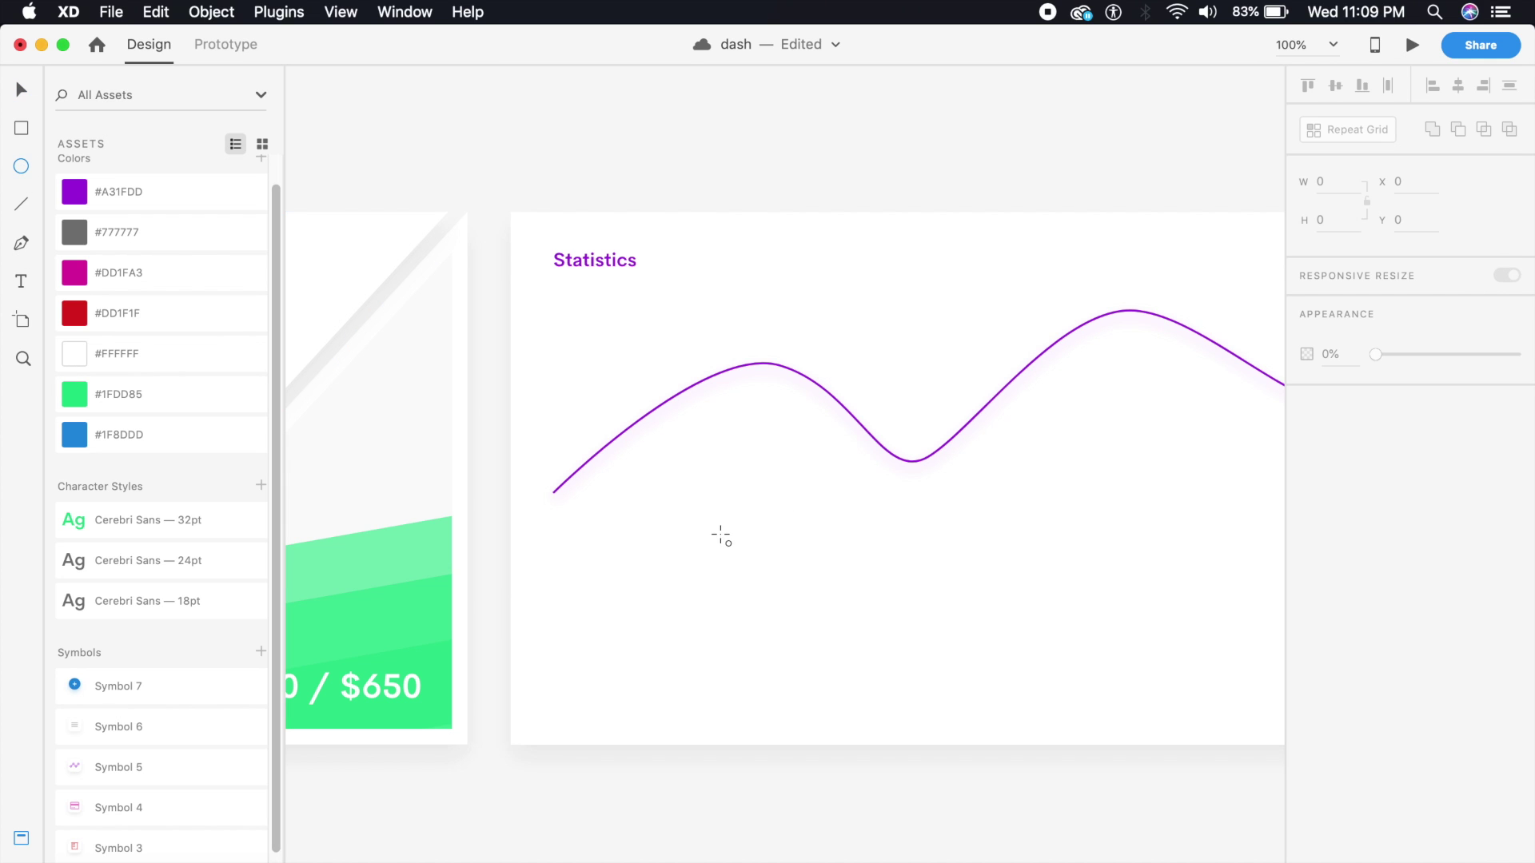
click(549, 486)
drag(549, 486, 569, 505)
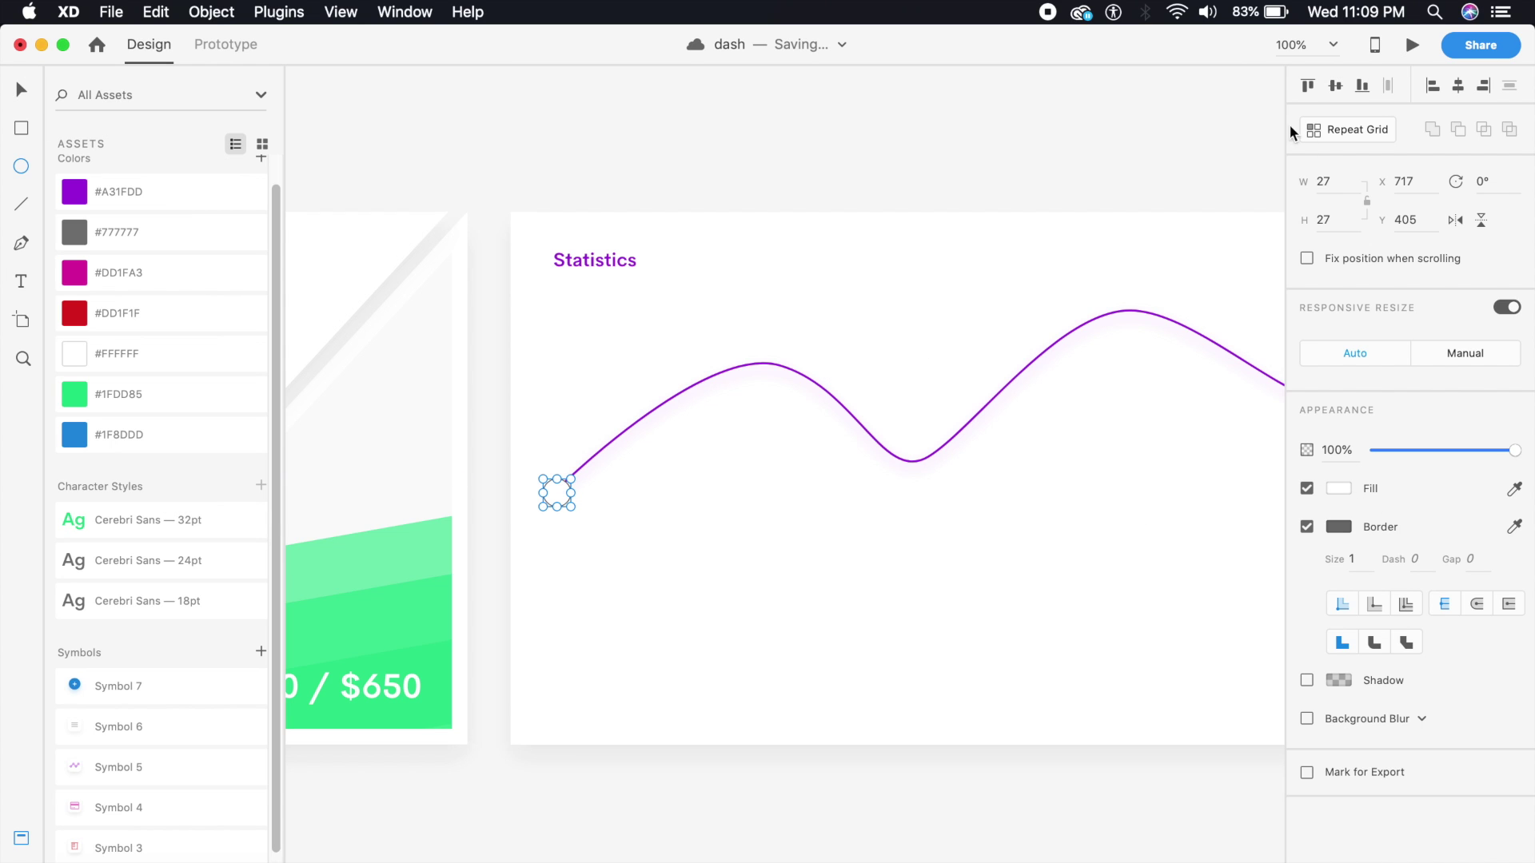
Step: Set the circle's width and height to 20
click(1340, 182)
text(20)
key(Return)
click(1344, 216)
text(20)
key(Return)
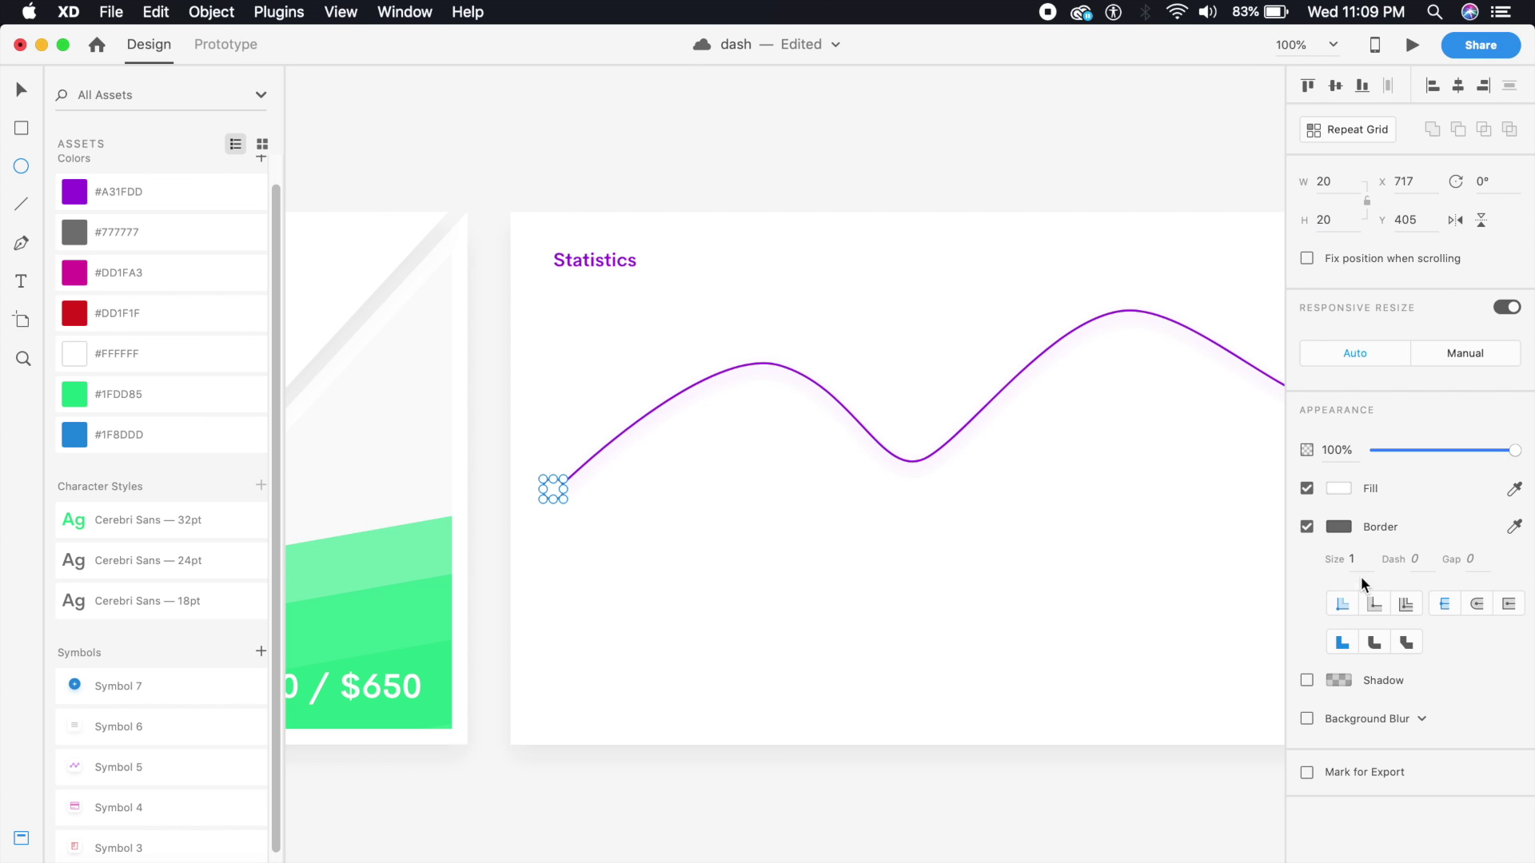
Step: Remove the circle's border and fill it with the purple #A31FDD asset colour
click(1307, 528)
click(152, 190)
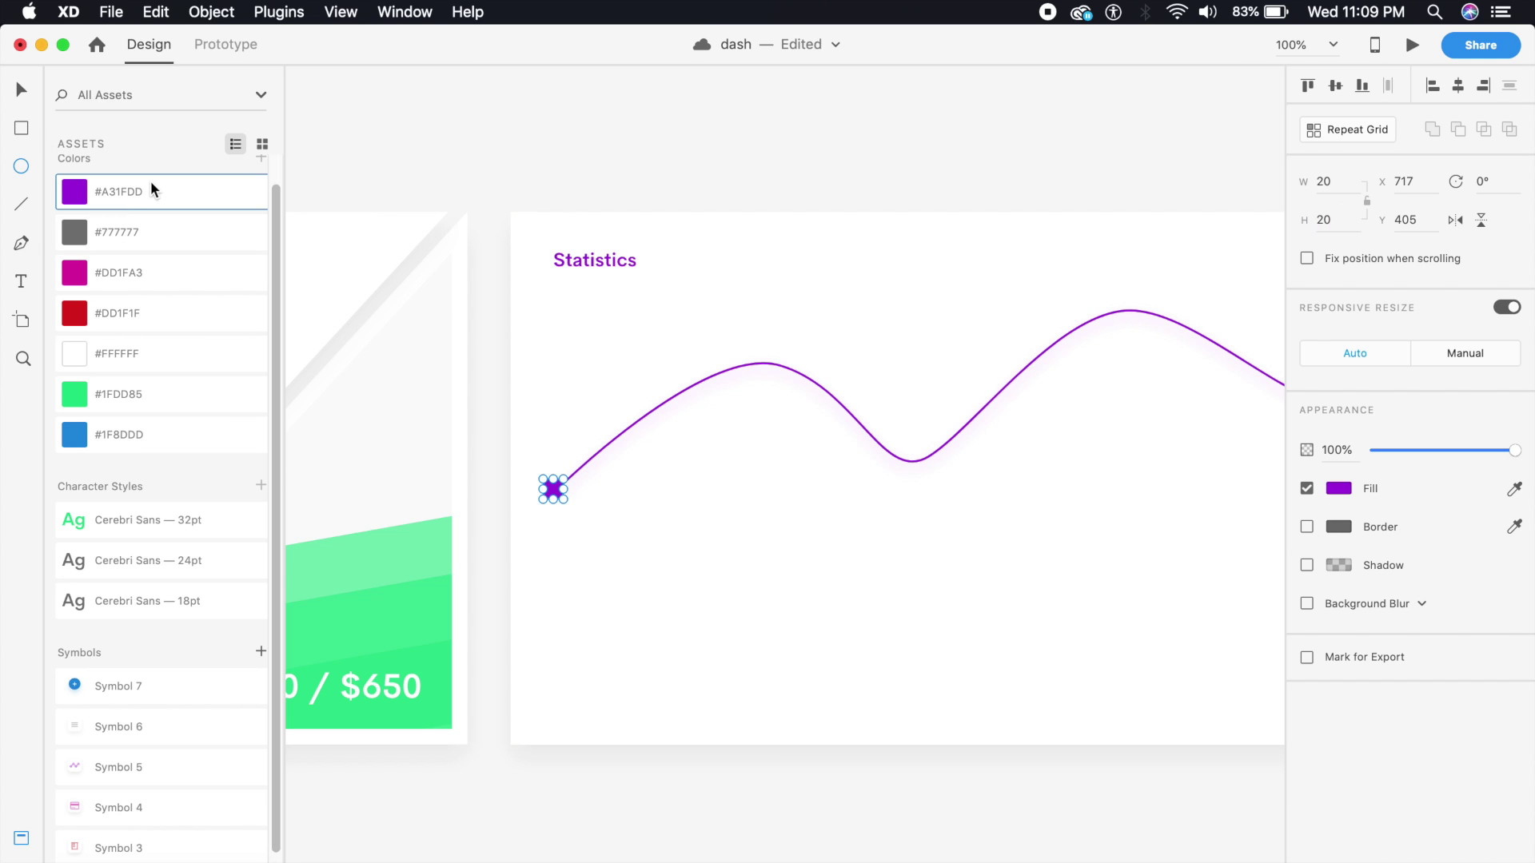
click(22, 89)
click(609, 184)
click(555, 491)
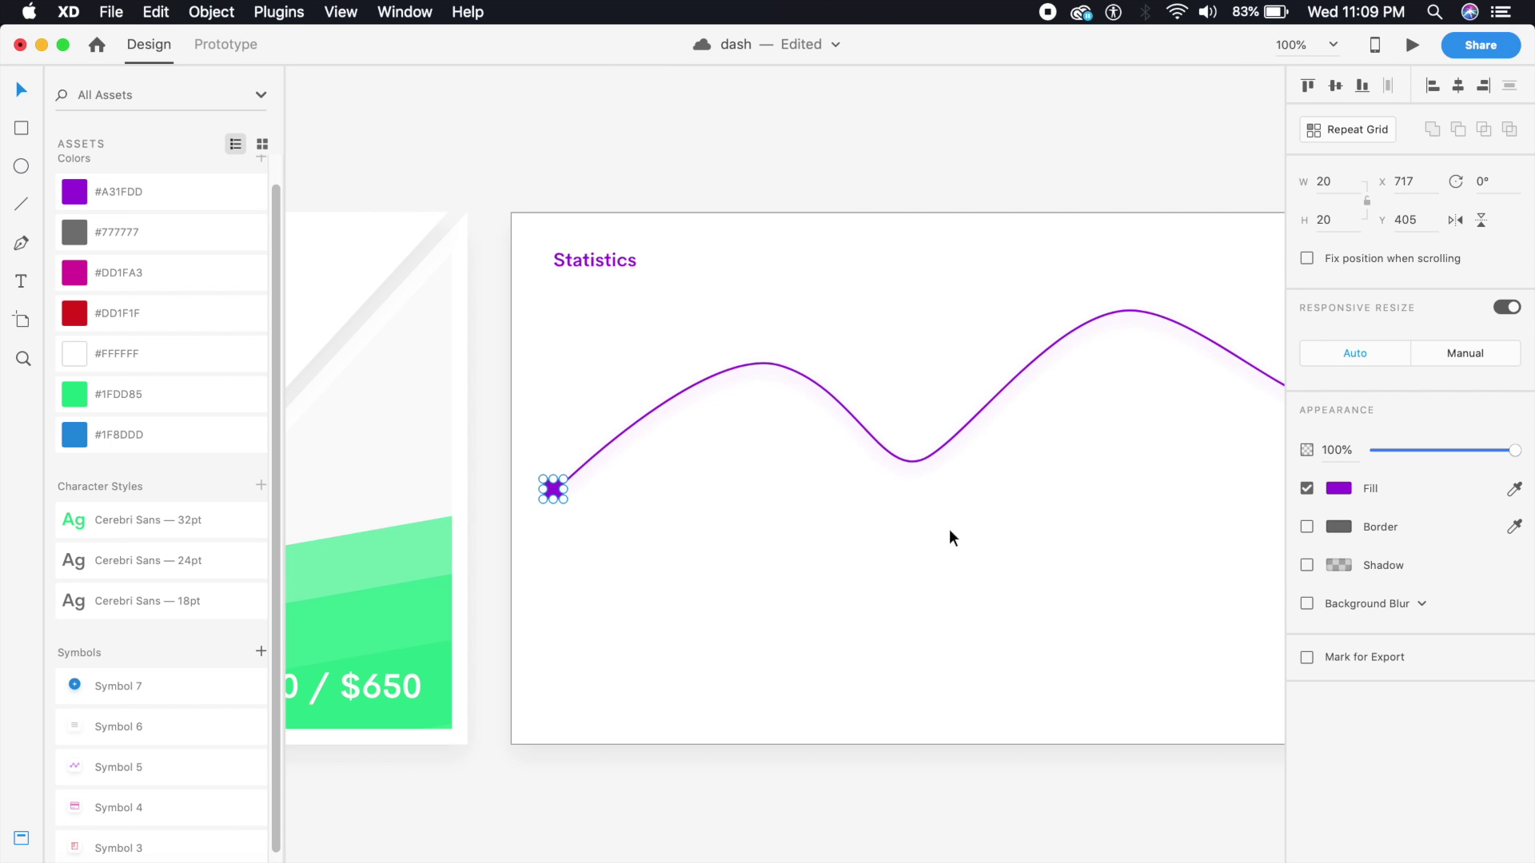
Step: Add a shadow to the circle, sampling its purple fill #A31FDD as the shadow colour at 25% opacity
click(1308, 565)
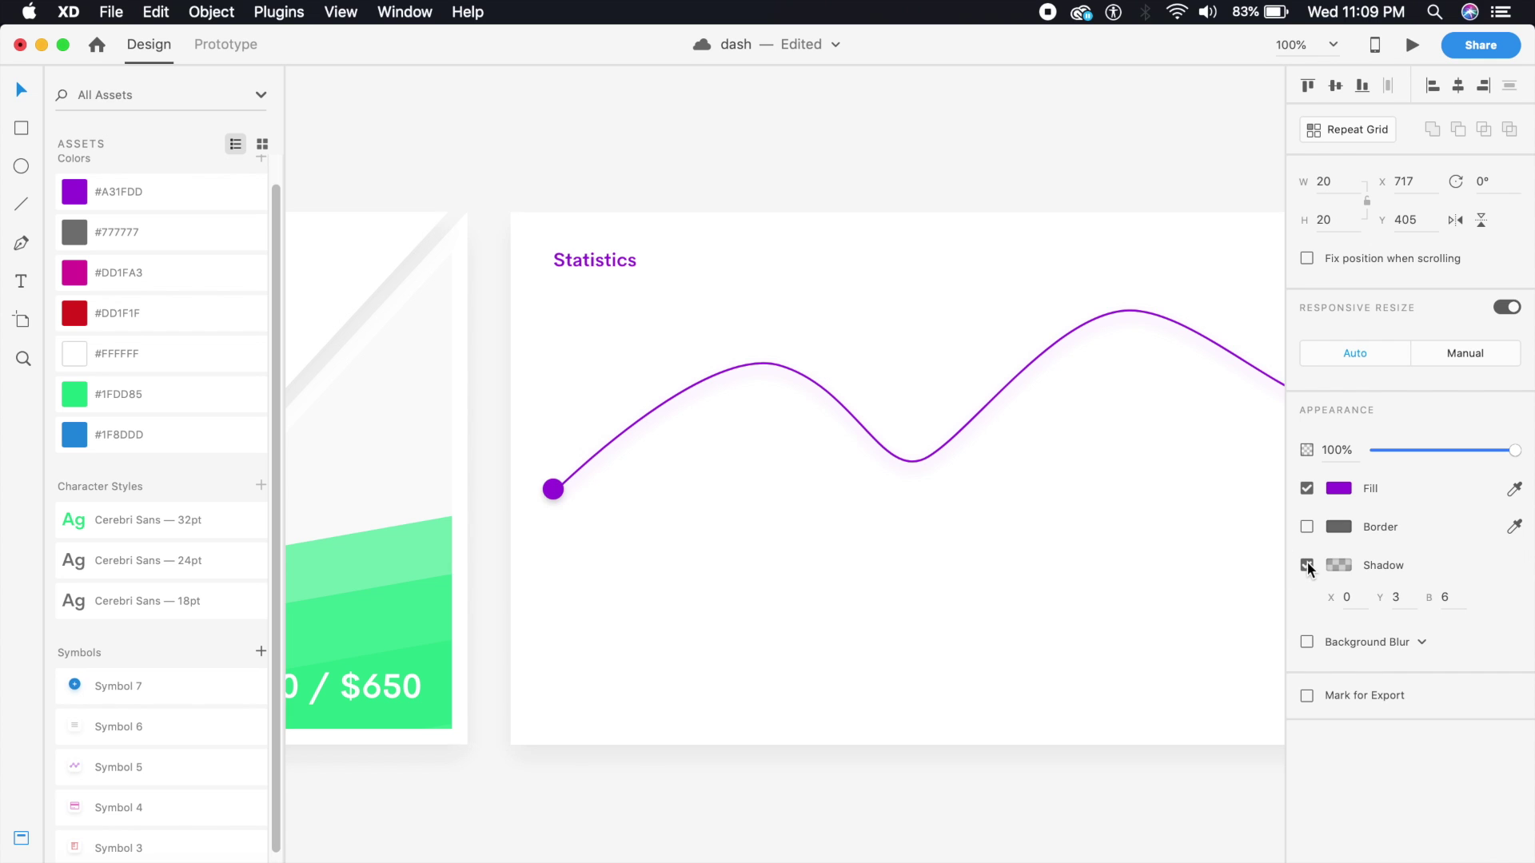
click(1334, 567)
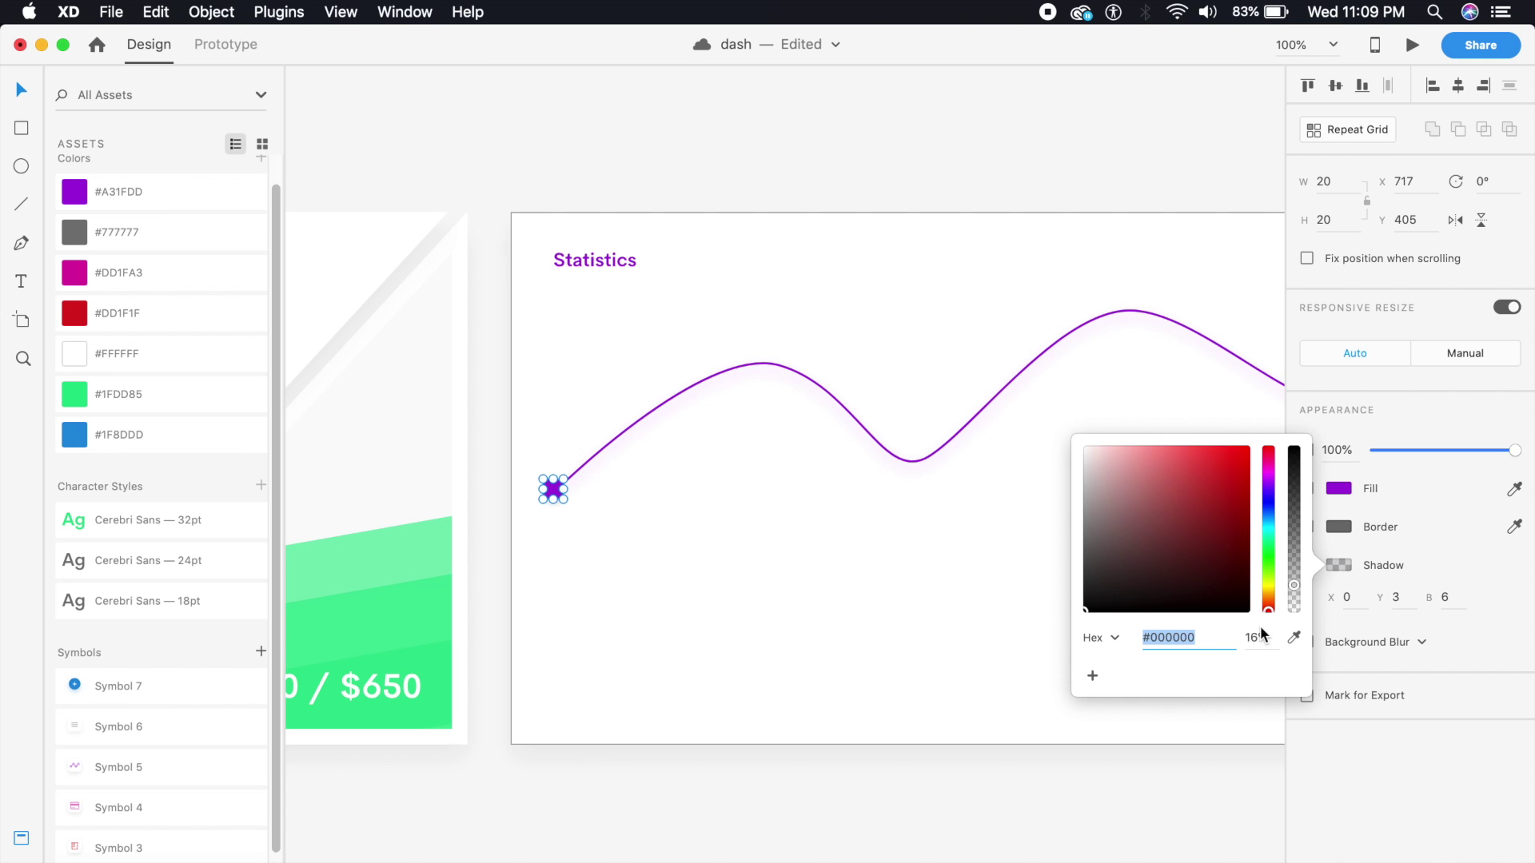
click(1293, 637)
click(1342, 487)
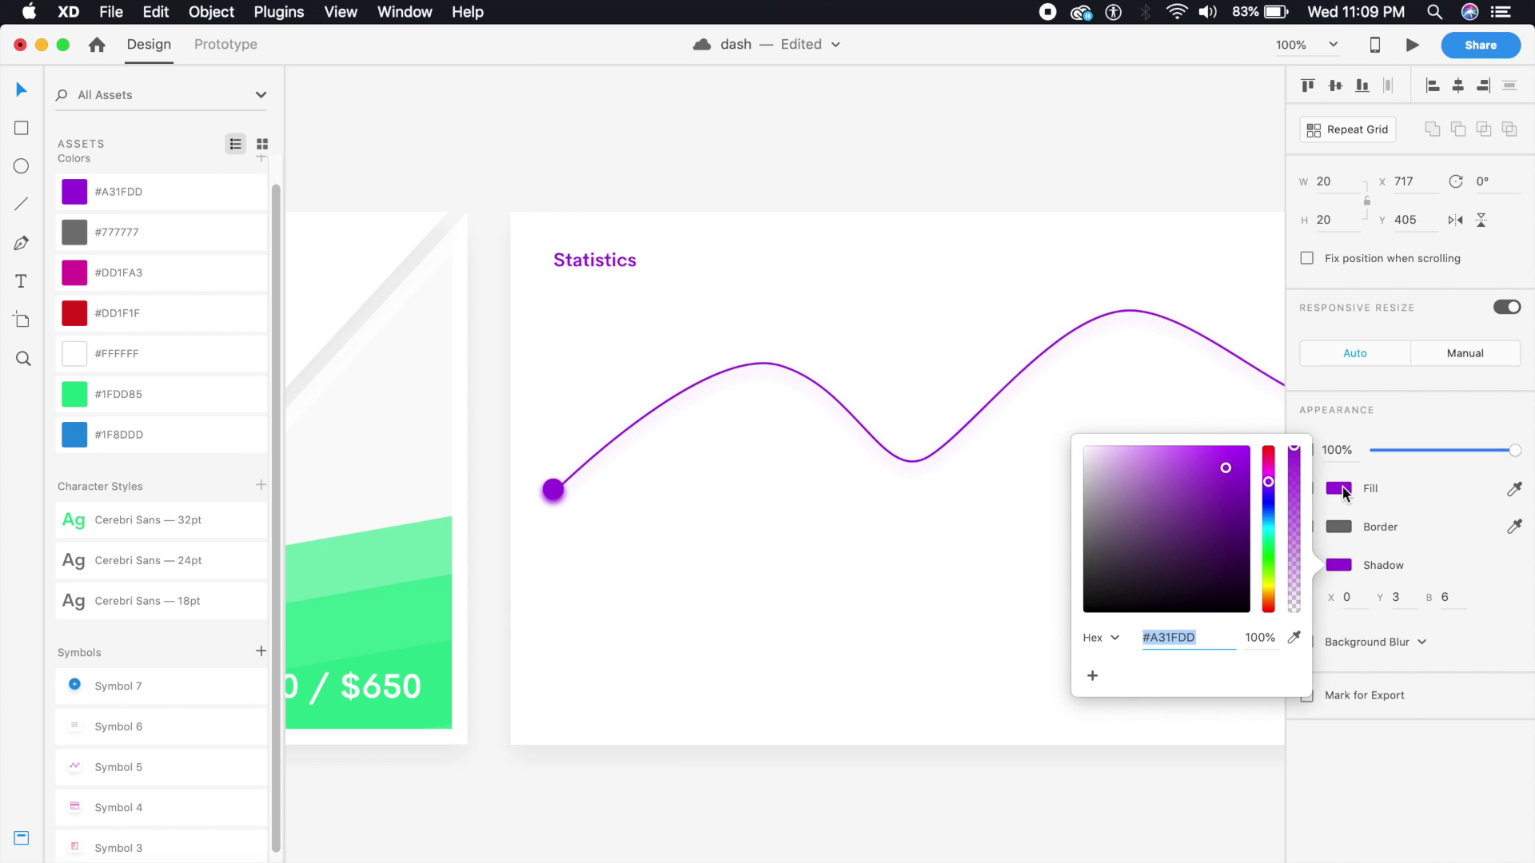
click(1258, 639)
text(25)
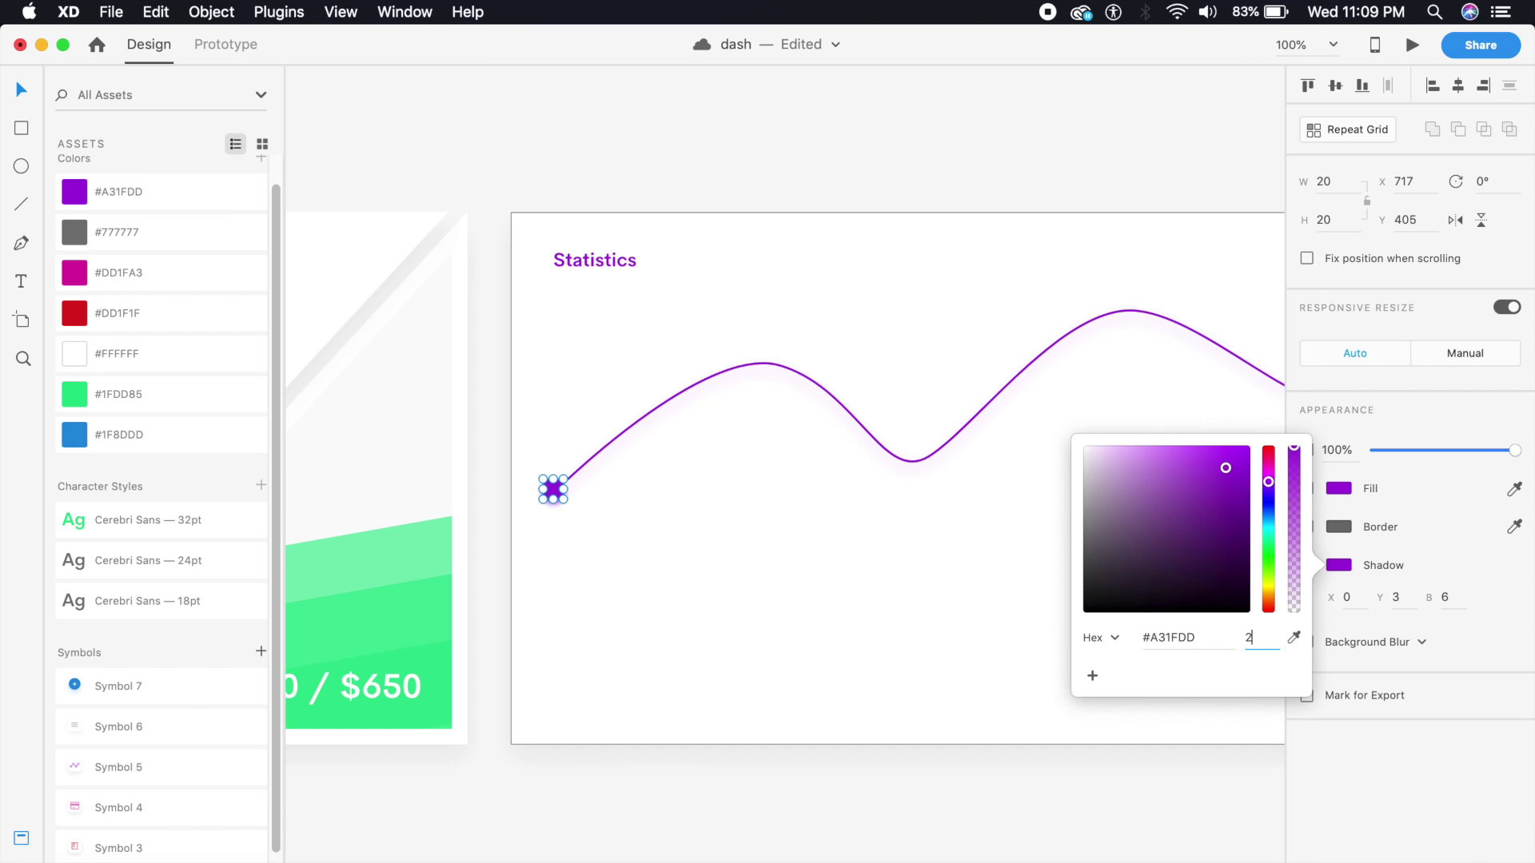
key(Return)
click(1398, 599)
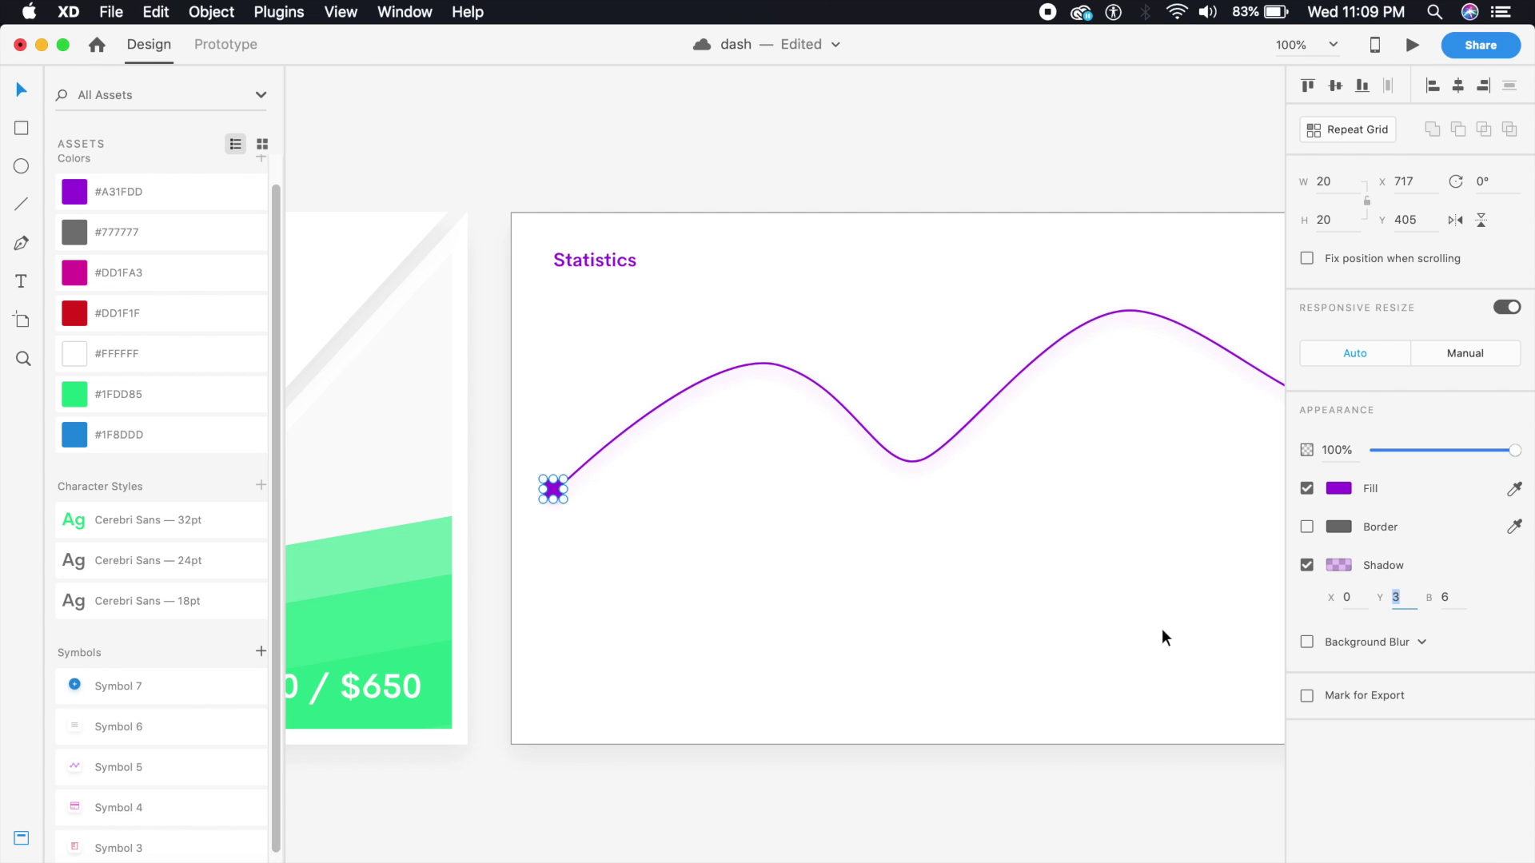
click(568, 536)
scroll(568, 535, up, 3)
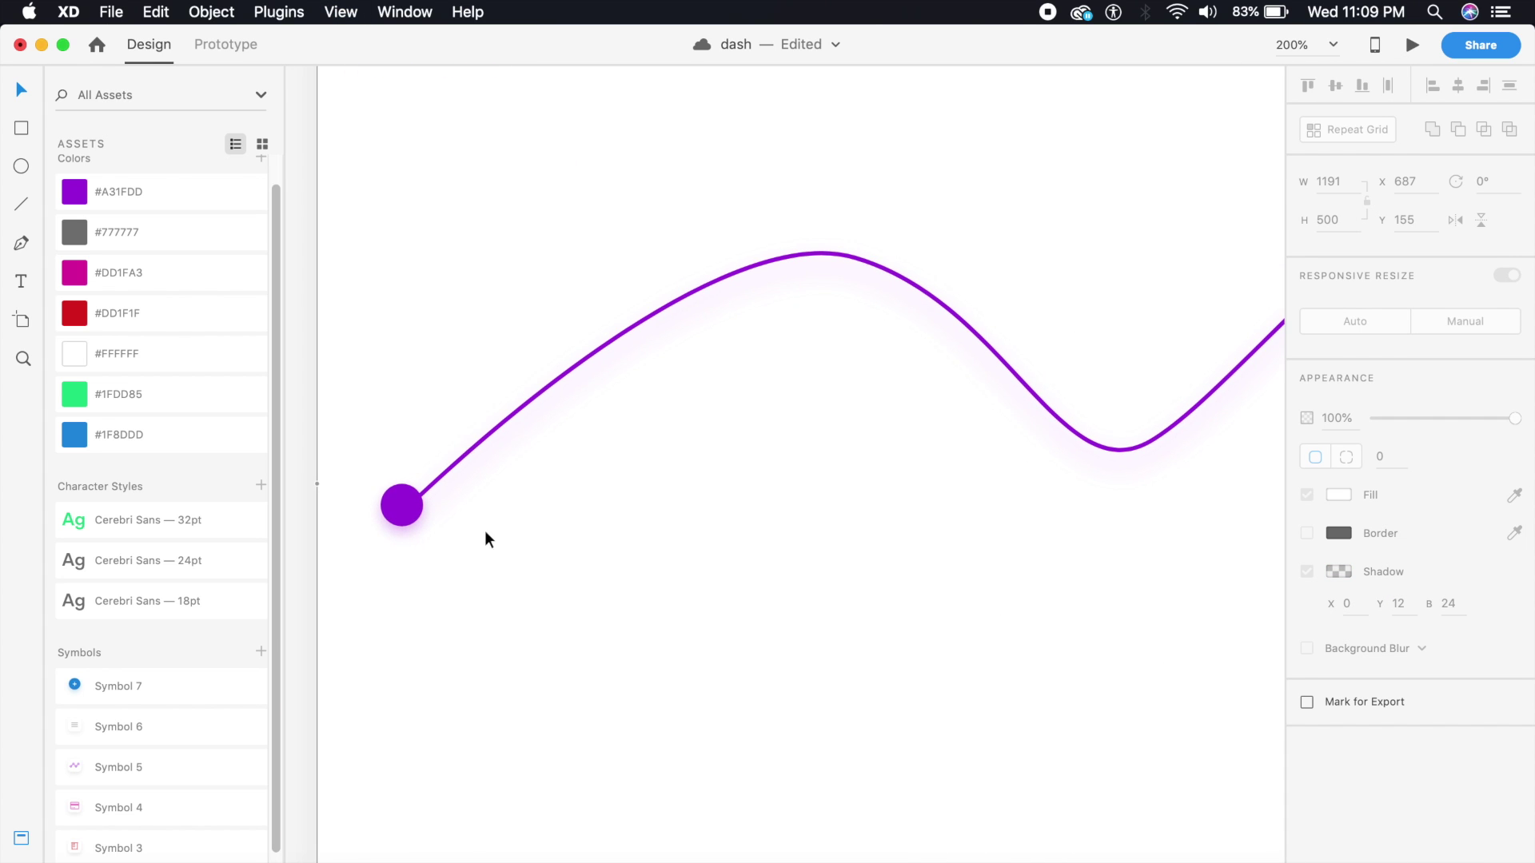
key(super+1)
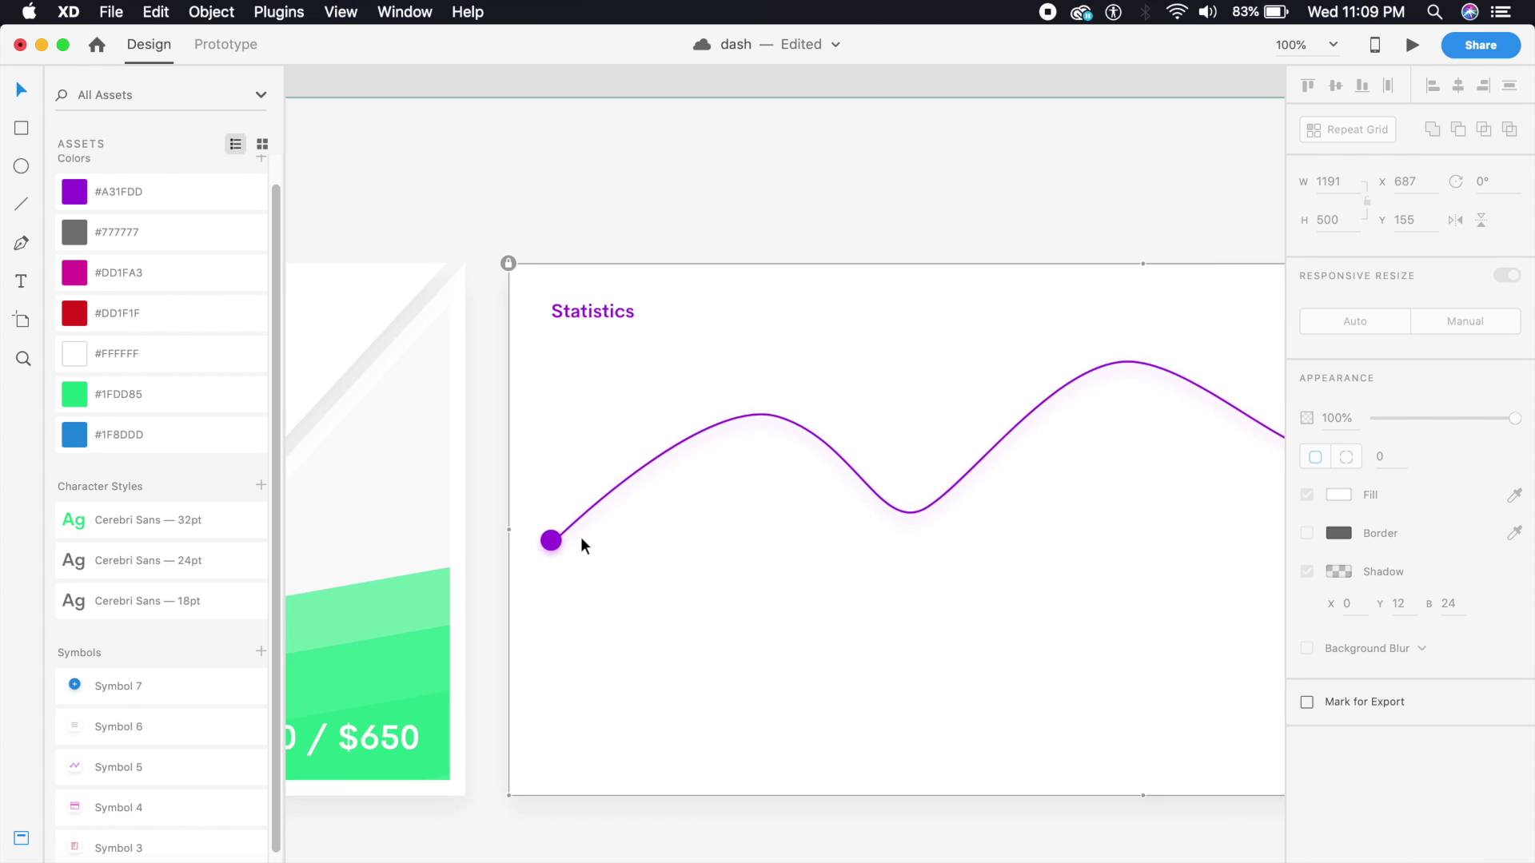
Step: Place copies of the purple circle on the wavy line's peaks, valleys and end point
click(550, 542)
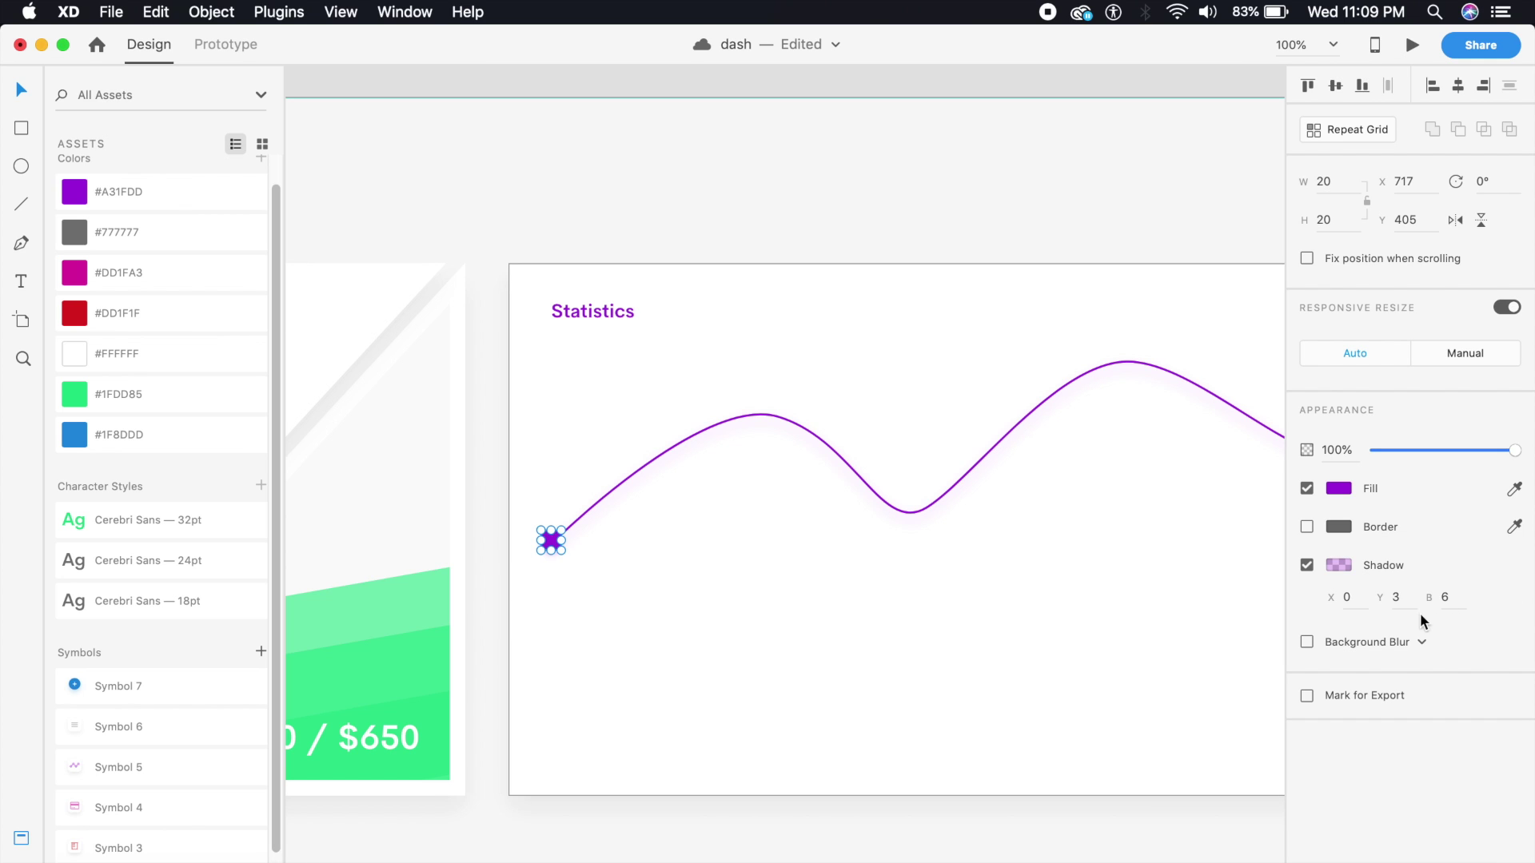
click(616, 632)
drag(550, 547, 538, 446)
click(581, 583)
click(803, 563)
key(super+2)
key(super+1)
key(super+minus)
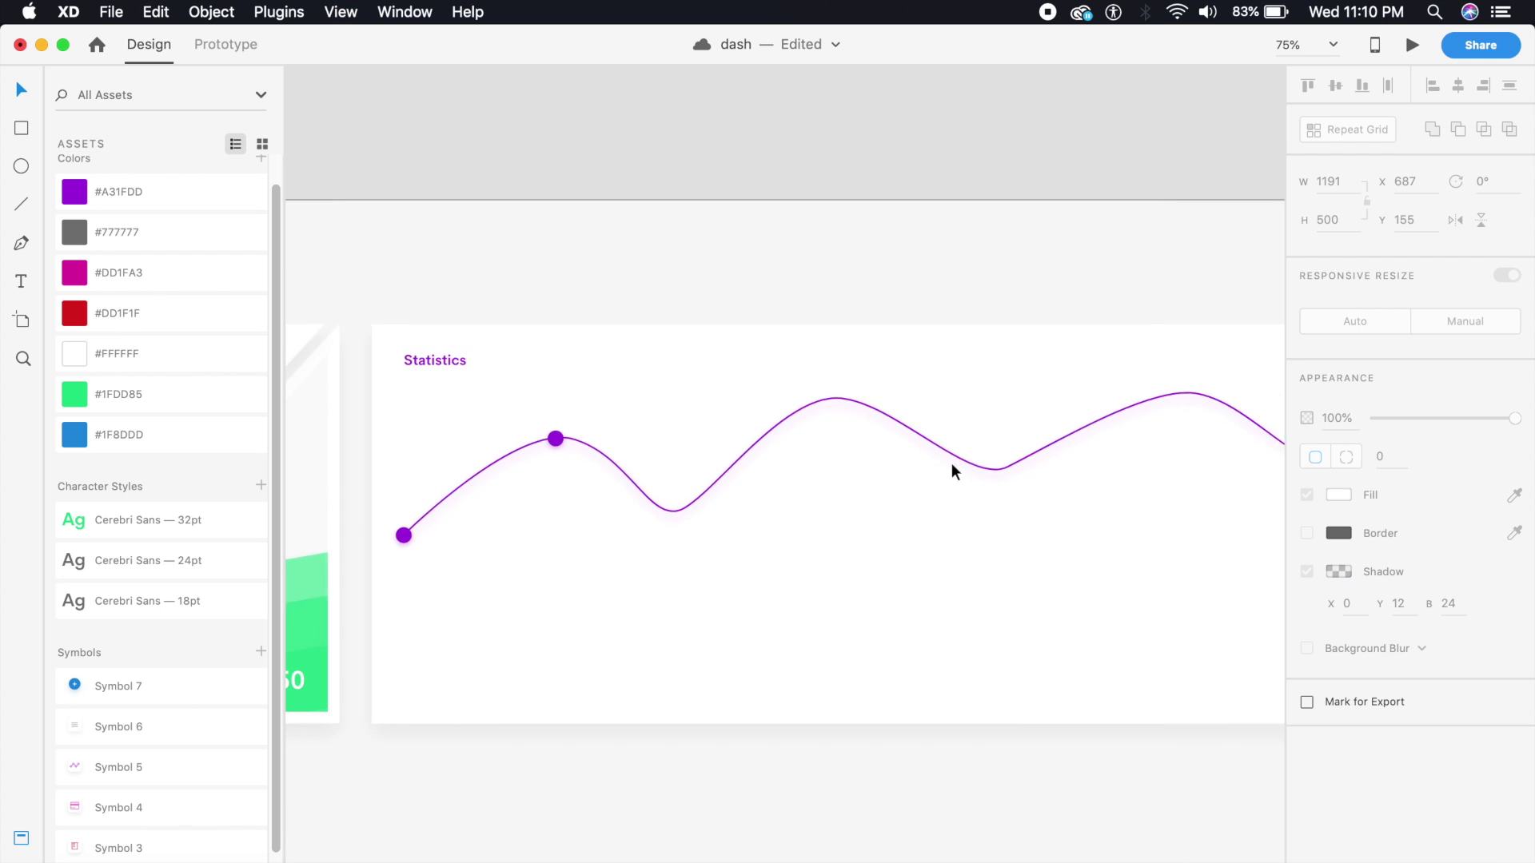
drag(1064, 471, 985, 475)
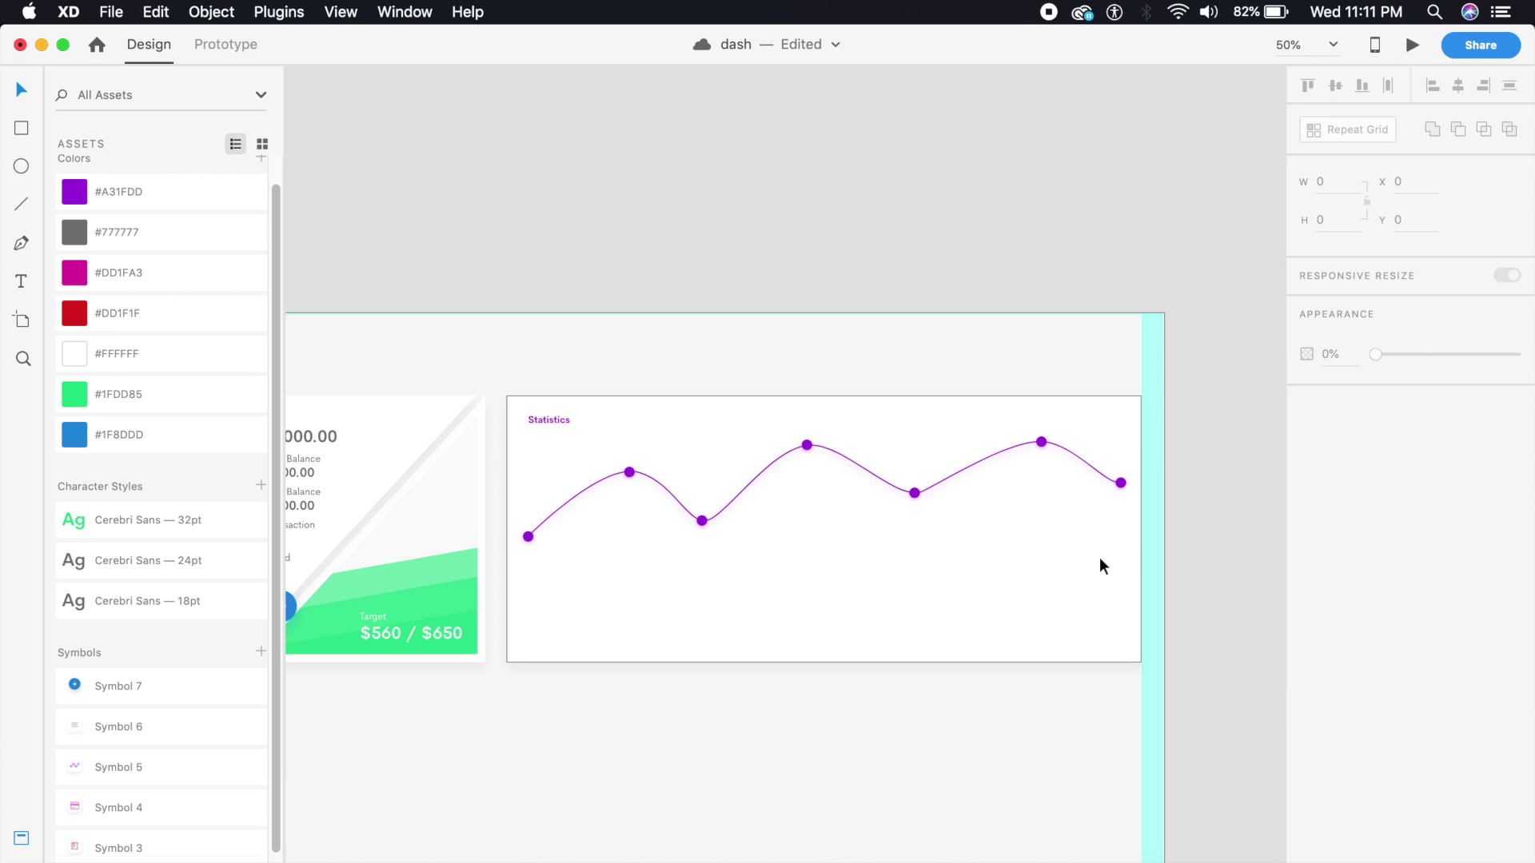
Step: Examine the circles and vertical marker lines along the whole Statistics graph
key(super+plus)
drag(1098, 559, 1074, 564)
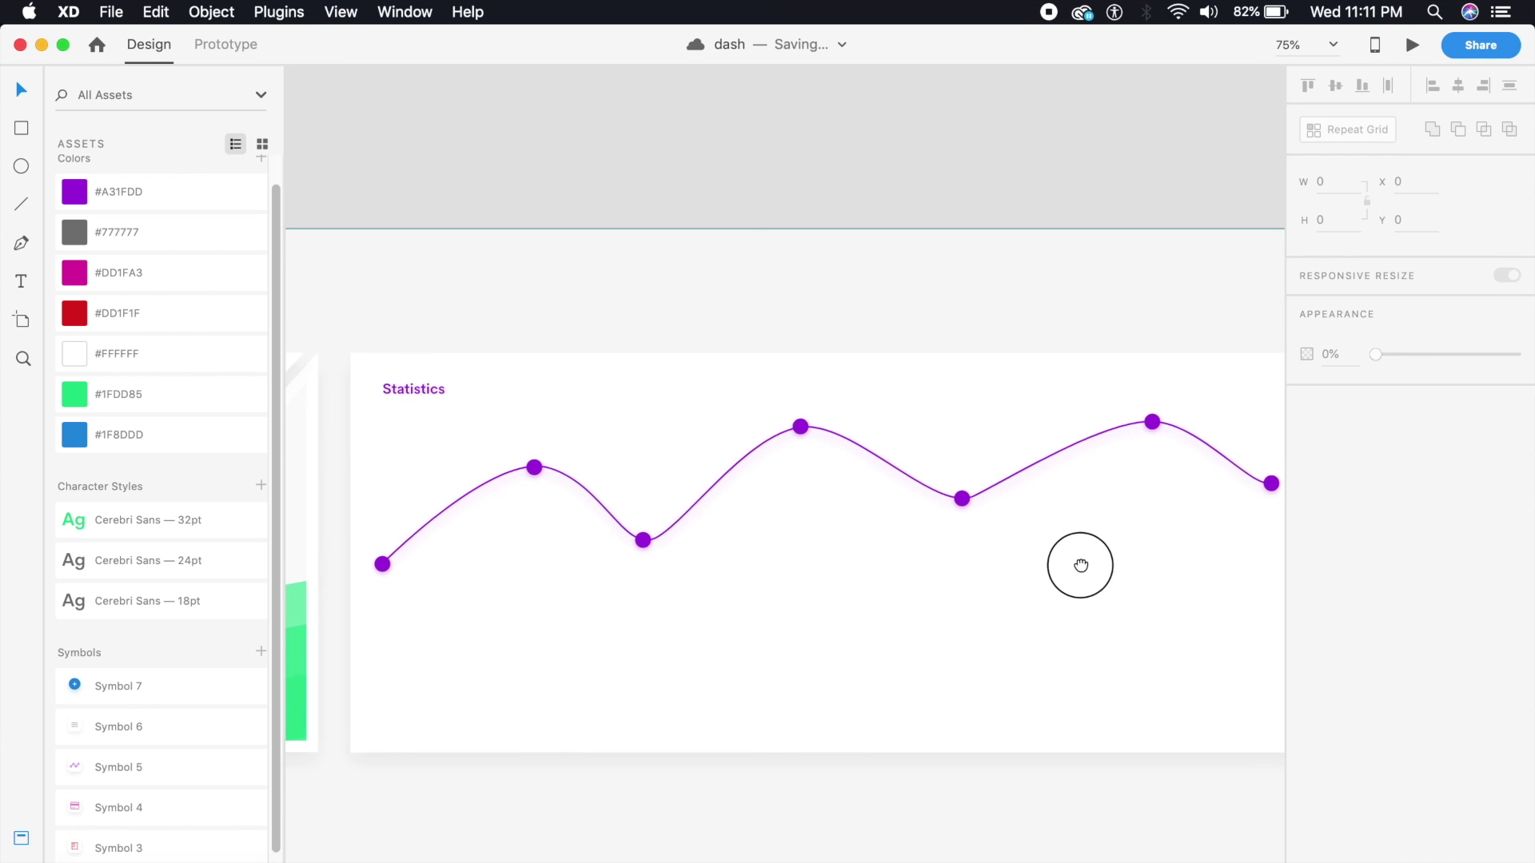
drag(1271, 527, 455, 501)
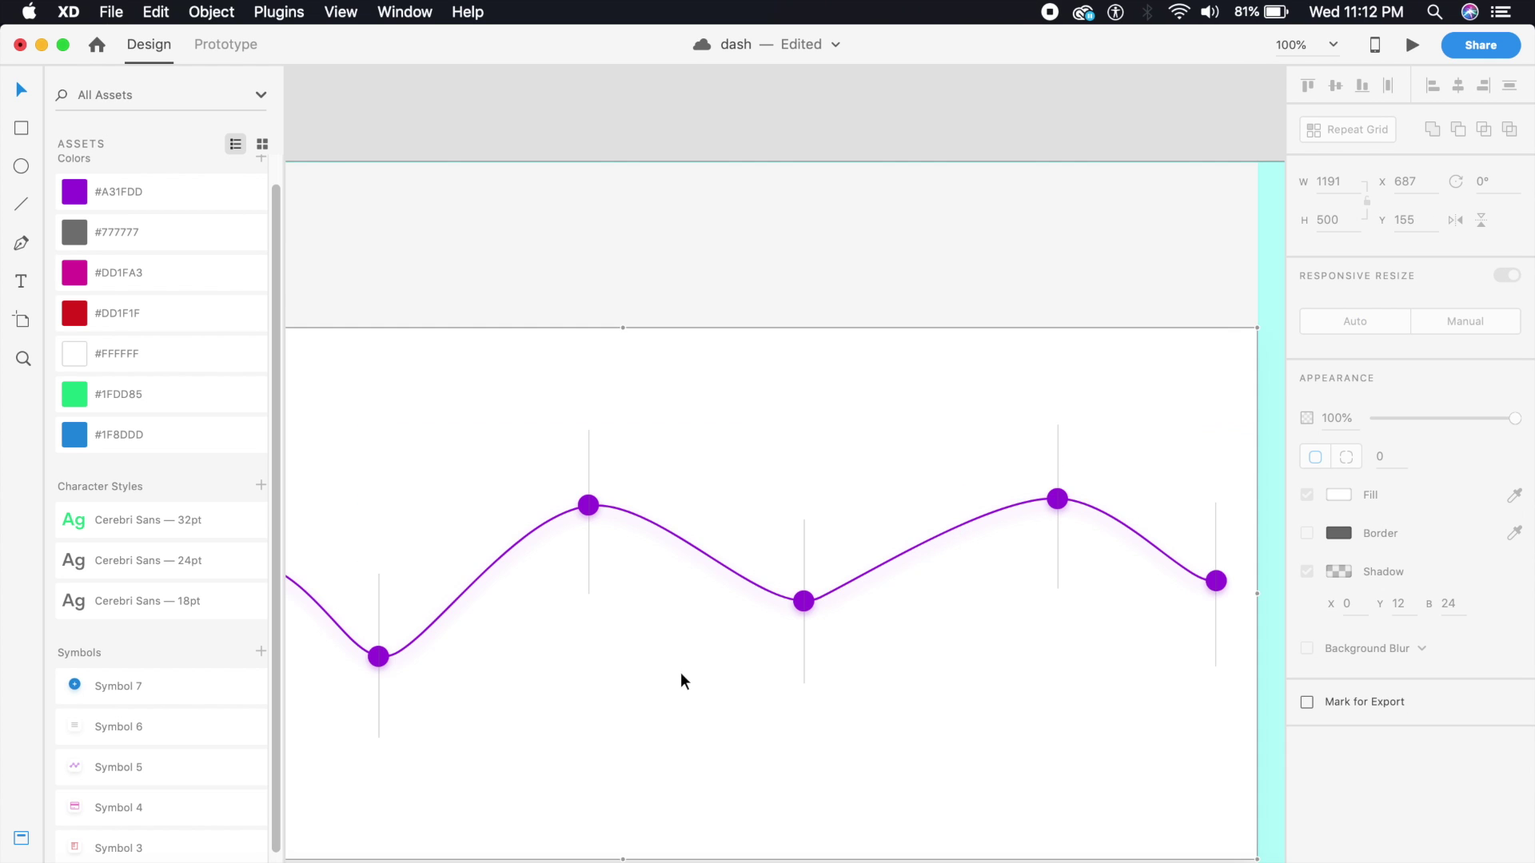
drag(605, 634, 1044, 582)
key(super+plus)
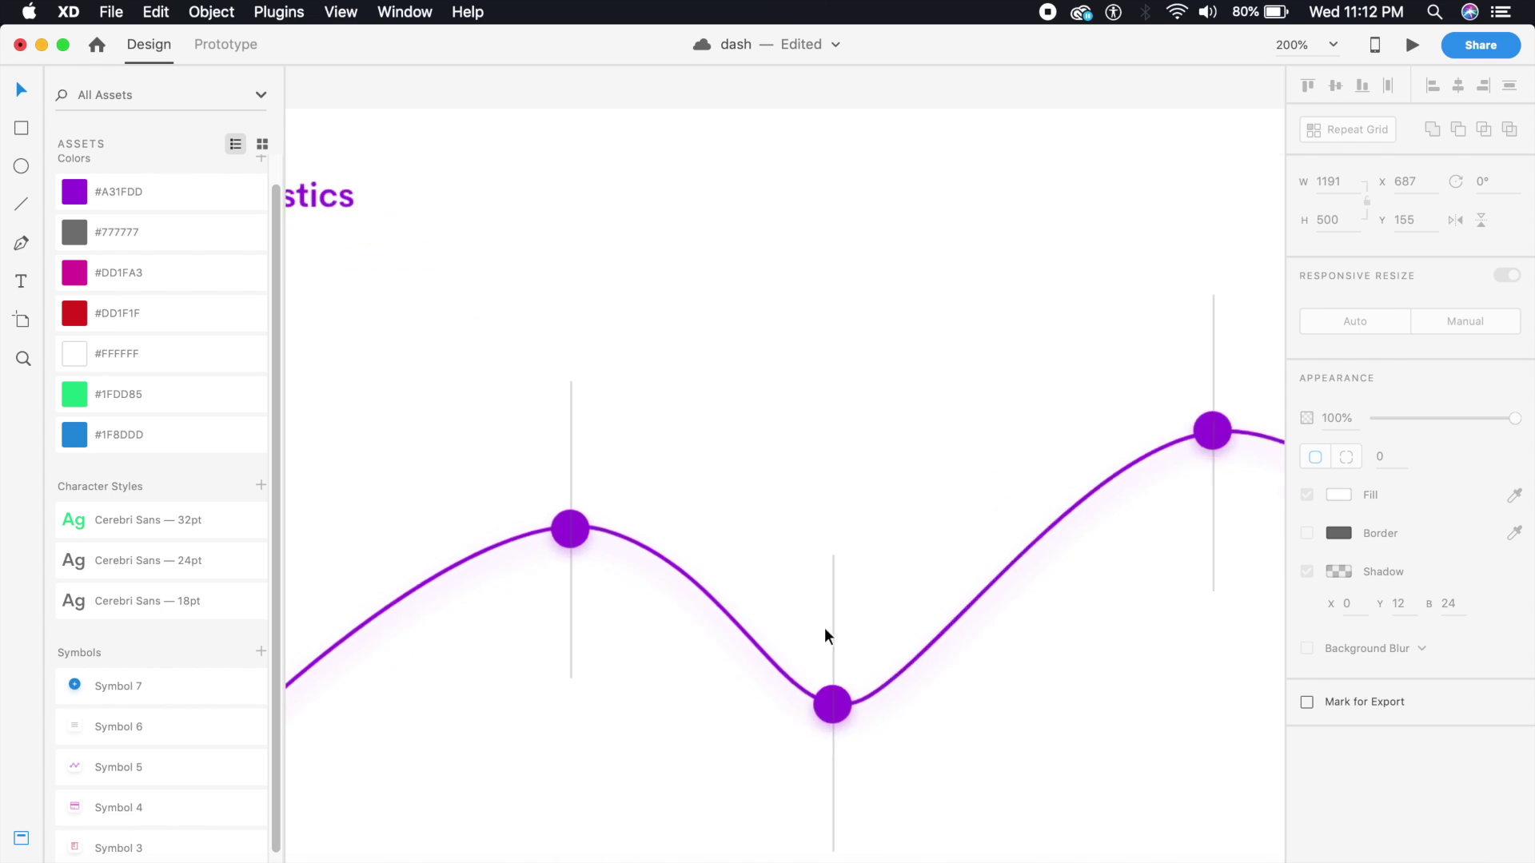
drag(555, 599, 644, 634)
key(super+minus)
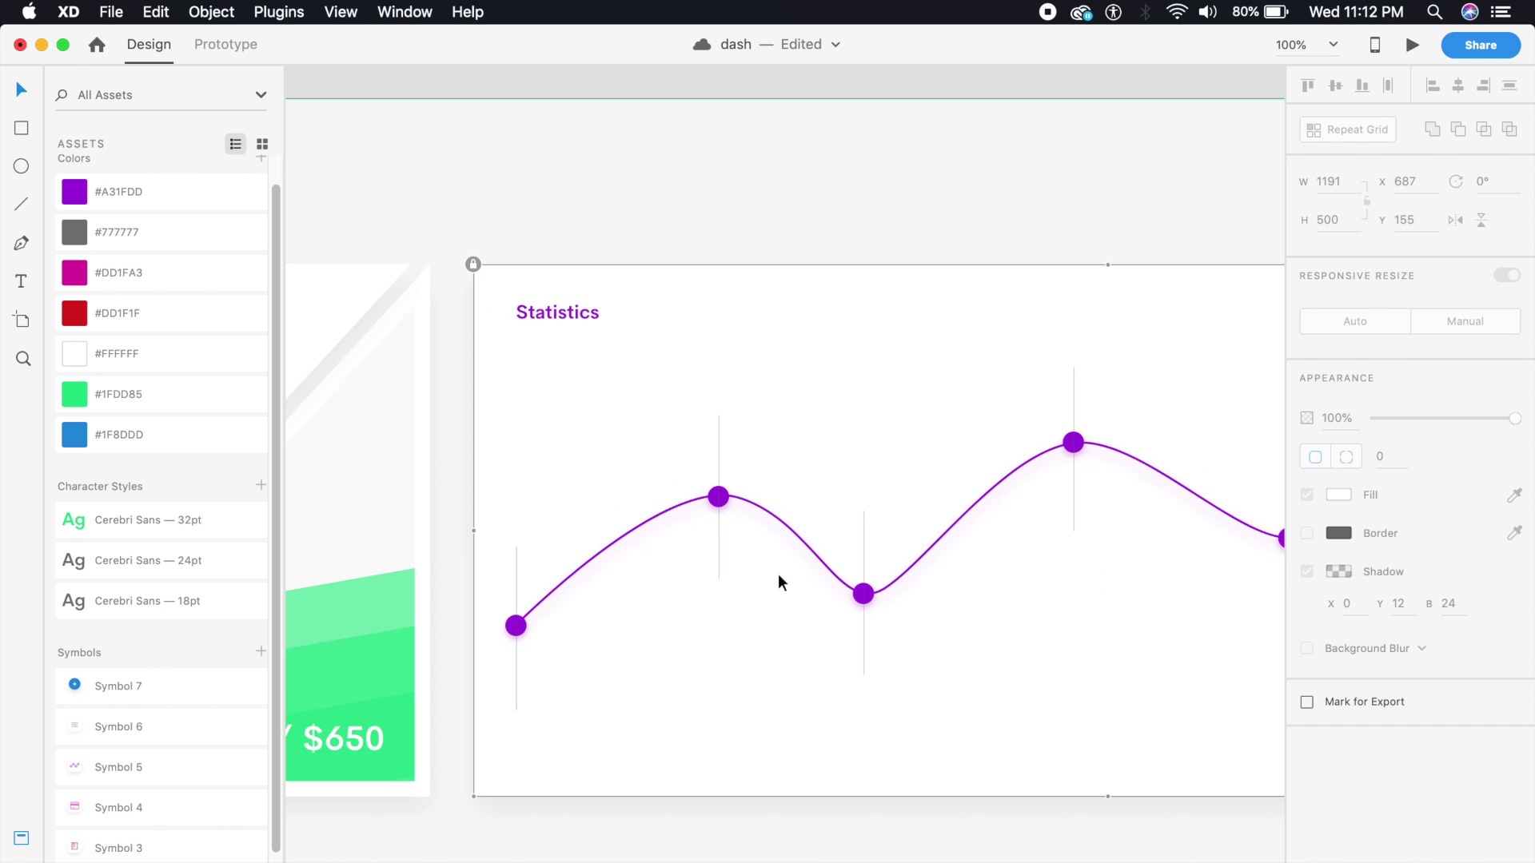
Step: Colour the vertical marker line at the first peak purple #A31FDD and raise its opacity to 100%
key(super+plus)
drag(654, 603, 727, 592)
click(729, 590)
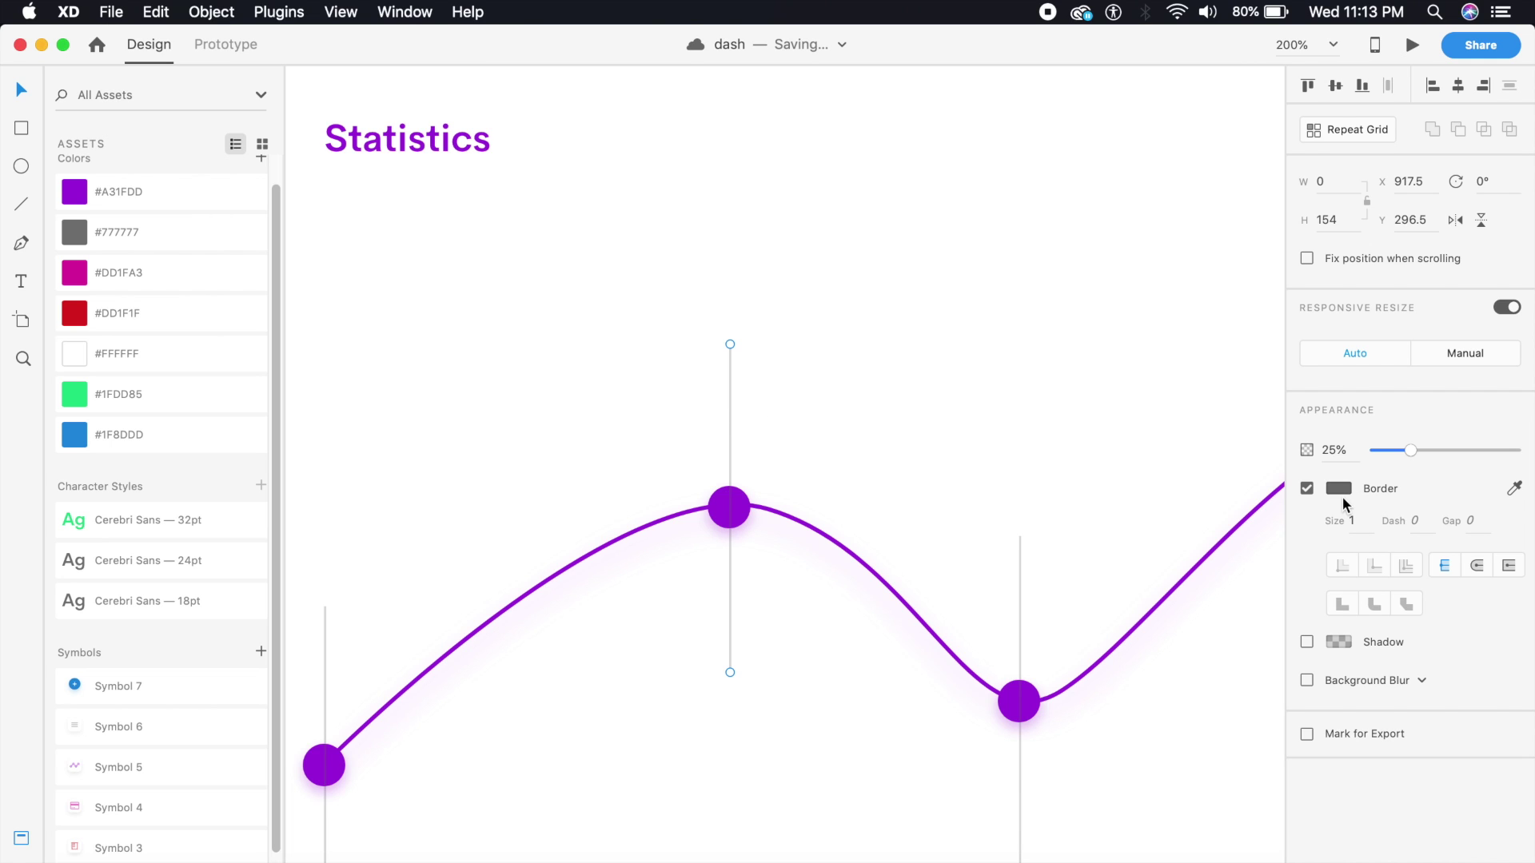
click(127, 204)
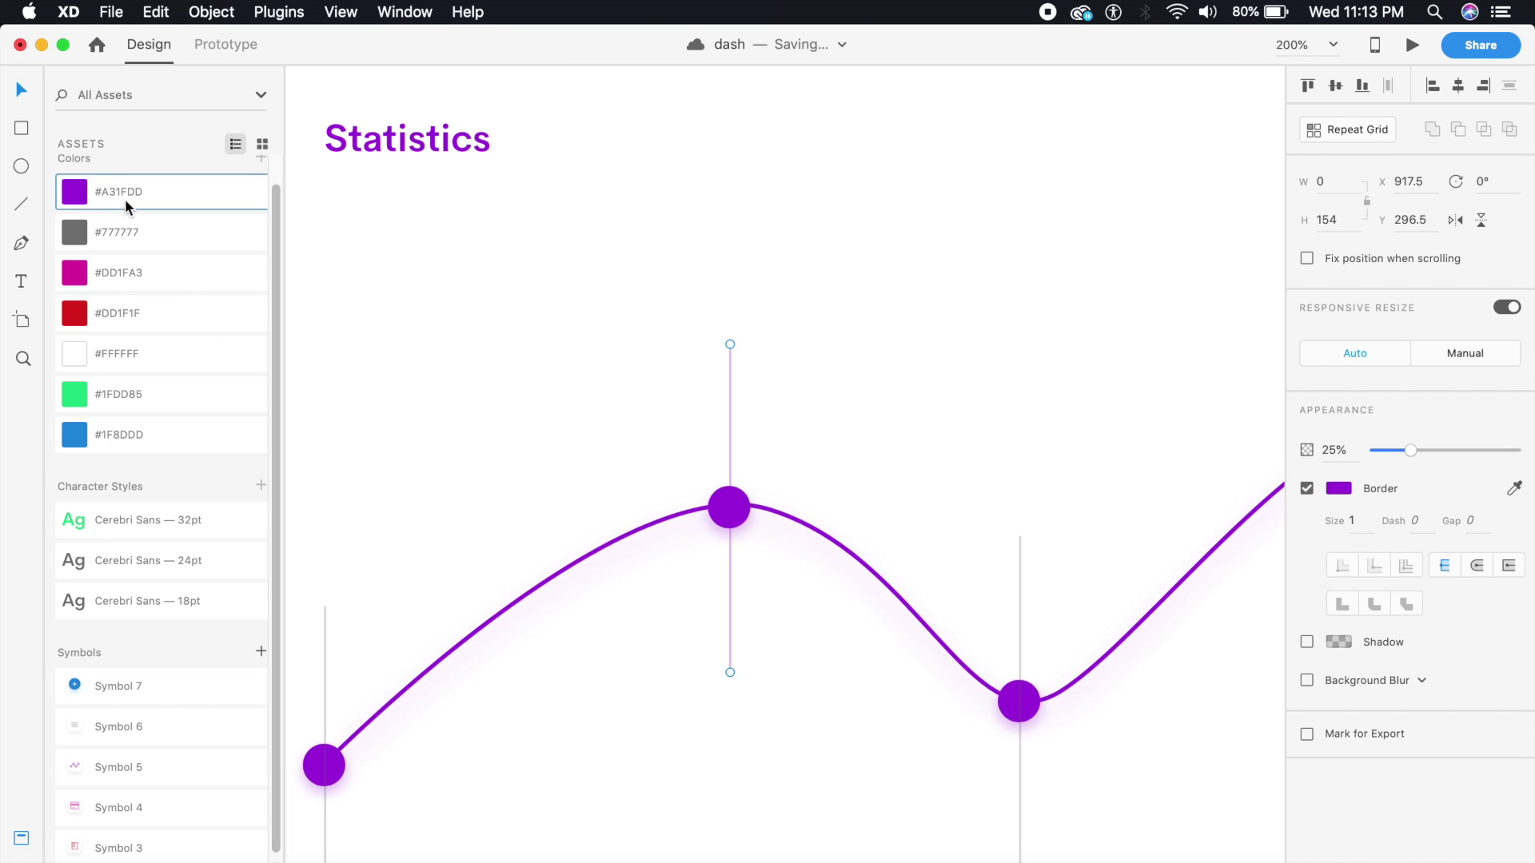
drag(1418, 453, 1519, 463)
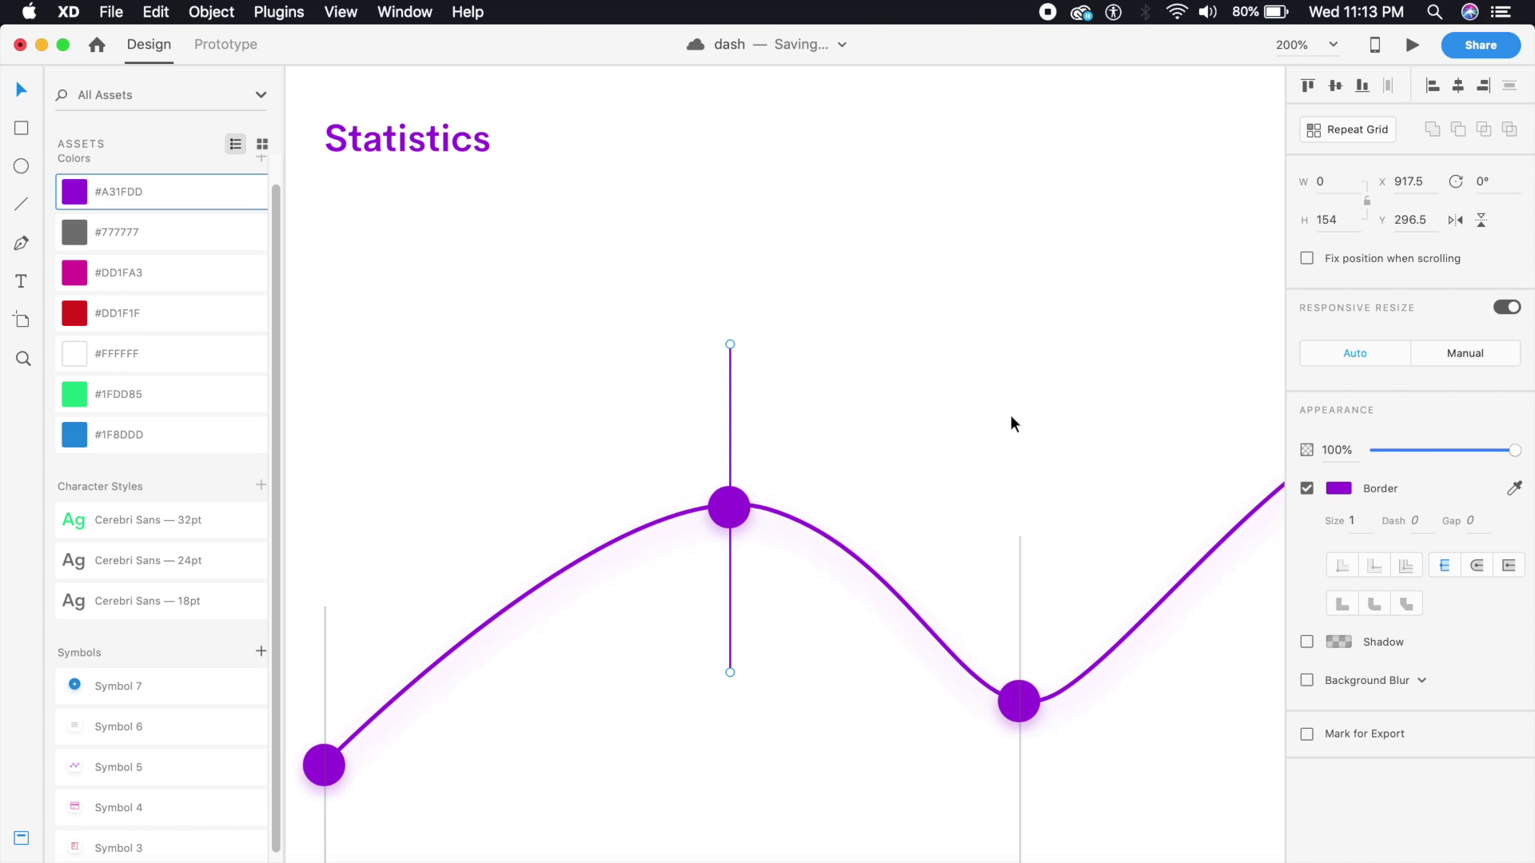
click(924, 407)
key(super+1)
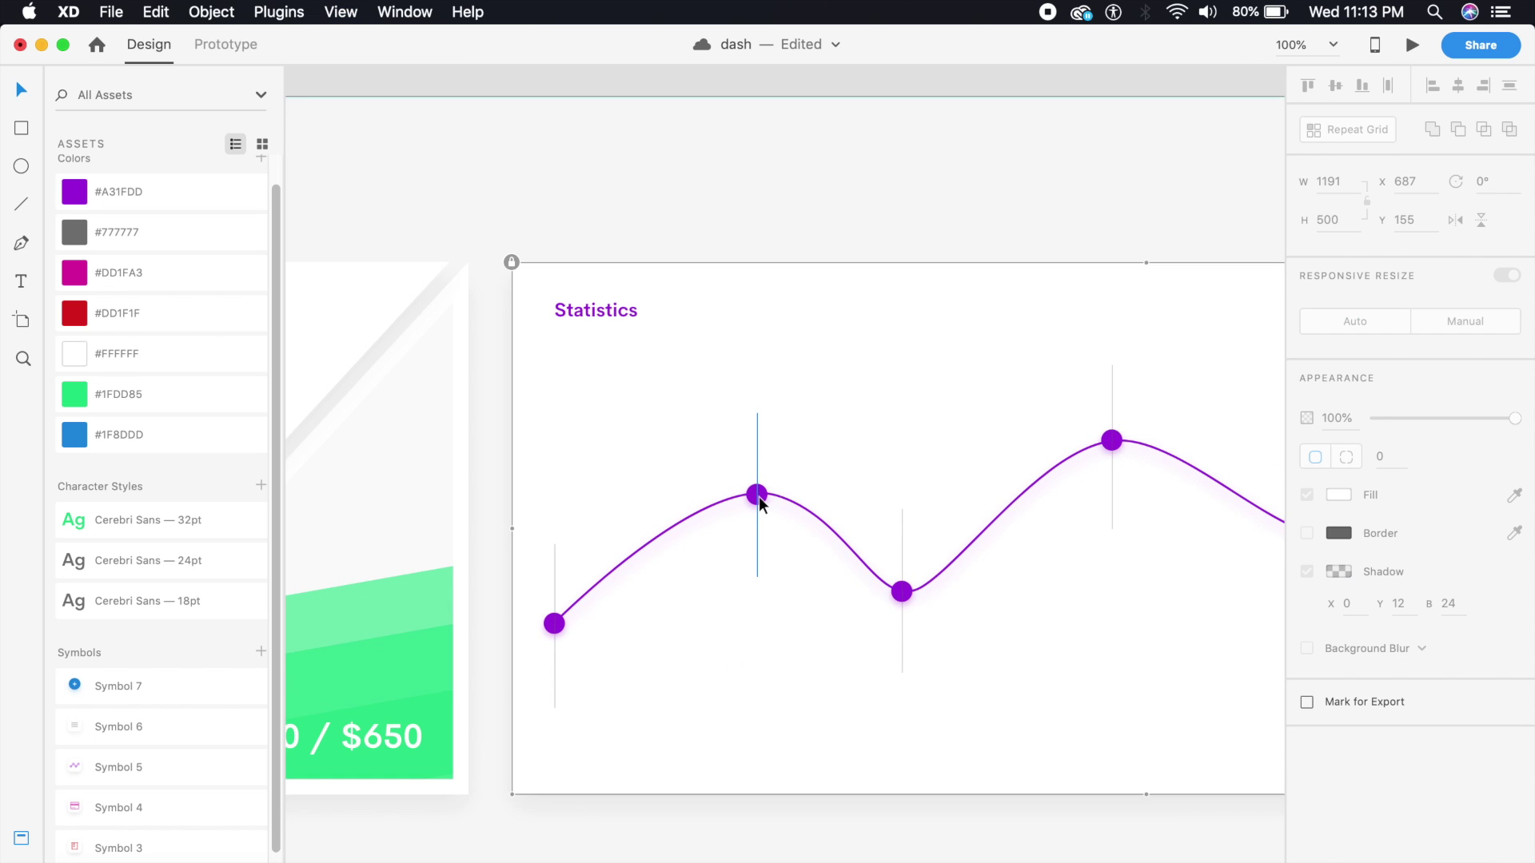
Step: Set the shadow of the circle on the first peak to Y offset 12 and blur 12
click(757, 496)
click(757, 497)
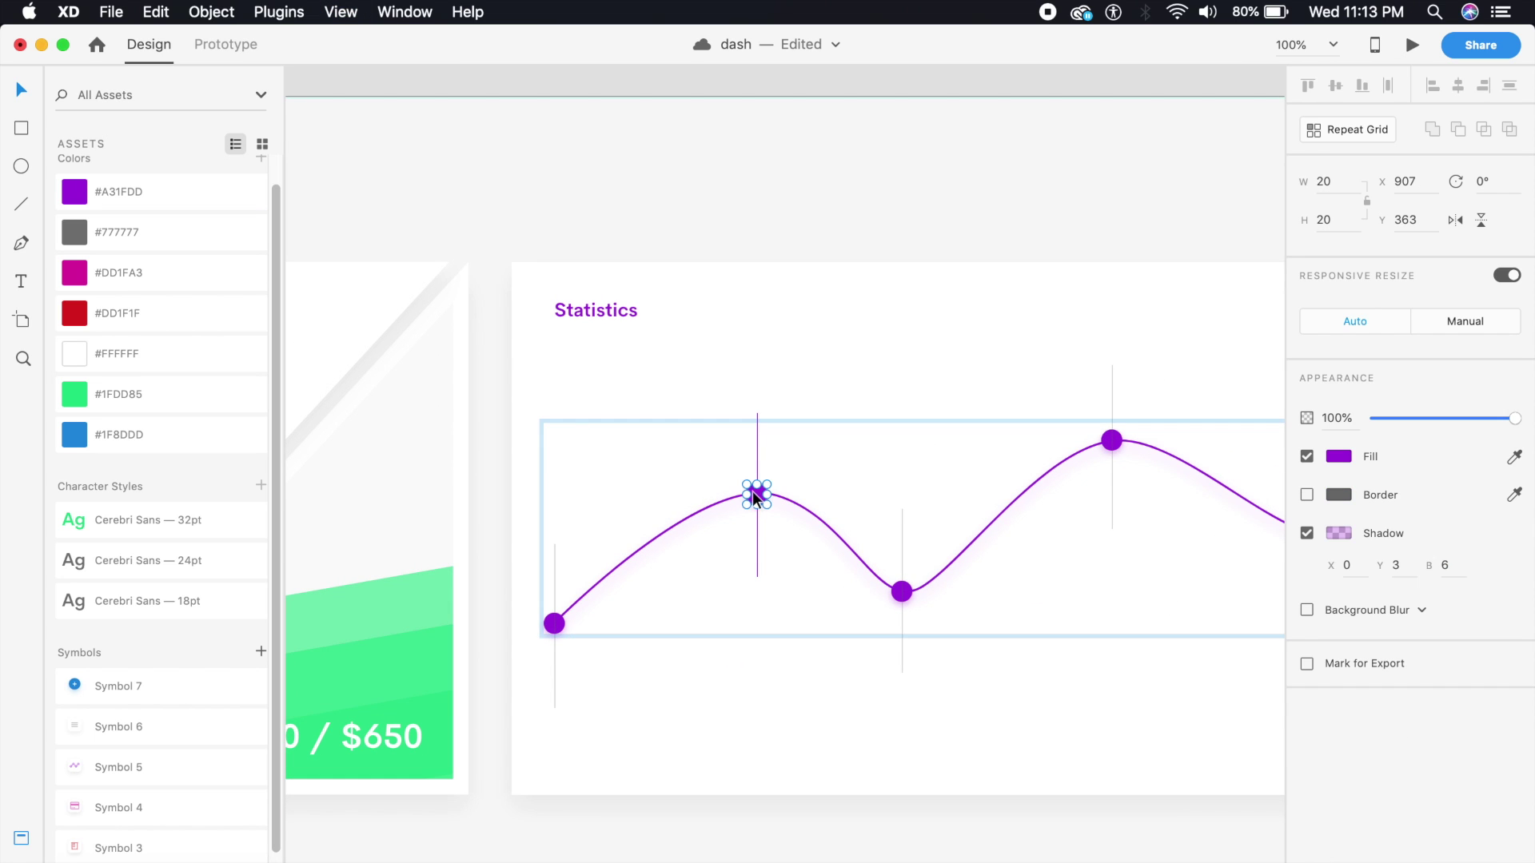
key(super+2)
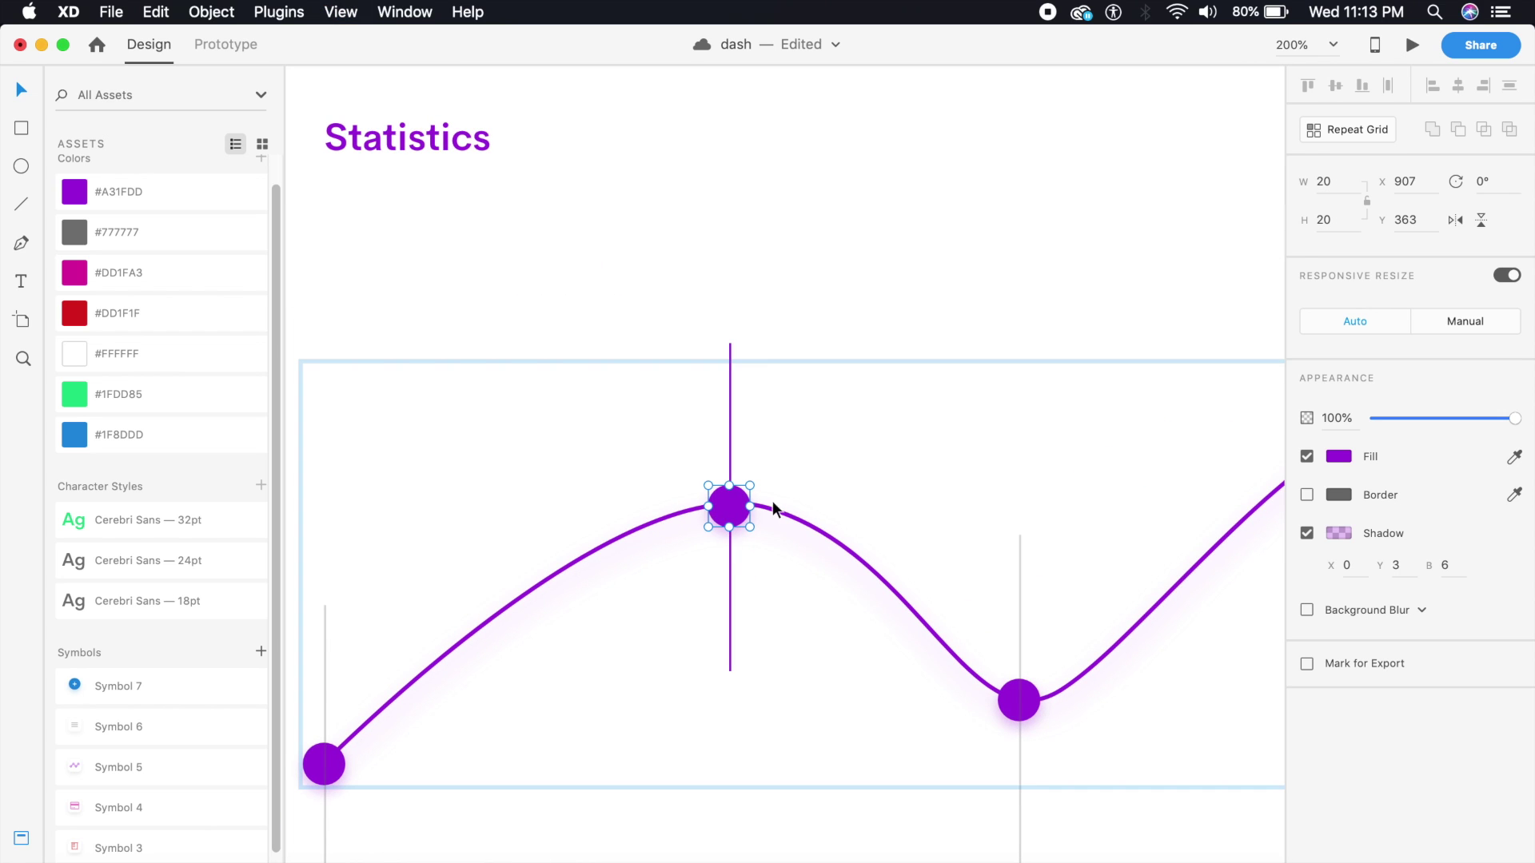
click(1410, 566)
click(1466, 575)
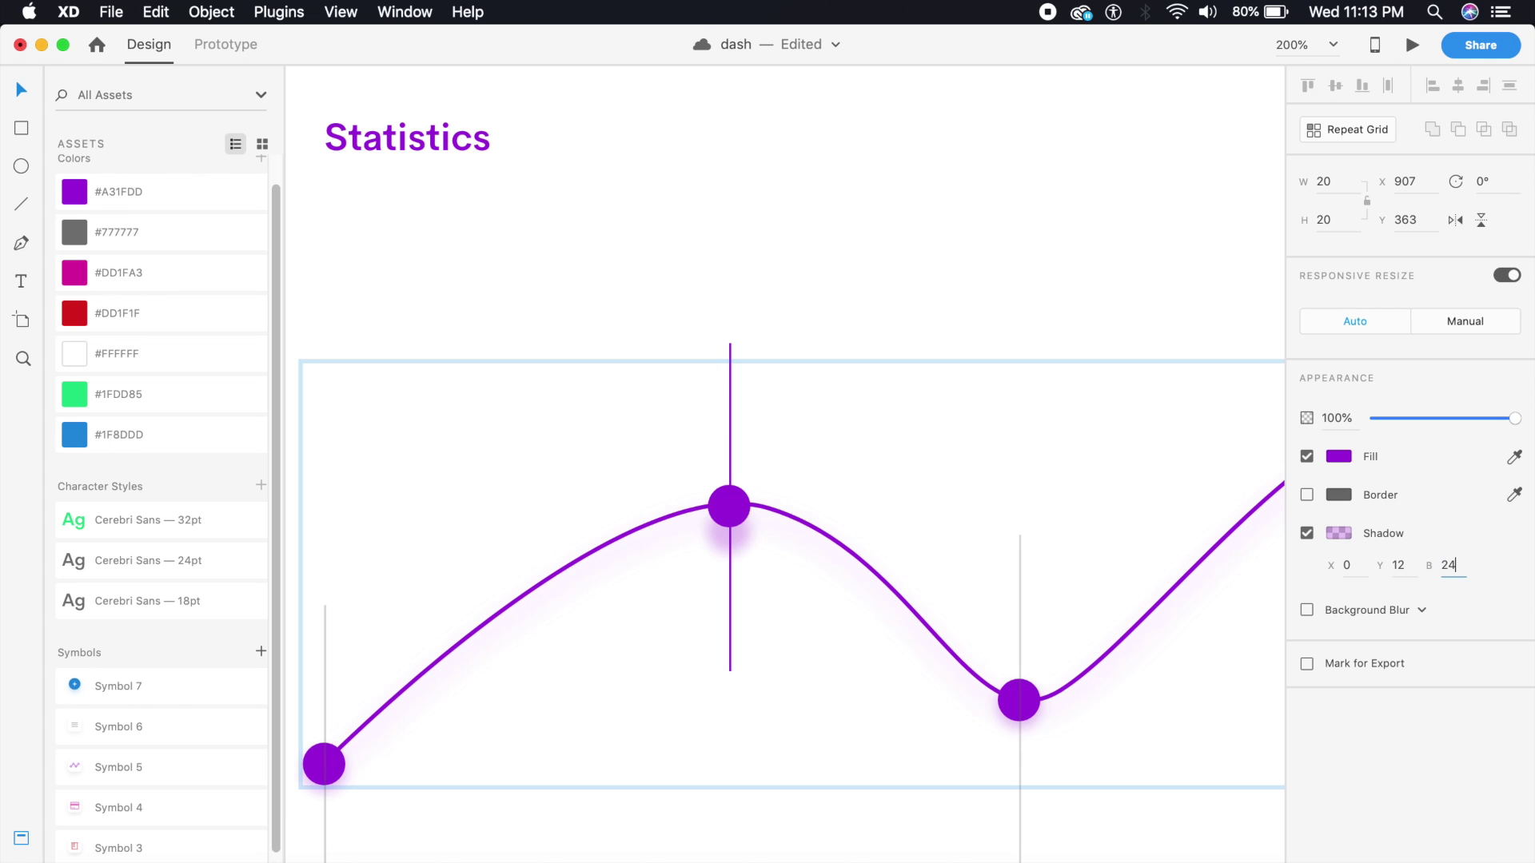
key(Return)
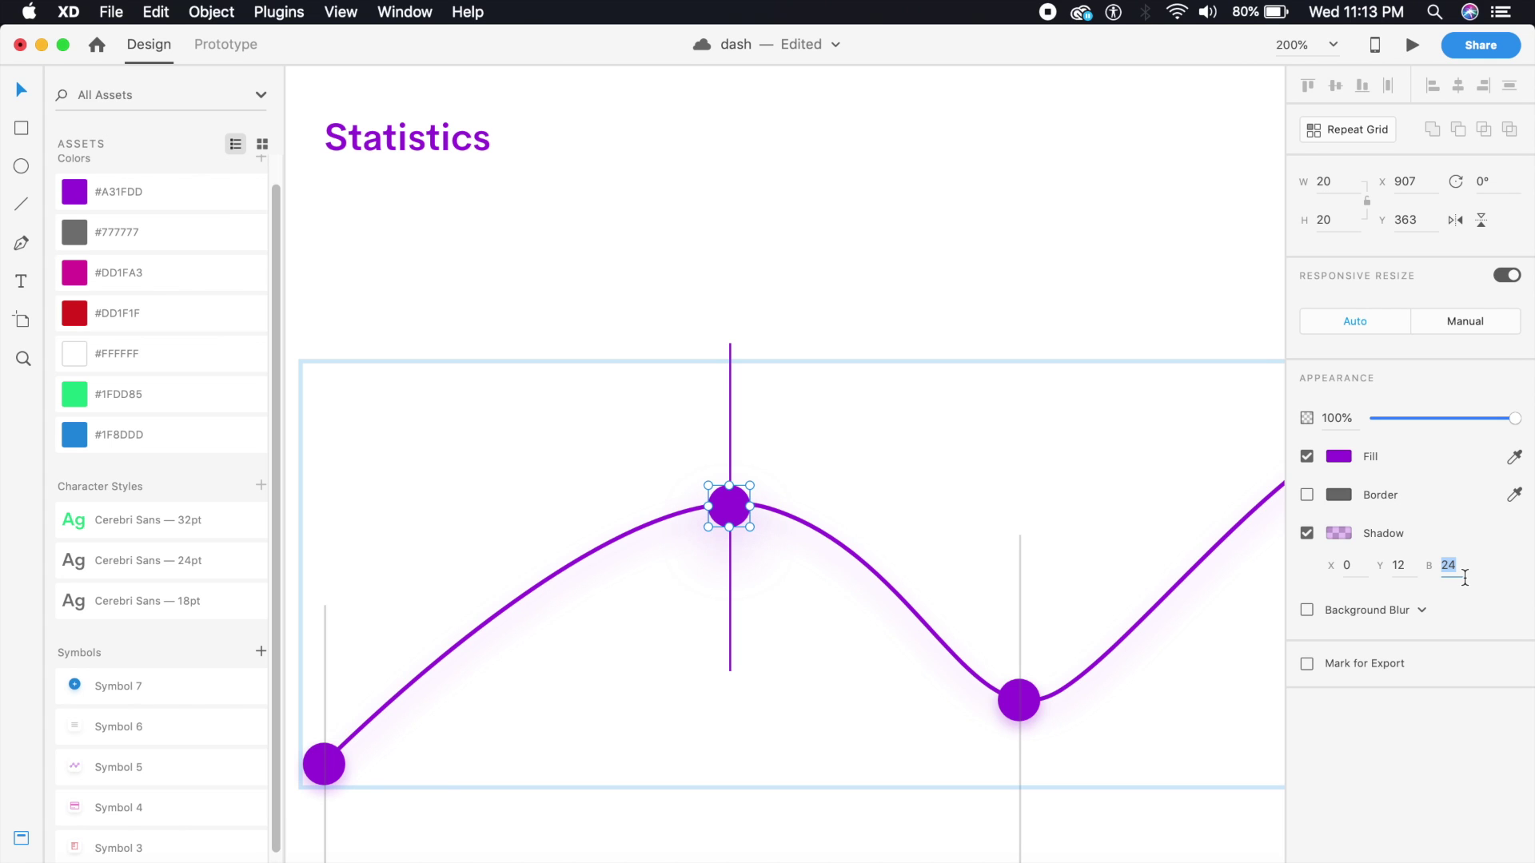
key(Return)
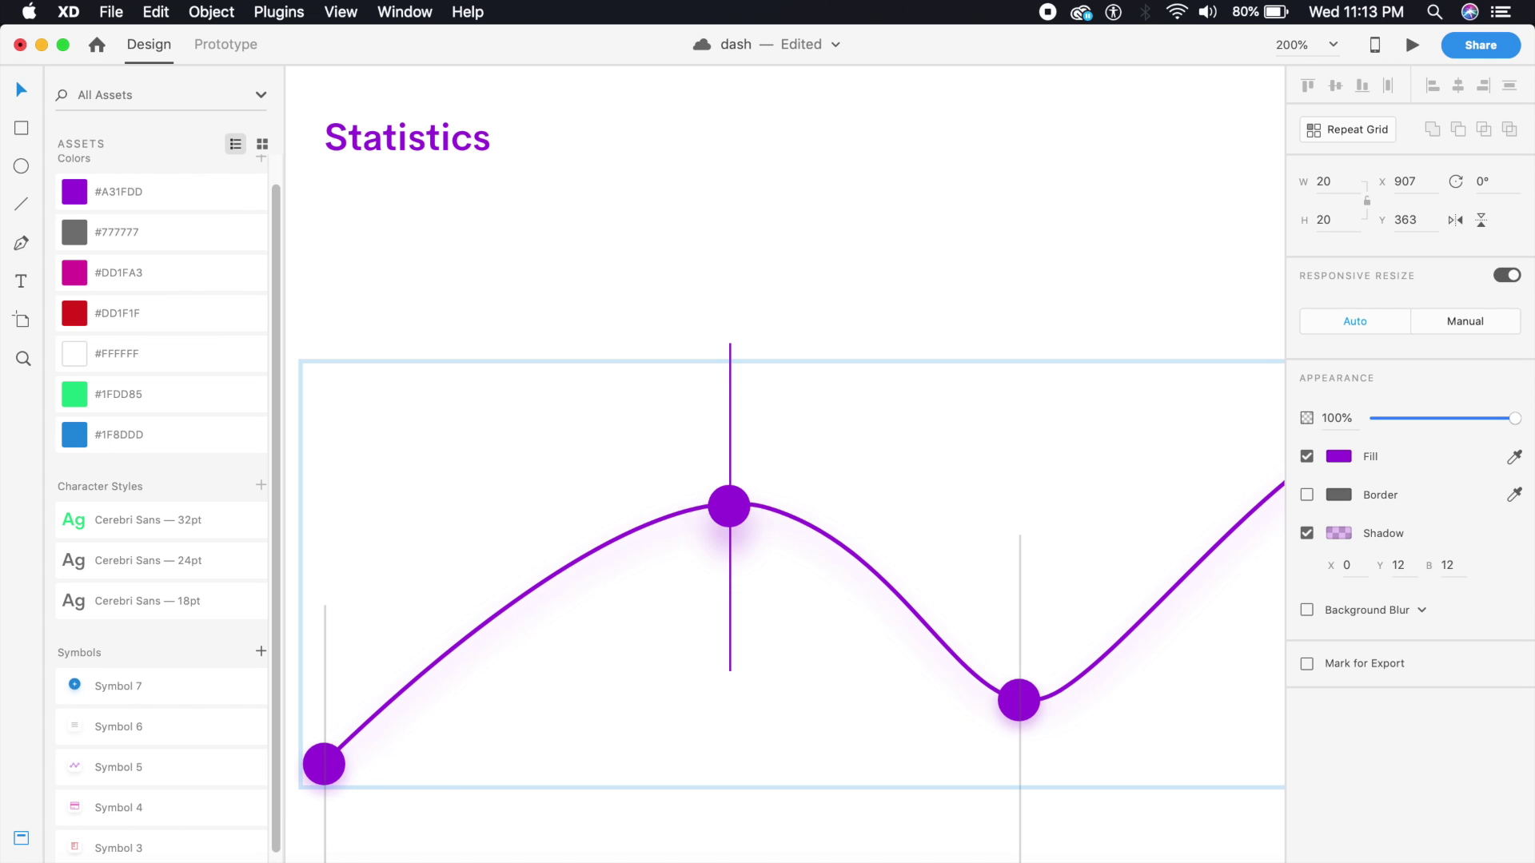
key(super+1)
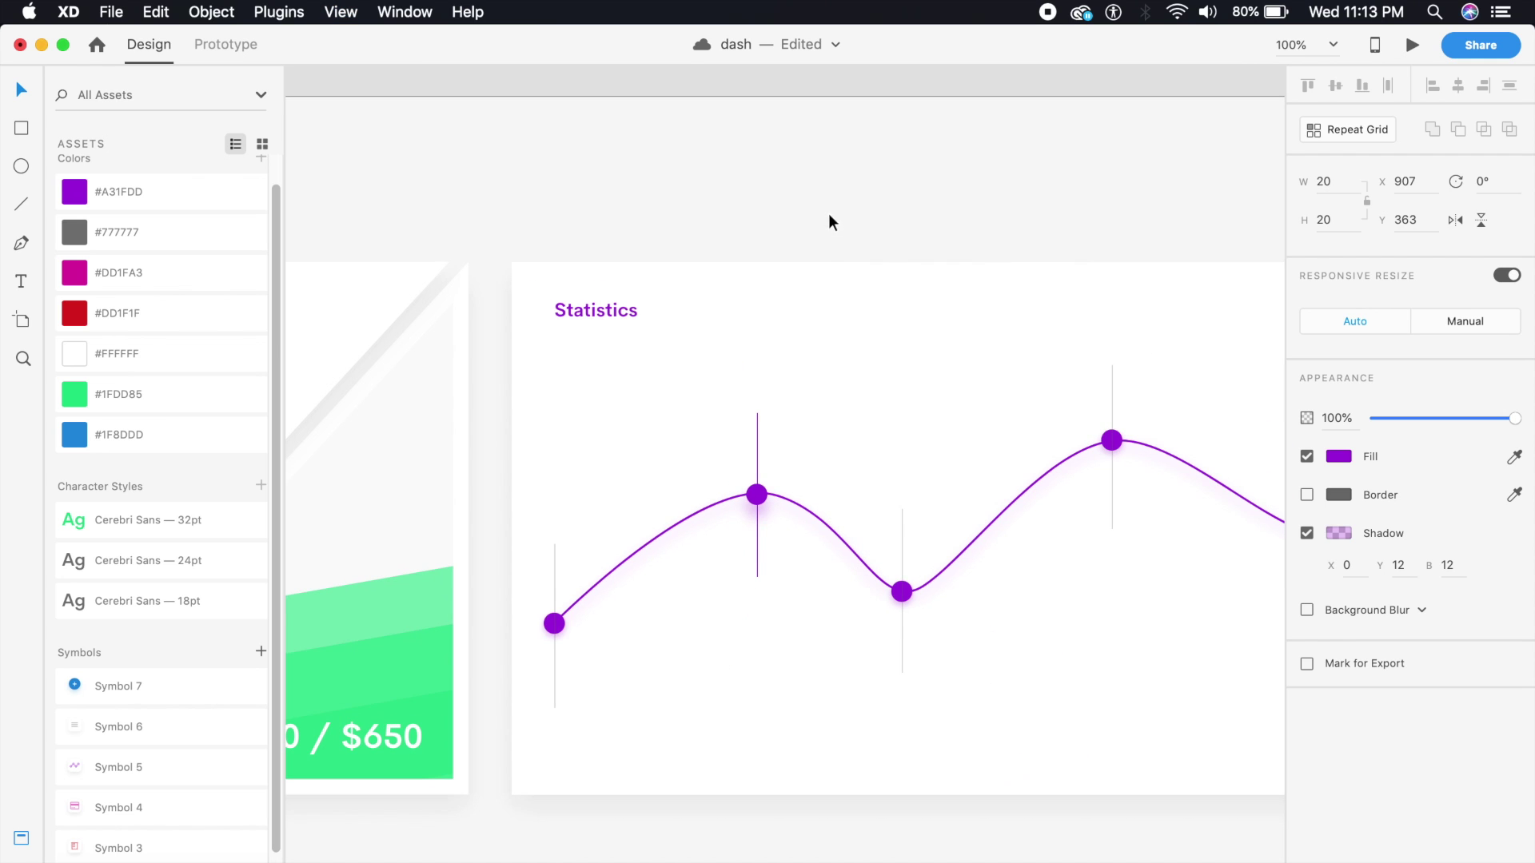
click(828, 214)
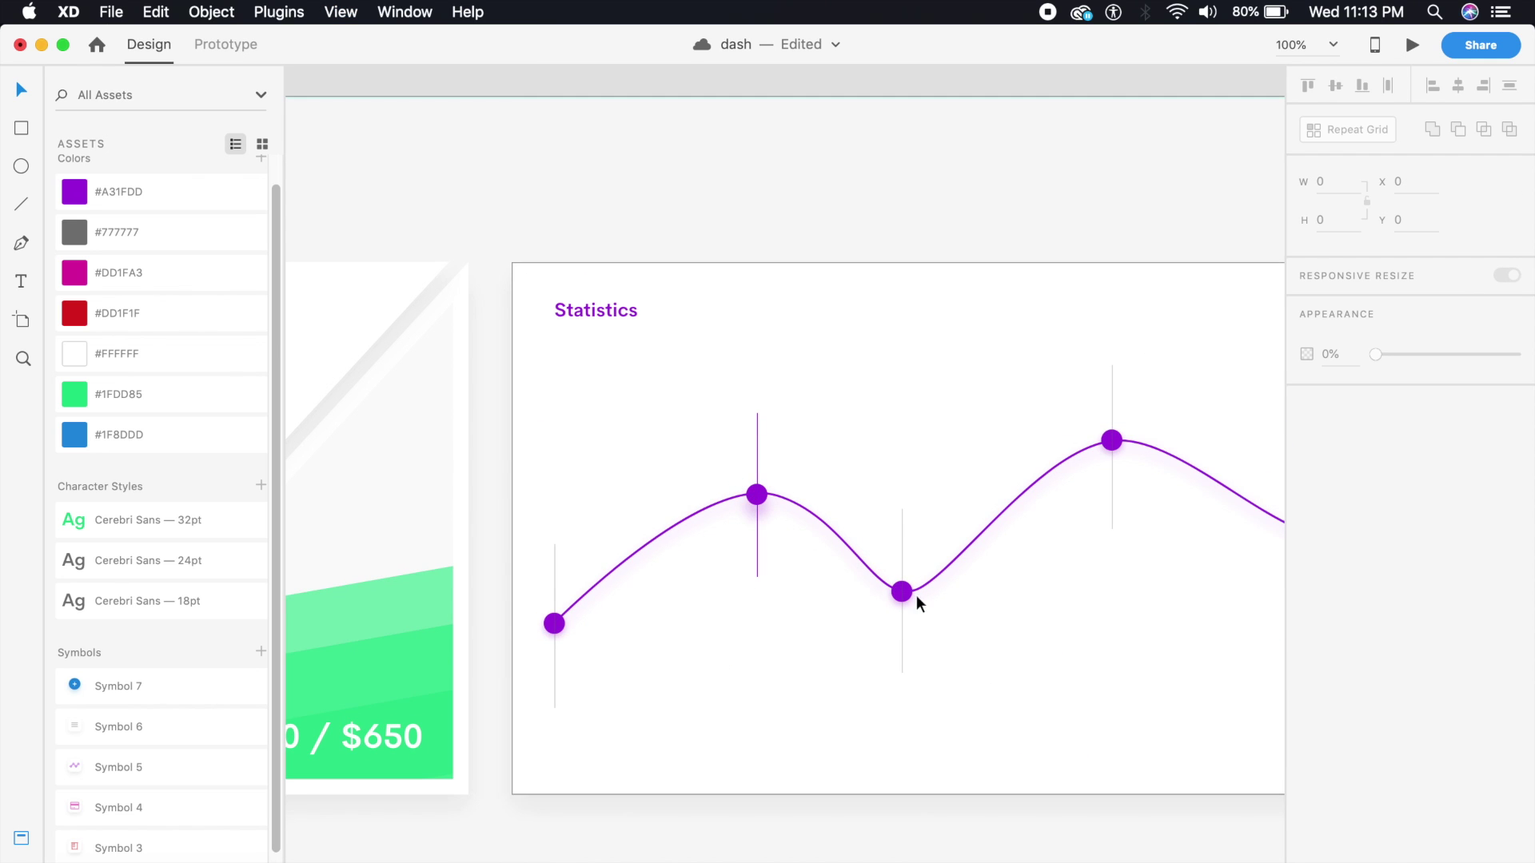
Step: Save the document and add the text "$24,000" beside the upper part of the purple marker line
key(super+2)
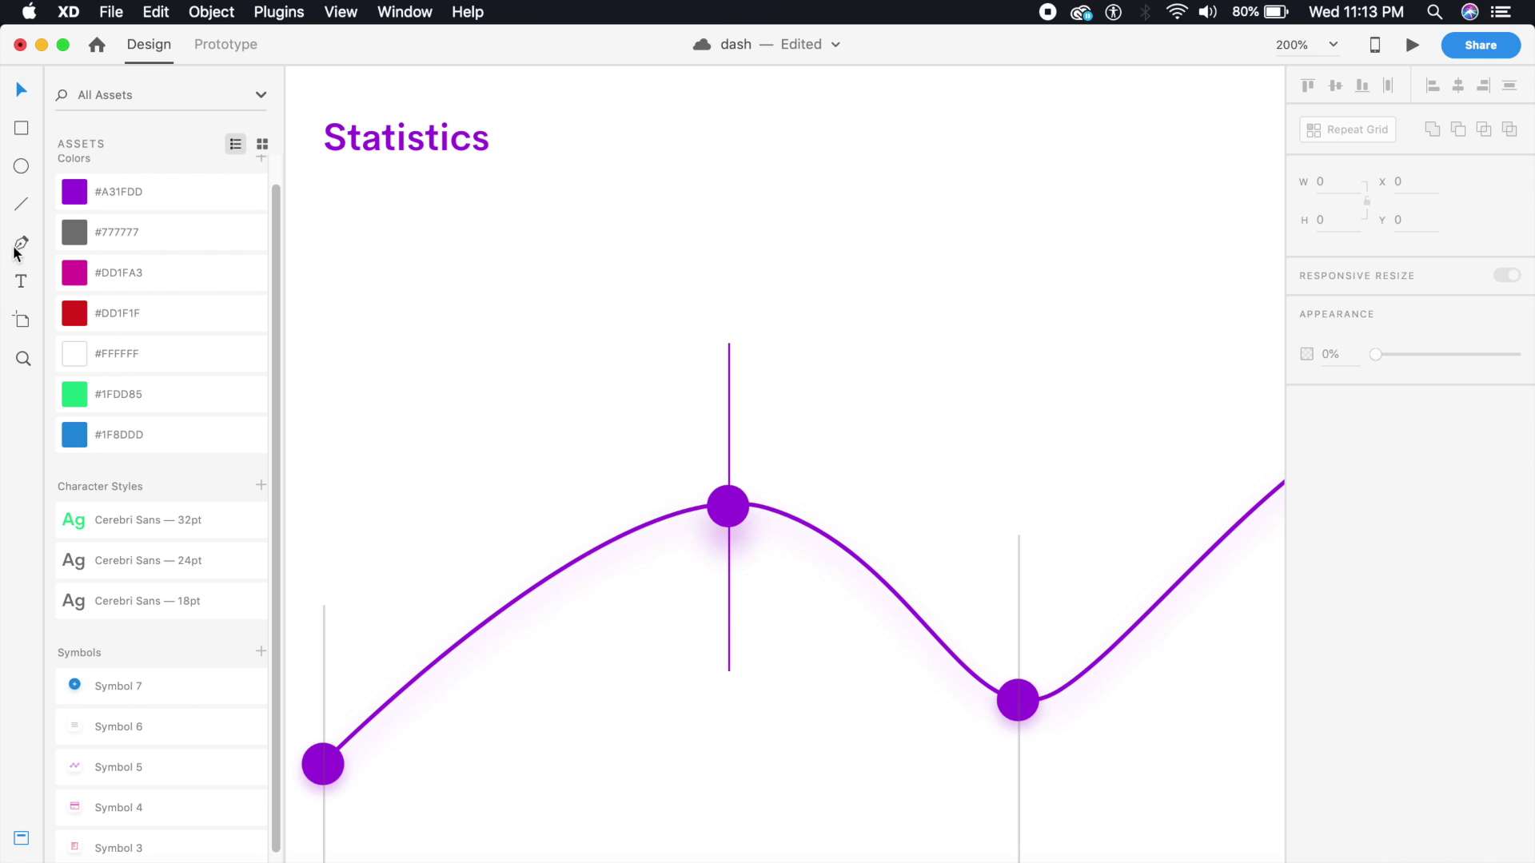
key(super+s)
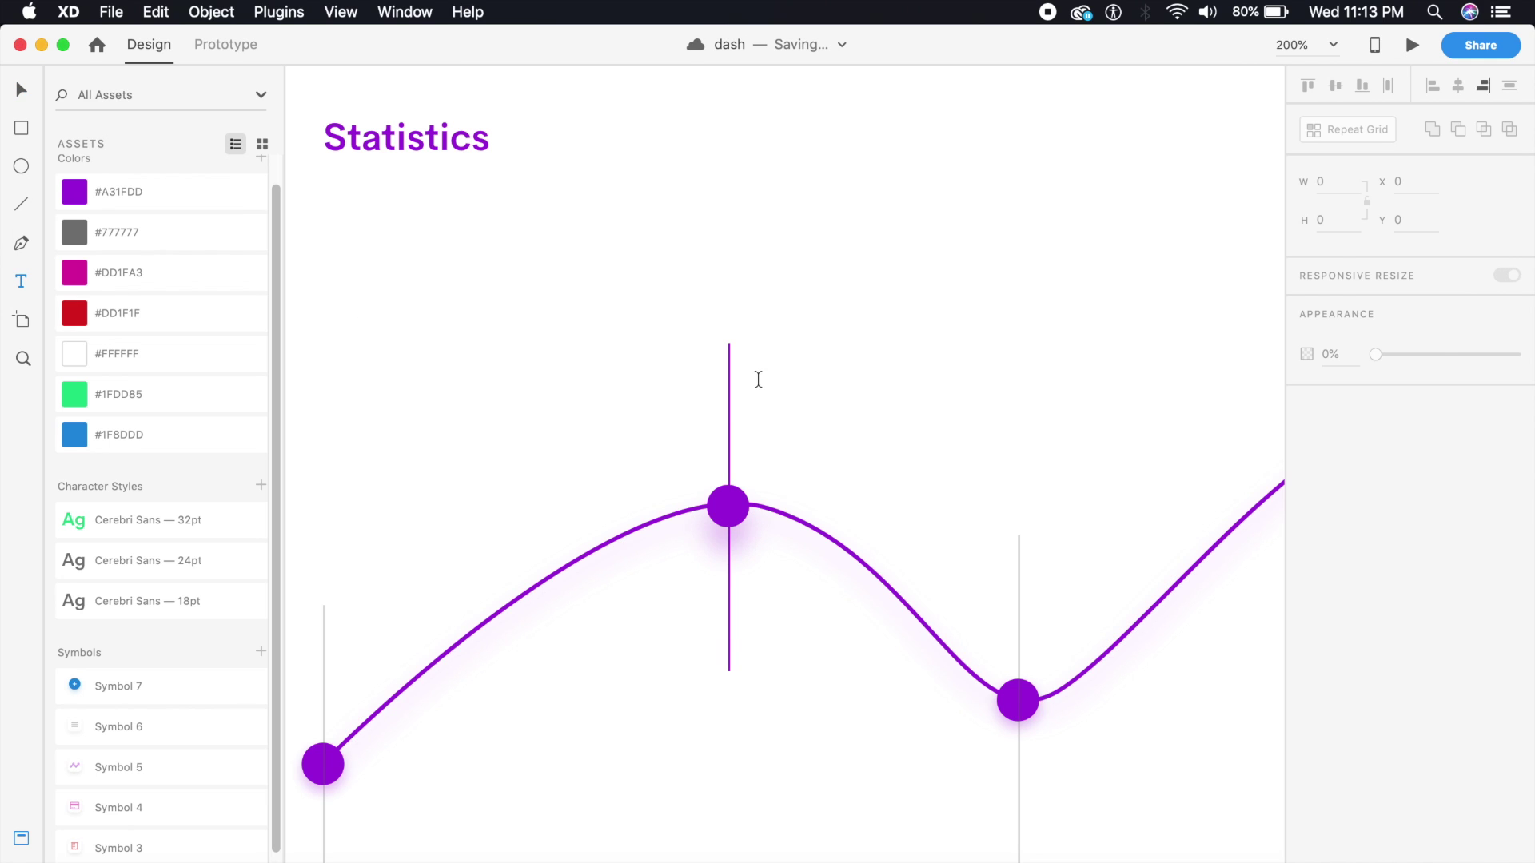
click(758, 379)
text($)
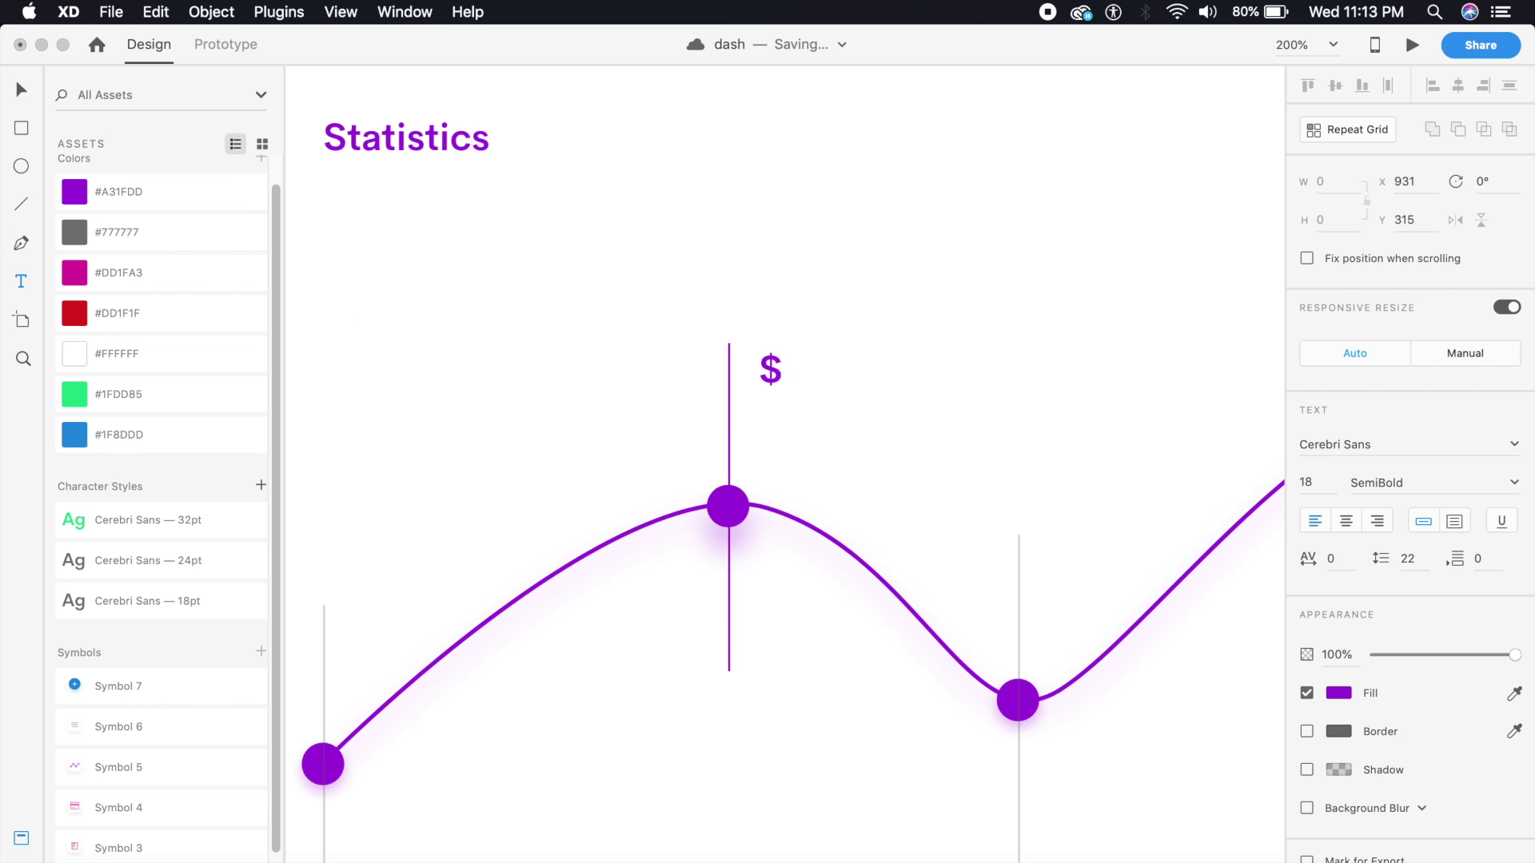
text(24,000)
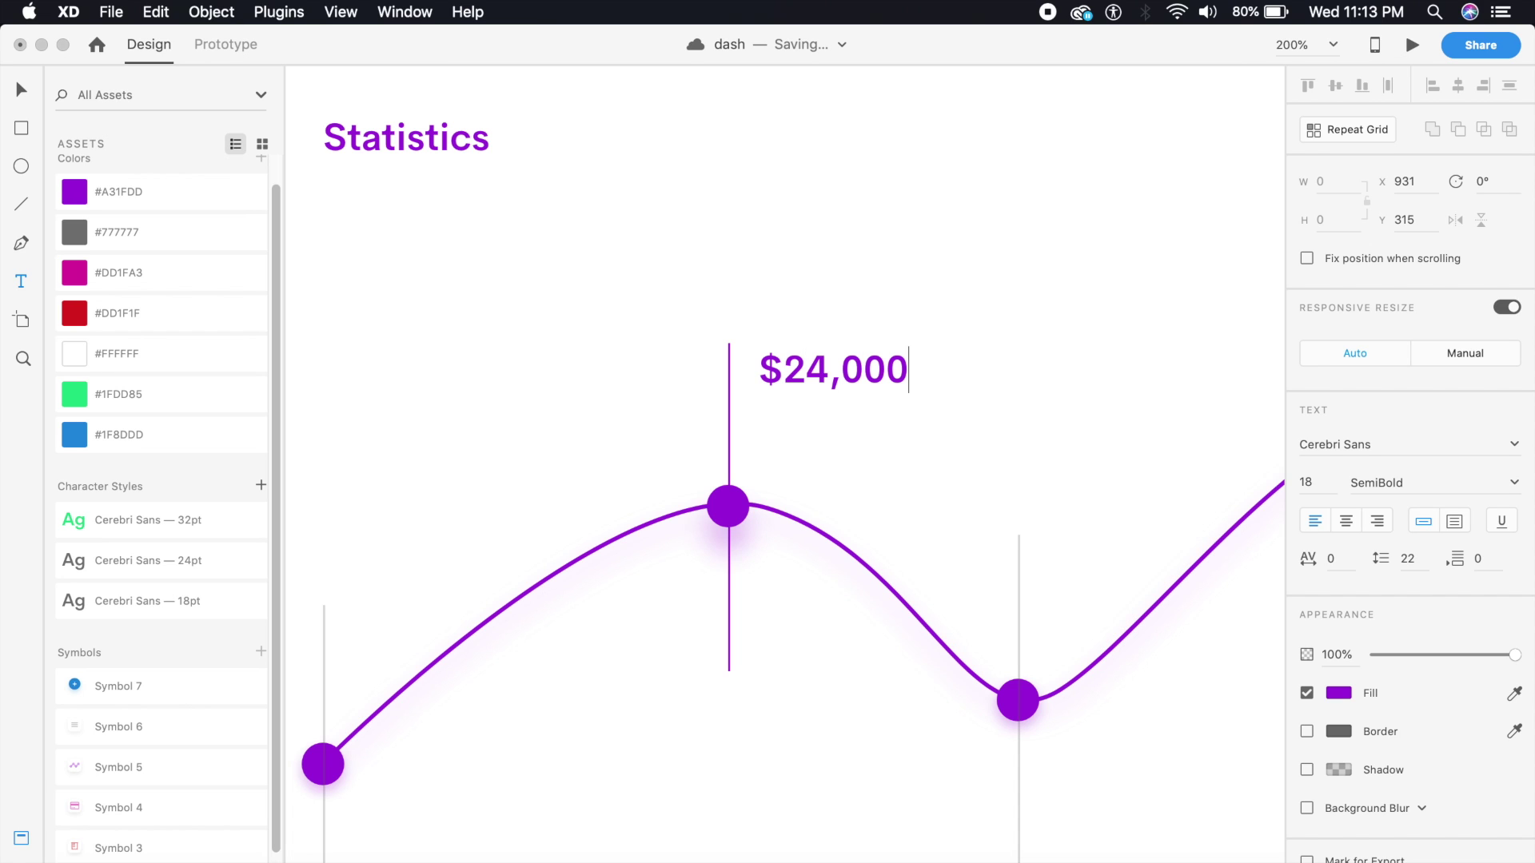
Step: Move the "$24,000" label to about 10 px from the purple marker line, level with the line's upper end
click(20, 91)
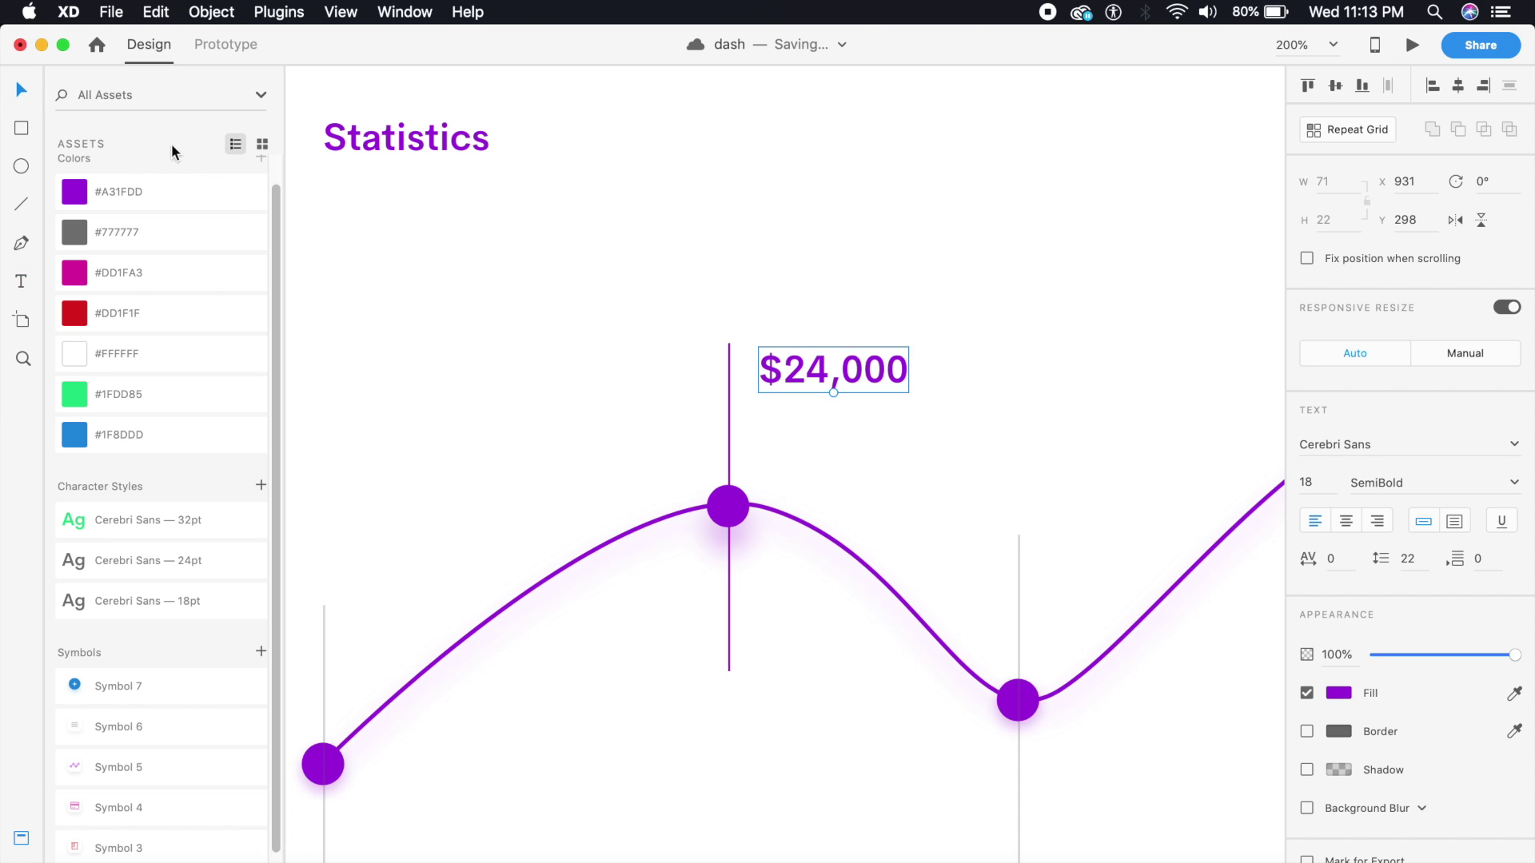
drag(849, 373, 804, 382)
key(Right)
key(Right)
key(Right)
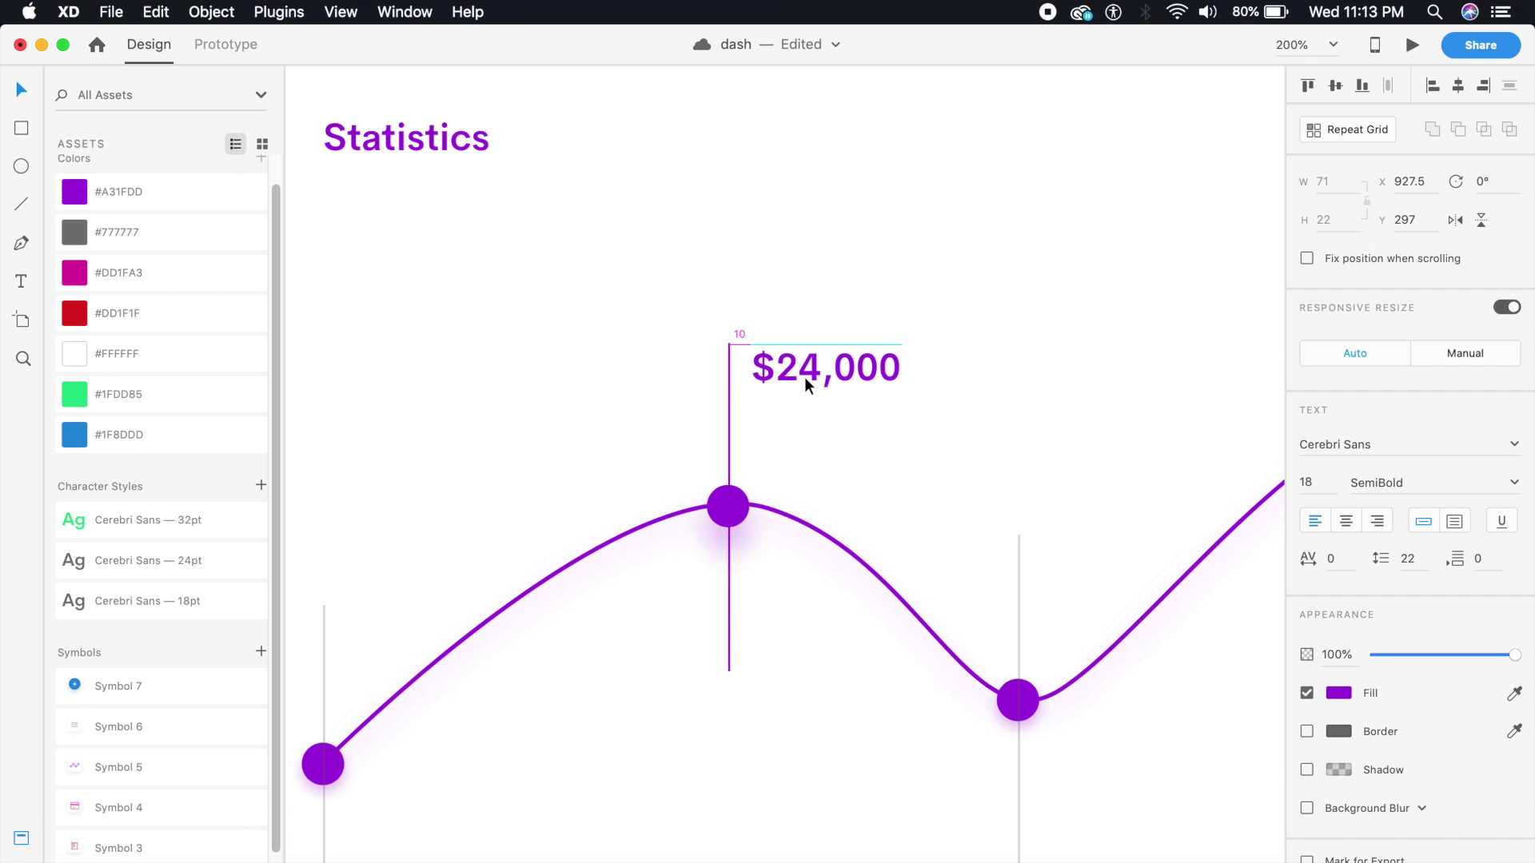
click(812, 205)
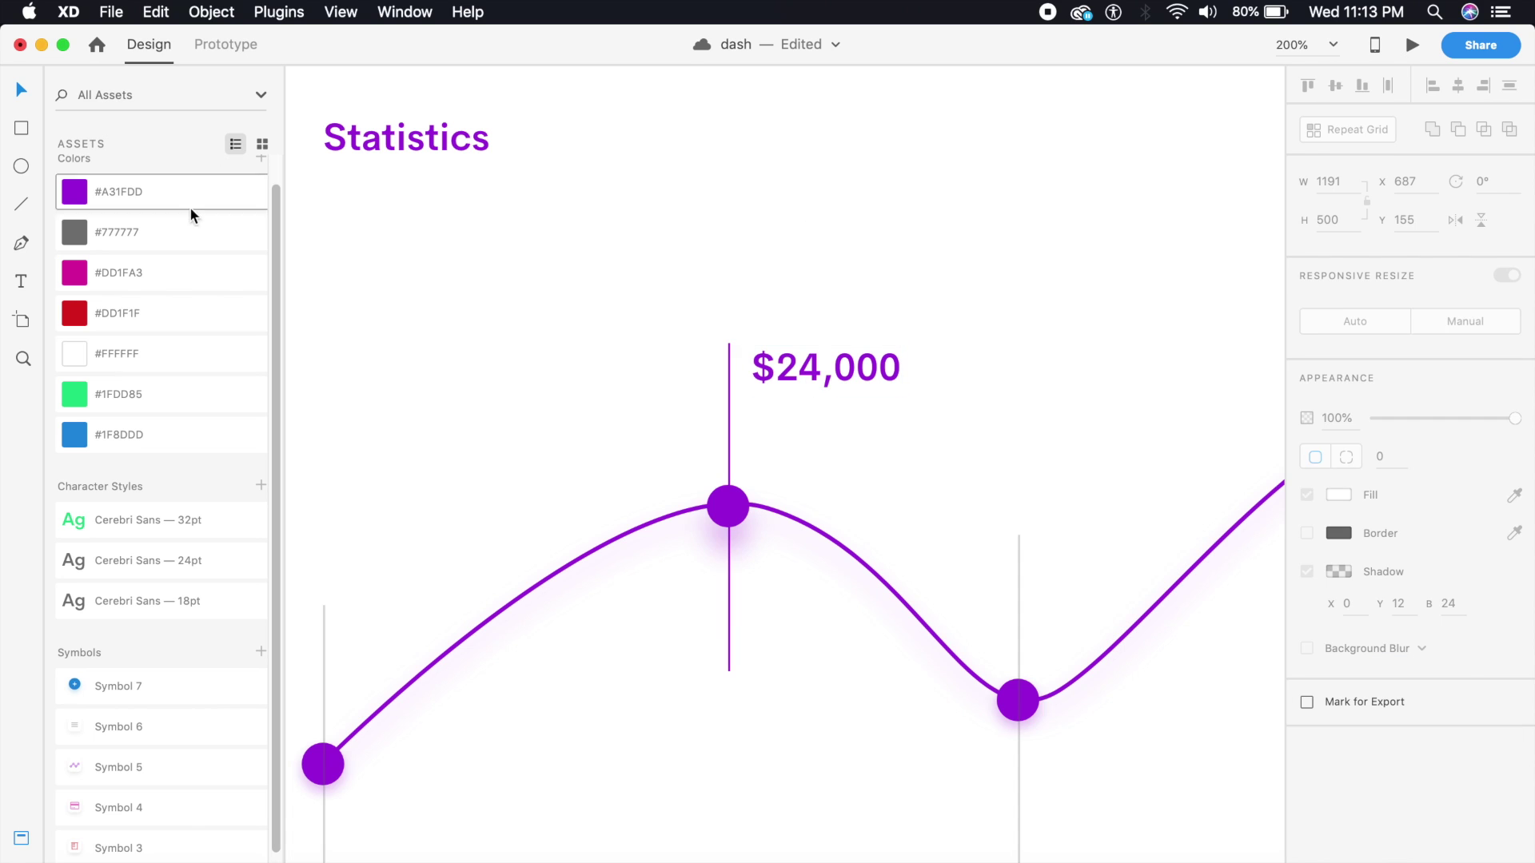
Step: Add the text "march 1" directly above the "$24,000" label
click(17, 283)
click(752, 329)
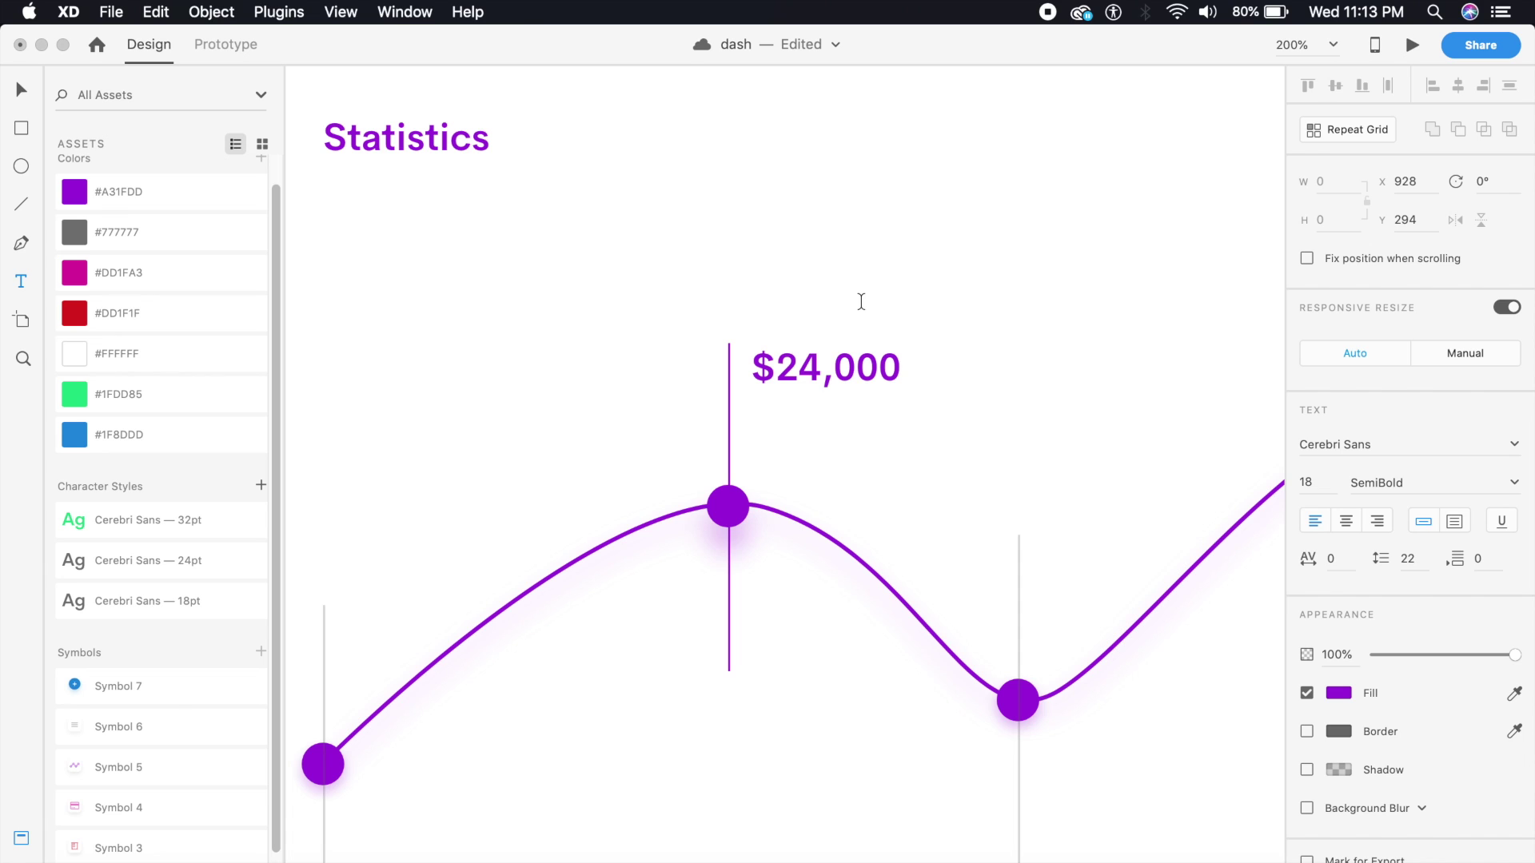
text(march 1)
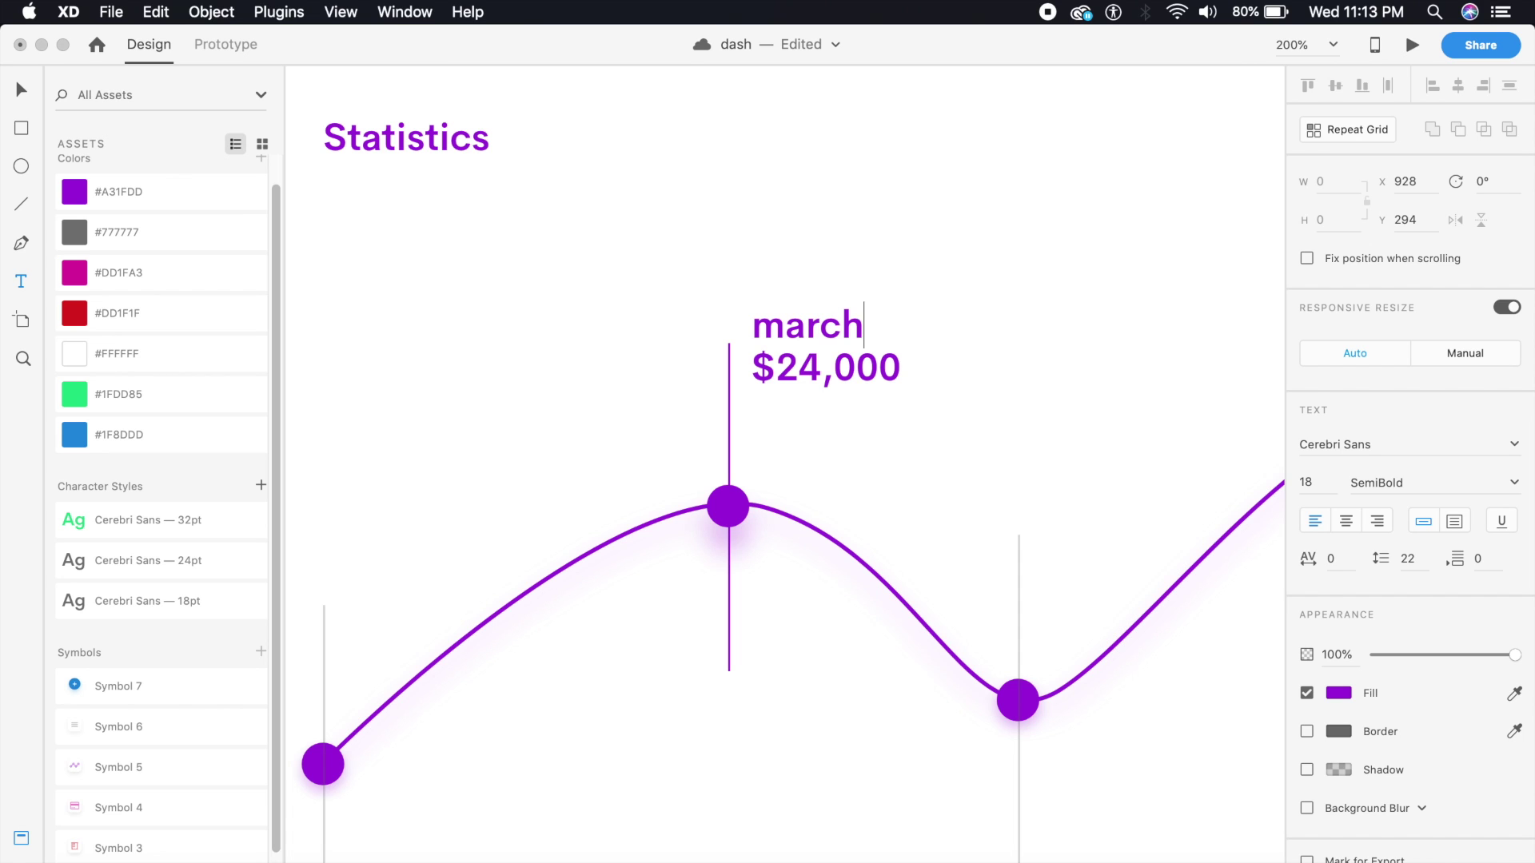
click(17, 85)
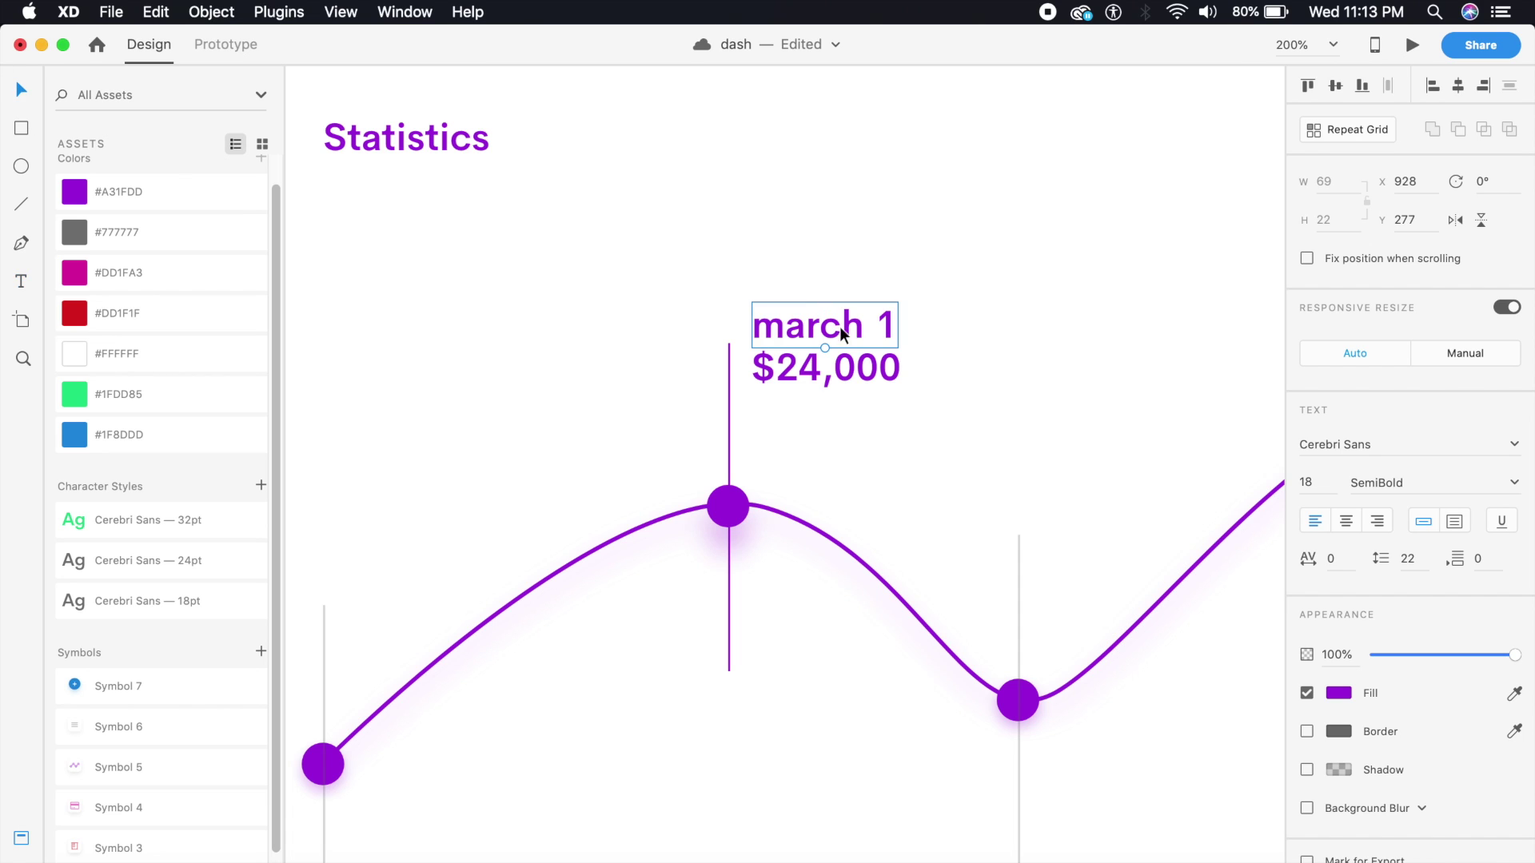
Step: Set the "march 1" text to size 12 and Regular weight
click(1317, 482)
text(12)
key(Return)
click(1509, 486)
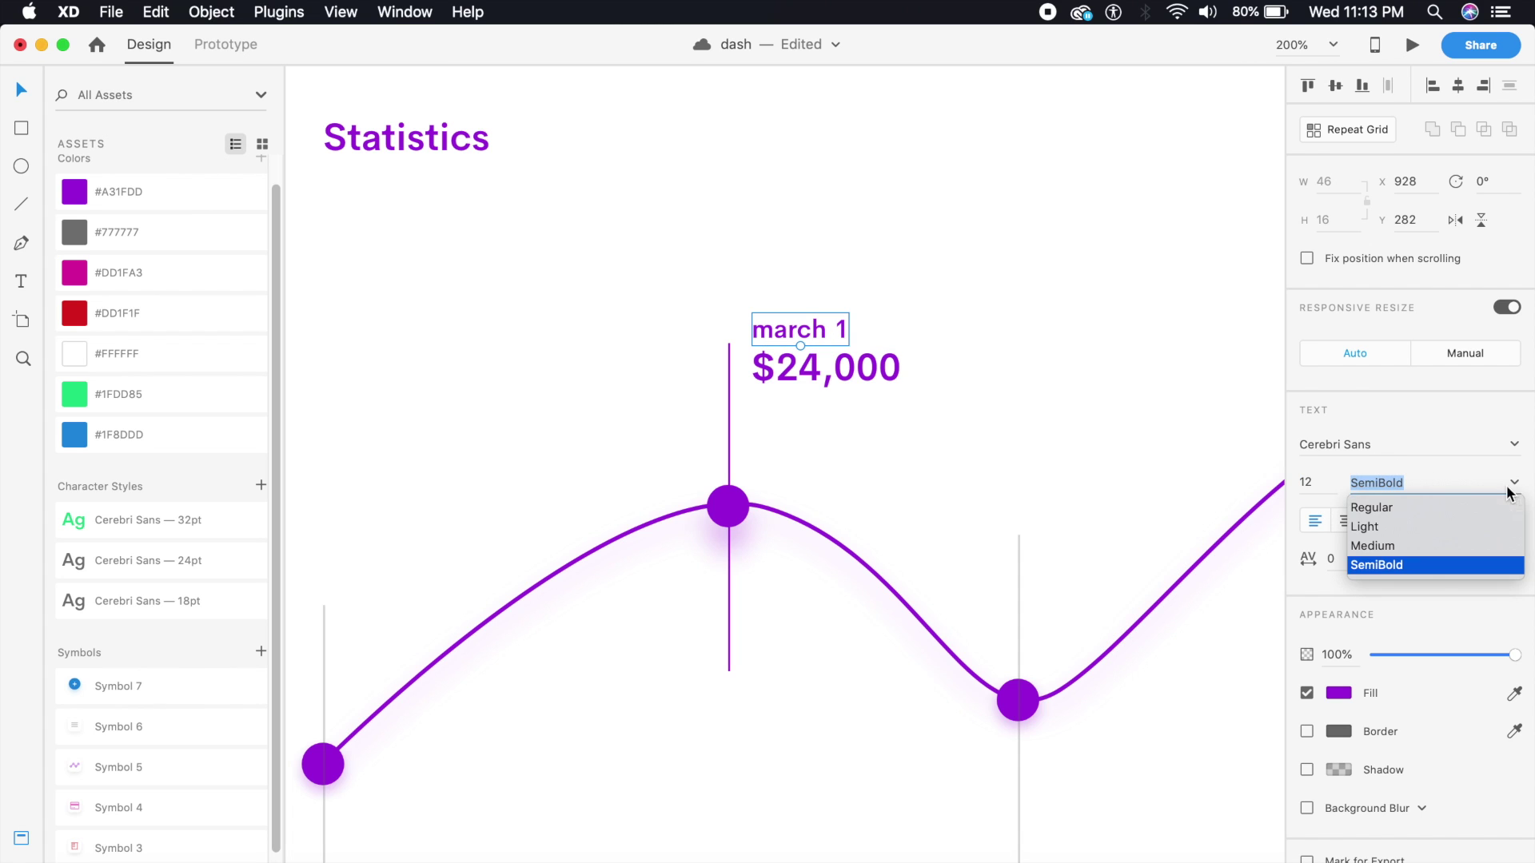
click(1389, 507)
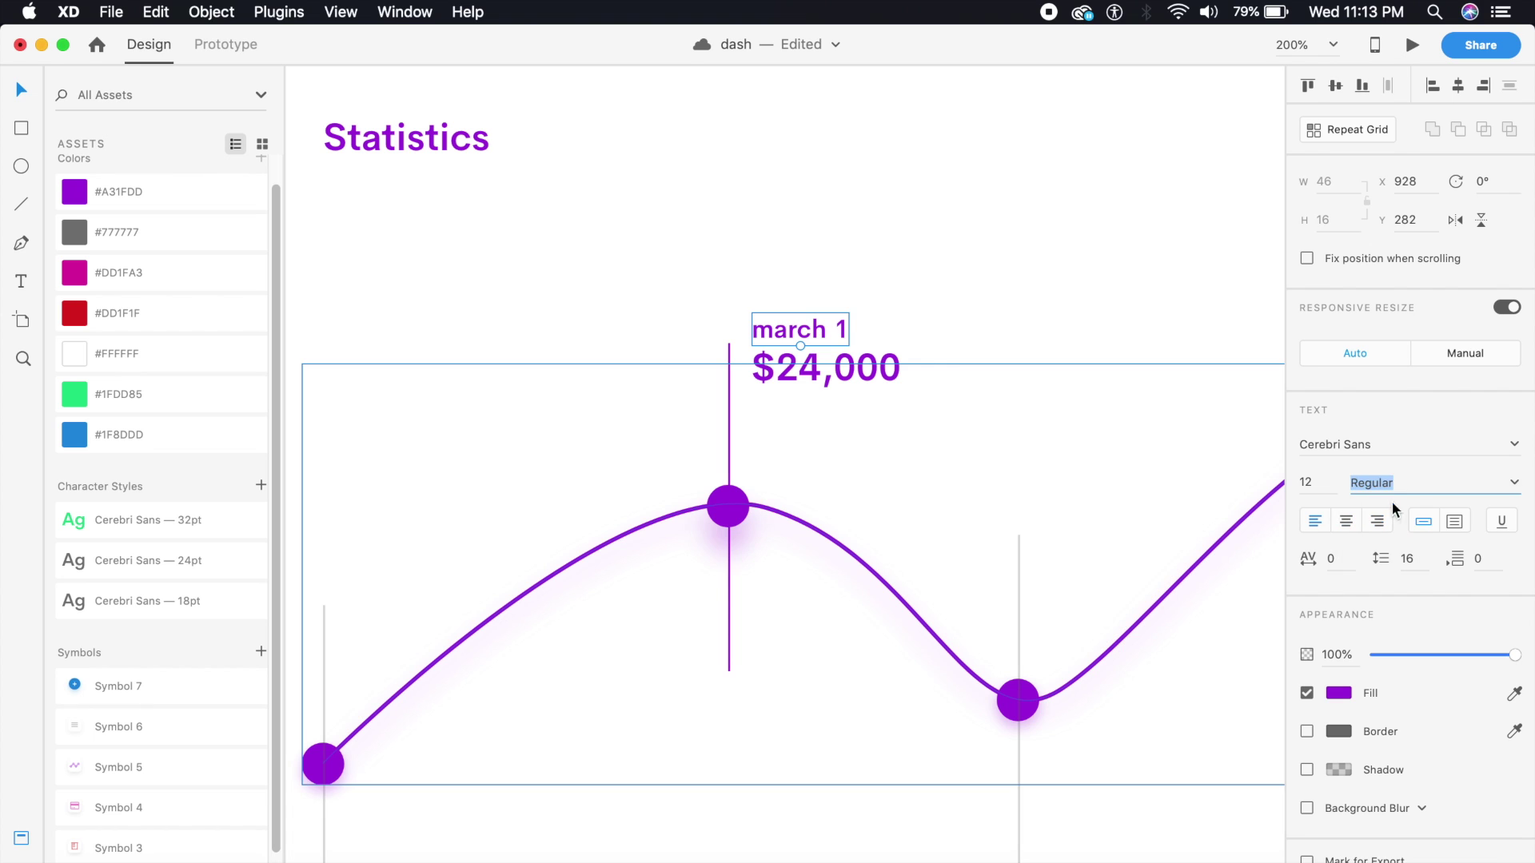
Step: Align the "march 1" text with the left edge of the "$24,000" label, directly above it, and save the document
mouse_move(784, 324)
mouse_down()
mouse_move(767, 332)
mouse_move(806, 336)
mouse_up()
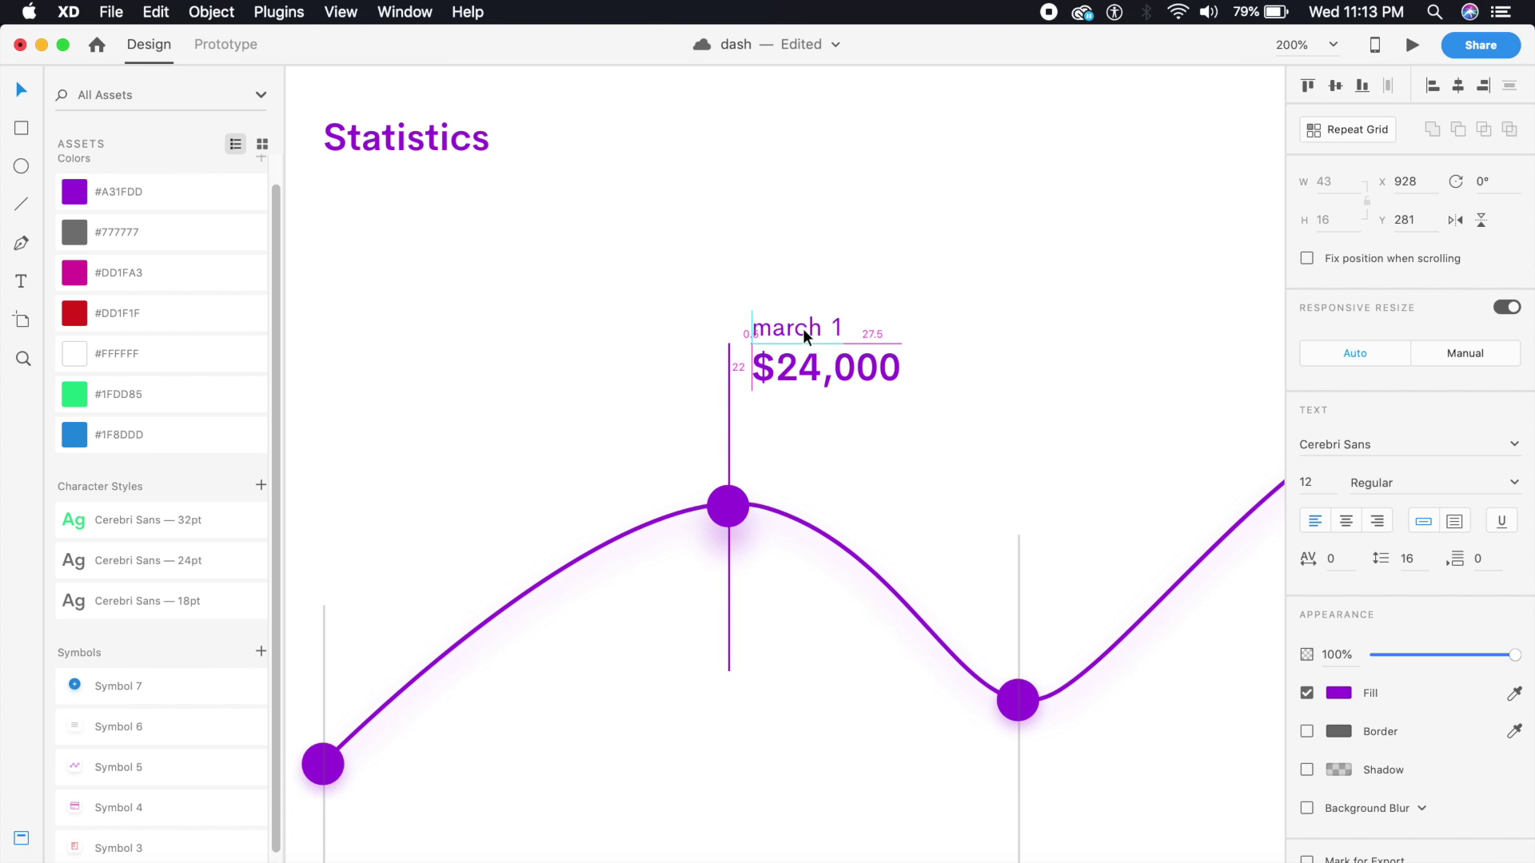
click(836, 463)
key(super+1)
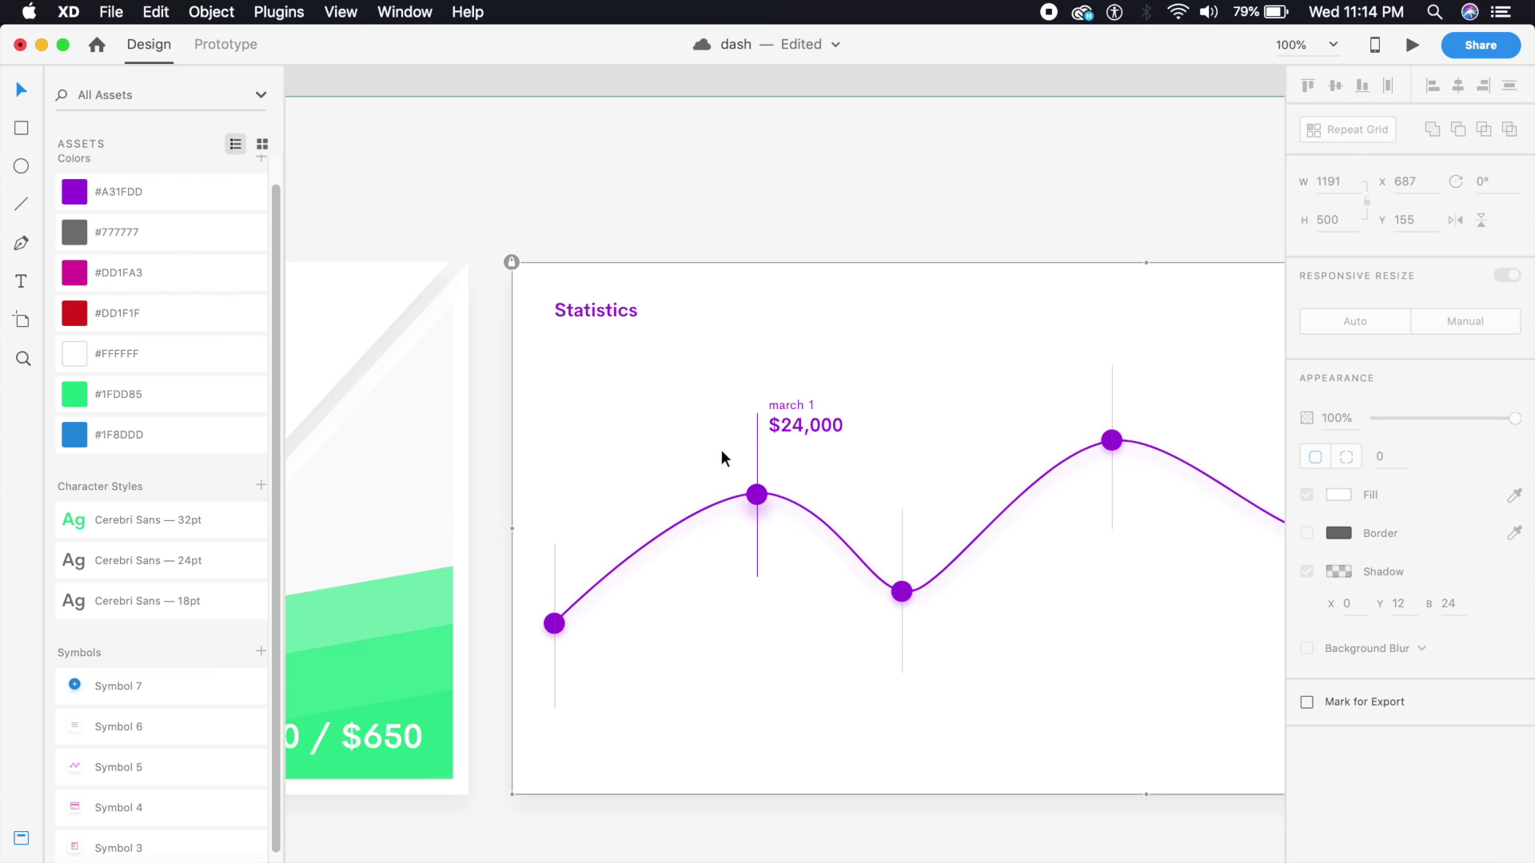
key(super+s)
Step: Draw a rectangle about 175 × 45 in the lower-right corner of the Statistics card
scroll(699, 481, down, 3)
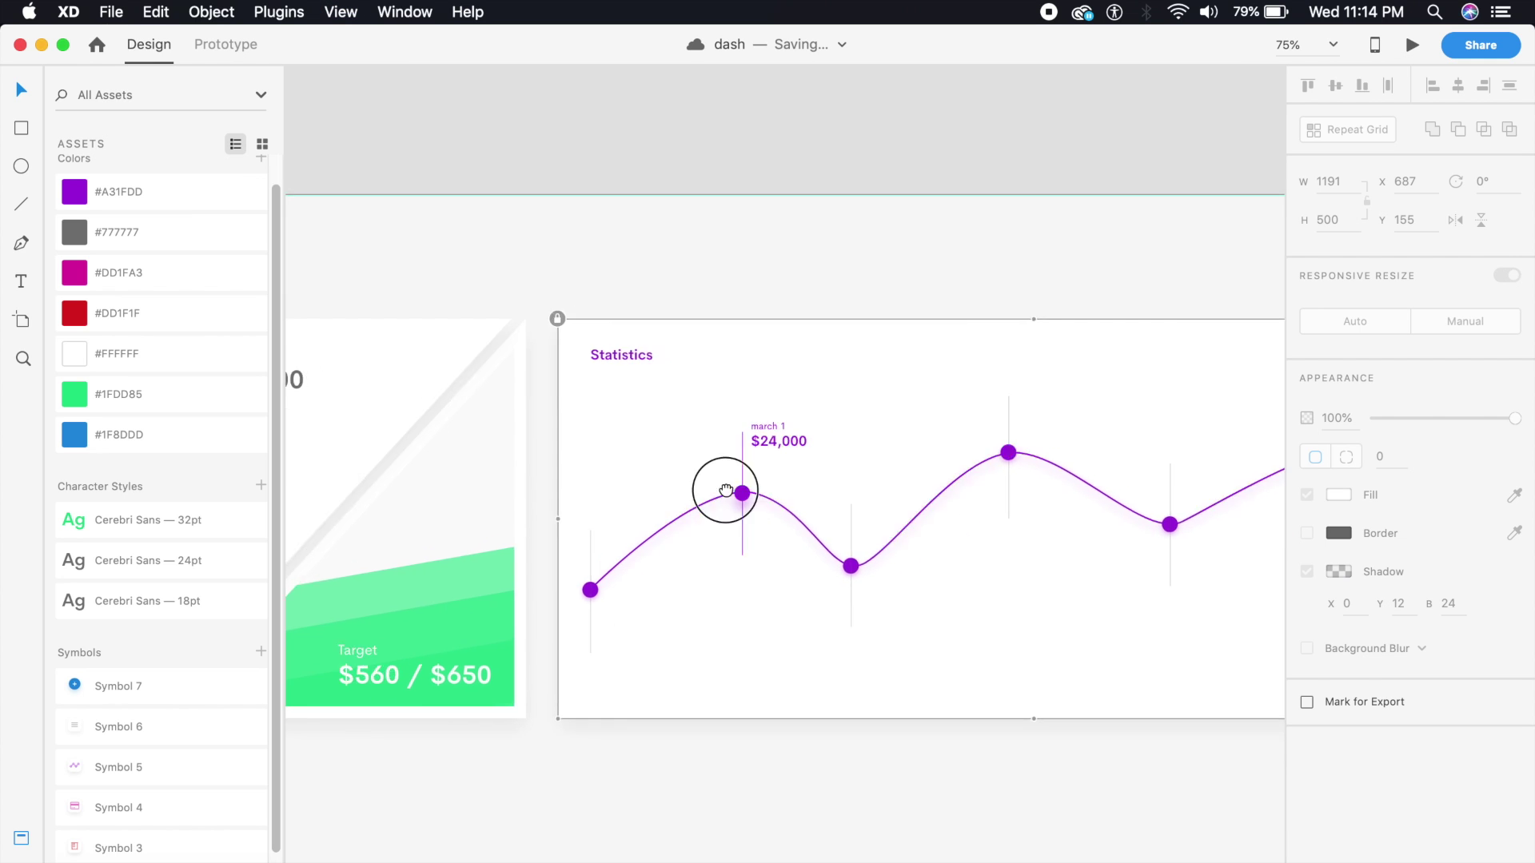
scroll(760, 490, right, 8)
drag(696, 553, 738, 550)
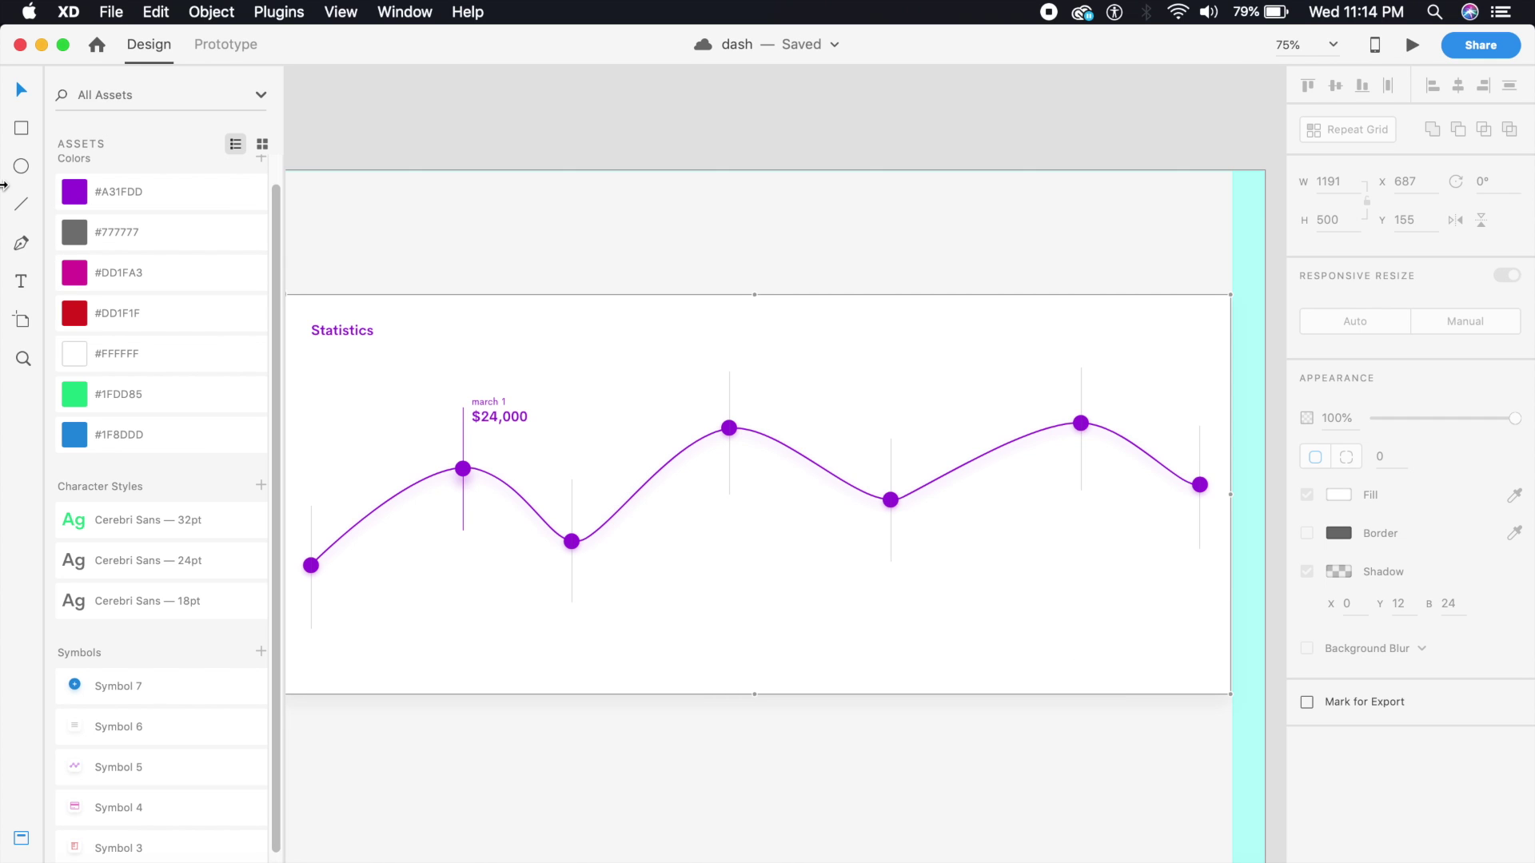
click(21, 129)
drag(1068, 630, 1210, 665)
click(22, 88)
Step: Style the new rectangle as a button with corner radius 20, no border and purple fill #A31FDD
key(super+1)
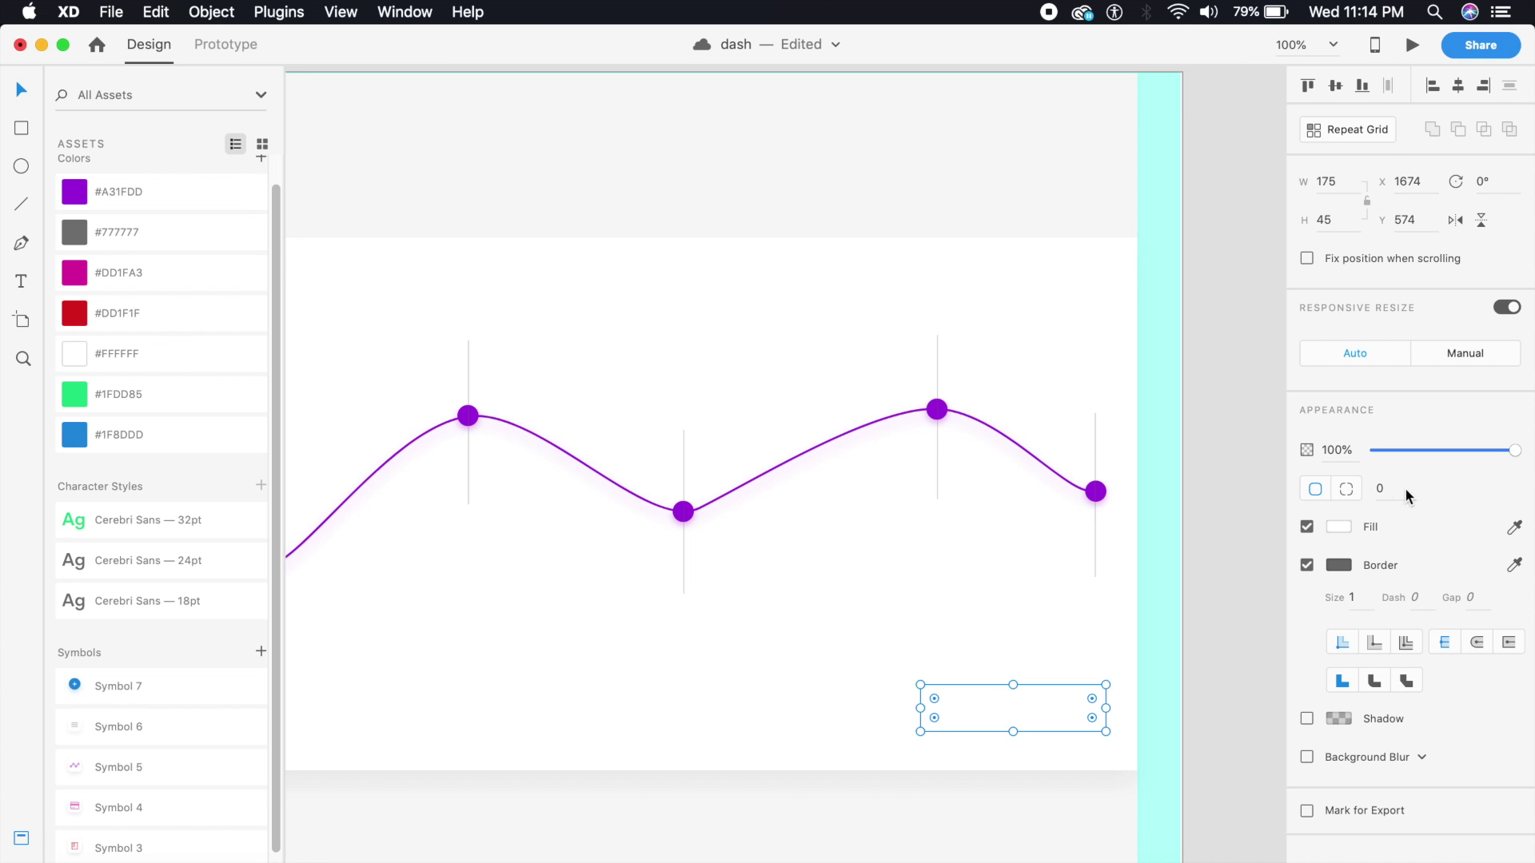
text(20)
key(Return)
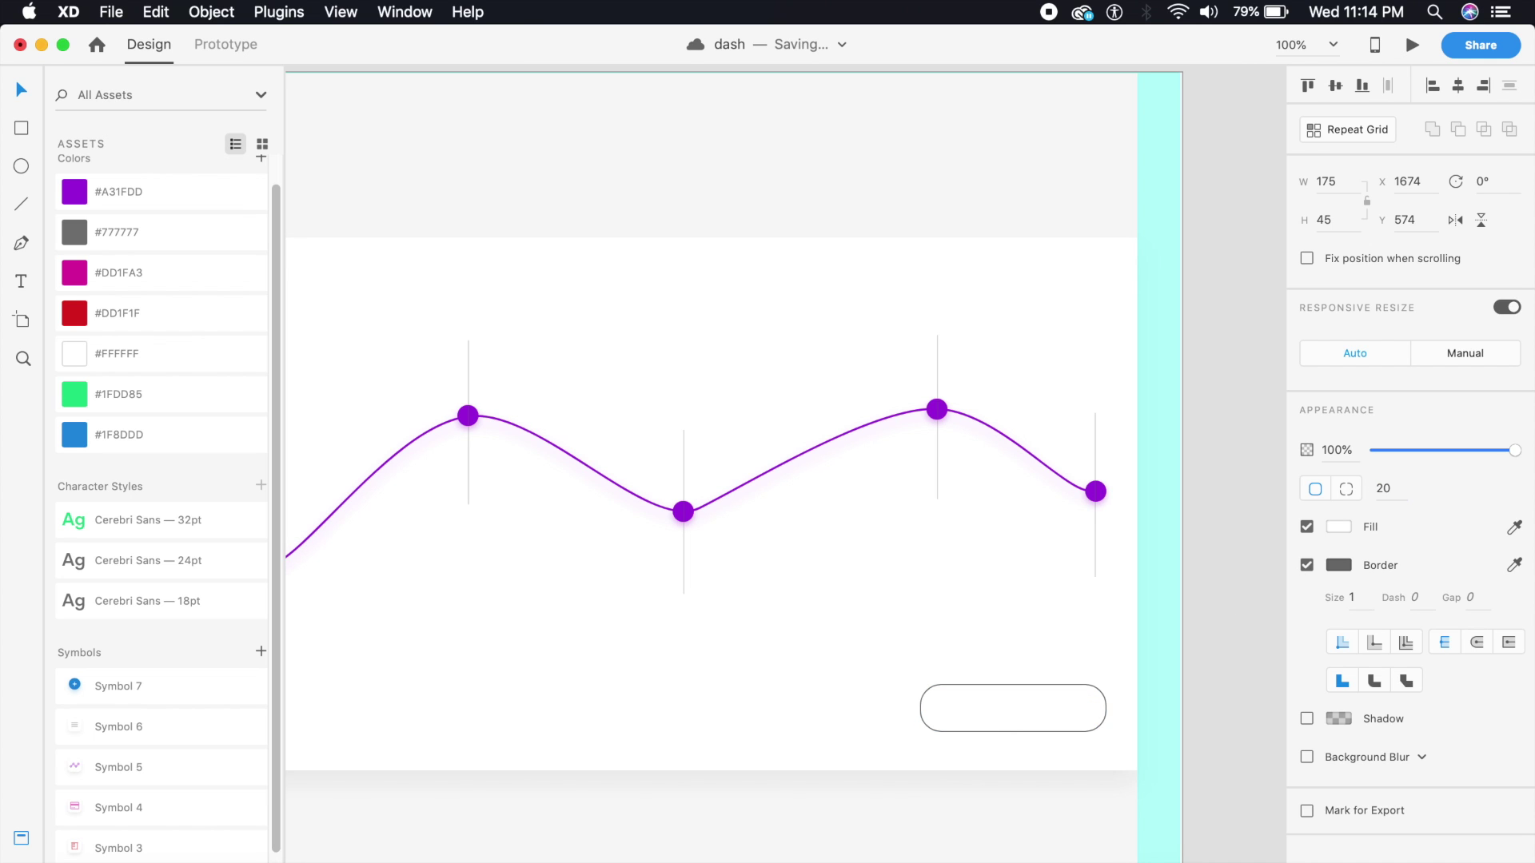
click(1307, 566)
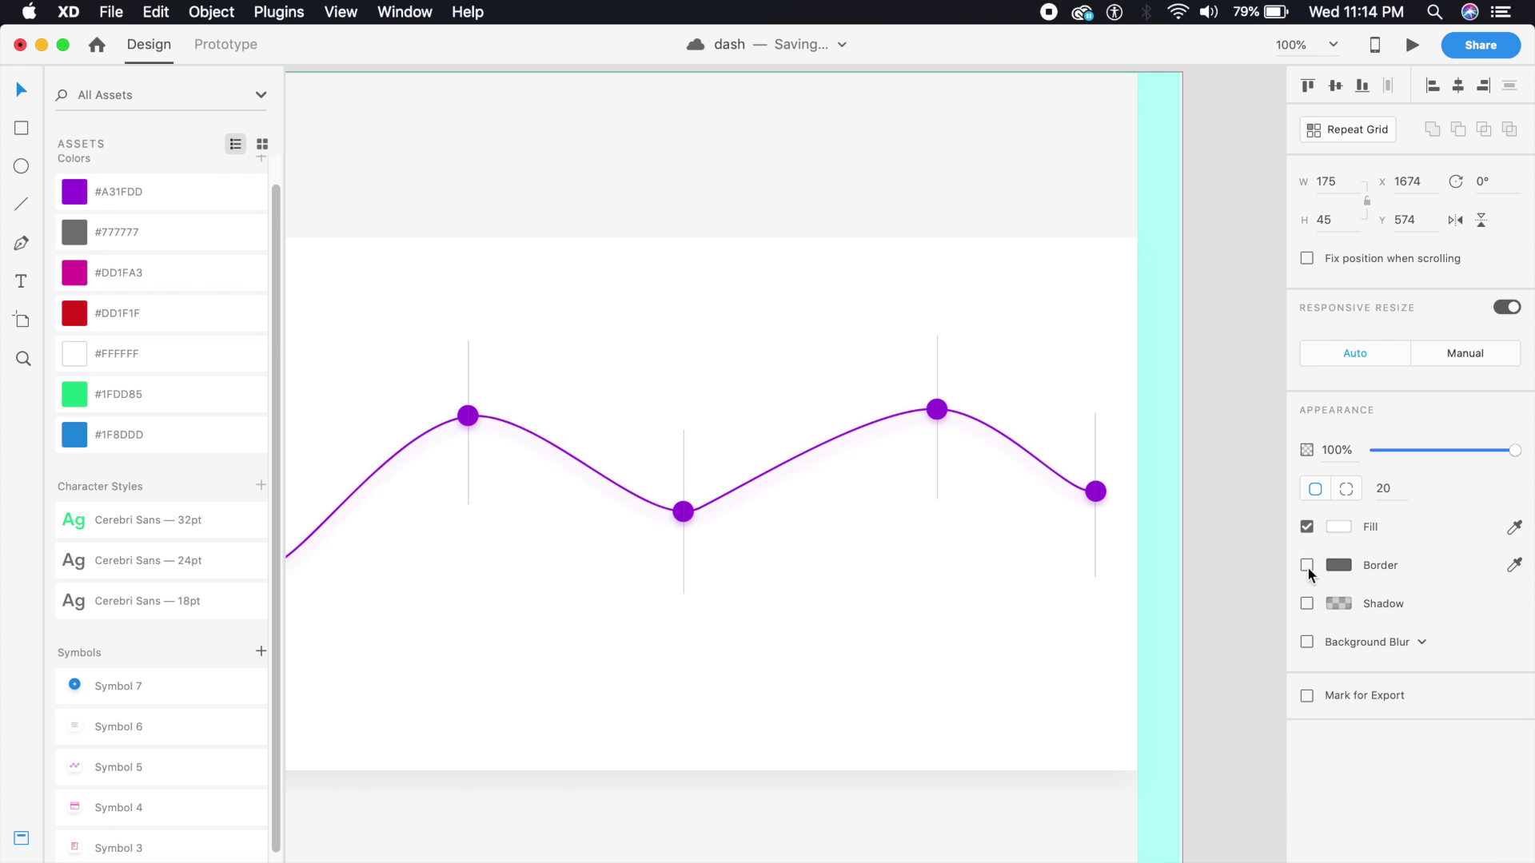
click(156, 194)
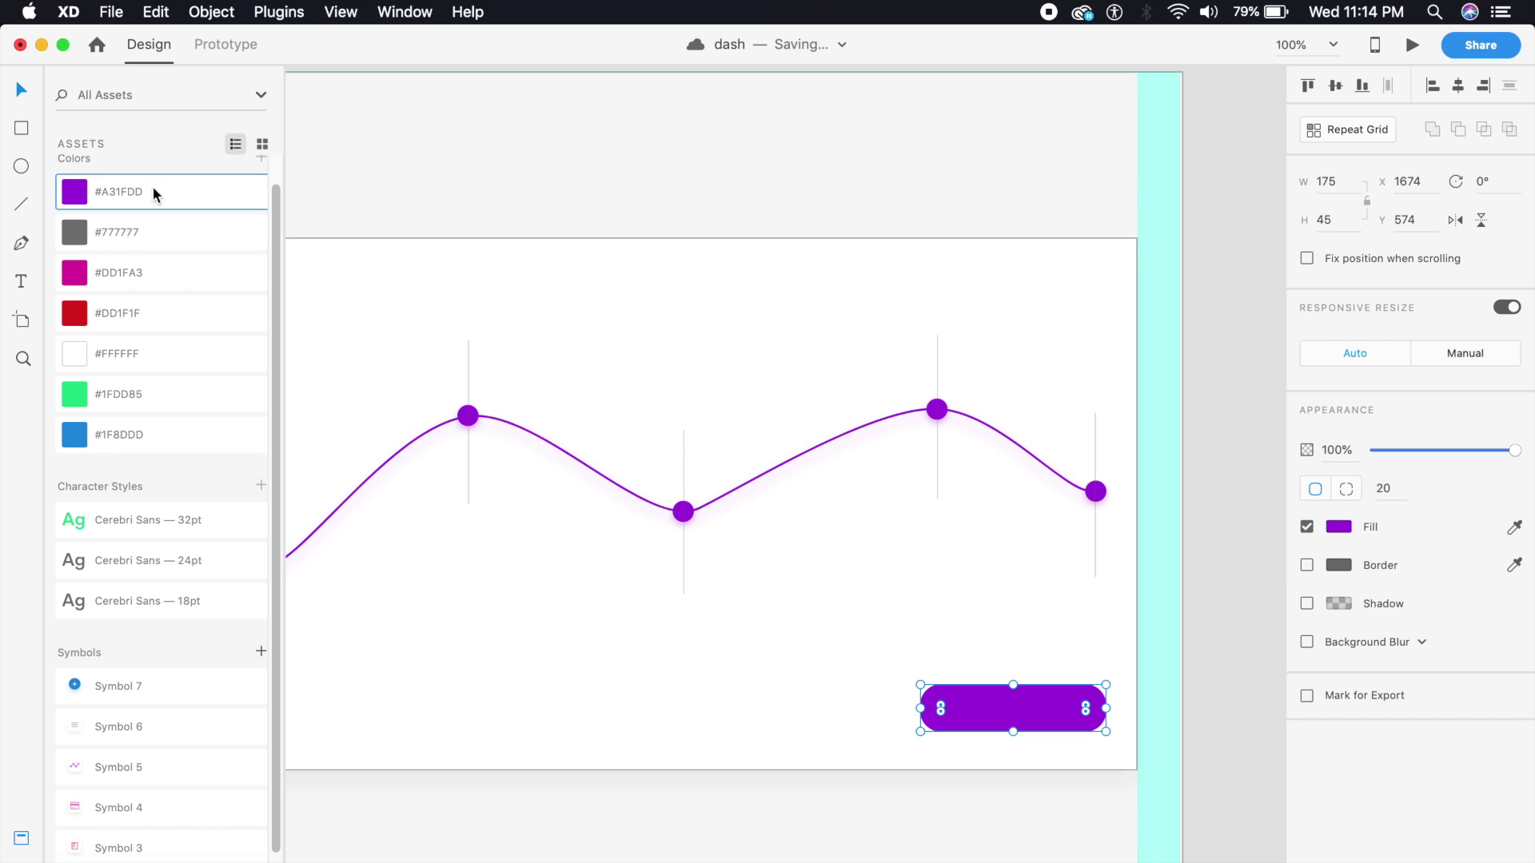
Step: Add the text "SEE MORE" on the purple button
click(1152, 631)
key(super+equal)
drag(1151, 632, 813, 363)
click(22, 280)
click(843, 669)
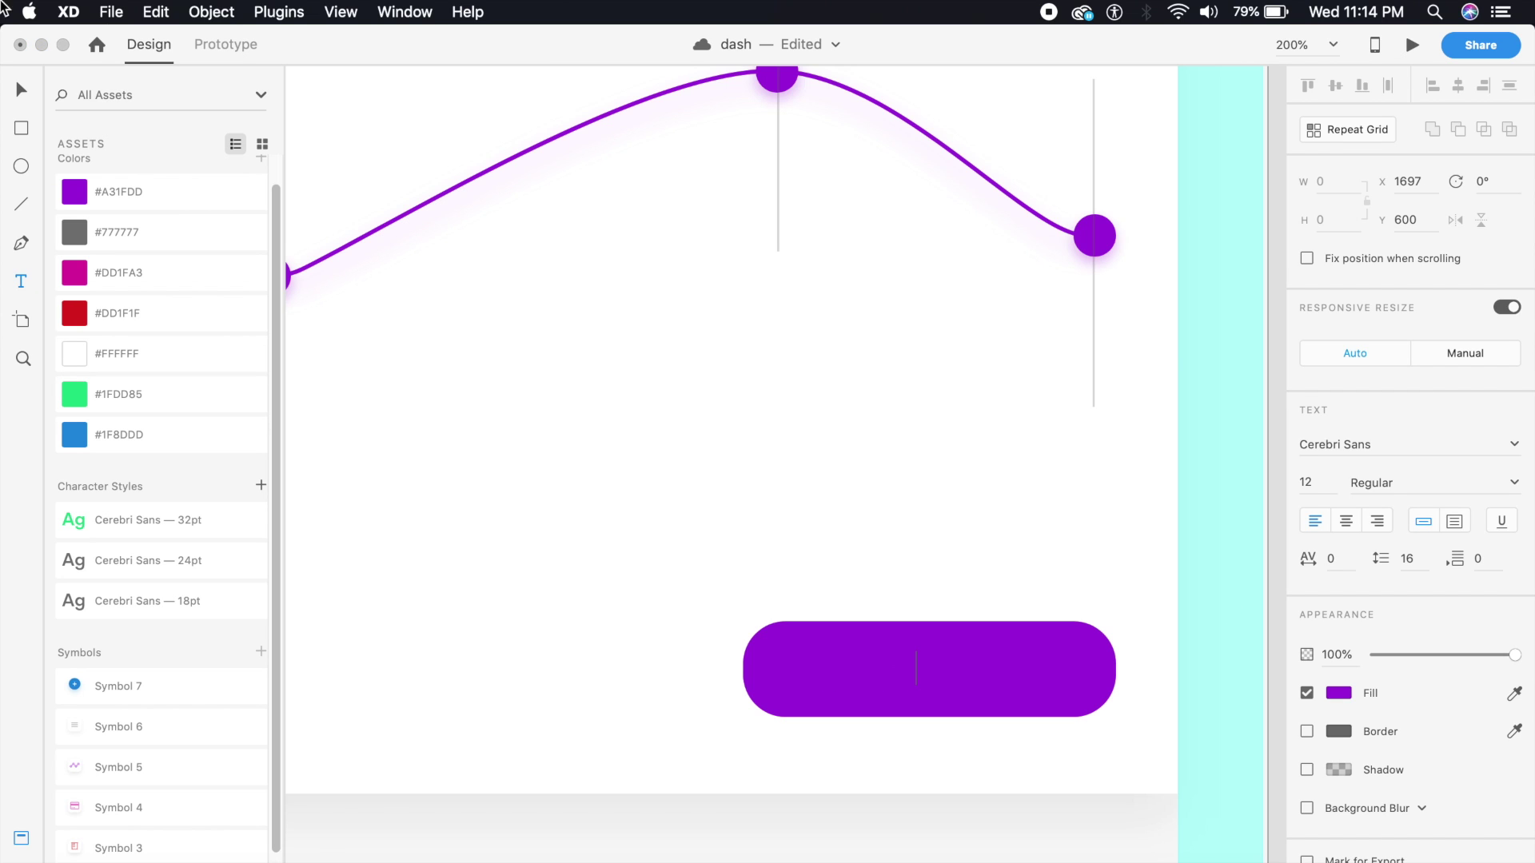
key(Escape)
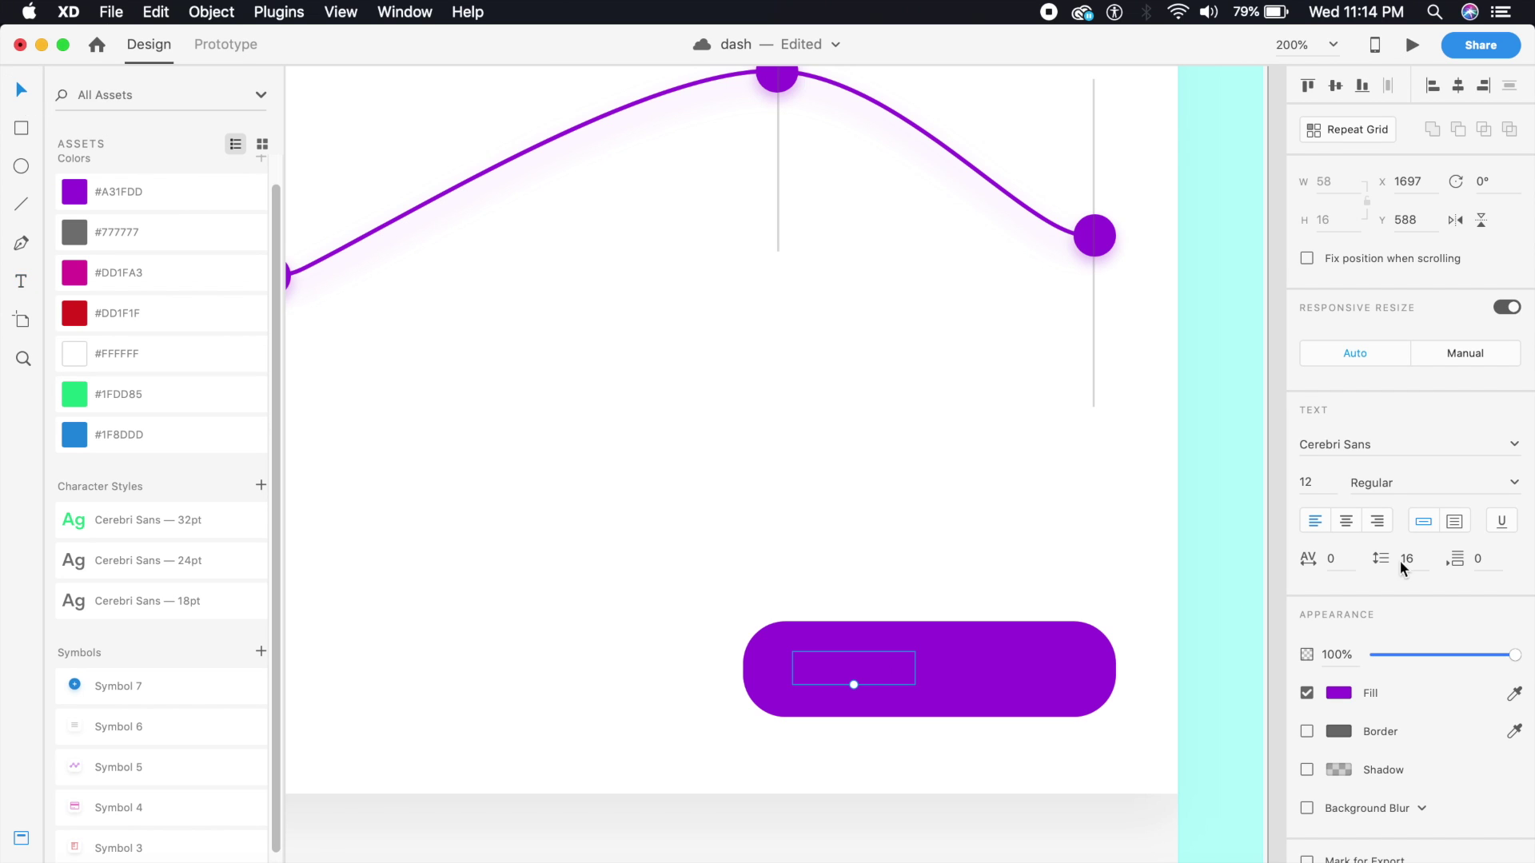
Step: Colour the "SEE MORE" text white #FFFFFF and set its weight to SemiBold
click(1338, 692)
text(ffffff)
key(Return)
key(Escape)
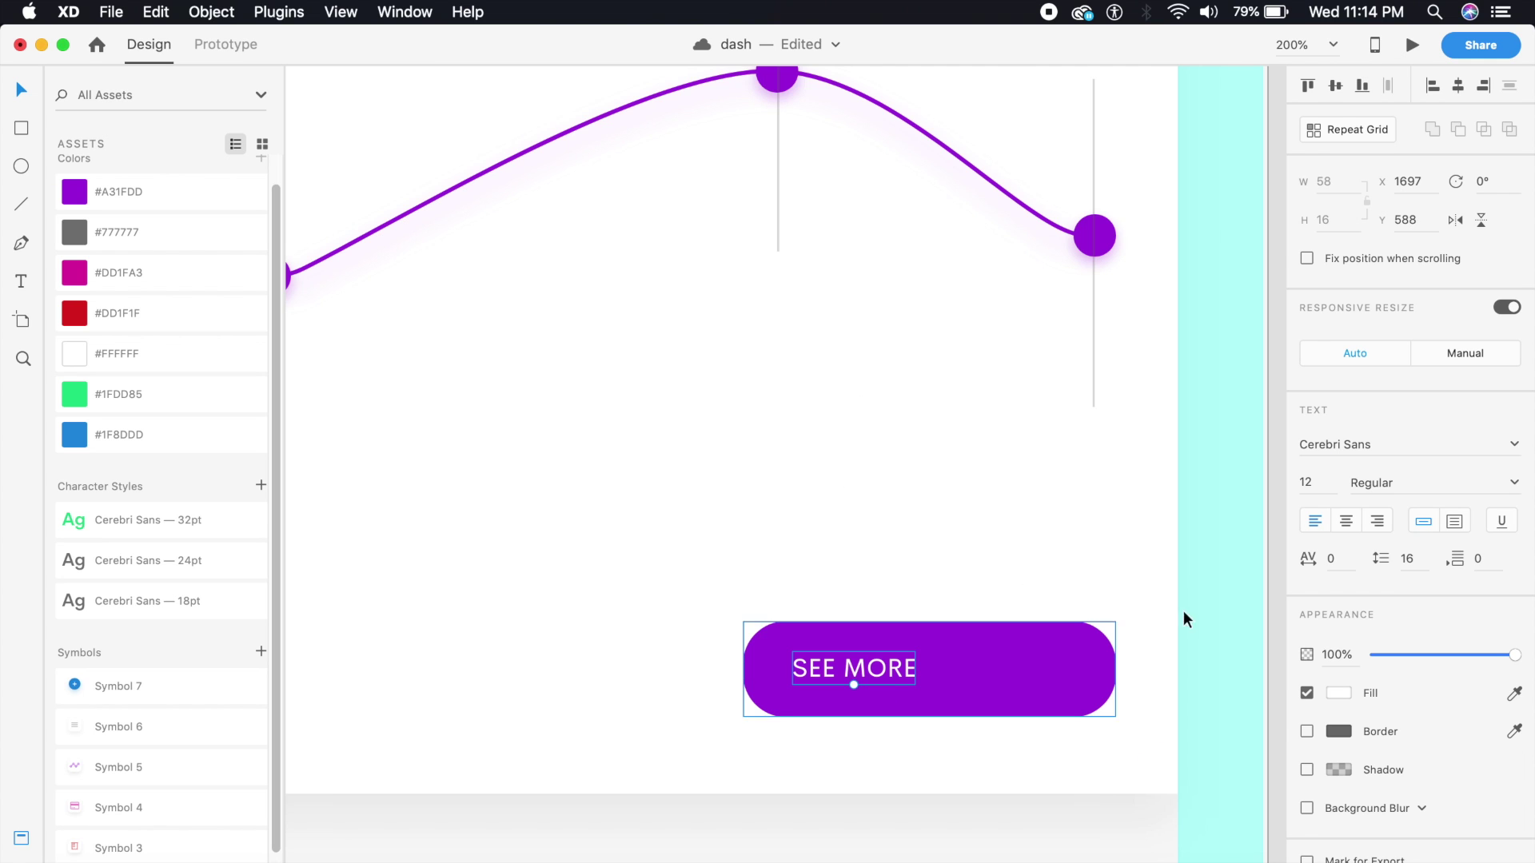
click(1514, 482)
click(1353, 562)
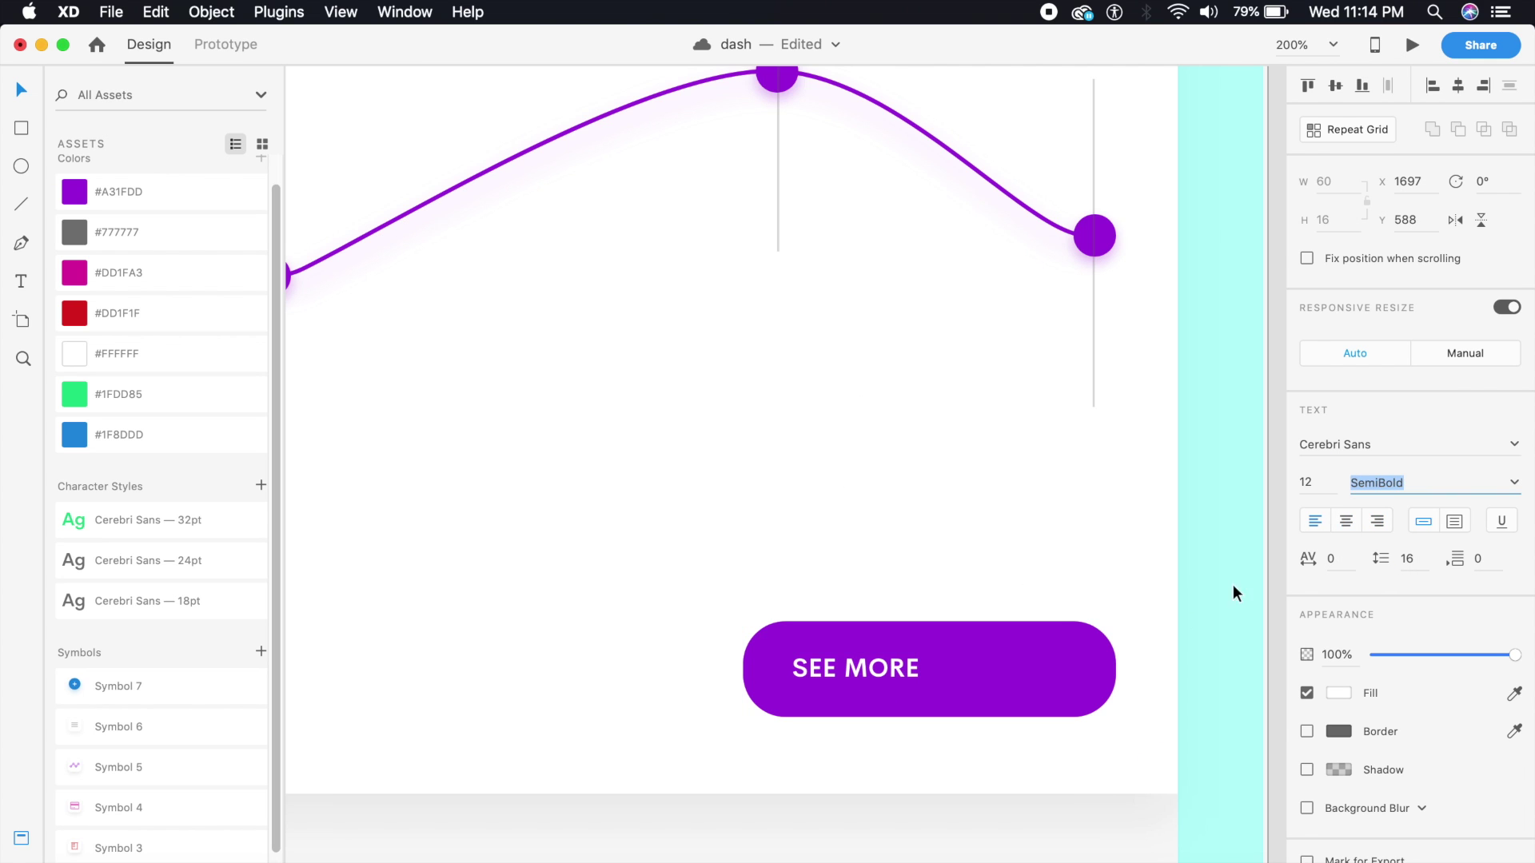
Step: Try the "SEE MORE" text at size 24, centred on the purple button
key(shift+Tab)
text(24)
key(Return)
drag(1015, 662, 1026, 673)
scroll(735, 644, down, 6)
scroll(761, 610, up, 3)
scroll(1041, 539, up, 3)
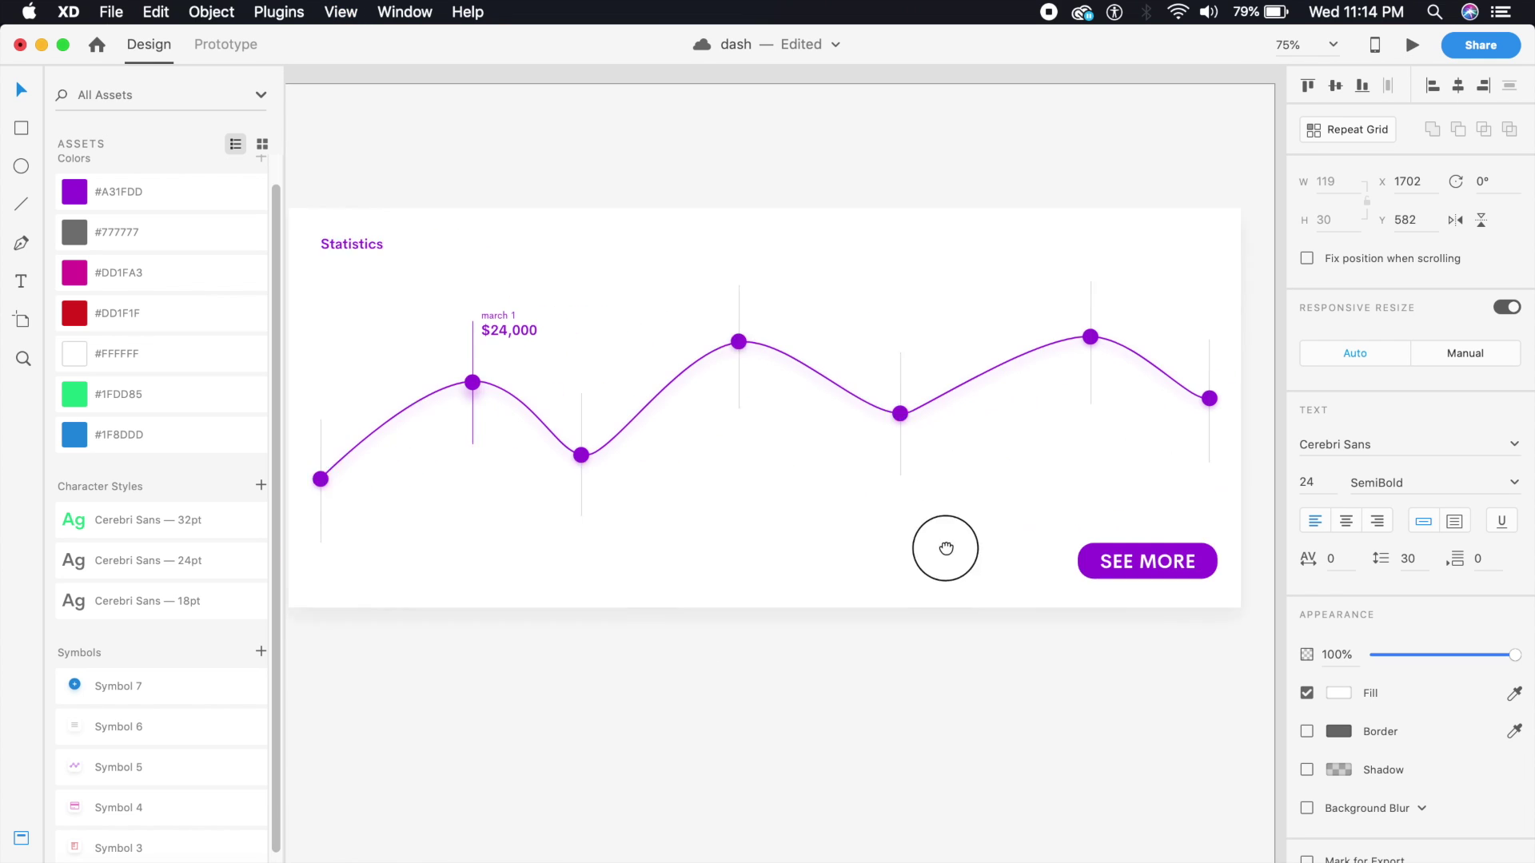
Step: Set the "SEE MORE" text size to 18 and centre it on the purple button
click(1306, 481)
text(18)
key(Return)
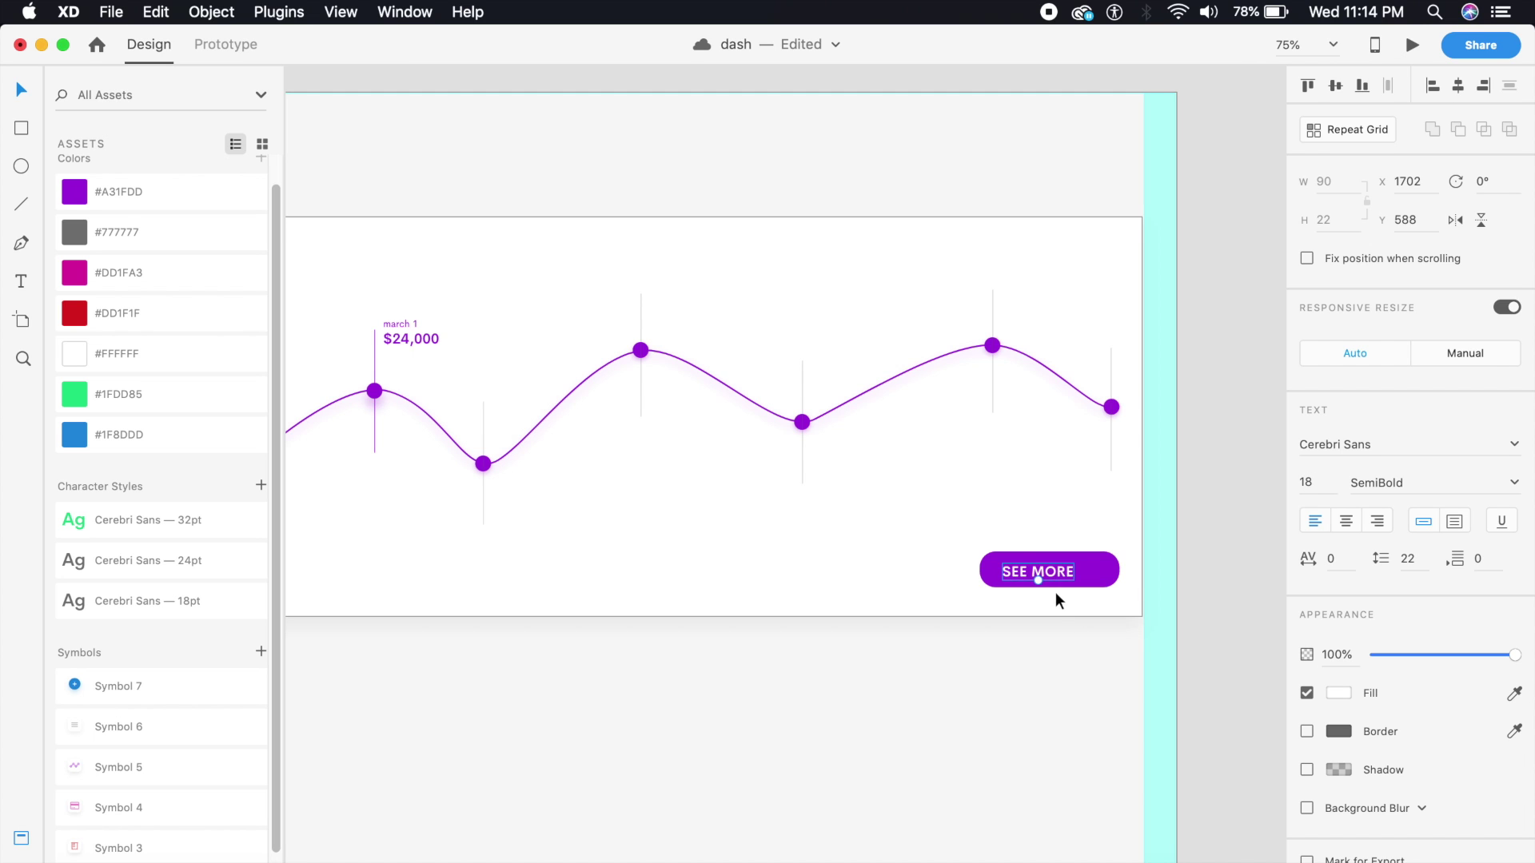
drag(1055, 573, 1066, 570)
click(1066, 646)
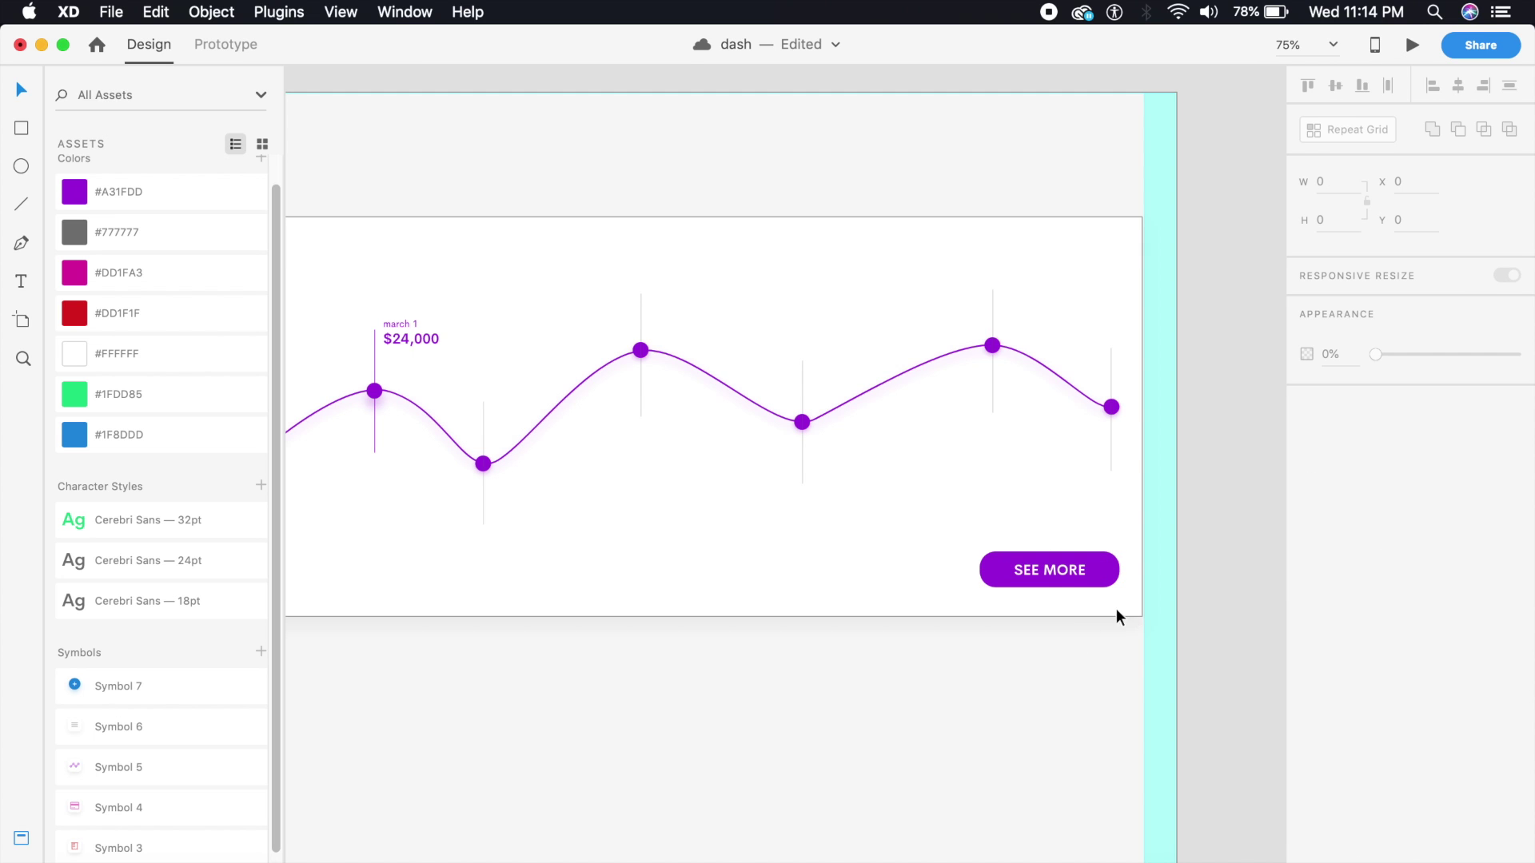
Step: Examine the Statistics card with its graph and "SEE MORE" button next to the Balance card
click(1052, 574)
click(995, 639)
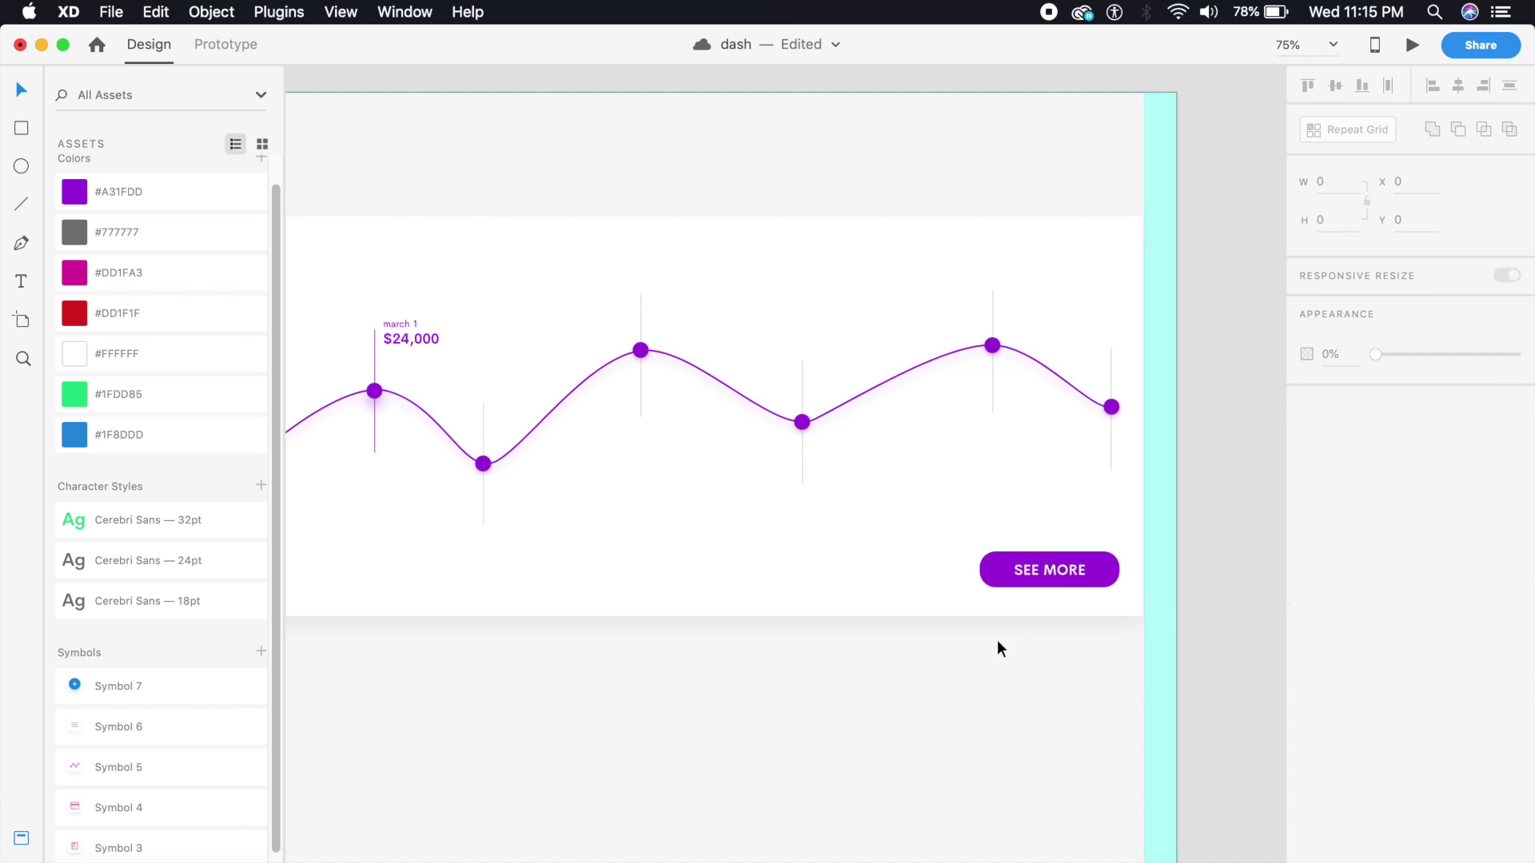
key(super+minus)
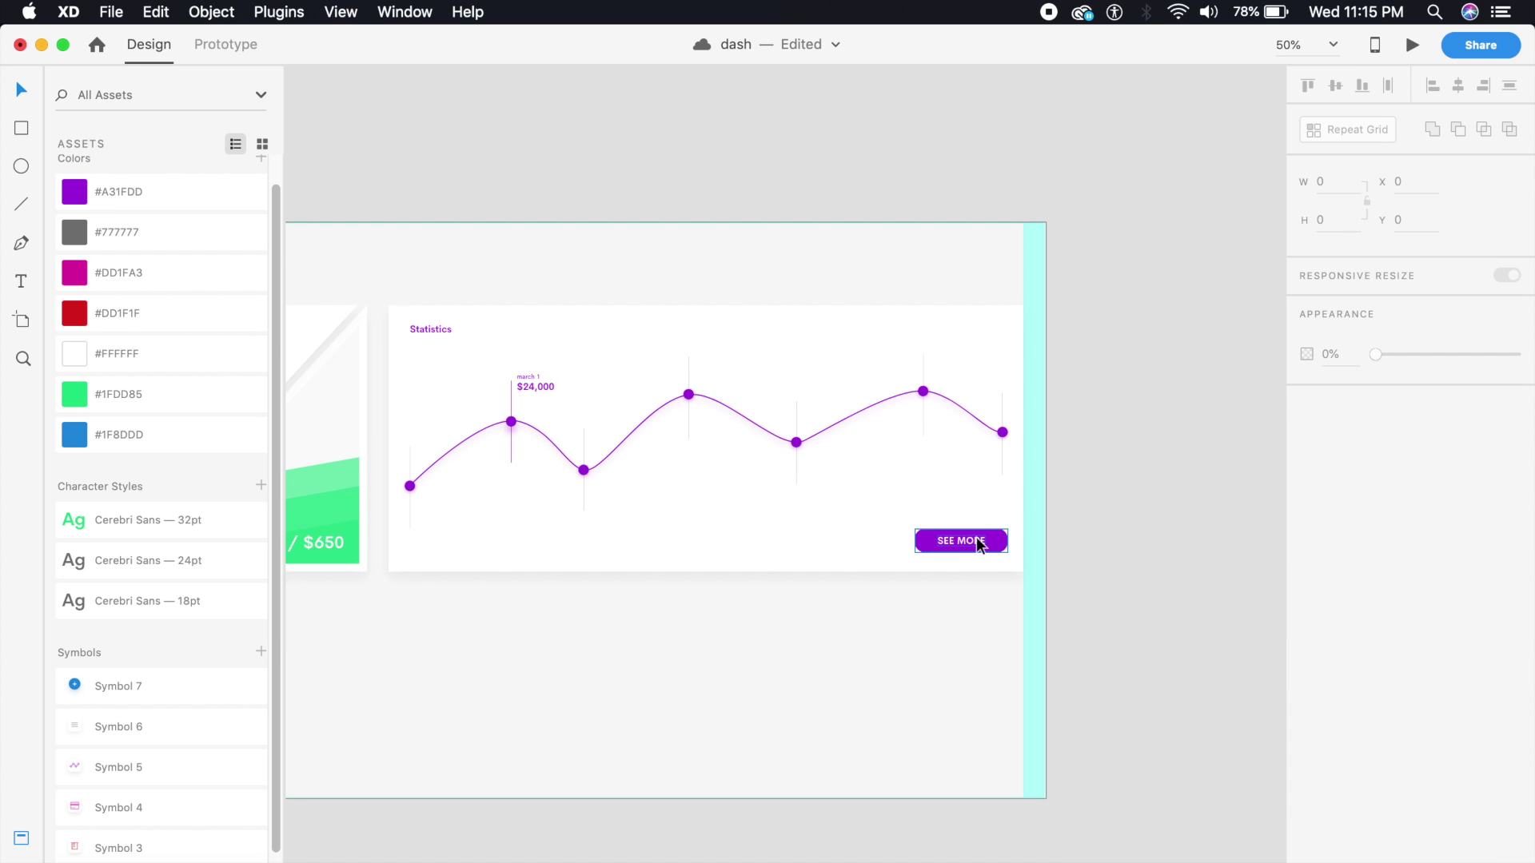
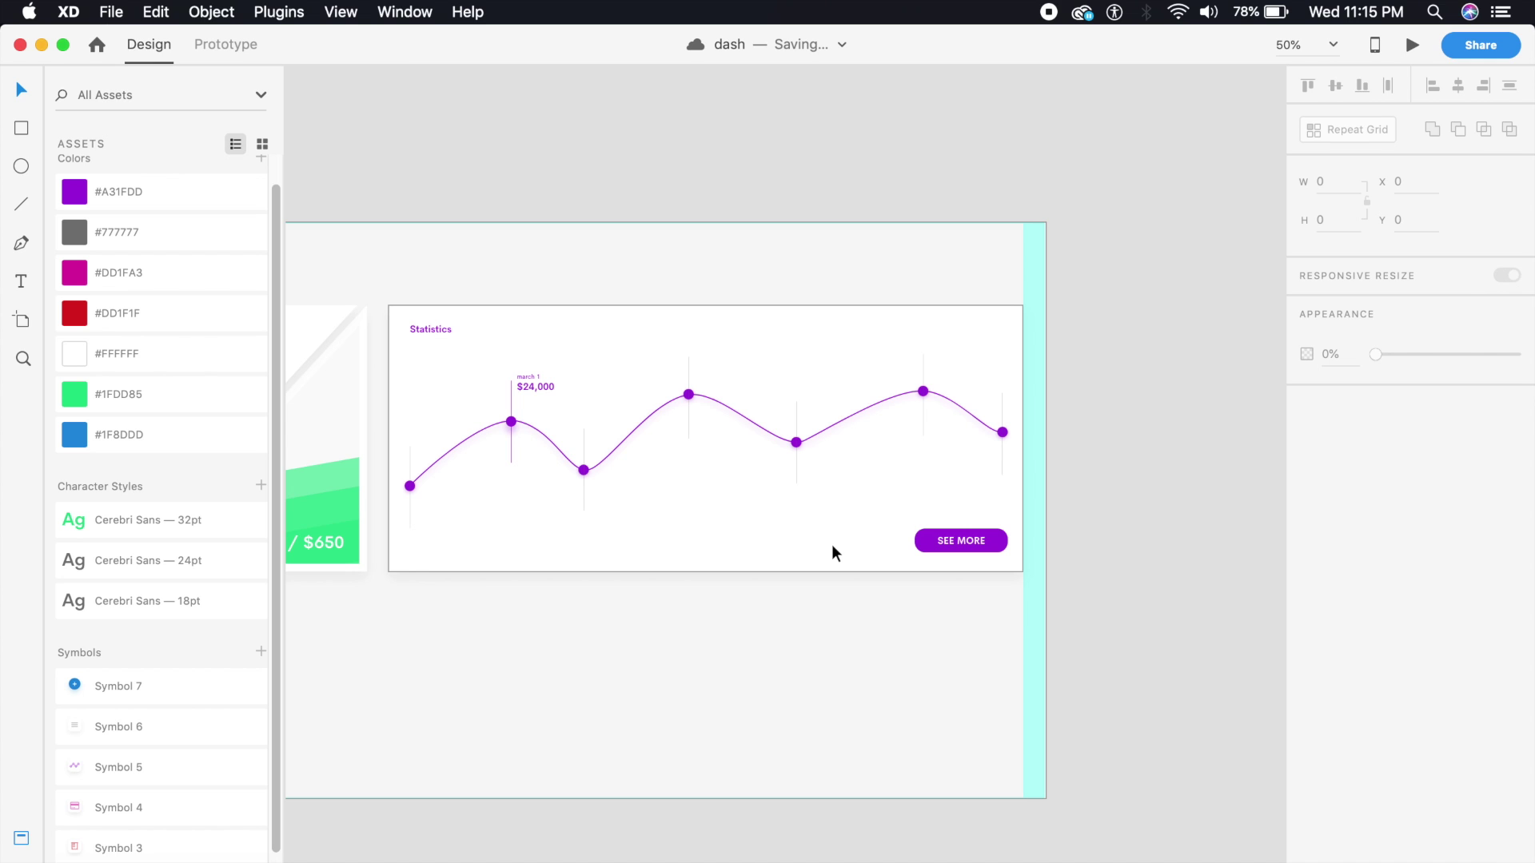
drag(685, 634, 775, 592)
key(super+equal)
key(super+minus)
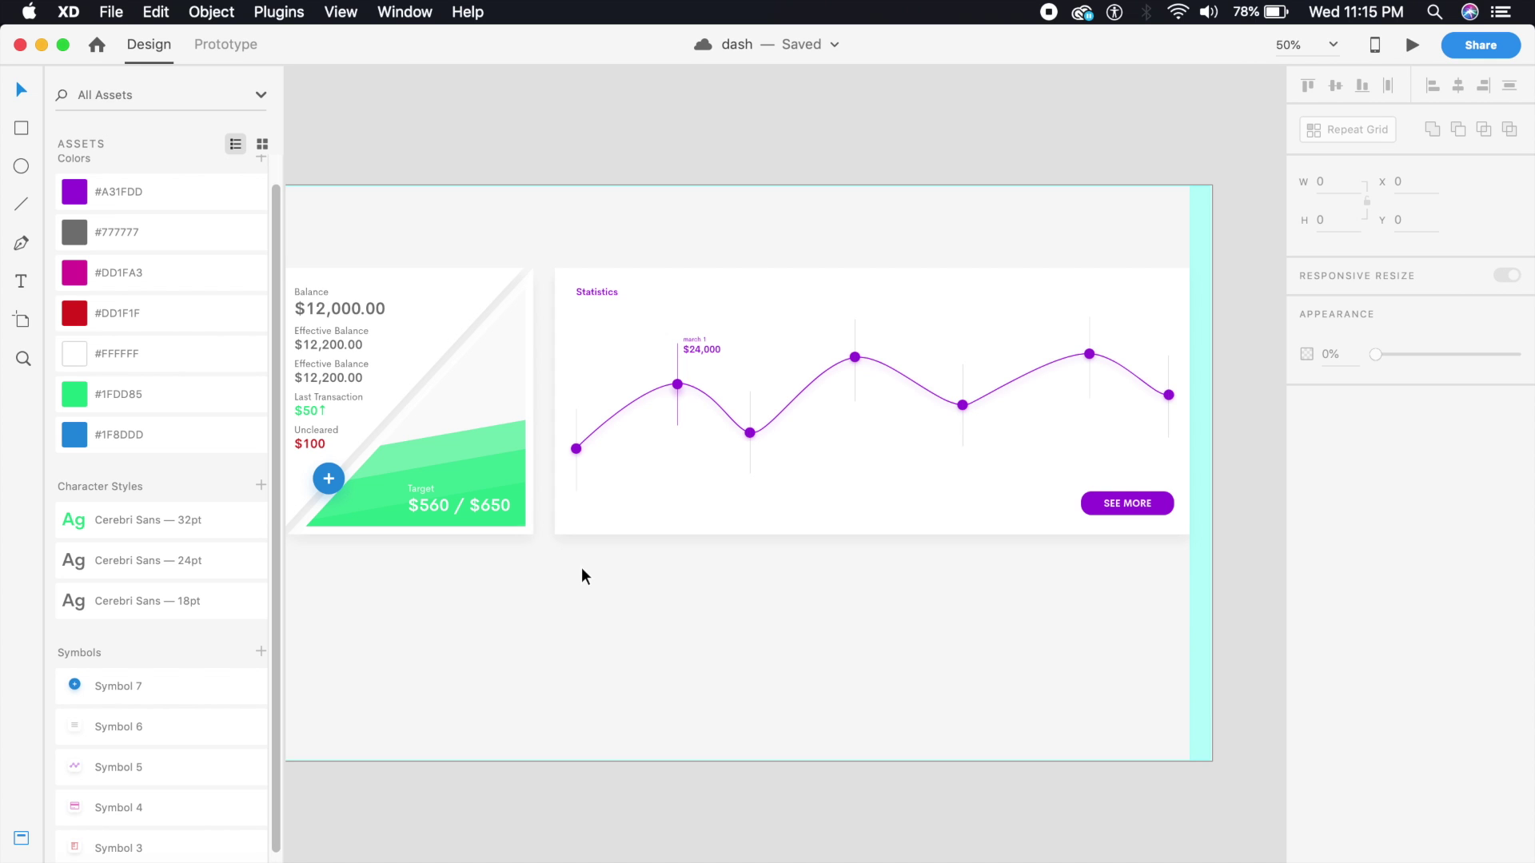
key(super+equal)
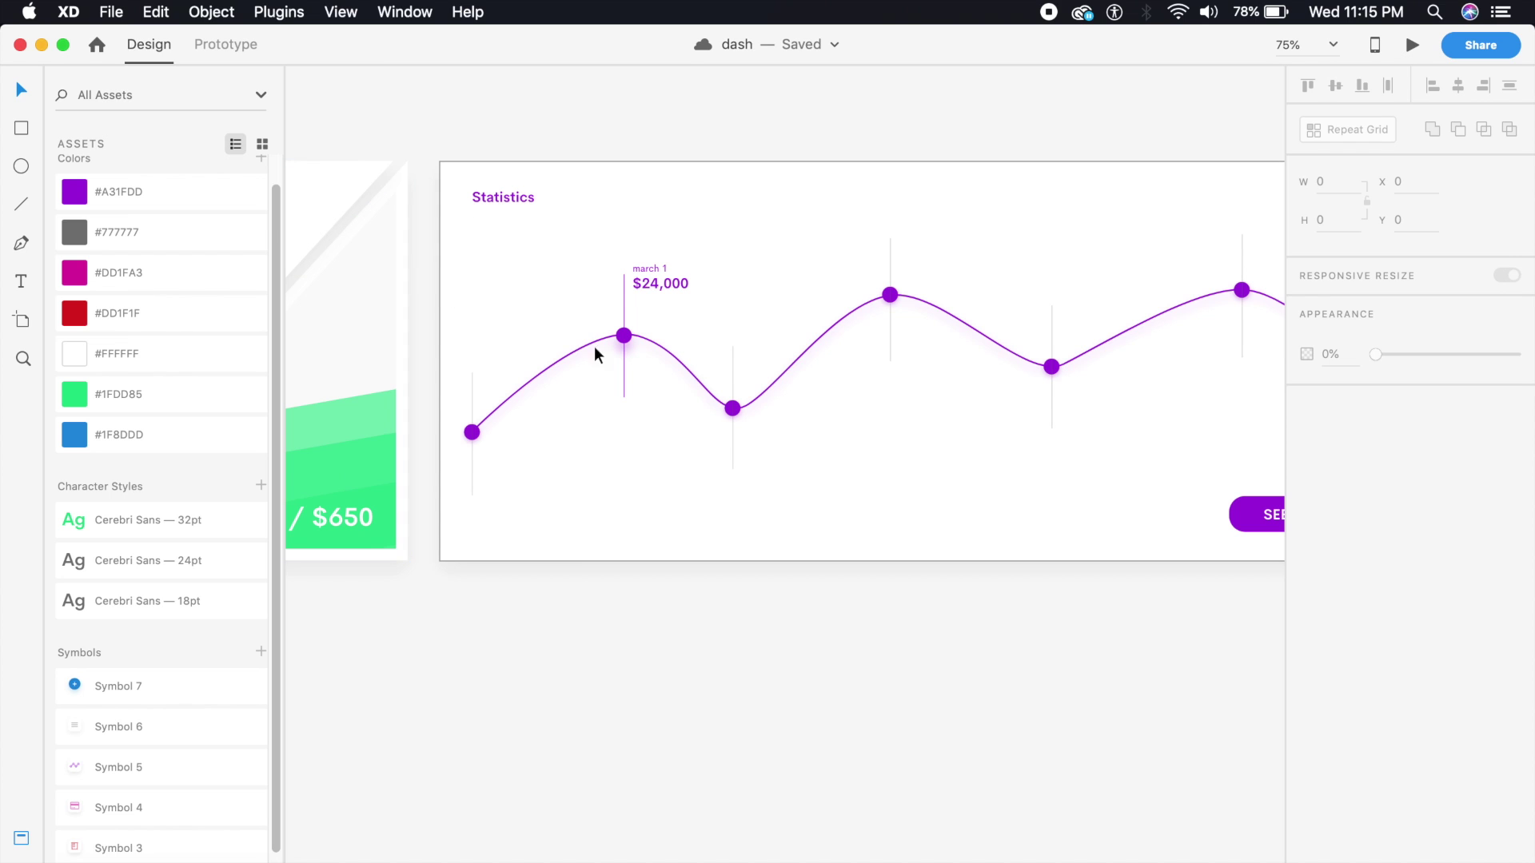
key(super+minus)
key(super+equal)
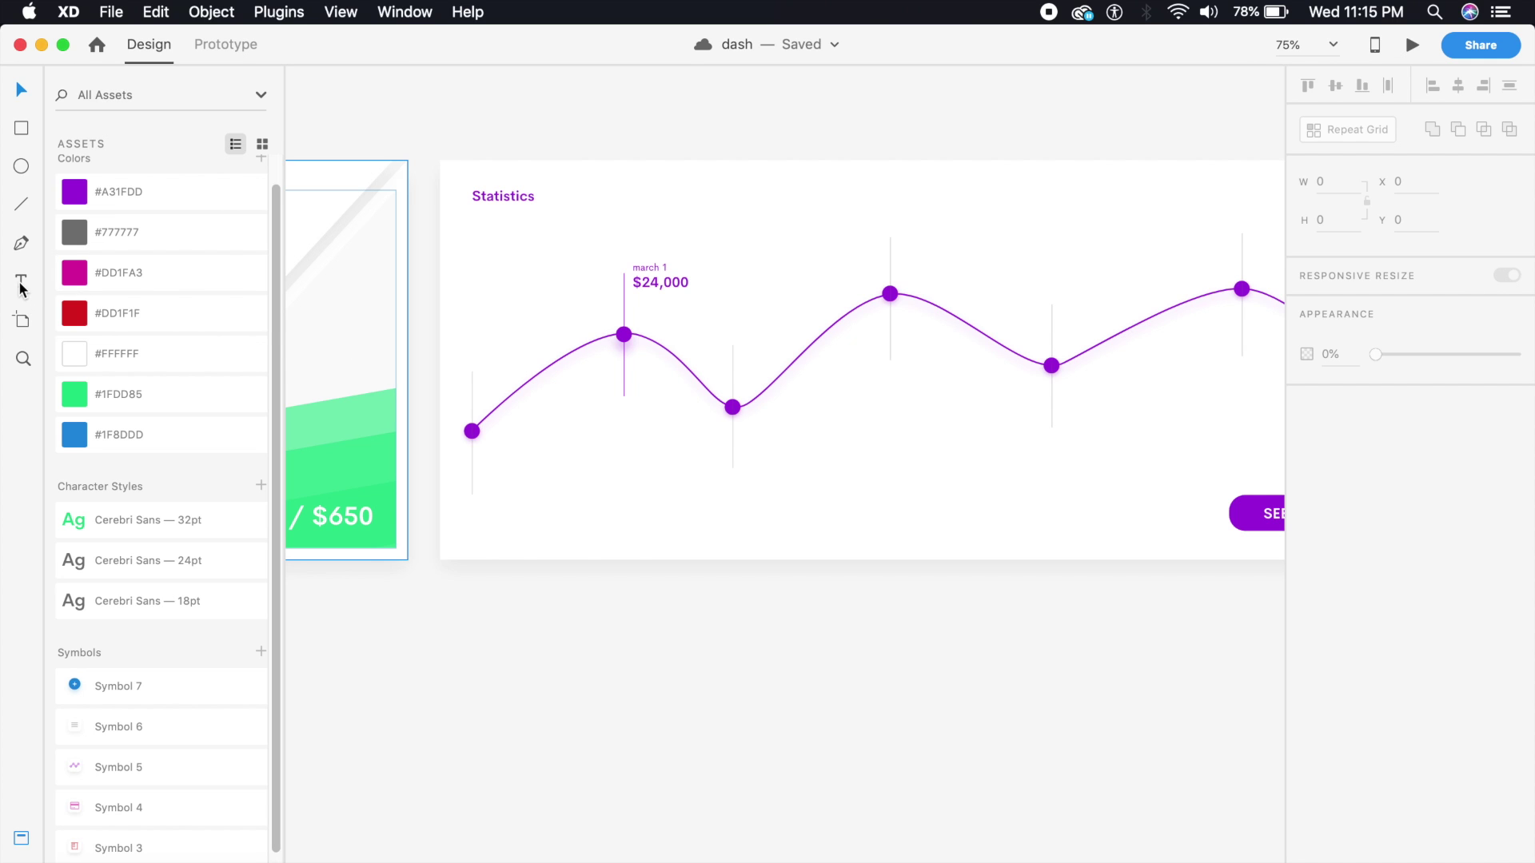
Step: Unlock and duplicate the "Statistics" heading straight down to below the card, and change the copy's text to "Transactions"
click(510, 193)
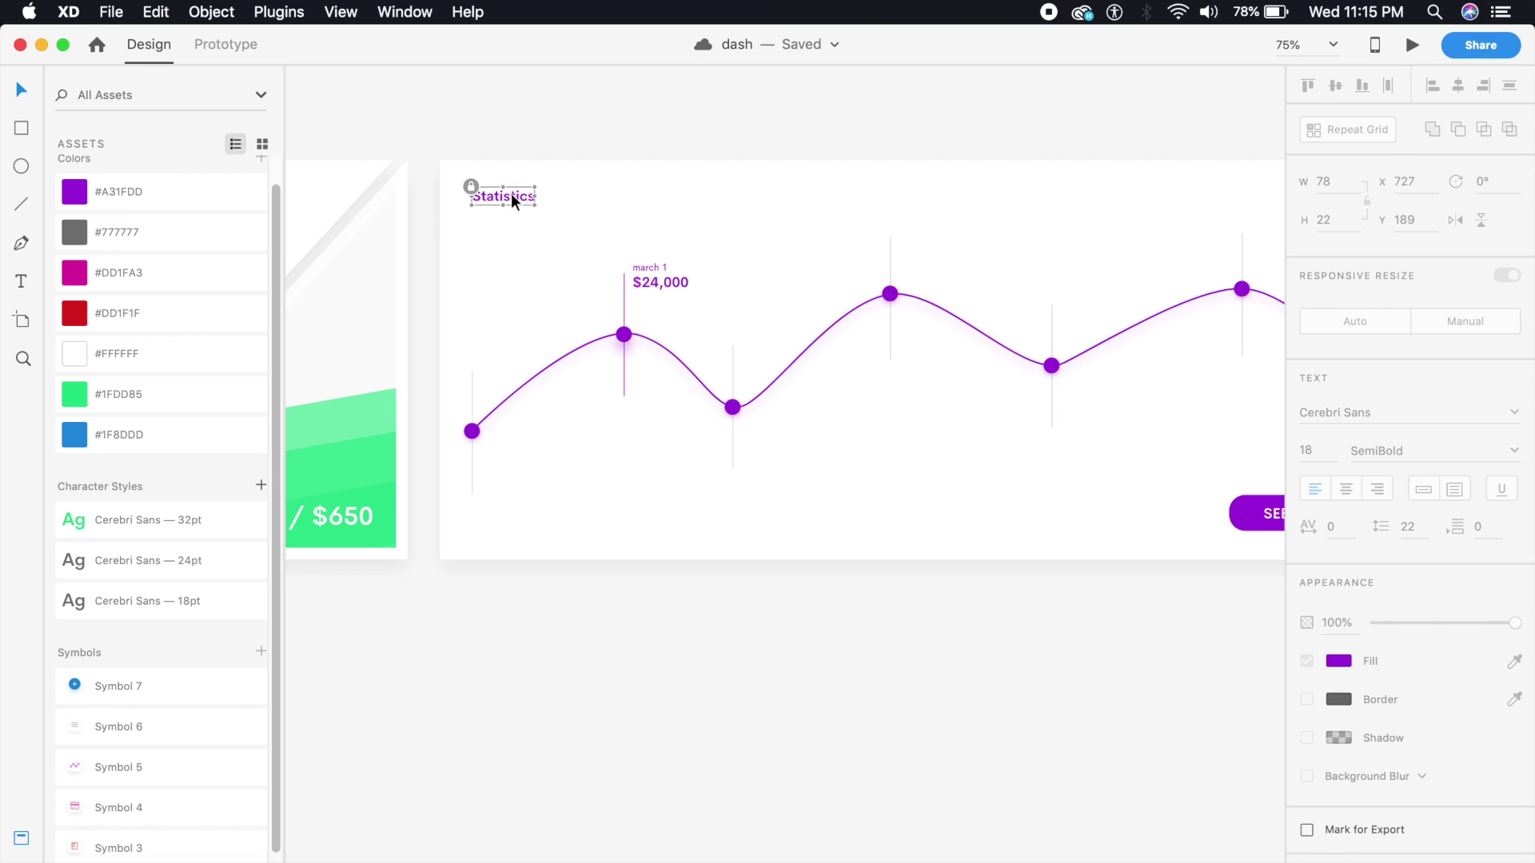
key(super+l)
drag(511, 194, 491, 601)
double_click(492, 601)
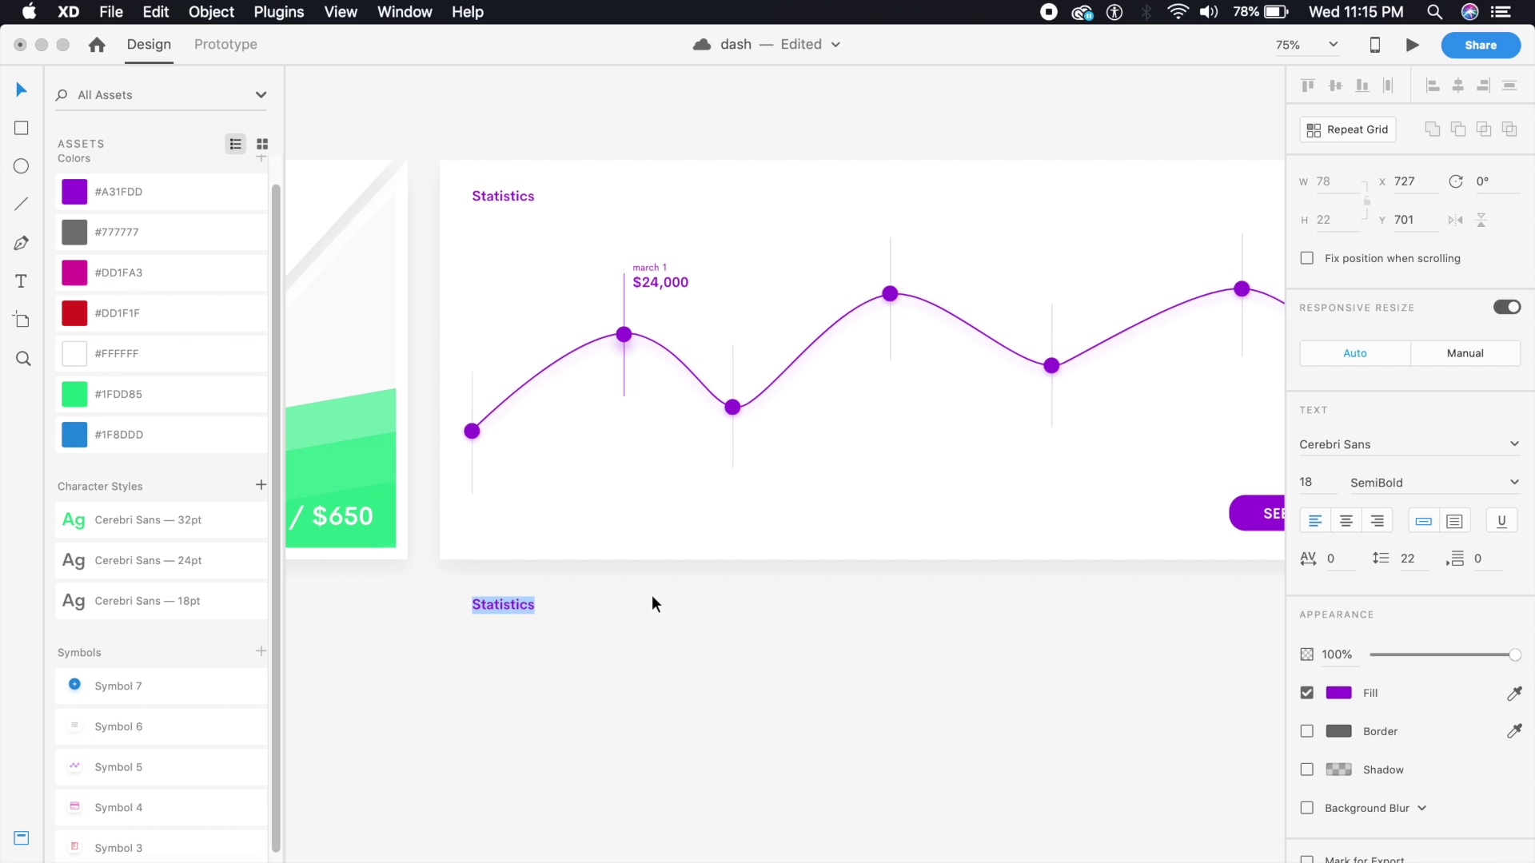
text(Transactions)
key(Escape)
Step: Colour the "Transactions" heading grey #777777
click(147, 233)
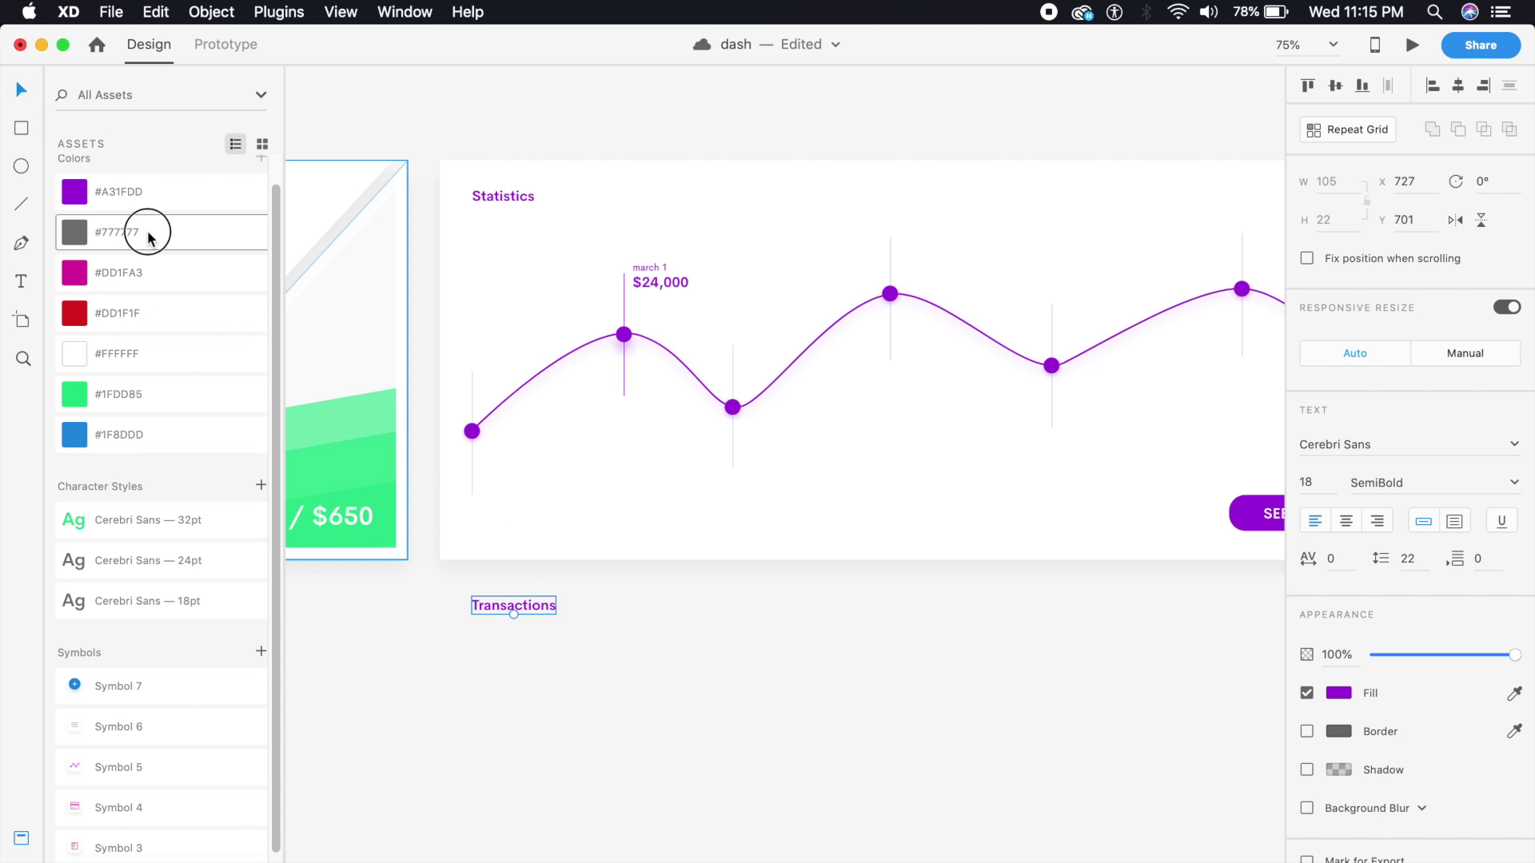
click(693, 740)
key(super+1)
scroll(679, 696, left, 3)
scroll(679, 695, down, 2)
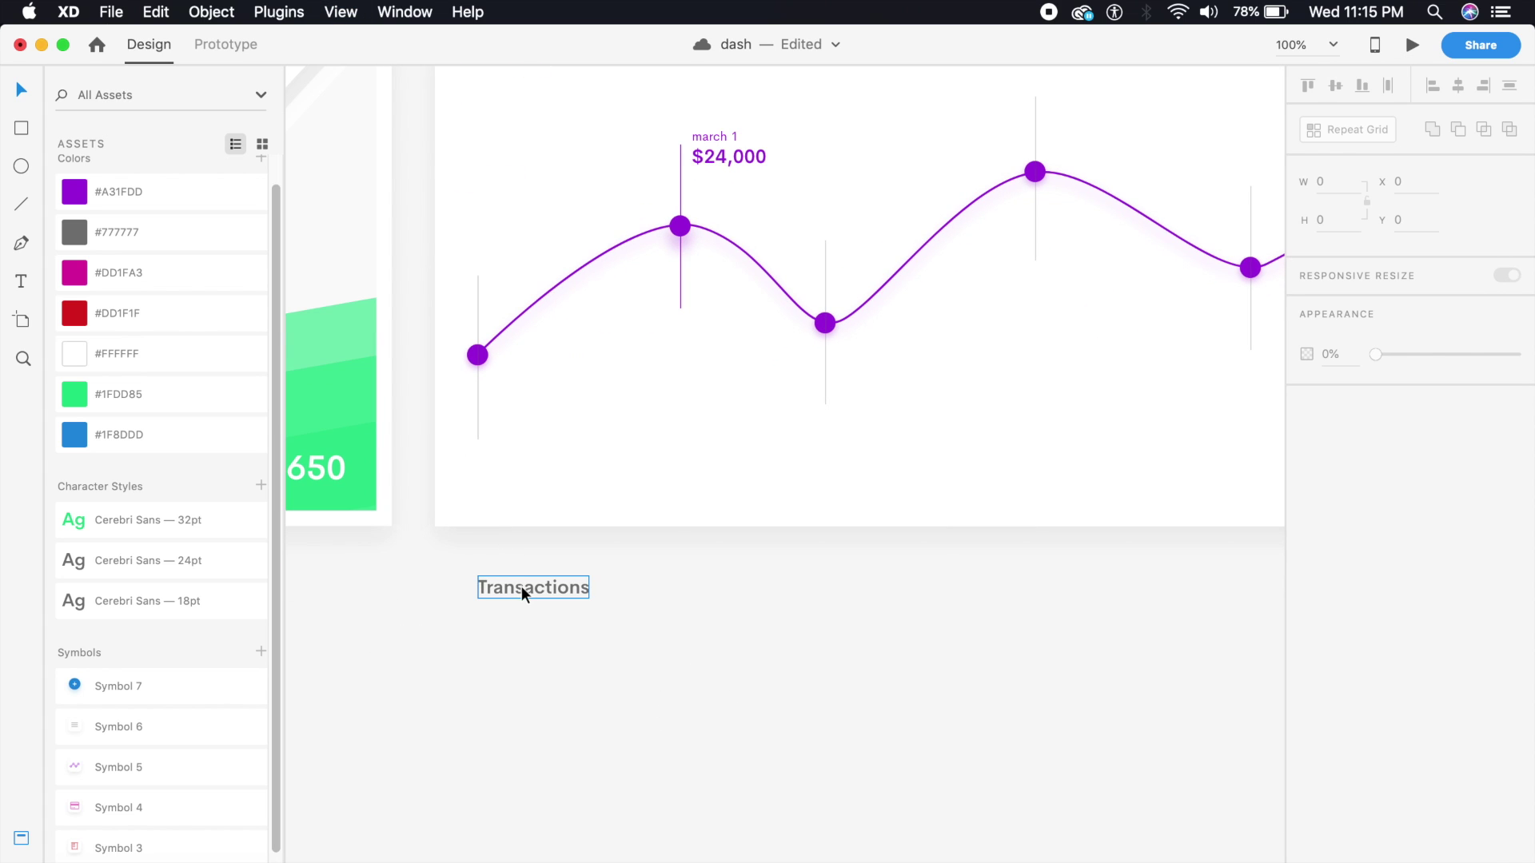
Step: Draw a square about 70 × 70 px directly below the "Transactions" heading, starting at the Statistics card's left edge
key(super+minus)
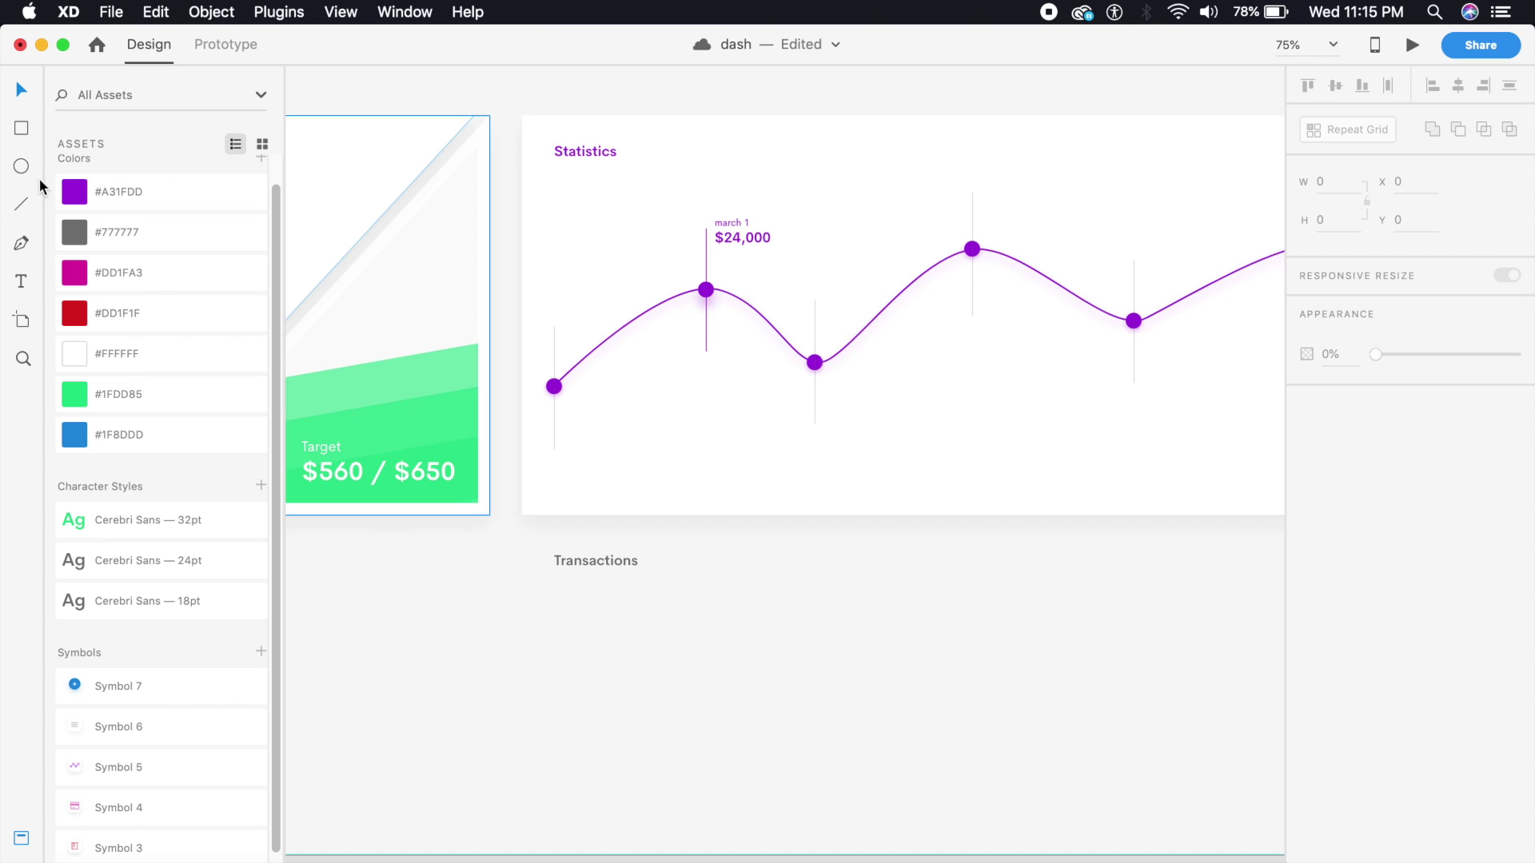
click(20, 128)
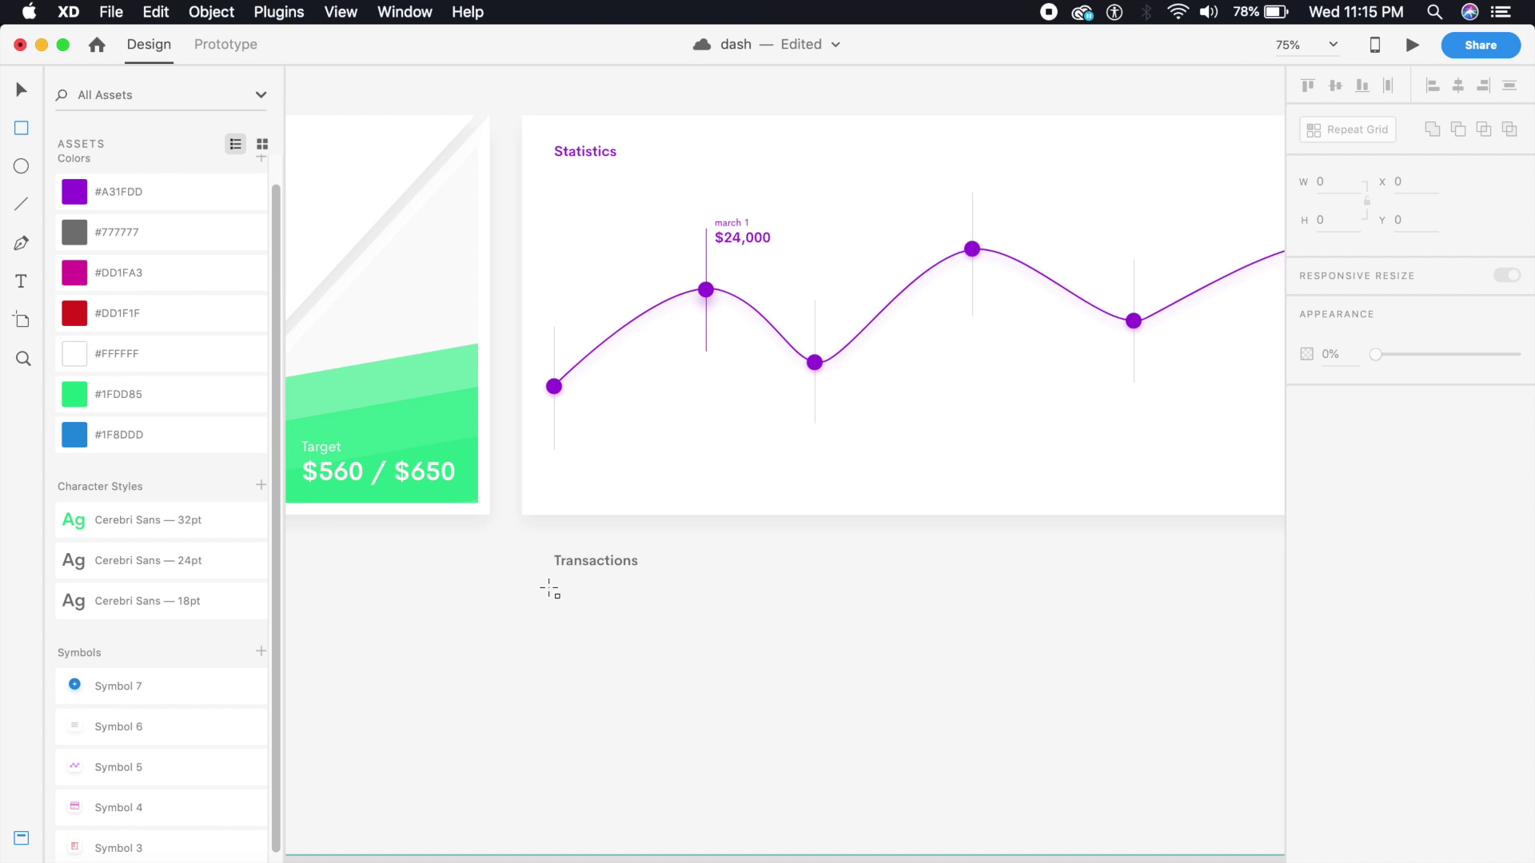
key(super+1)
drag(494, 628, 616, 672)
click(16, 88)
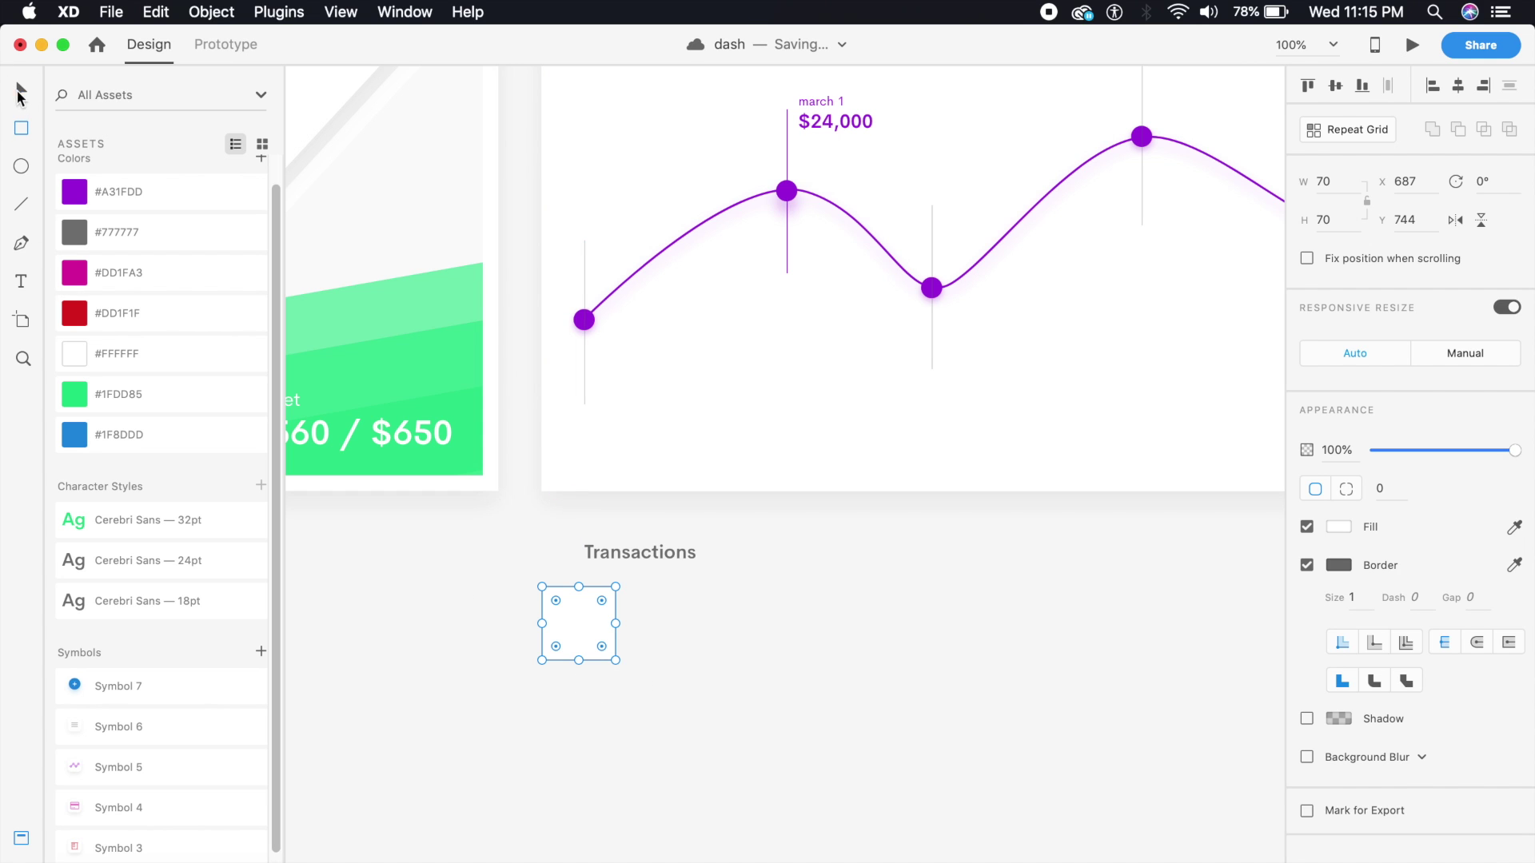
Step: Lock the square's aspect ratio and set its size to 60 × 60
click(1367, 200)
click(1345, 180)
text(60)
key(Return)
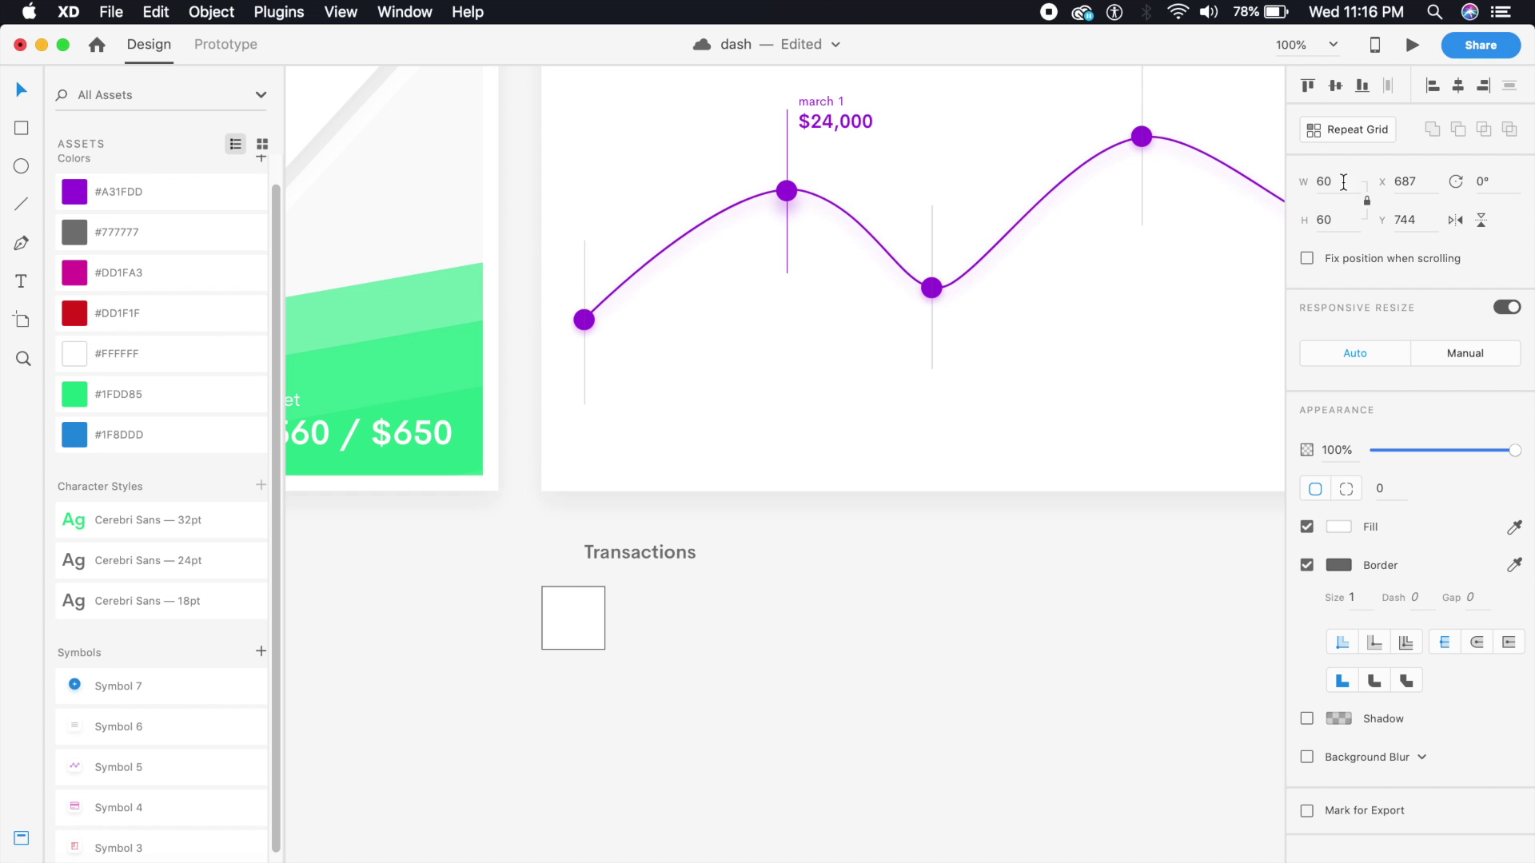
click(1039, 544)
Step: Remove the square's border, round its corners to 20 and fill it with green #1FDD85
key(super+equal)
scroll(789, 623, down, 5)
scroll(789, 623, left, 4)
click(688, 457)
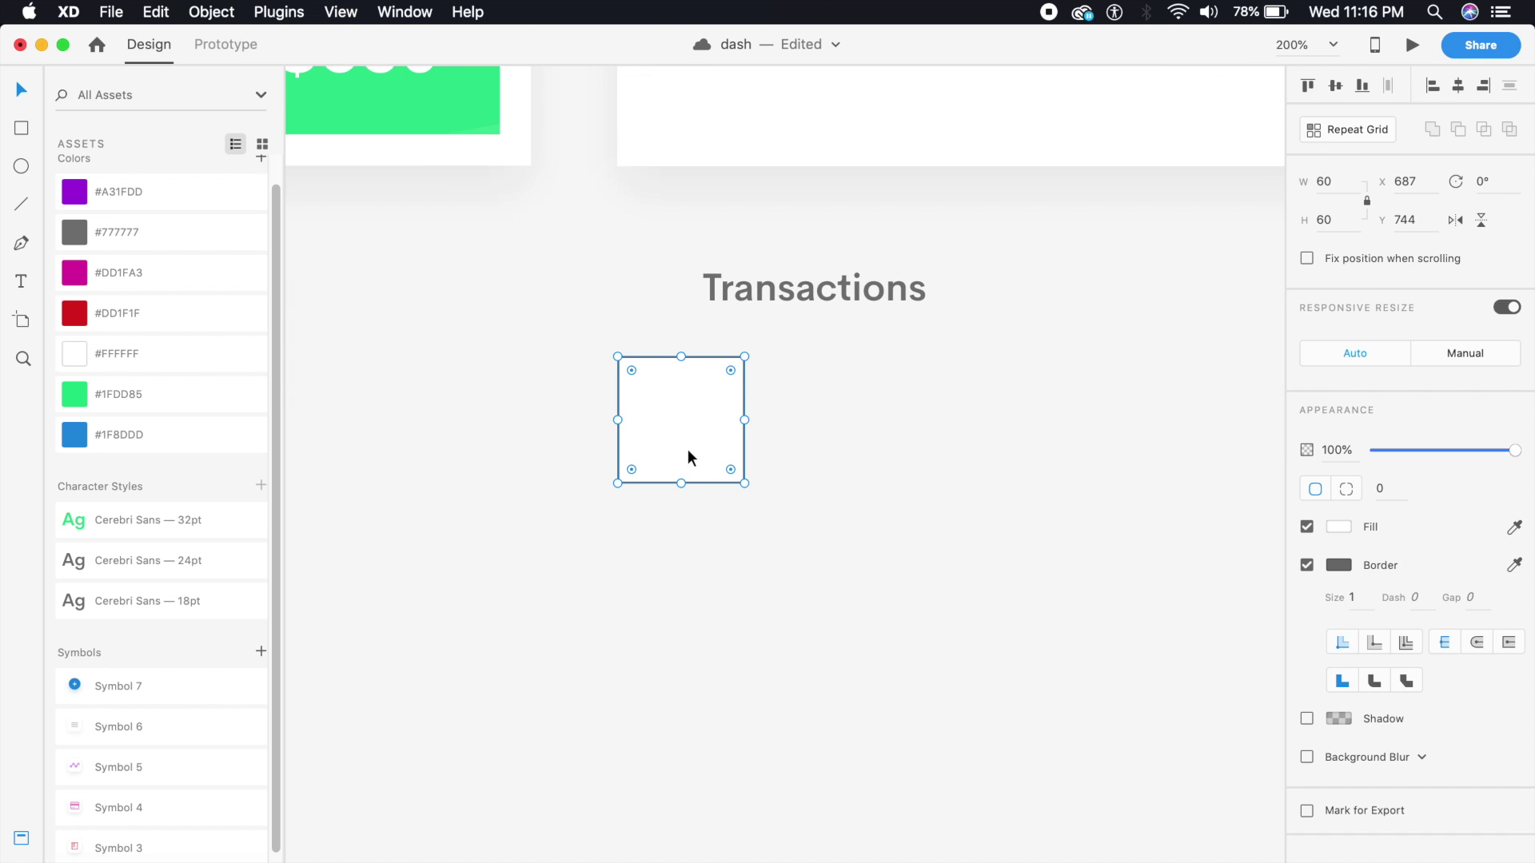
click(1306, 565)
click(1390, 489)
text(20)
key(Return)
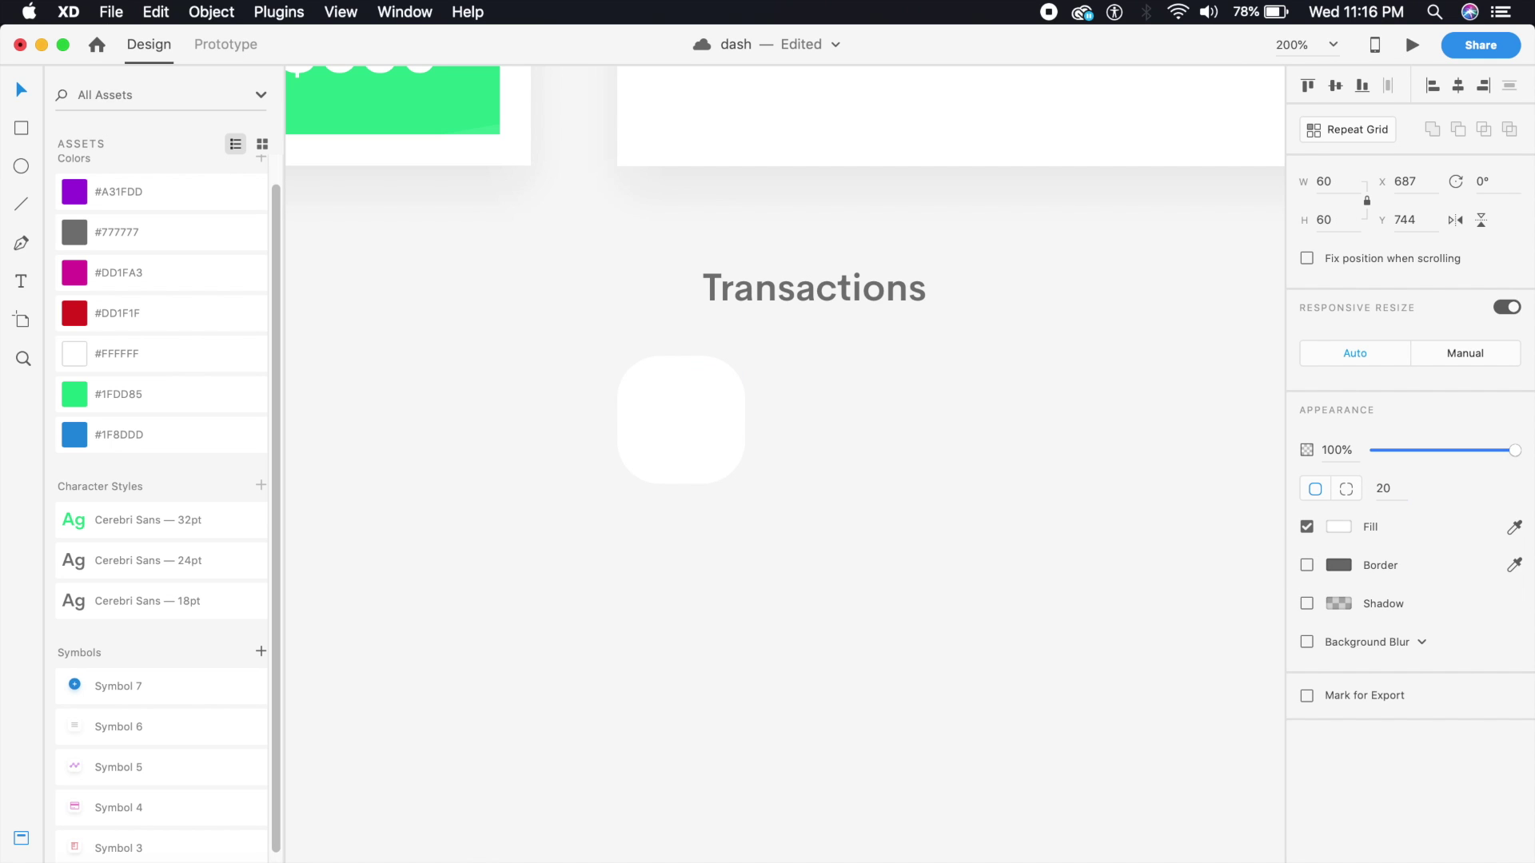
click(209, 404)
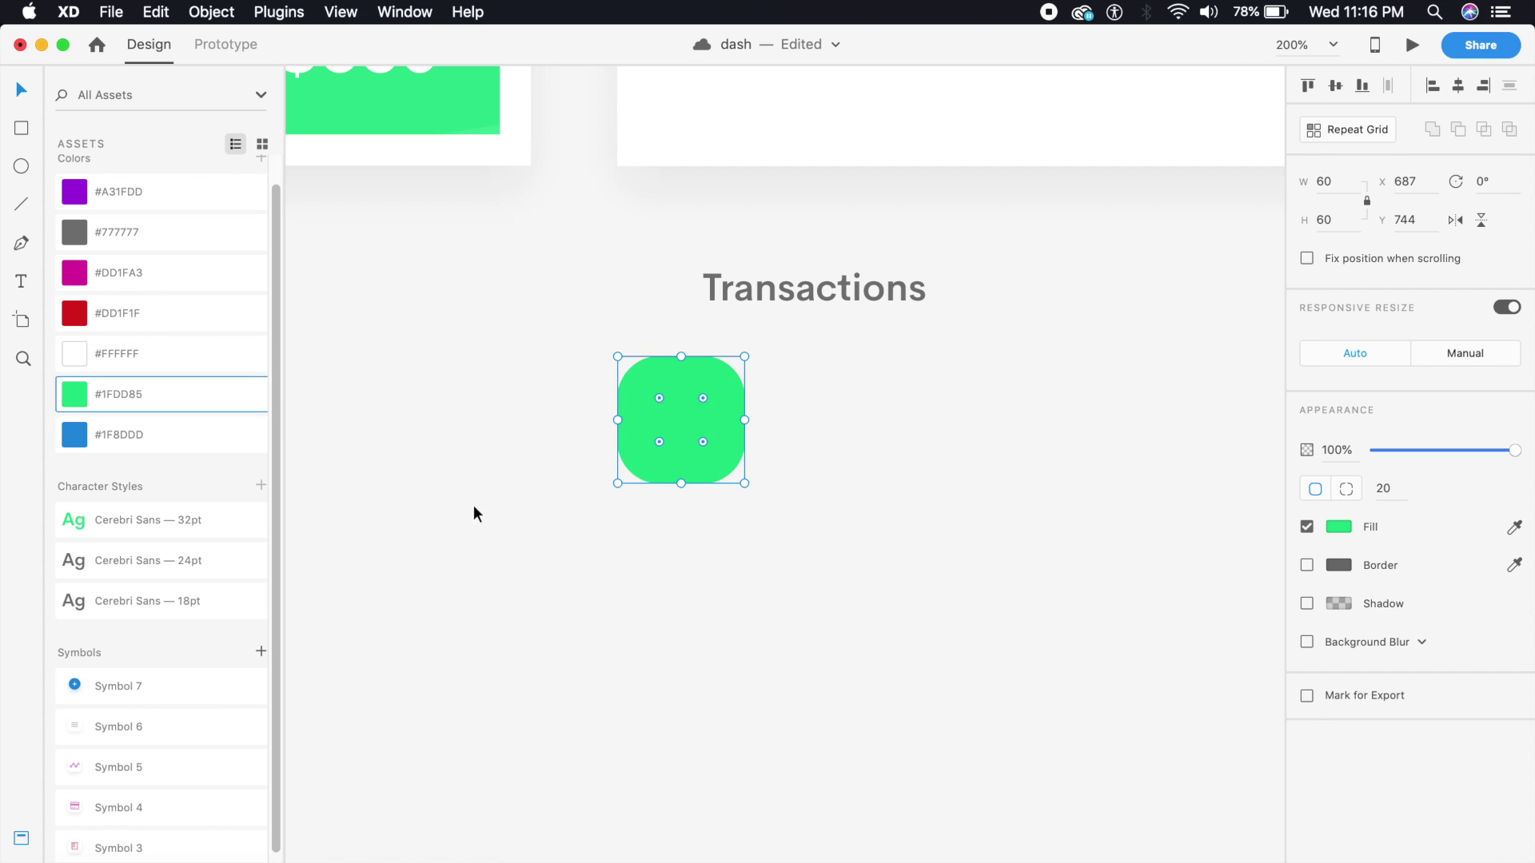
click(654, 629)
Step: Add the text "1" in white 18 pt SemiBold at the centre of the green square
key(super+1)
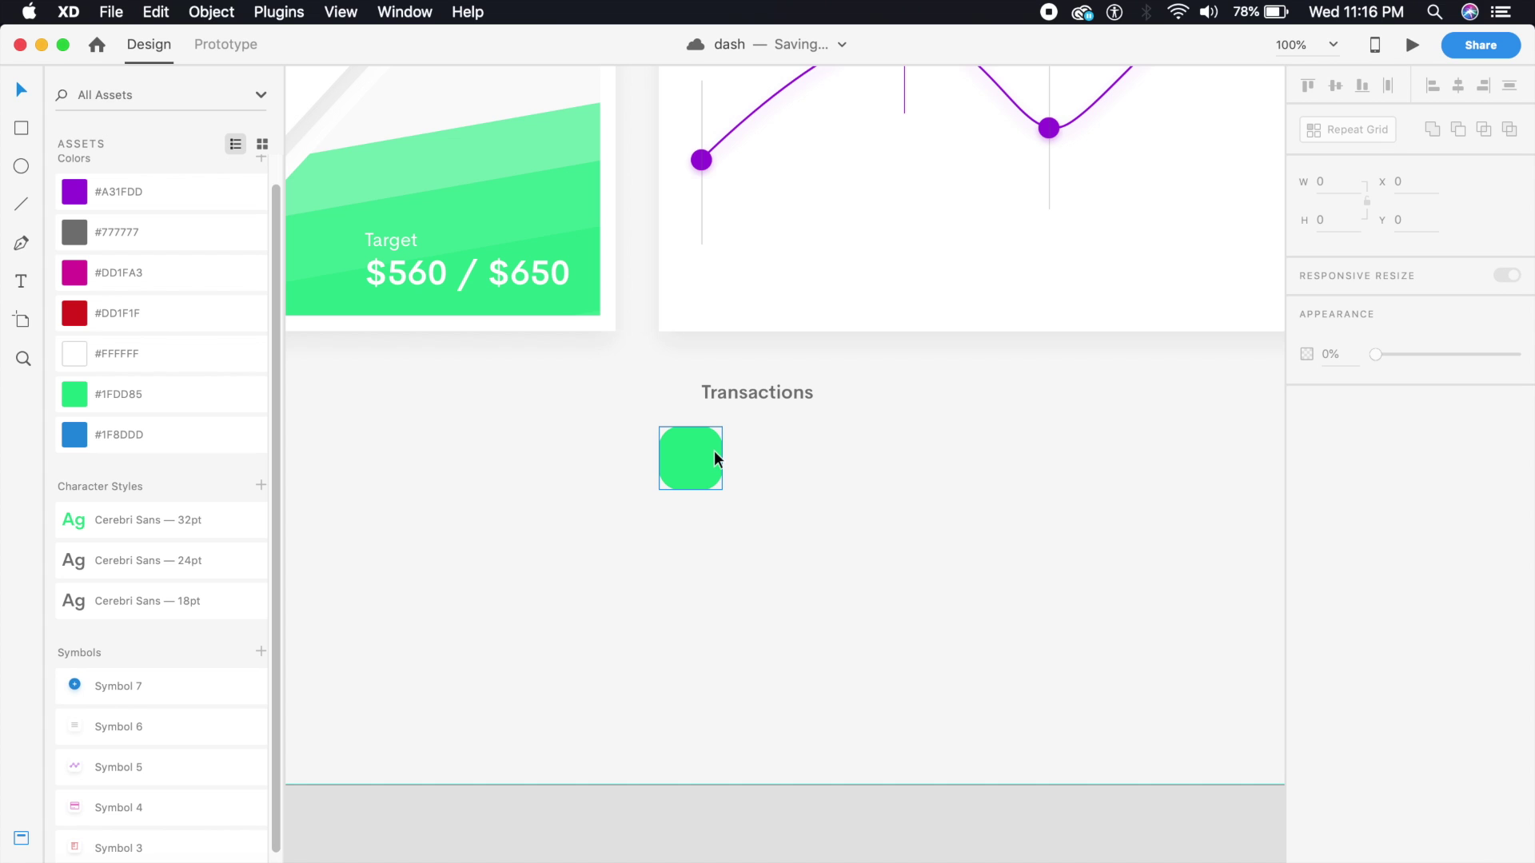
click(713, 450)
click(810, 494)
key(super+equal)
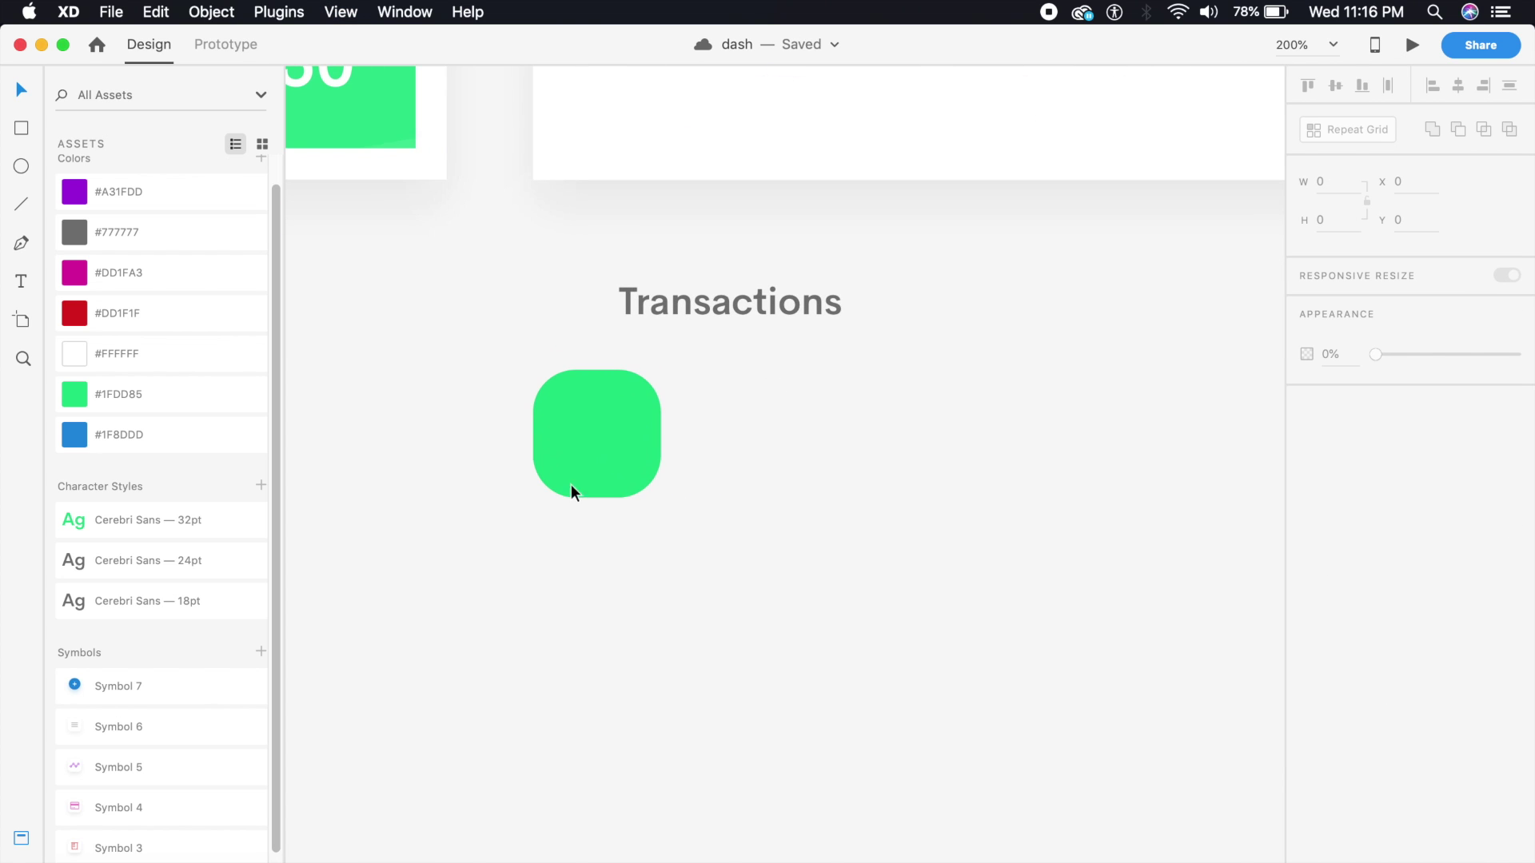
click(20, 282)
click(598, 425)
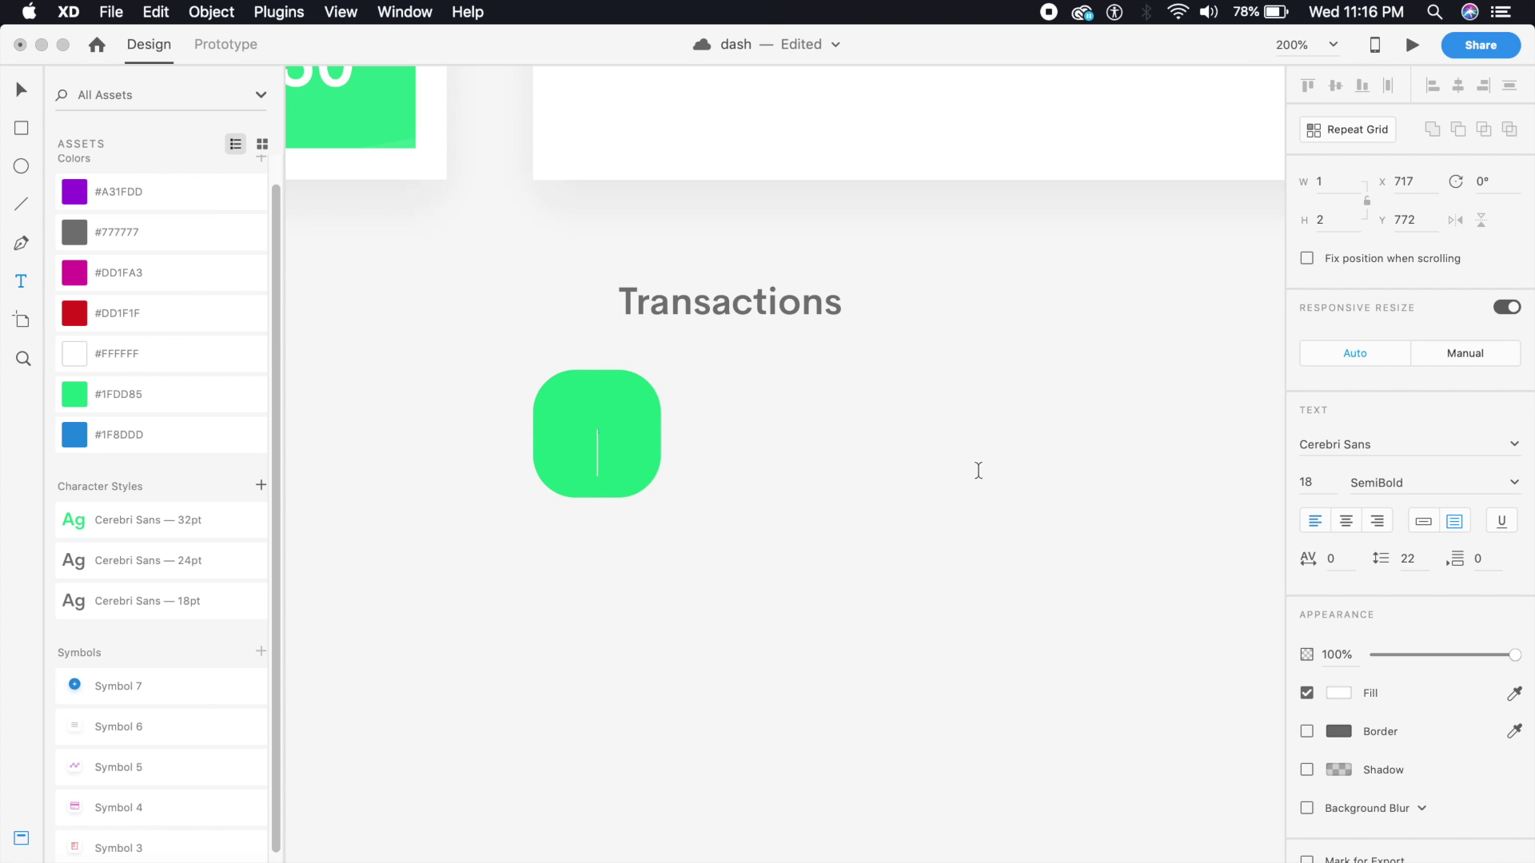
text(1)
click(20, 89)
Step: Duplicate the "1" just below itself in the green square and change the copy's text to "March"
mouse_move(606, 450)
mouse_down()
mouse_move(572, 514)
mouse_move(594, 421)
mouse_move(600, 460)
mouse_up()
key(Escape)
double_click(602, 462)
text(March)
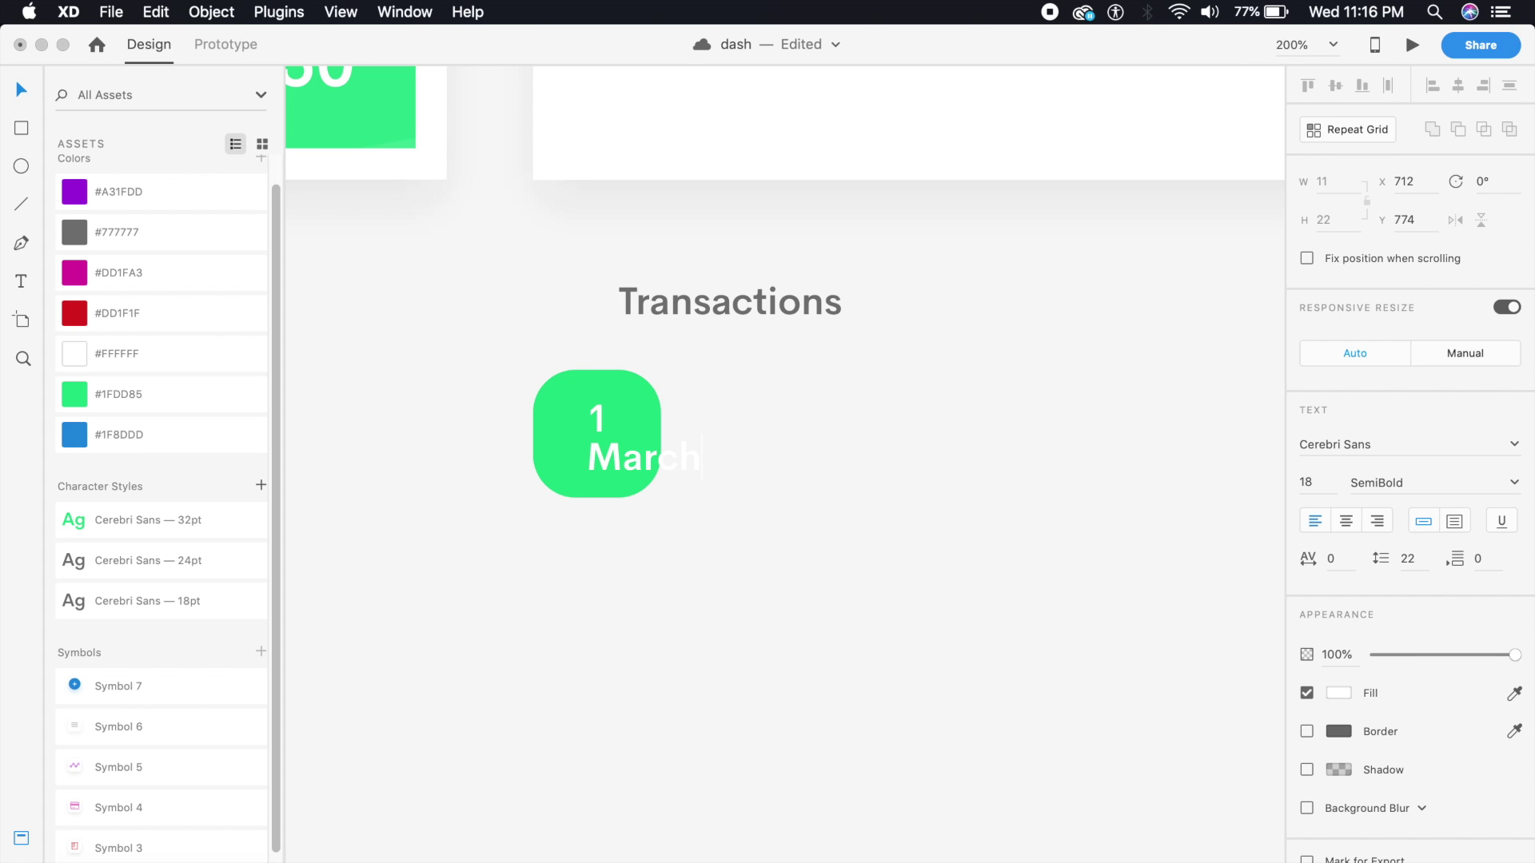
key(Escape)
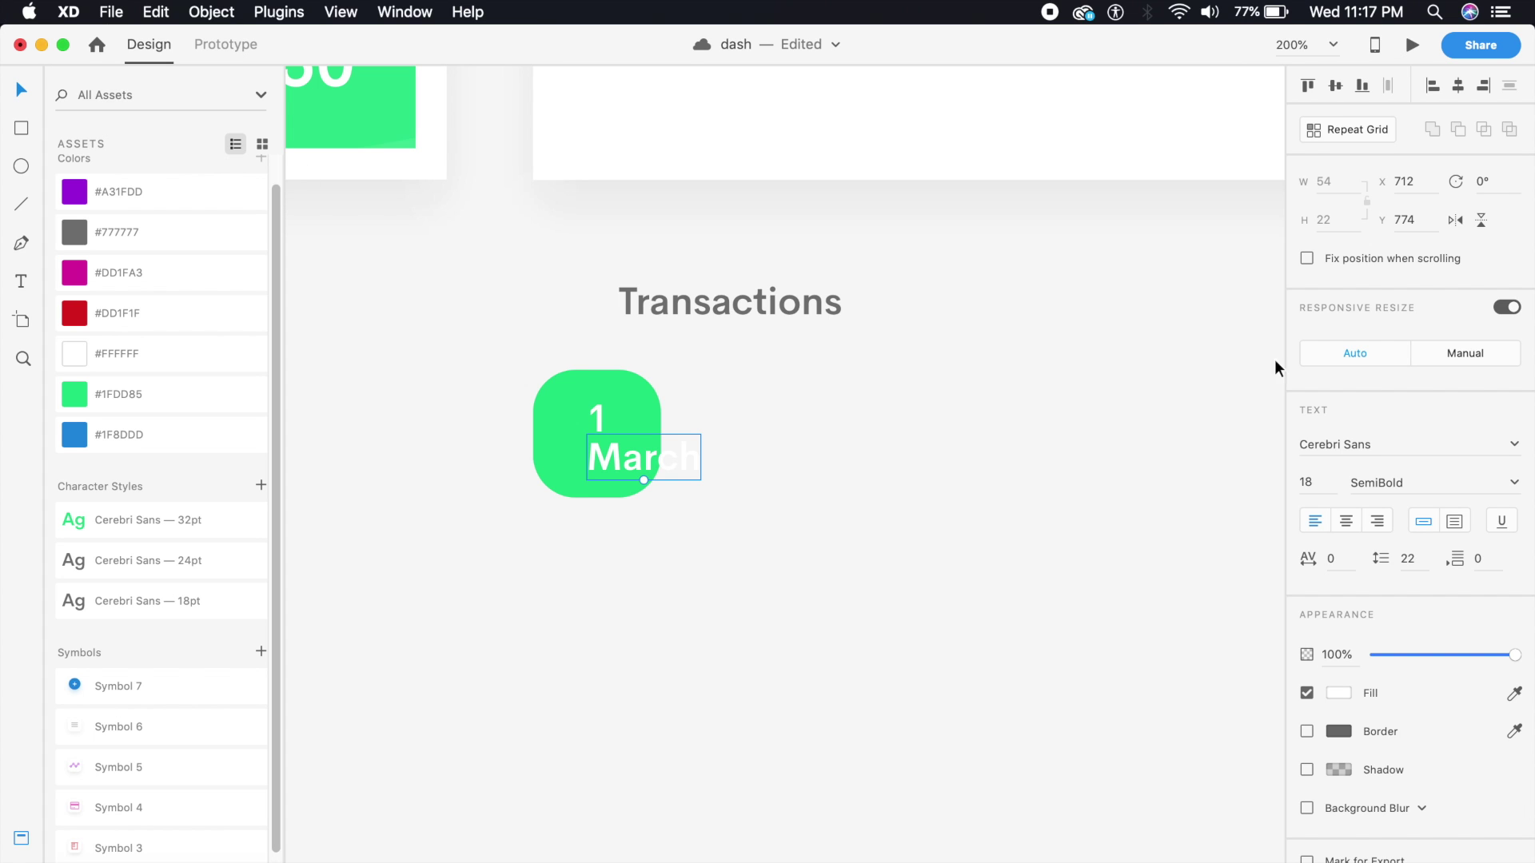
Step: Set the "March" text to Regular weight and size 16
click(1513, 483)
click(1407, 507)
click(1311, 482)
text(12)
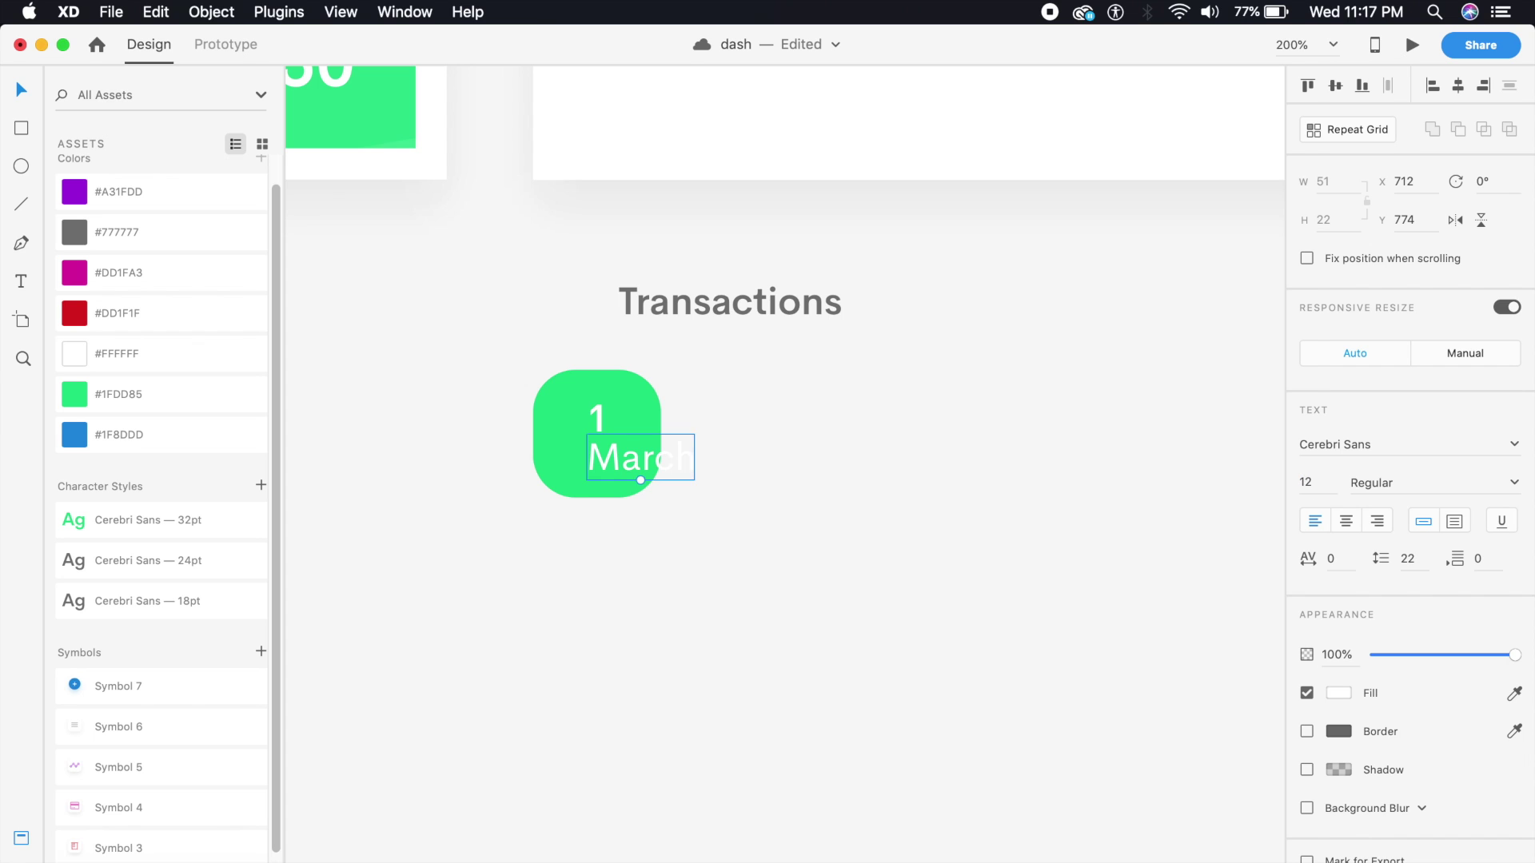
key(Return)
click(1310, 483)
text(16)
key(Return)
key(Escape)
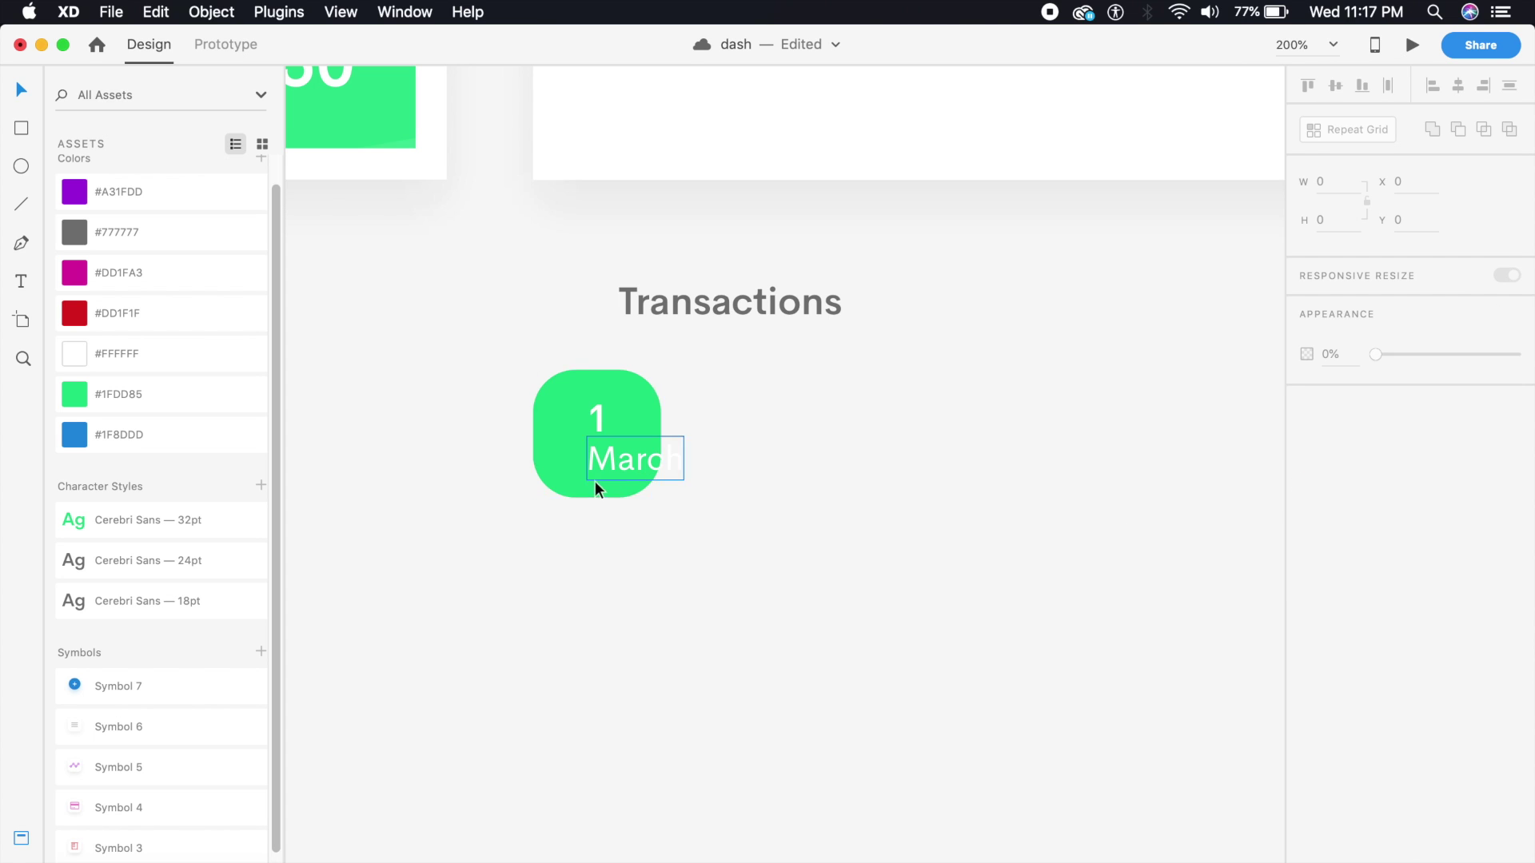
Step: Centre "March" horizontally beneath the "1" and group the two texts
drag(650, 473, 617, 472)
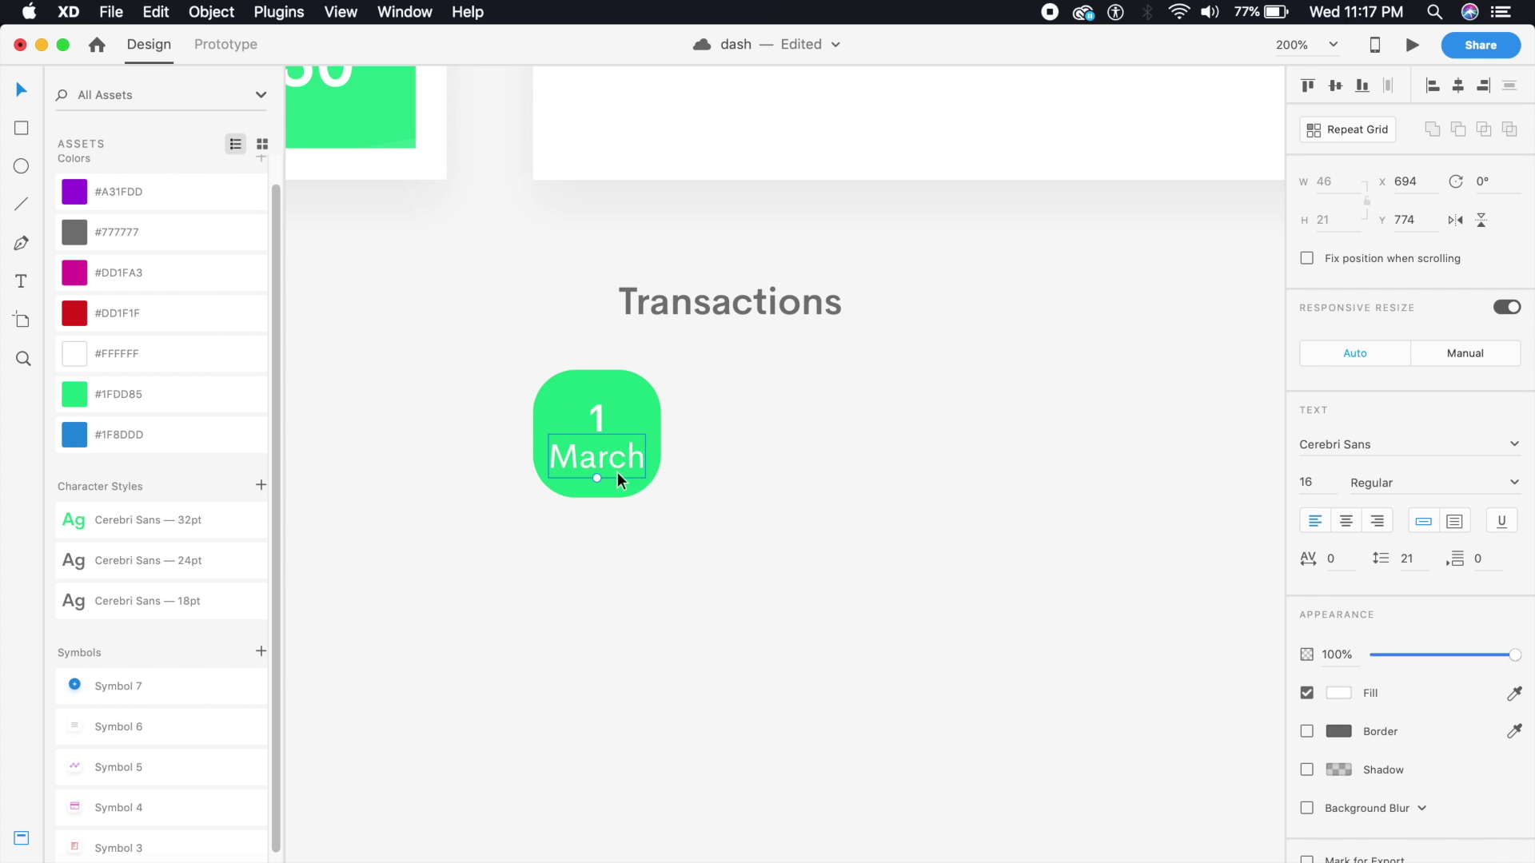
key(Escape)
key(super+equal)
click(620, 468)
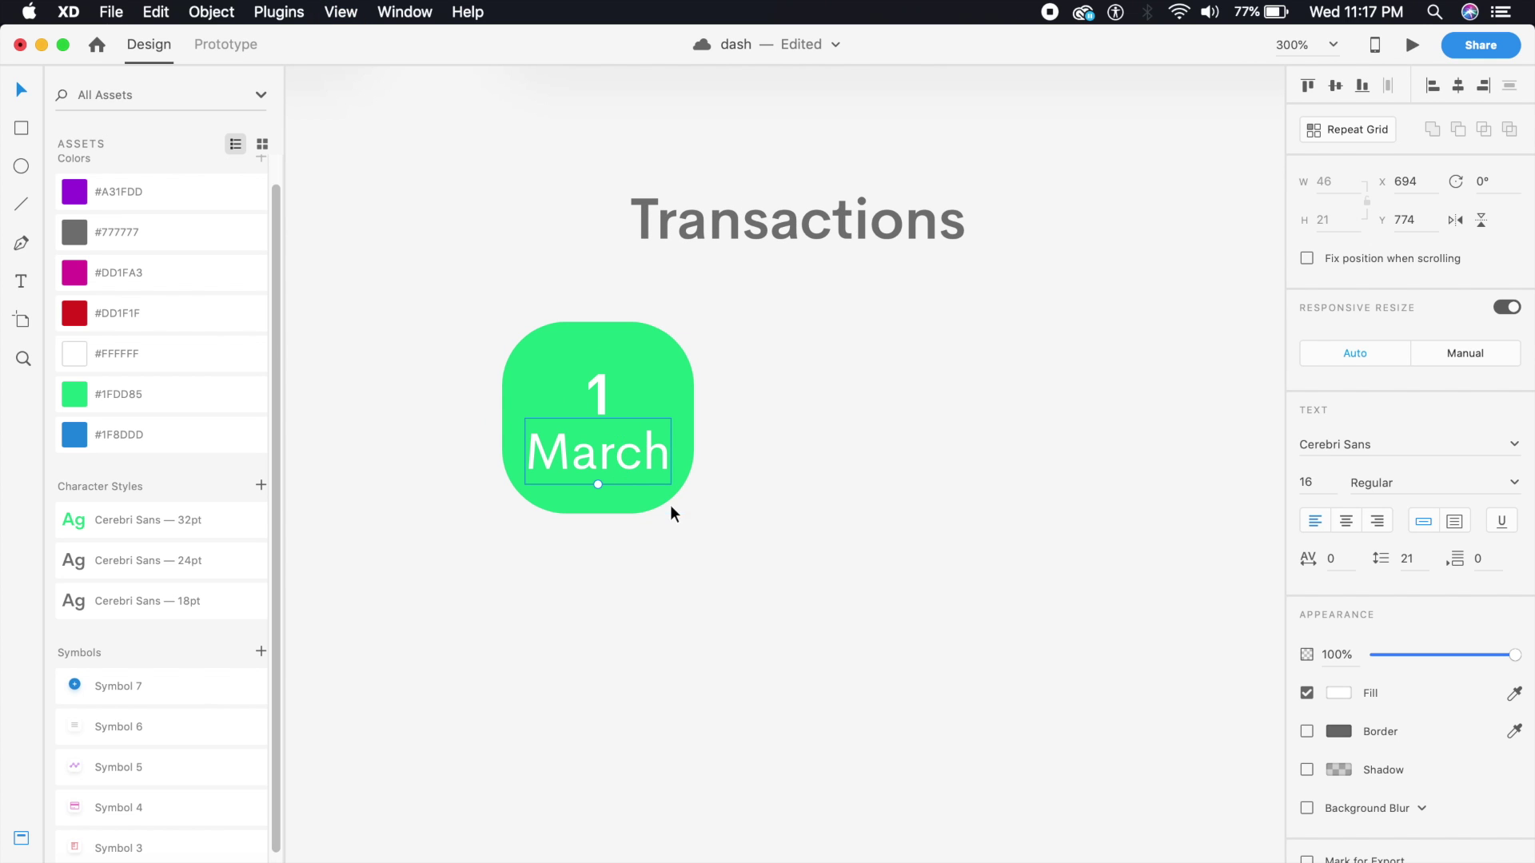
shift+click(602, 403)
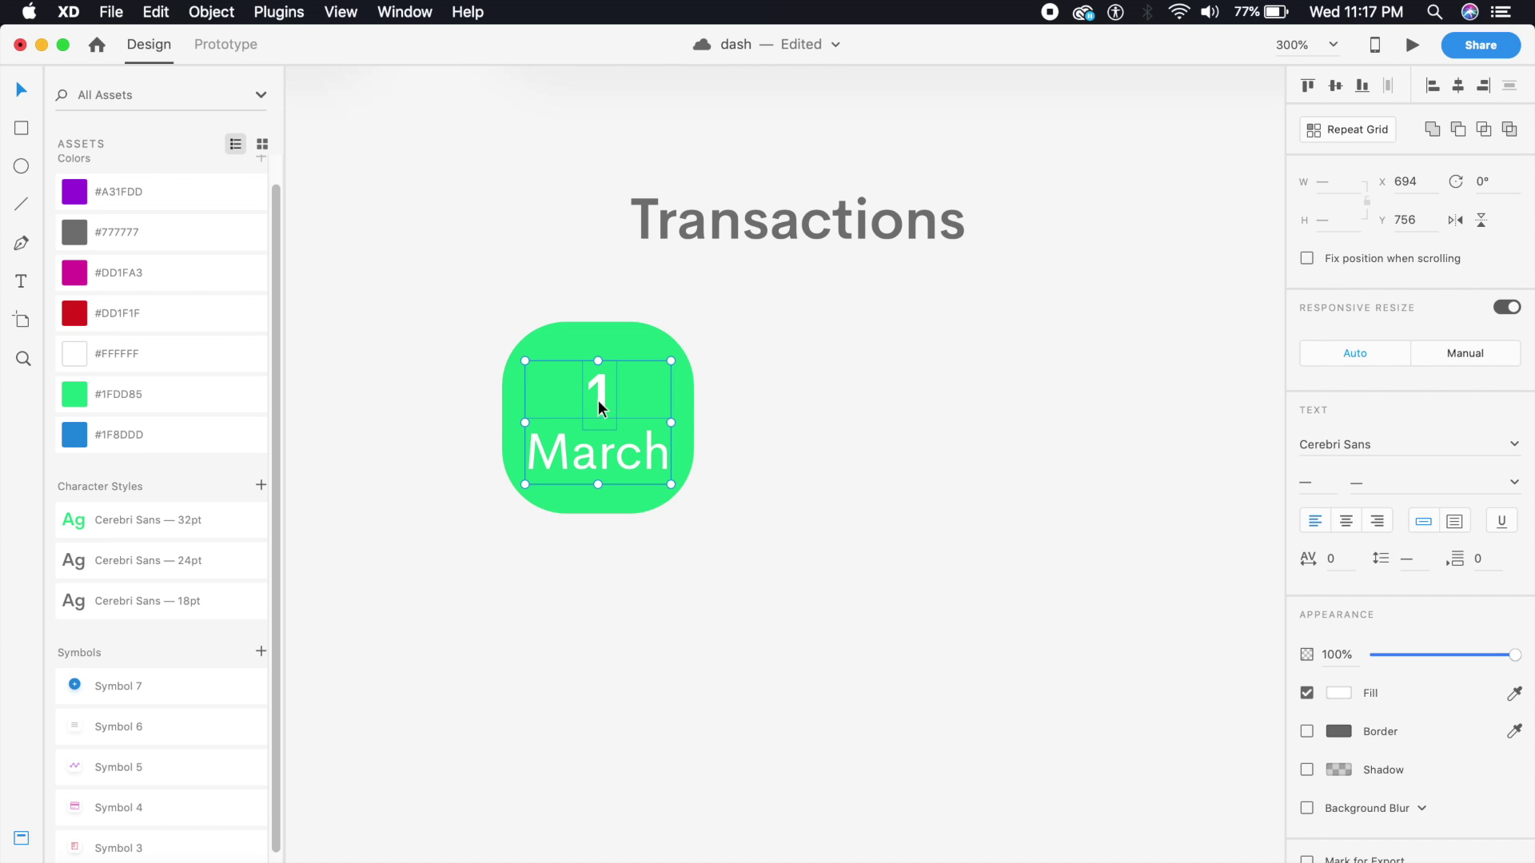
key(super+g)
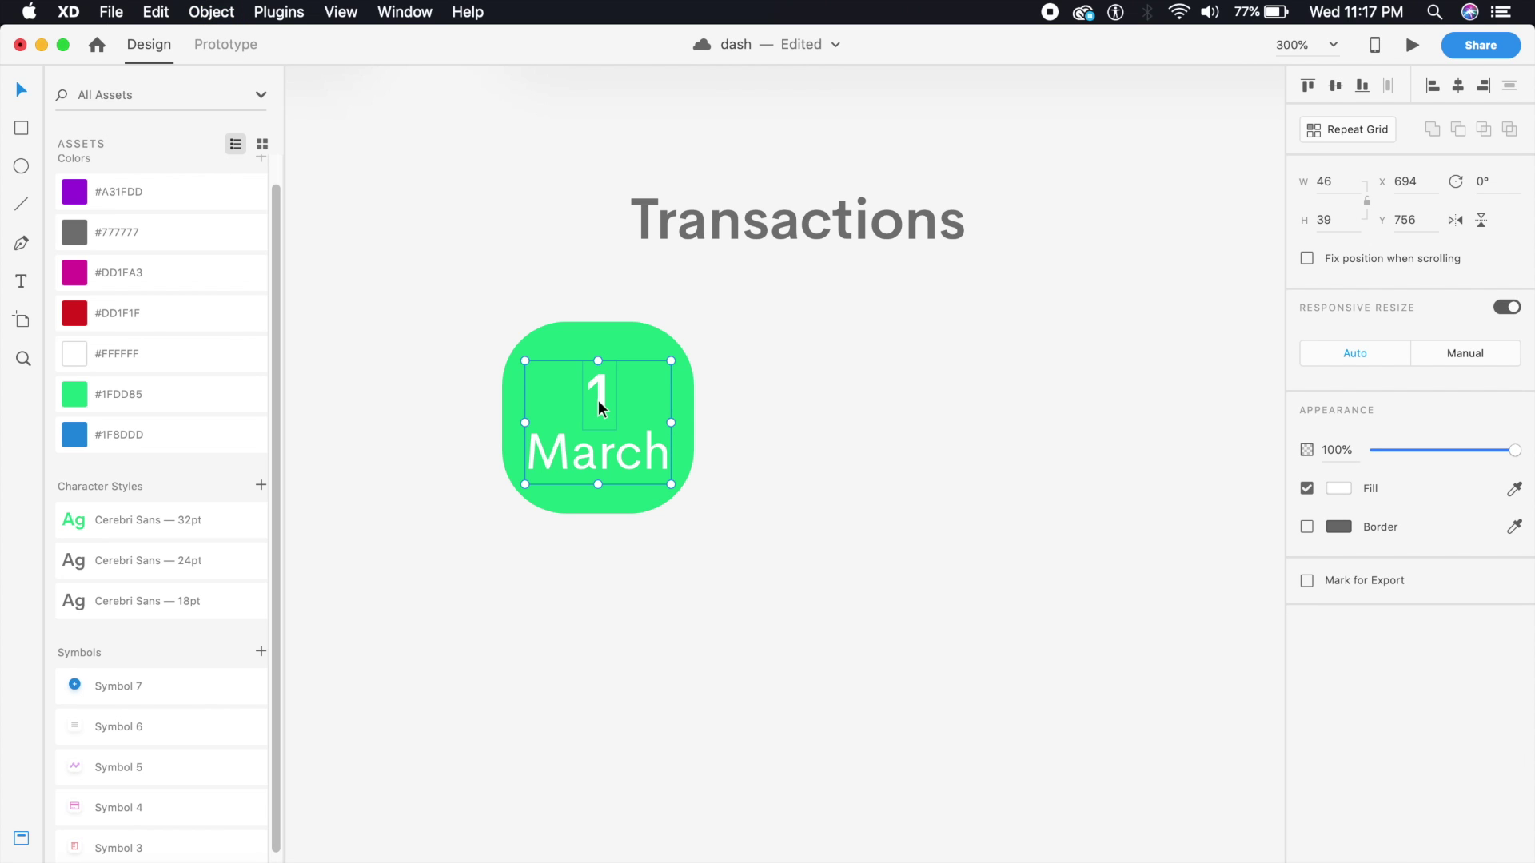
Step: Nudge the date text group to the vertical centre of the green square at Y 755 and group it with the square
key(Up)
key(Up)
key(Up)
key(Up)
key(Up)
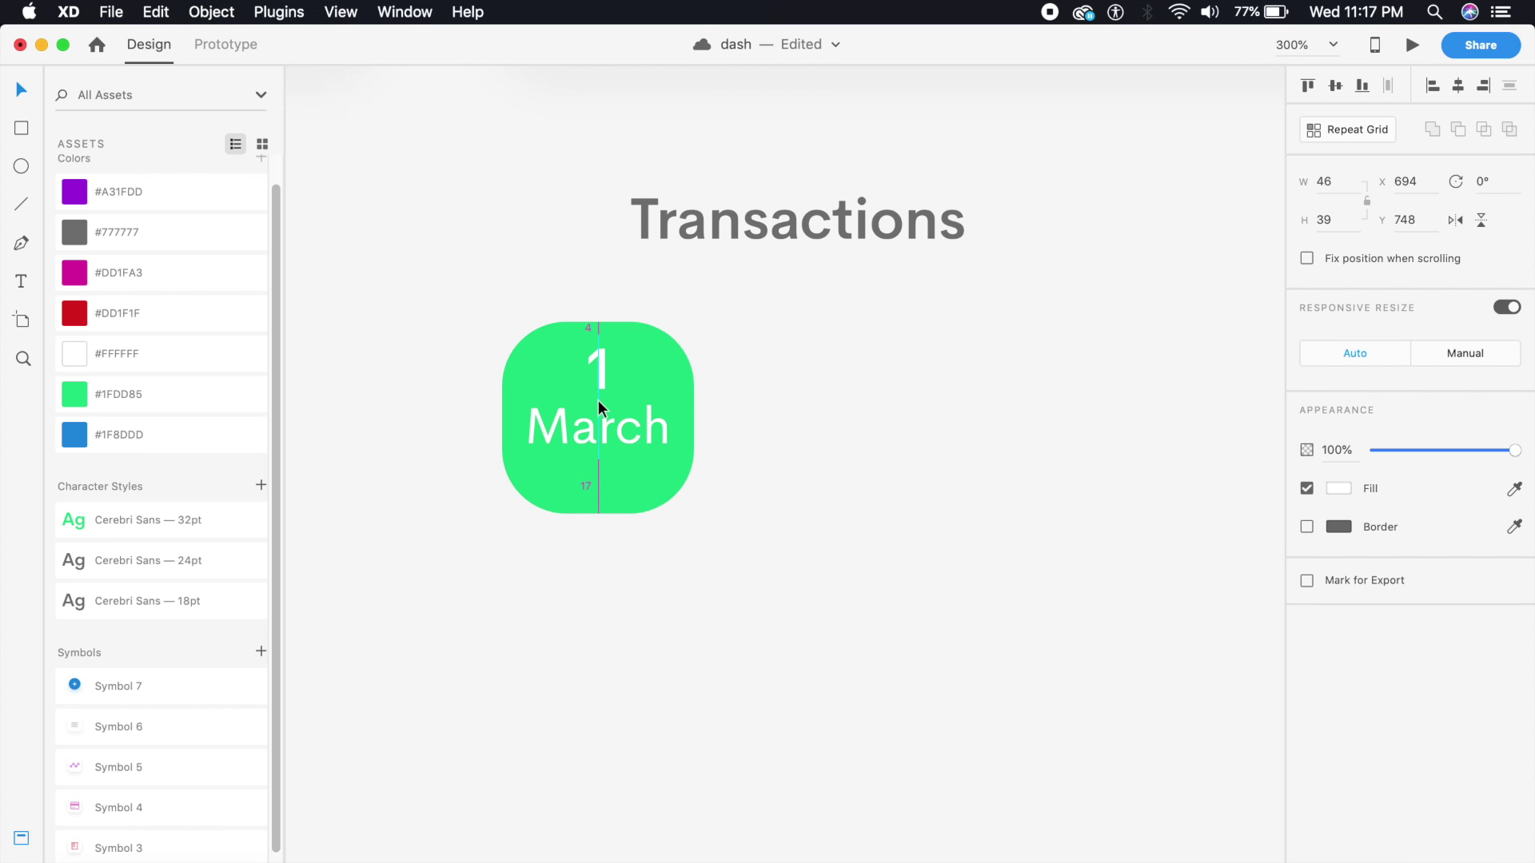
key(Down)
key(Down)
key(Down)
key(Down)
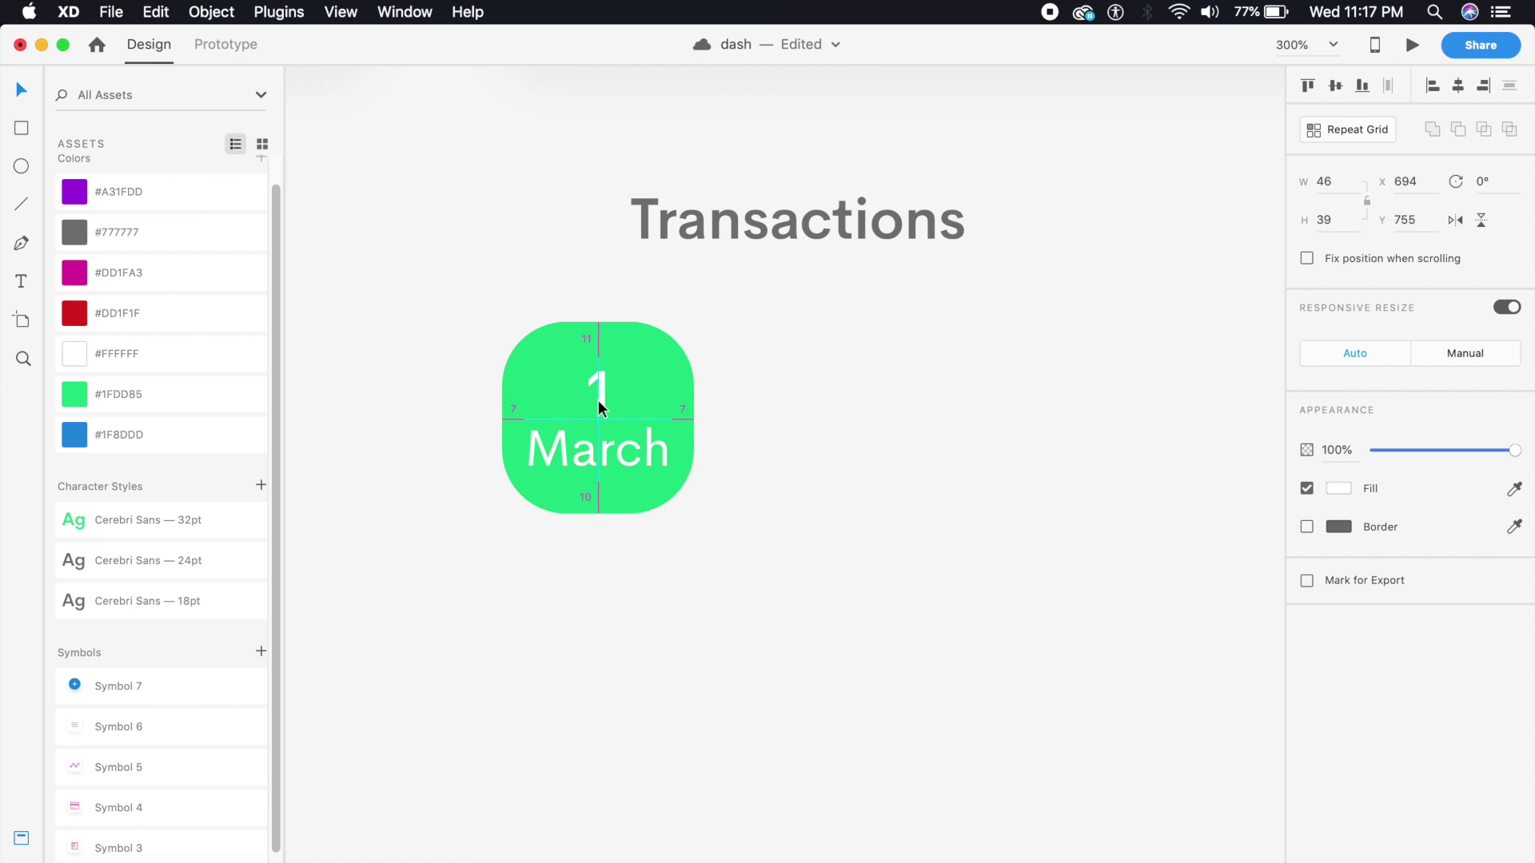
click(558, 380)
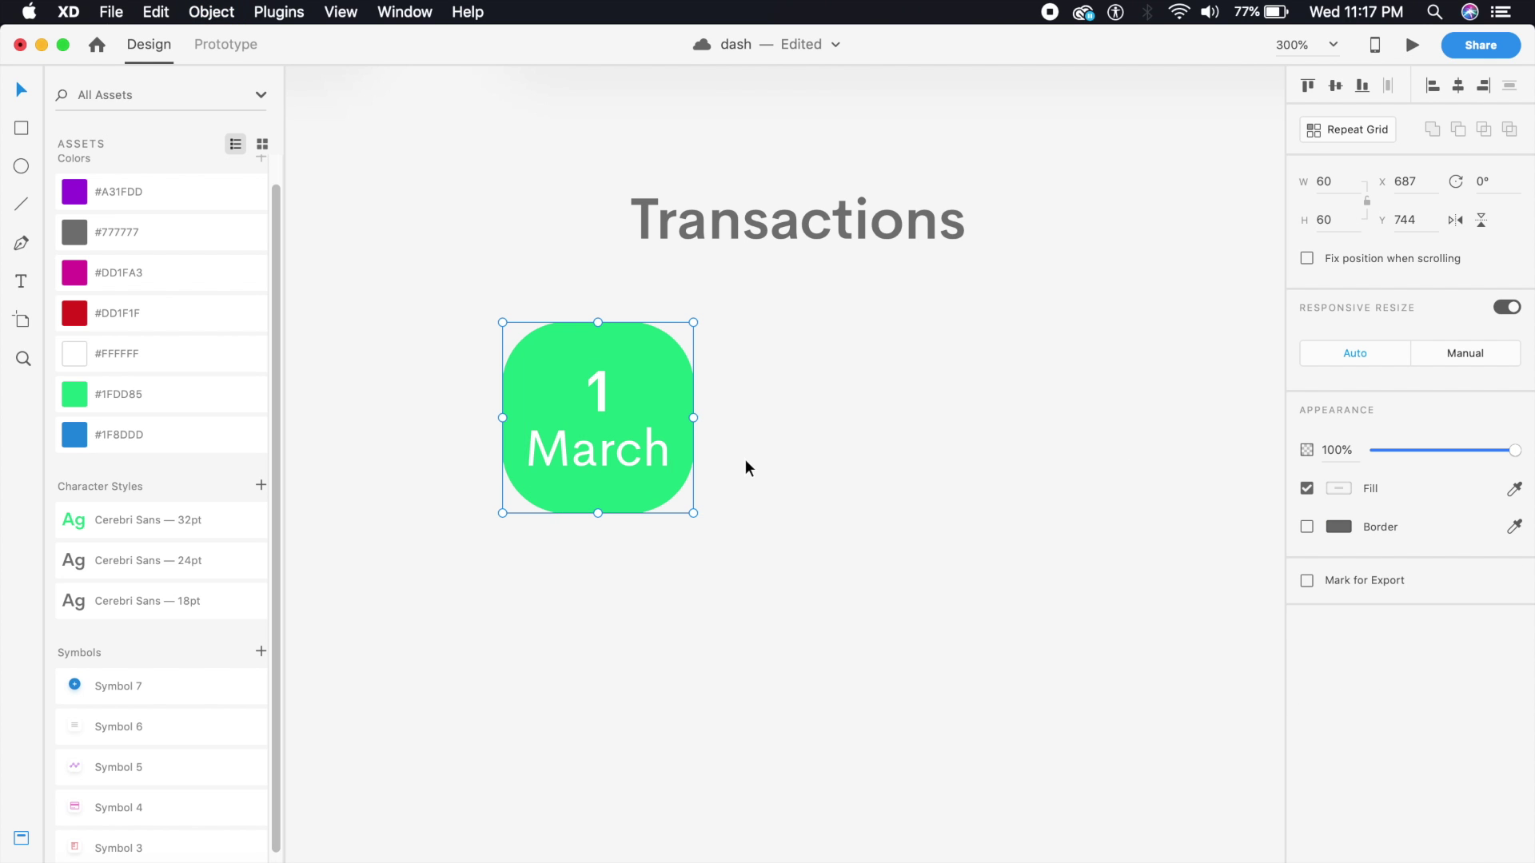
key(super+1)
click(735, 516)
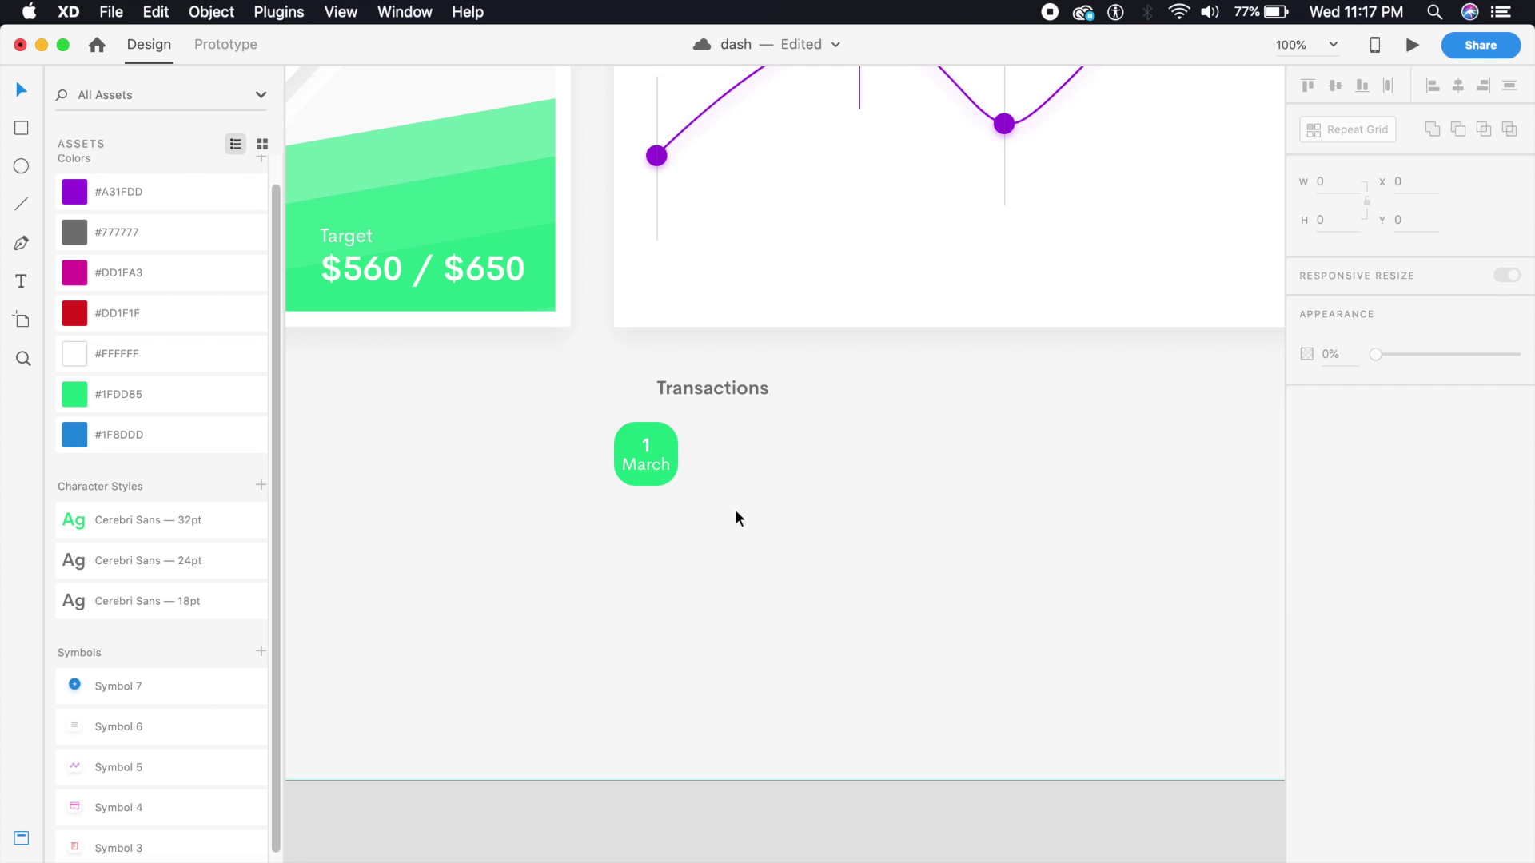
Step: Draw a white rectangle about 210 × 60 px just right of the date badge, aligned to its top and height
click(22, 127)
click(694, 426)
drag(693, 425, 911, 490)
click(22, 88)
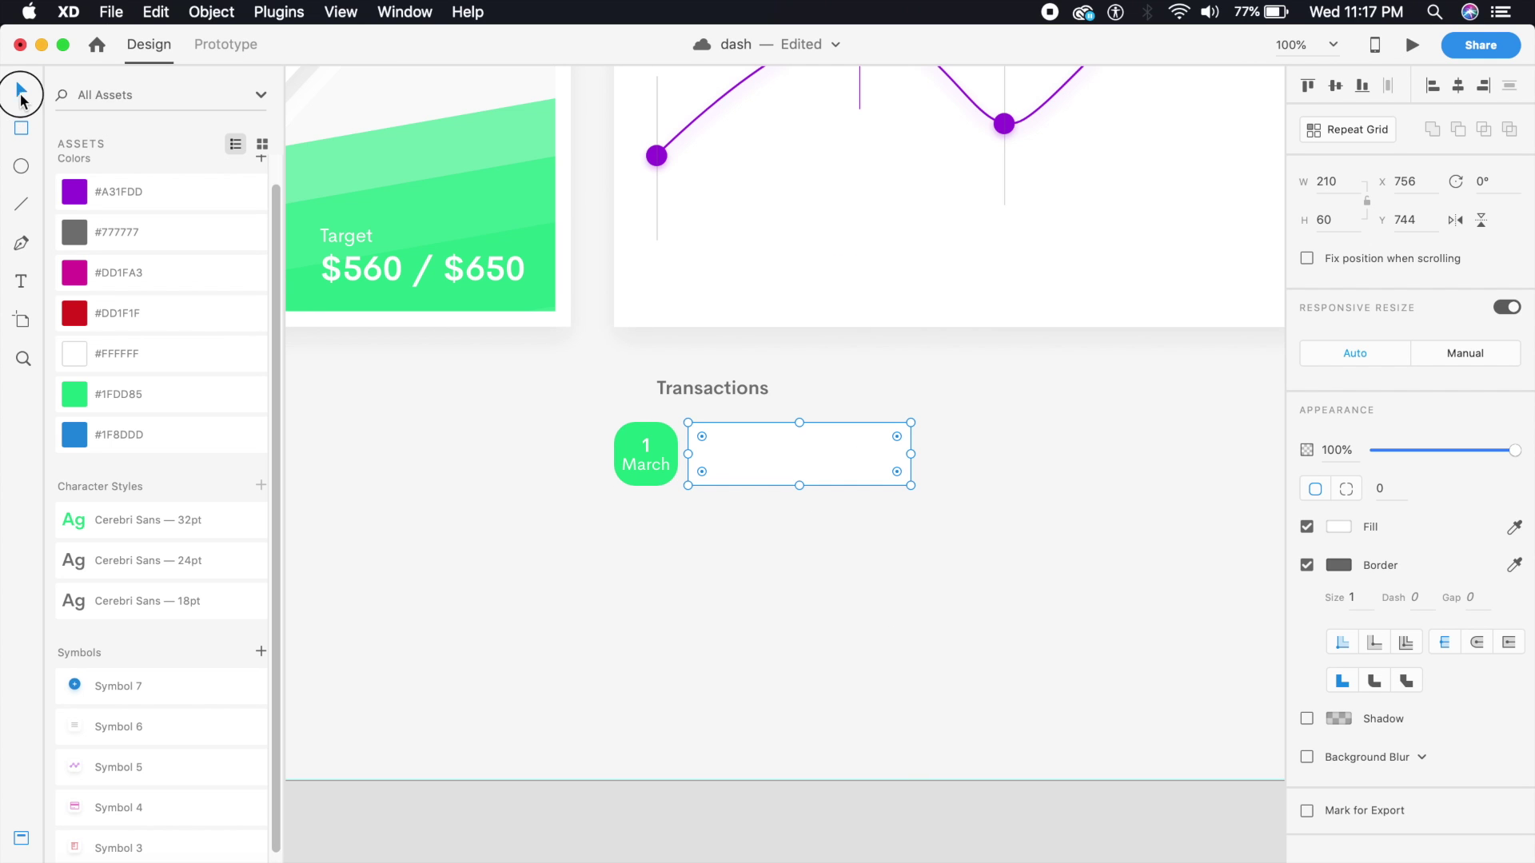
Step: Remove the white rectangle's border and round its corners to 20
click(1306, 565)
click(1394, 490)
text(20)
key(Return)
click(1014, 592)
Step: Add the text "$50" in the upper left of the white rectangle, coloured green #1FDD85 in SemiBold weight
key(super+2)
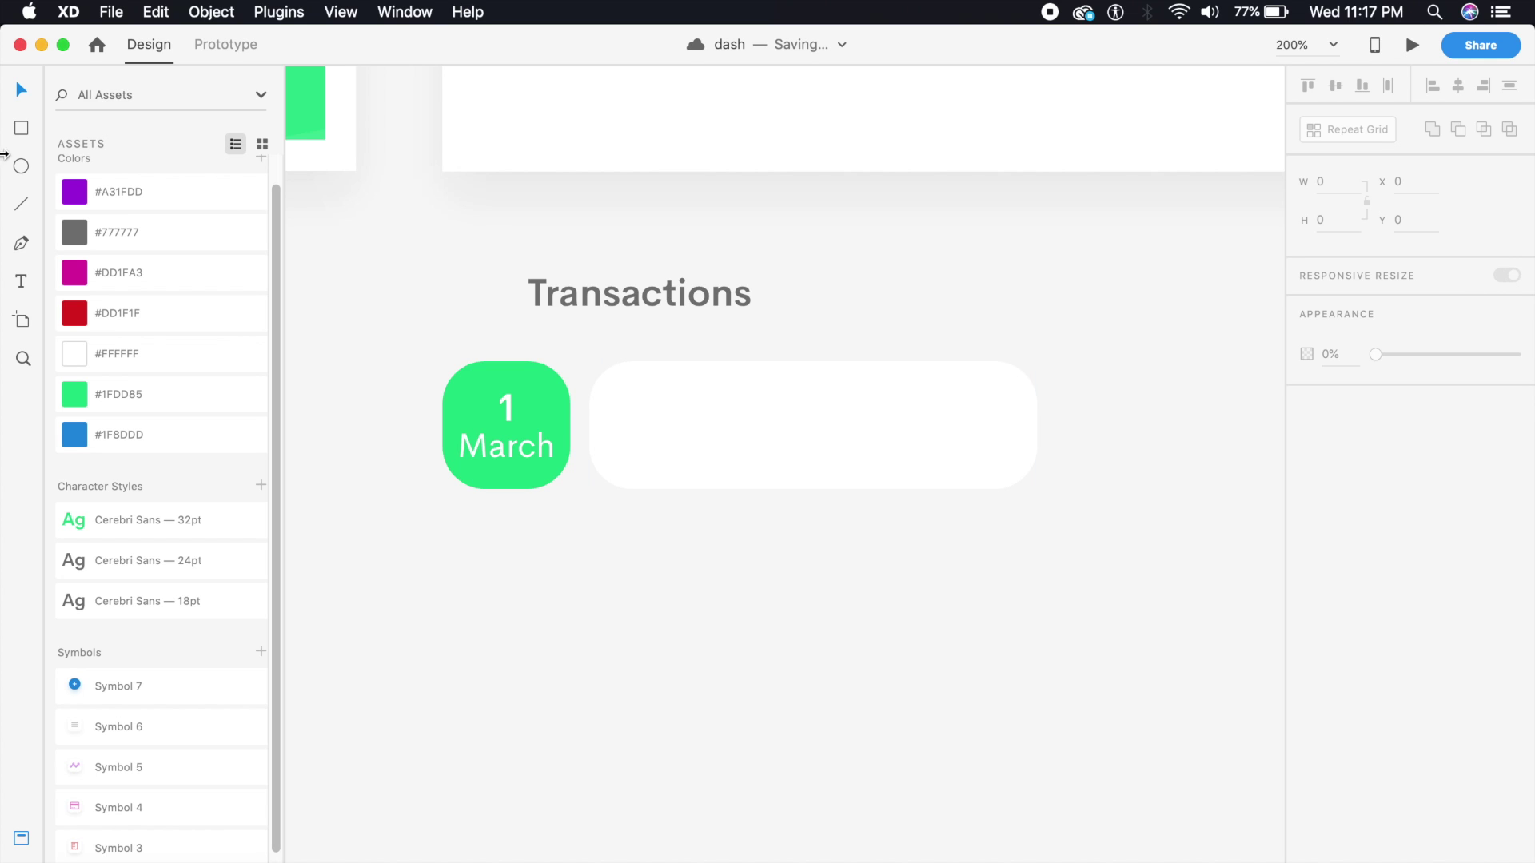
click(637, 400)
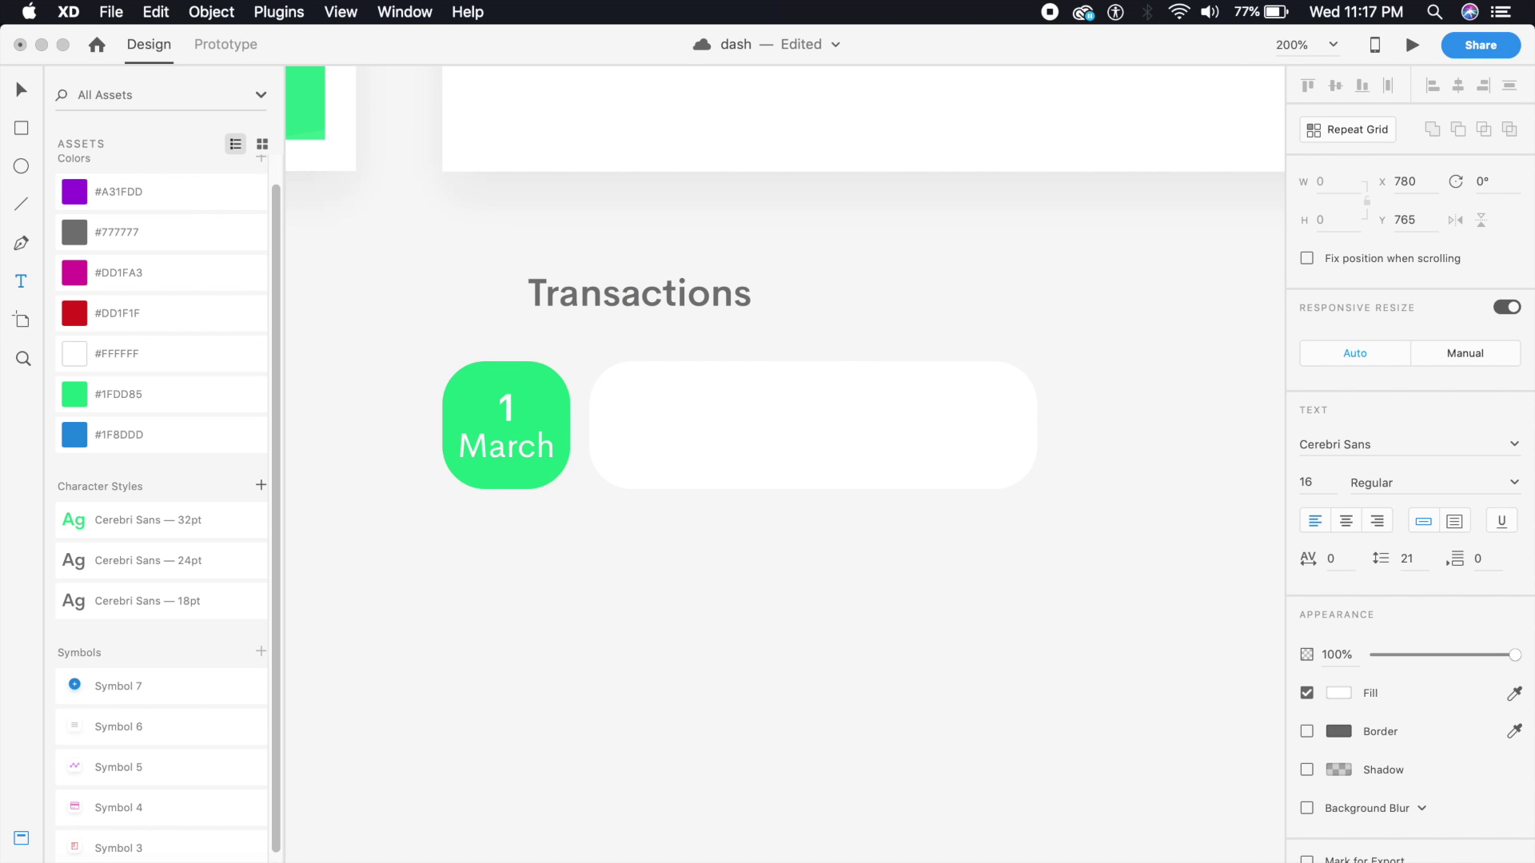
click(21, 89)
click(200, 392)
click(717, 419)
mouse_move(678, 401)
mouse_down()
mouse_move(635, 414)
mouse_move(657, 395)
mouse_up()
click(627, 420)
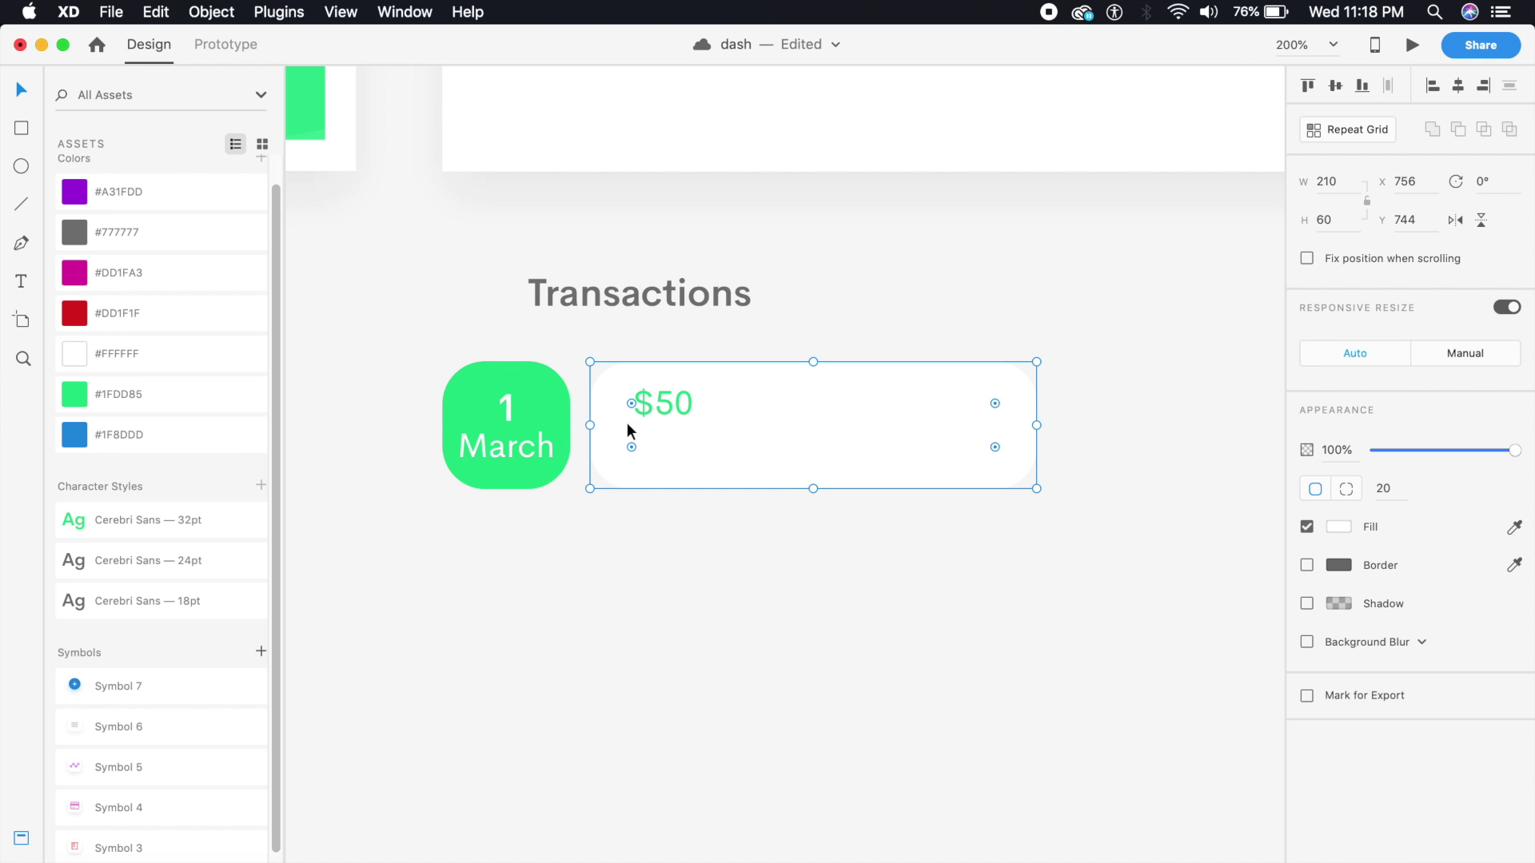
click(680, 405)
click(1503, 485)
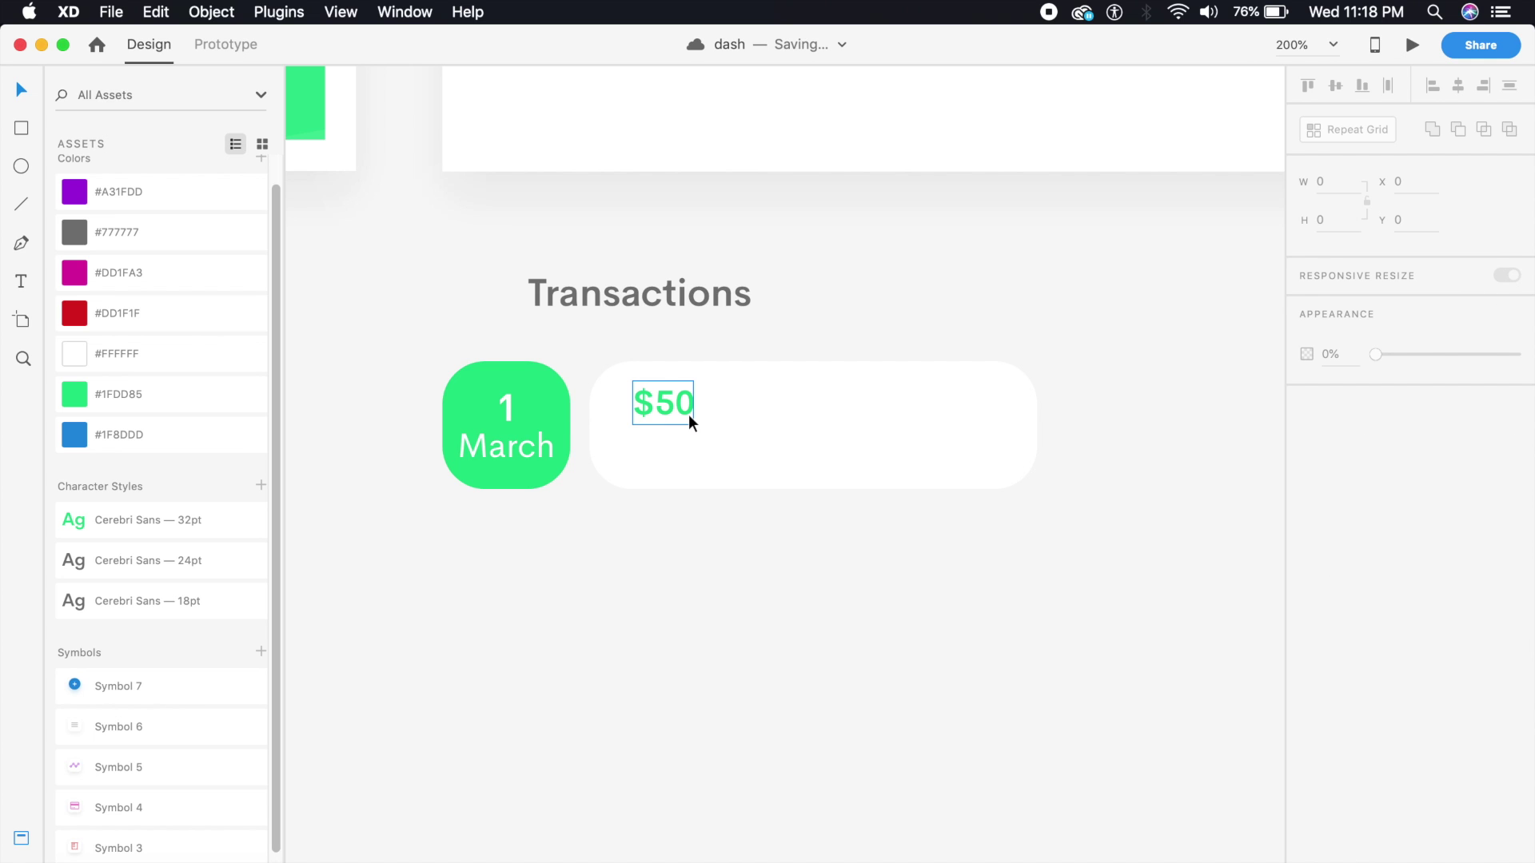
Step: Duplicate the "$50" text straight down inside the white rectangle and change the copy's text to "Ref. No"
mouse_move(688, 414)
mouse_down()
mouse_move(681, 461)
mouse_move(683, 443)
mouse_up()
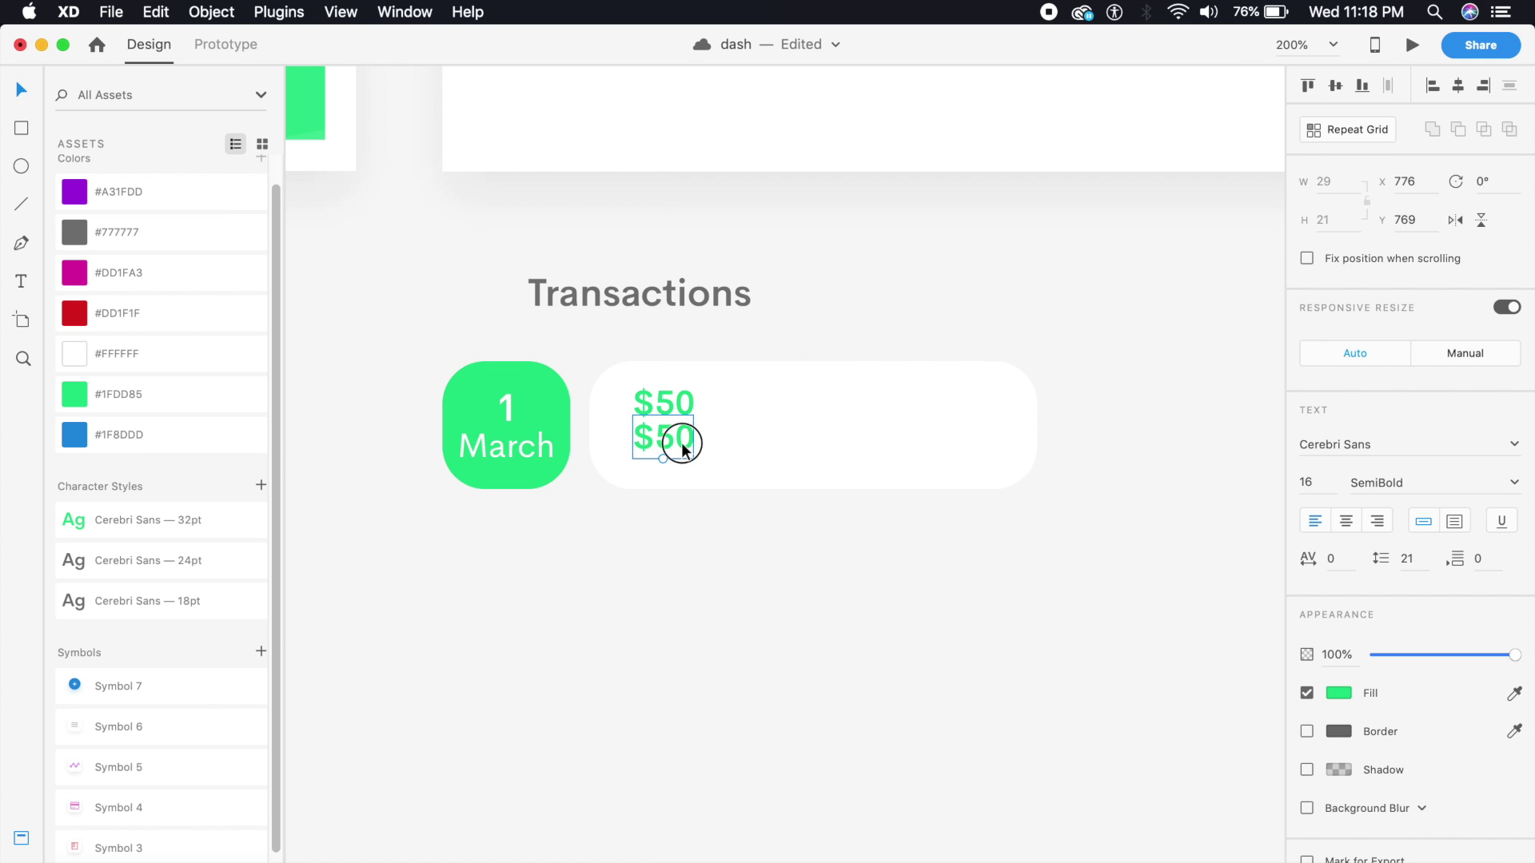
key(Return)
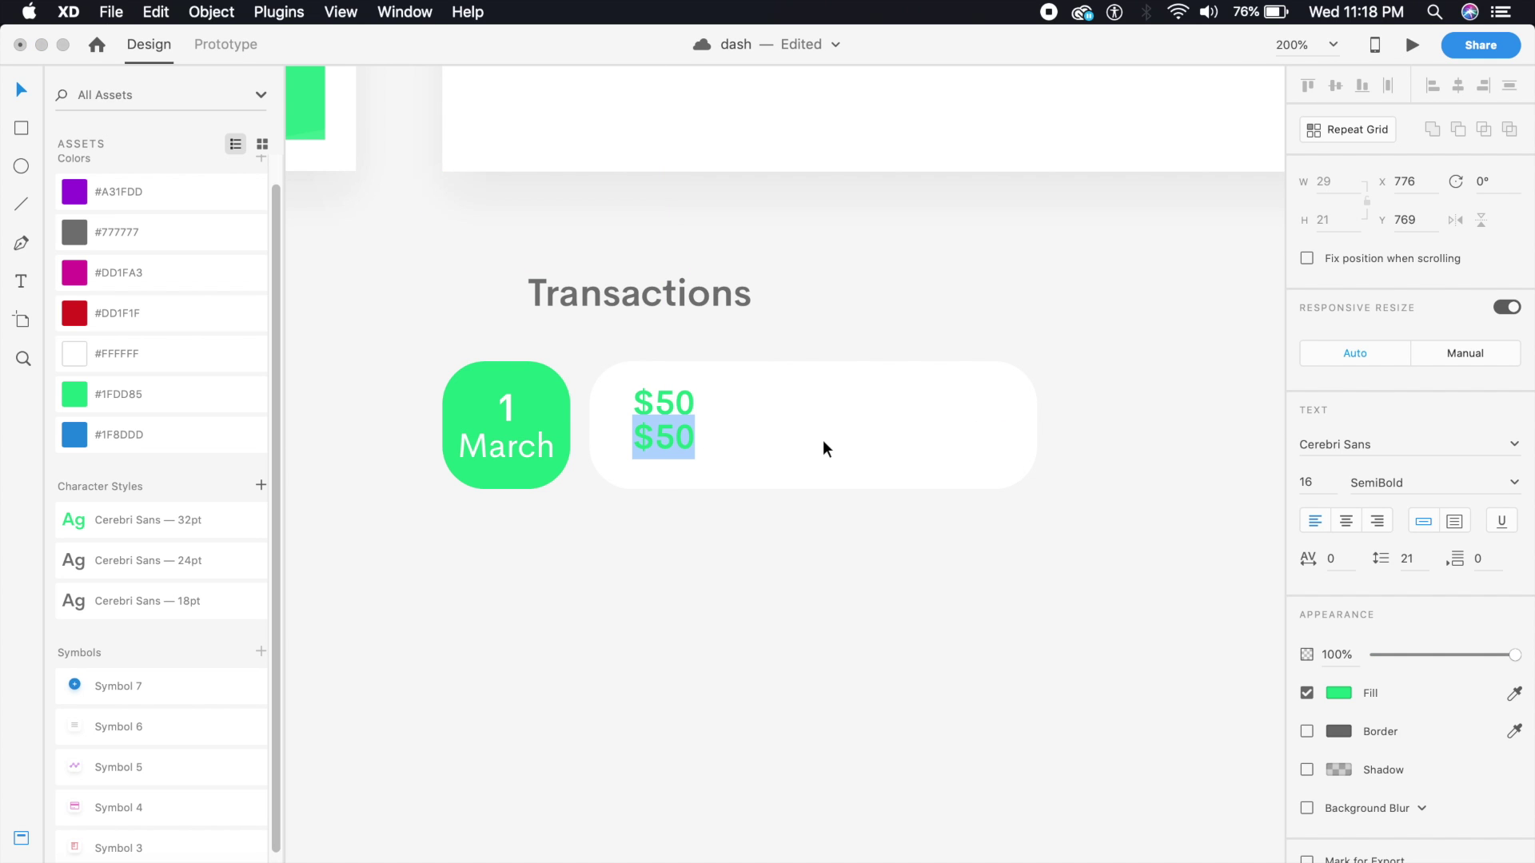
text(Ref. No)
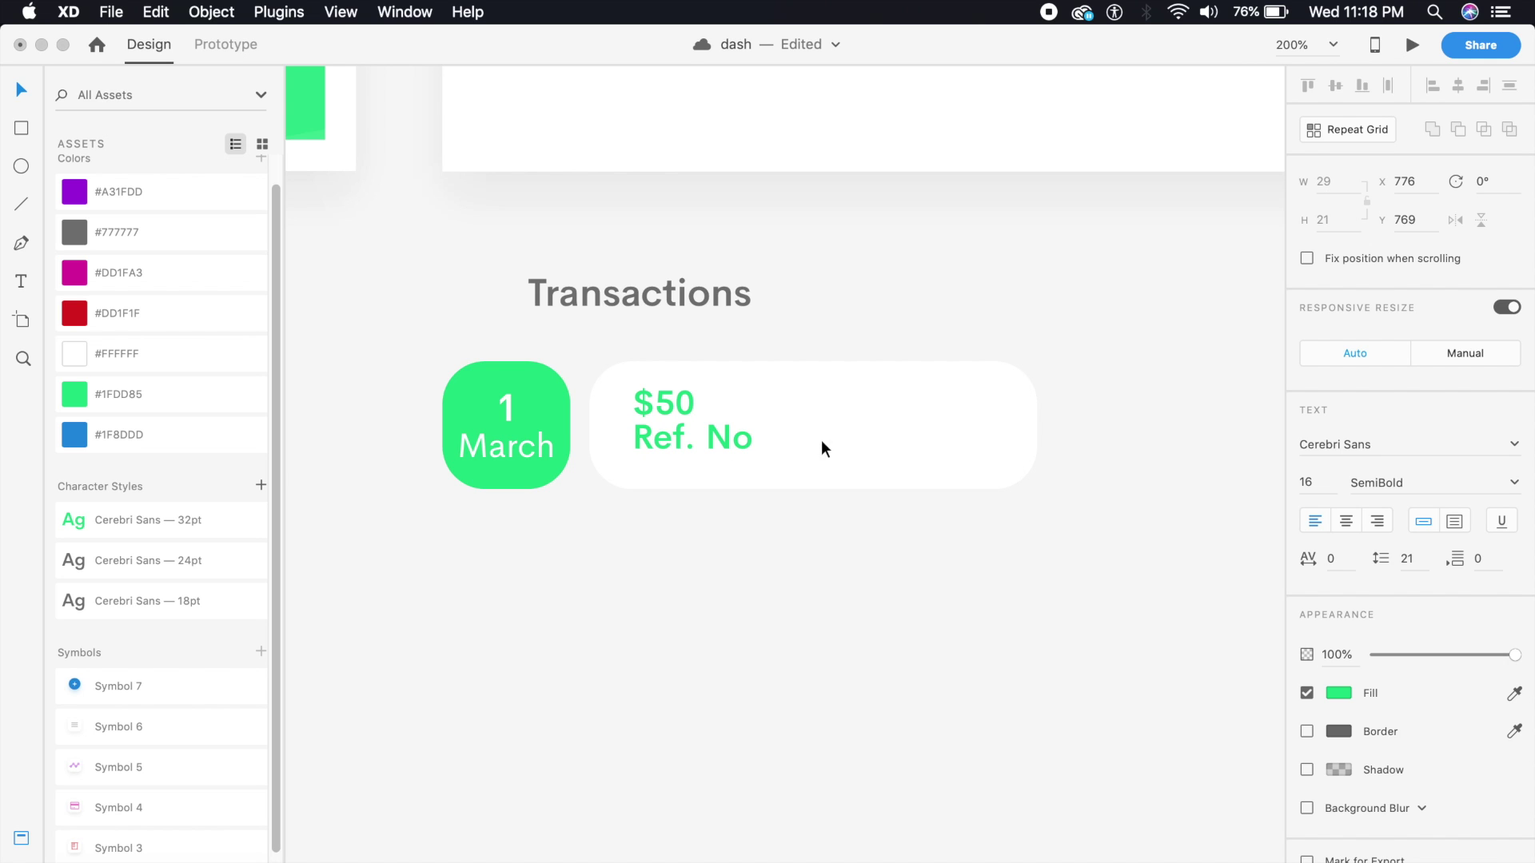
key(Escape)
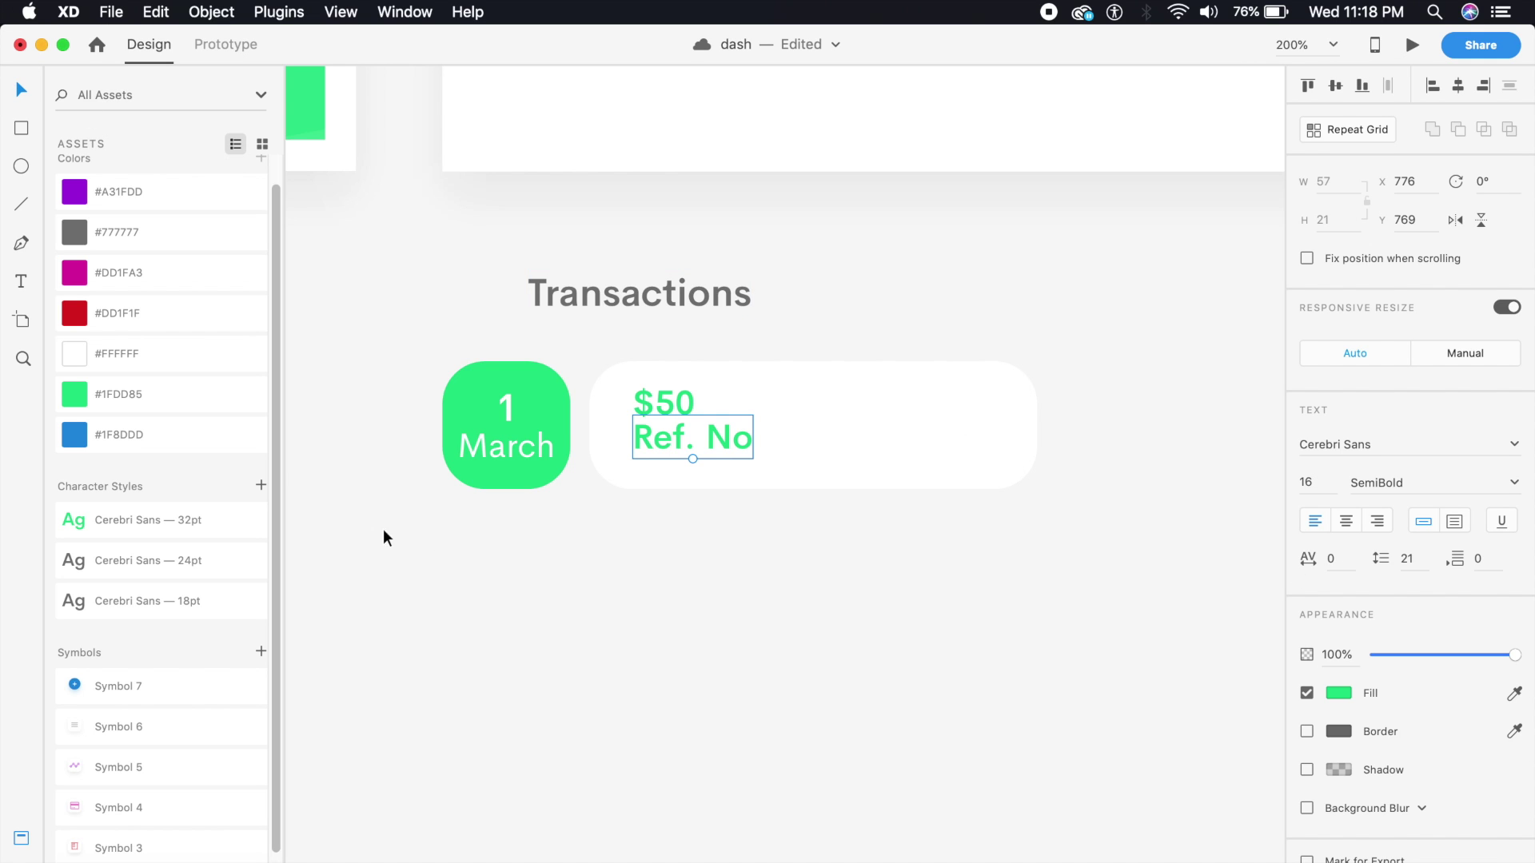
Step: Restyle the "Ref. No" text as Regular weight in grey #777777 and move it down slightly to Y 772
click(1514, 483)
click(1422, 500)
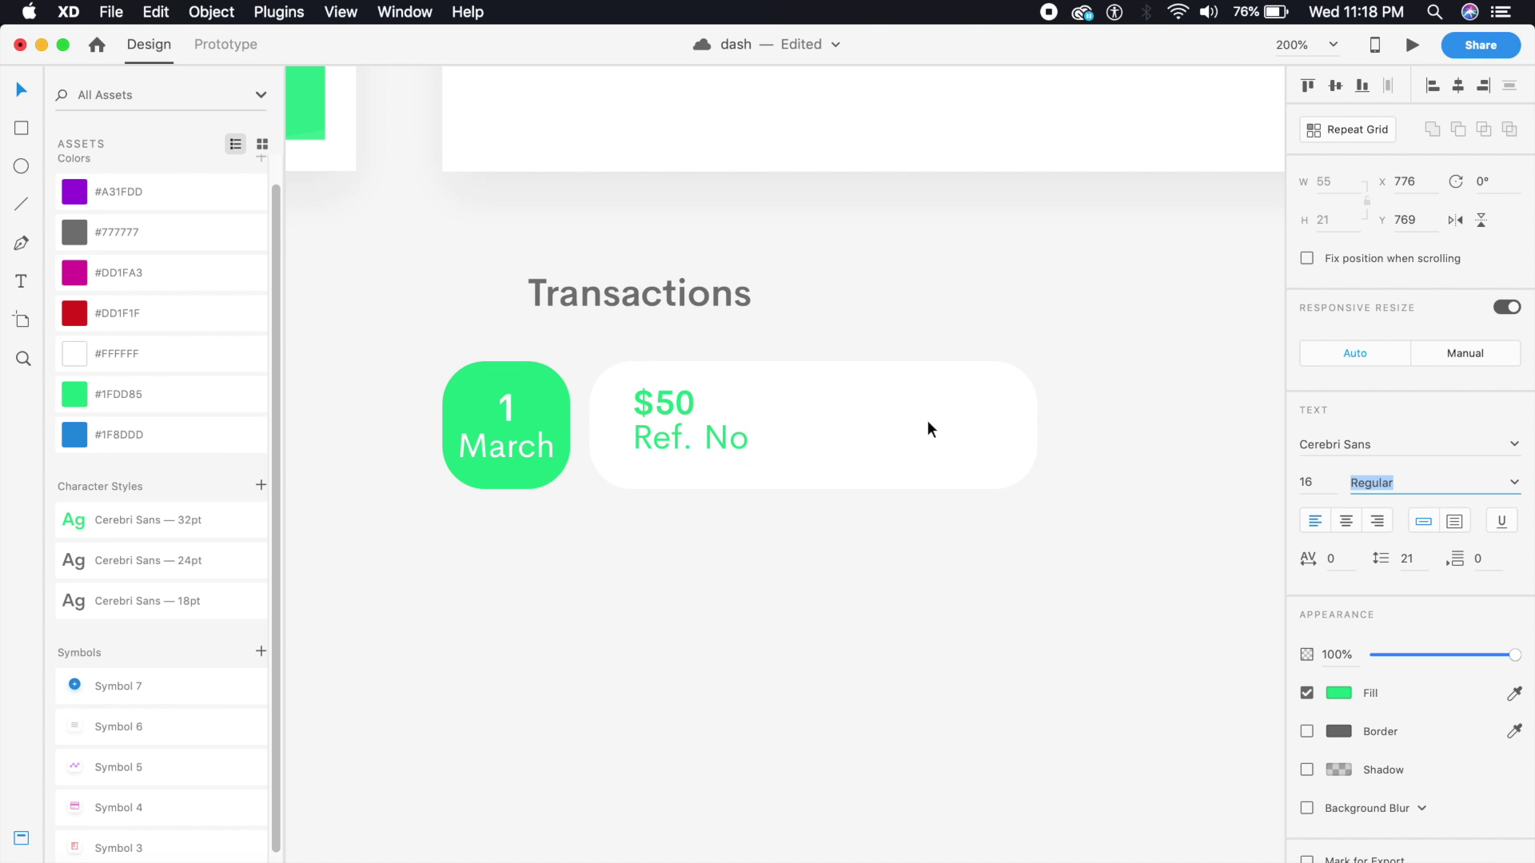
click(112, 232)
click(747, 575)
click(689, 447)
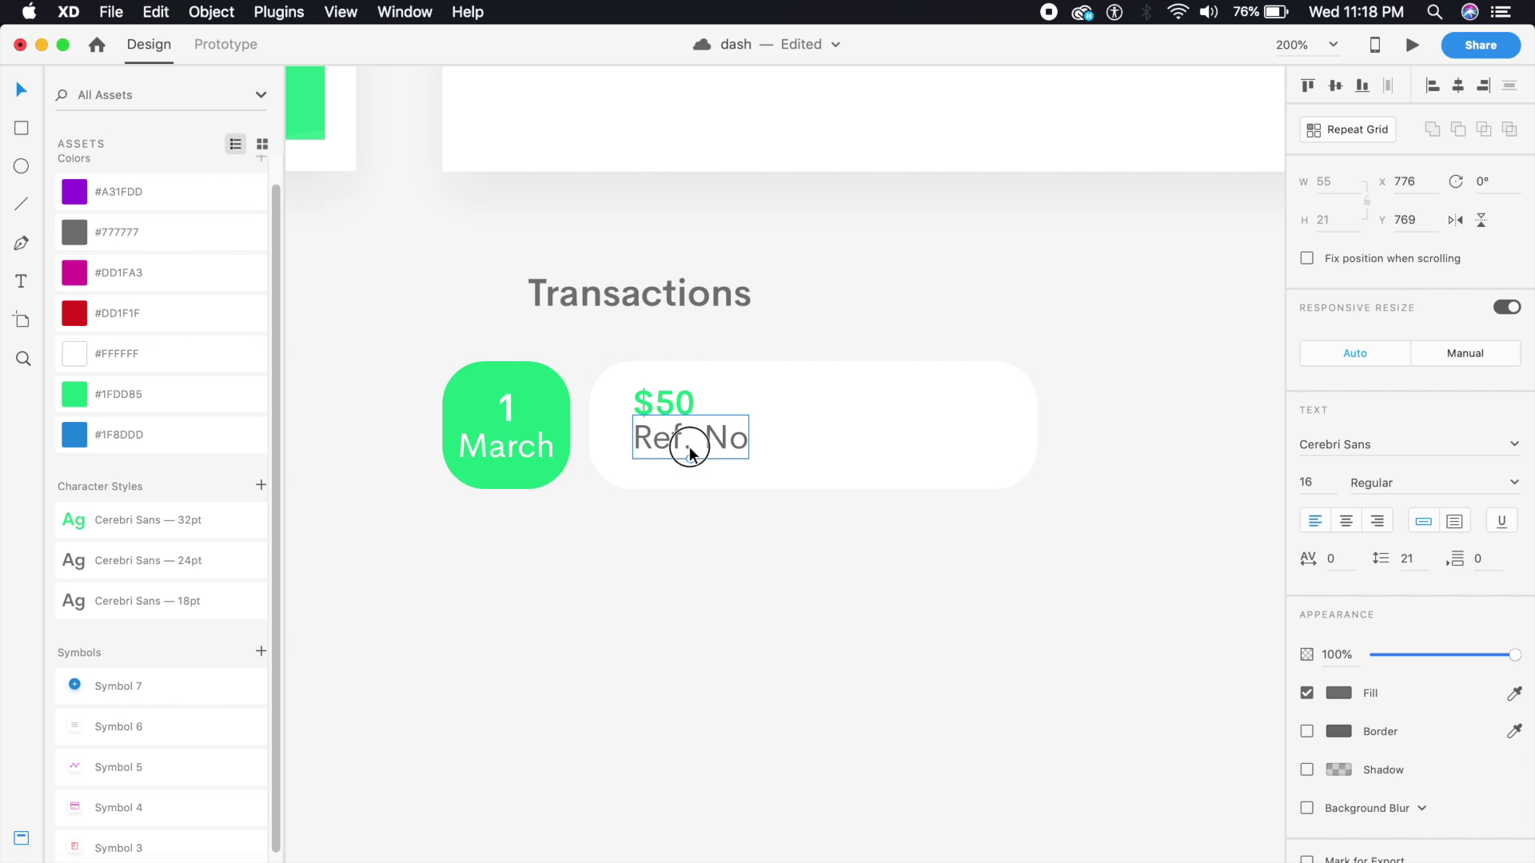
drag(689, 450, 690, 454)
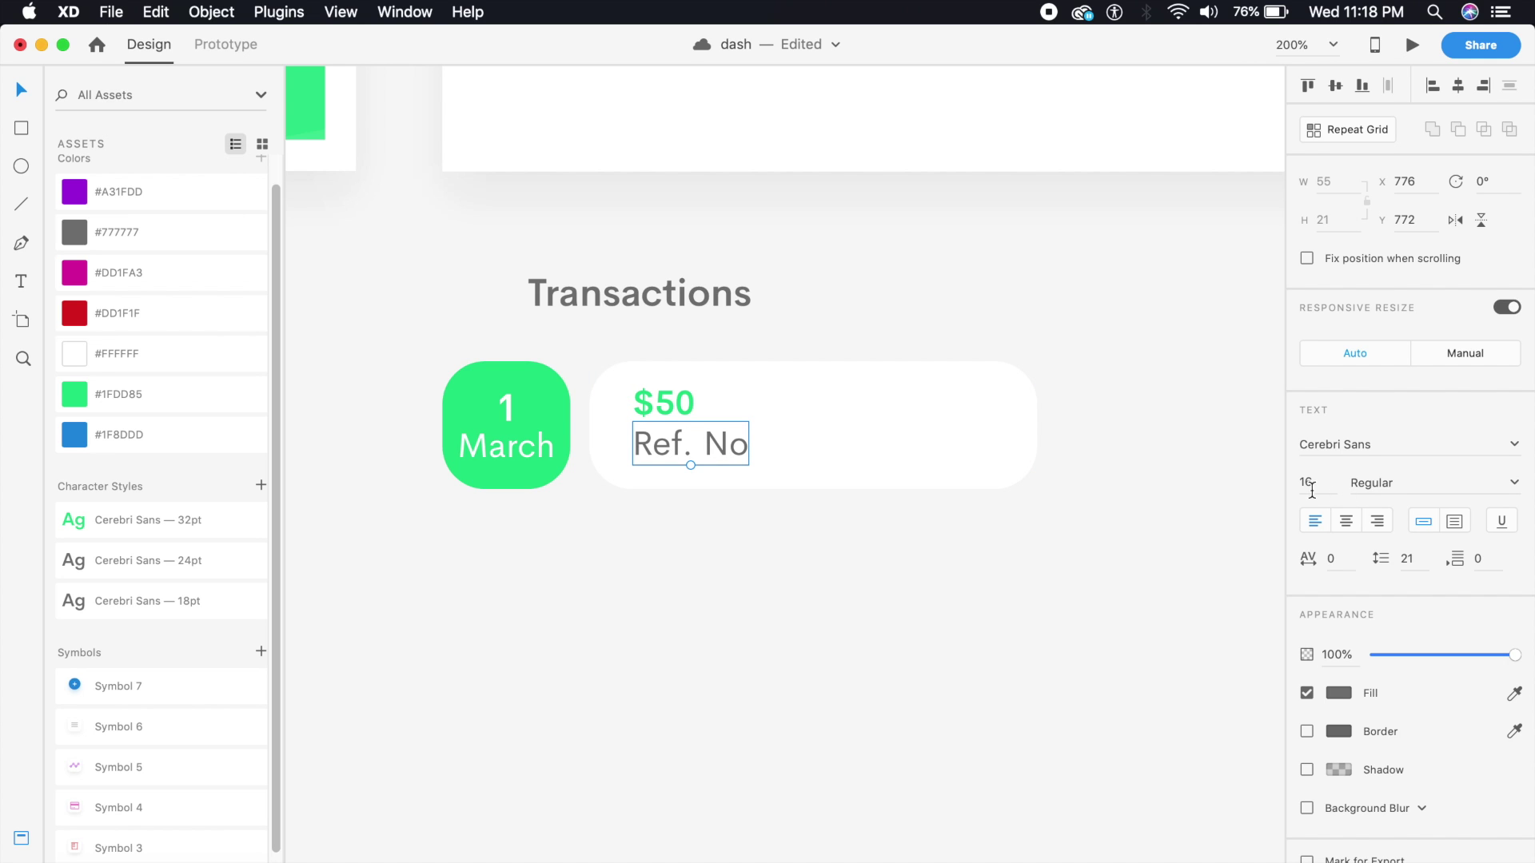
Step: Set the "$50" text size to 18
click(635, 398)
click(1310, 483)
text(18)
key(Return)
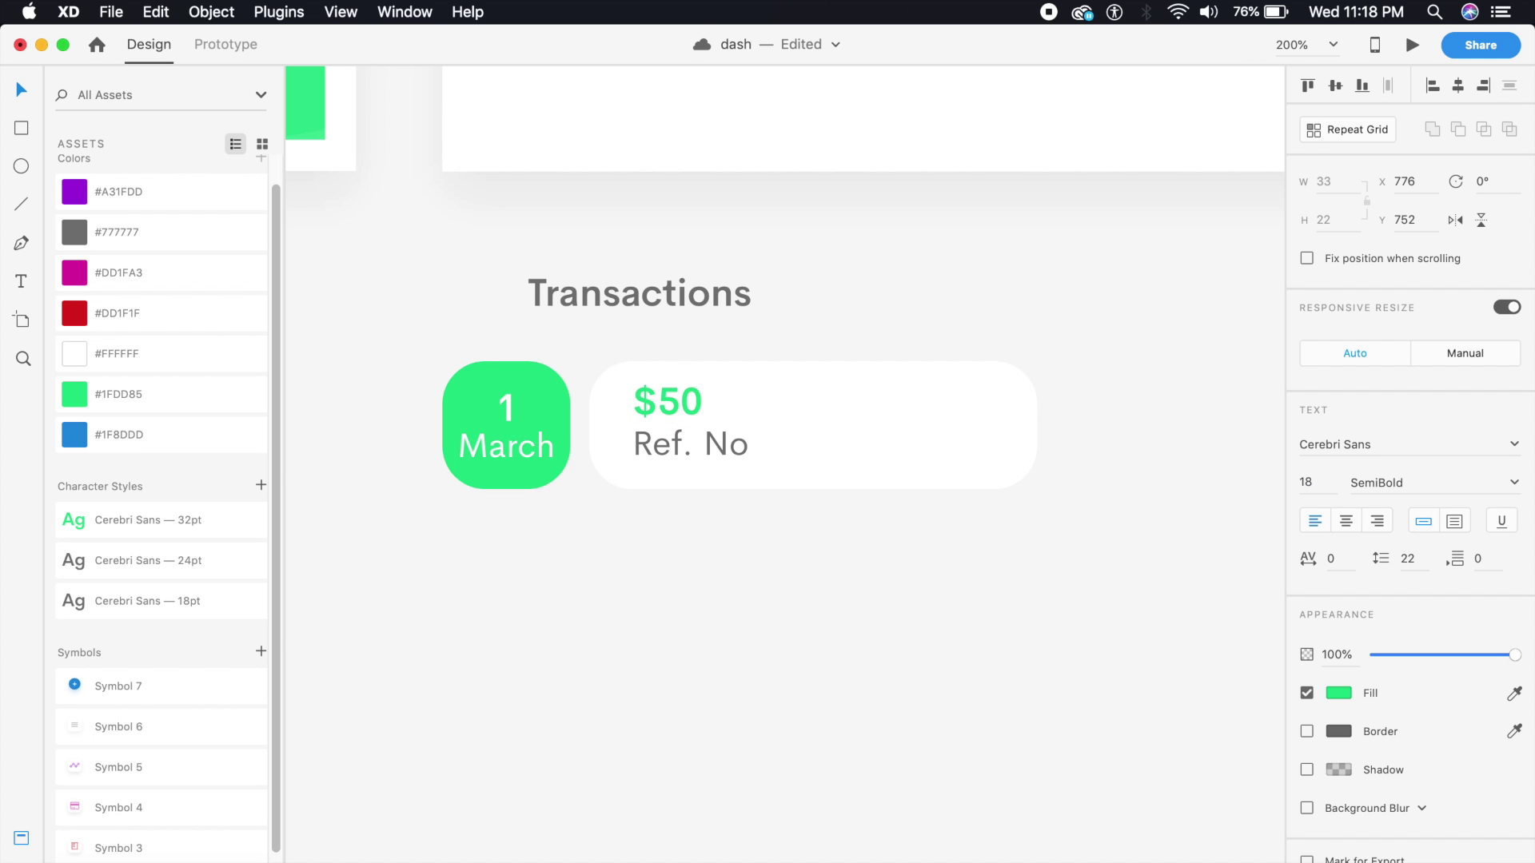
Step: Move the "$50" and "Ref. No" texts down together by 2 px, placing "$50" at Y 754
click(688, 446)
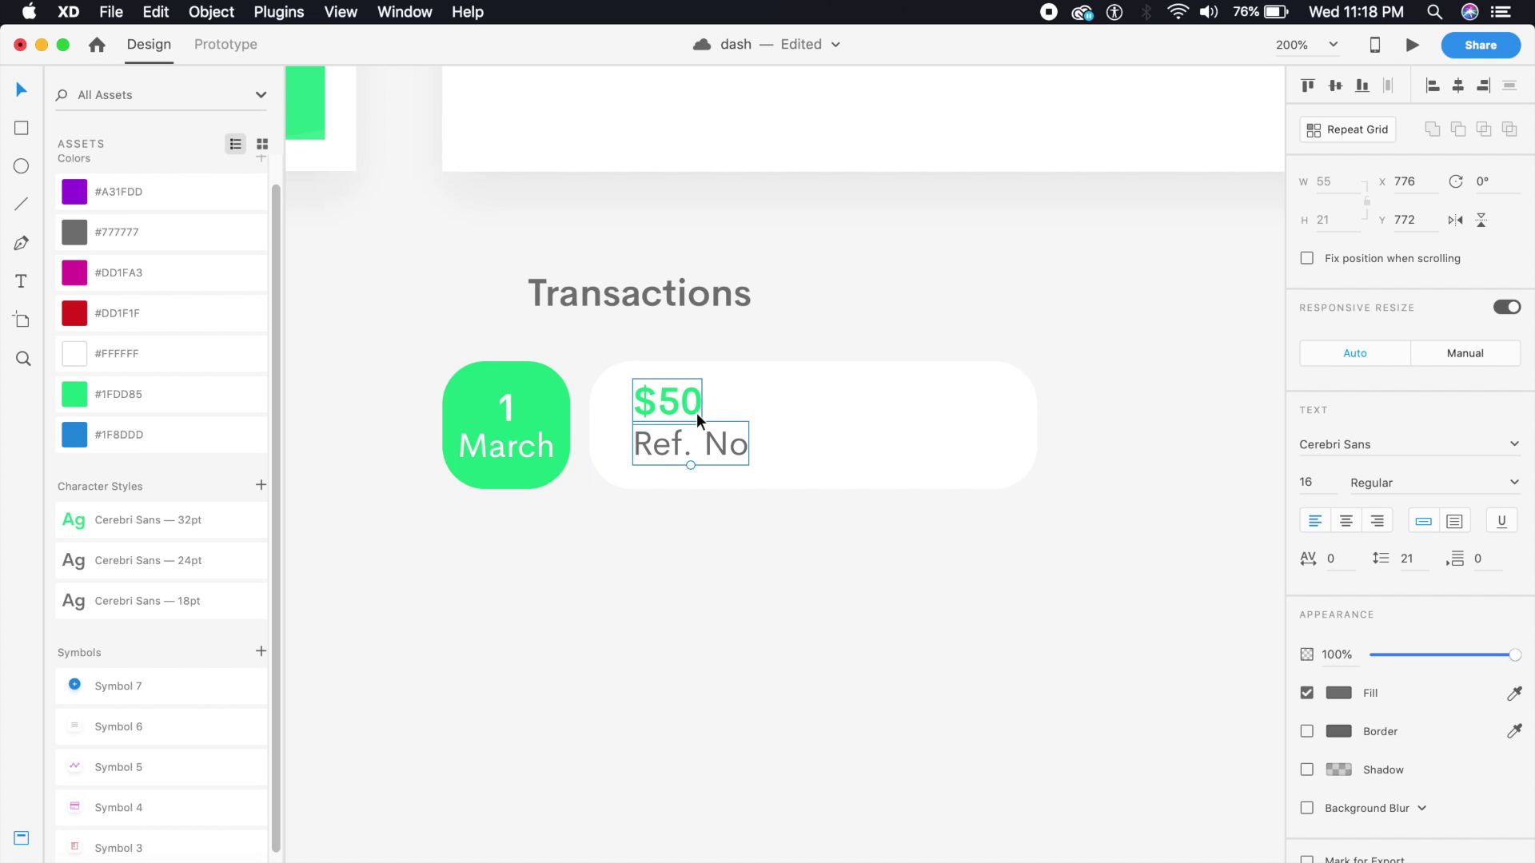
shift+click(697, 413)
key(Down)
key(Down)
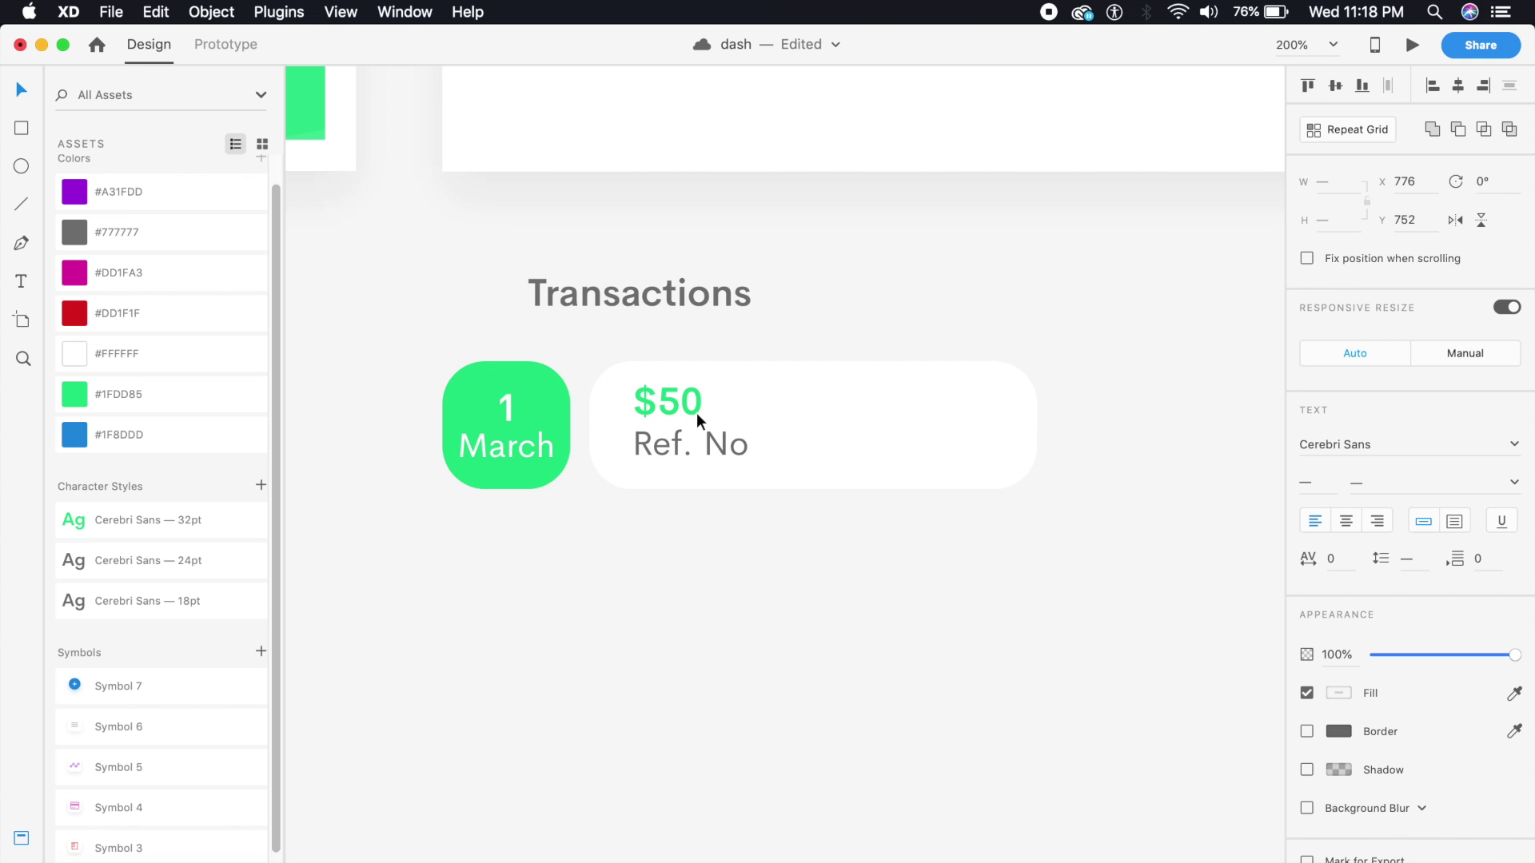
Step: Extend the "Ref. No" text with a colon and a sample reference number
click(723, 443)
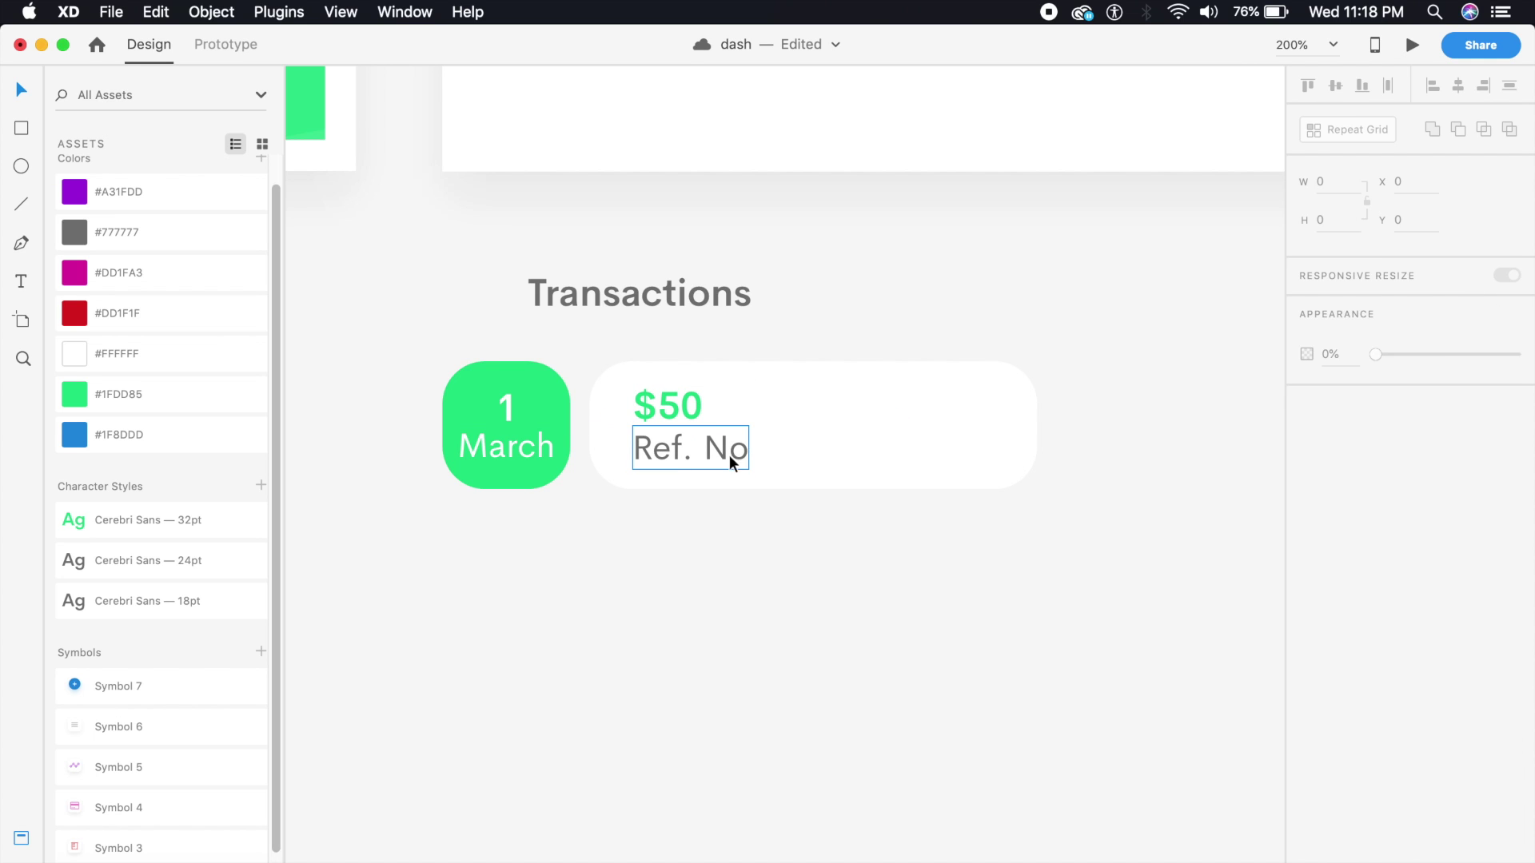
double_click(725, 439)
key(Right)
text(: )
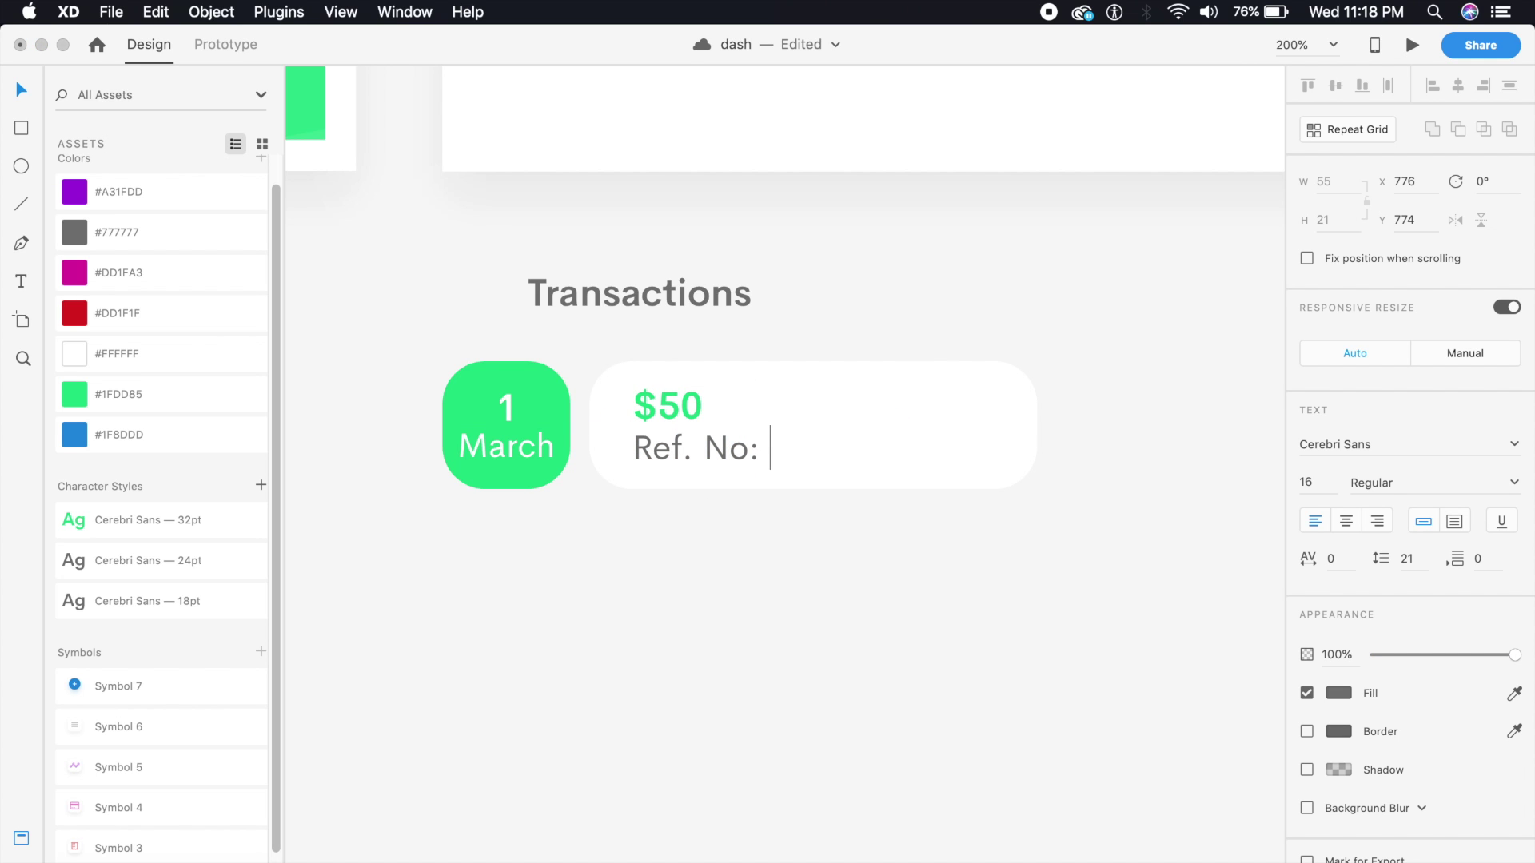
text(12345)
key(Escape)
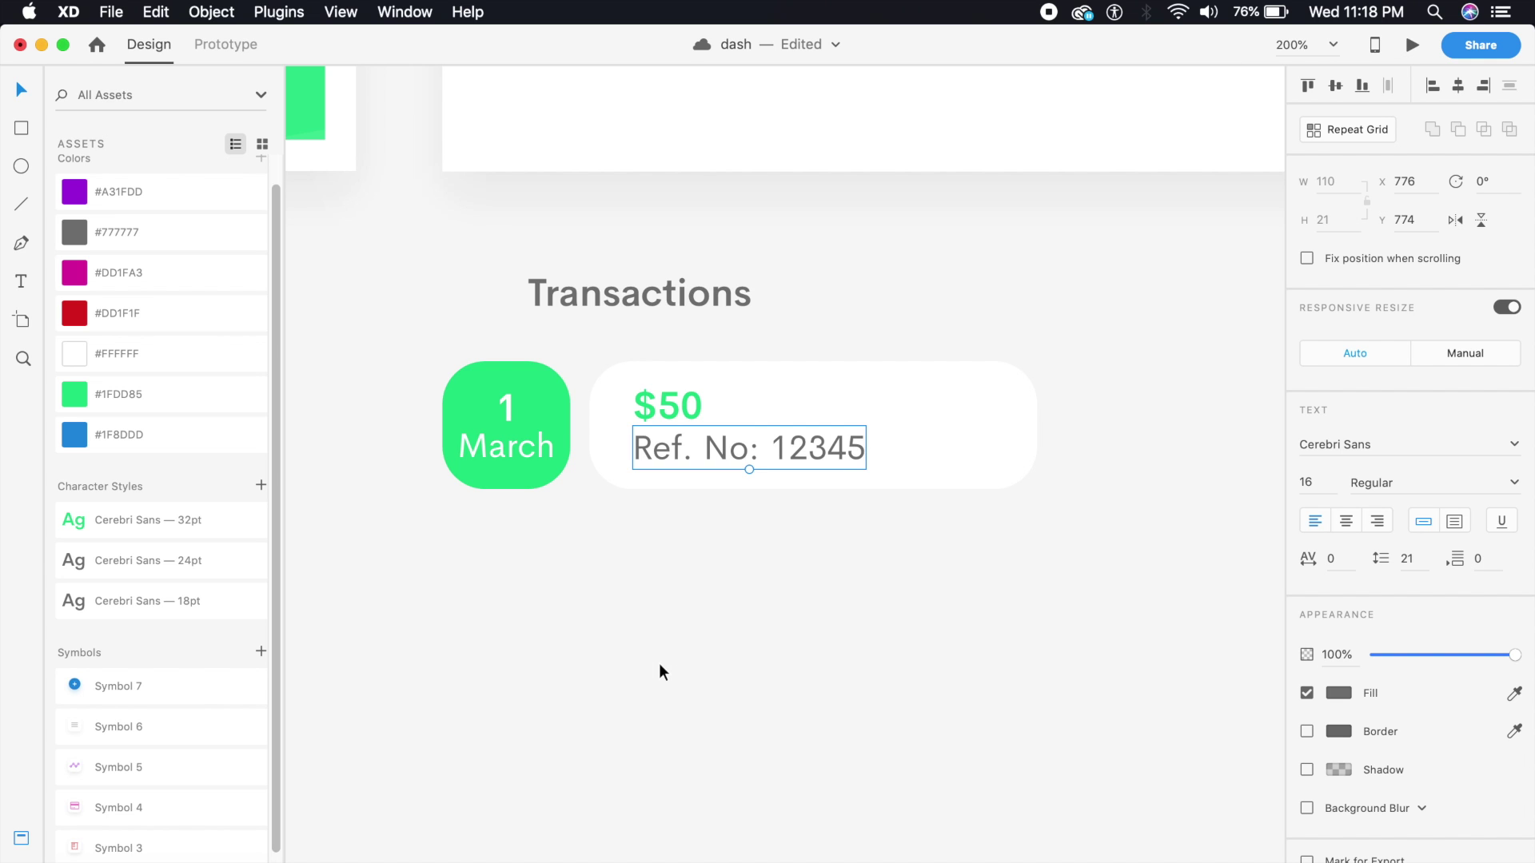
Step: Stretch the white rectangle behind the amount and reference texts to the right to make room for a second text column
key(super+1)
click(658, 664)
click(904, 454)
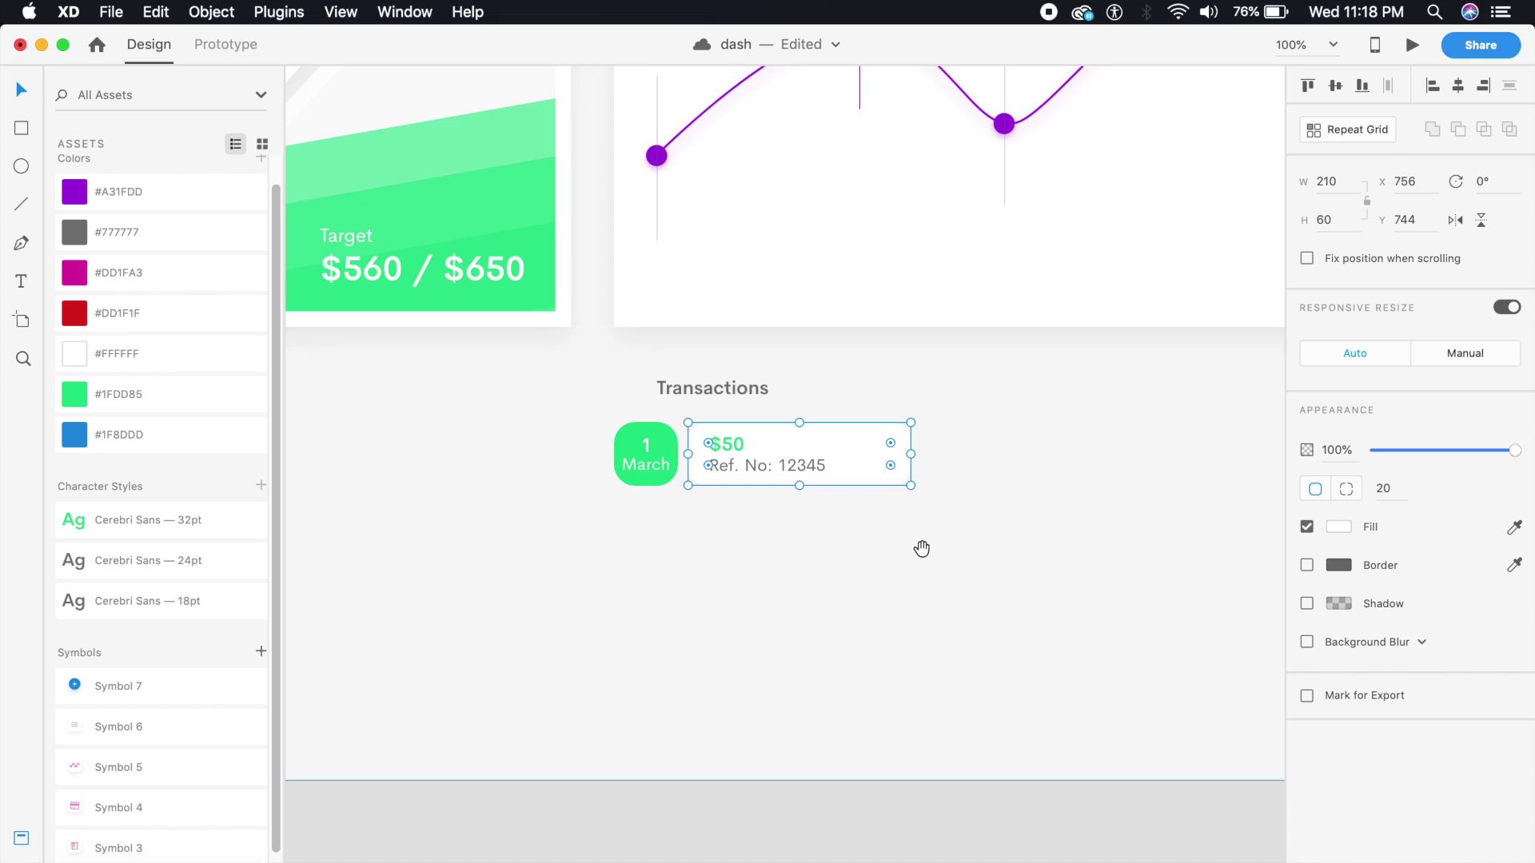
scroll(856, 459, right, 2)
drag(841, 453, 1022, 469)
click(958, 568)
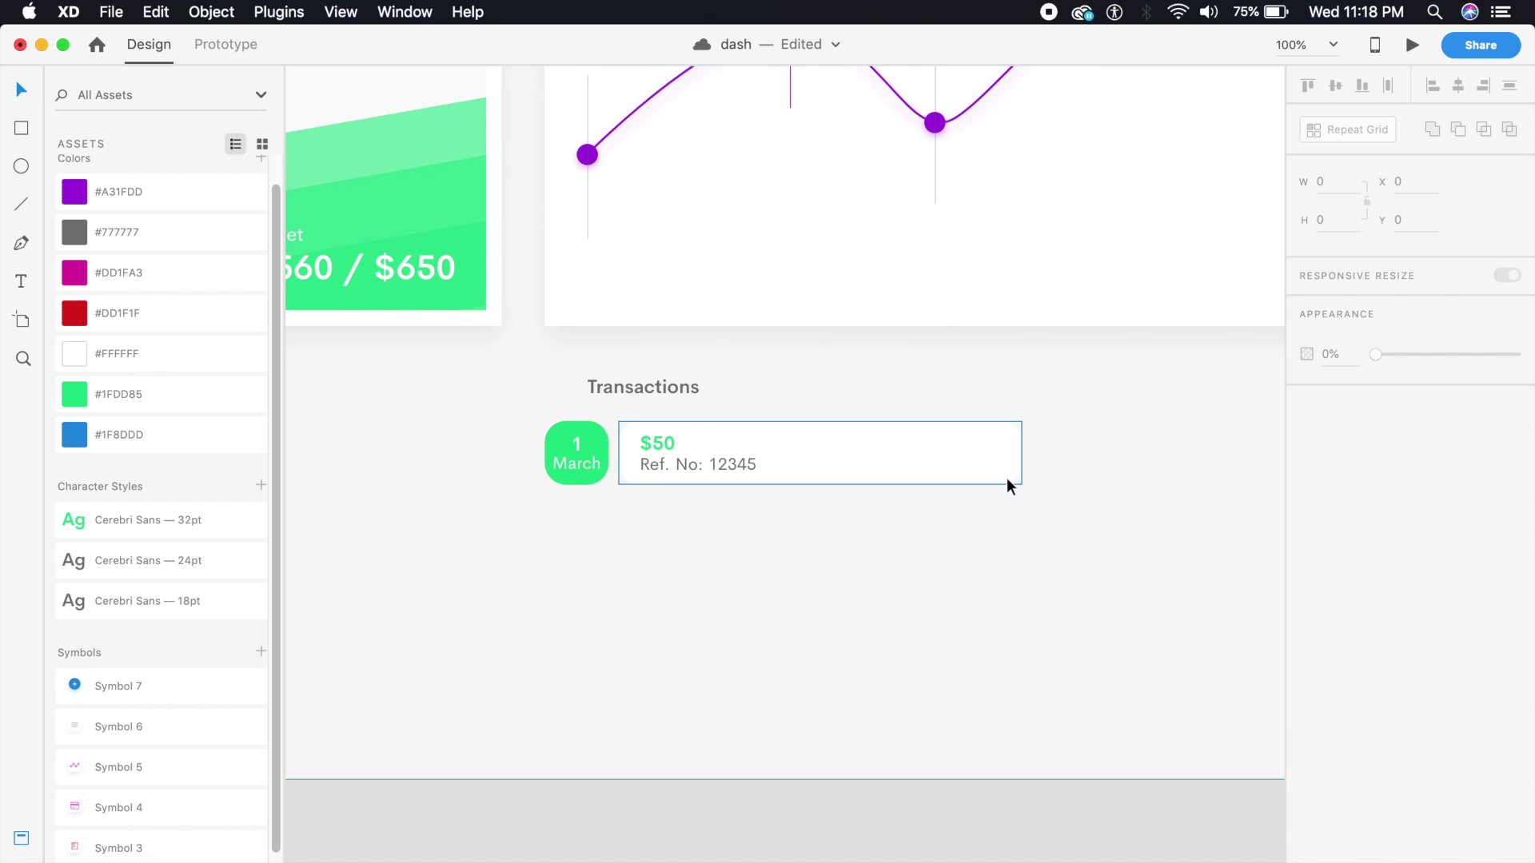
Step: Duplicate the "$50" and reference texts to the right within the white rectangle, at X 926 and the same height, Y 754
key(super+equal)
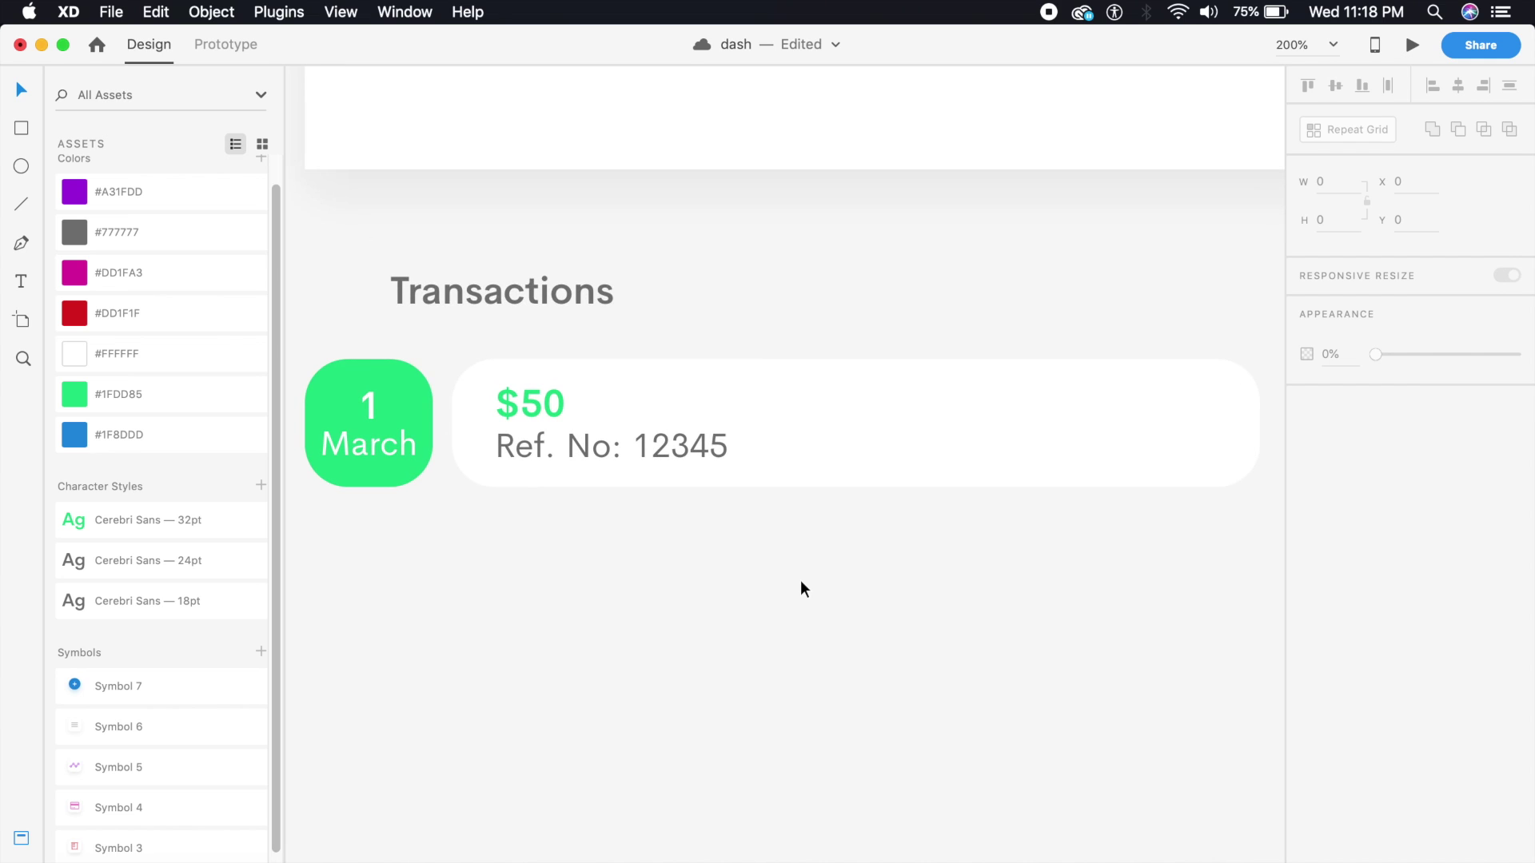
click(538, 389)
shift+click(558, 442)
drag(534, 408, 841, 379)
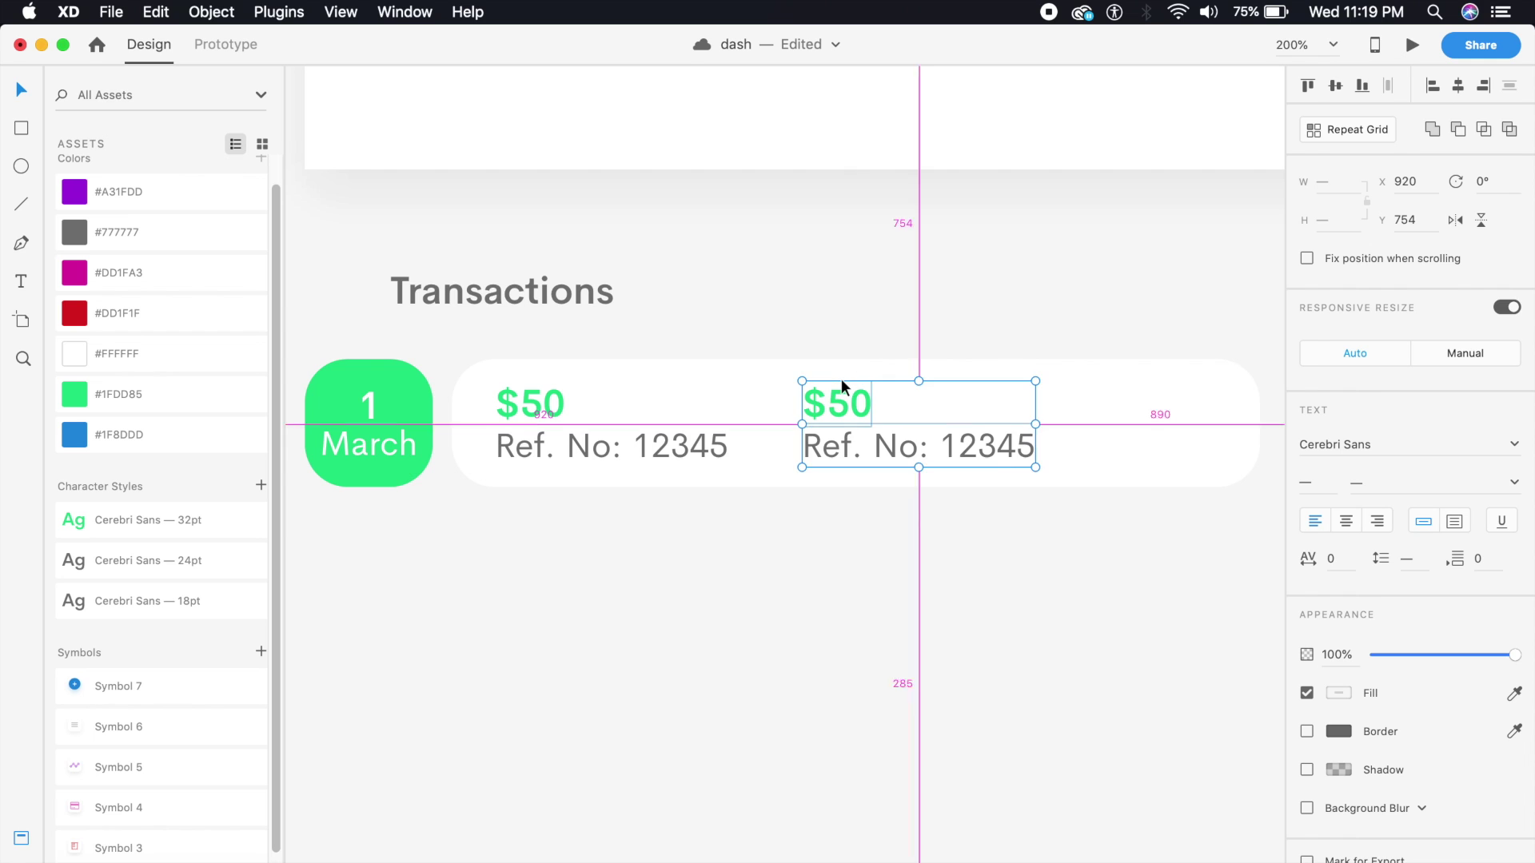
key(Right)
key(Right)
key(Right)
key(Right)
key(Right)
key(Right)
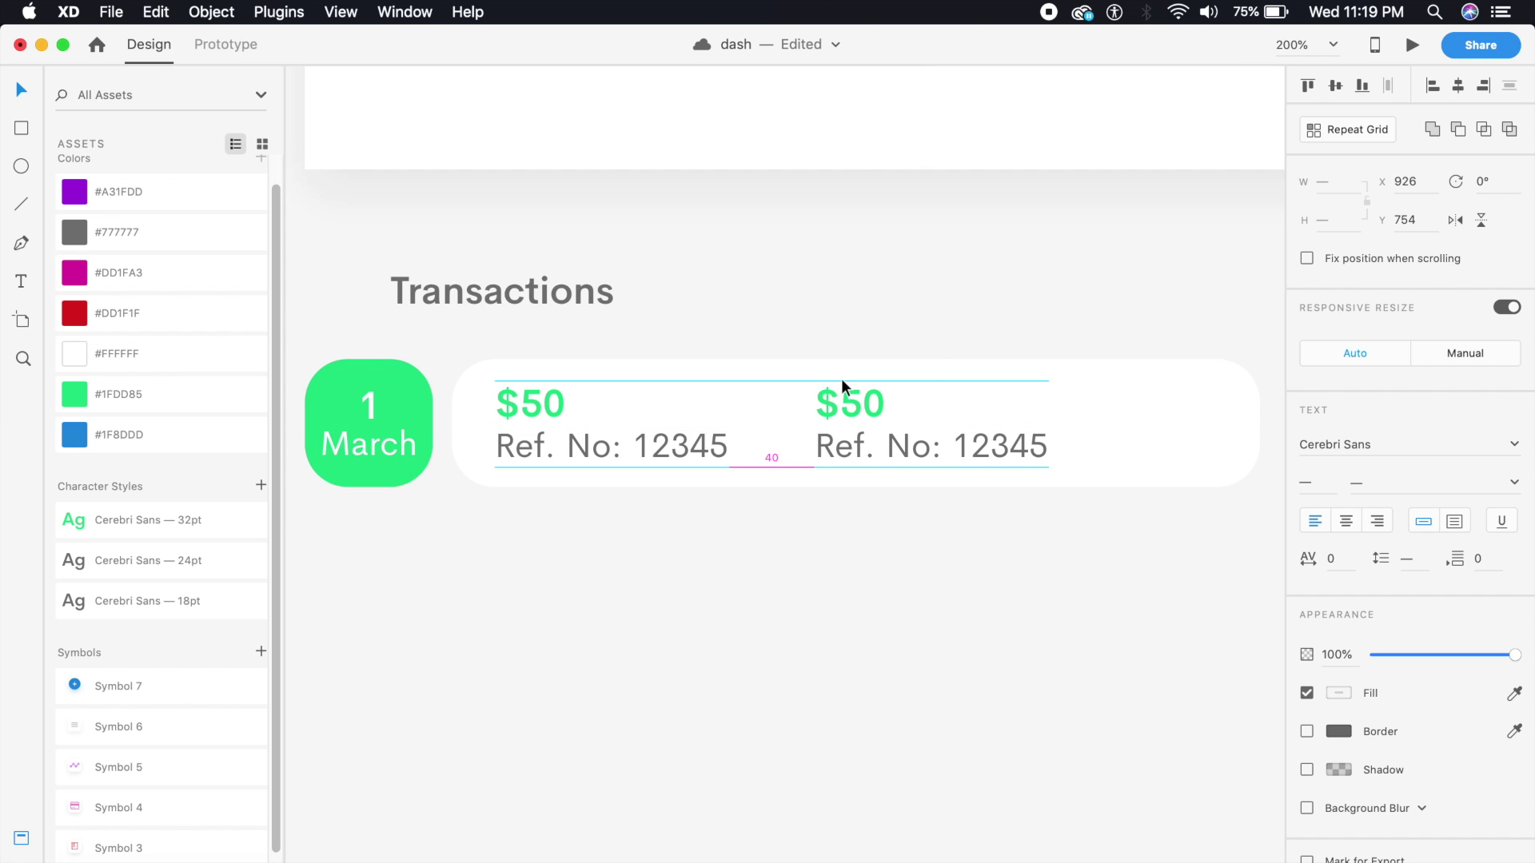
Step: Change the copied "$50" text to "PAYPAL" and colour it blue #1F8DDD
double_click(837, 407)
double_click(844, 397)
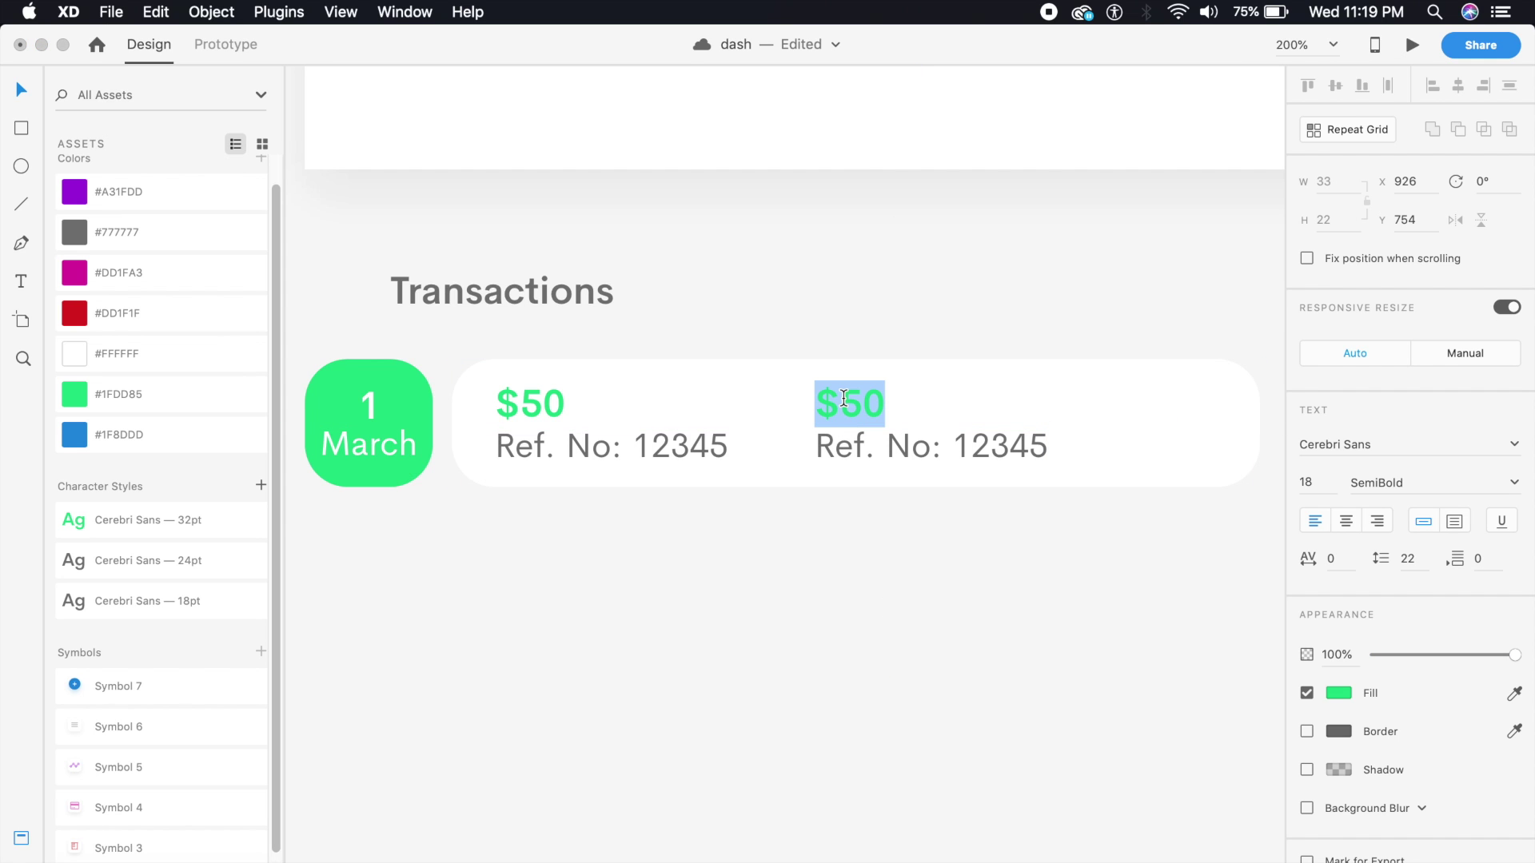
text(PAYPAL)
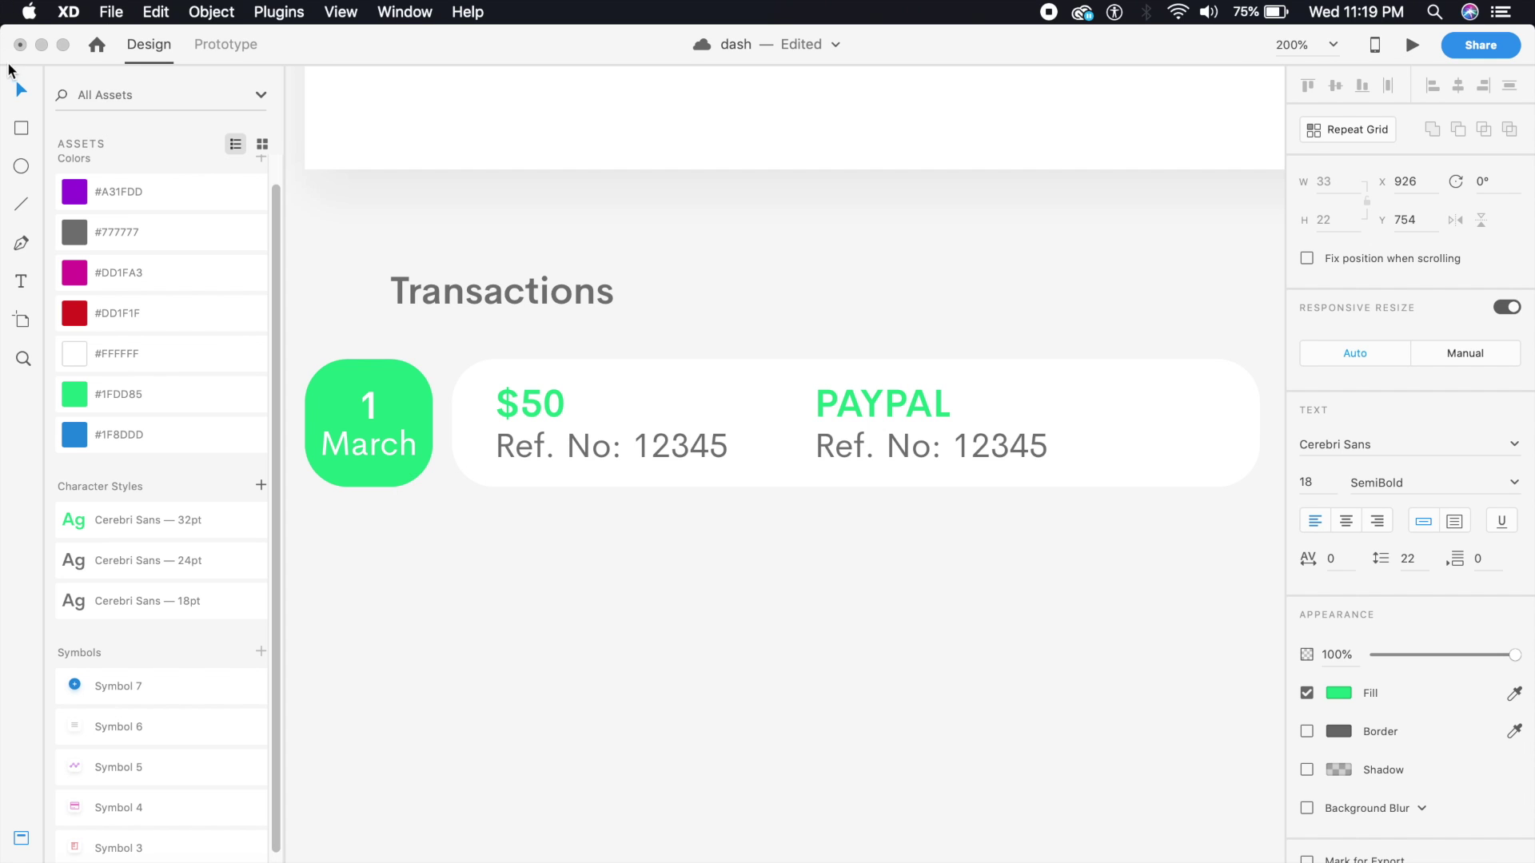
key(Escape)
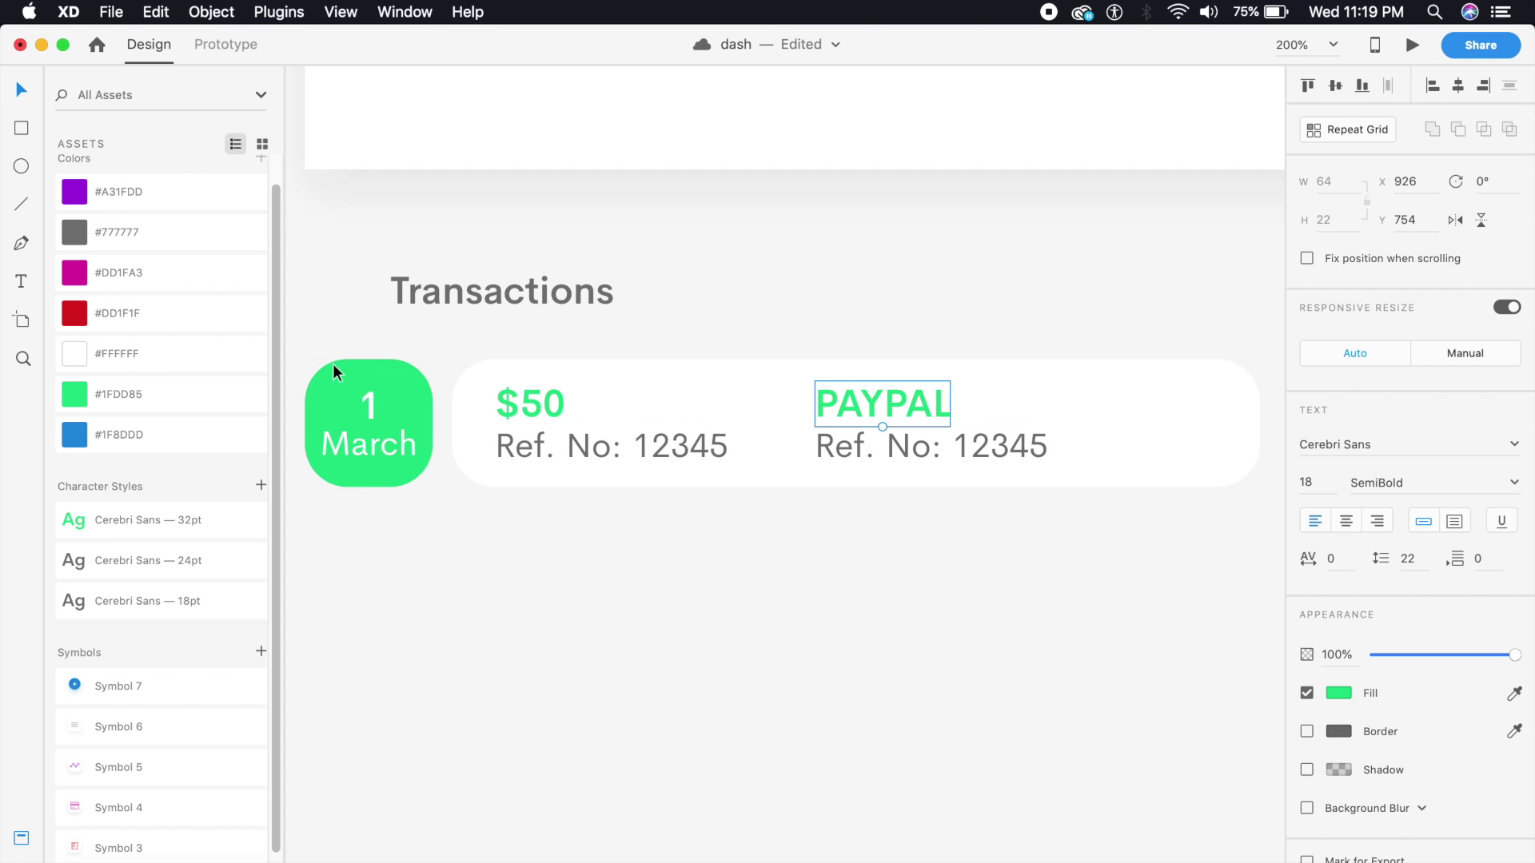
click(186, 419)
click(1006, 354)
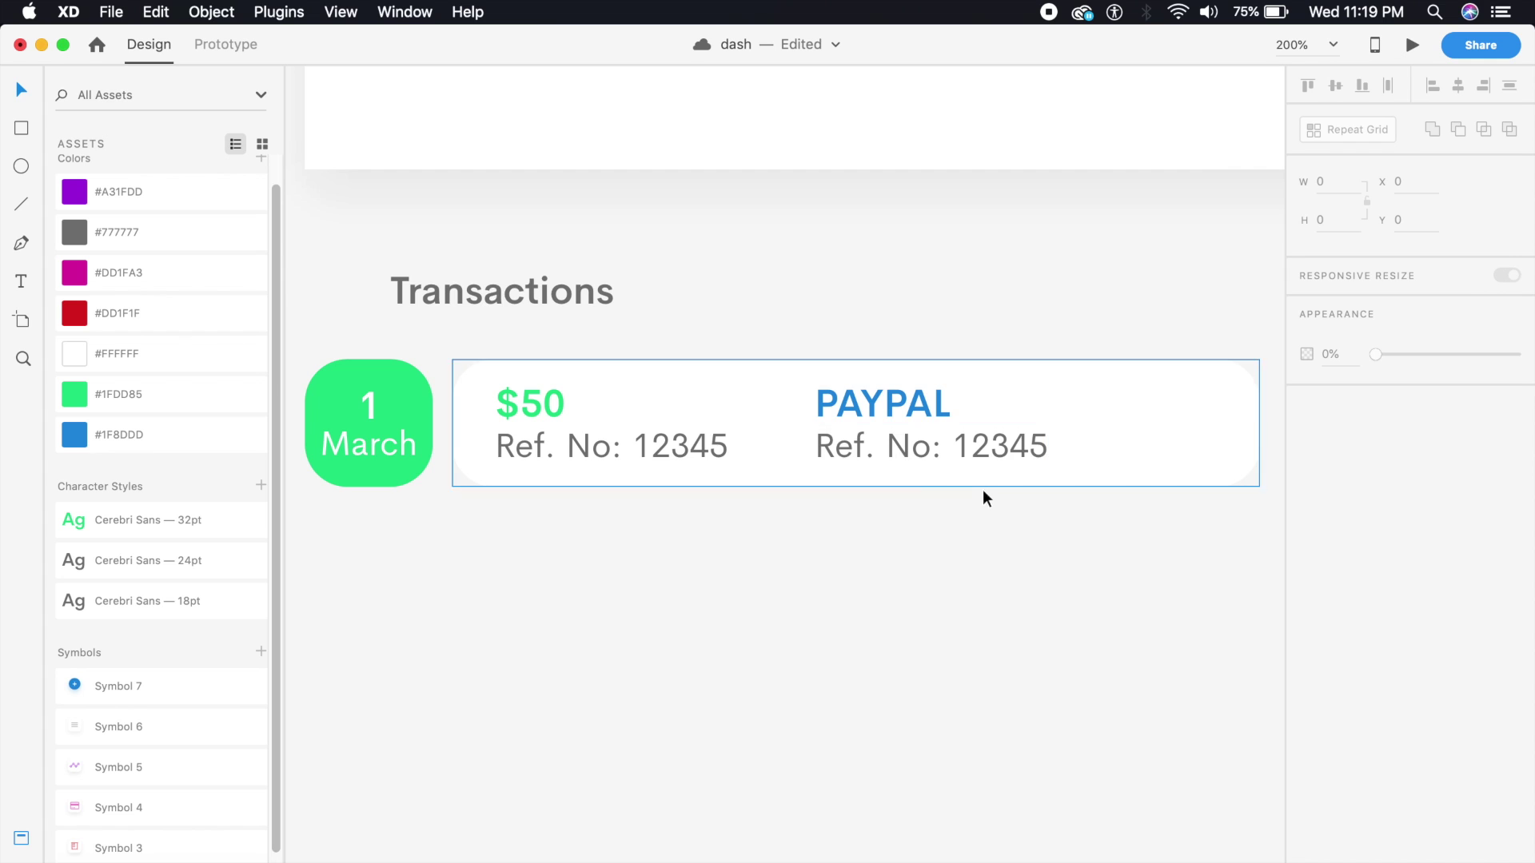
Step: Replace the copied reference text below "PAYPAL" with "Client ID:" followed by a sample client ID
scroll(879, 560, right, 2)
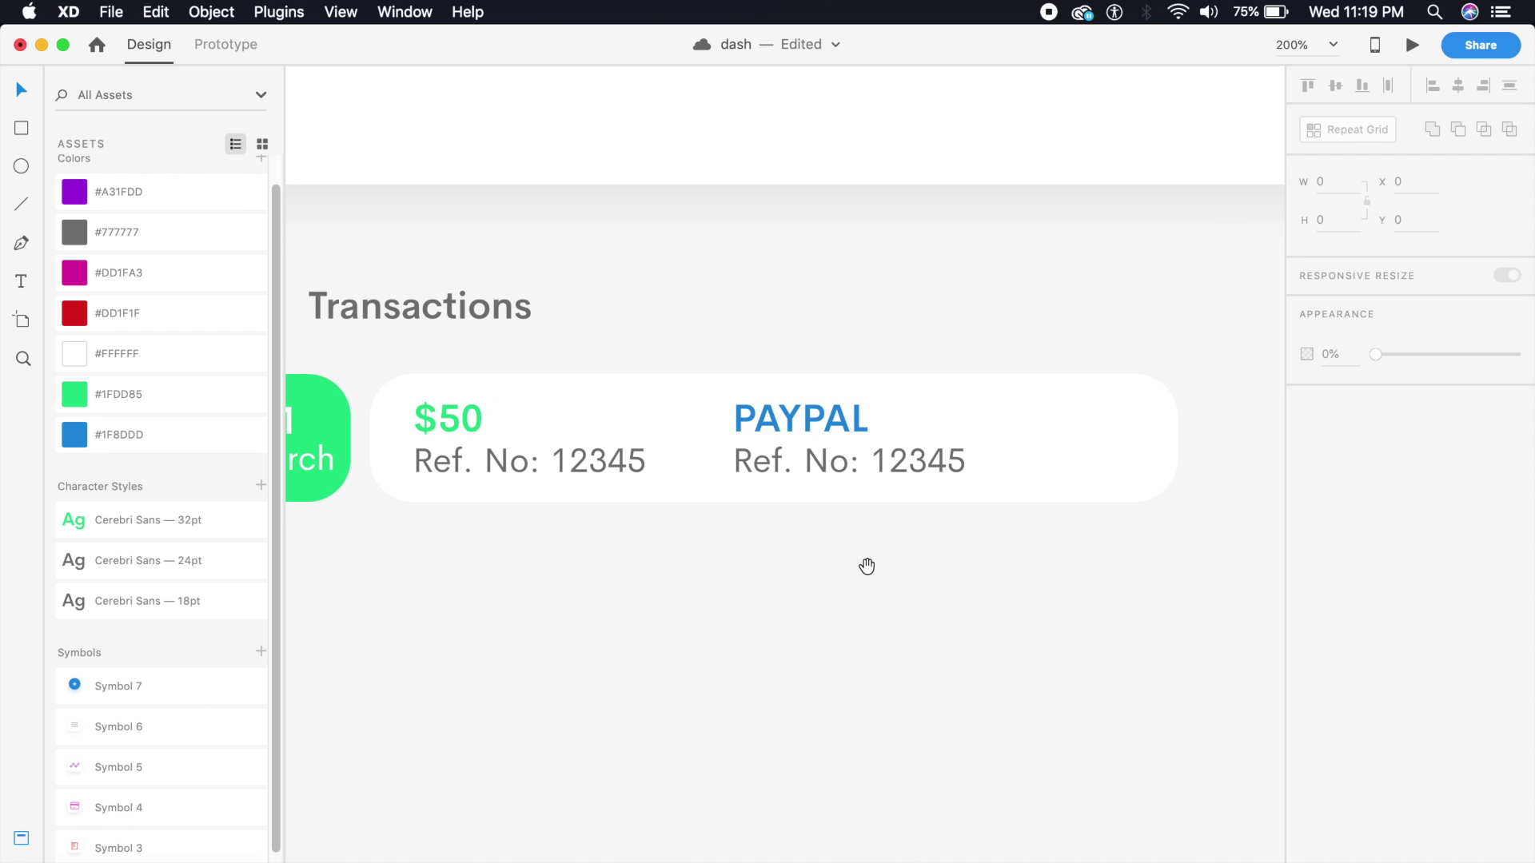
double_click(864, 467)
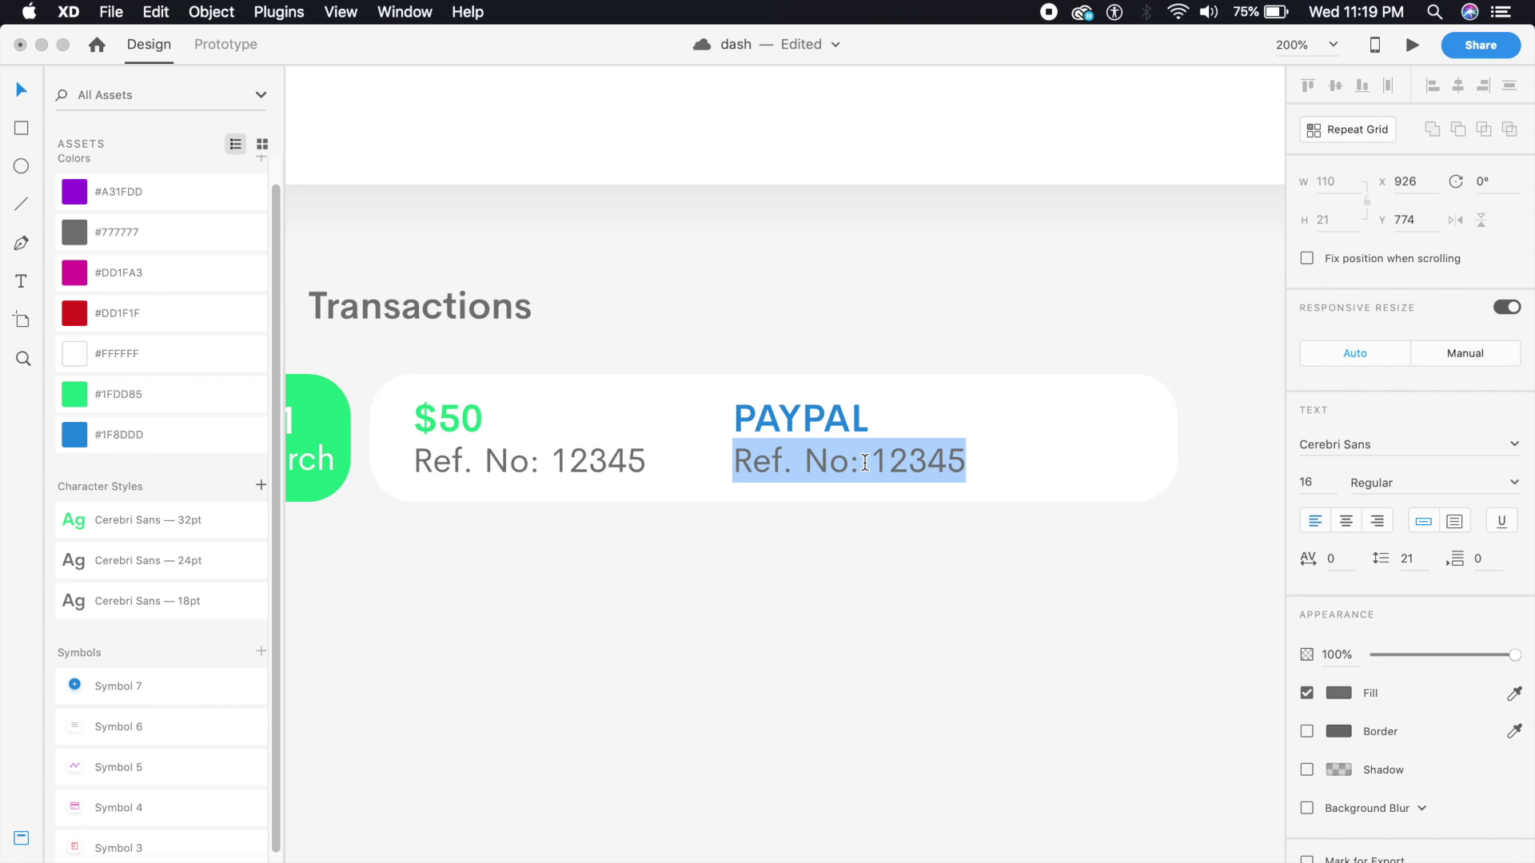
text(Client)
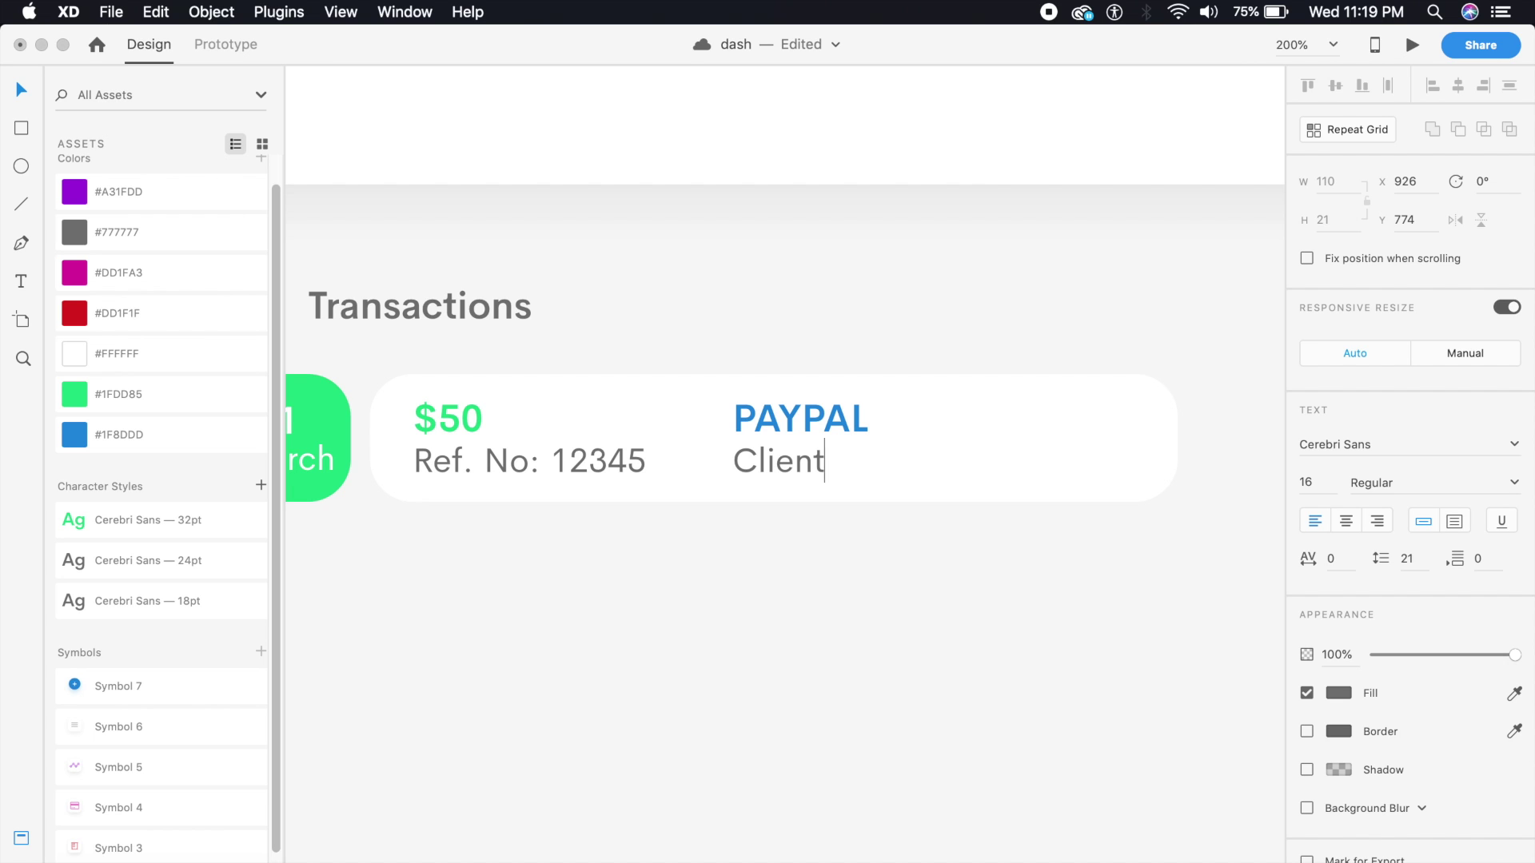
text( ID: DB123)
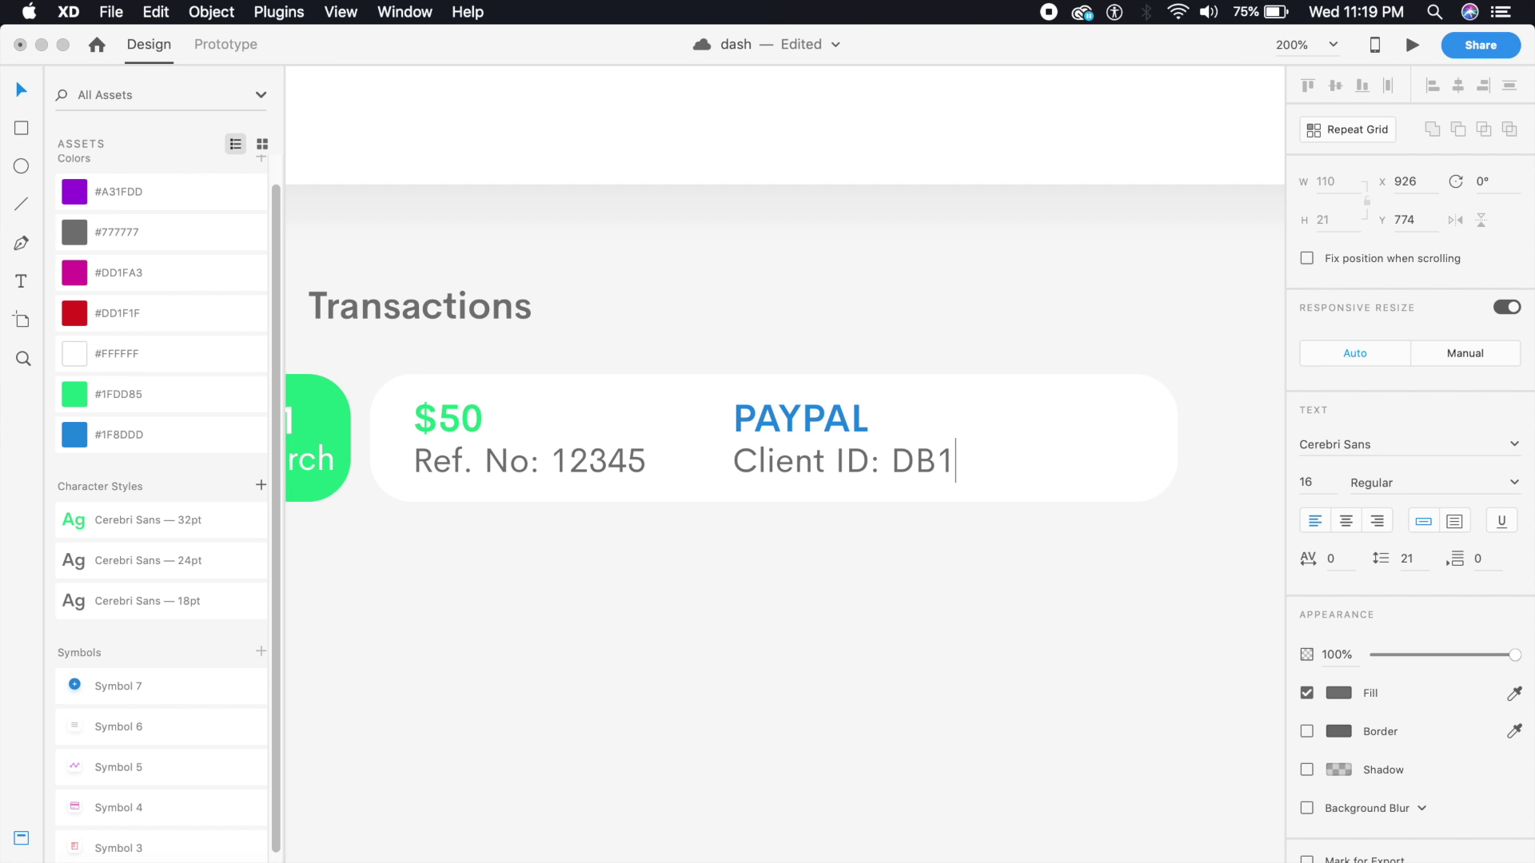
key(Escape)
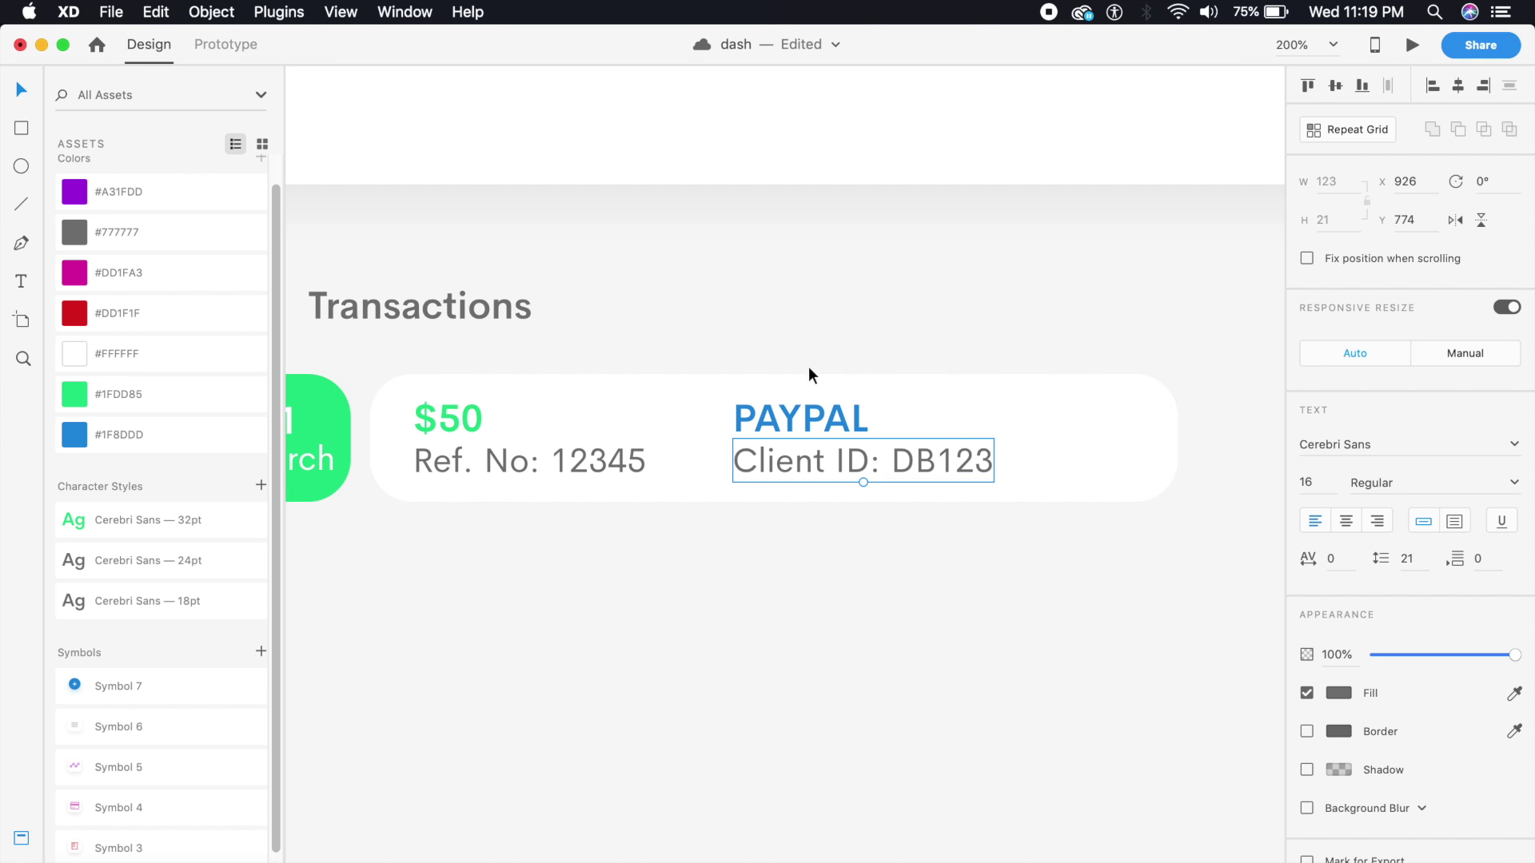
Step: Move the "PAYPAL" and "Client ID" texts together 10 px to the right
key(Escape)
key(super+1)
key(super+2)
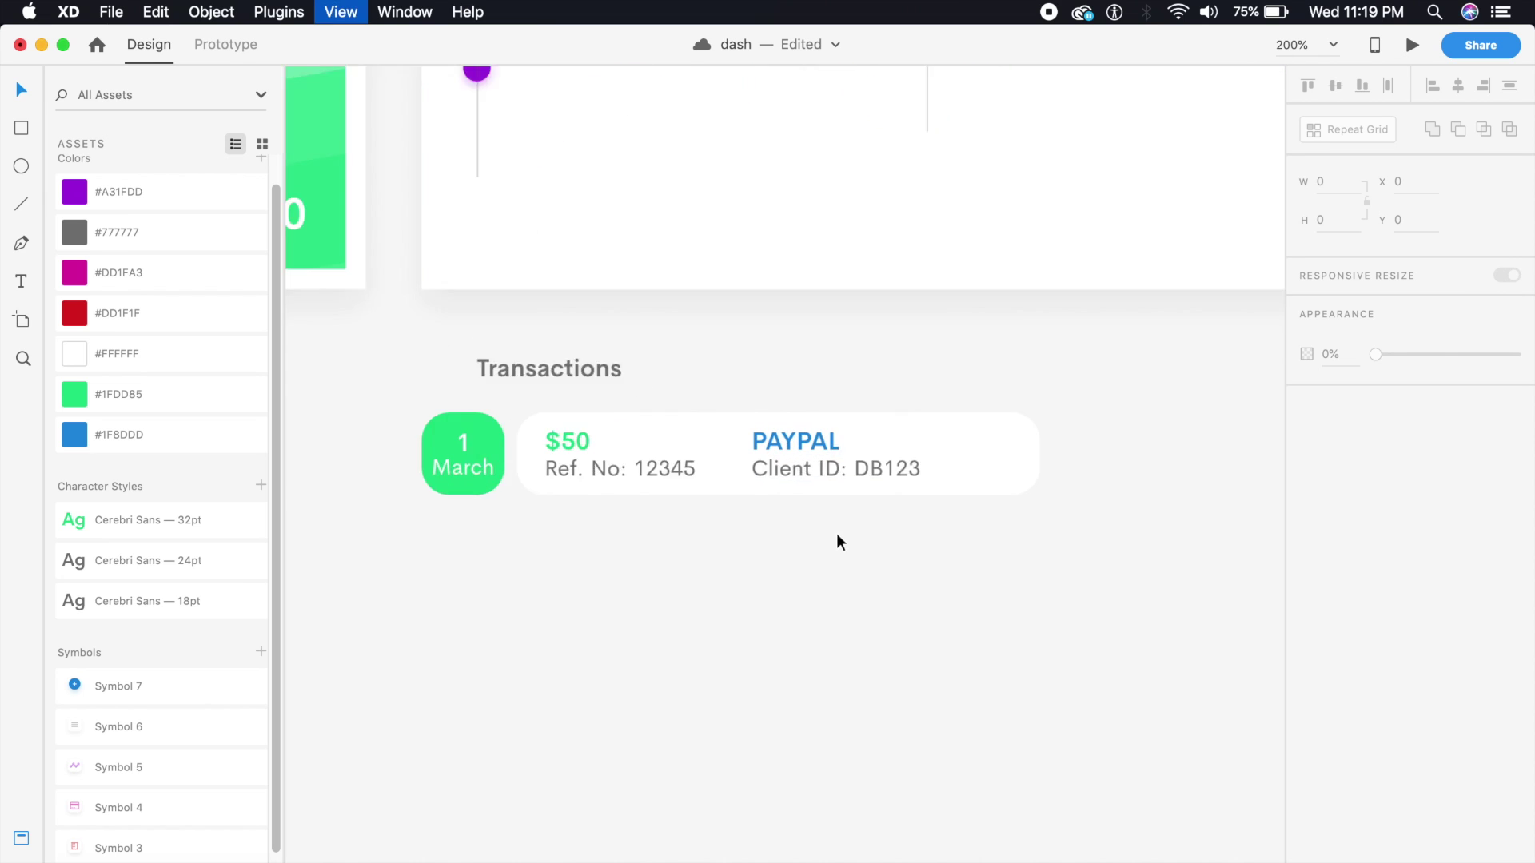
click(804, 453)
shift+click(823, 400)
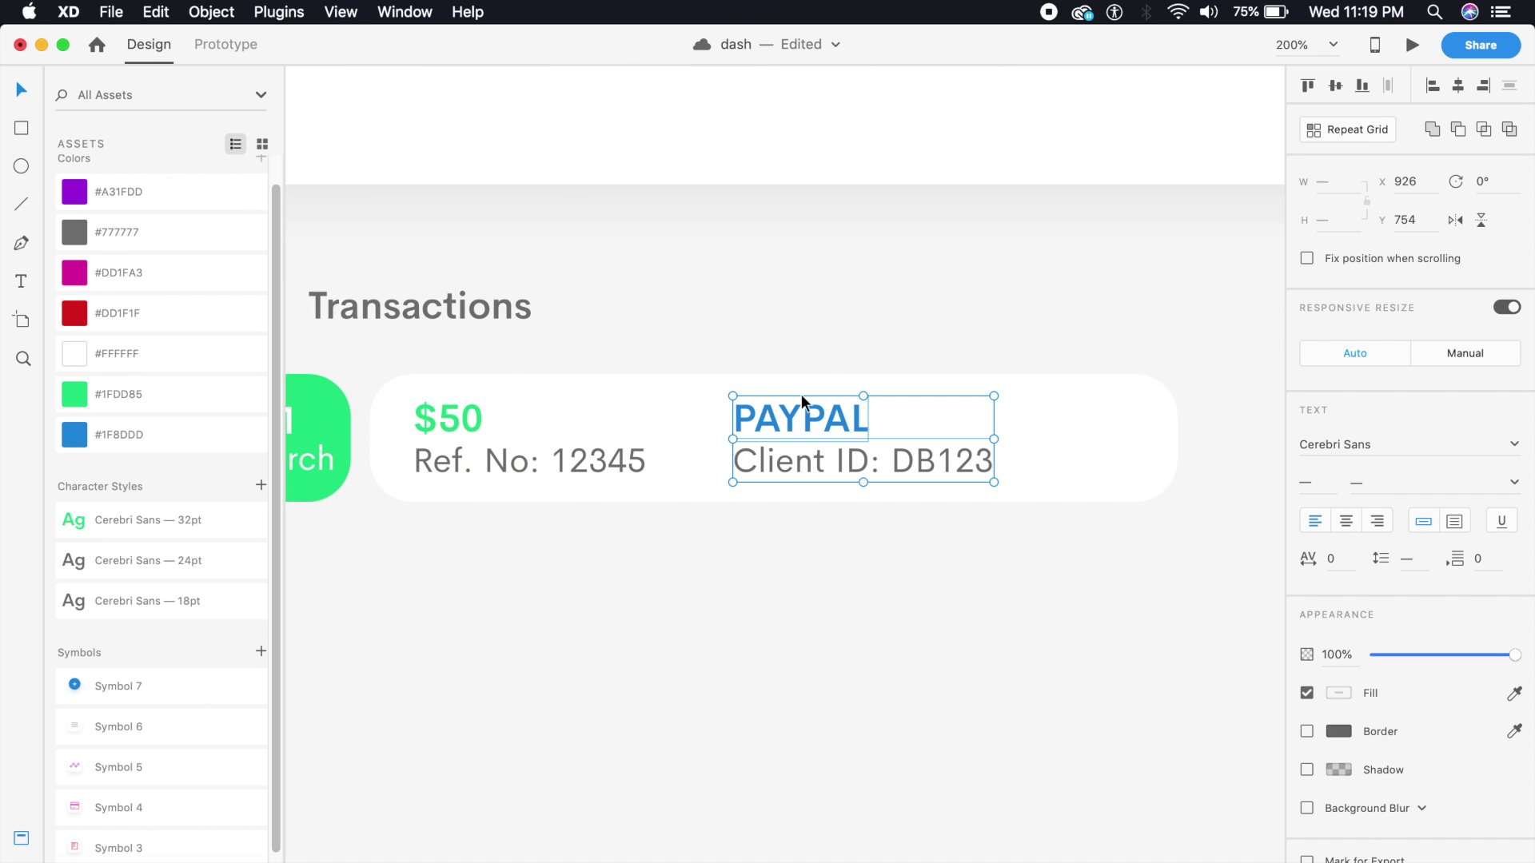
key(shift+Right)
click(523, 609)
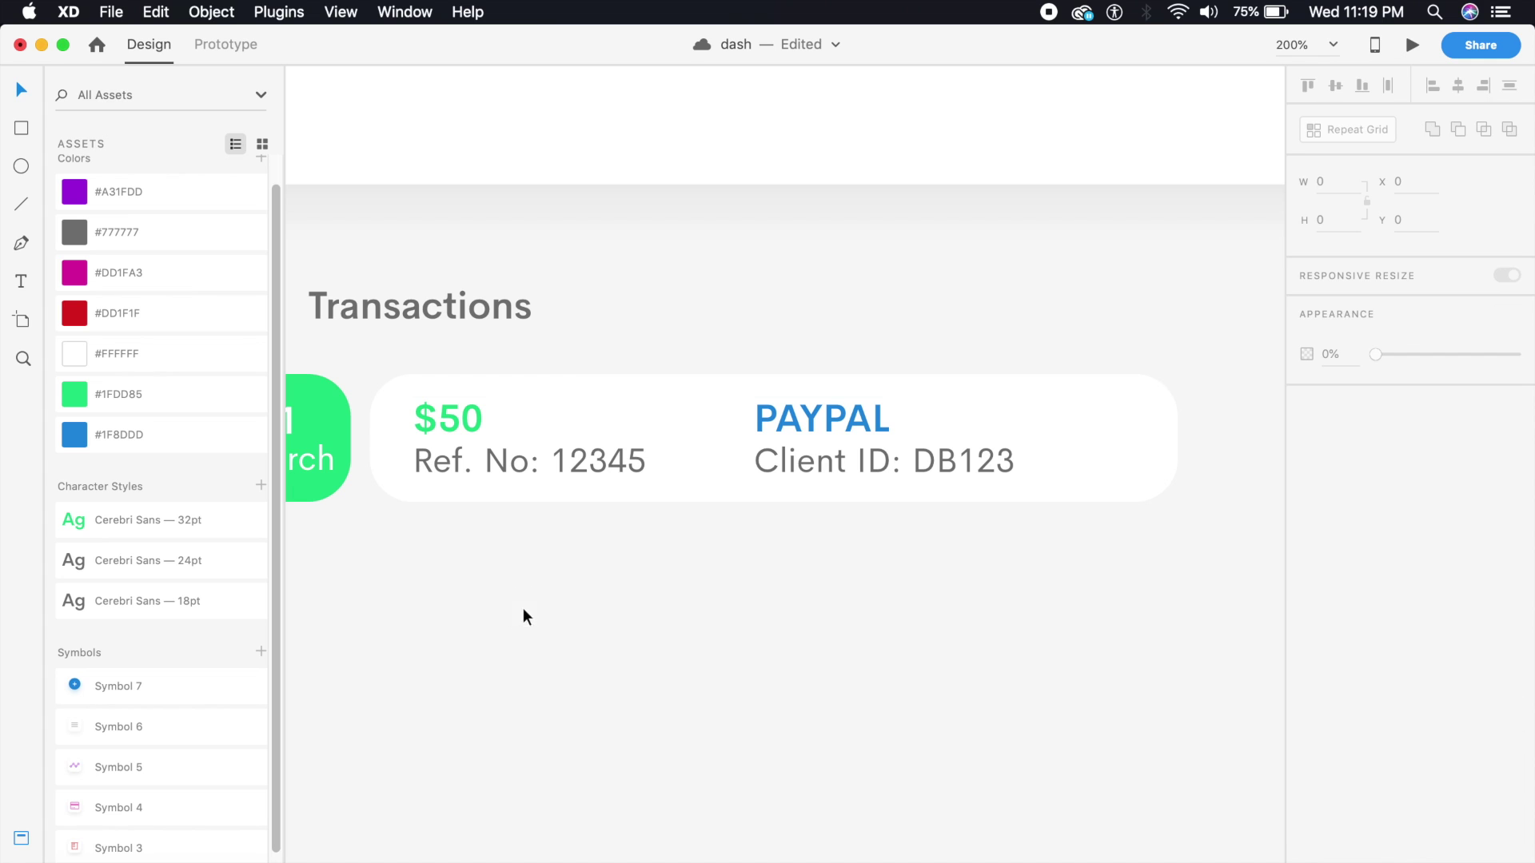
Step: Draw a vertical divider line about 41 px tall between the two text columns and set its opacity to 25%
click(21, 205)
drag(688, 396, 688, 484)
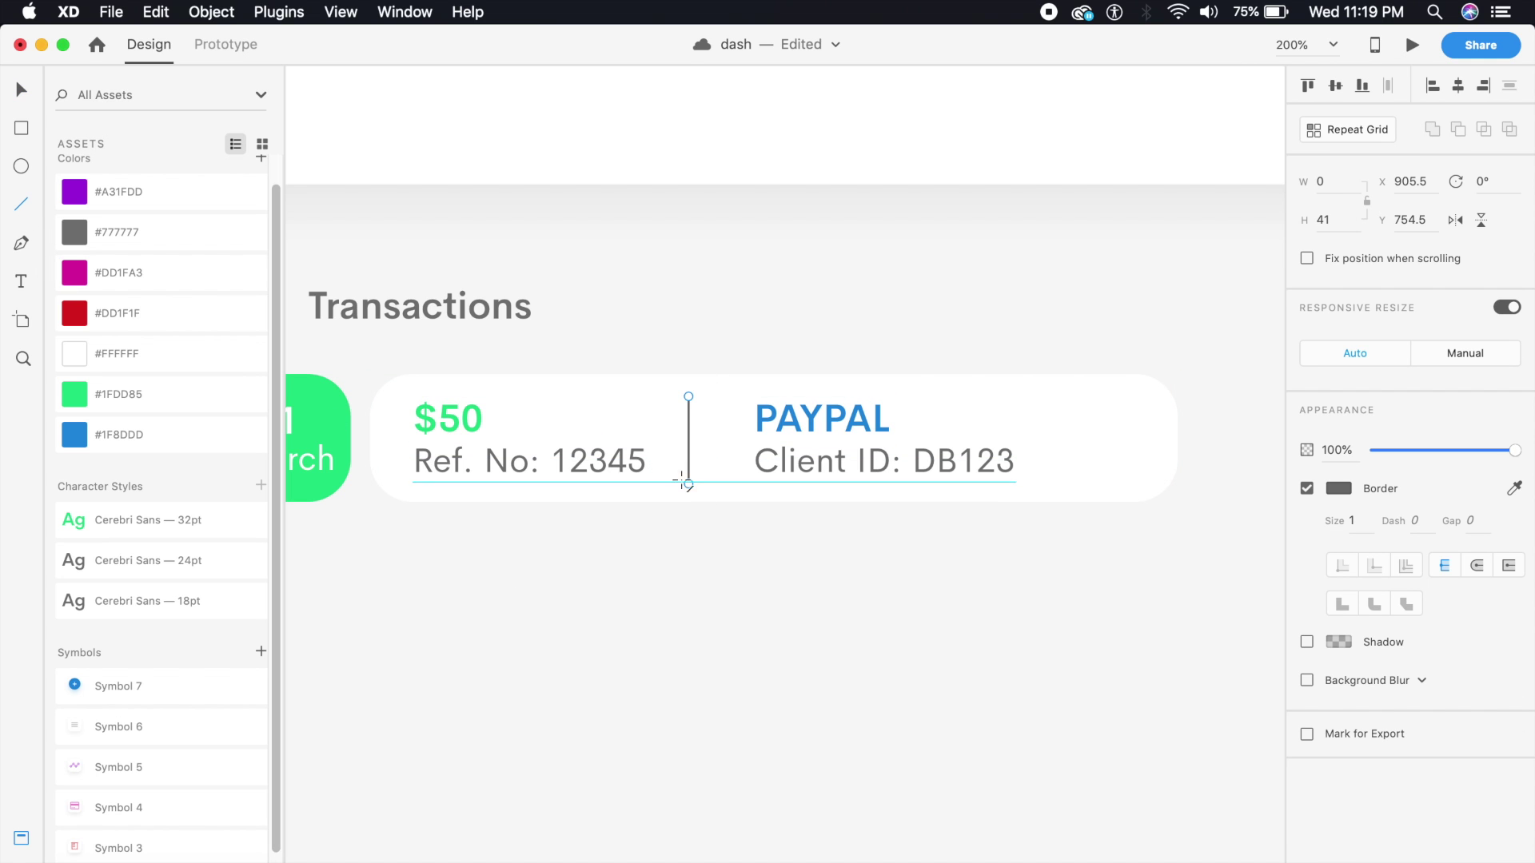
click(21, 89)
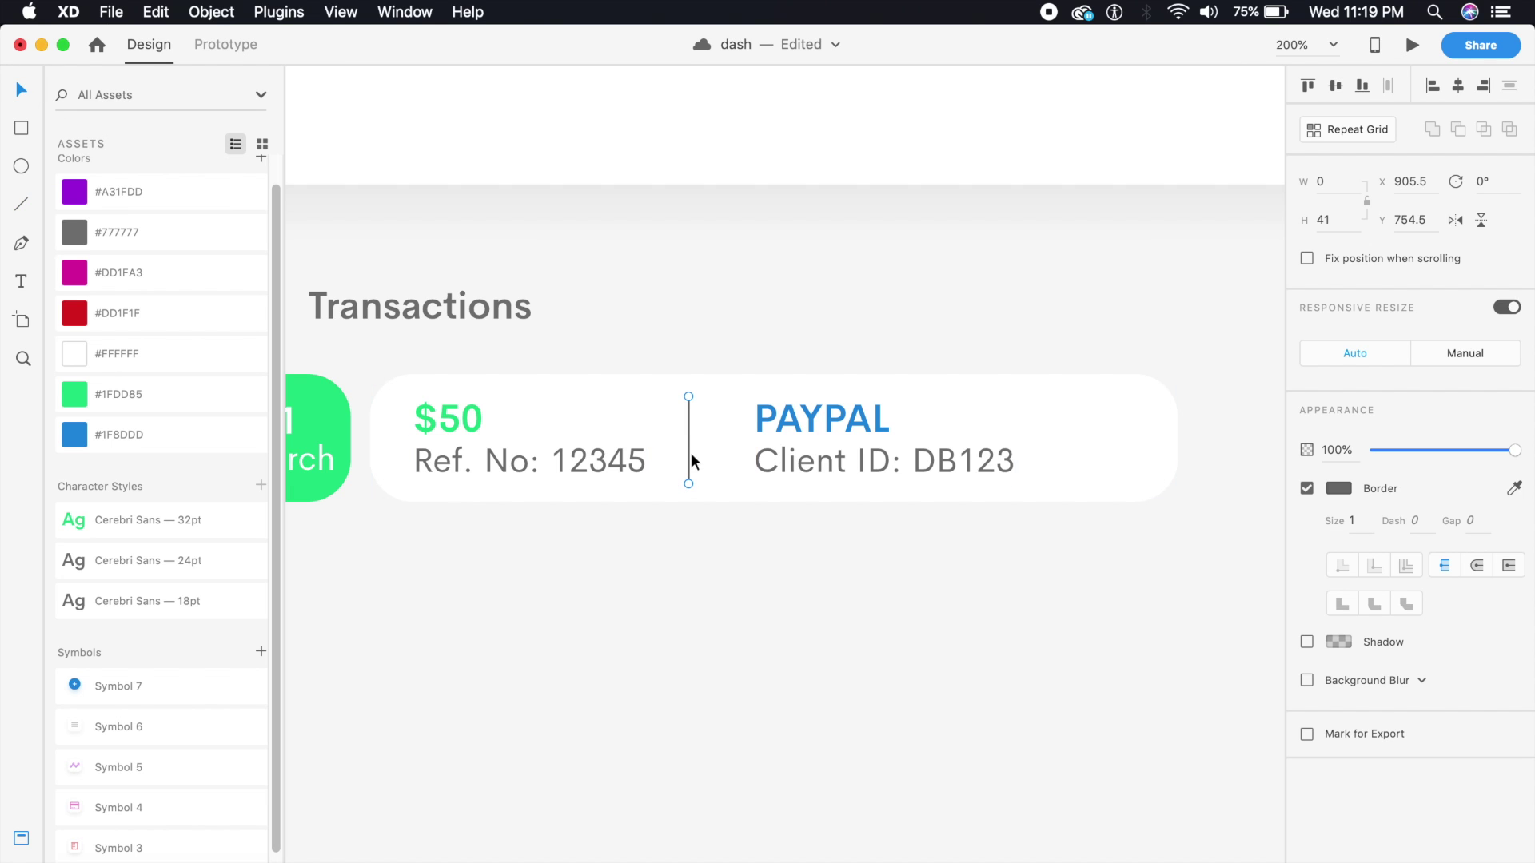
click(1351, 452)
text(25)
key(Return)
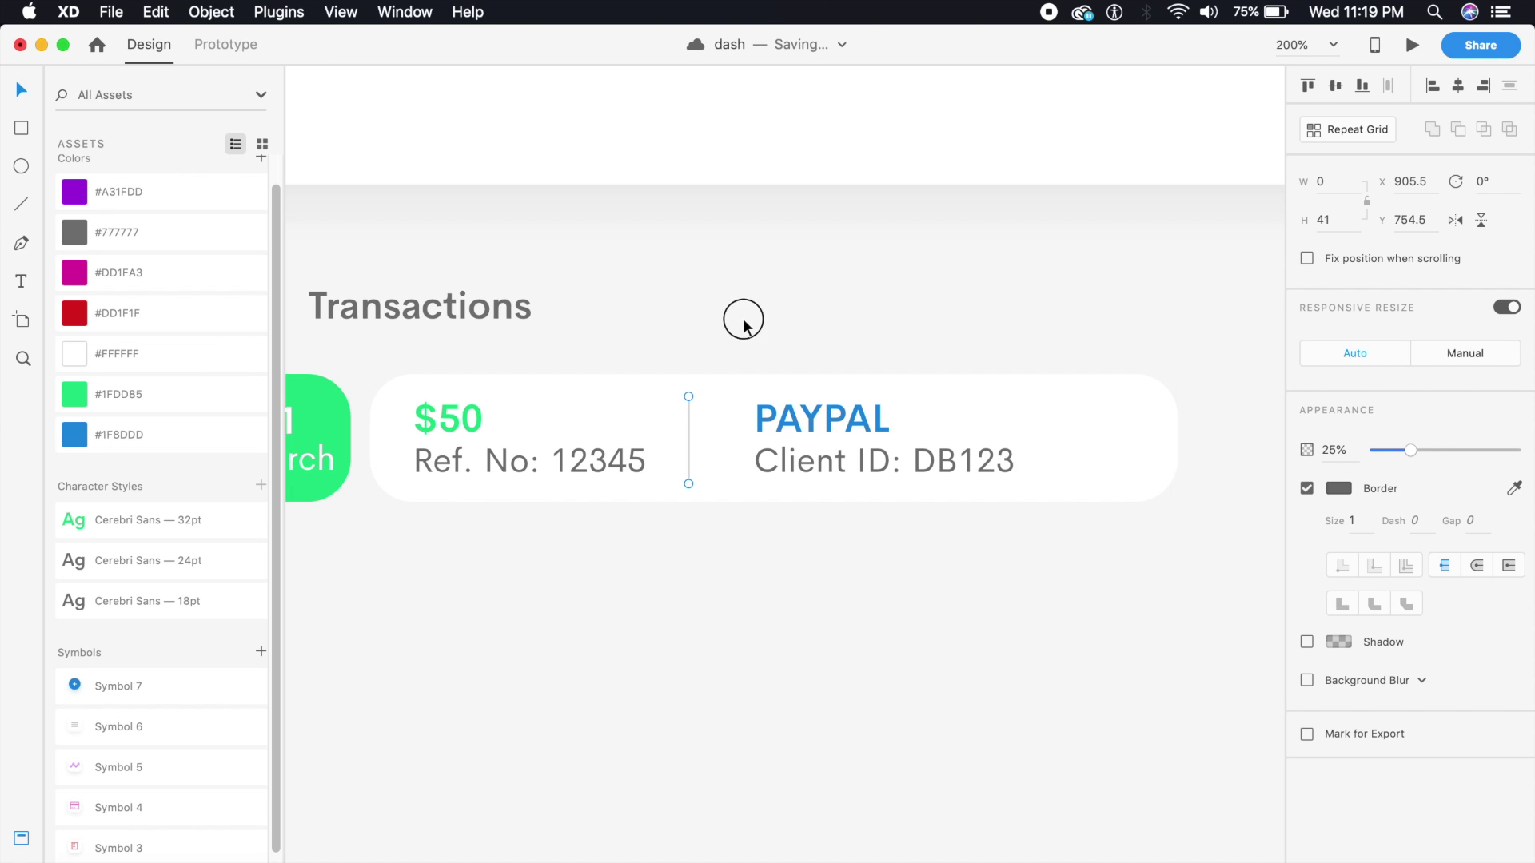
Step: Nudge the divider line right to X 909.5, midway between the two text columns
click(741, 319)
click(689, 452)
key(Right)
key(Right)
key(Right)
key(Right)
key(Right)
key(Right)
key(Right)
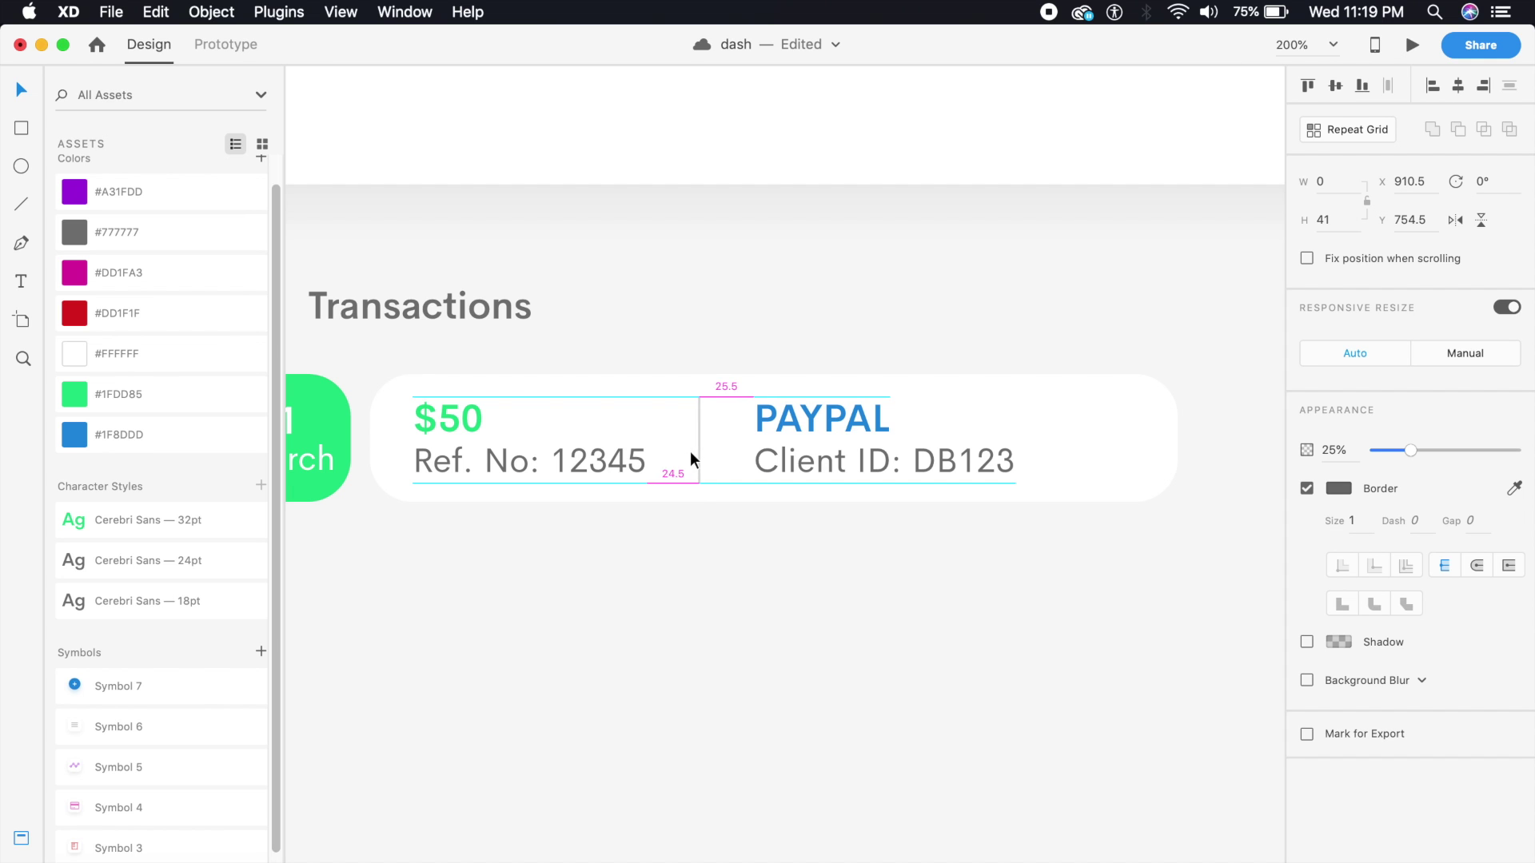
key(Left)
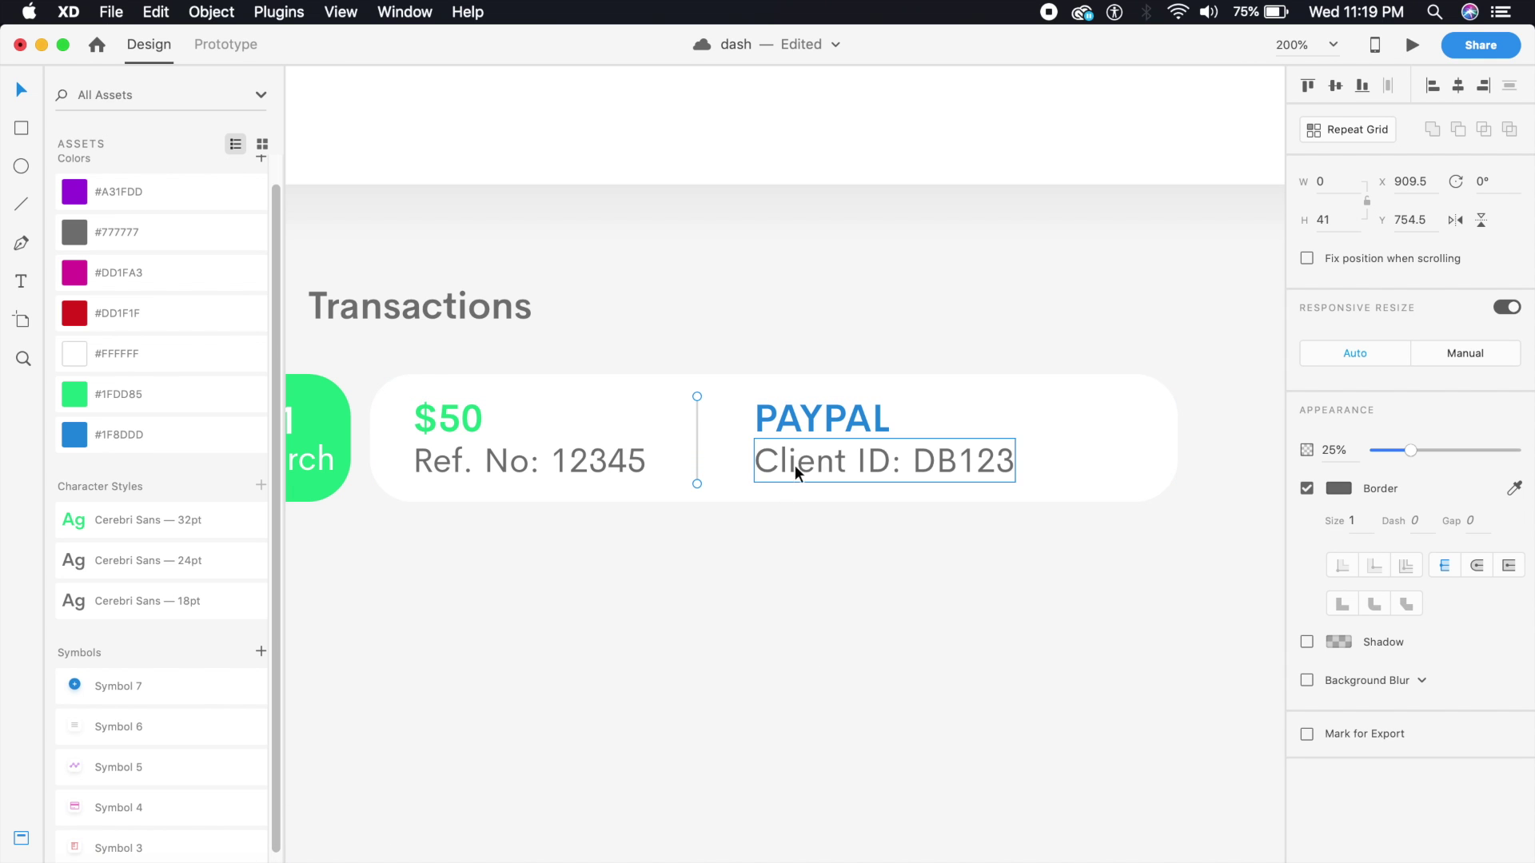
Step: Shorten the white rectangle from its right edge so the whole transaction entry is 412 px wide
key(super+minus)
click(976, 462)
drag(981, 462, 943, 462)
click(975, 534)
Step: Group the date badge, white rectangle, texts and divider of the transaction entry
drag(975, 533, 478, 434)
key(super+g)
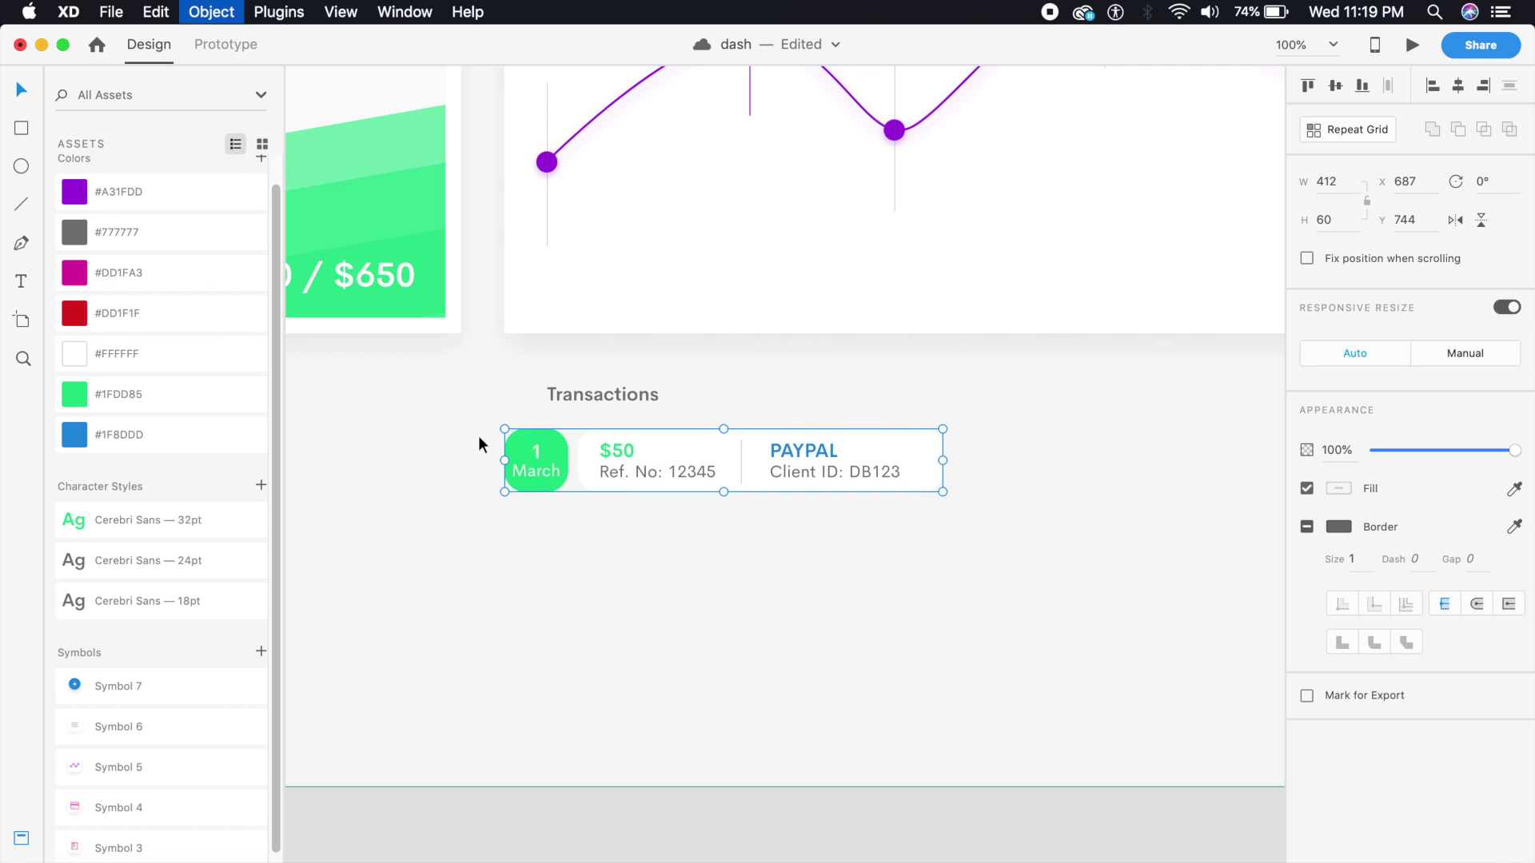
click(679, 607)
Step: Duplicate the grouped transaction entry to the right in the same row, placing the copy at X 1119, Y 744
key(super+minus)
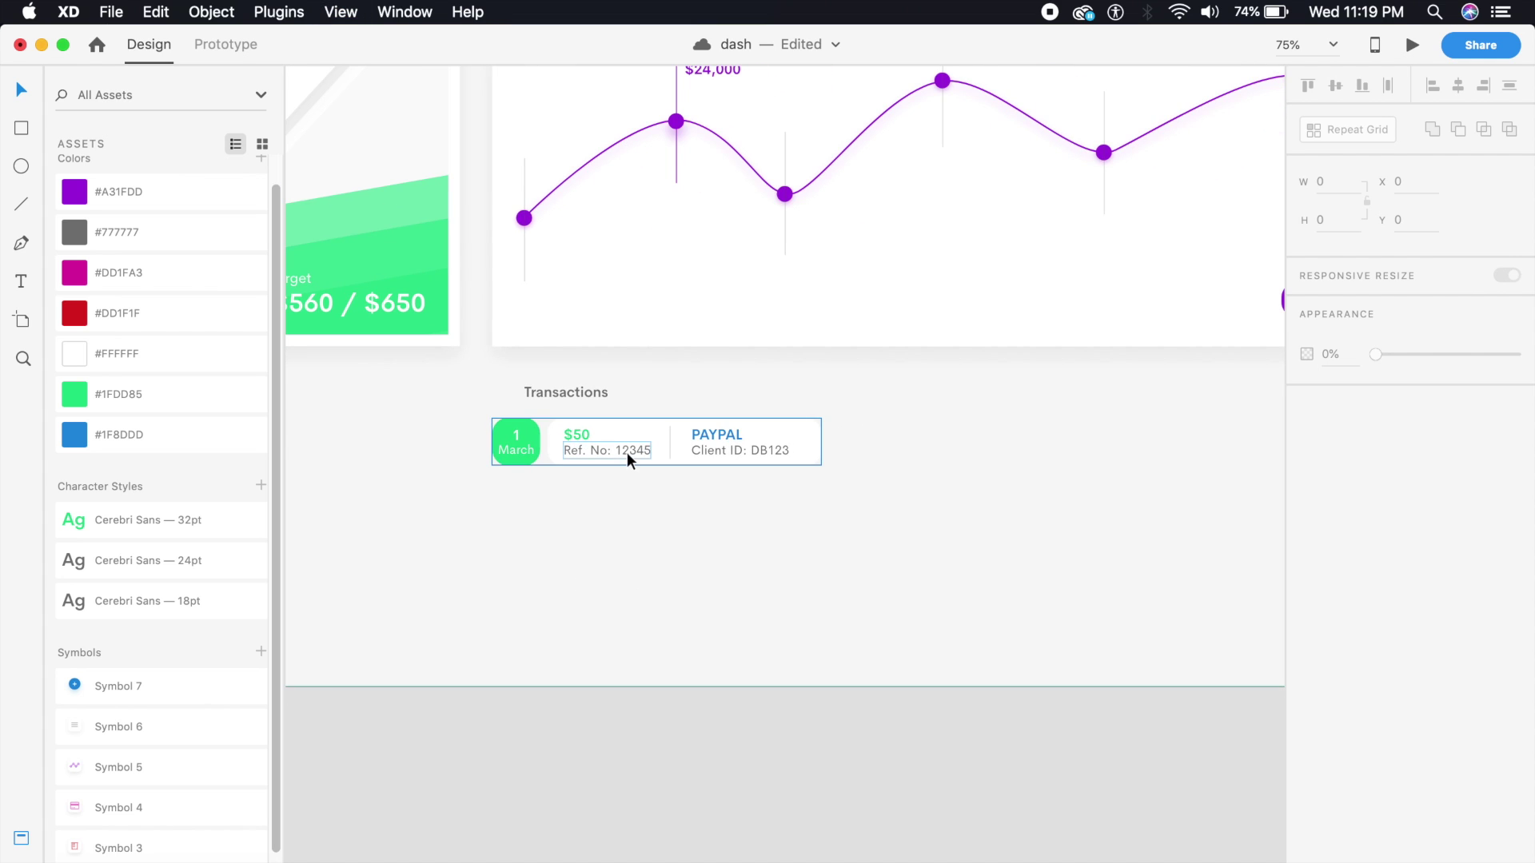
scroll(627, 453, right, 3)
scroll(627, 452, up, 2)
click(604, 478)
key(super+r)
drag(747, 482, 950, 481)
scroll(920, 512, right, 1)
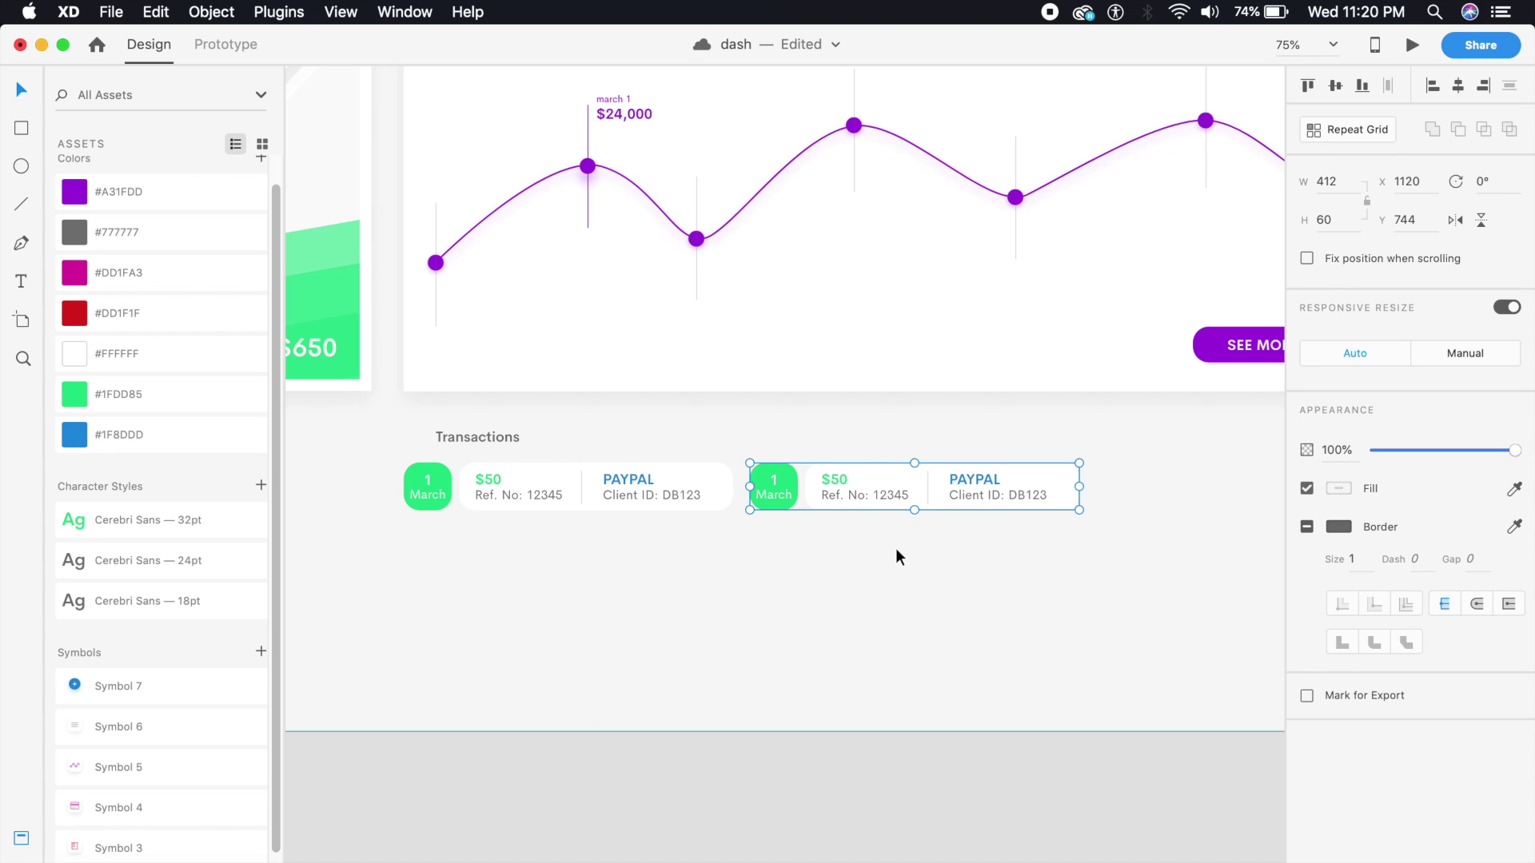
key(Left)
key(super+minus)
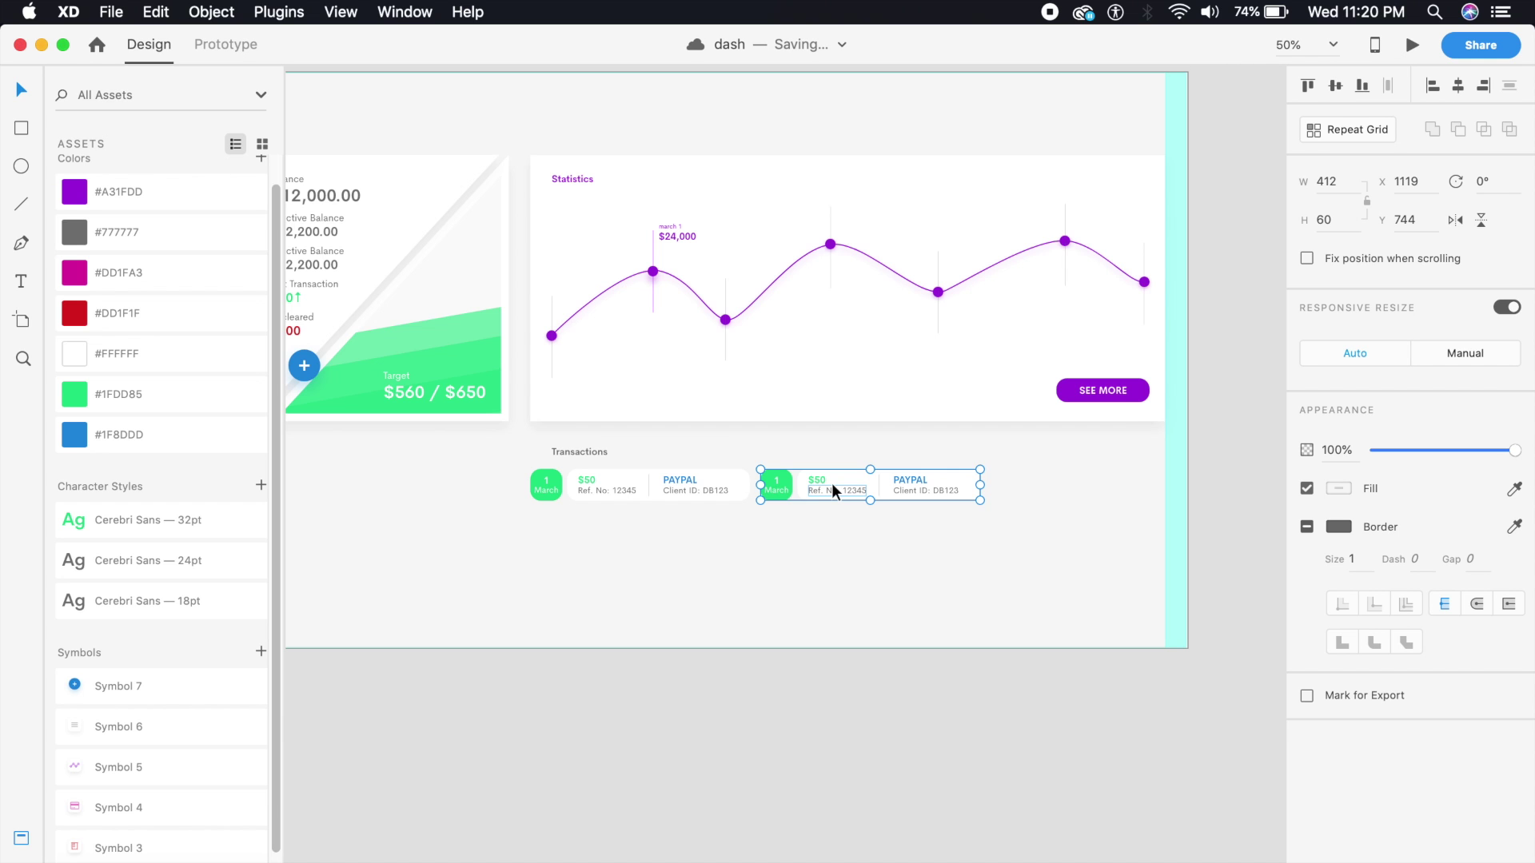
key(super+equal)
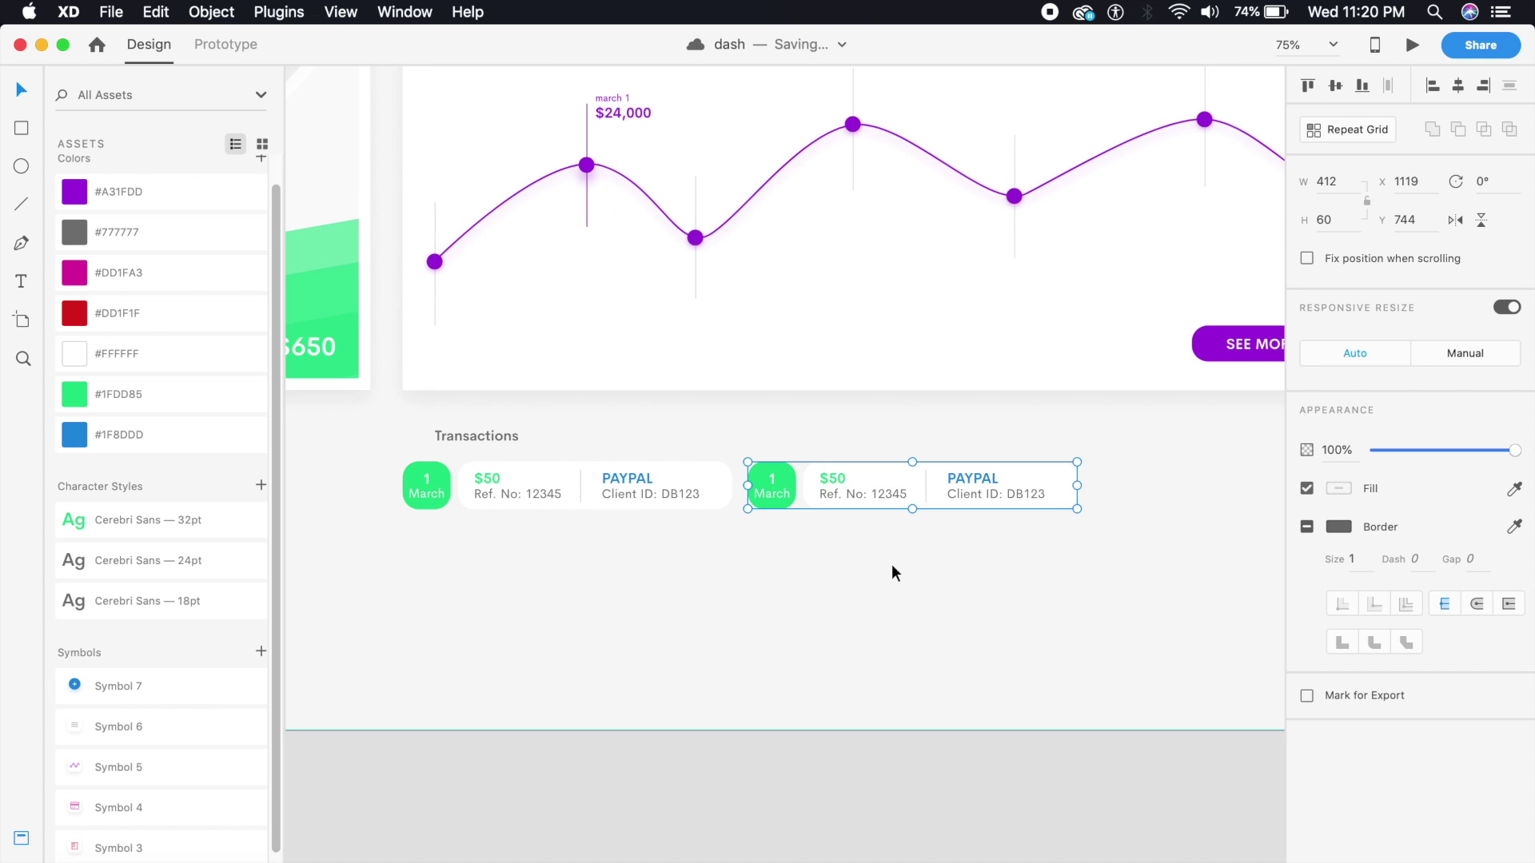
Step: Duplicate the second transaction entry to the right as a third entry at X 1551, Y 744
drag(894, 568, 760, 627)
drag(791, 541, 1135, 539)
drag(740, 657, 902, 638)
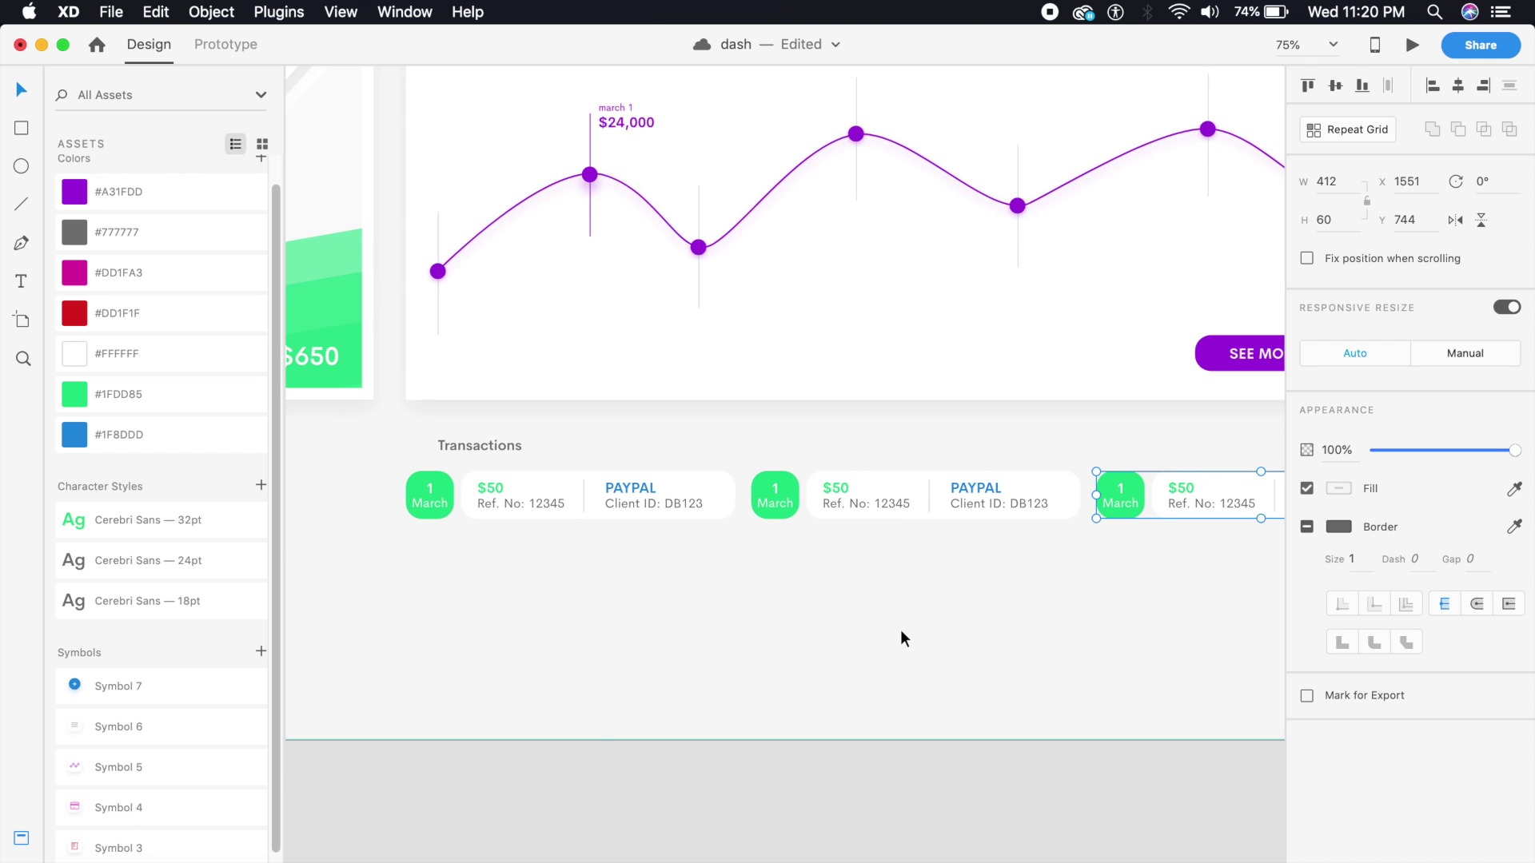
Step: Move the Transactions heading and the three entries left to X 167, lining the first entry up with the balance card's left edge
drag(876, 640, 821, 641)
key(super+minus)
key(super+minus)
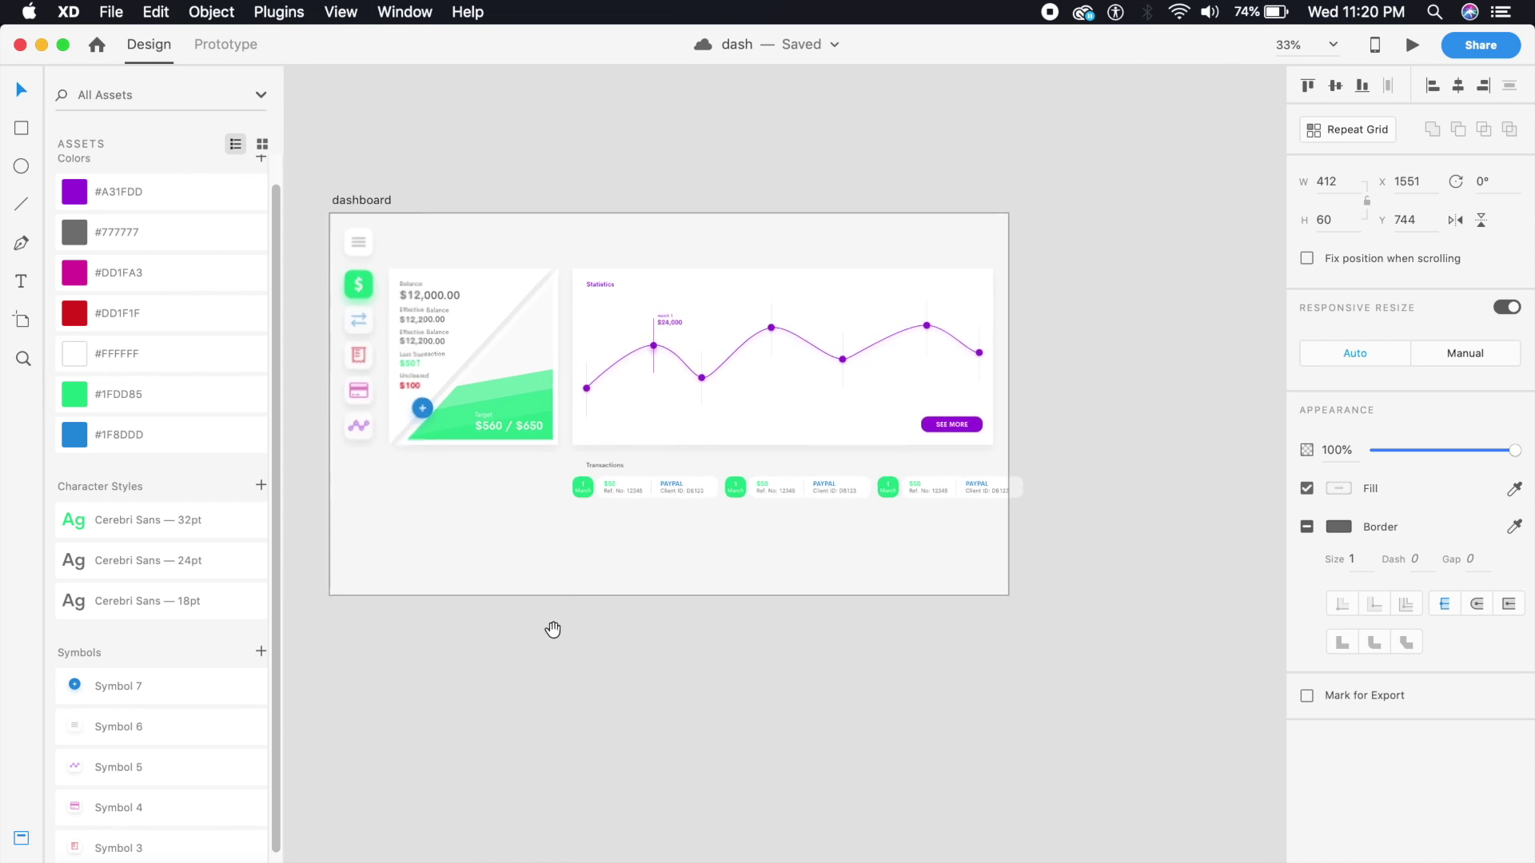
drag(725, 412, 918, 435)
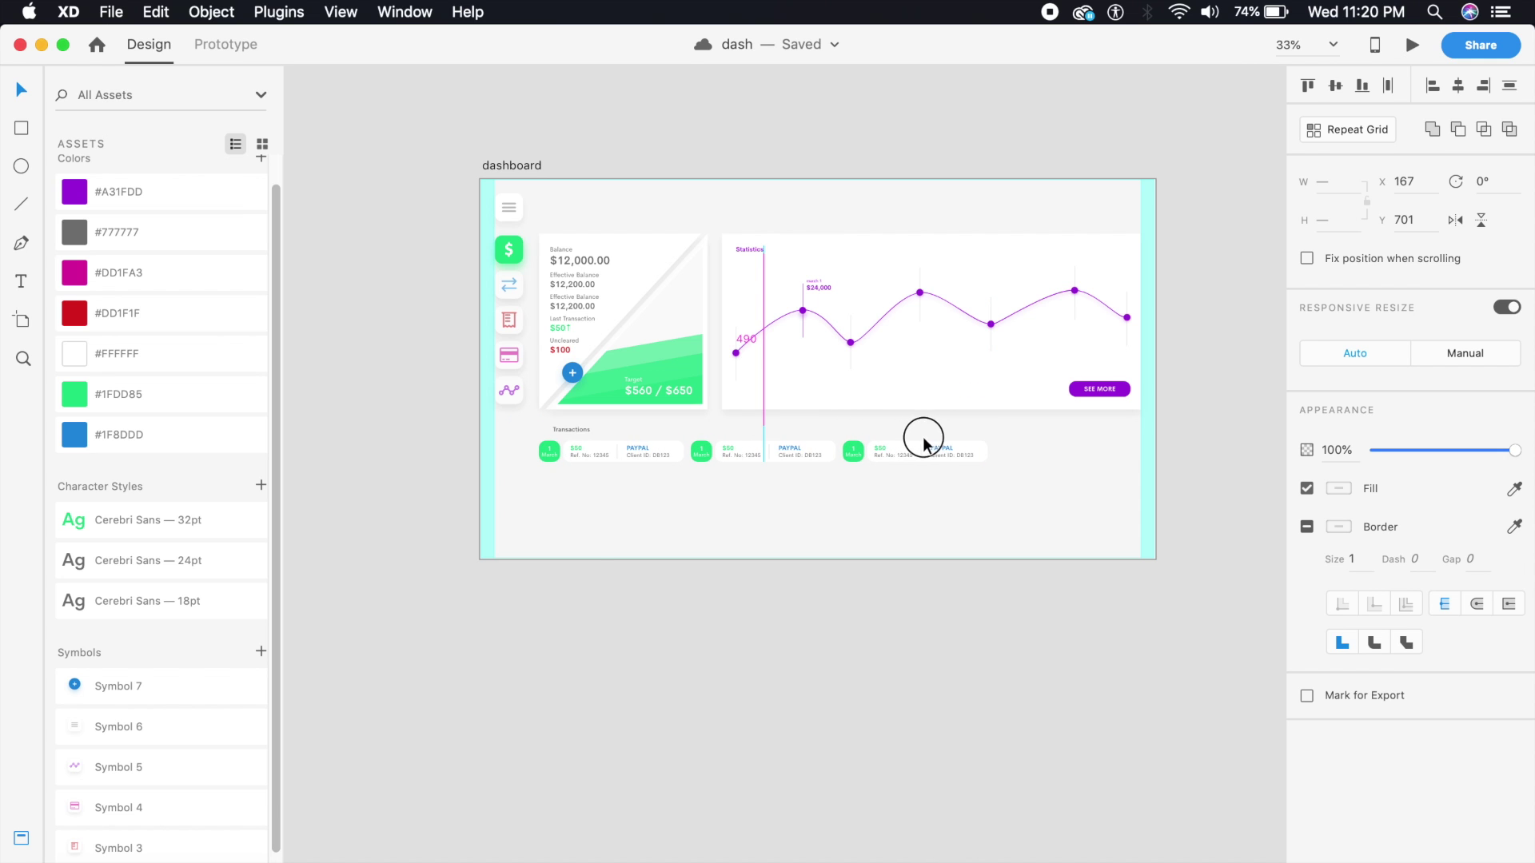
click(812, 566)
key(super+plus)
drag(745, 585, 745, 585)
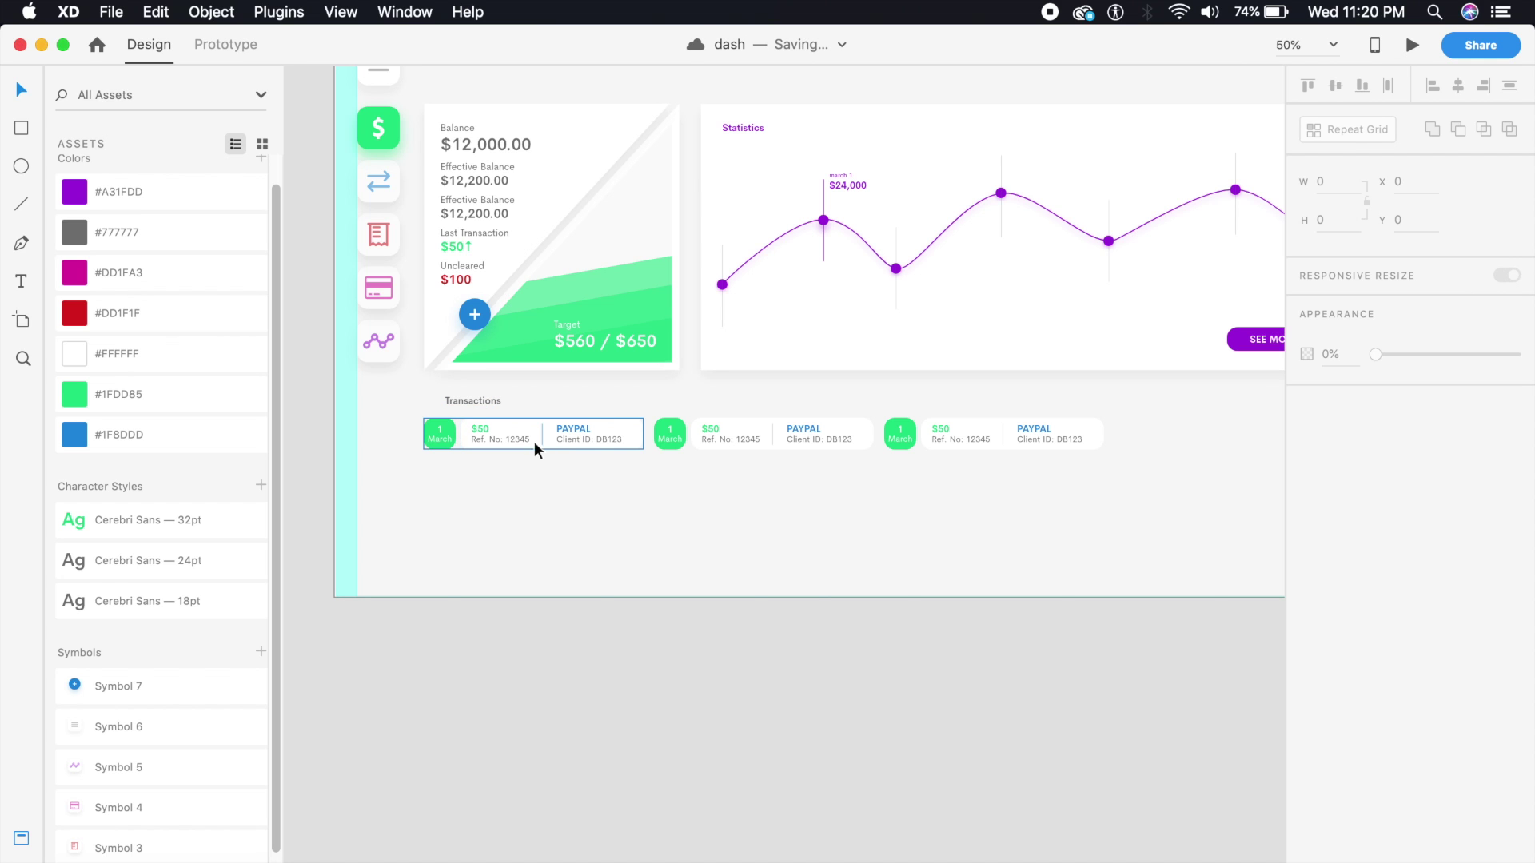
Step: Duplicate the third transaction entry to the right as a fourth entry in the same row at X 1463, Y 744
drag(832, 549, 683, 621)
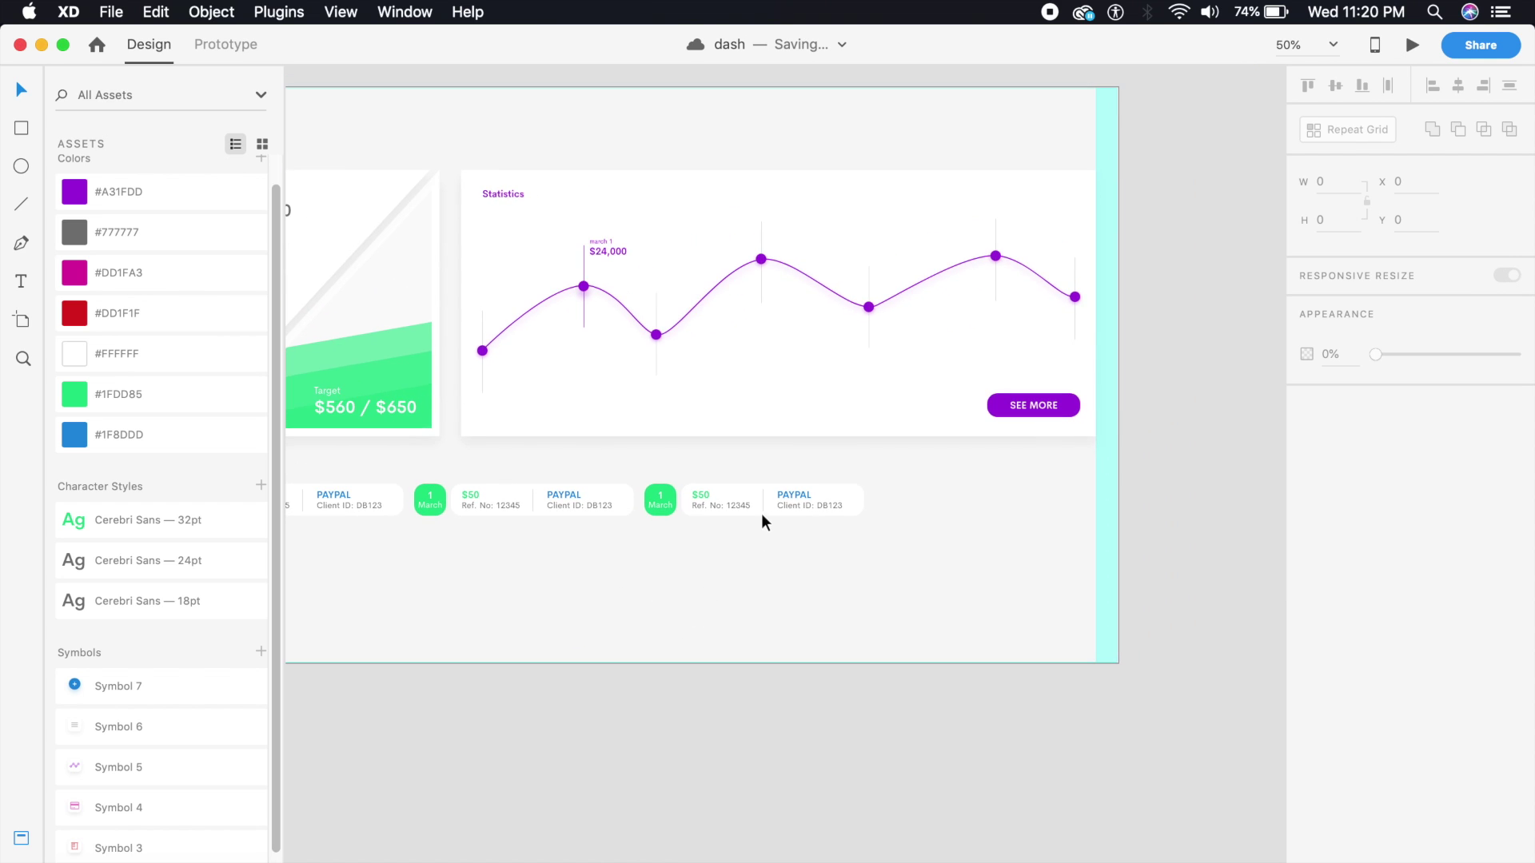
click(761, 512)
drag(782, 492, 1011, 501)
click(924, 564)
click(942, 502)
key(Left)
key(Left)
key(Left)
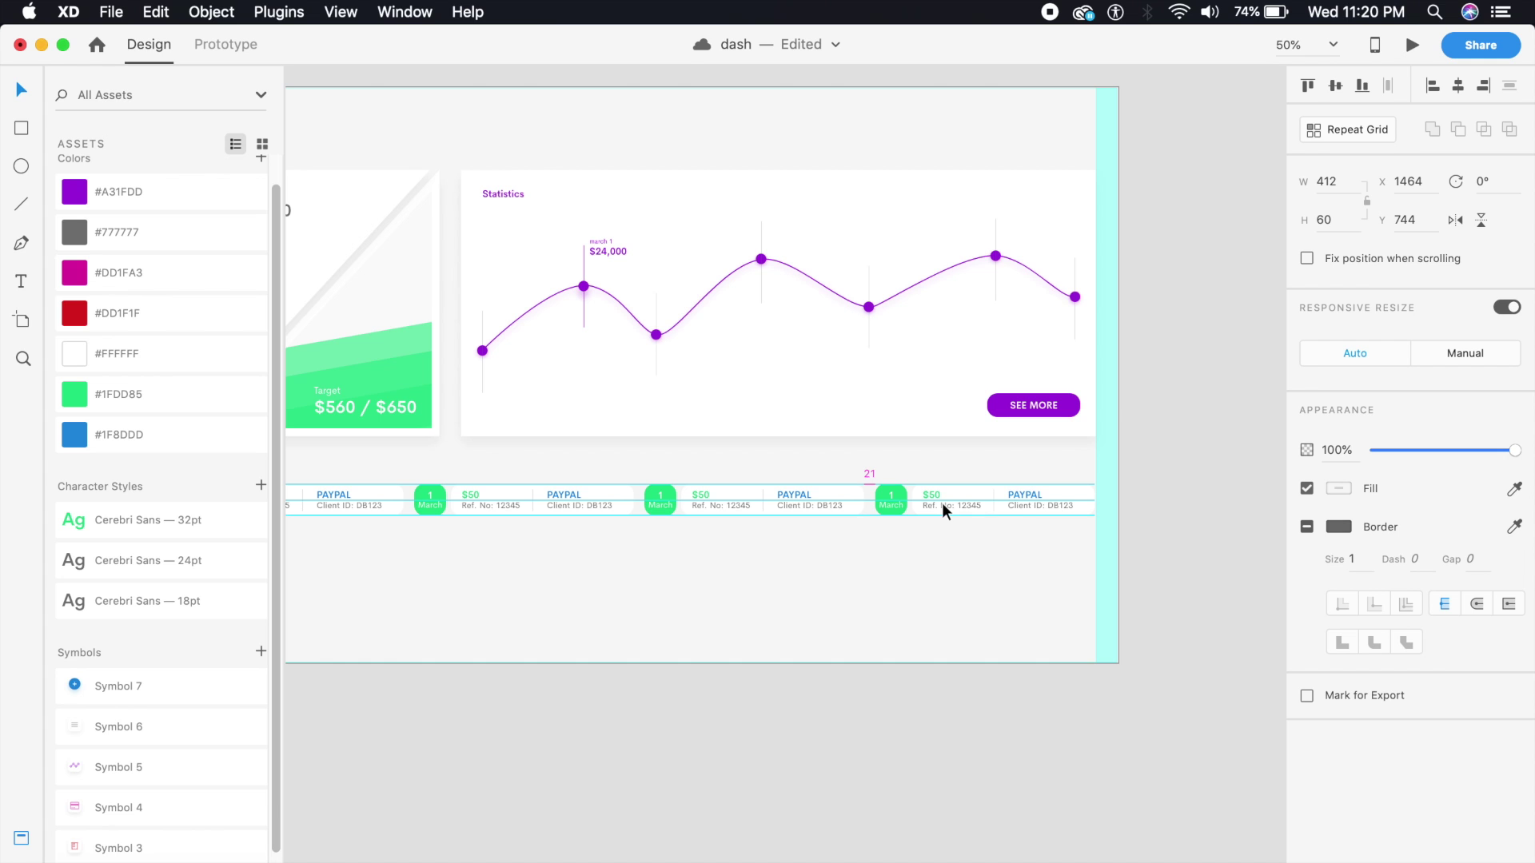
Step: Duplicate the row of four transaction entries downward three times, forming four evenly spaced rows under the Transactions heading
drag(799, 600, 1043, 548)
key(super+minus)
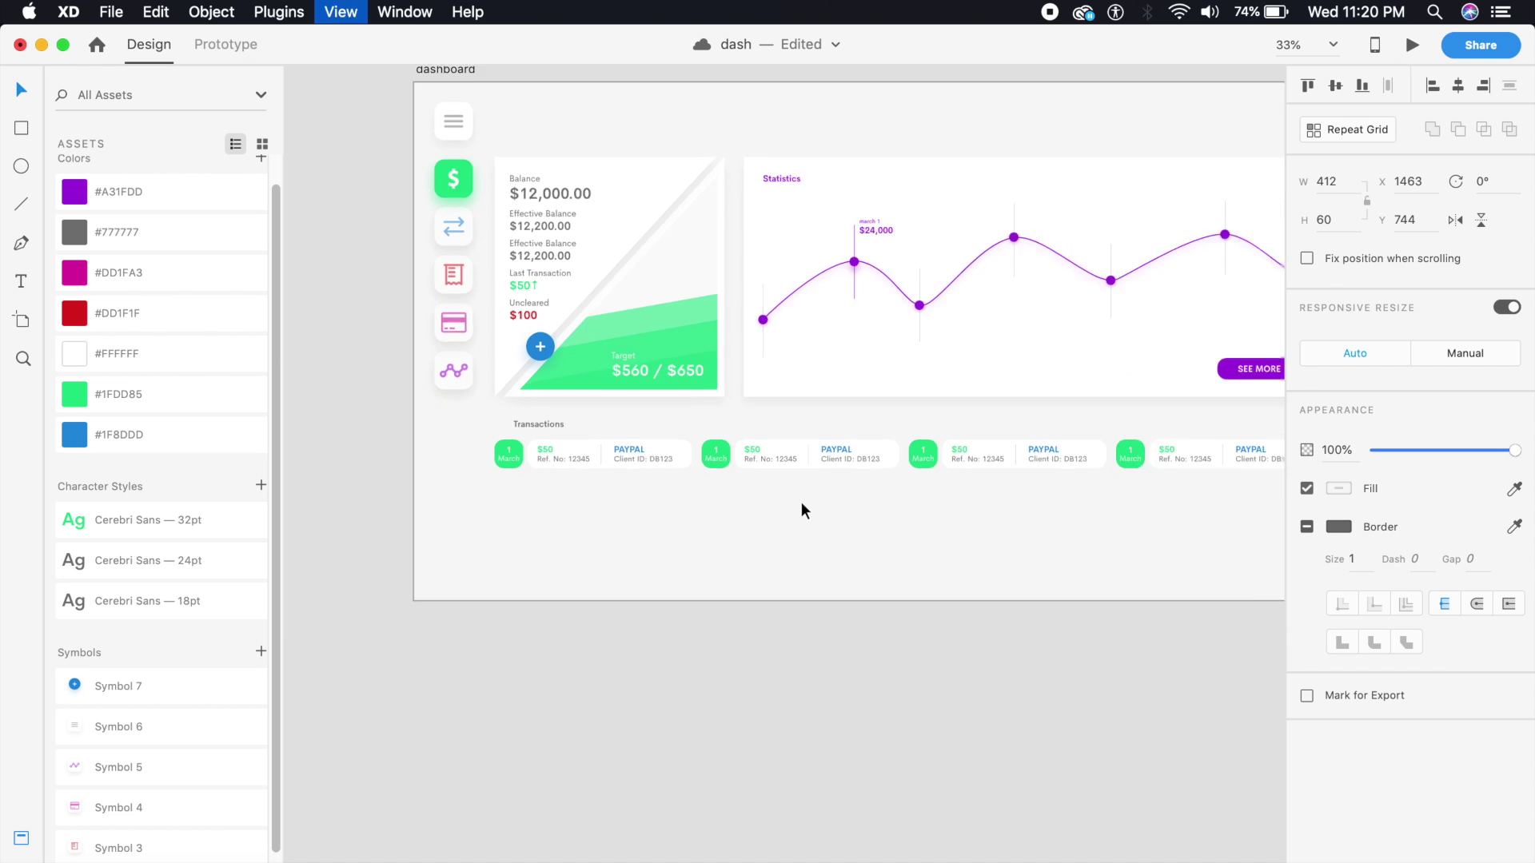
drag(570, 435, 1084, 495)
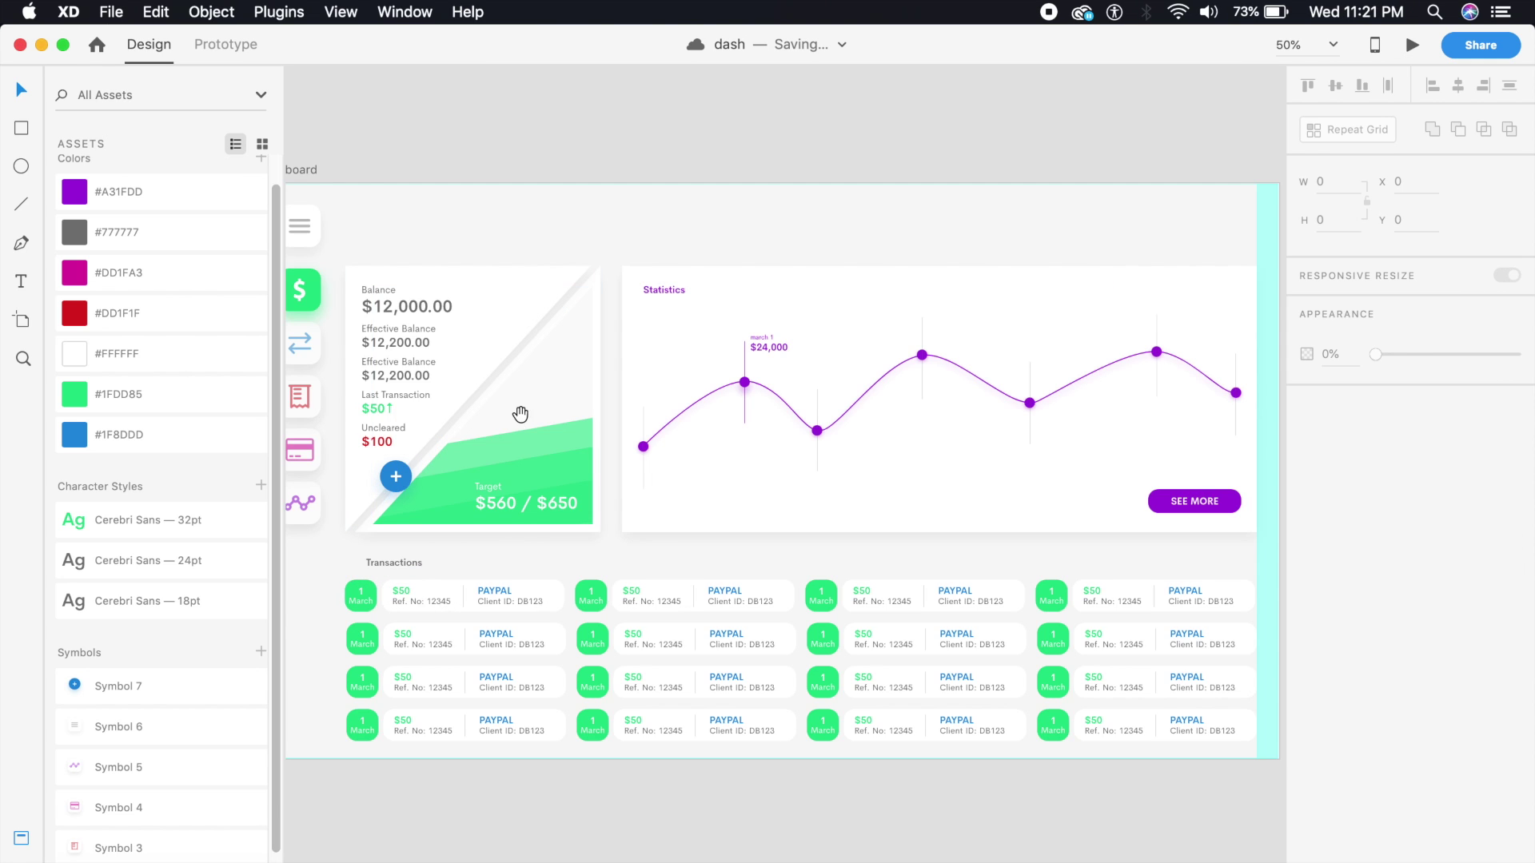
Step: Select the dashboard artboard and open its desktop preview to check the layout
drag(520, 413, 579, 425)
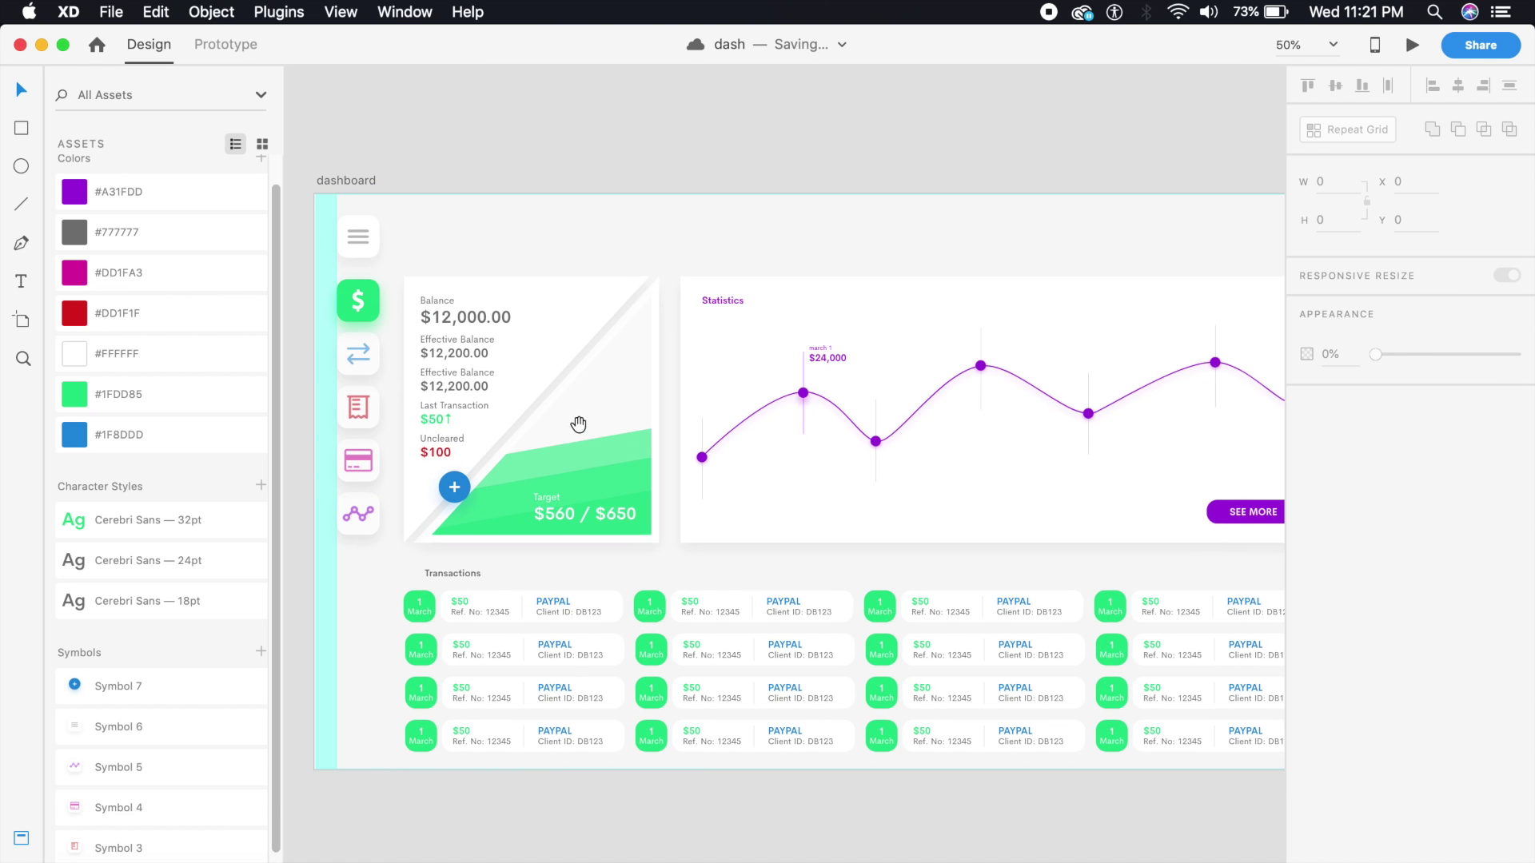
drag(778, 278, 719, 288)
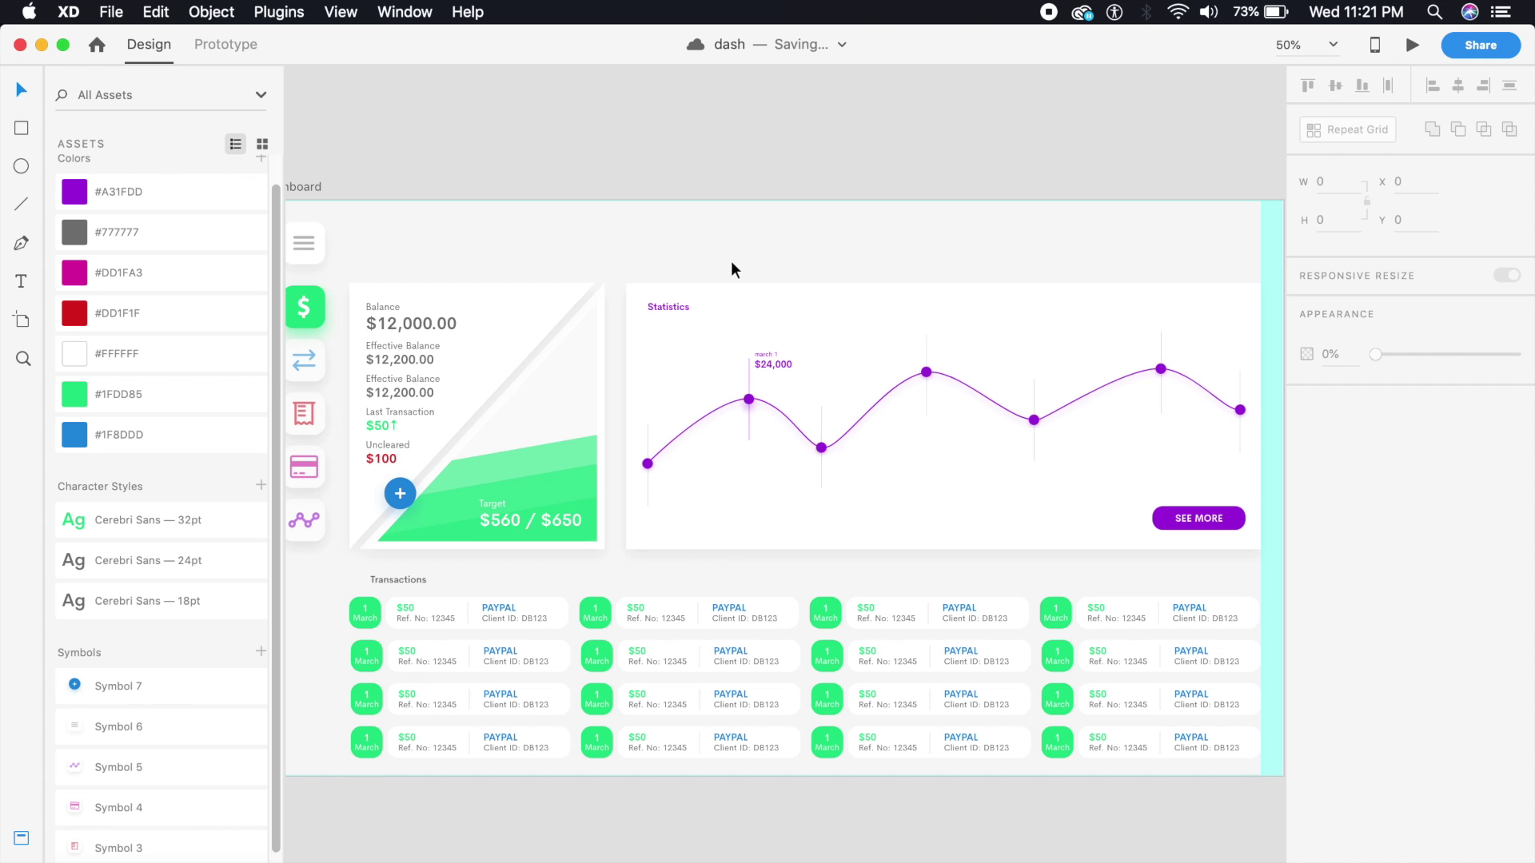
click(555, 268)
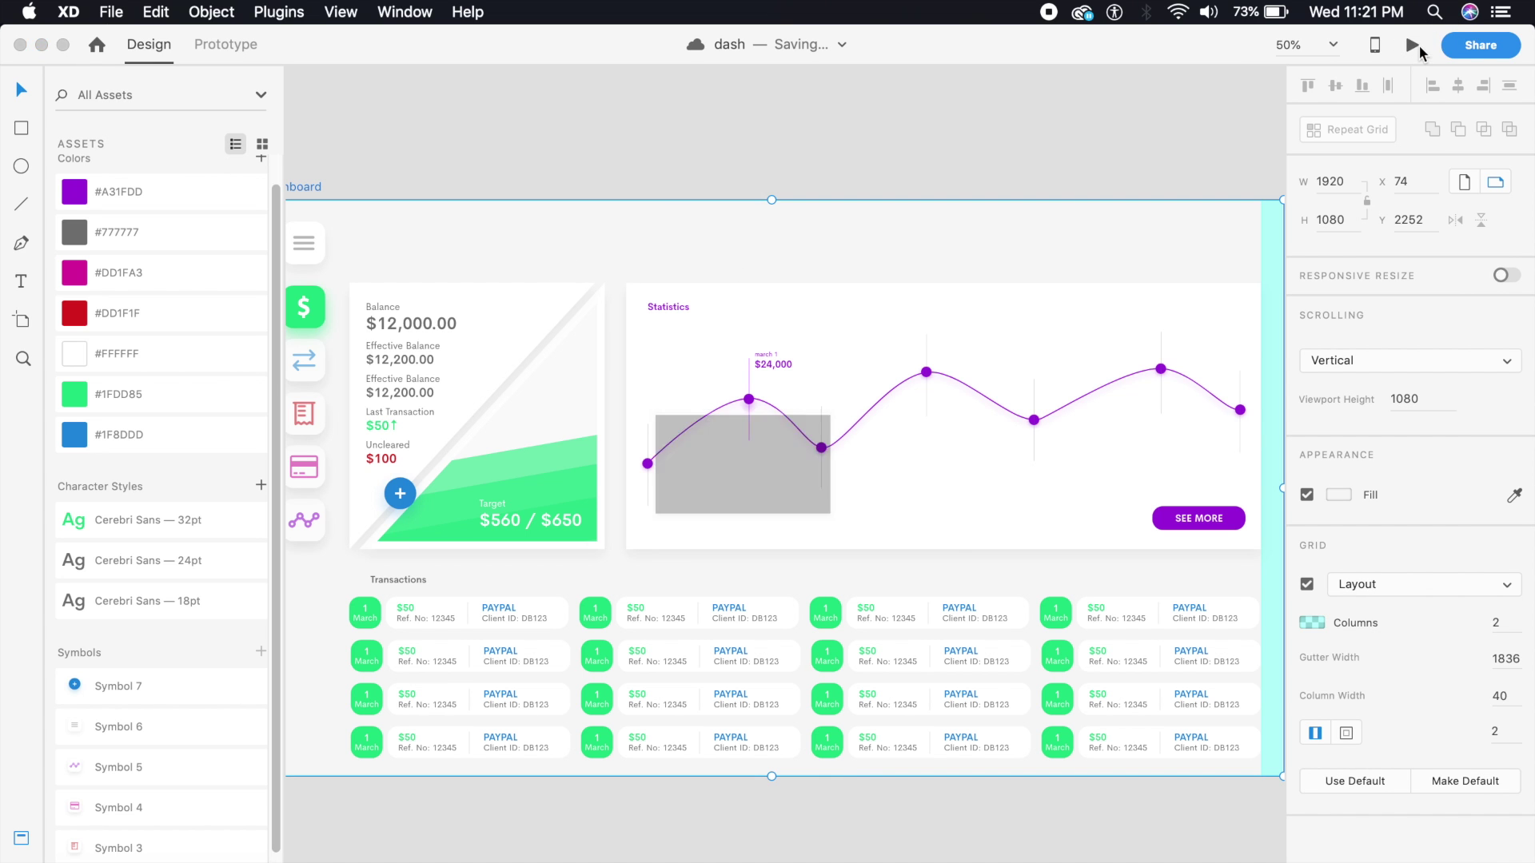
click(1416, 46)
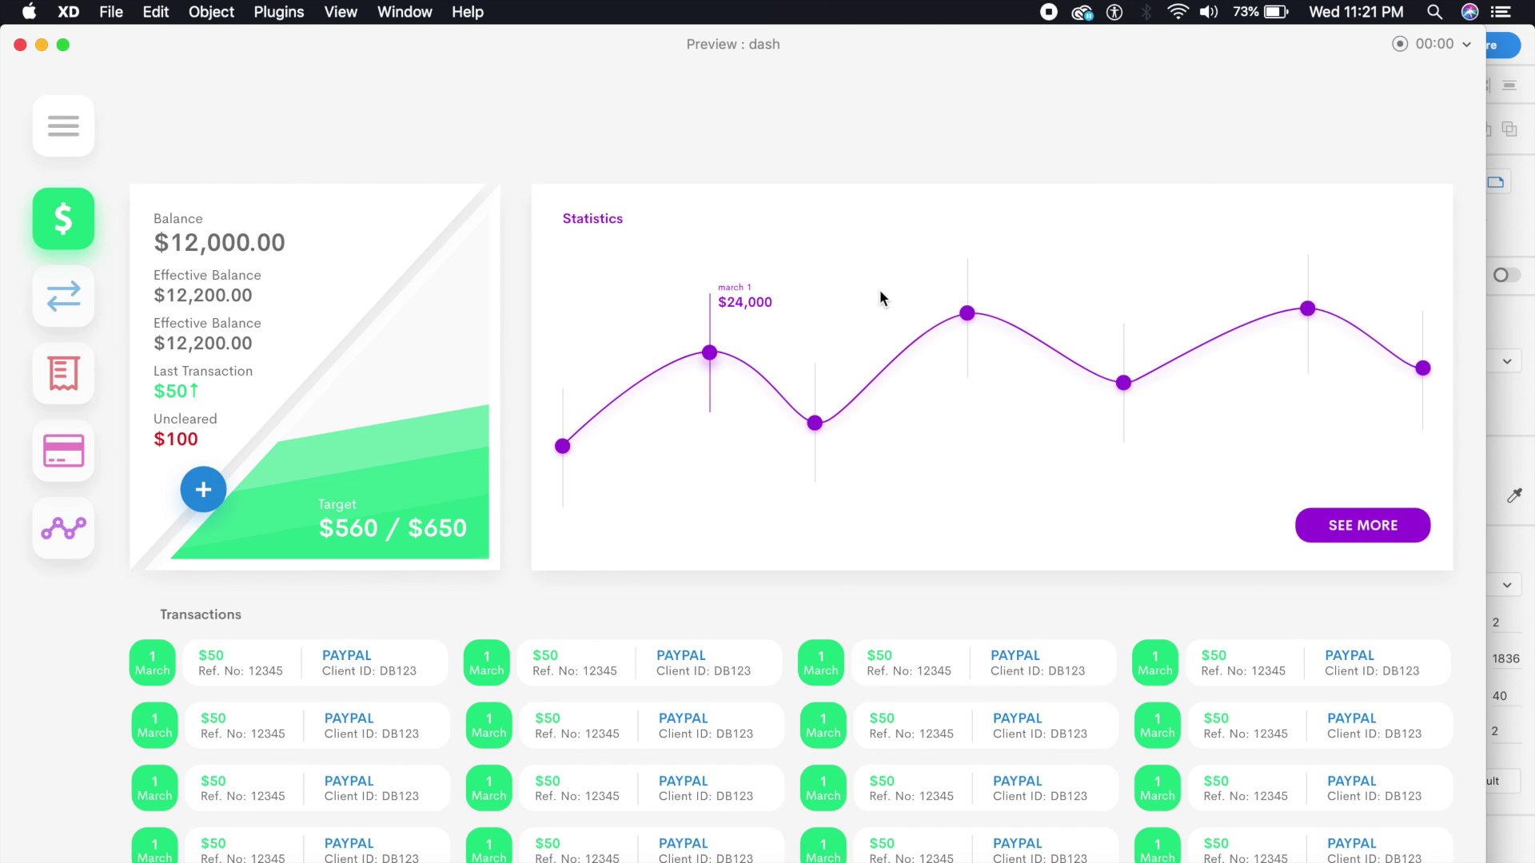